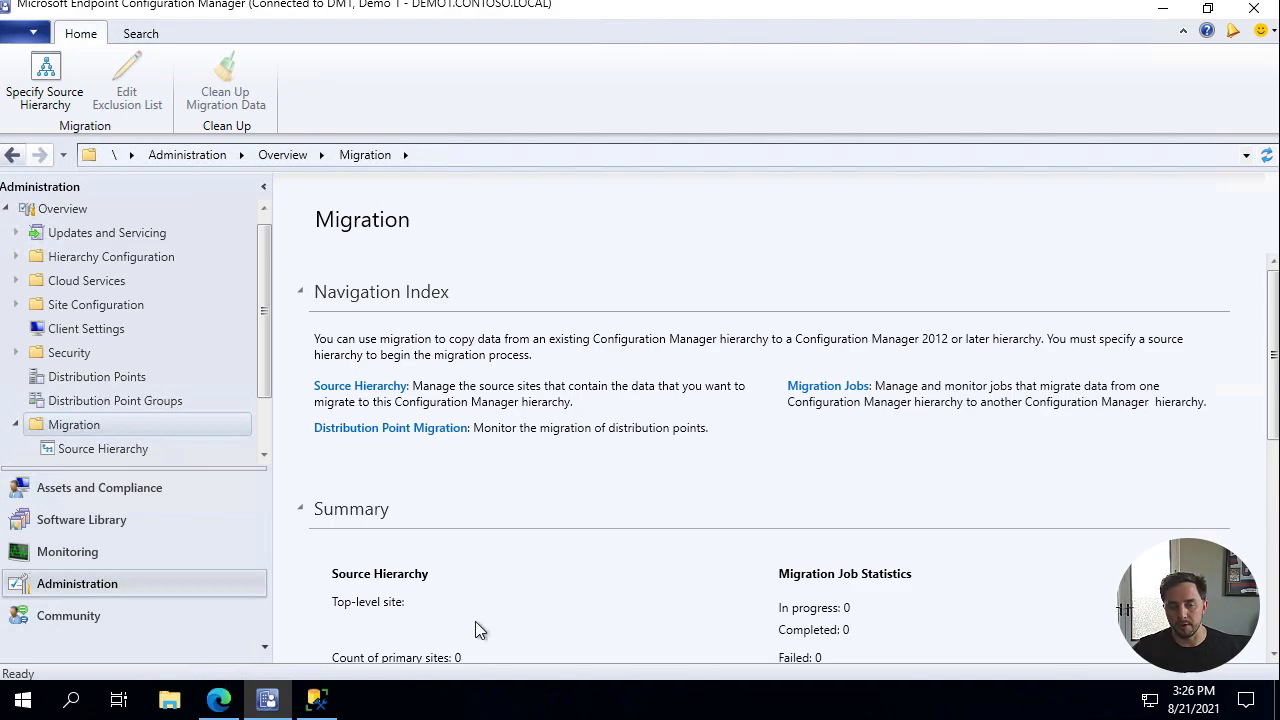
# Switch to Edge's 'Migrate data between hierarchies' Microsoft Docs article.
pyautogui.click(218, 699)
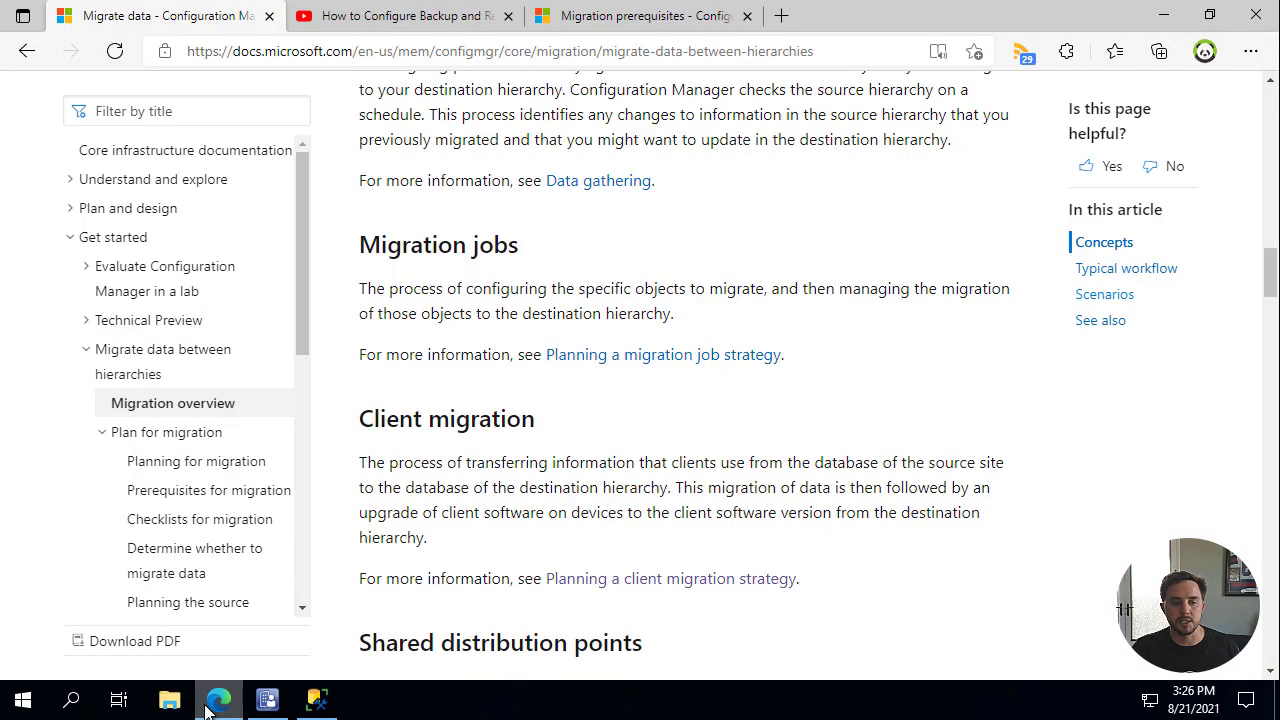
pyautogui.click(448, 18)
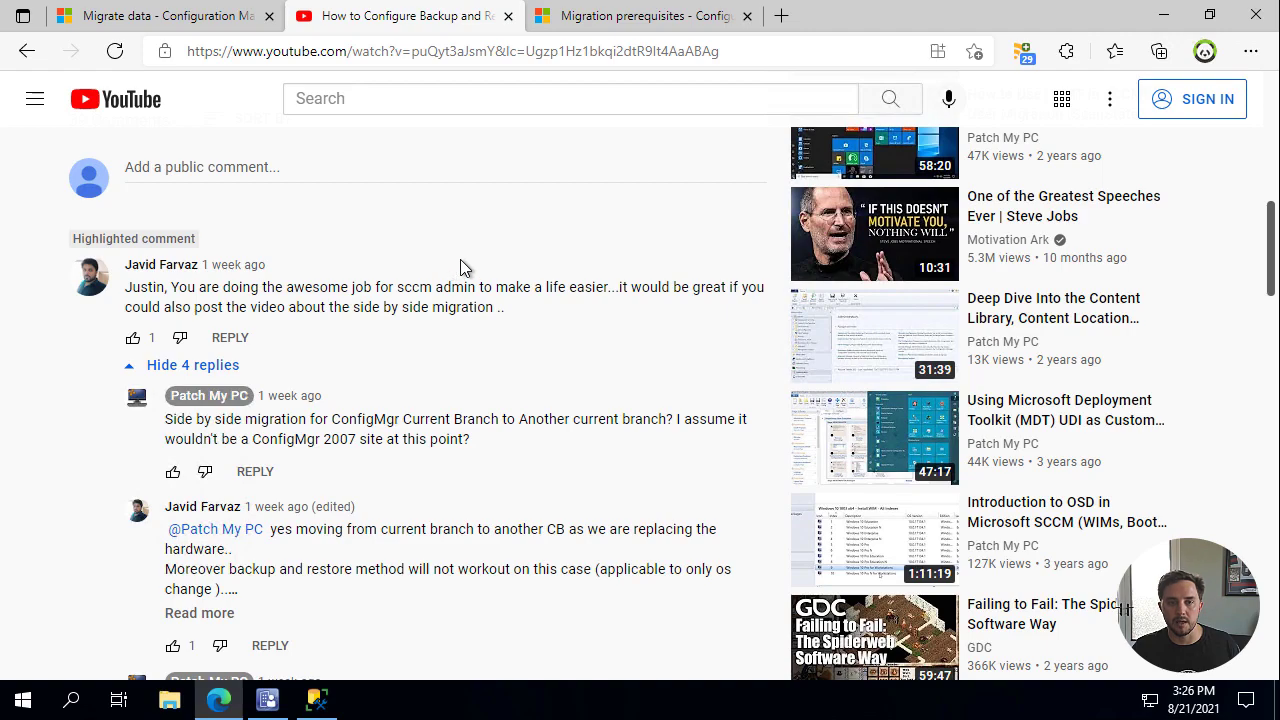
pyautogui.scroll(-1, 466, 313)
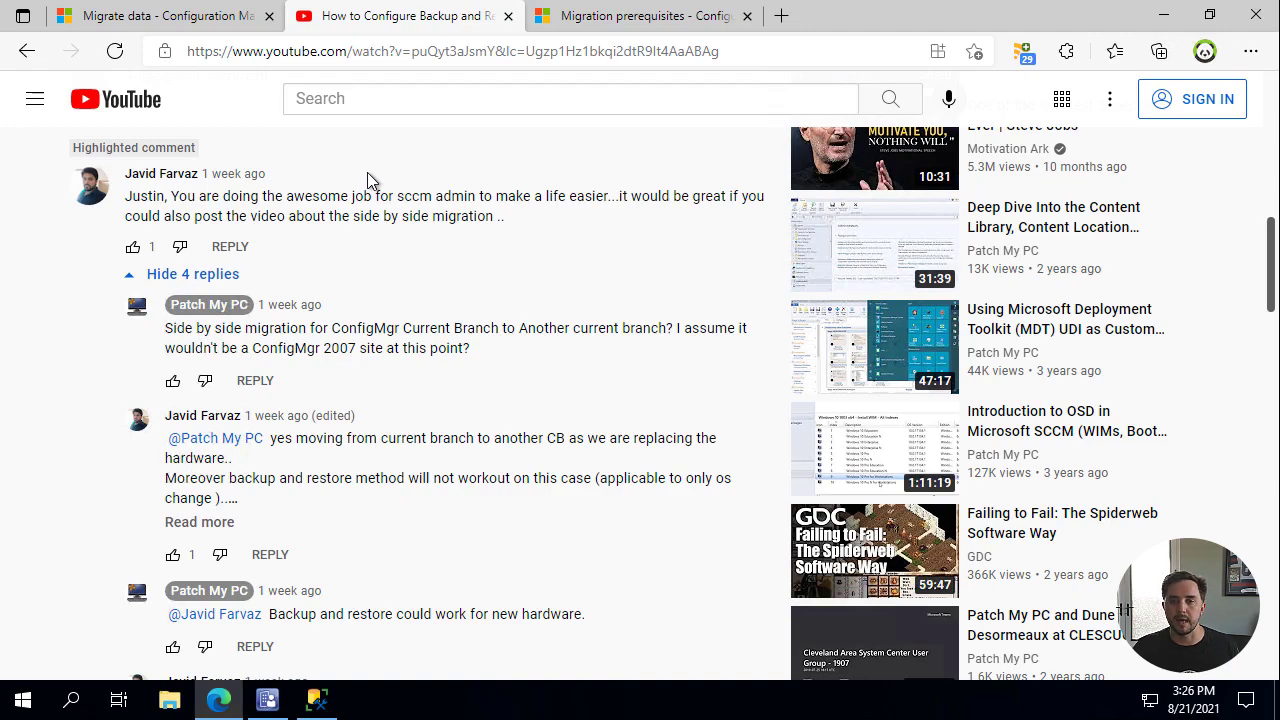
pyautogui.click(197, 26)
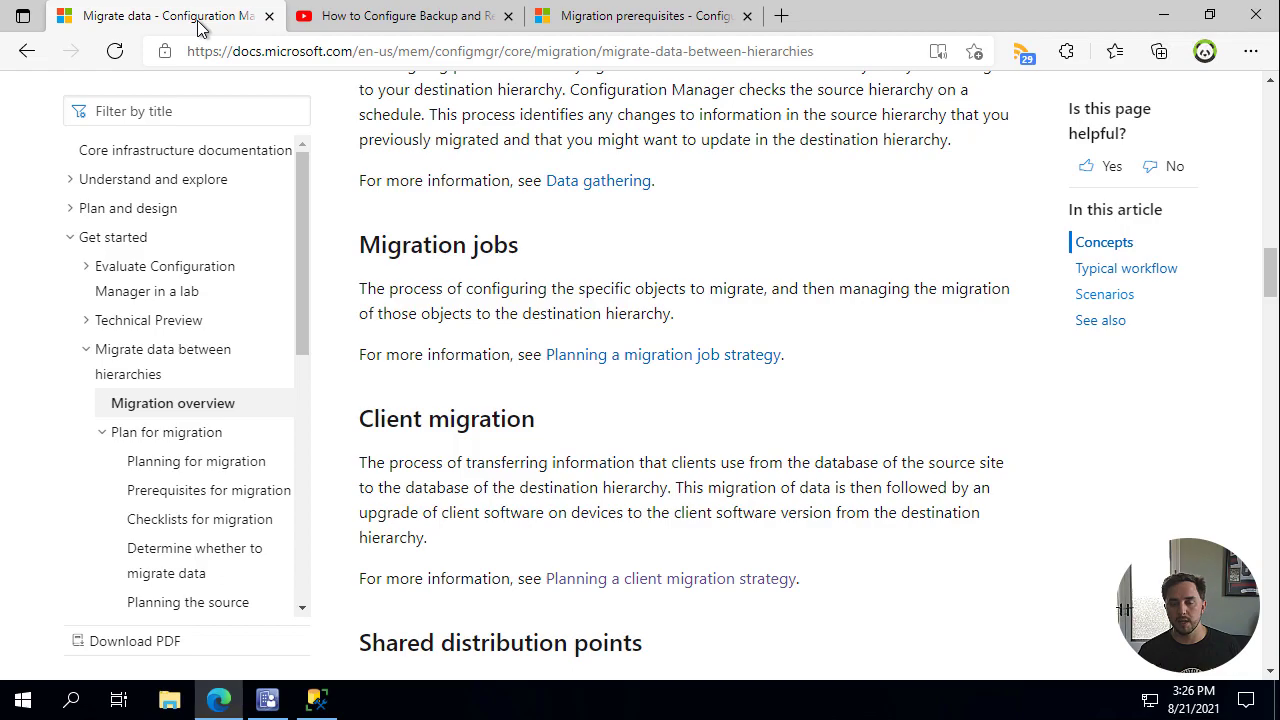
# Read the migration article's introduction, then minimize Edge to reveal the Migration workspace.
pyautogui.scroll(10, 694, 380)
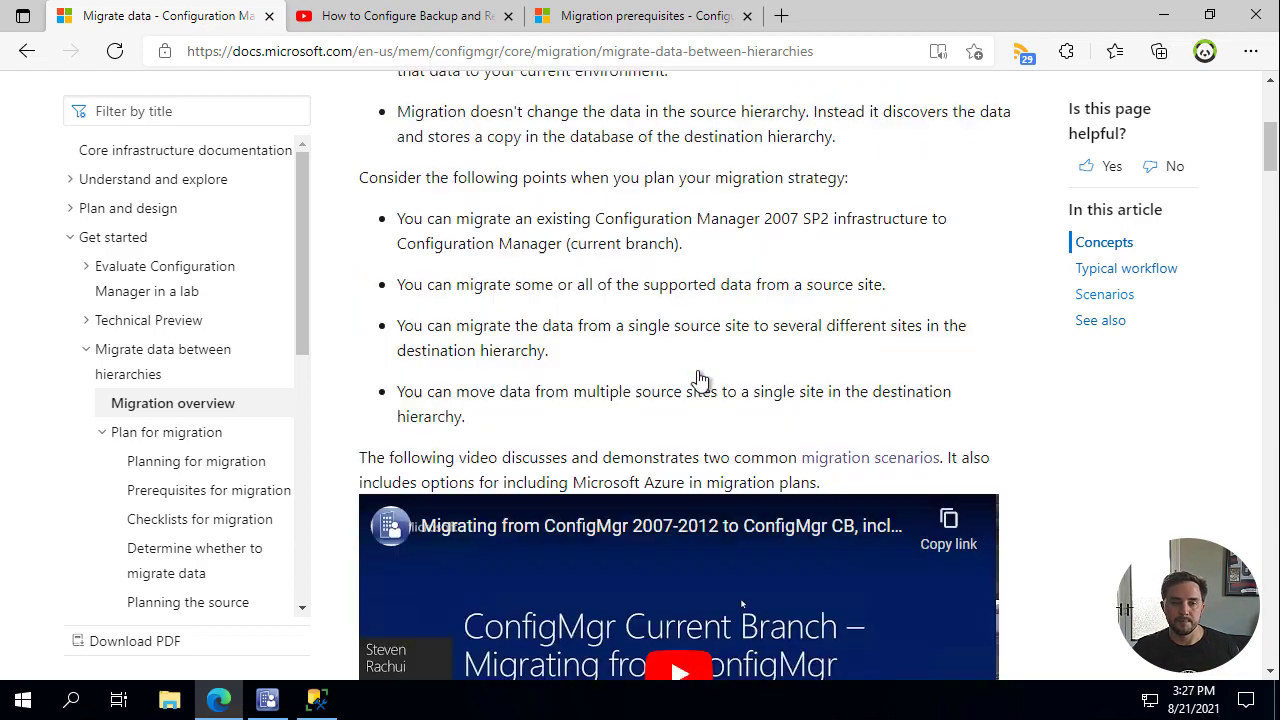
pyautogui.scroll(1, 718, 388)
pyautogui.scroll(-1, 566, 392)
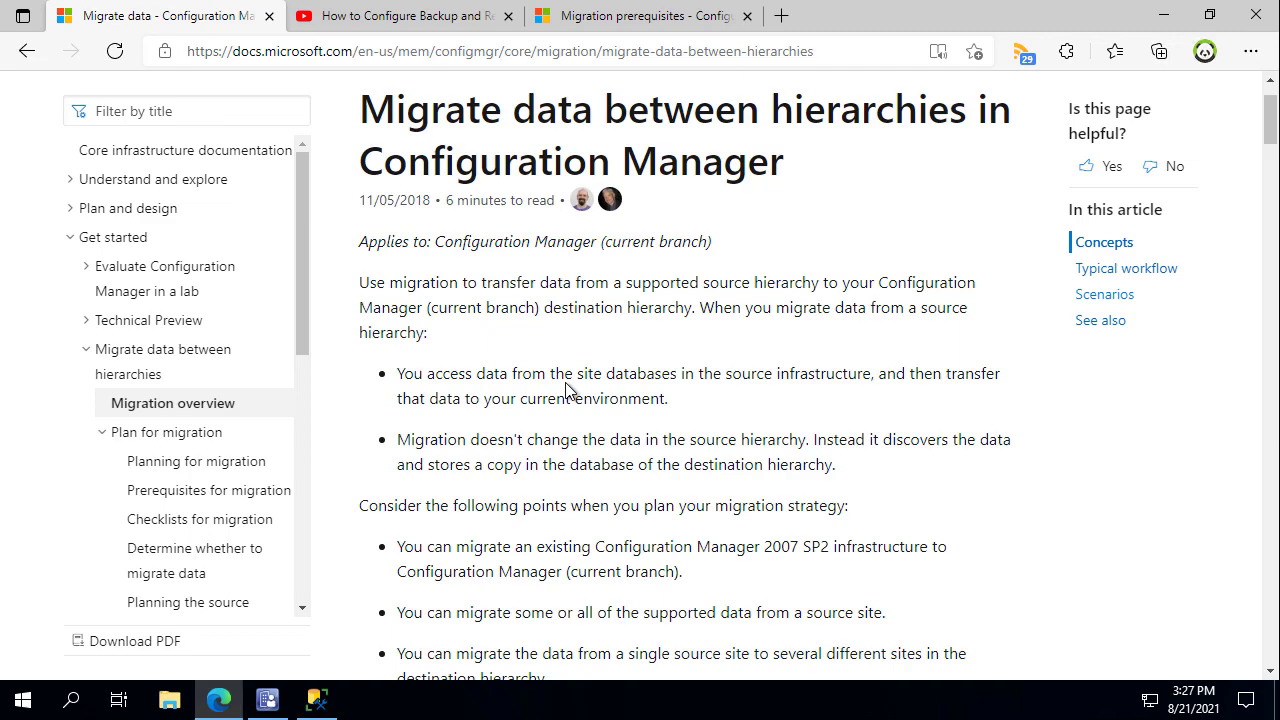
pyautogui.scroll(-2, 765, 322)
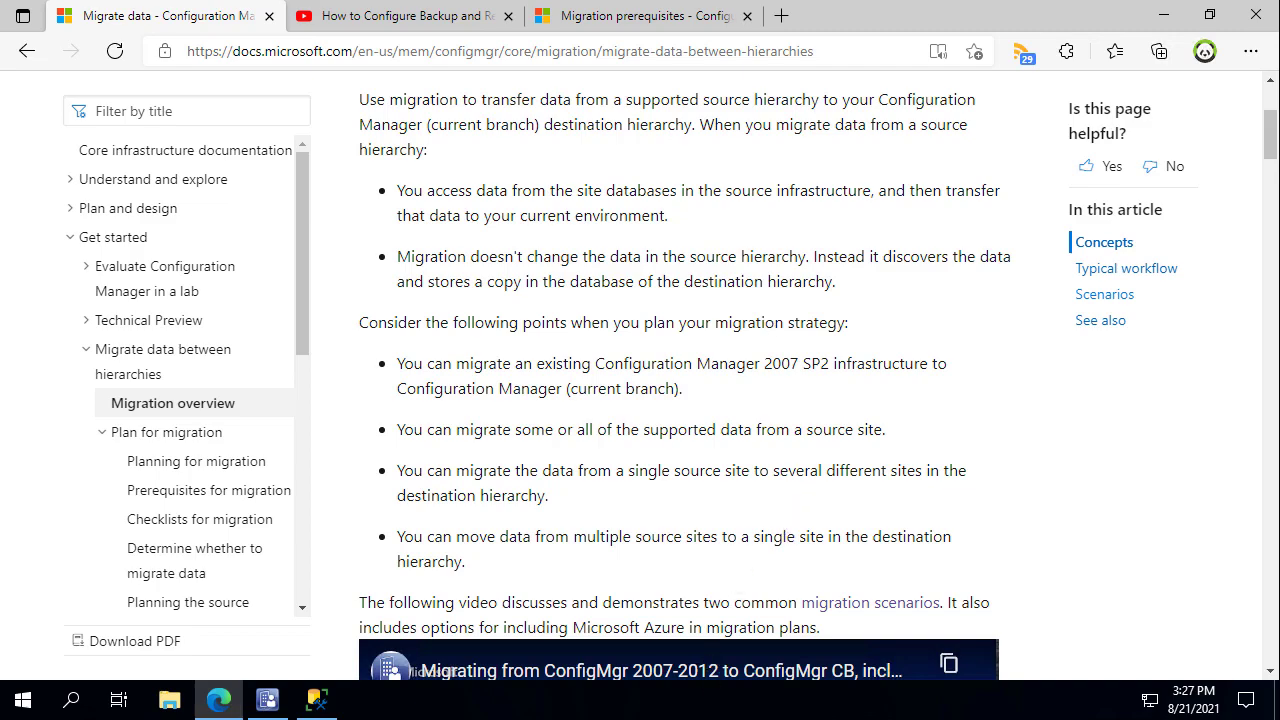
pyautogui.click(1164, 18)
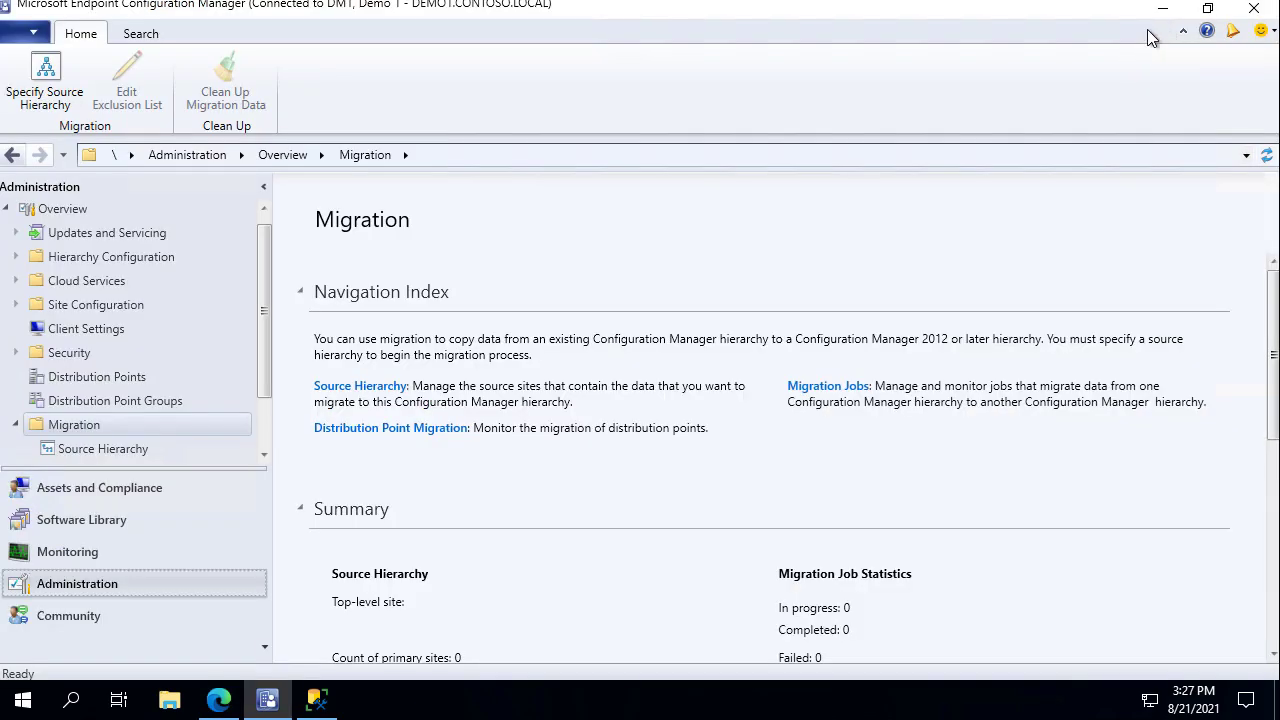
# Minimize the DEMO1 console and view the DEMO2 server's desktop.
pyautogui.click(1162, 10)
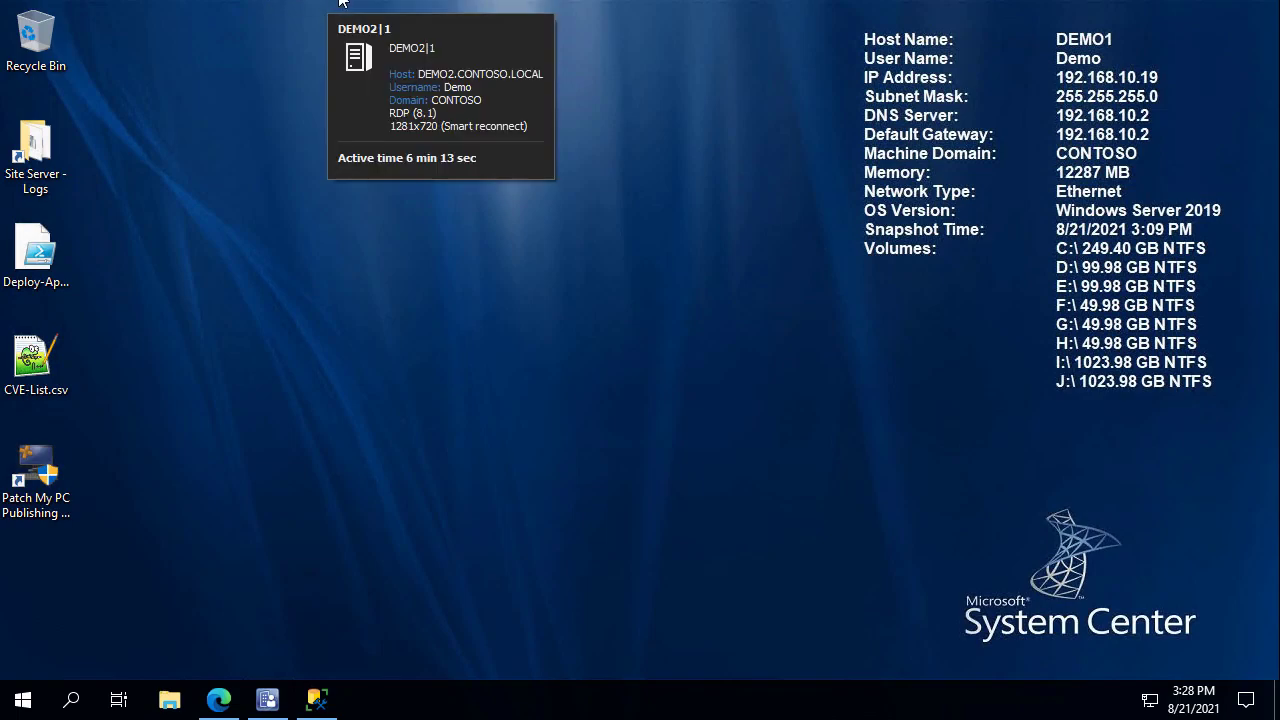
pyautogui.click(340, 2)
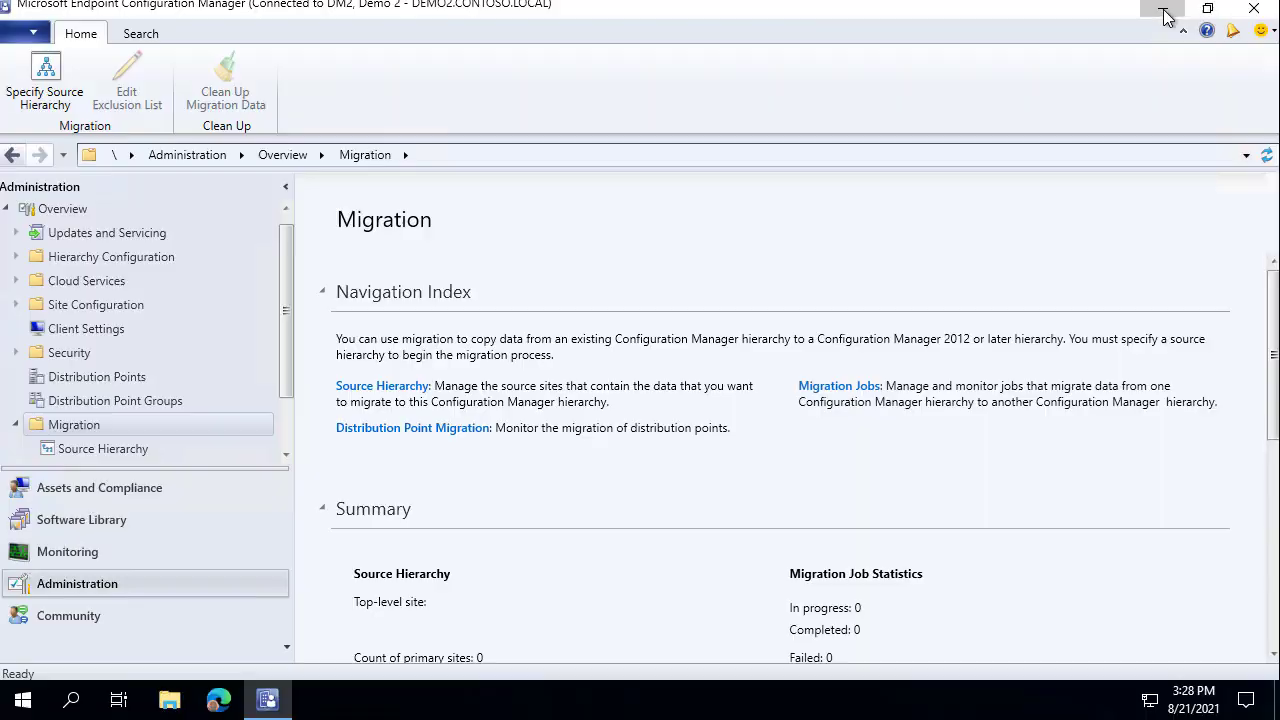
pyautogui.click(1160, 10)
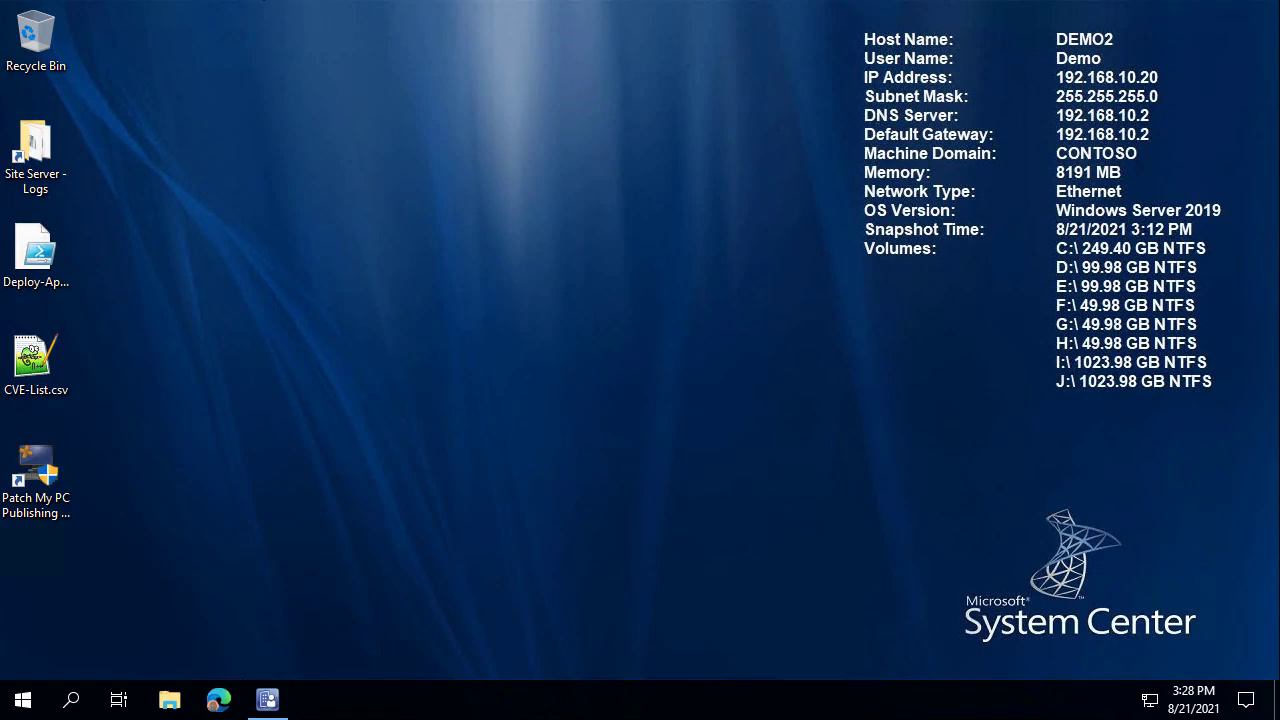
# Switch back to DEMO1 and return to the migration docs article.
pyautogui.click(258, 0)
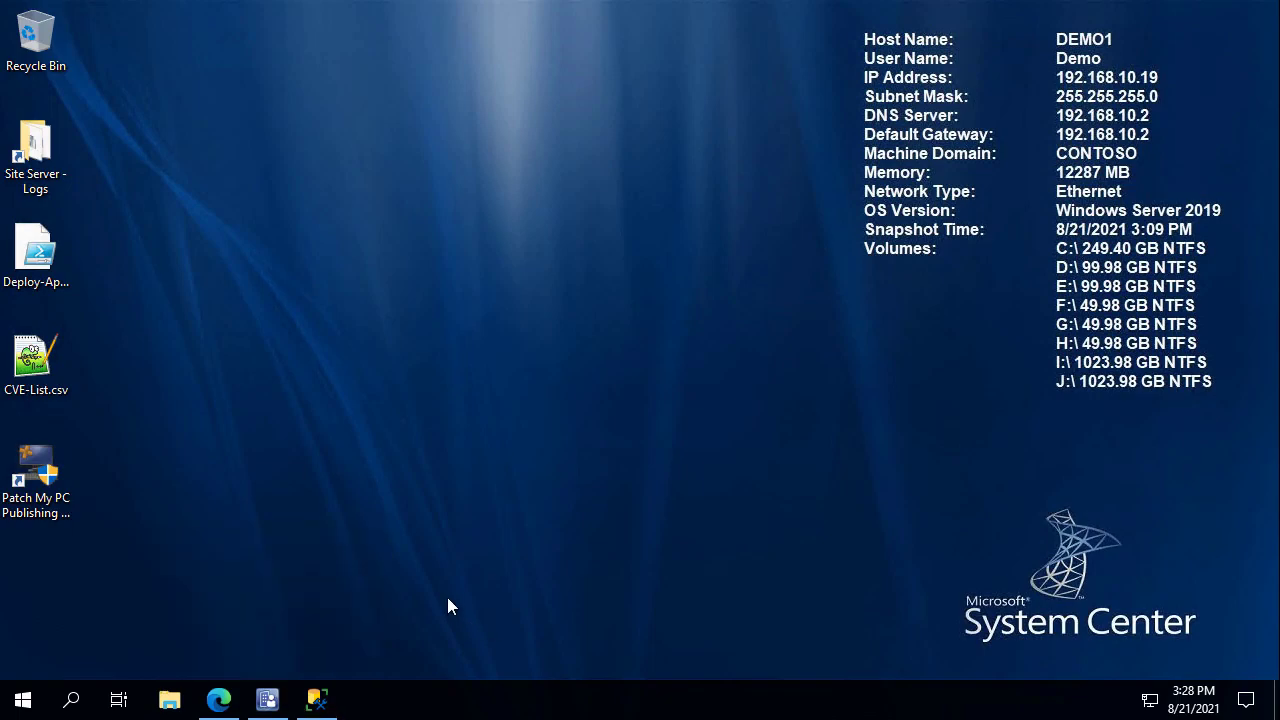
pyautogui.click(269, 701)
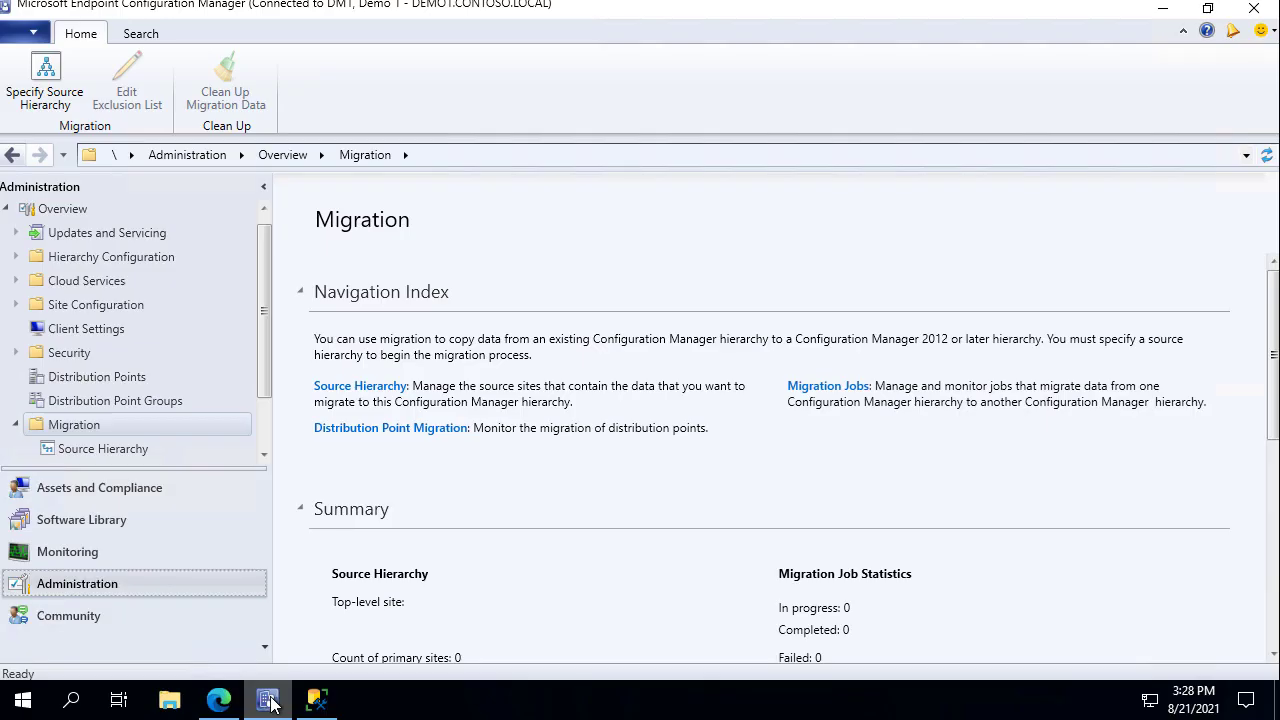
pyautogui.click(219, 700)
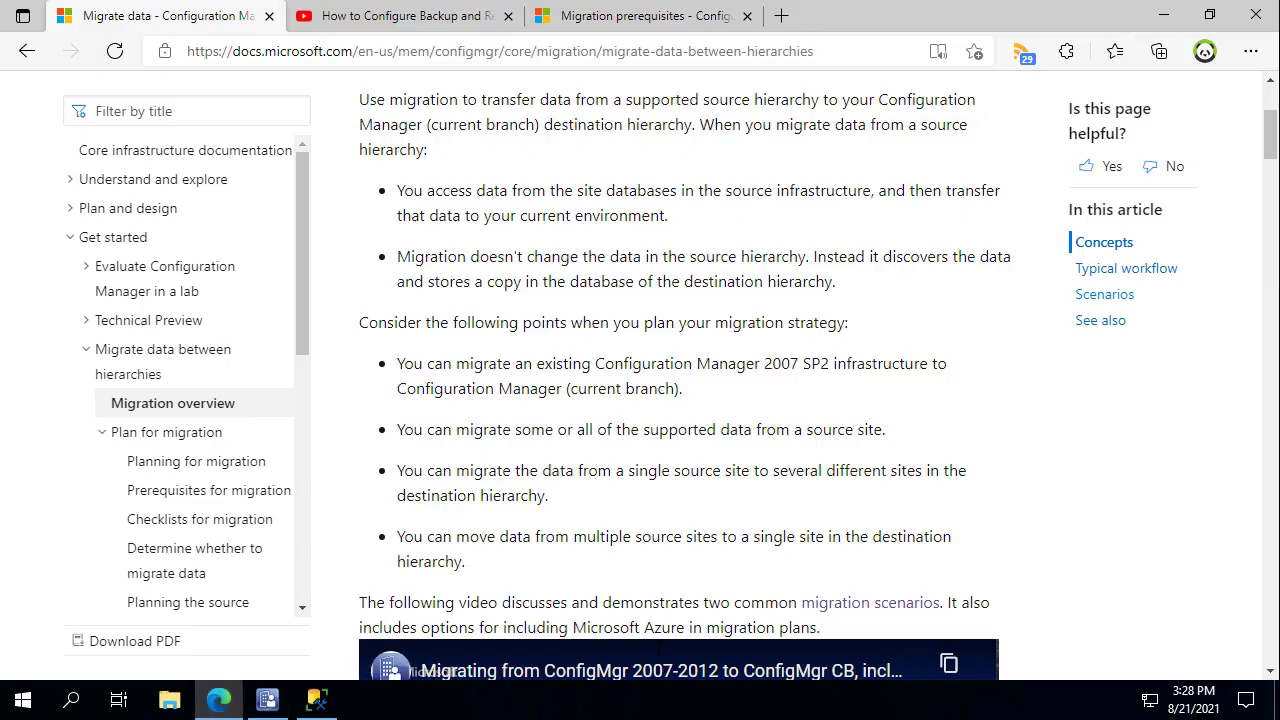
pyautogui.scroll(-5, 643, 347)
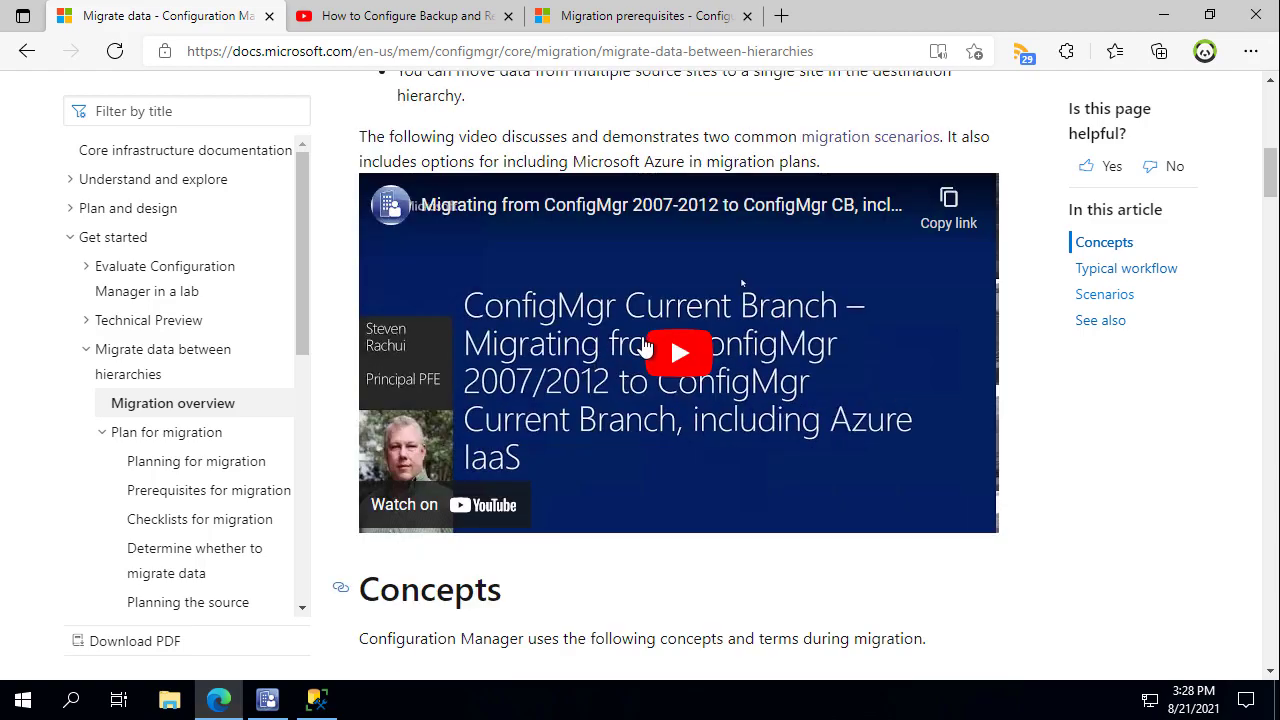
pyautogui.scroll(-3, 566, 423)
pyautogui.scroll(-1, 552, 440)
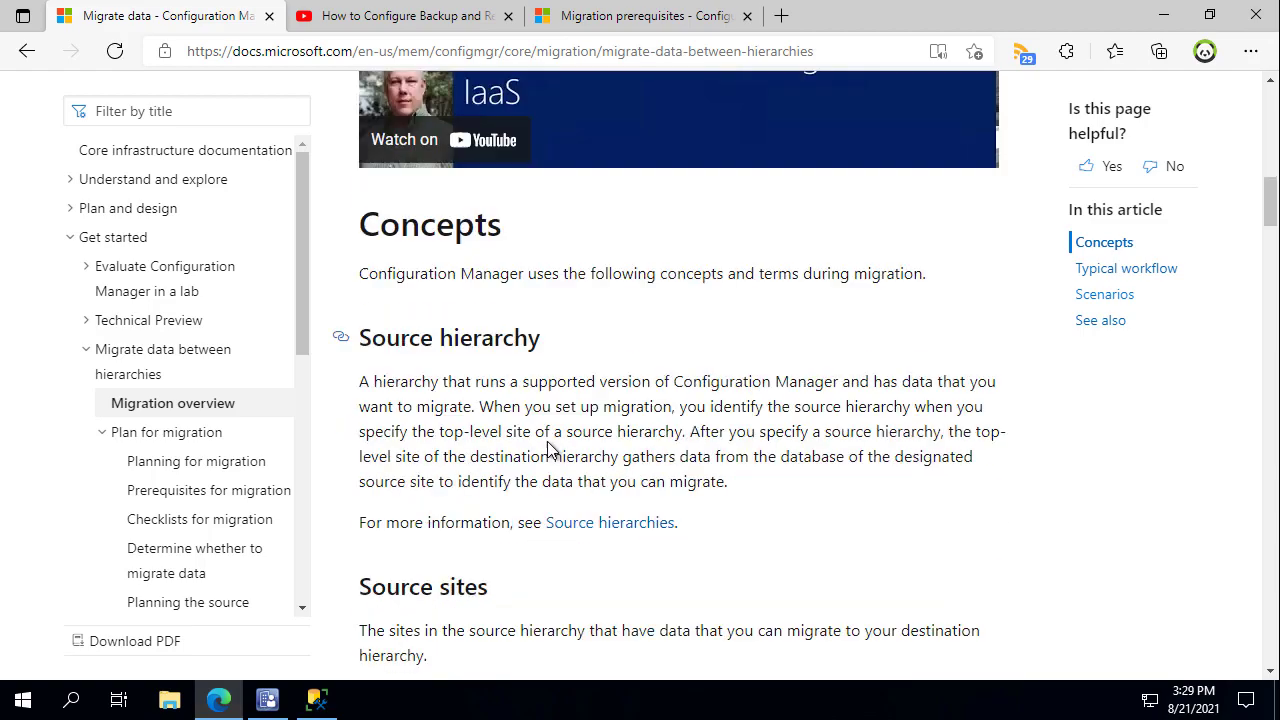
pyautogui.scroll(-1, 568, 385)
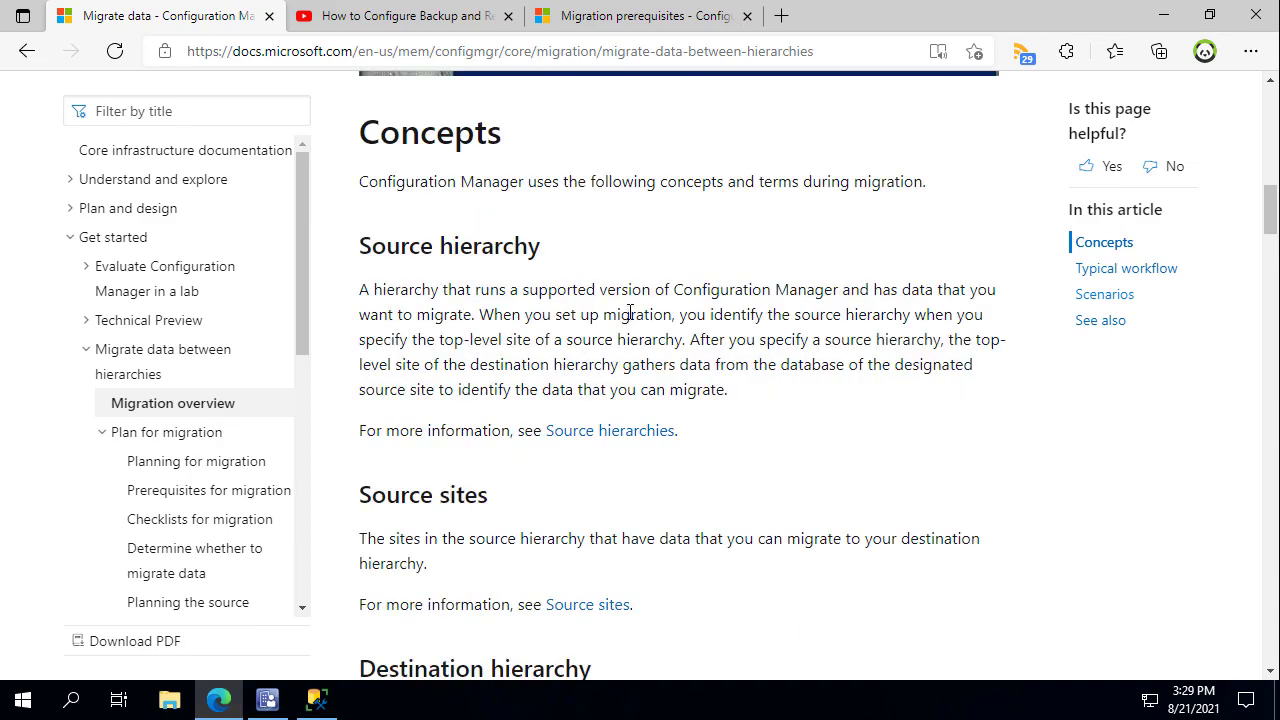
pyautogui.moveTo(346, 232)
pyautogui.mouseDown()
pyautogui.moveTo(594, 247)
pyautogui.moveTo(594, 263)
pyautogui.moveTo(567, 268)
pyautogui.mouseUp()
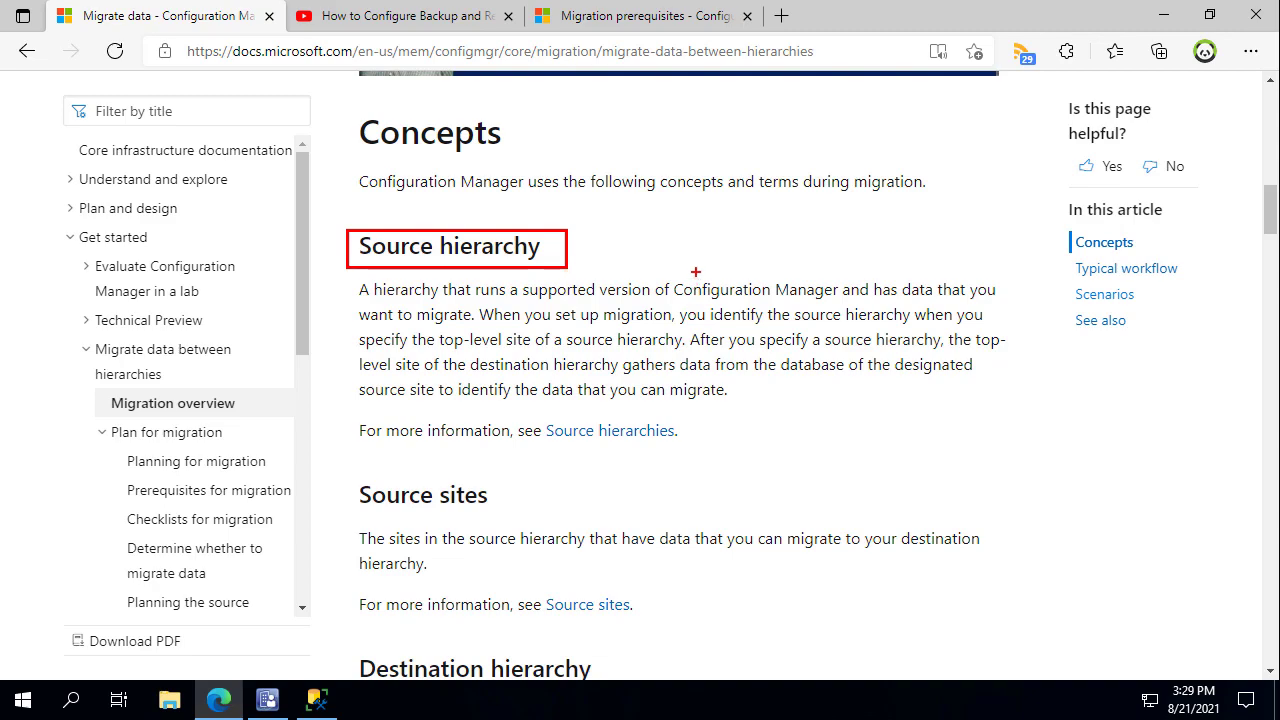
pyautogui.scroll(-4, 465, 259)
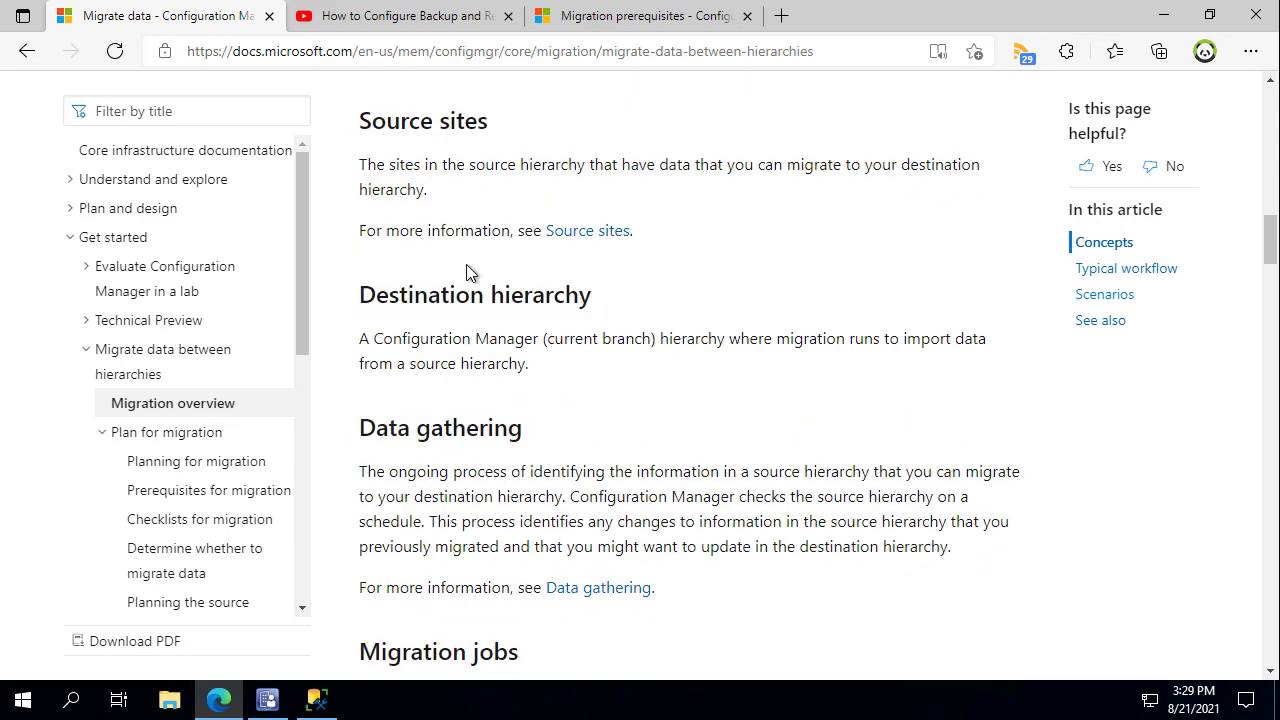
pyautogui.hotkey('ctrl', '2')
pyautogui.moveTo(352, 265); pyautogui.dragTo(611, 314)
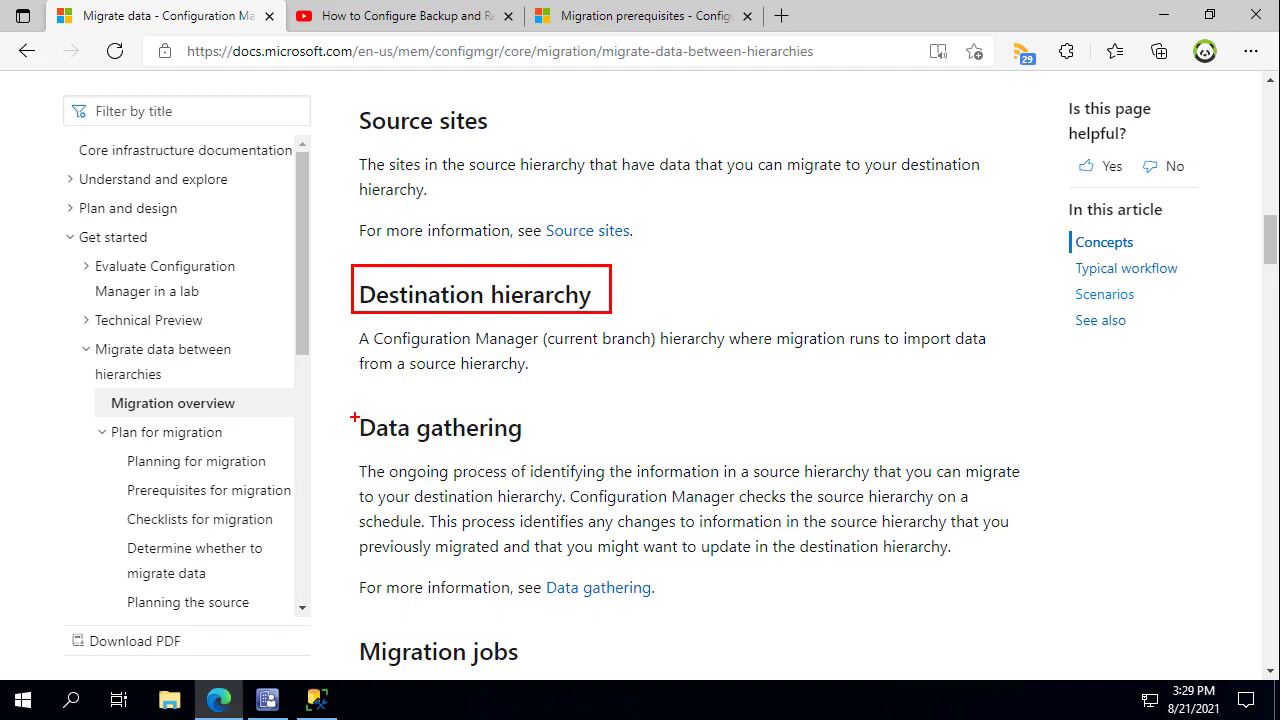
pyautogui.moveTo(350, 410); pyautogui.dragTo(240, 342)
pyautogui.press('Escape')
pyautogui.scroll(-3, 459, 274)
pyautogui.scroll(-2, 533, 370)
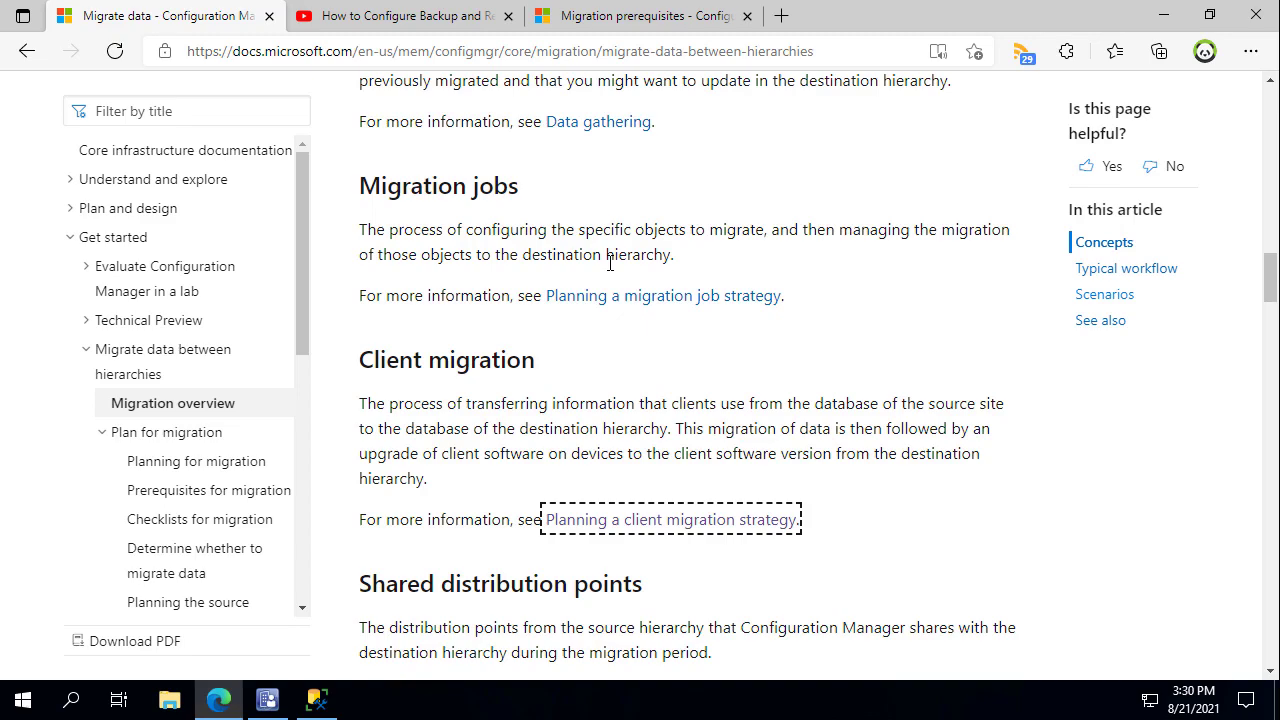
# Scroll the migration overview down to the Scenarios section for 2007 and 2012 hierarchies.
pyautogui.scroll(-5, 609, 263)
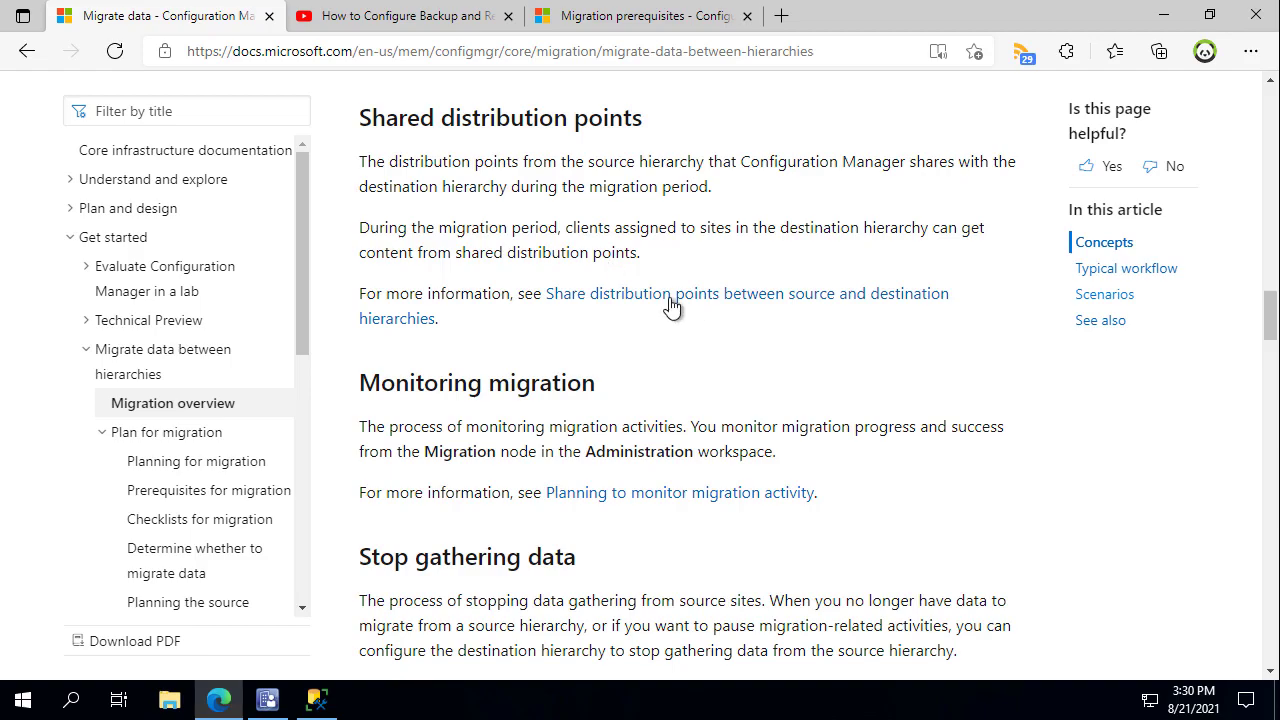
pyautogui.scroll(-5, 643, 332)
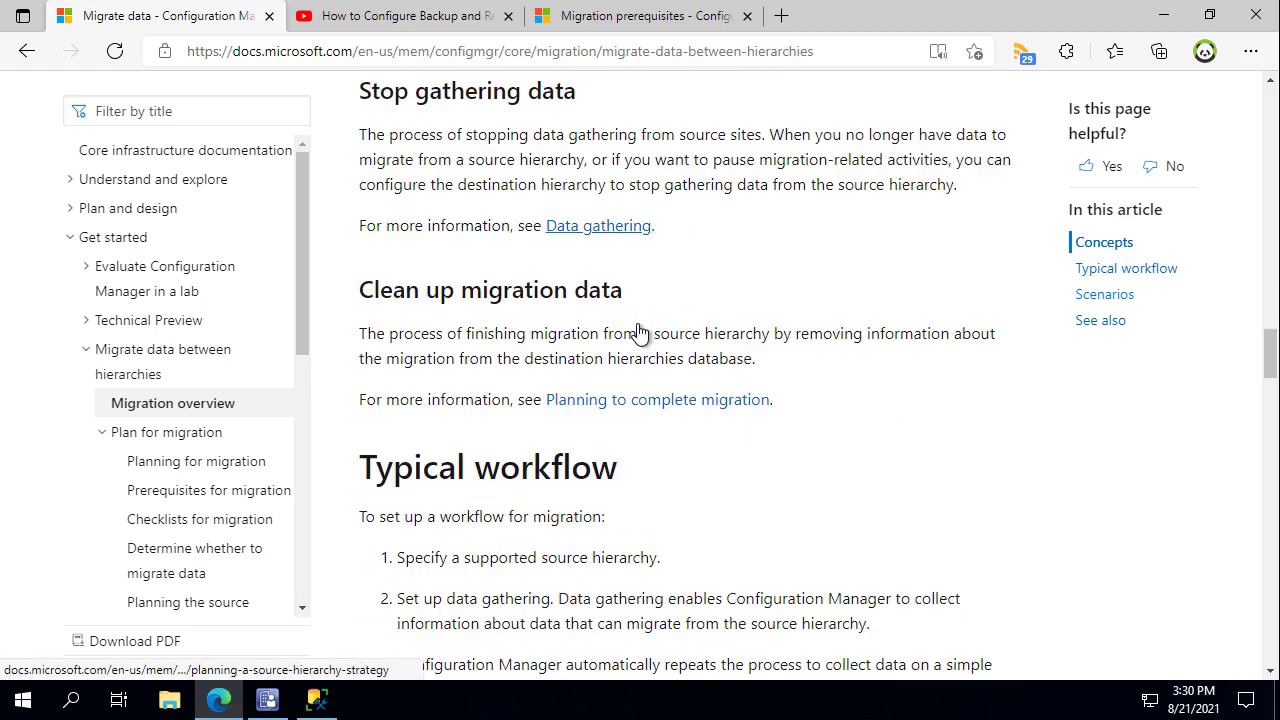
pyautogui.scroll(-9, 637, 318)
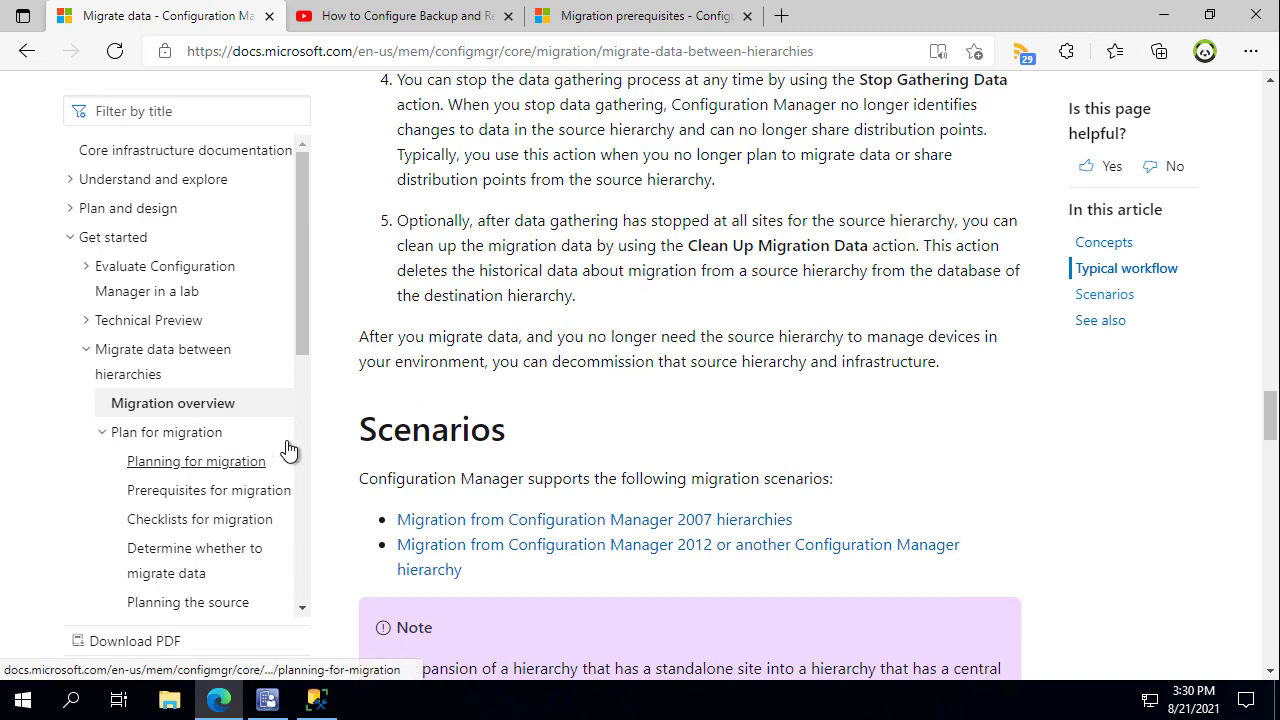
# Open the Prerequisites for migration article by way of Planning for migration.
pyautogui.click(228, 468)
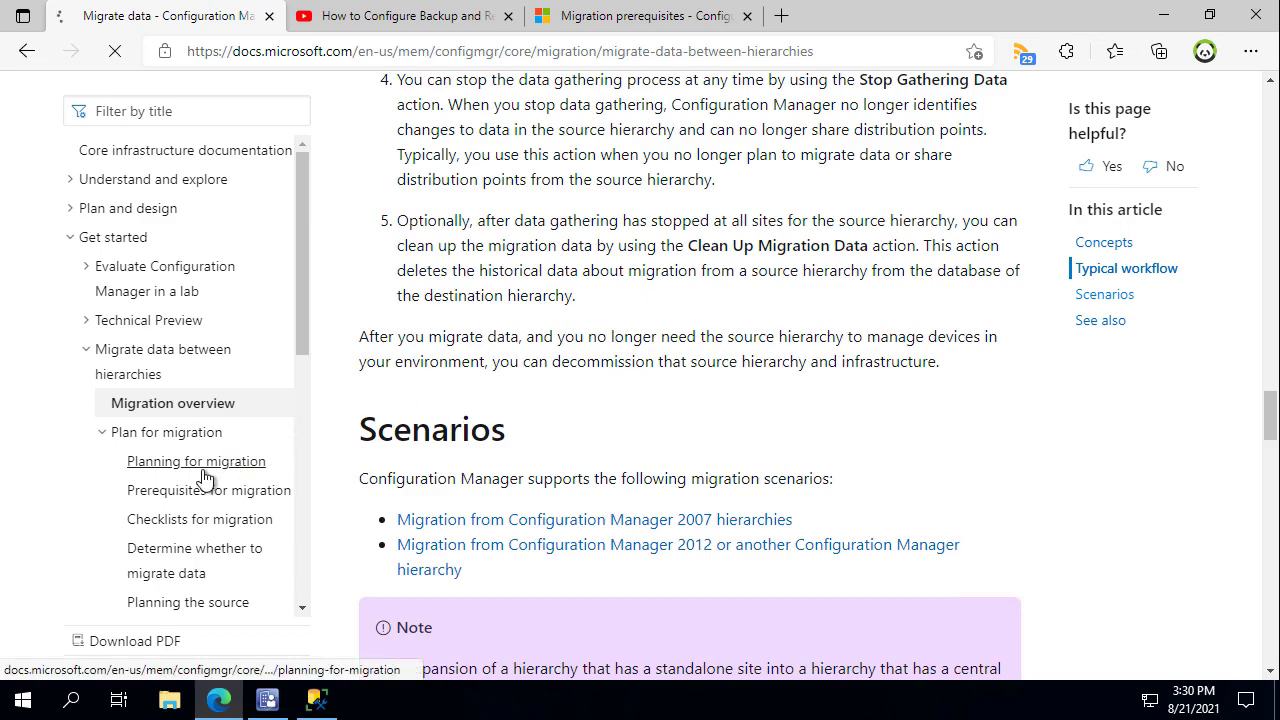
pyautogui.scroll(-5, 601, 370)
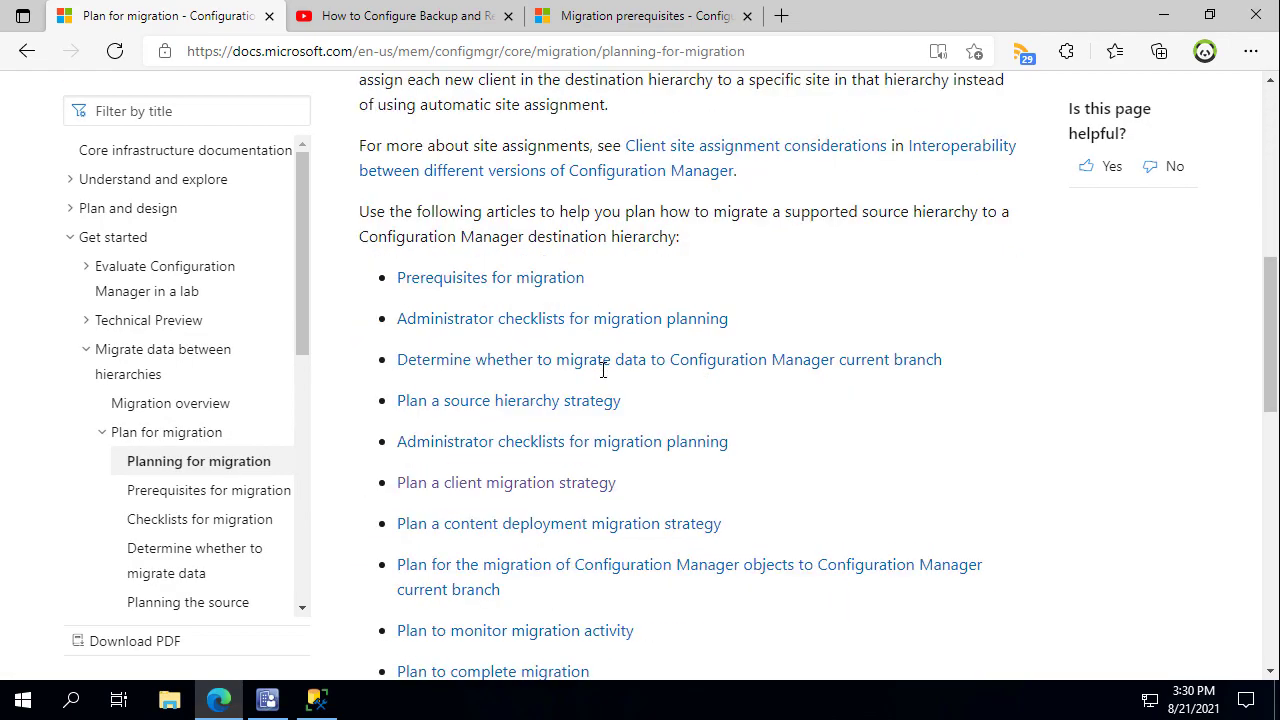
pyautogui.click(568, 280)
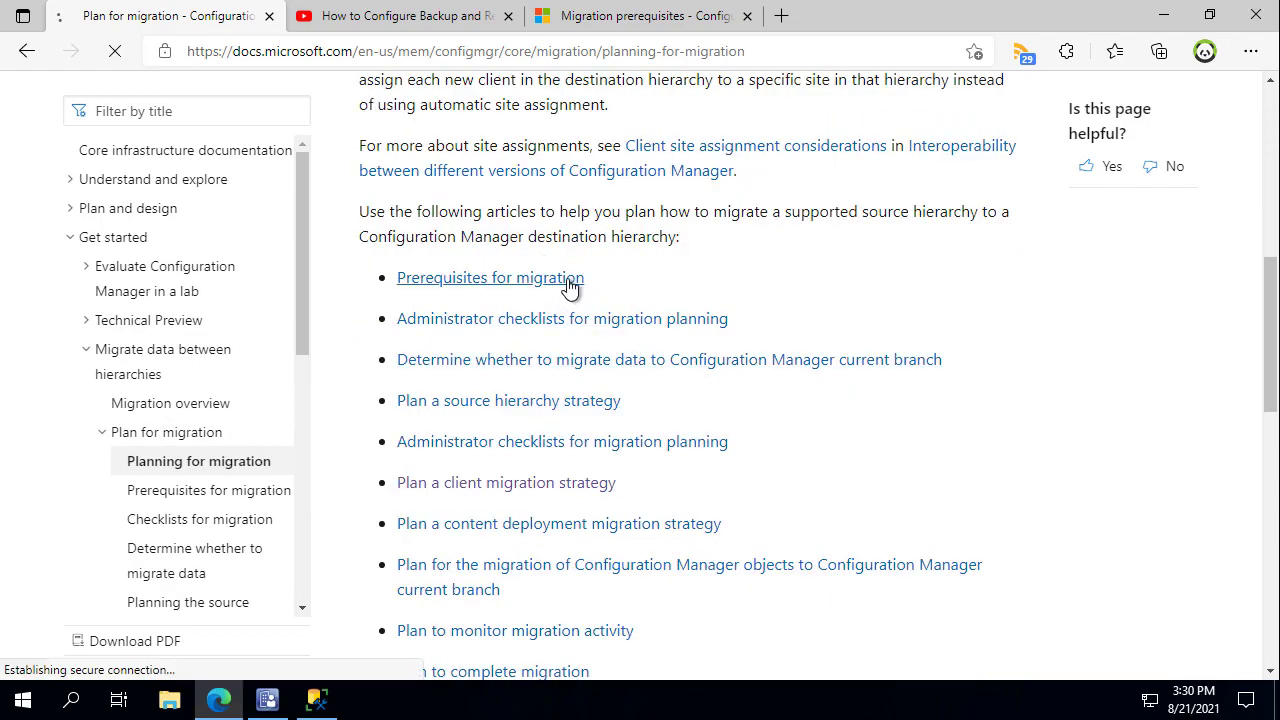
# Scroll to Data Gathering and outline the Source Site Account requirement.
pyautogui.scroll(-4, 628, 340)
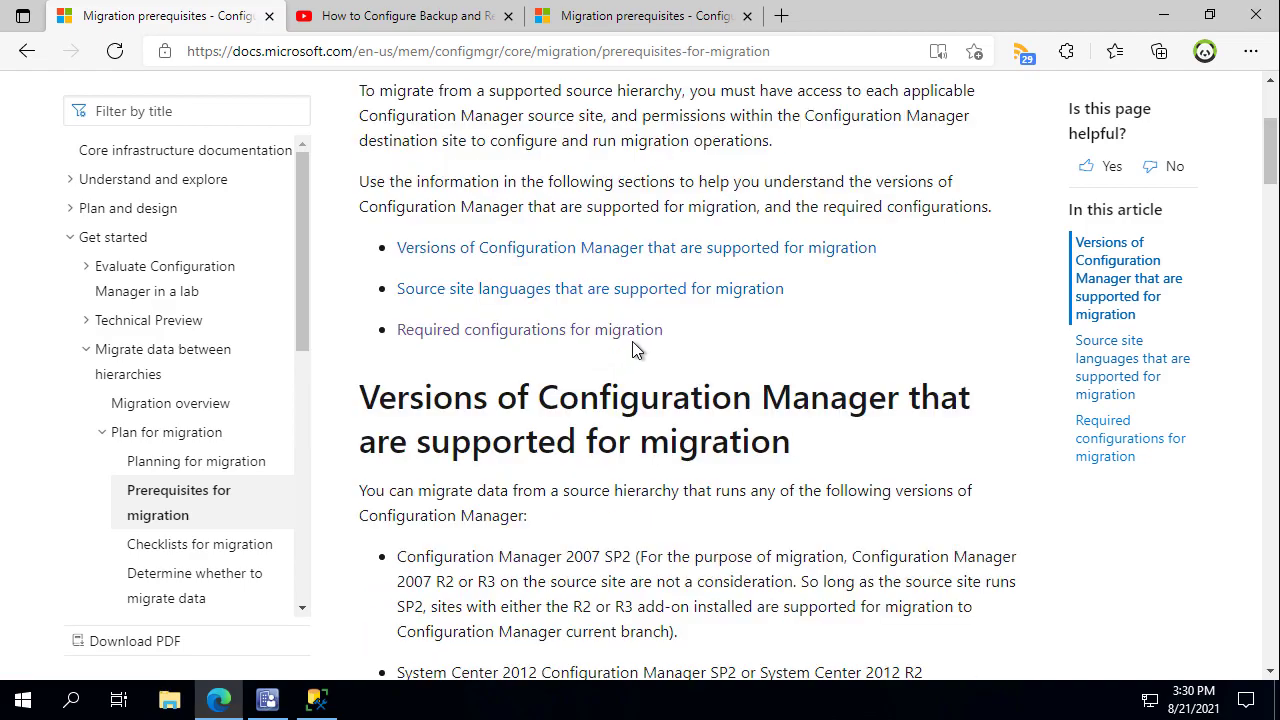
pyautogui.scroll(-3, 634, 341)
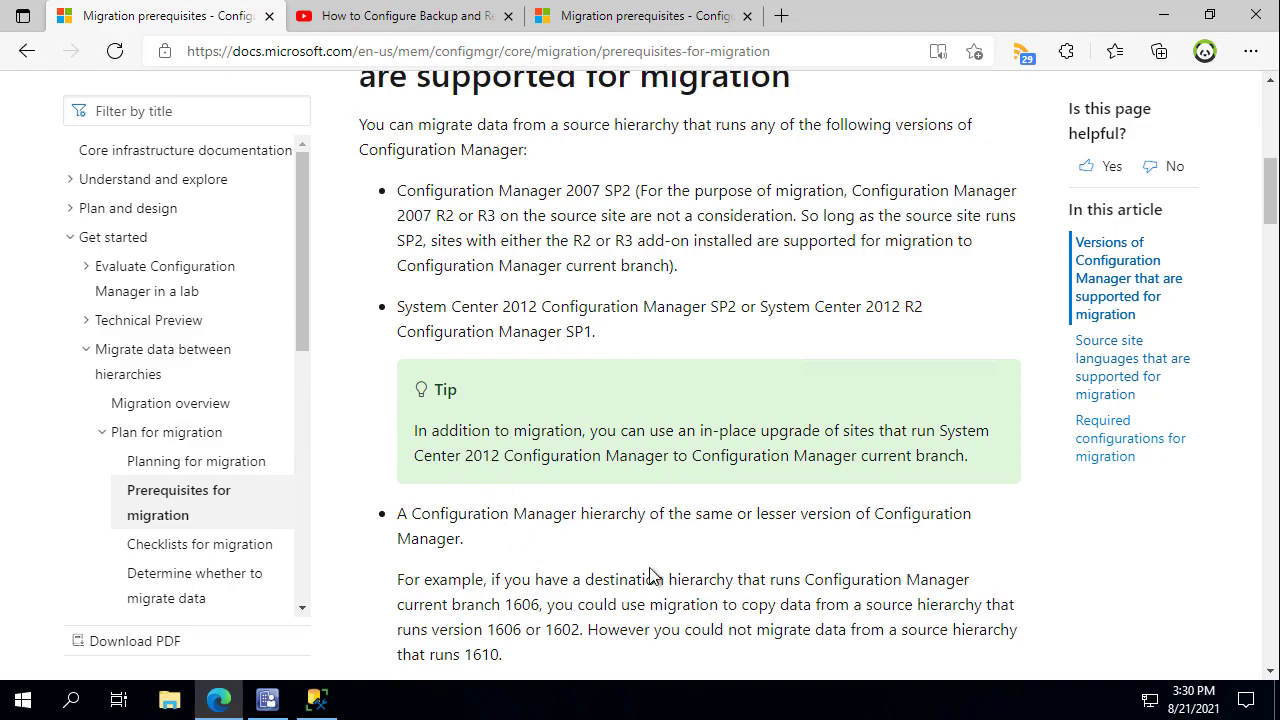
pyautogui.scroll(-4, 658, 570)
pyautogui.scroll(-7, 662, 562)
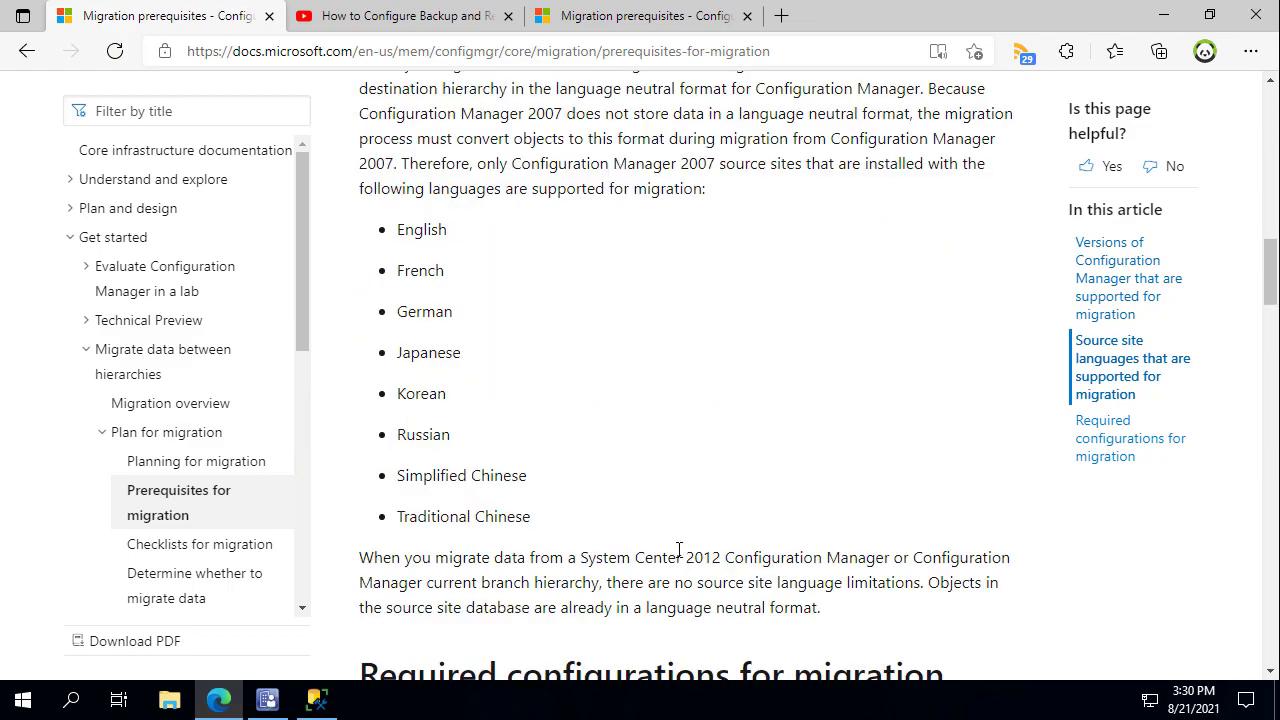
pyautogui.scroll(-4, 698, 545)
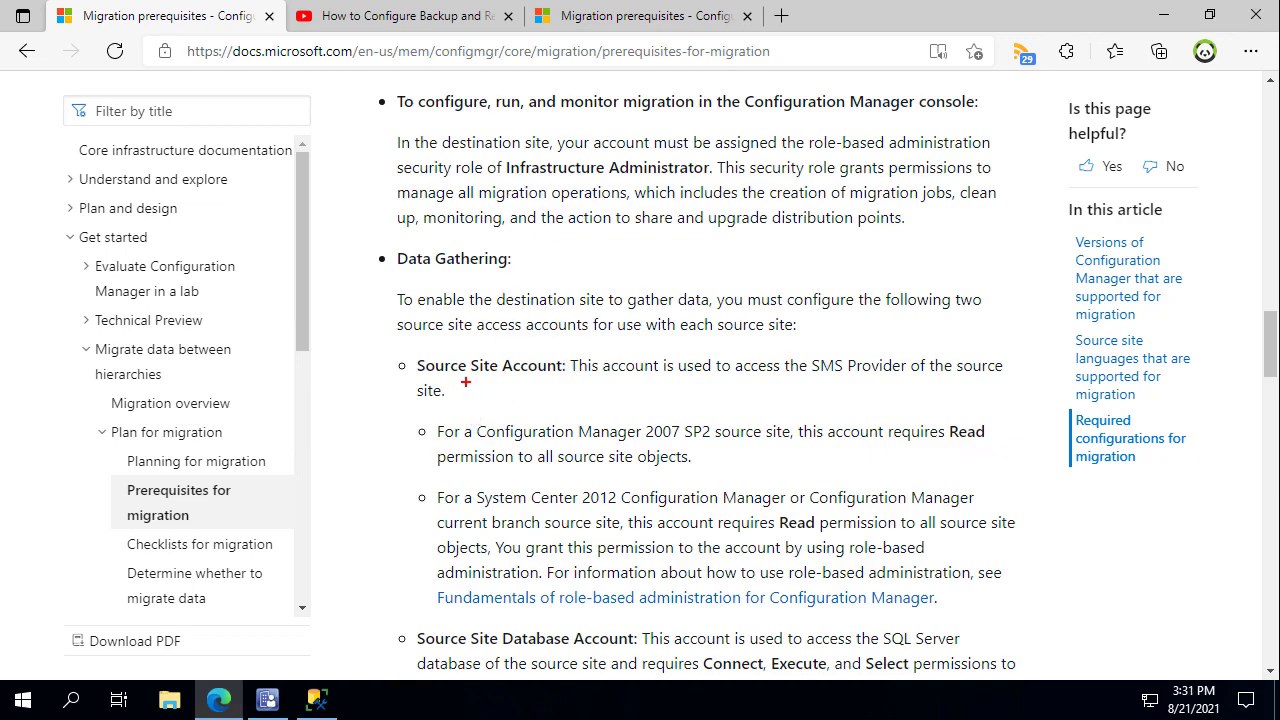
pyautogui.moveTo(393, 348)
pyautogui.mouseDown()
pyautogui.moveTo(580, 372)
pyautogui.moveTo(871, 366)
pyautogui.moveTo(1021, 401)
pyautogui.mouseUp()
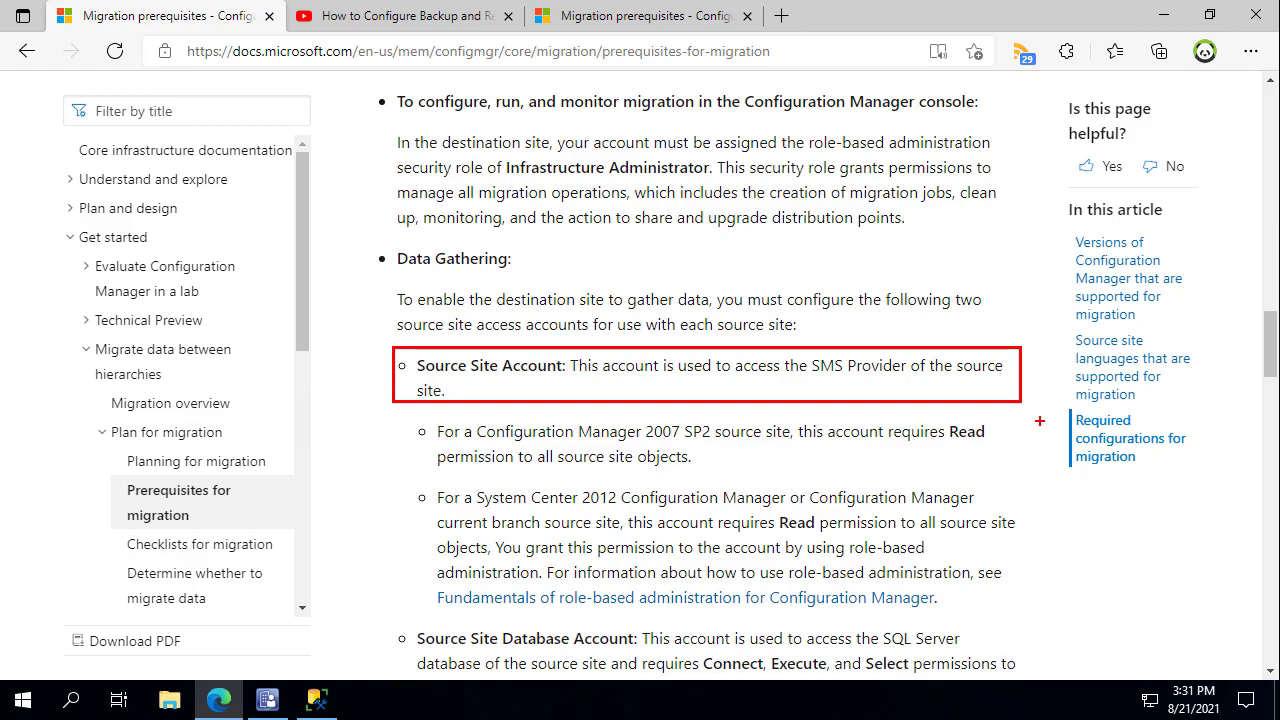
# Highlight the Source Site Database Account's Connect, Execute and Select permissions.
pyautogui.press('Escape')
pyautogui.scroll(-2, 450, 415)
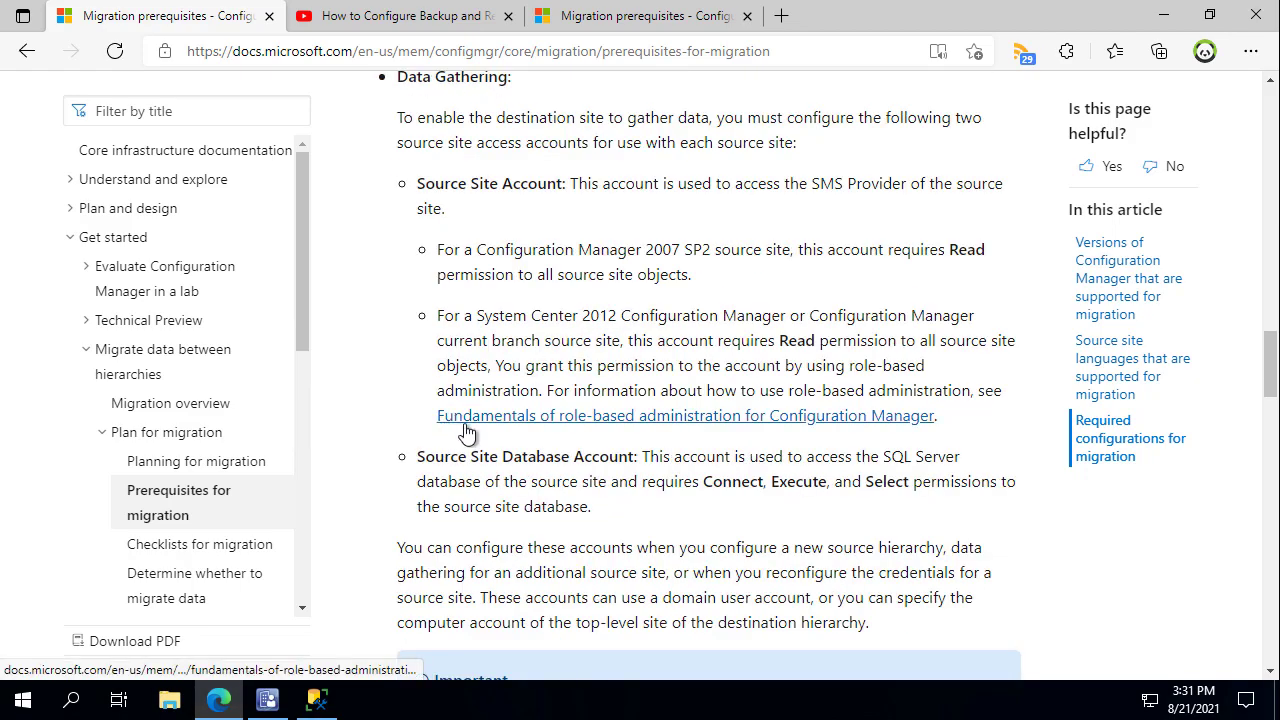
pyautogui.hotkey('ctrl', '2')
pyautogui.moveTo(389, 446)
pyautogui.mouseDown()
pyautogui.moveTo(934, 470)
pyautogui.moveTo(1030, 488)
pyautogui.moveTo(1020, 519)
pyautogui.mouseUp()
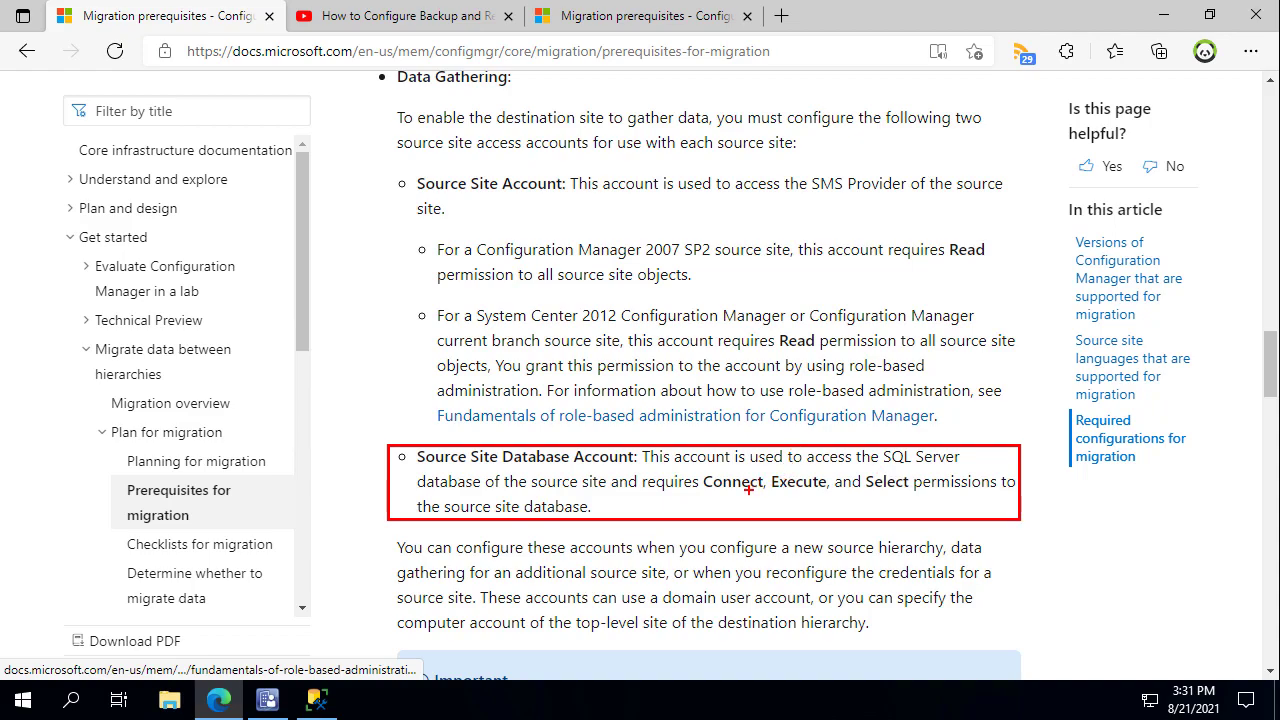
pyautogui.moveTo(733, 498)
pyautogui.mouseDown()
pyautogui.moveTo(742, 516)
pyautogui.moveTo(810, 514)
pyautogui.mouseUp()
pyautogui.moveTo(884, 494); pyautogui.dragTo(896, 521)
pyautogui.press('Escape')
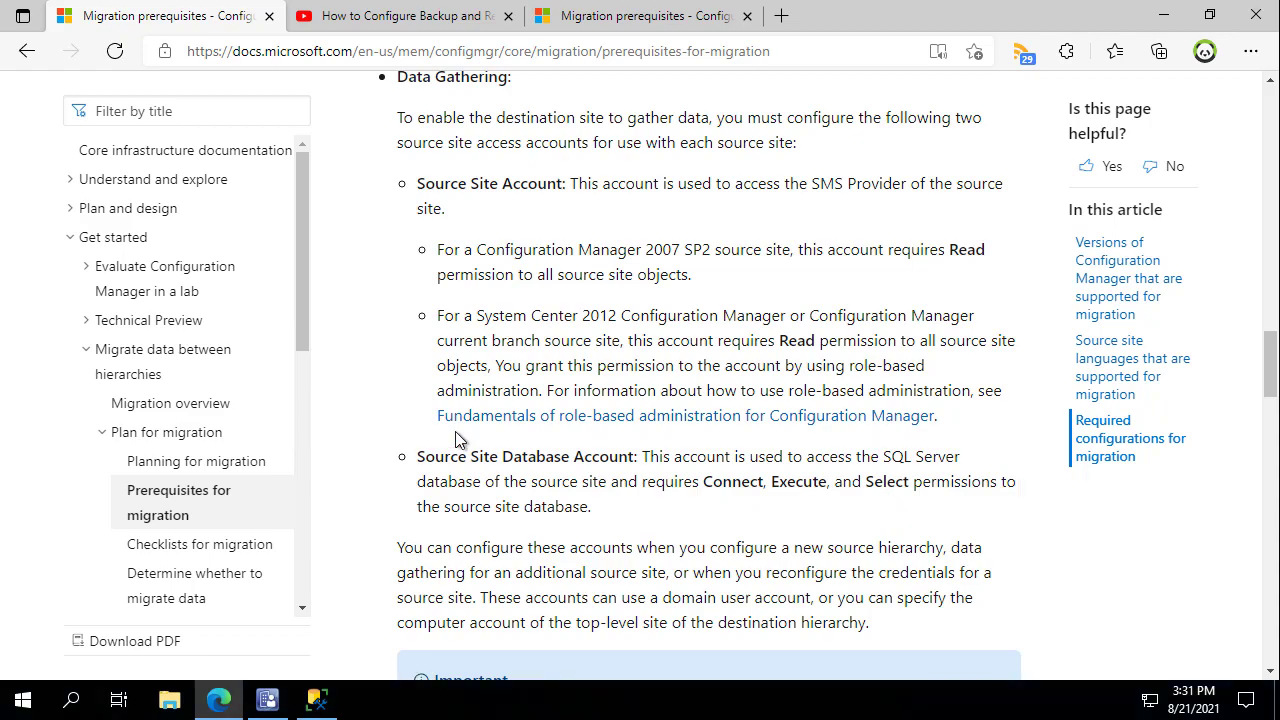
# Read the ports and distribution point requirements, then minimize the browser.
pyautogui.scroll(-1, 500, 517)
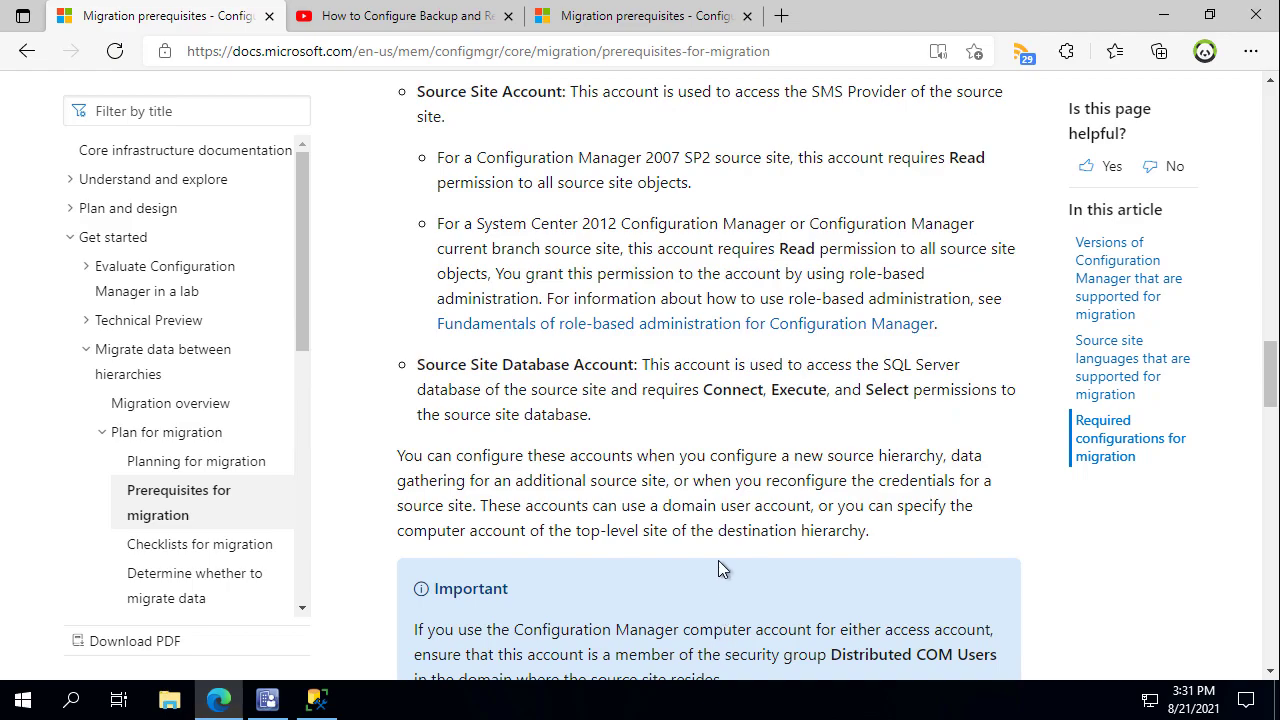
pyautogui.scroll(-7, 717, 564)
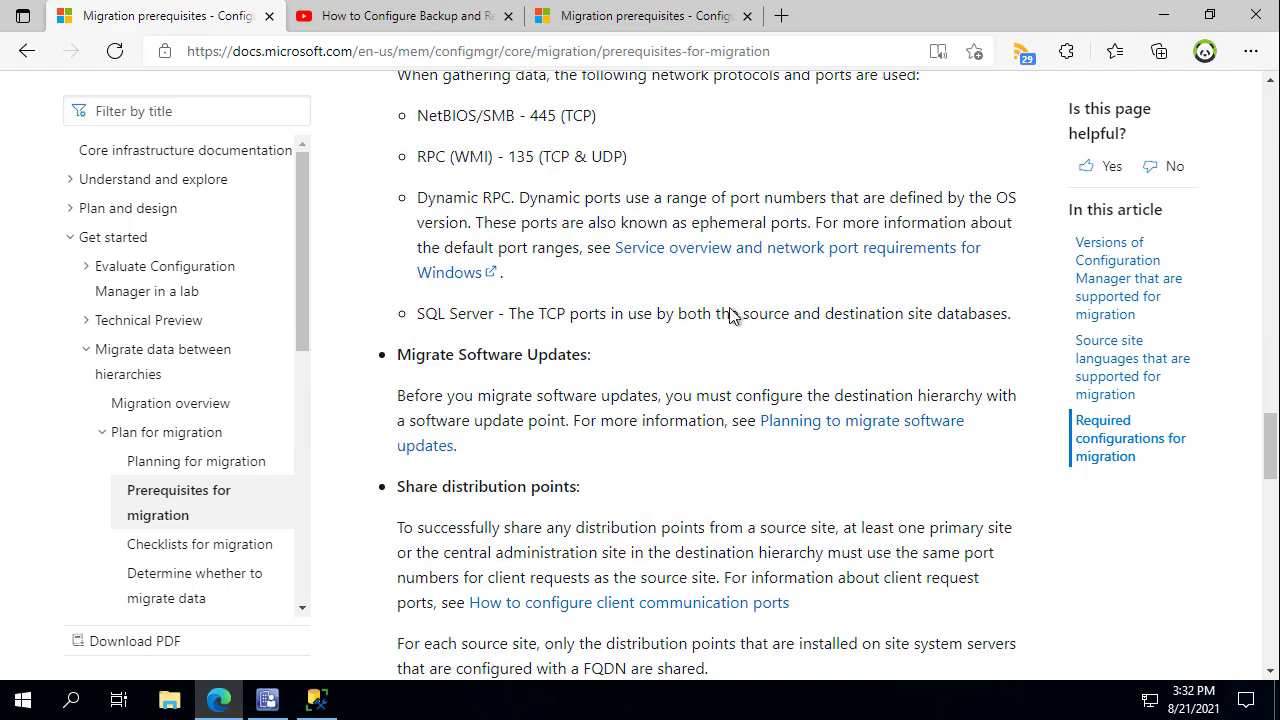
pyautogui.scroll(2, 700, 300)
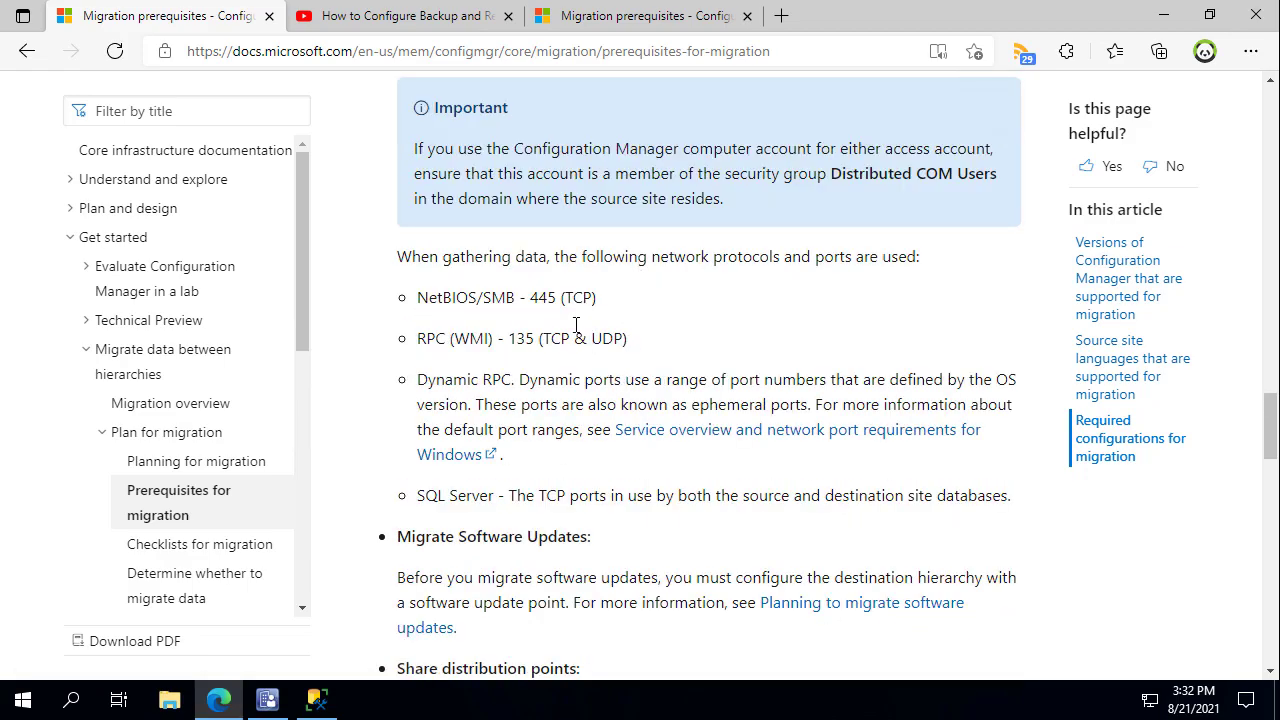
pyautogui.scroll(-1, 632, 309)
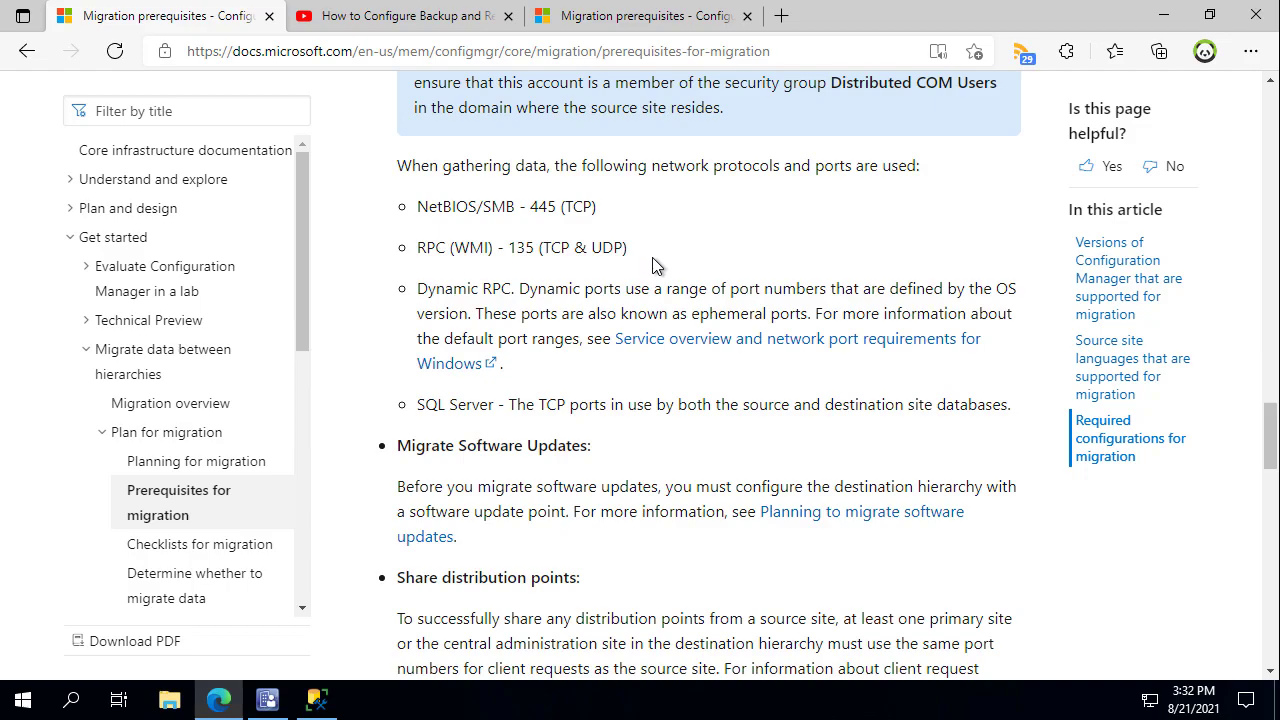
pyautogui.scroll(-1, 719, 274)
pyautogui.scroll(-3, 714, 274)
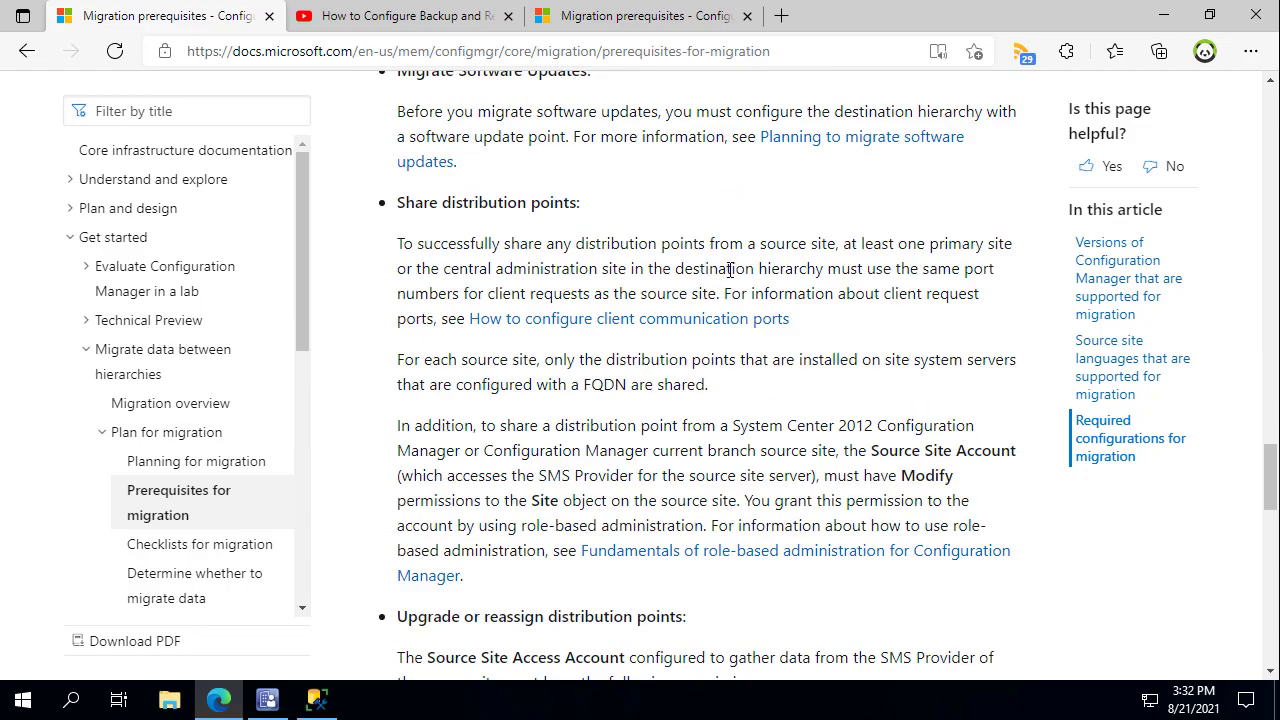
pyautogui.scroll(-1, 750, 273)
pyautogui.scroll(-3, 729, 349)
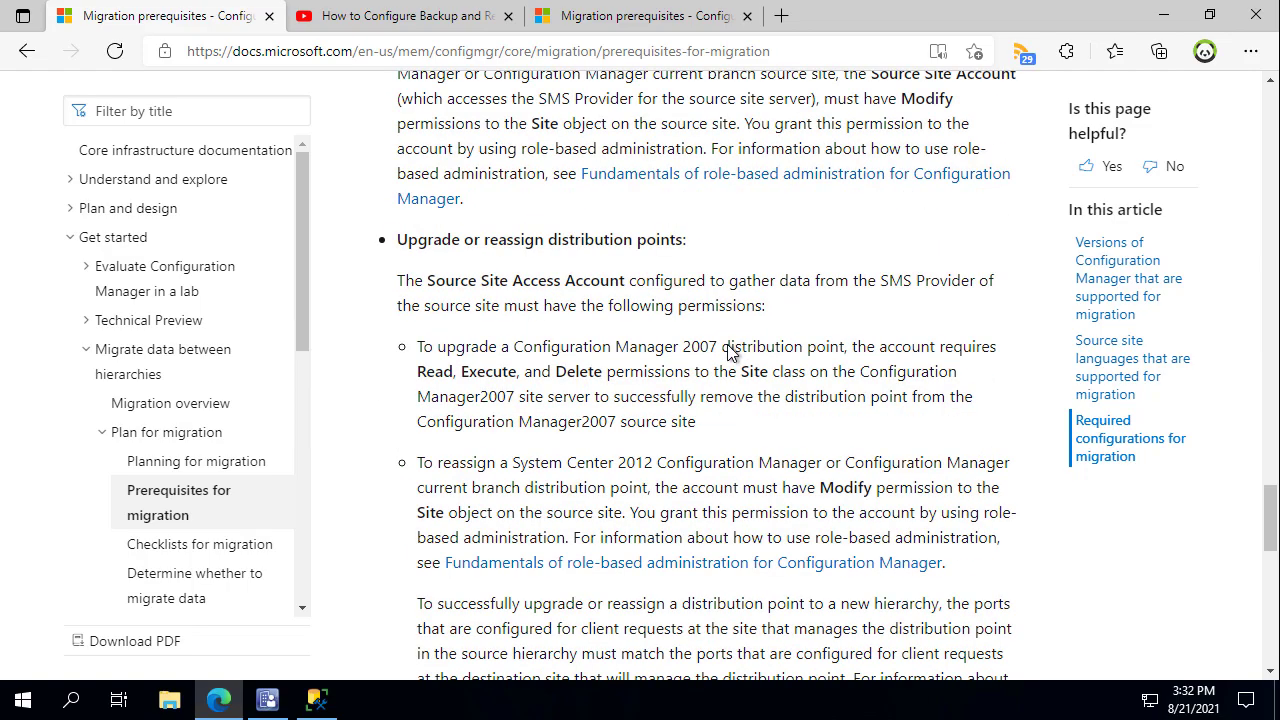
pyautogui.scroll(1, 731, 345)
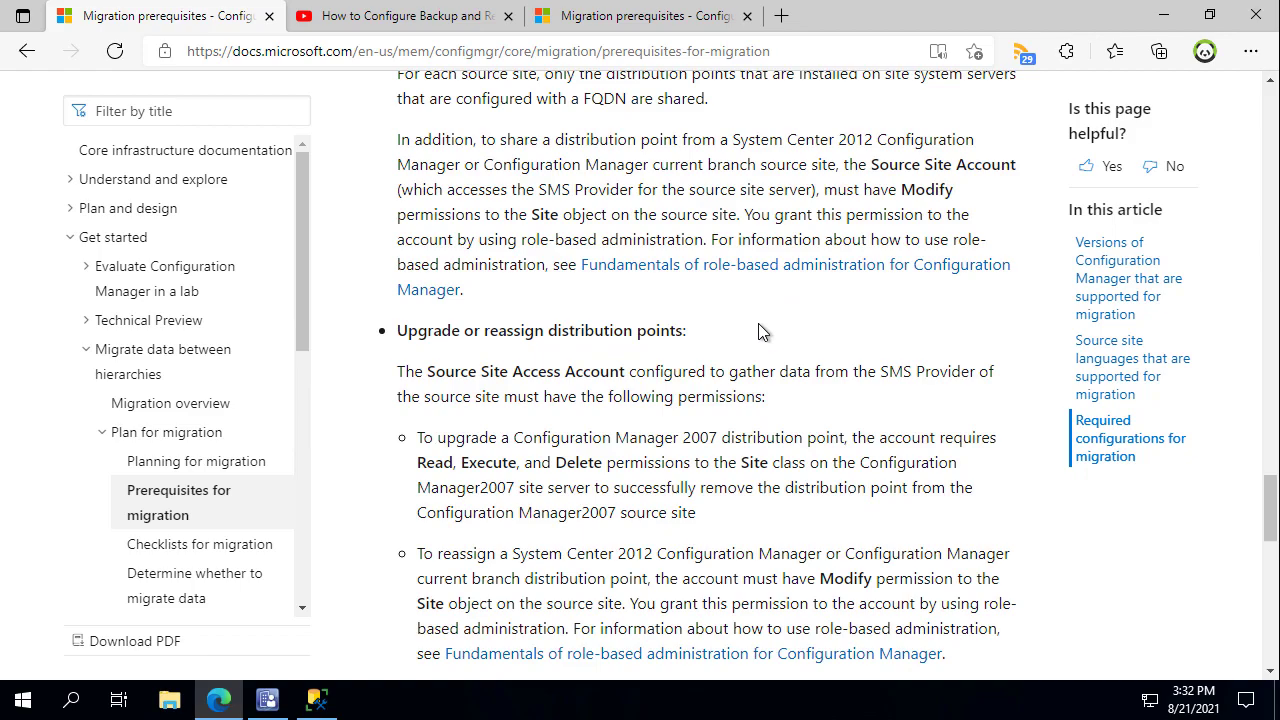
pyautogui.scroll(-6, 758, 323)
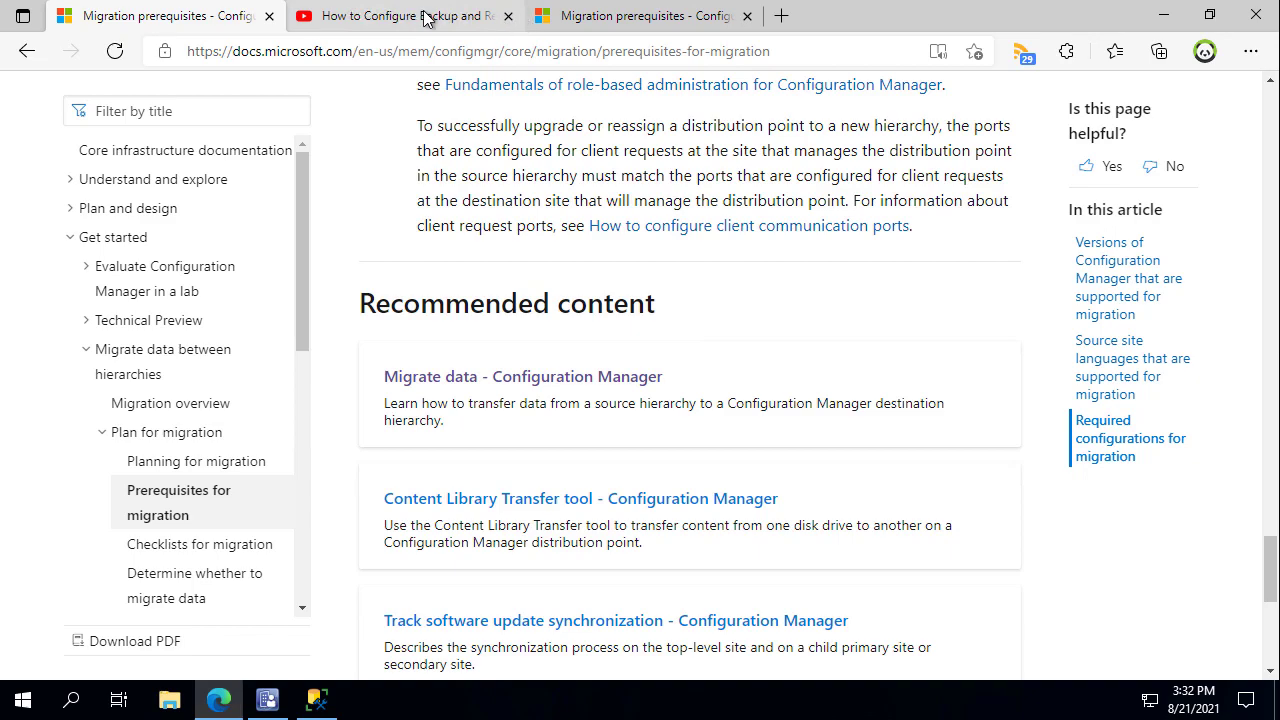
pyautogui.click(1166, 16)
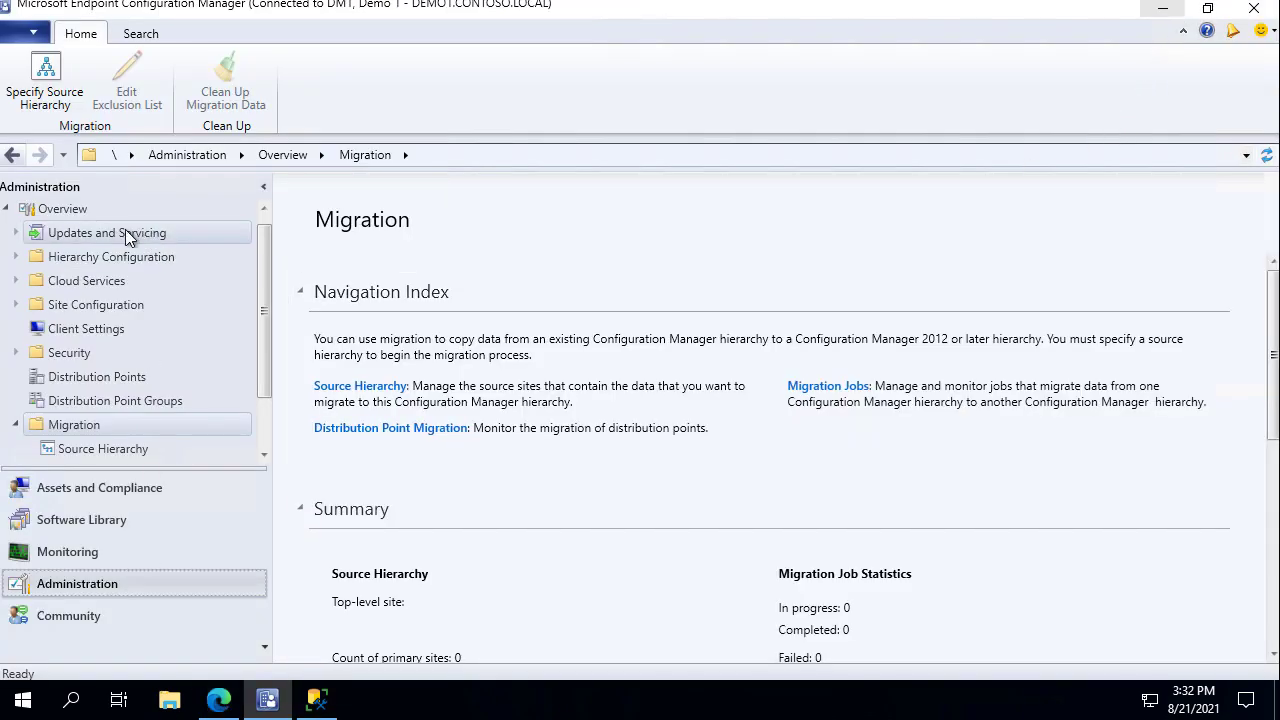
# Show the Software Library's applications list and its count of 22 applications.
pyautogui.click(78, 521)
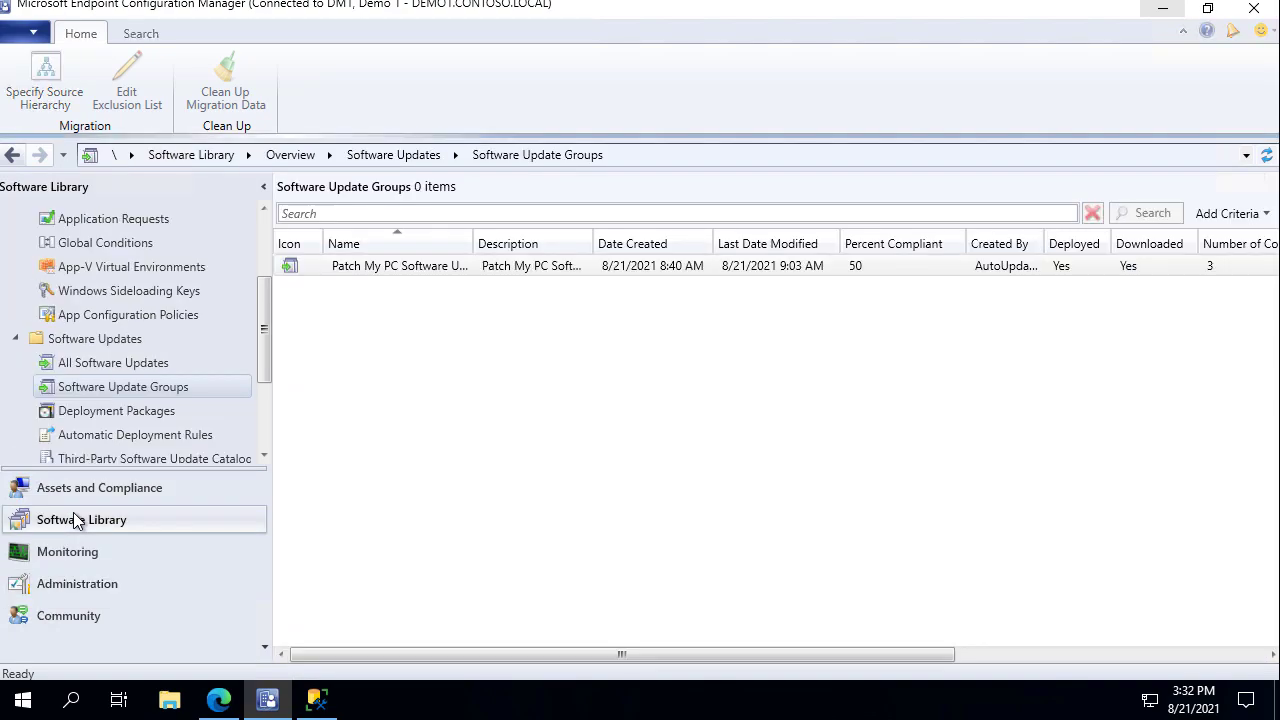
pyautogui.scroll(2, 203, 296)
pyautogui.scroll(1, 203, 296)
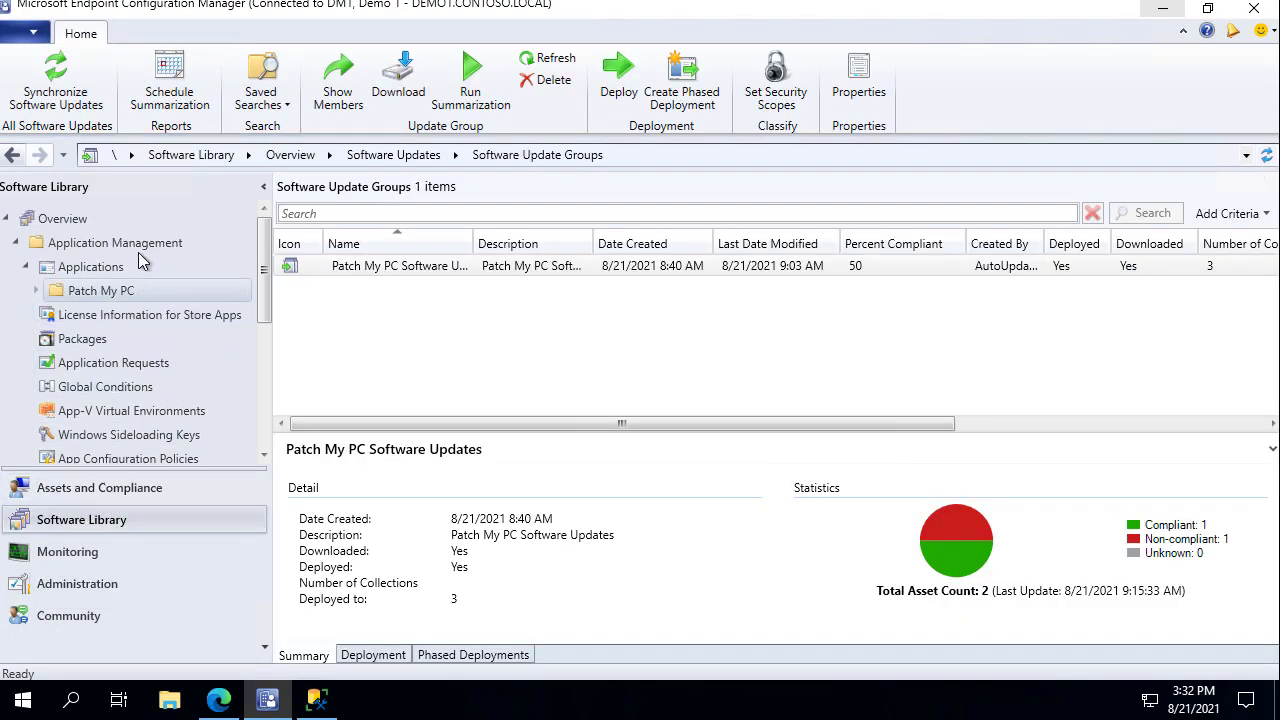
pyautogui.click(90, 267)
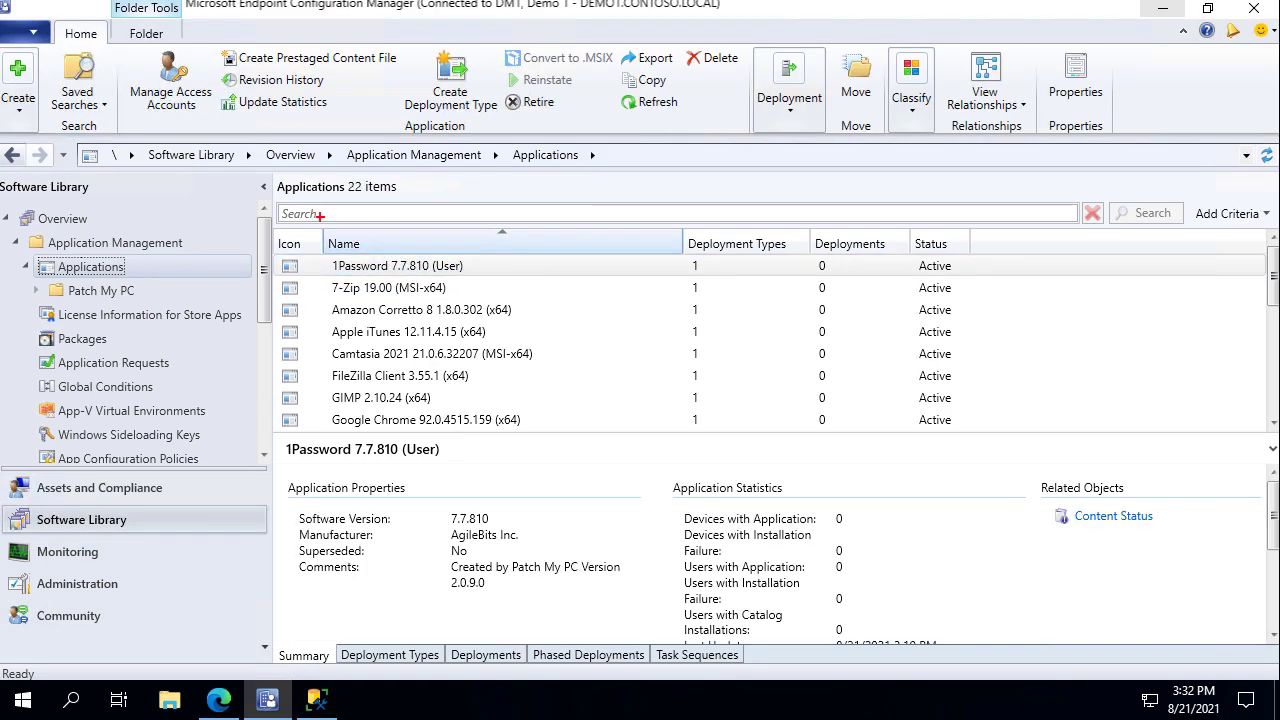
pyautogui.moveTo(262, 168)
pyautogui.mouseDown()
pyautogui.moveTo(900, 354)
pyautogui.moveTo(998, 430)
pyautogui.moveTo(1016, 472)
pyautogui.mouseUp()
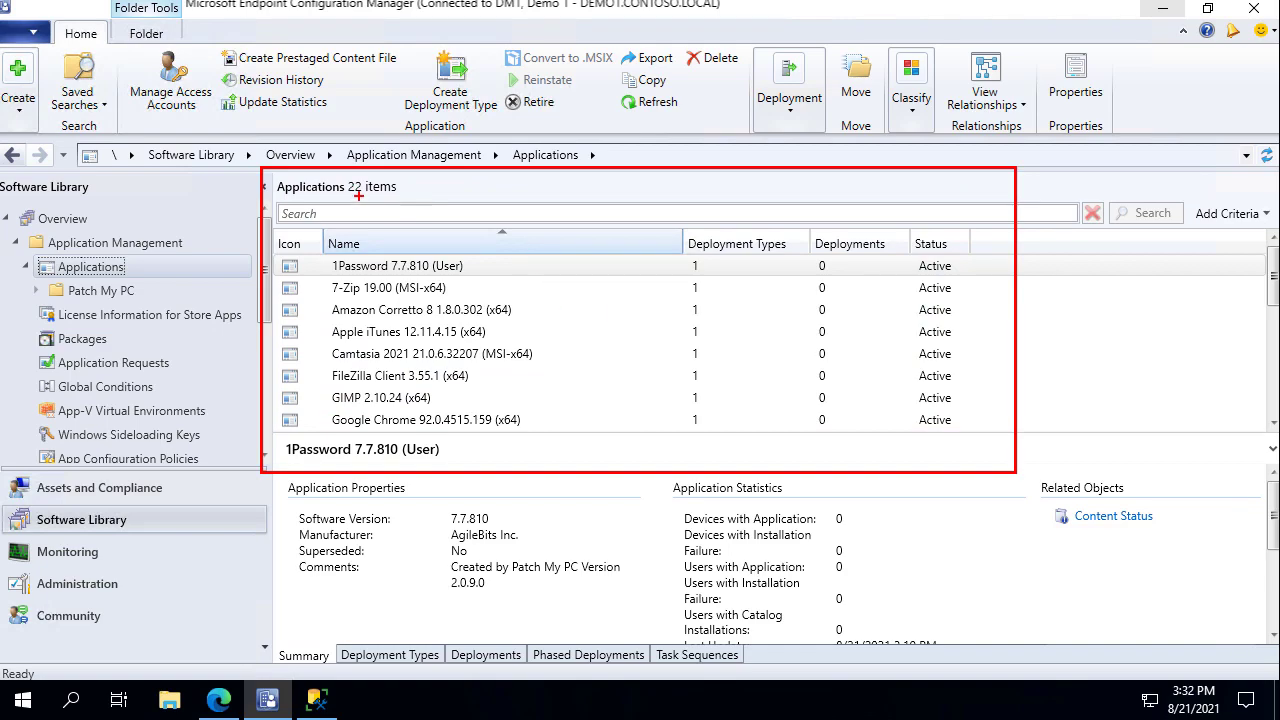
pyautogui.moveTo(356, 194); pyautogui.dragTo(372, 262)
# Review the Example Package and the Patch My PC software update group.
pyautogui.click(80, 339)
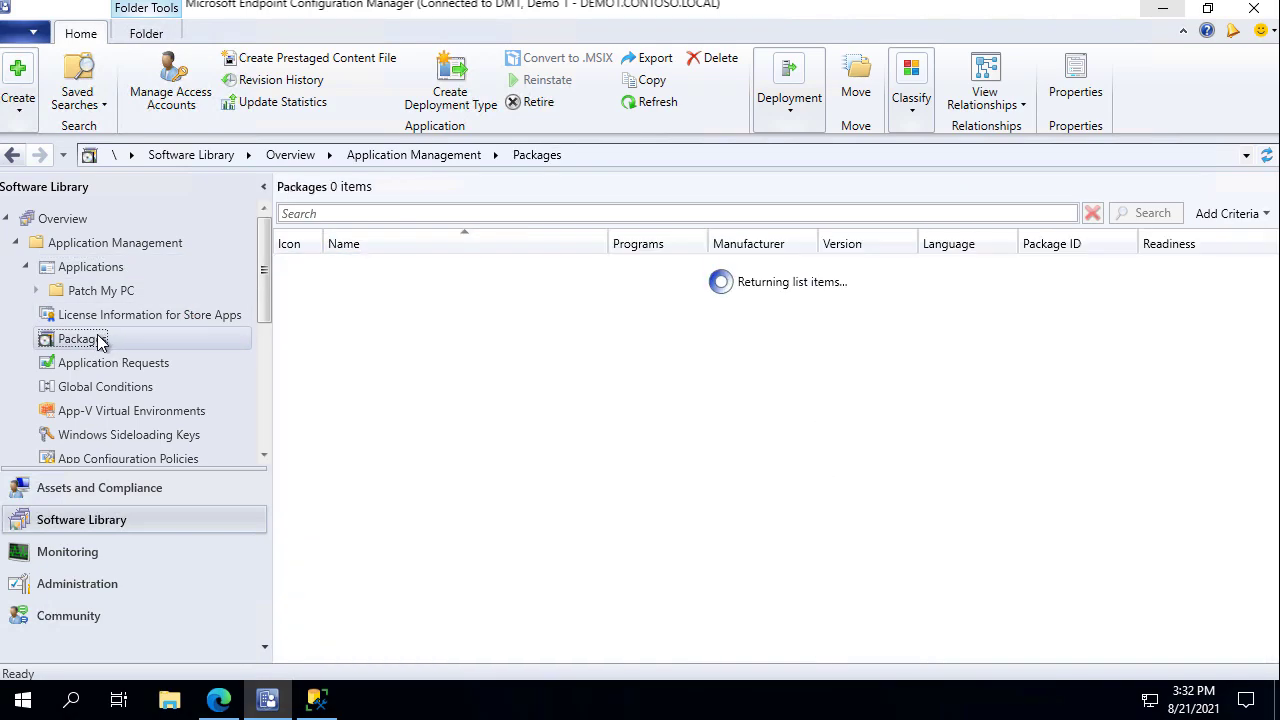
pyautogui.moveTo(432, 309); pyautogui.dragTo(458, 310)
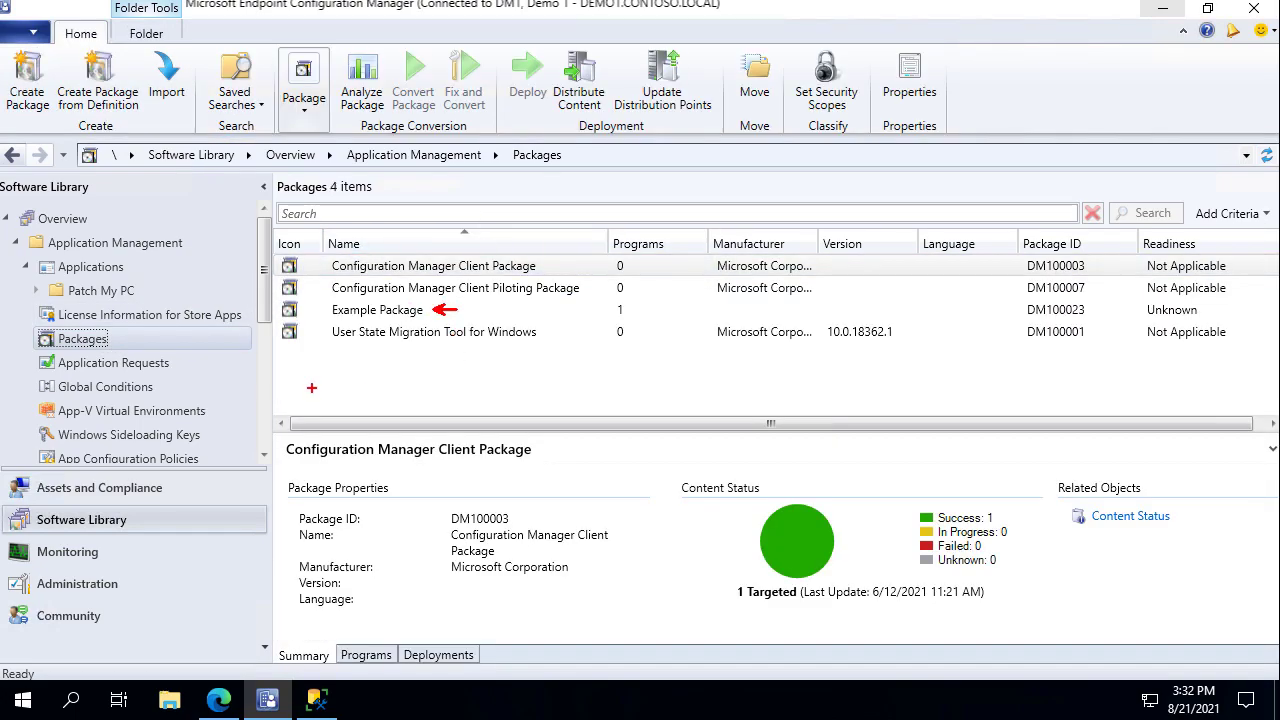
pyautogui.scroll(-2, 222, 358)
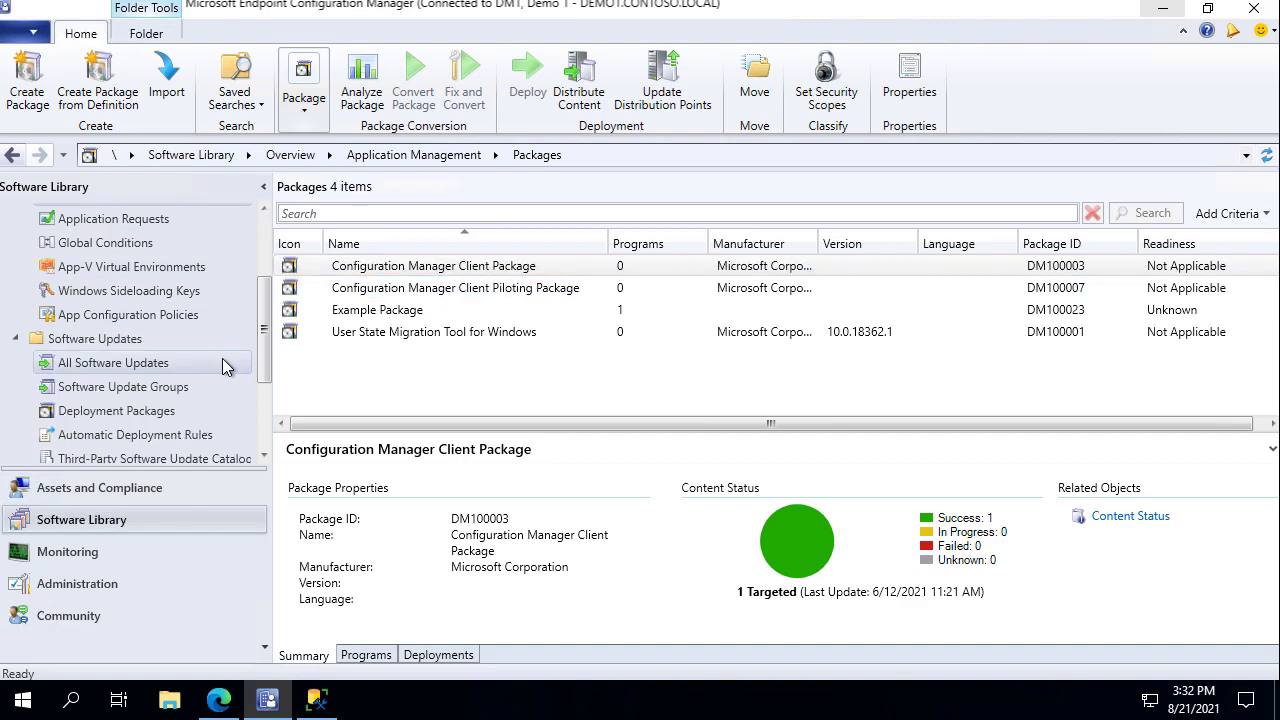
pyautogui.click(160, 390)
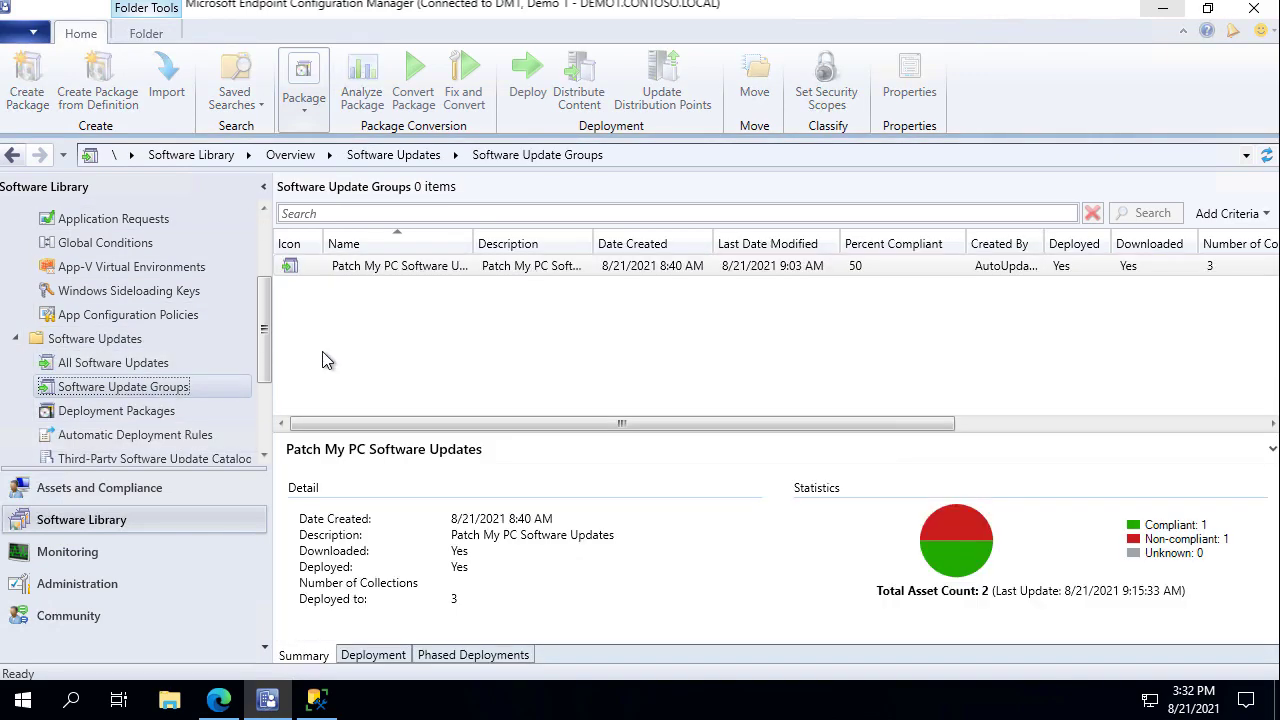
pyautogui.moveTo(370, 290); pyautogui.dragTo(386, 343)
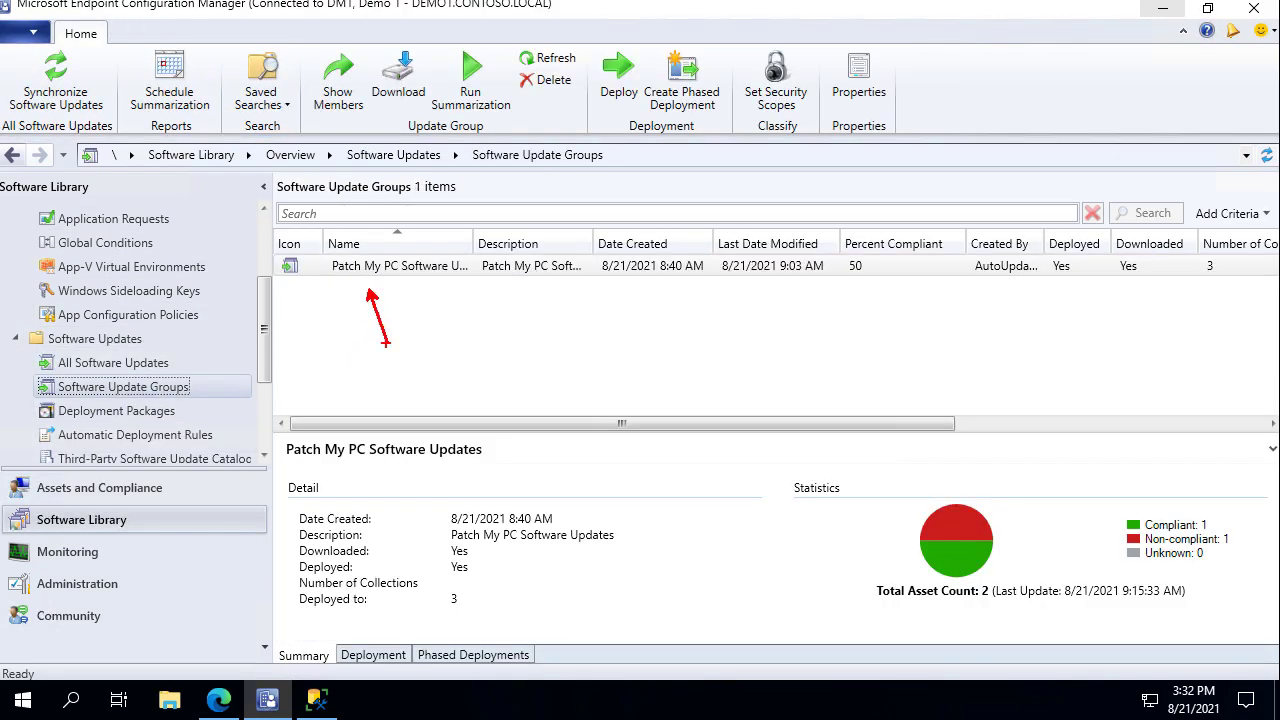
# View Deployment Packages and Automatic Deployment Rules, ending on All Software Updates.
pyautogui.click(129, 408)
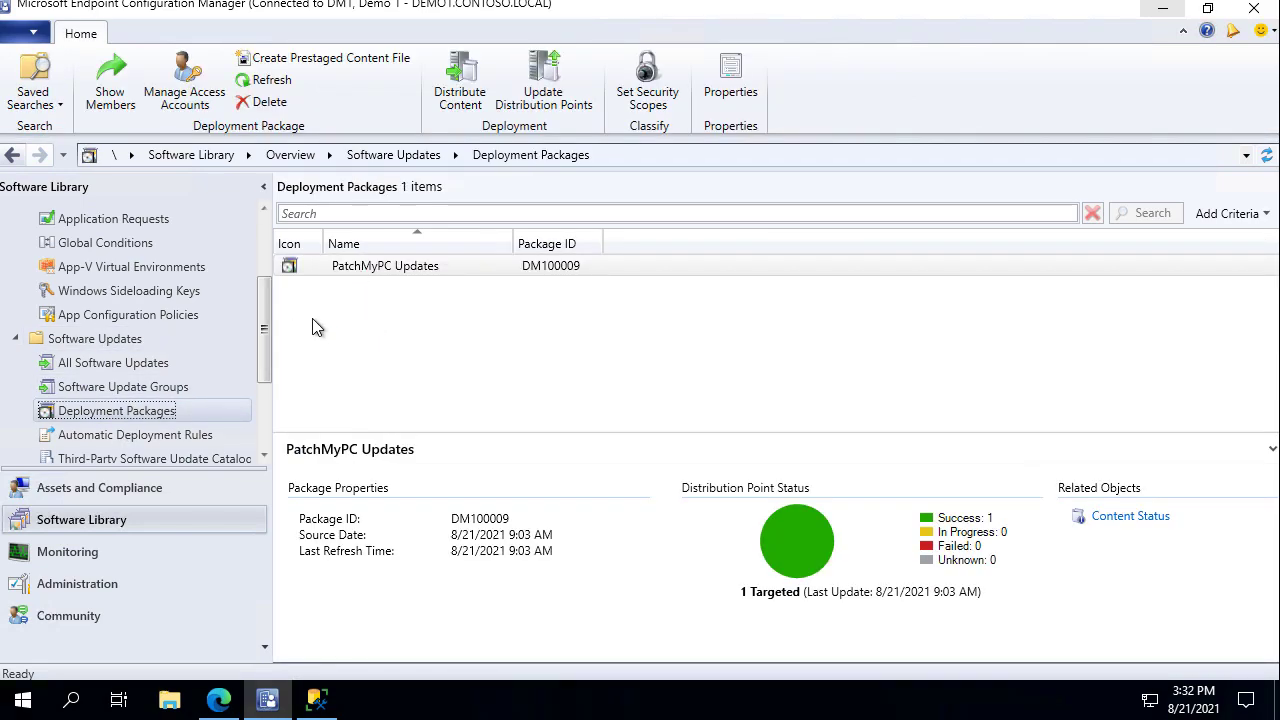
pyautogui.click(192, 432)
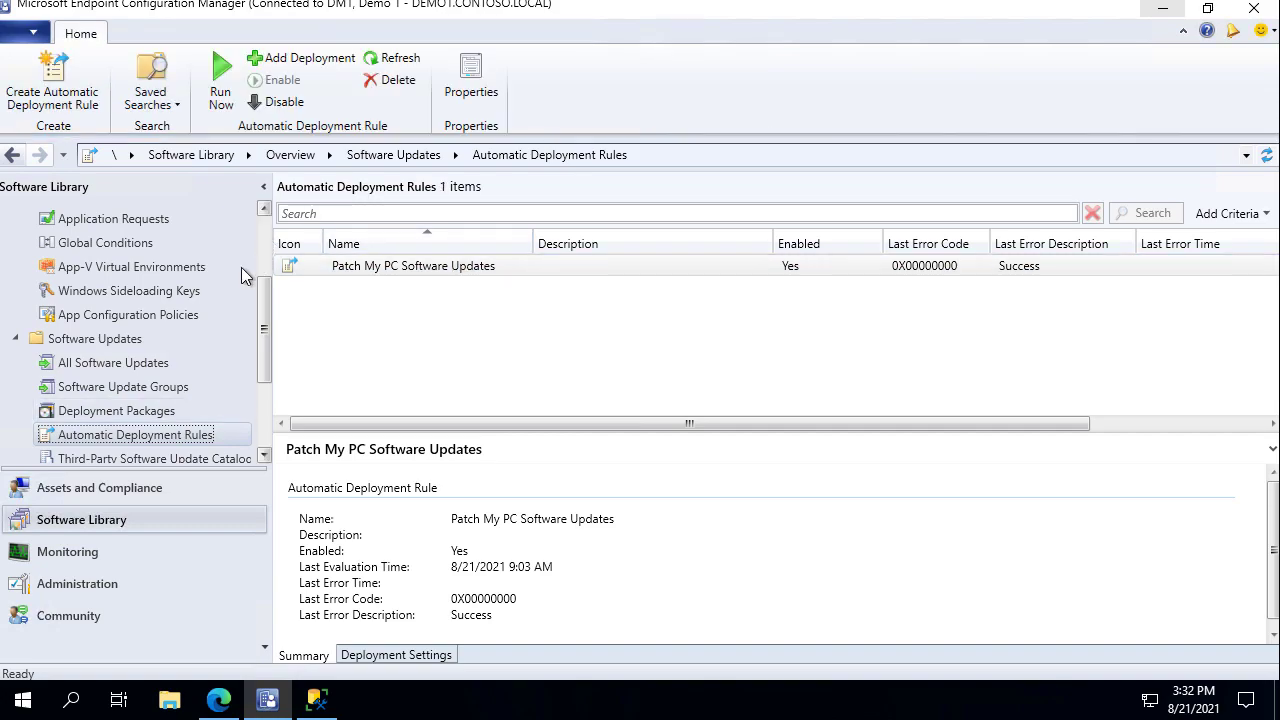
pyautogui.scroll(-1, 228, 310)
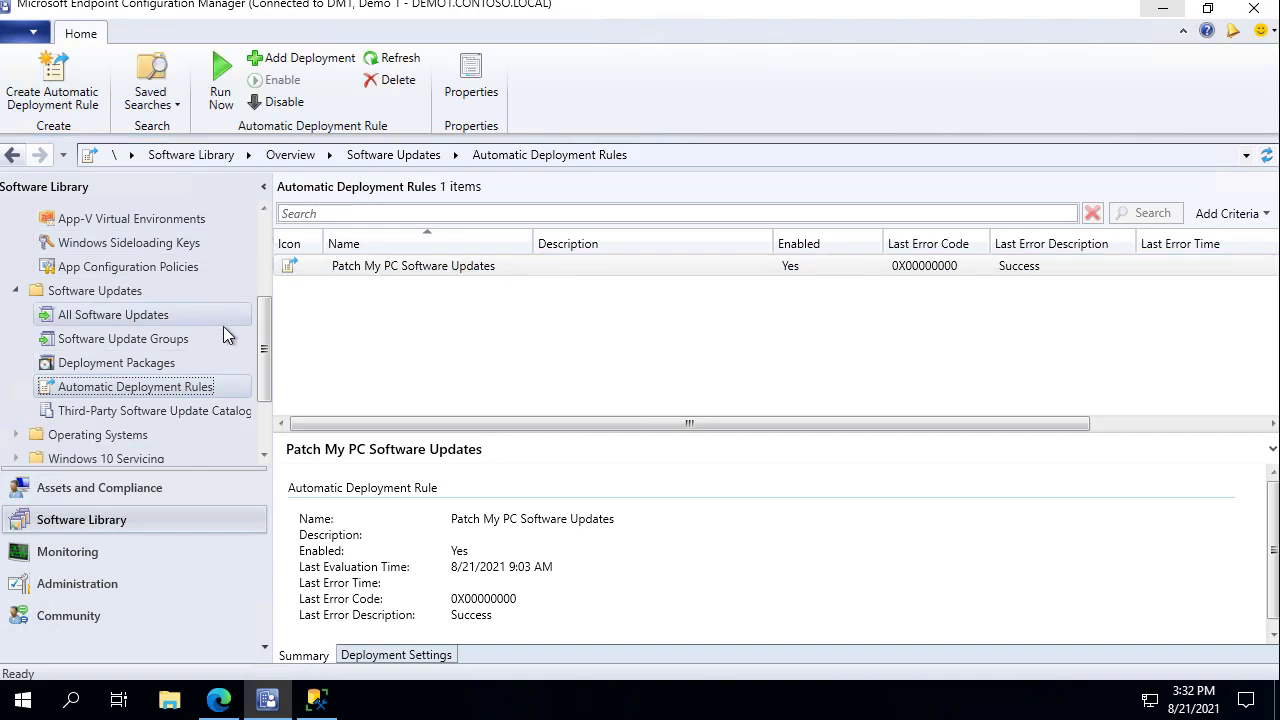
pyautogui.click(136, 316)
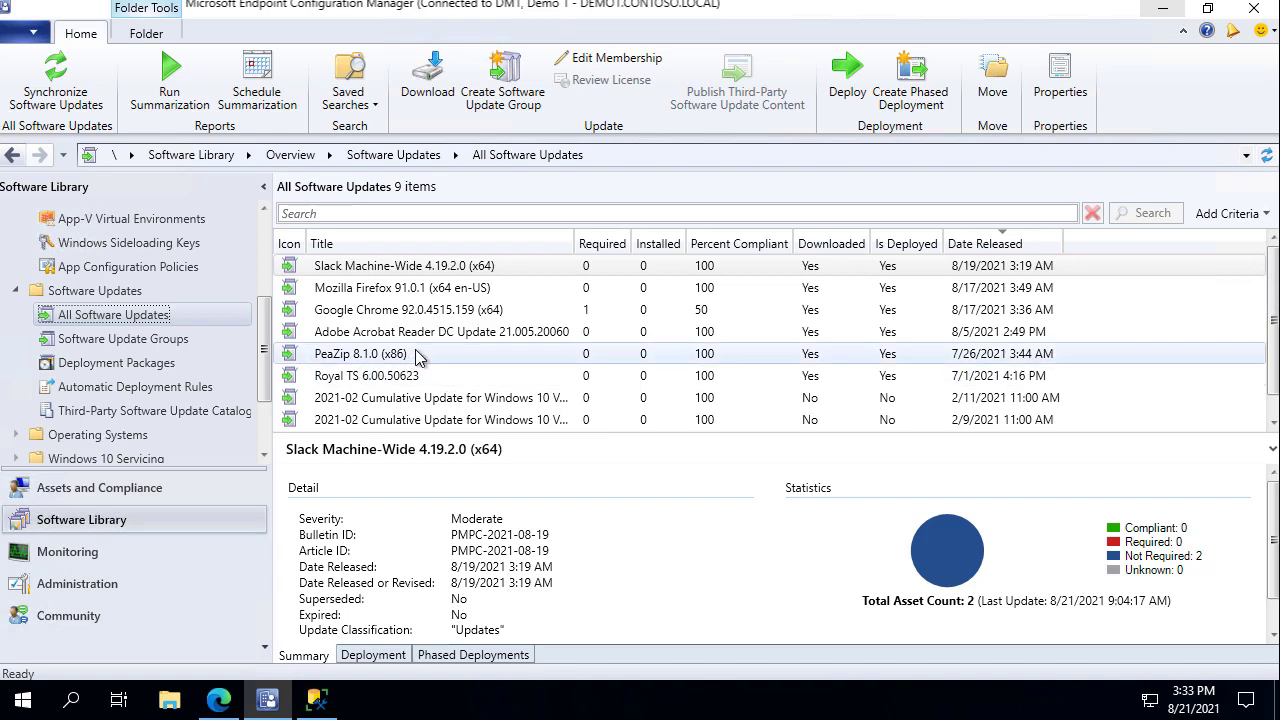
# Review the nine updates, including Google Chrome 92.0.4515.159 at 50 percent compliance.
pyautogui.scroll(-1, 430, 352)
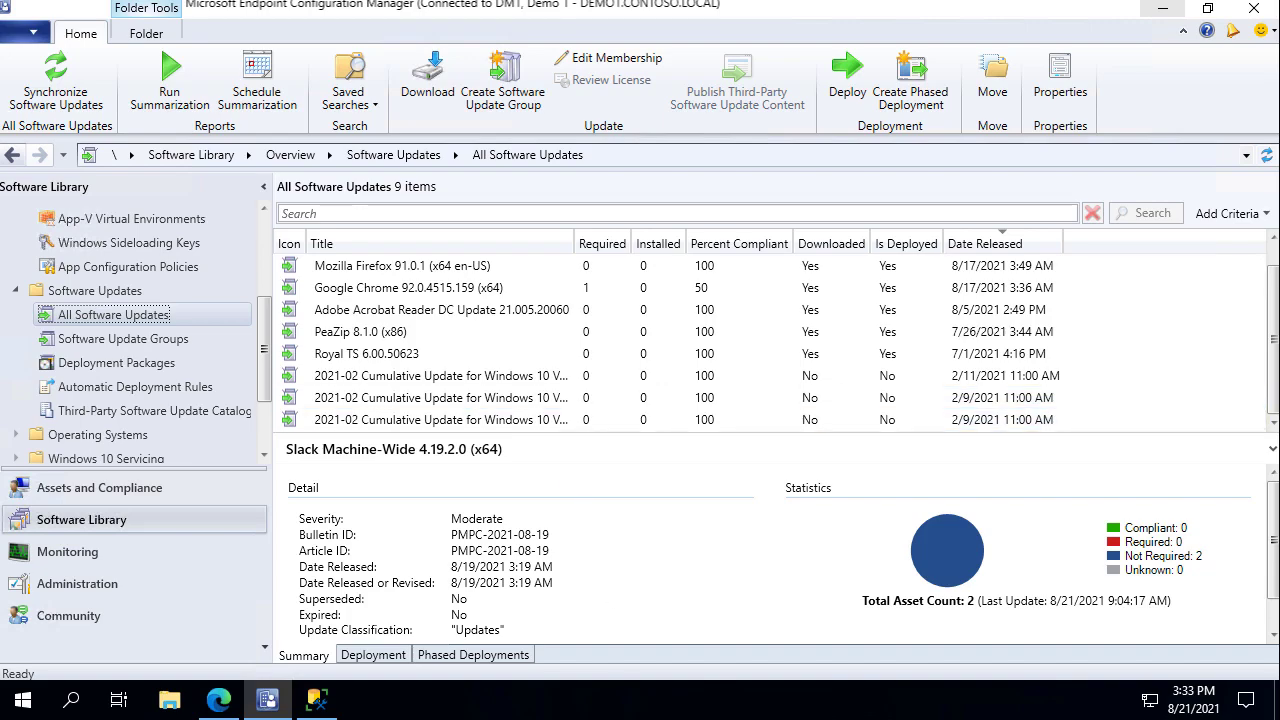
# Browse drivers, driver packages, the Windows 10 Enterprise image and task sequence, then go to Administration.
pyautogui.click(120, 438)
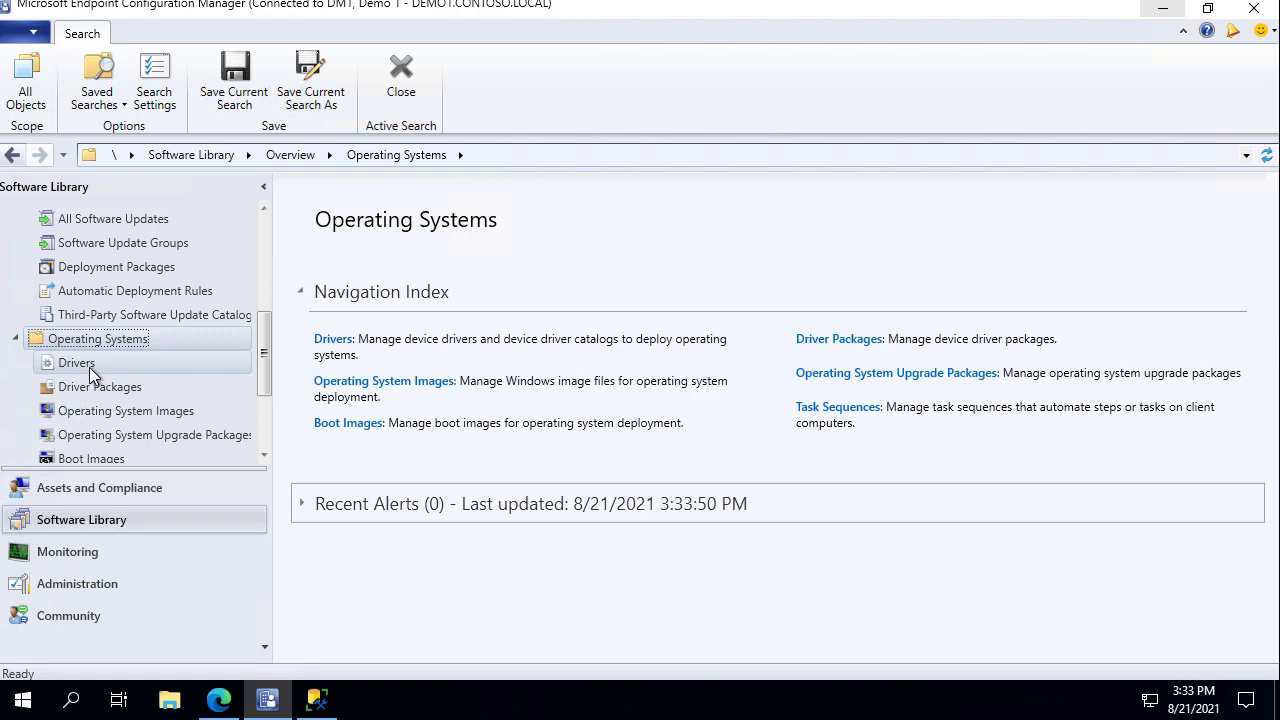
pyautogui.click(89, 366)
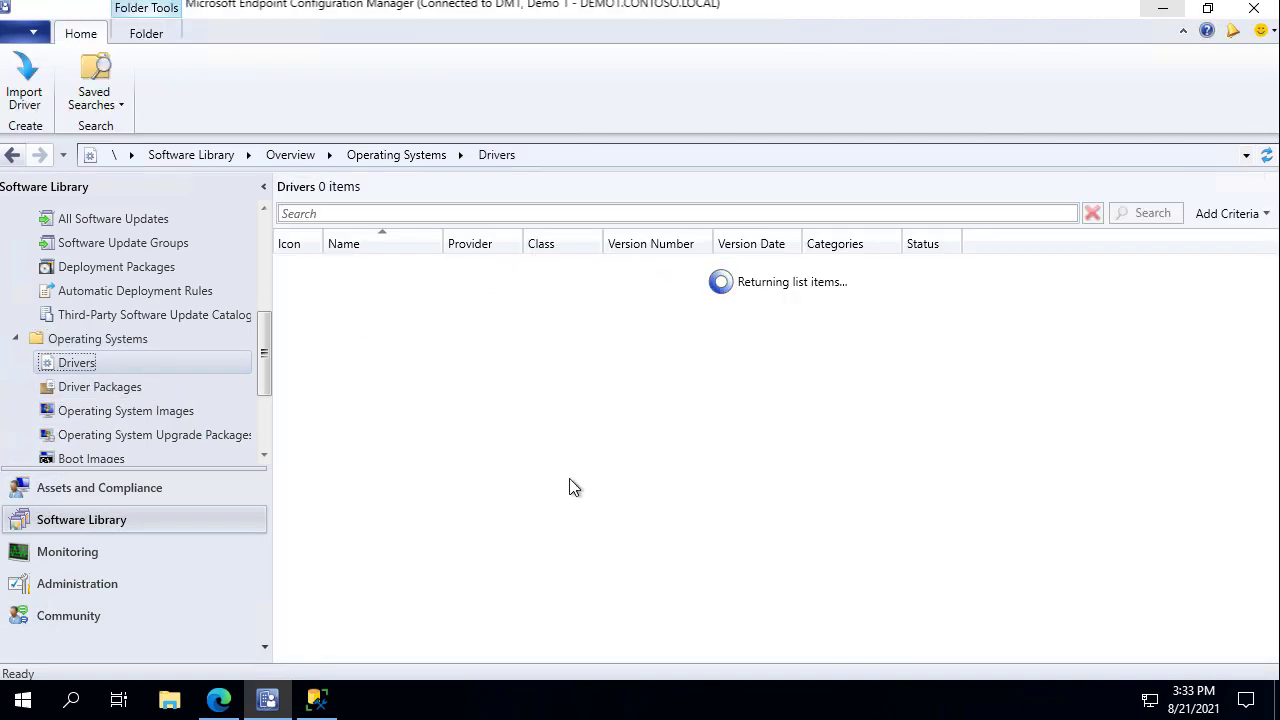
pyautogui.click(112, 388)
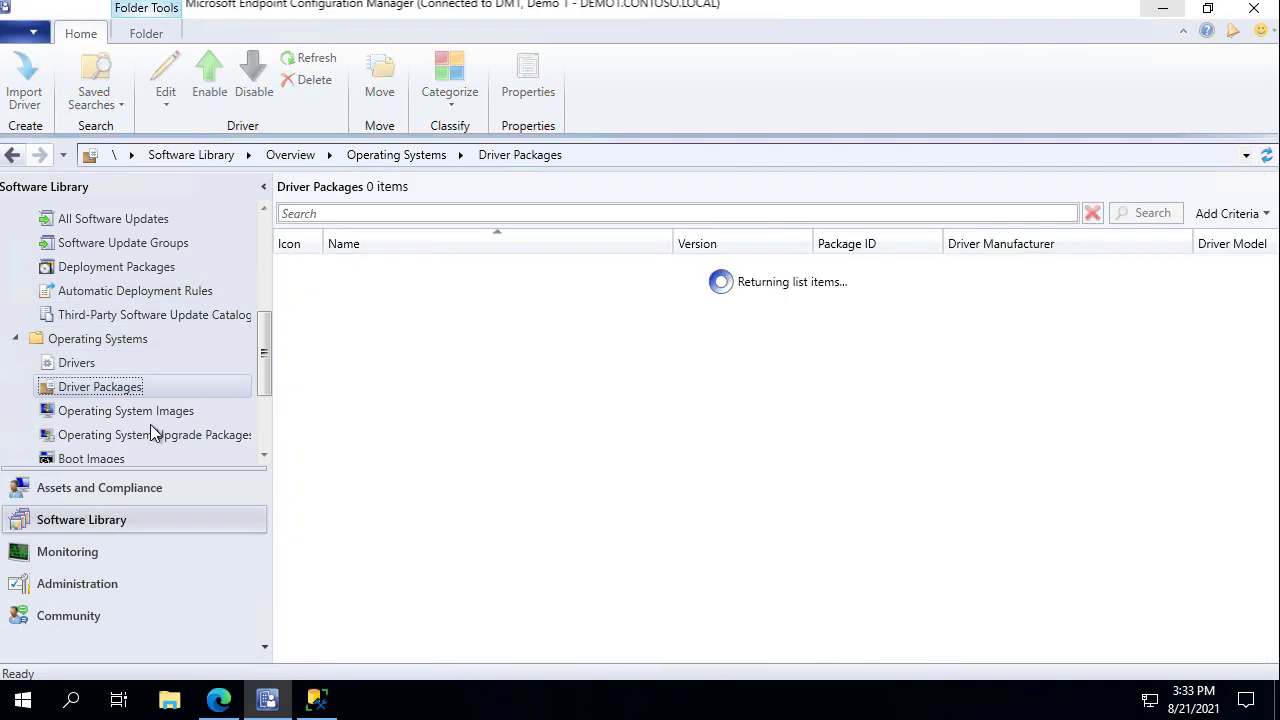
pyautogui.click(174, 413)
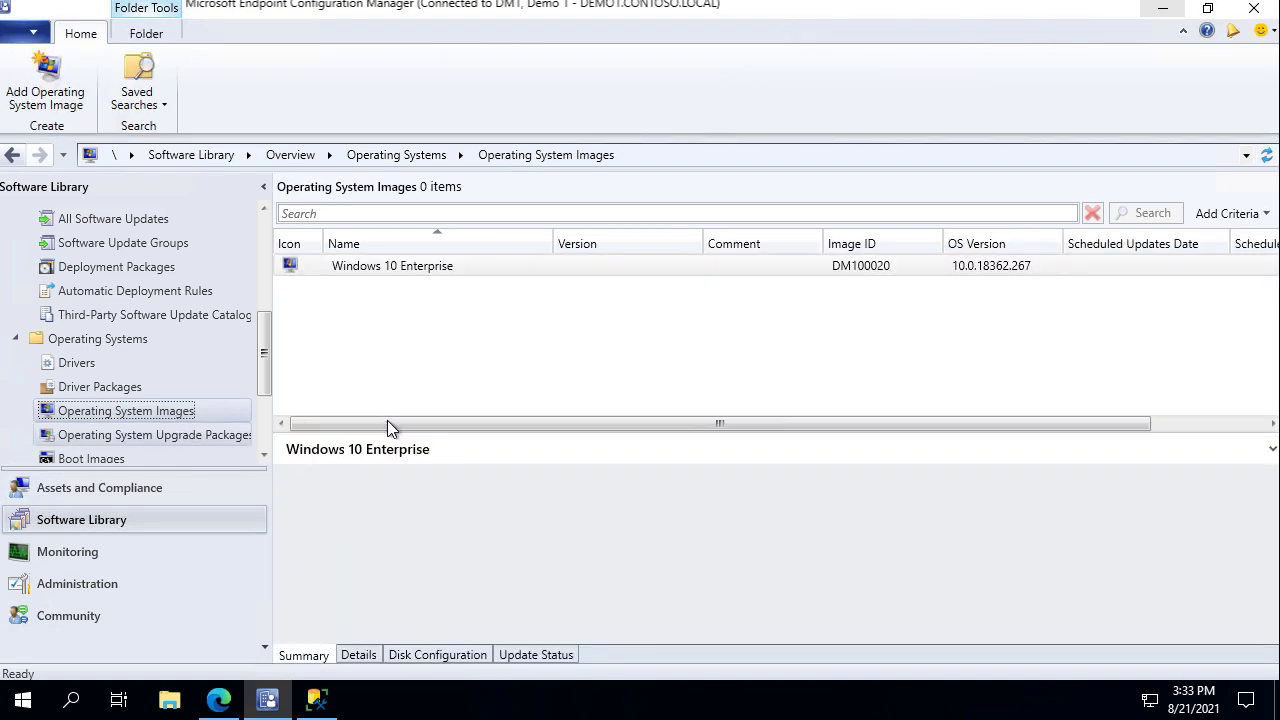
pyautogui.scroll(-1, 238, 455)
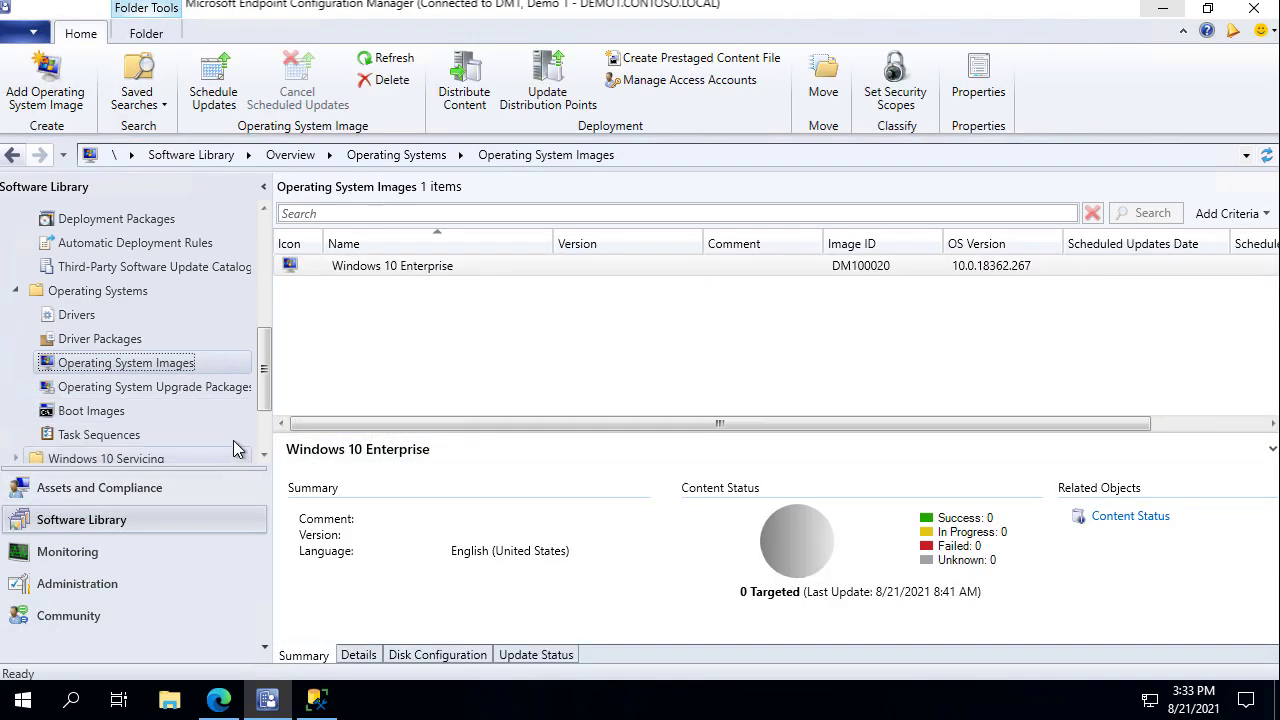
pyautogui.click(133, 436)
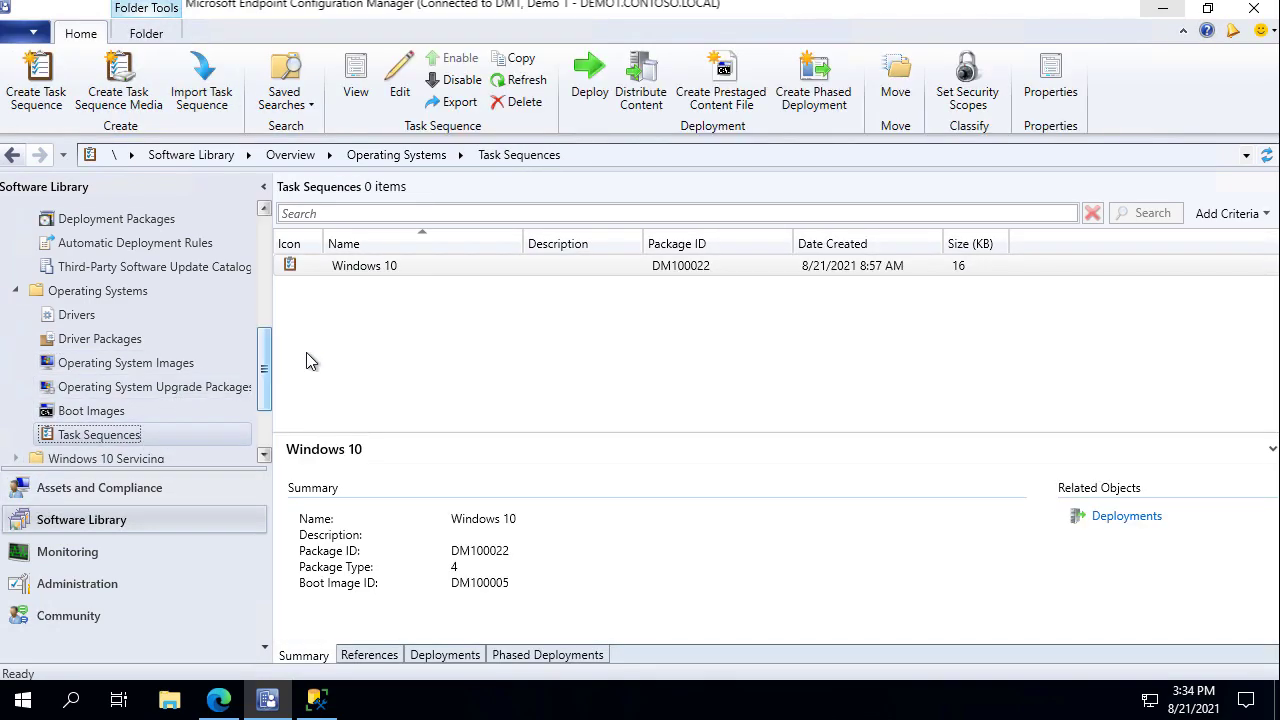
pyautogui.scroll(-2, 163, 385)
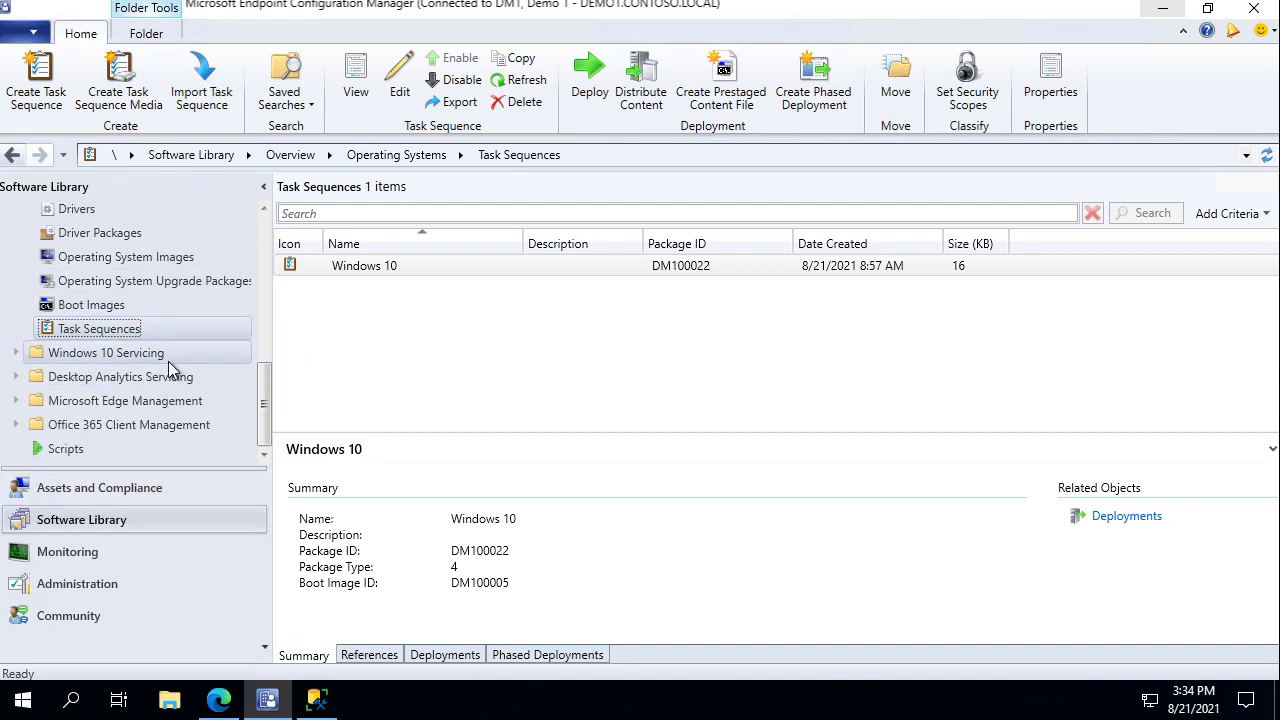
pyautogui.click(100, 583)
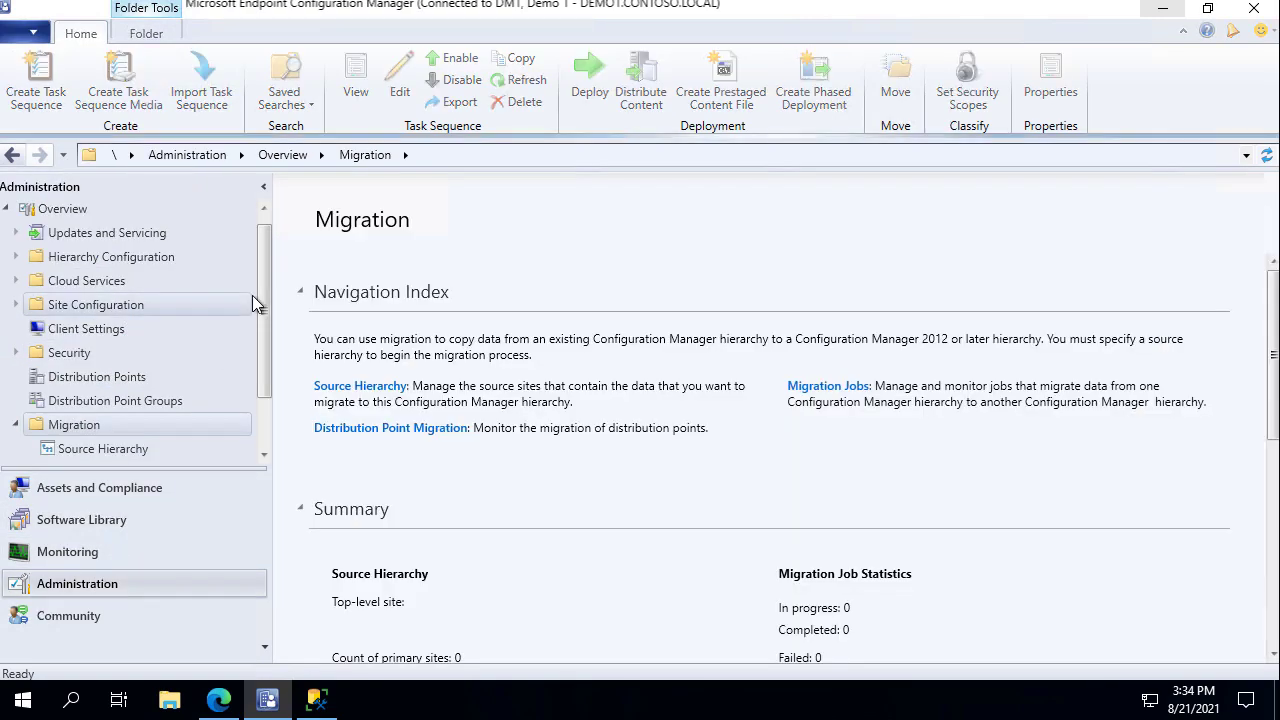
# Compare the Default Client Settings and Example Client Settings (priority 1) details.
pyautogui.click(114, 282)
pyautogui.click(380, 289)
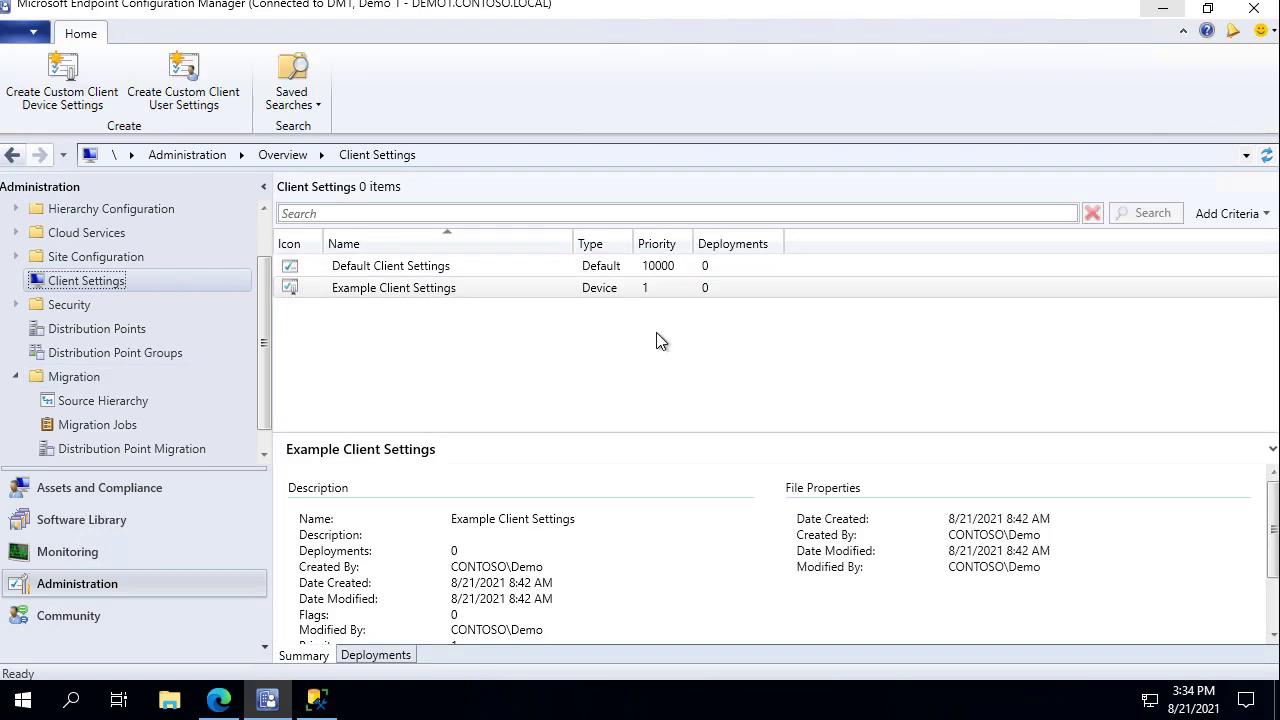
pyautogui.click(452, 272)
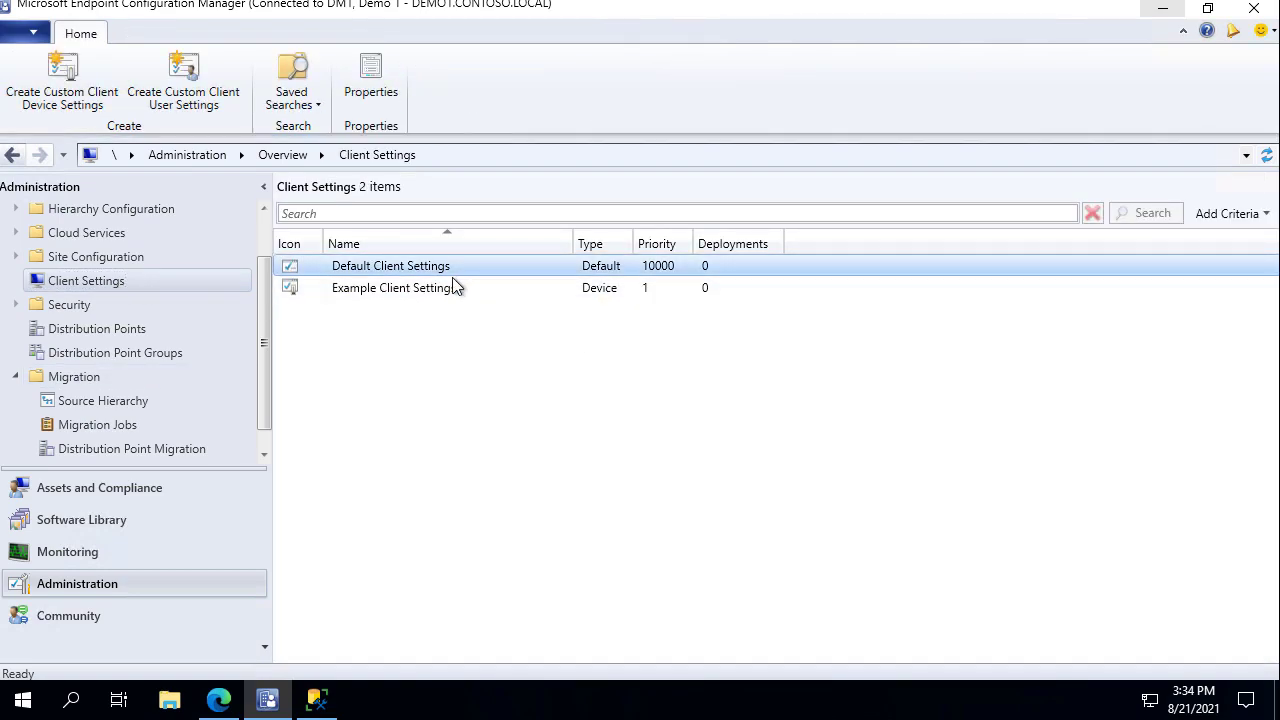
pyautogui.click(438, 289)
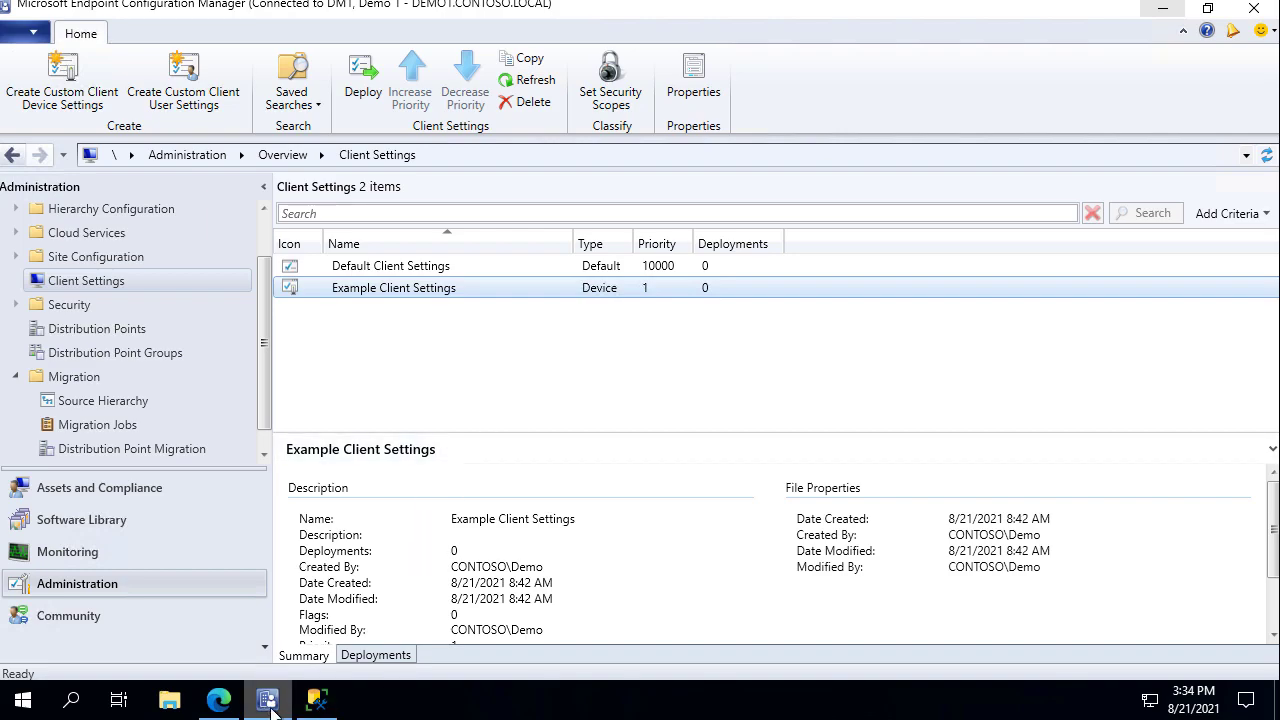
pyautogui.moveTo(272, 710)
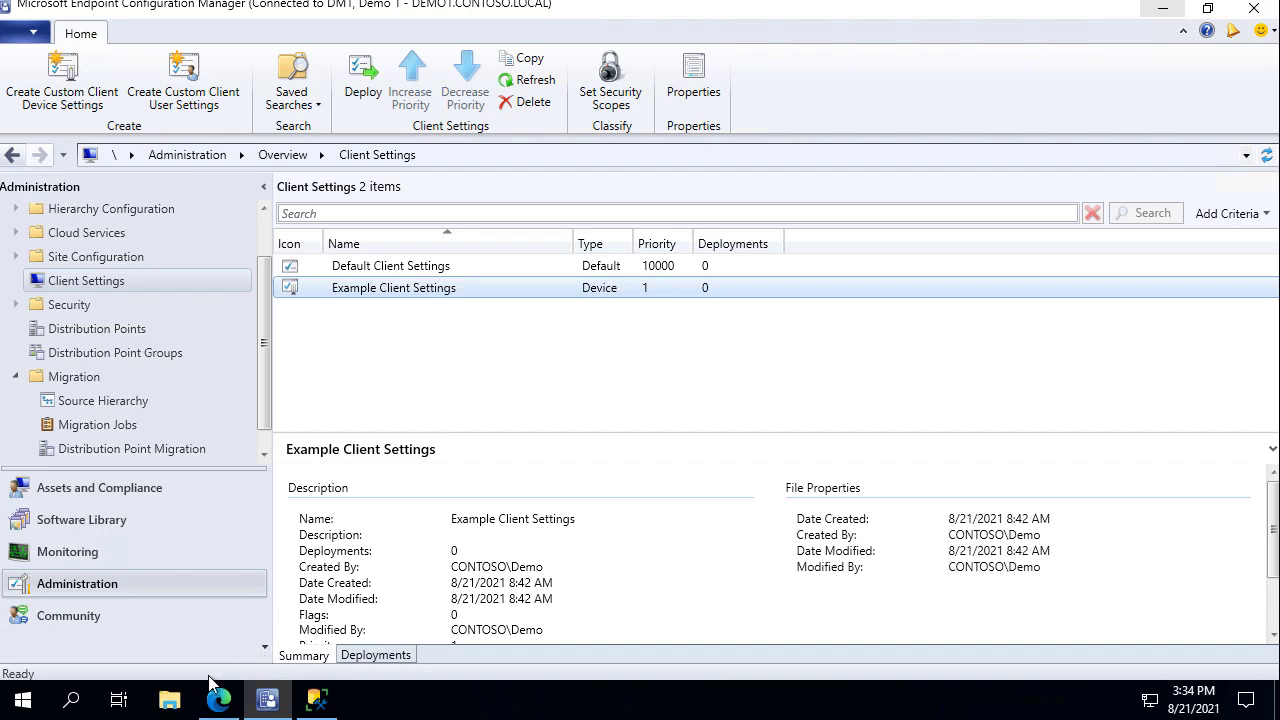
# Load the 'planning a migration job strategy' article in Edge and point out Advertisements.
pyautogui.click(215, 705)
pyautogui.click(605, 51)
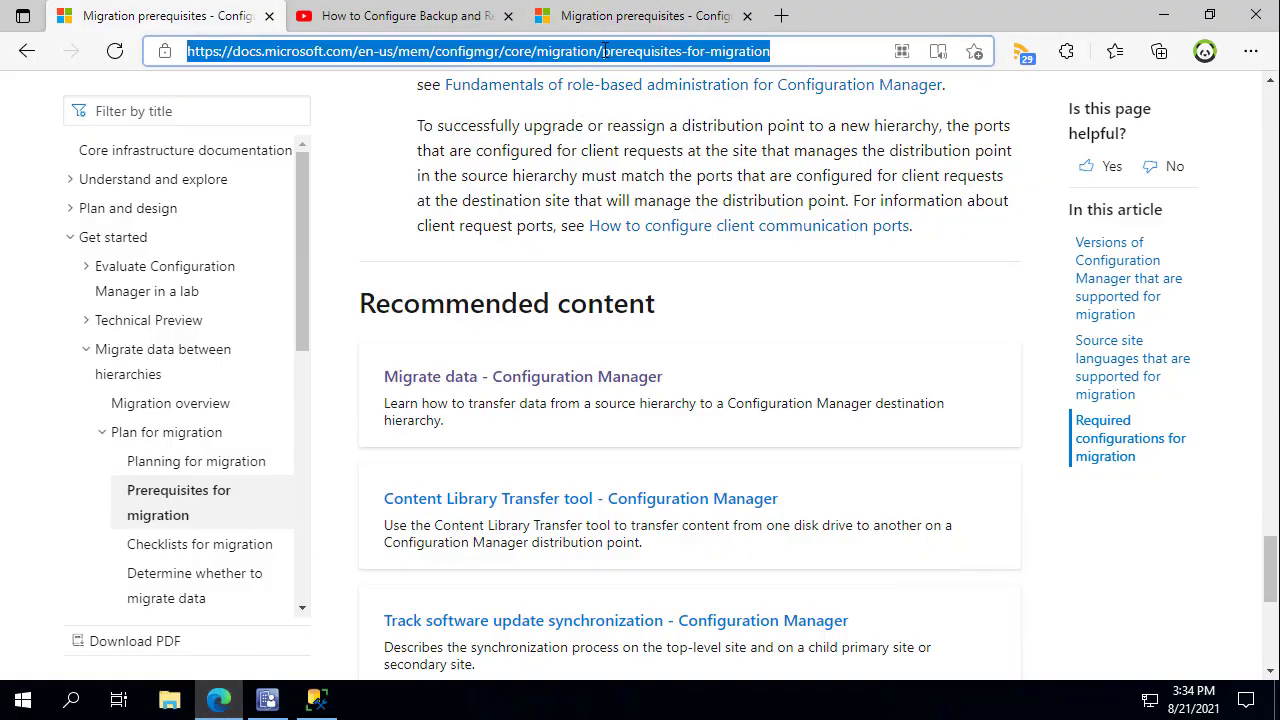
pyautogui.write('https://docs.microsoft.com/en-us/mem/configmgr/core/migration/planning-a-migration-job-strategy#Objects_that_can_migrate')
pyautogui.press('Return')
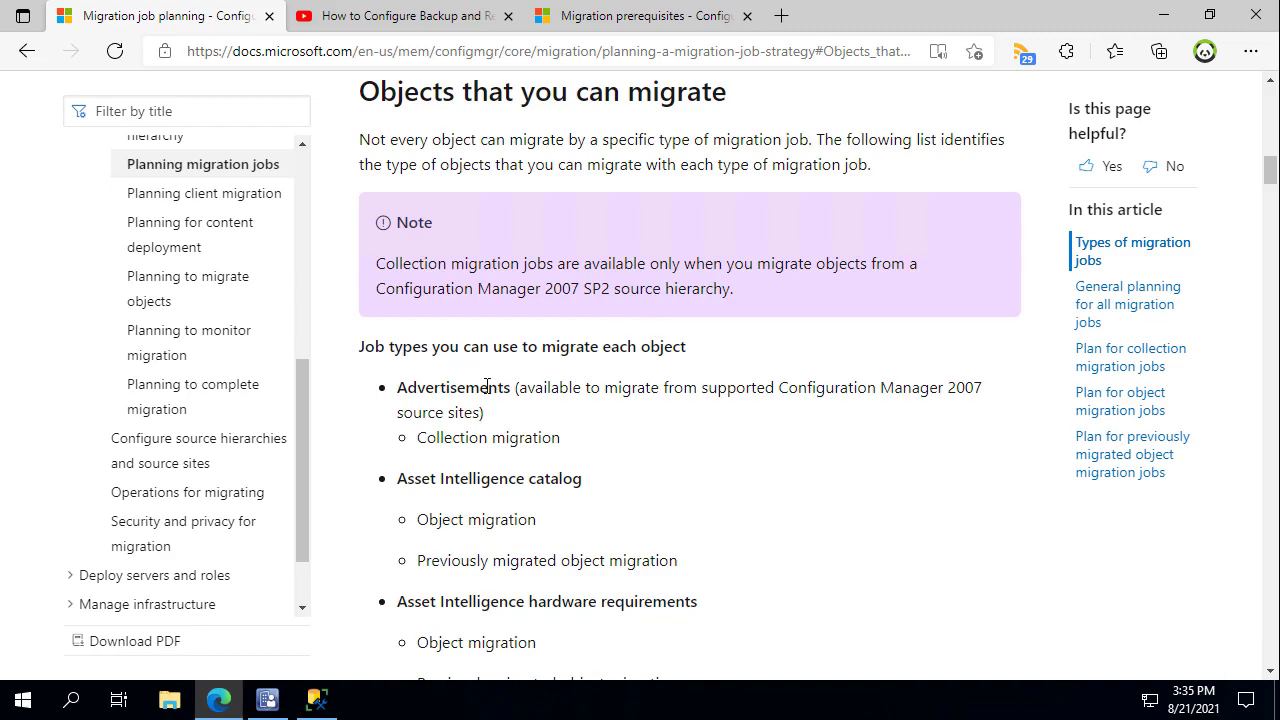
pyautogui.moveTo(432, 378); pyautogui.dragTo(463, 338)
pyautogui.press('Escape')
# Scroll through the objects each migration job type can migrate, then return to the console.
pyautogui.scroll(-6, 504, 440)
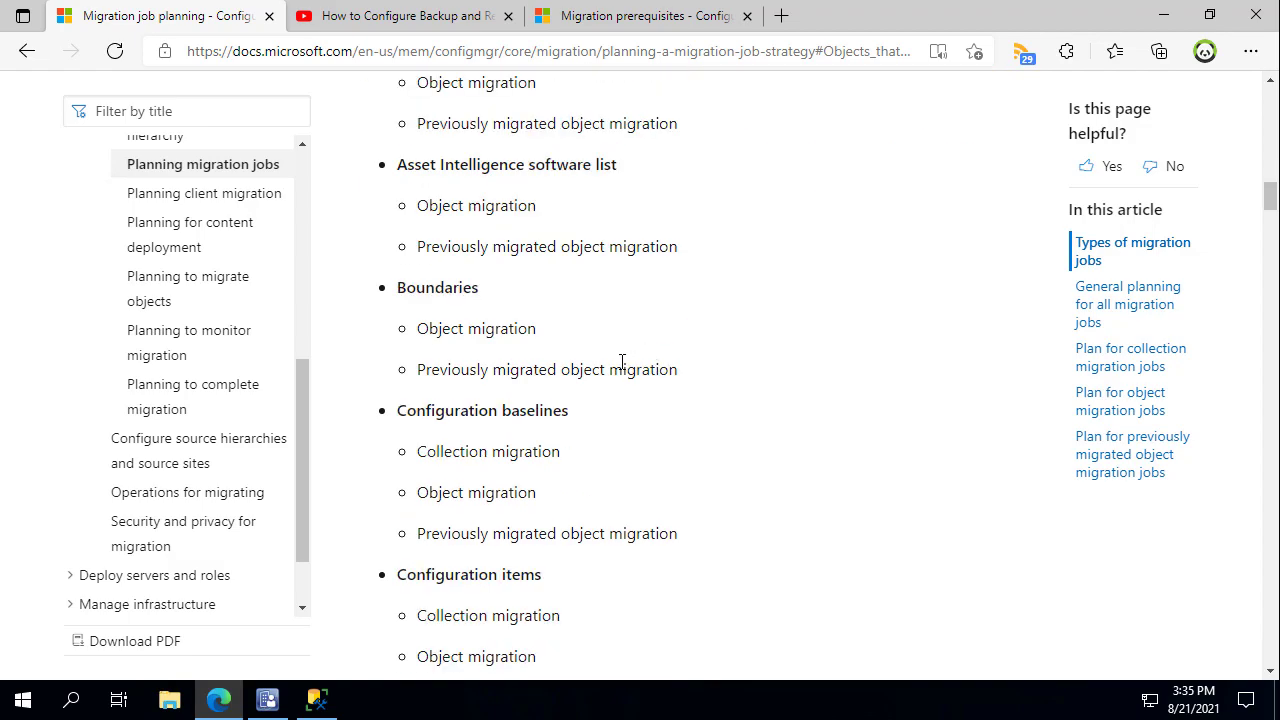
pyautogui.scroll(-4, 630, 365)
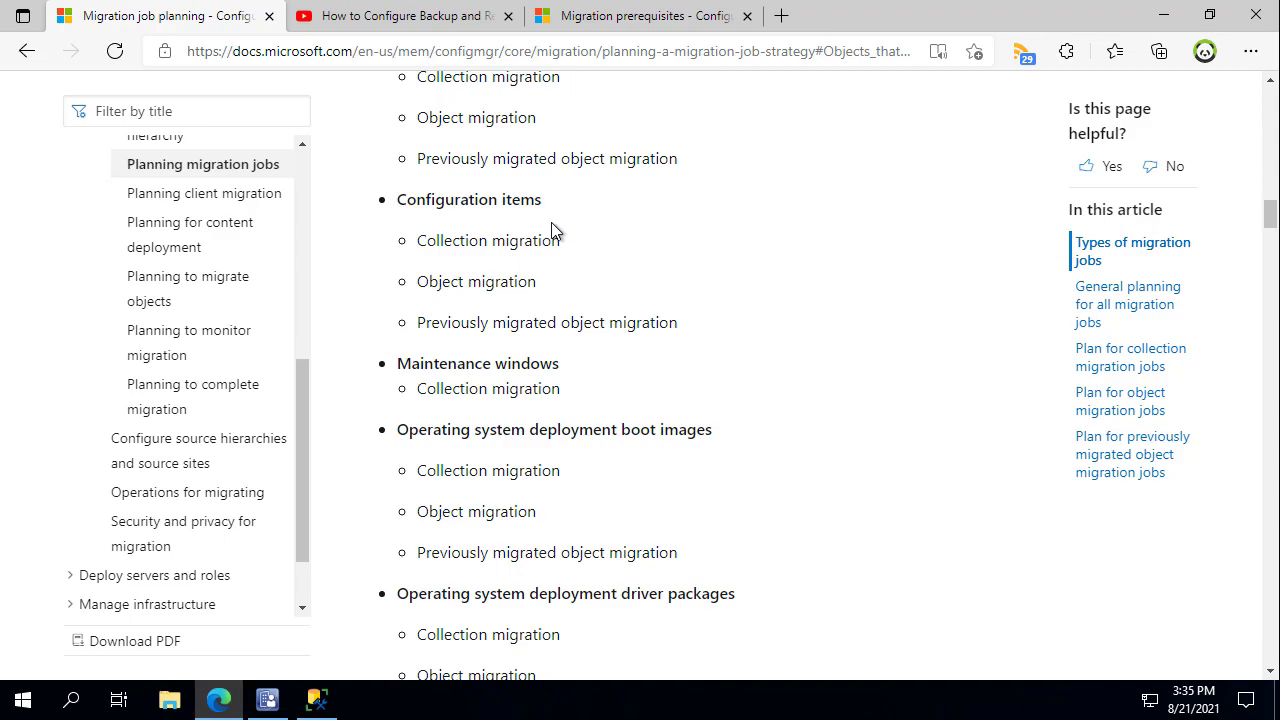
pyautogui.scroll(-1, 550, 463)
pyautogui.scroll(-10, 772, 468)
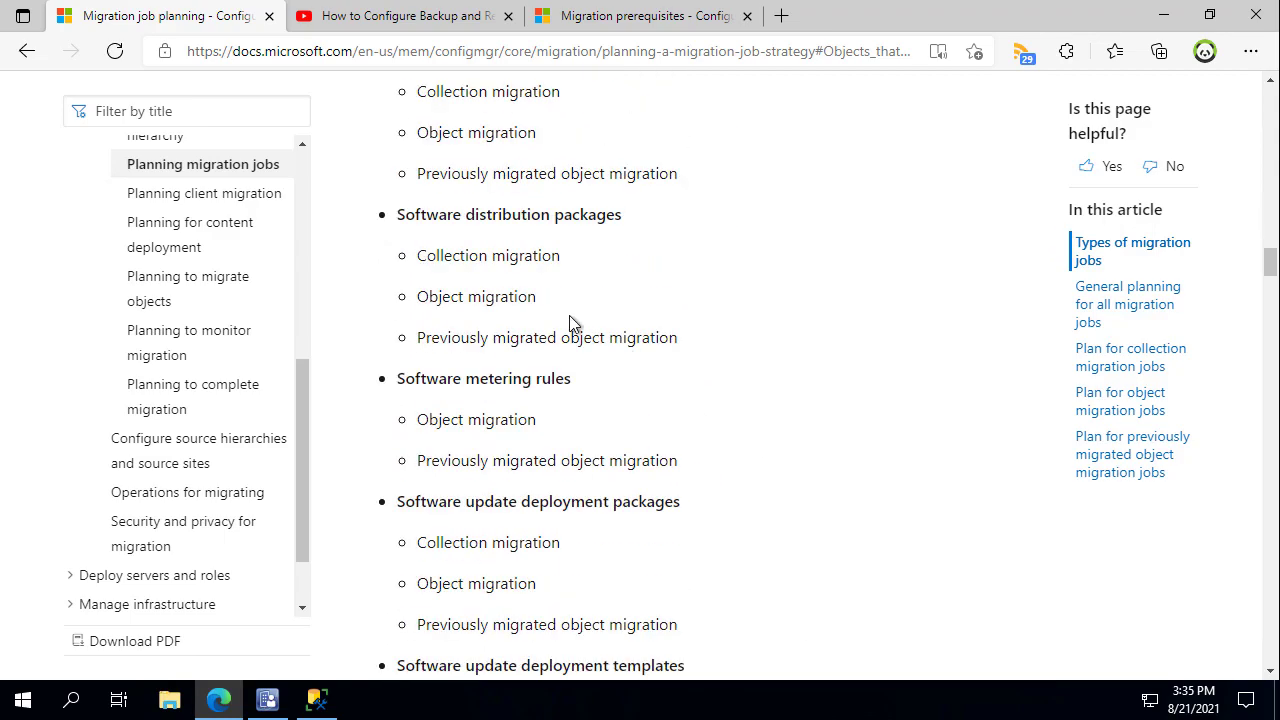
pyautogui.scroll(-1, 565, 355)
pyautogui.scroll(-1, 578, 410)
pyautogui.scroll(-4, 578, 410)
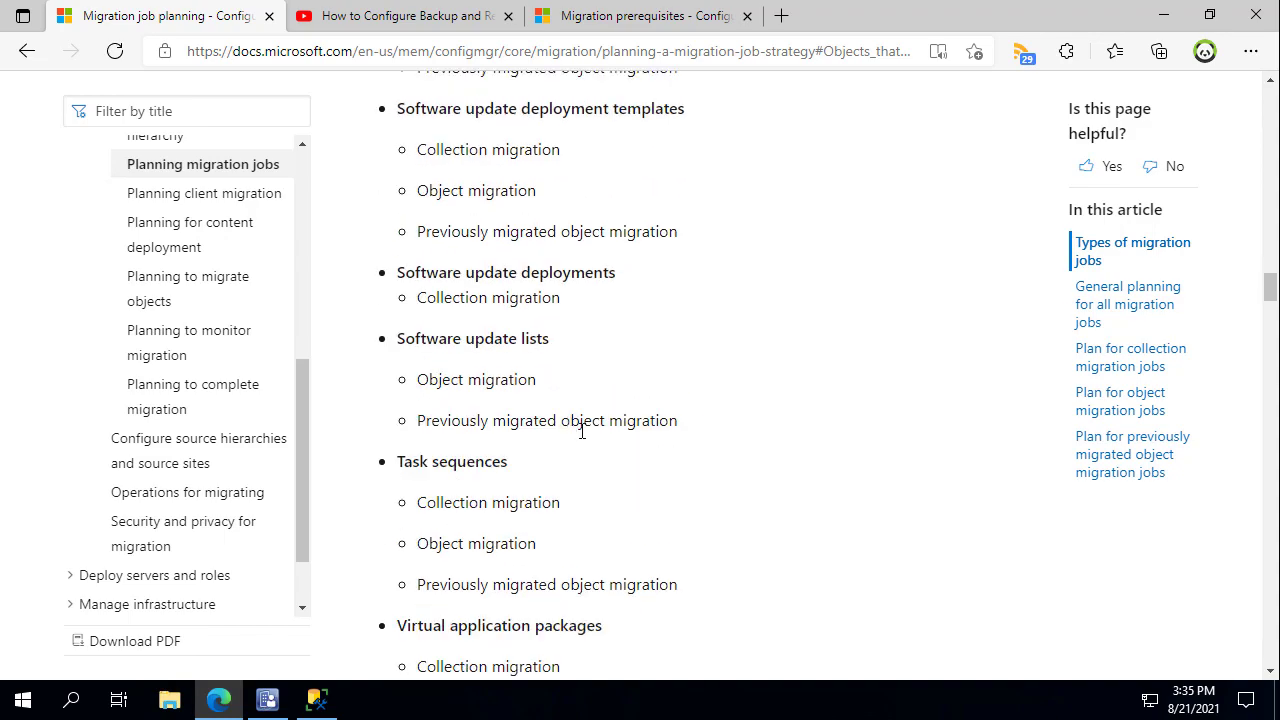
pyautogui.scroll(-2, 592, 435)
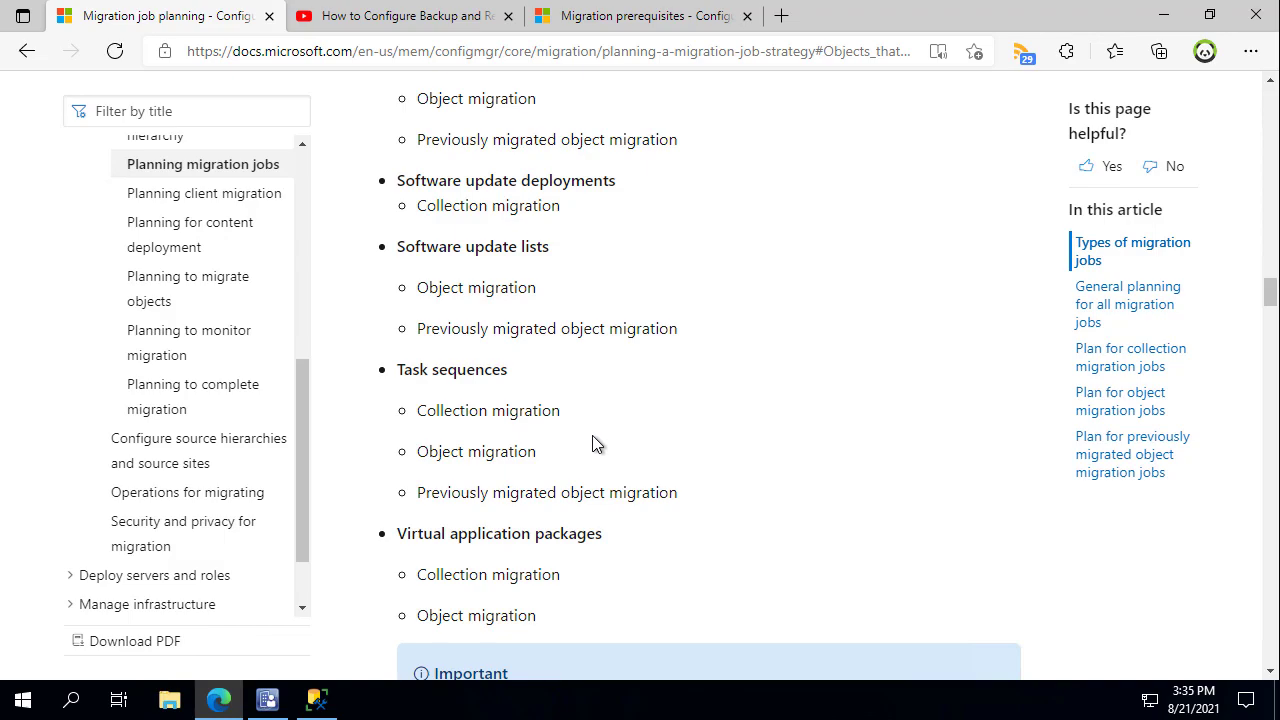
pyautogui.scroll(-5, 594, 437)
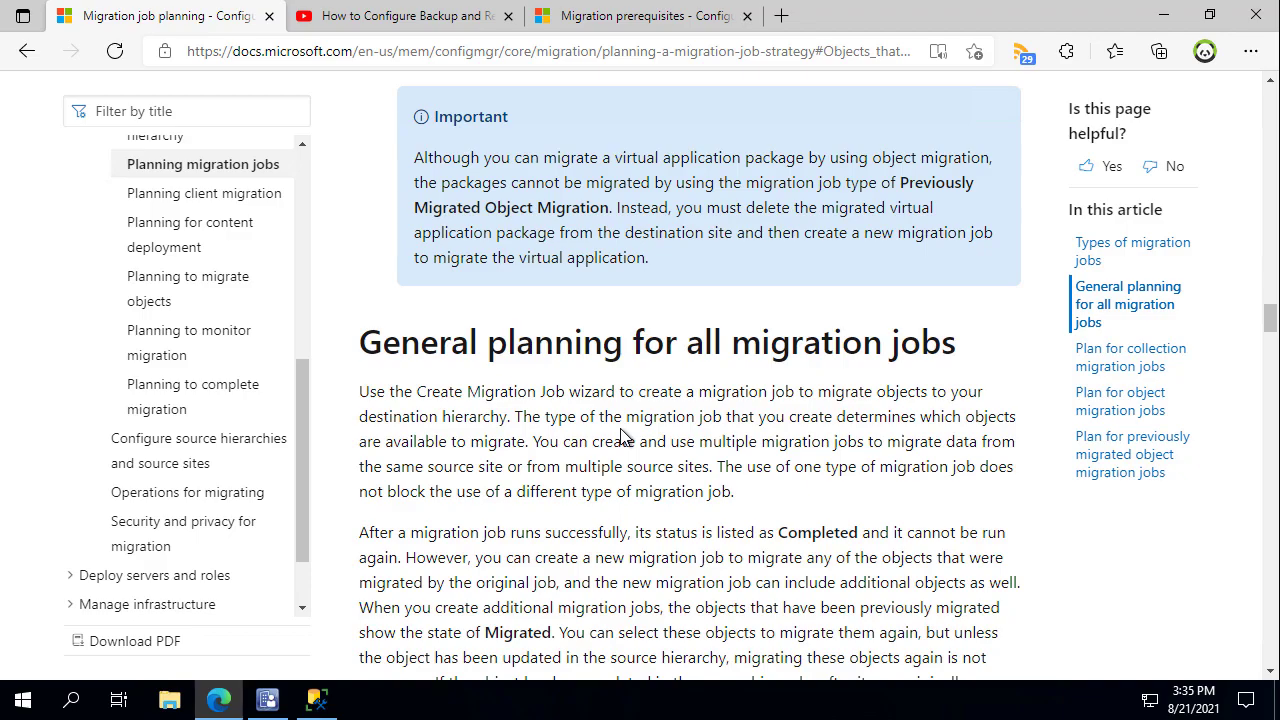
pyautogui.scroll(-6, 622, 436)
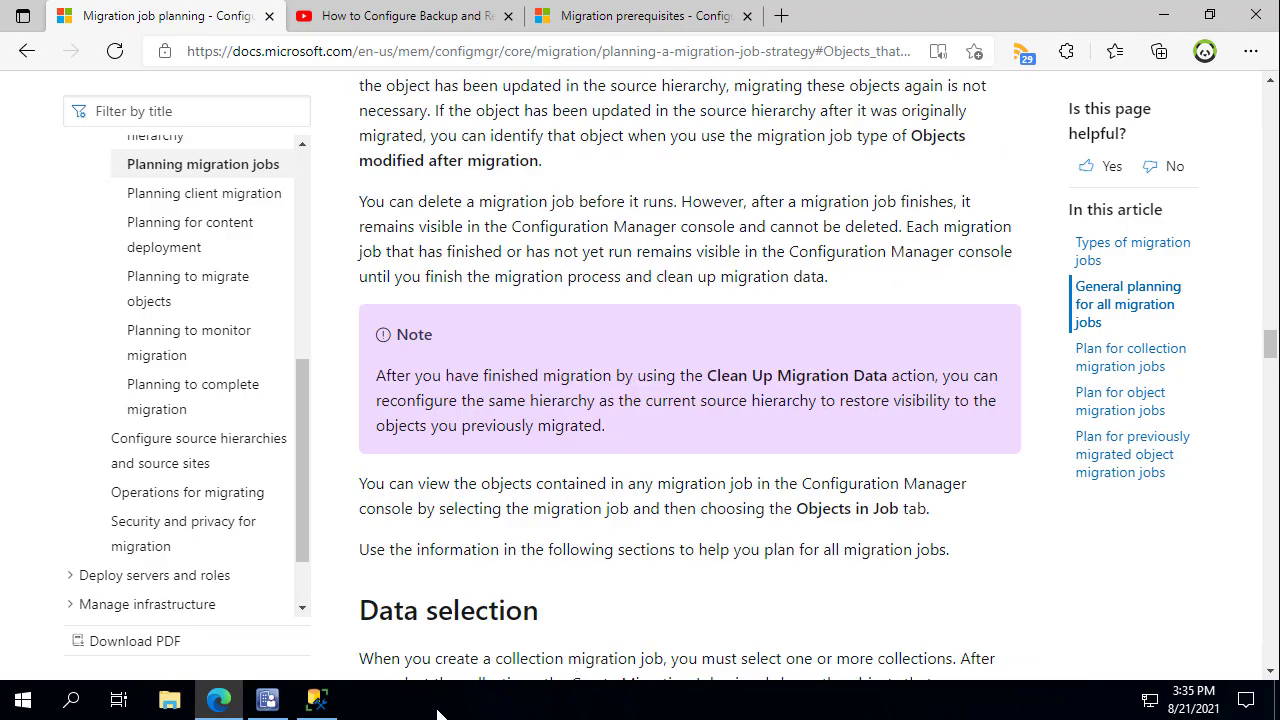
pyautogui.click(267, 700)
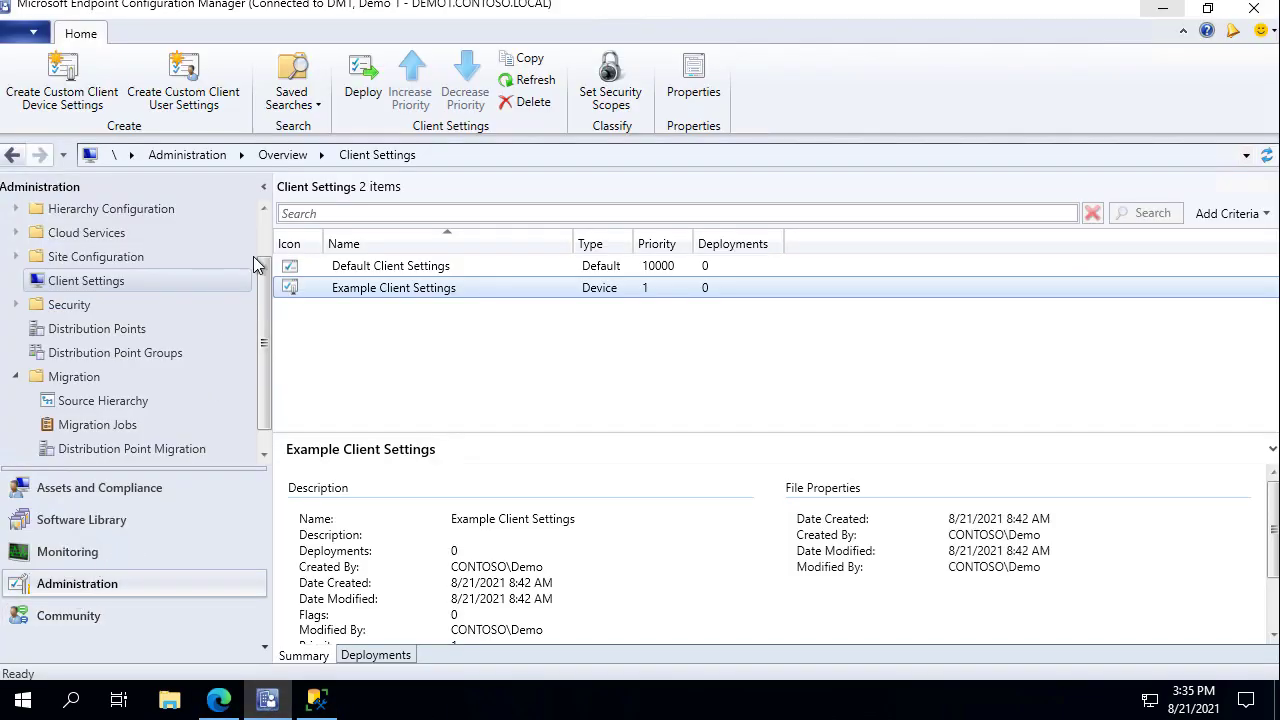
# Show Hierarchy Configuration's Boundary Groups list with Default-Site-Boundary and Demo 1.
pyautogui.scroll(2, 148, 257)
pyautogui.click(115, 268)
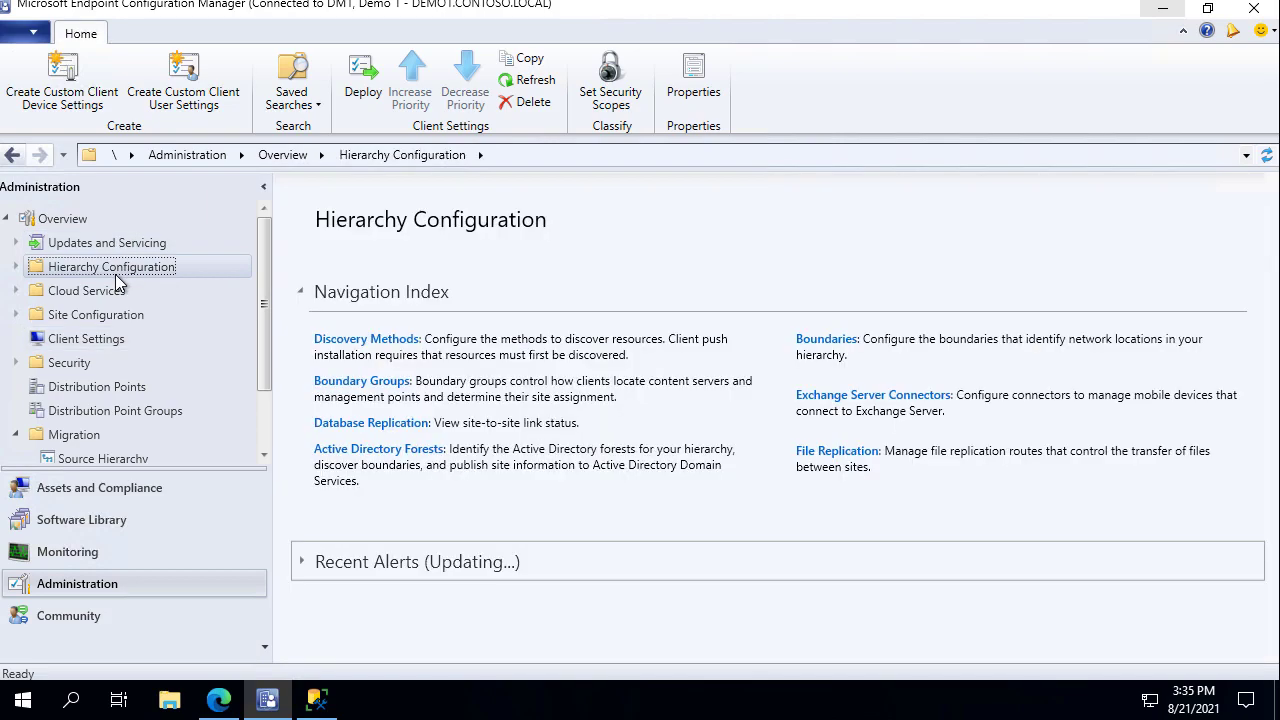
pyautogui.click(88, 322)
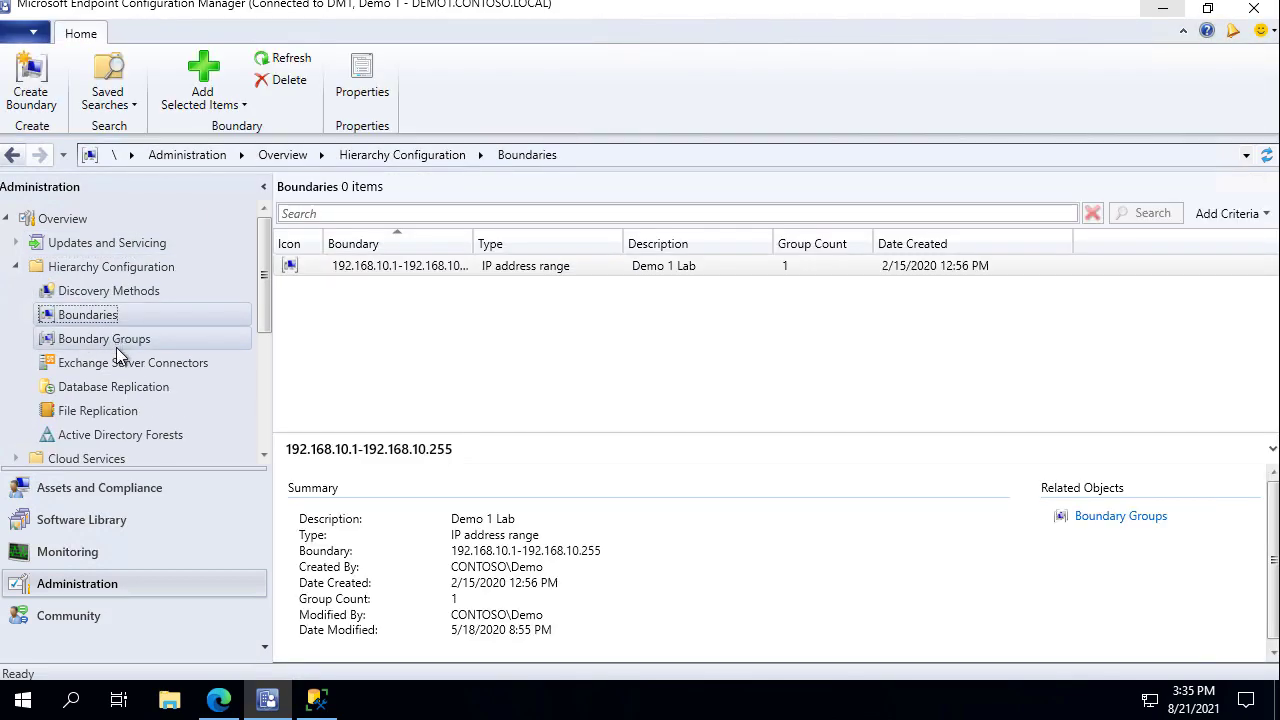
pyautogui.click(119, 343)
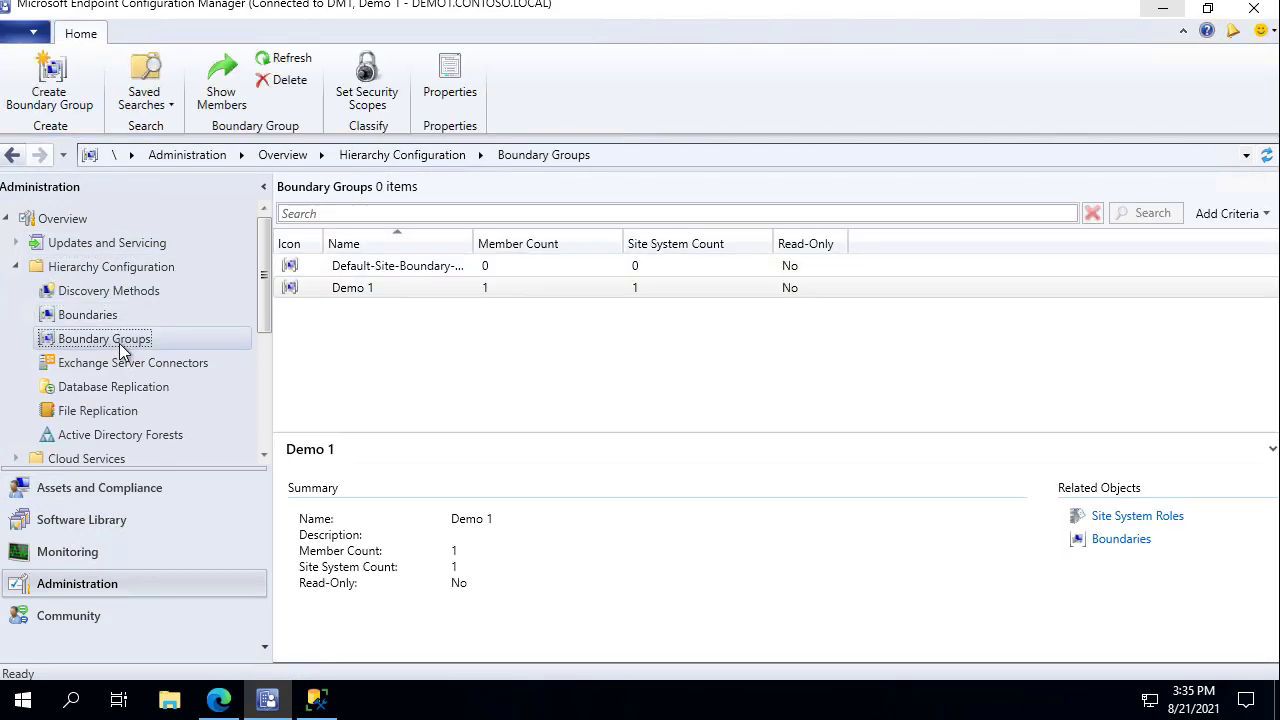
# Bring the Docs migration article forward, then minimize Edge to reveal the desktop.
pyautogui.moveTo(317, 700)
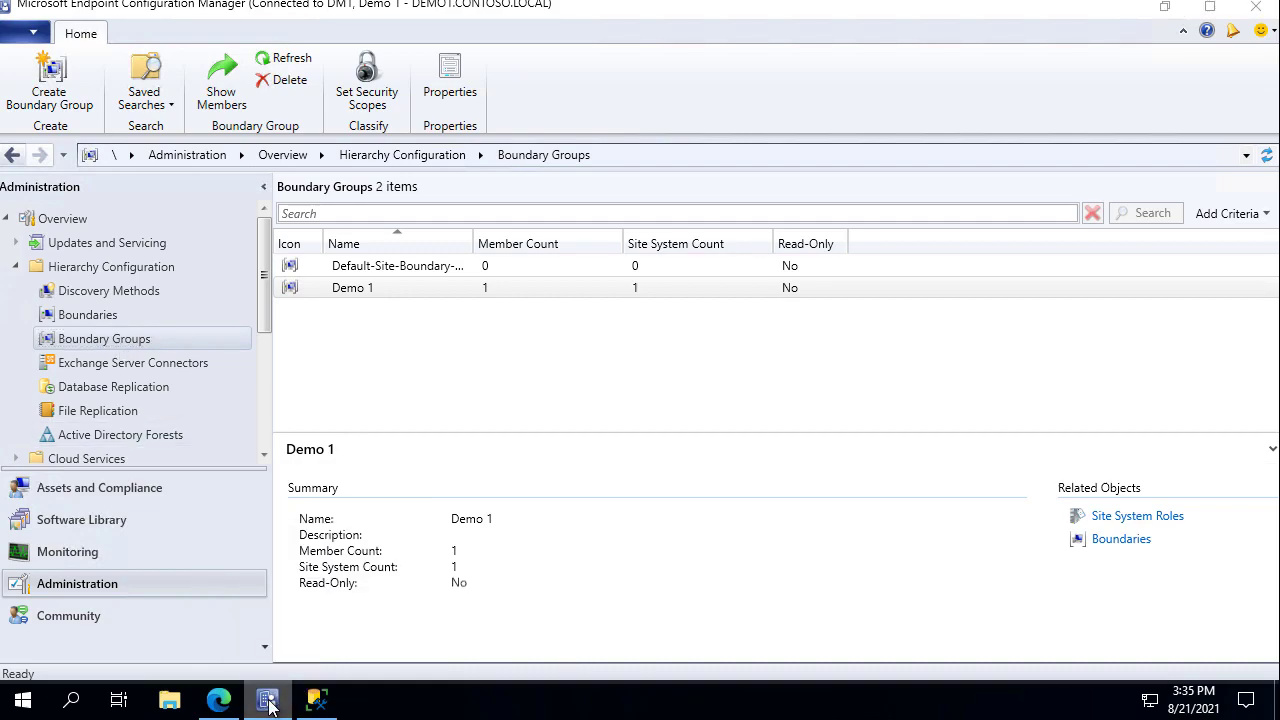
pyautogui.click(219, 700)
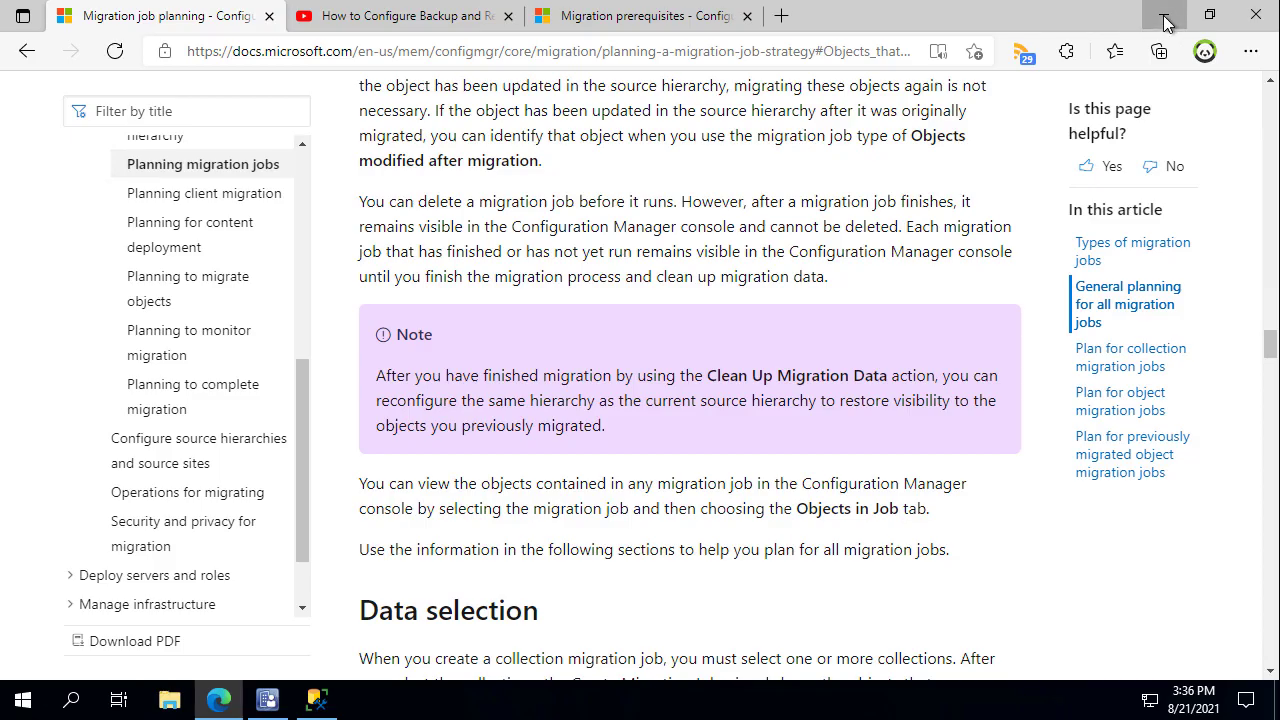
pyautogui.click(1163, 15)
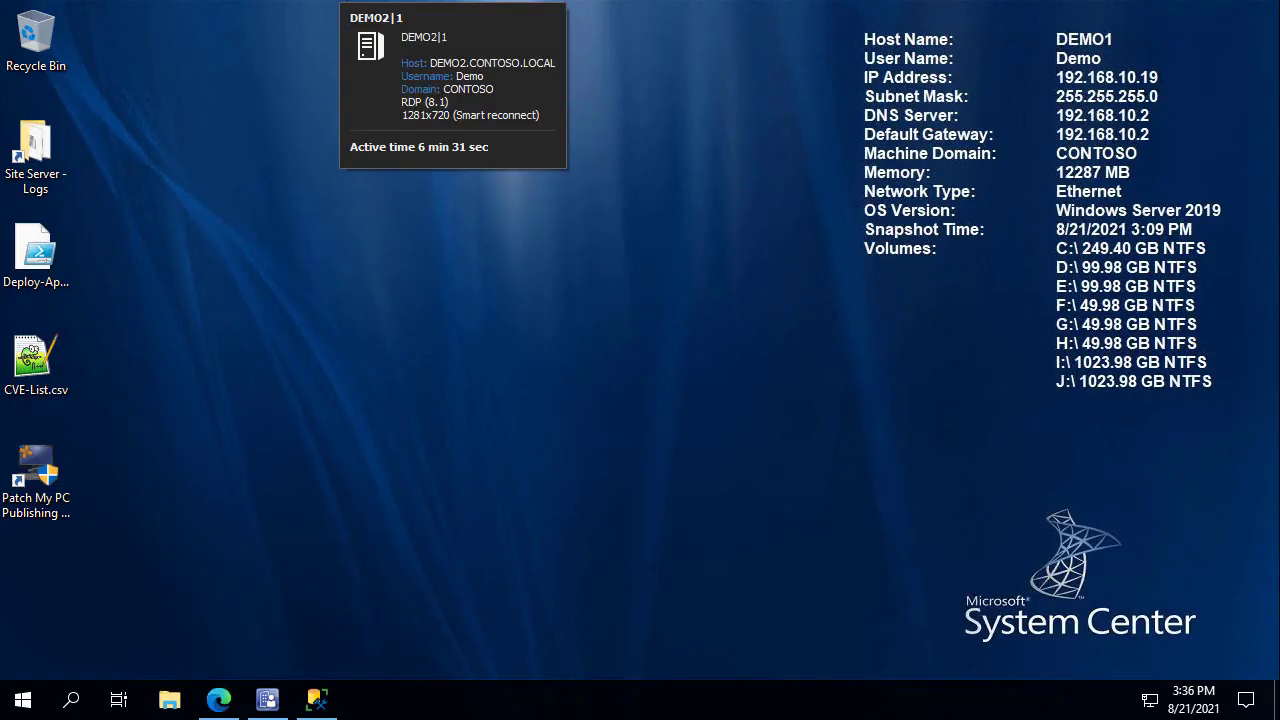
# Switch to the DEMO2 session and bring up its Configuration Manager console on the Migration overview.
pyautogui.click(346, 1)
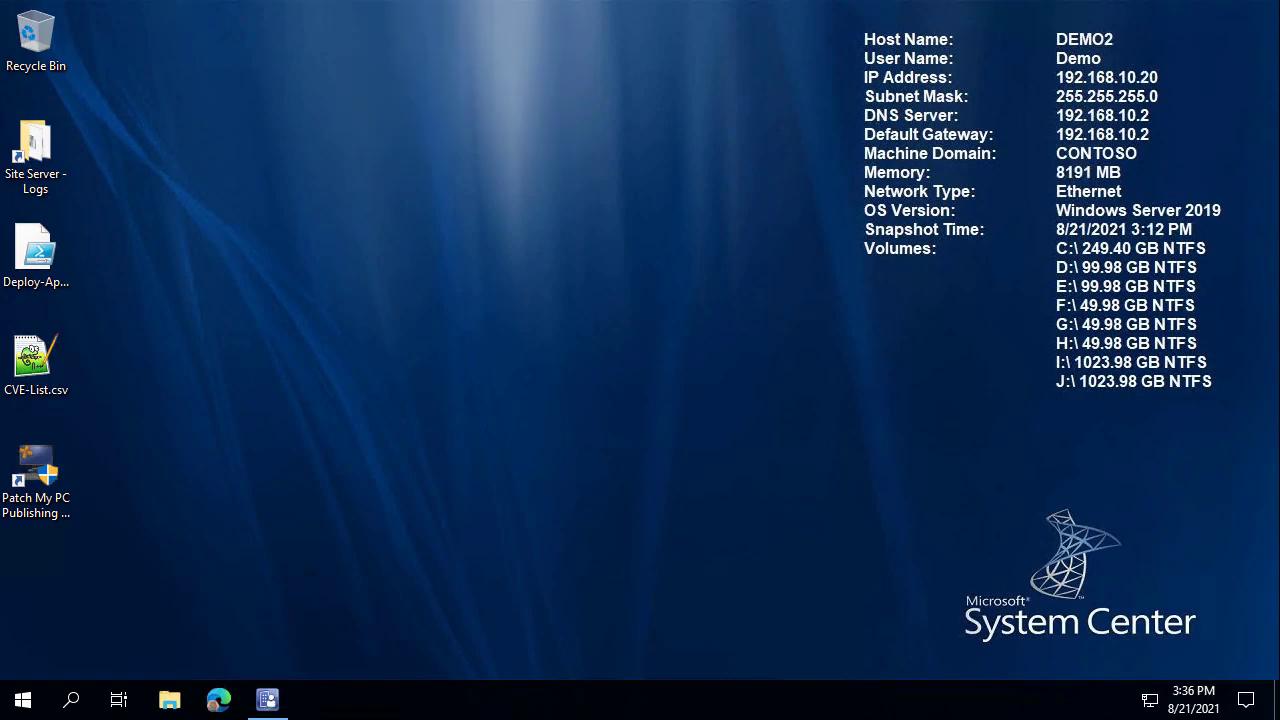
pyautogui.click(270, 703)
pyautogui.scroll(1, 110, 258)
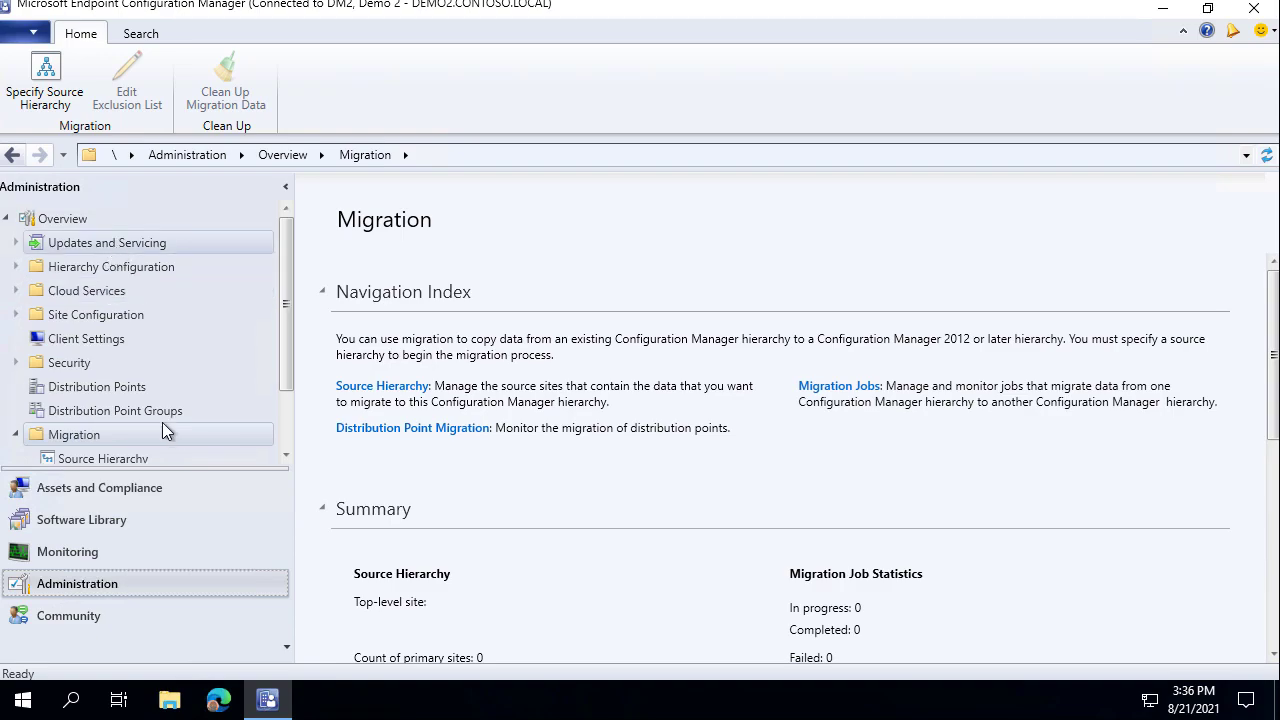
# Browse the Software Library's applications and packages lists.
pyautogui.click(135, 510)
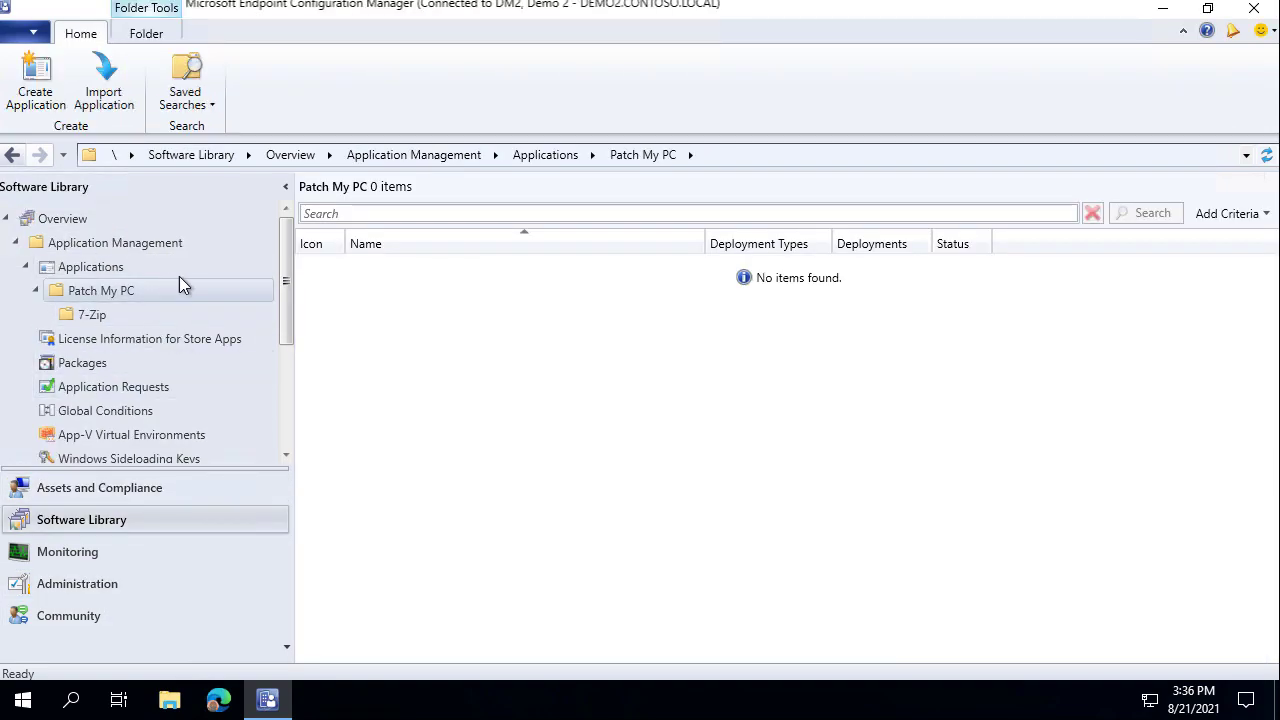
pyautogui.click(112, 268)
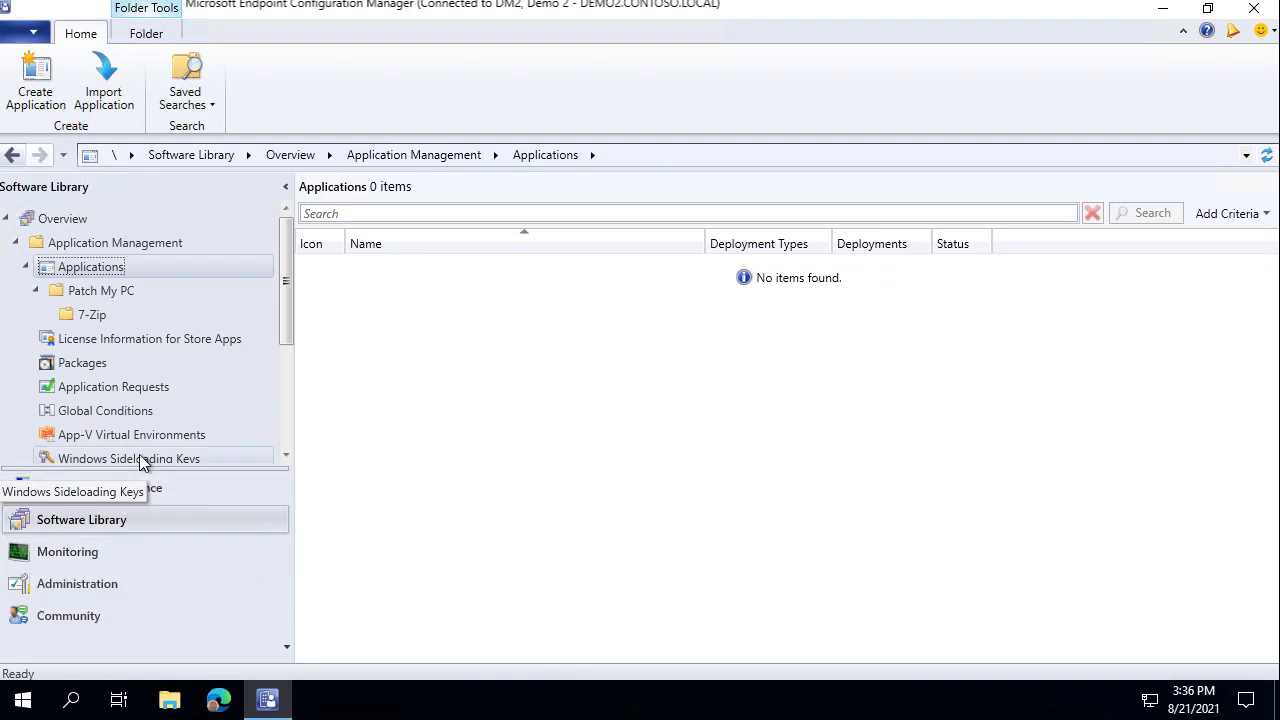
pyautogui.click(116, 365)
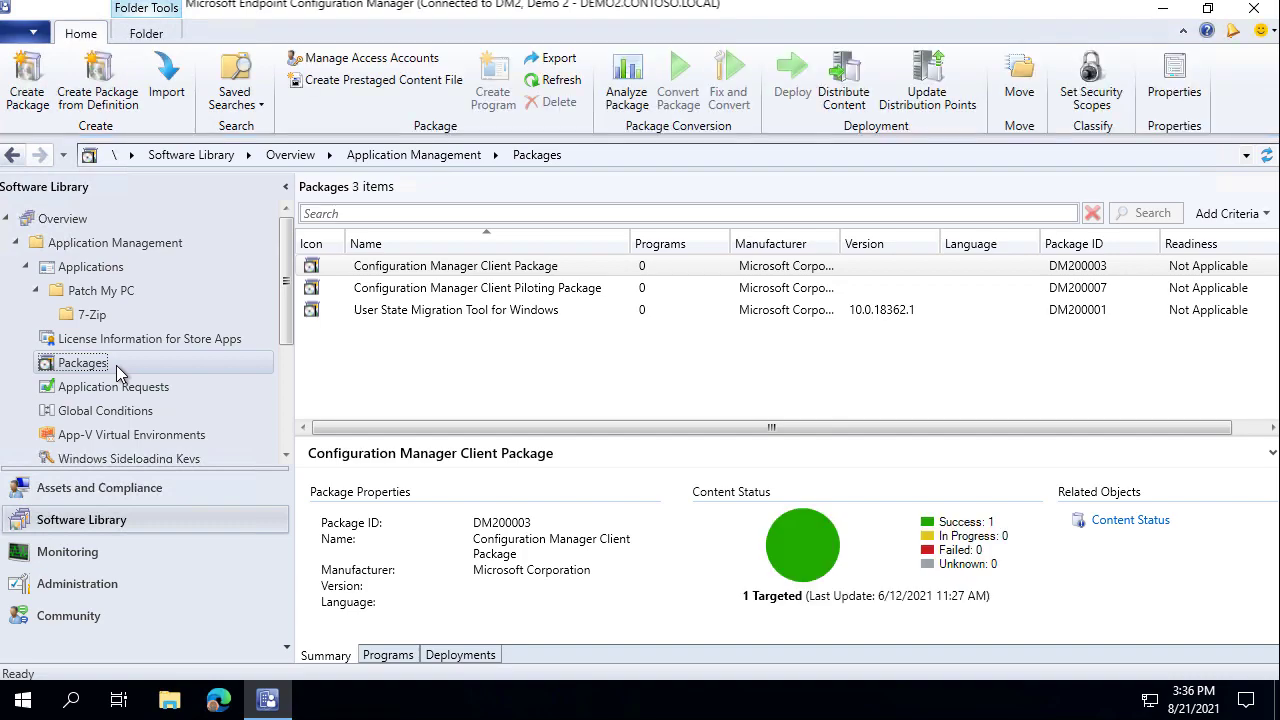
# Open the empty Source Hierarchy list under Administration > Migration and narrow the navigation pane.
pyautogui.click(91, 583)
pyautogui.scroll(-2, 48, 421)
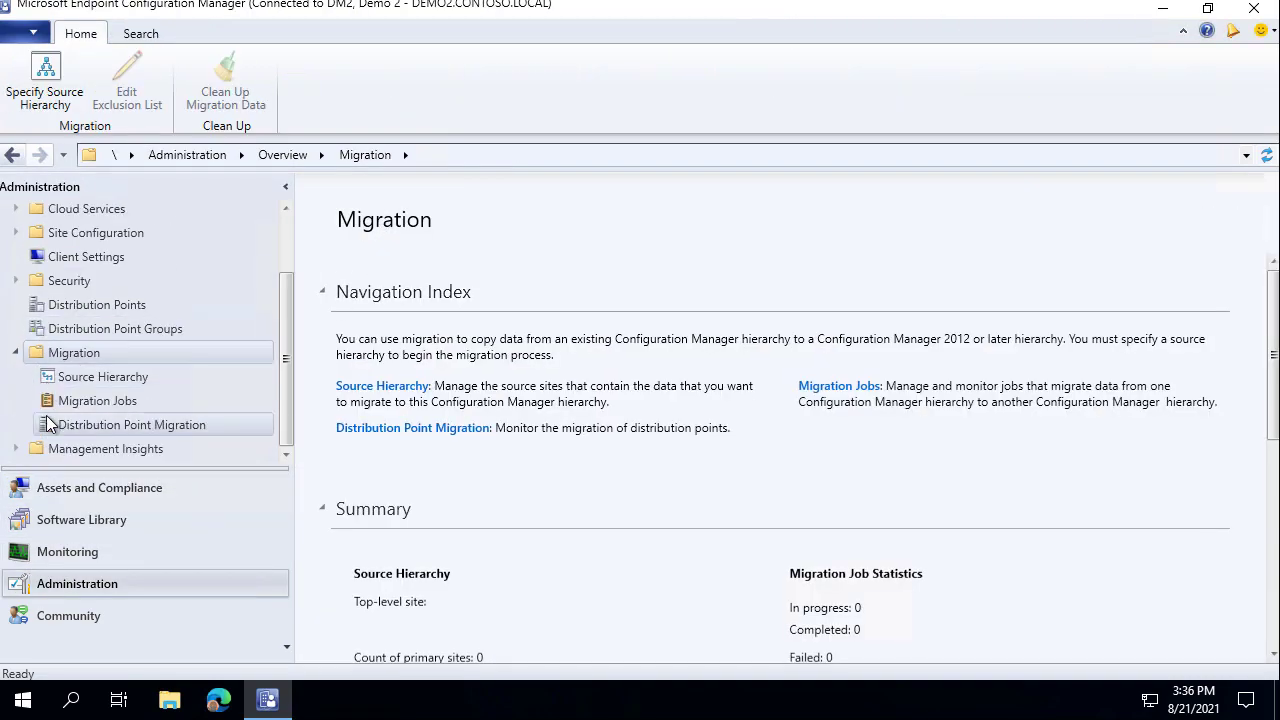
pyautogui.scroll(1, 92, 396)
pyautogui.scroll(-1, 101, 399)
pyautogui.click(108, 379)
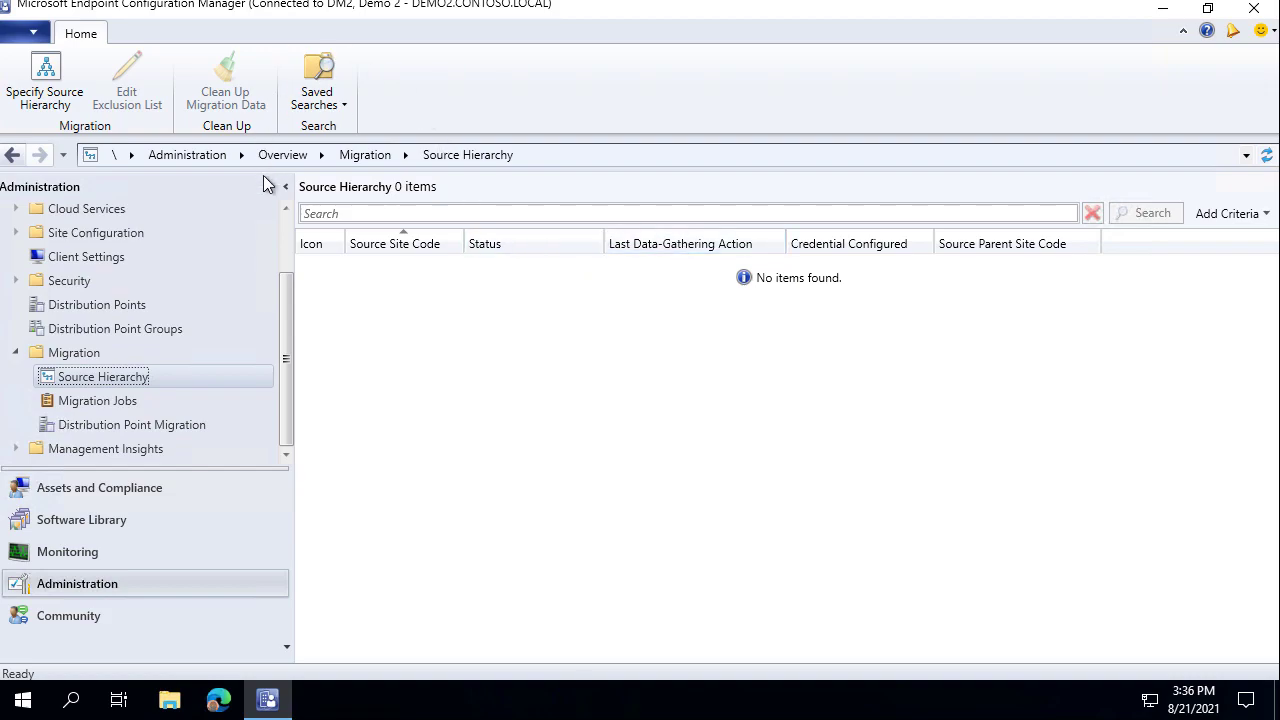
pyautogui.moveTo(292, 197); pyautogui.dragTo(242, 218)
# Start a new source hierarchy with demo1.contoso.local as top-level site server, noting the account requirements.
pyautogui.click(66, 98)
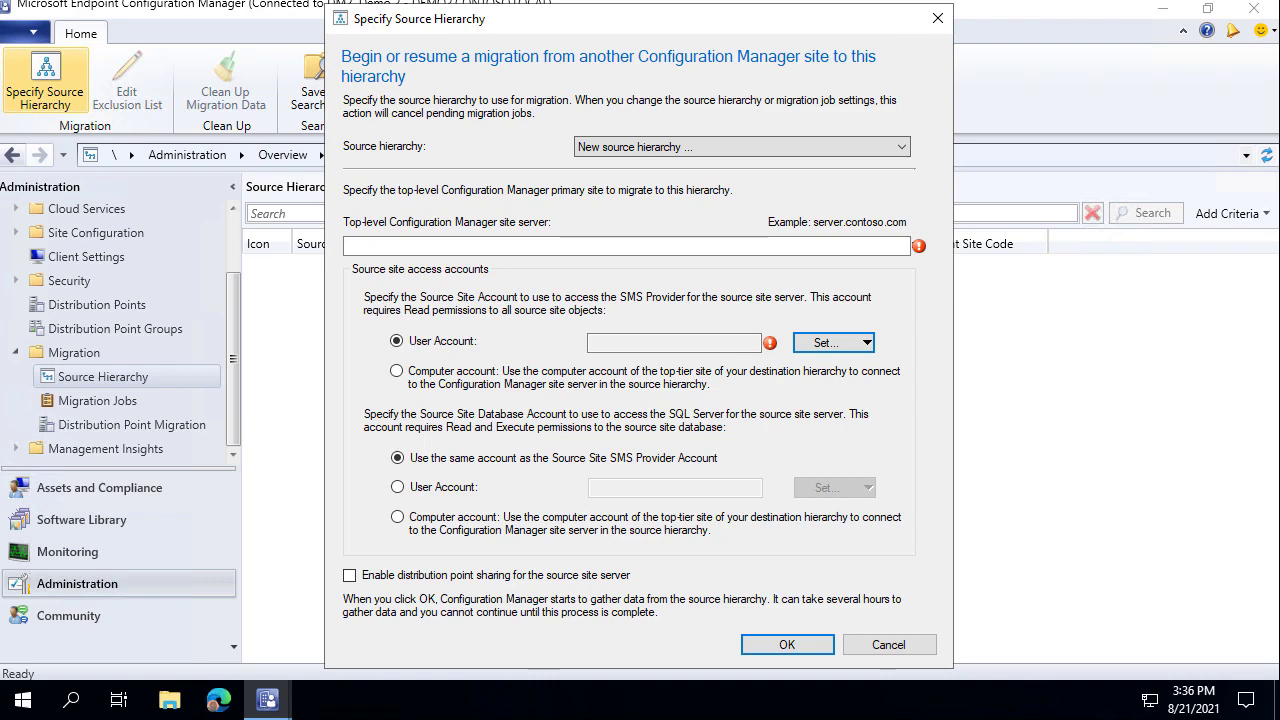
pyautogui.click(554, 250)
pyautogui.write('demo')
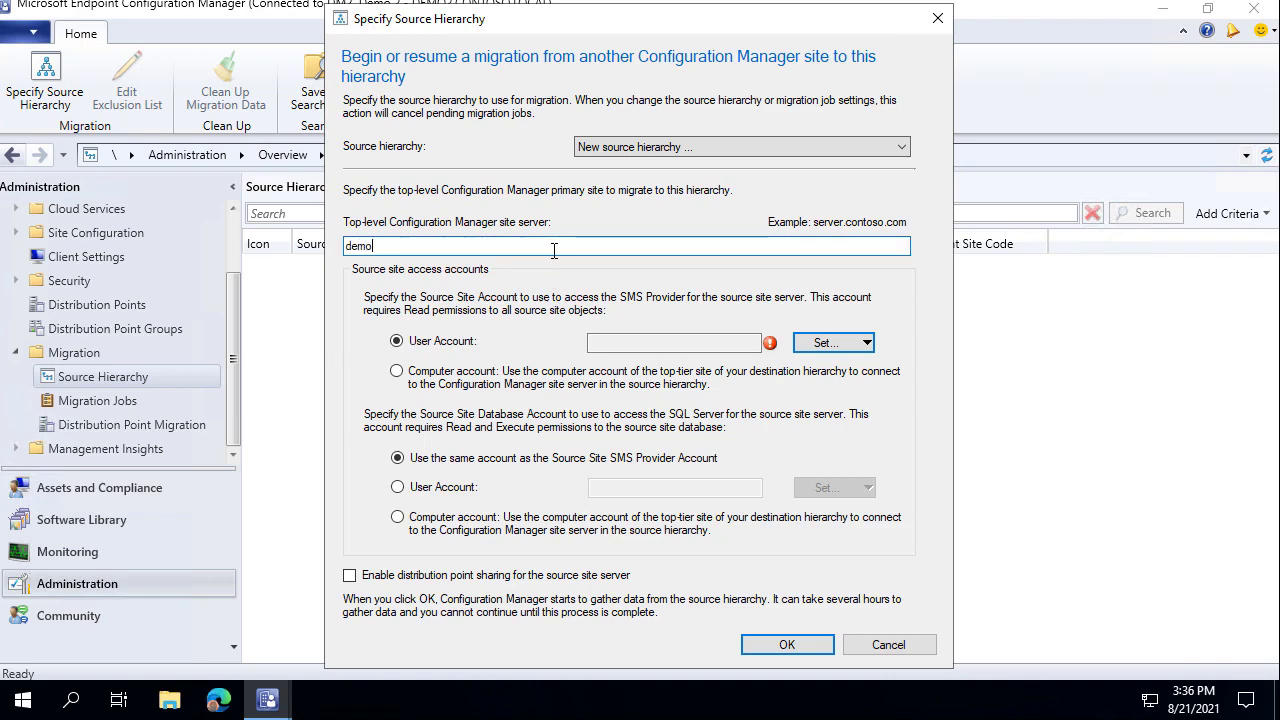
pyautogui.write('1.contoso')
pyautogui.doubleClick(410, 246)
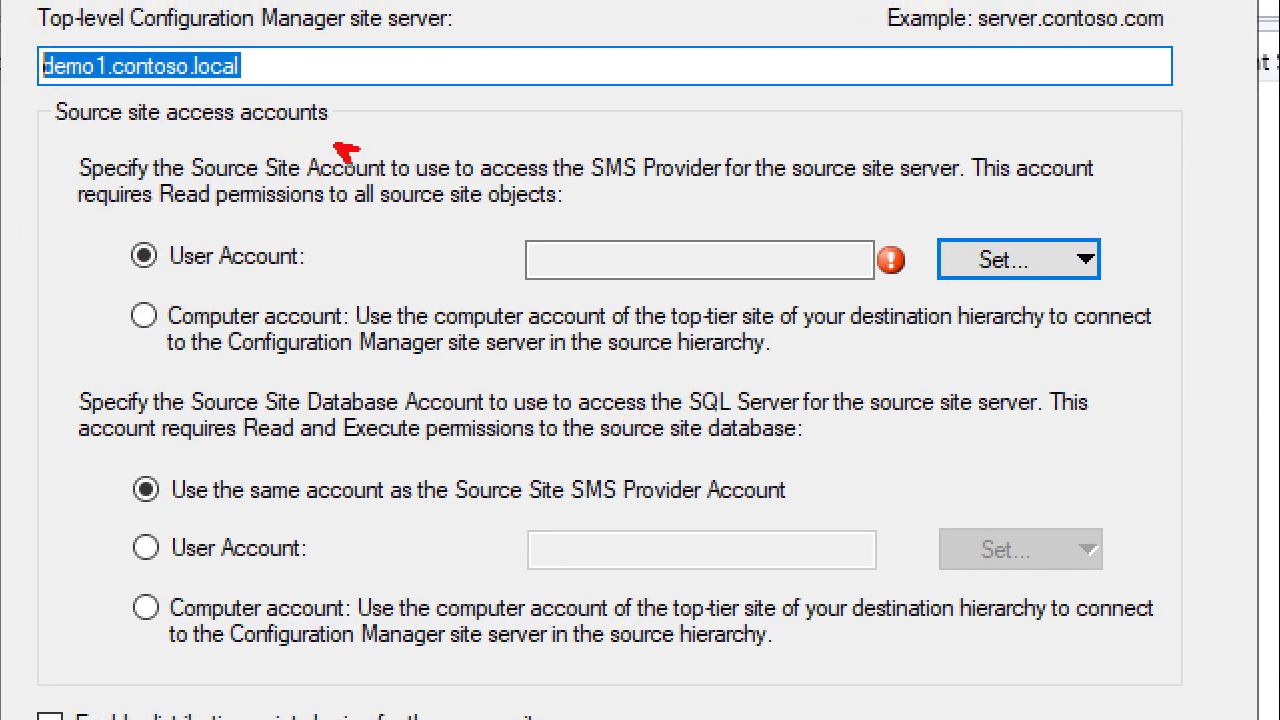
pyautogui.moveTo(337, 147); pyautogui.dragTo(428, 80)
pyautogui.moveTo(650, 145); pyautogui.dragTo(740, 72)
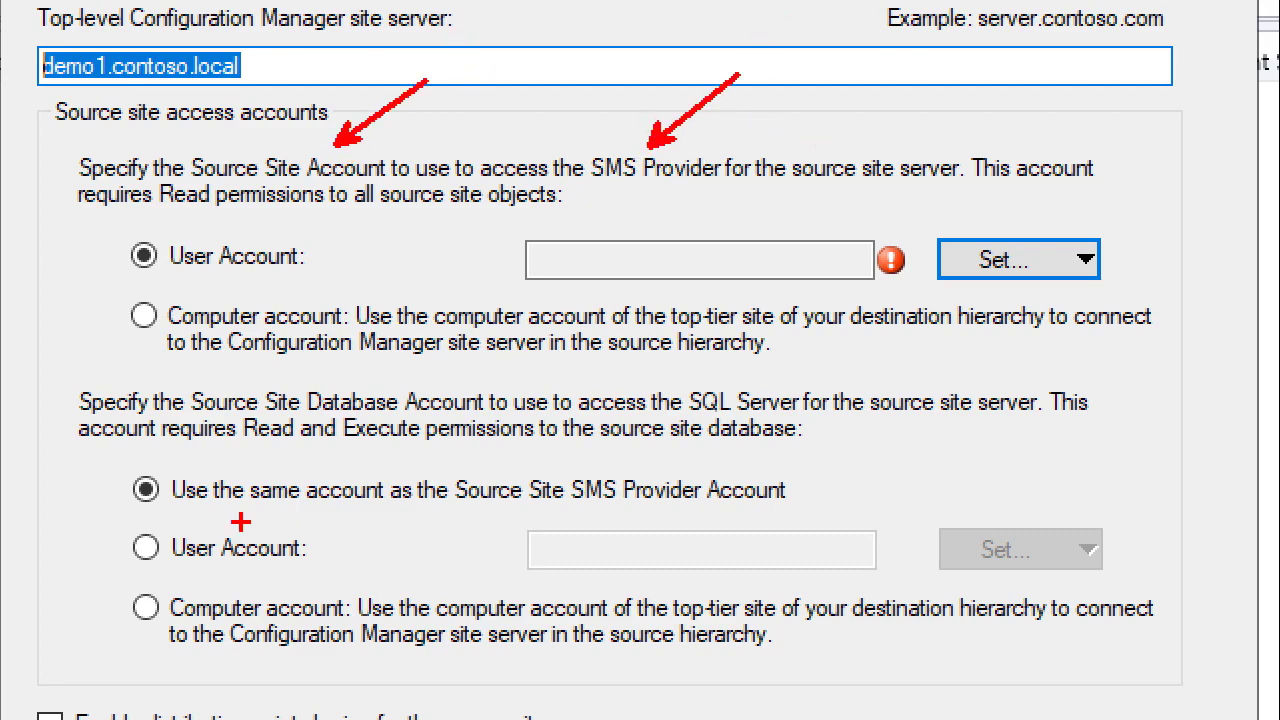
pyautogui.moveTo(124, 483); pyautogui.dragTo(50, 450)
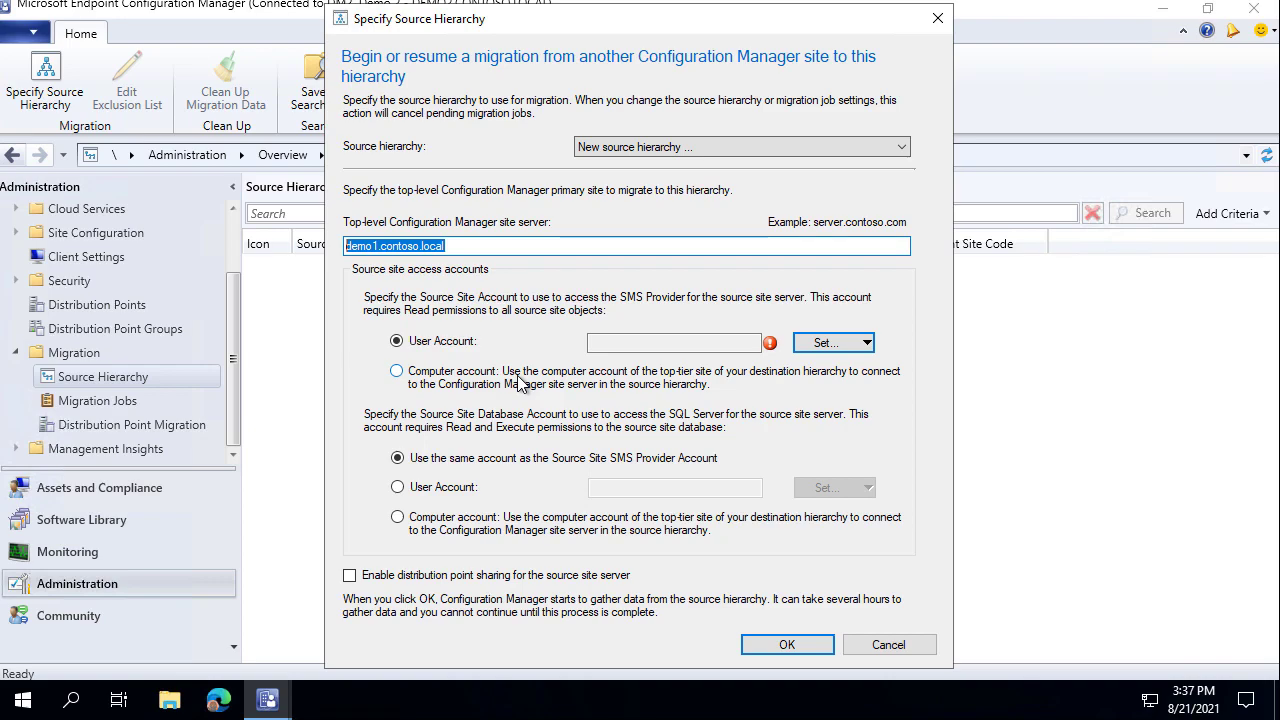
# Try setting an existing user account for source access, then cancel the empty account picker.
pyautogui.click(519, 383)
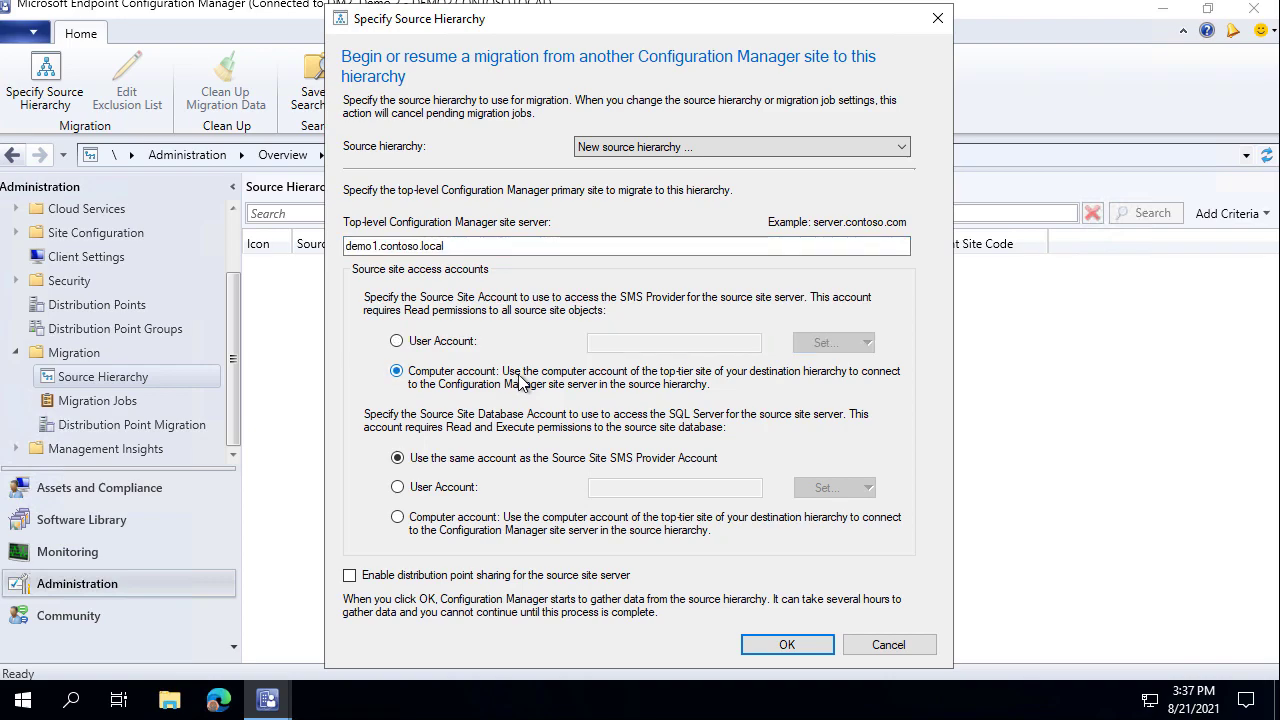
pyautogui.click(465, 345)
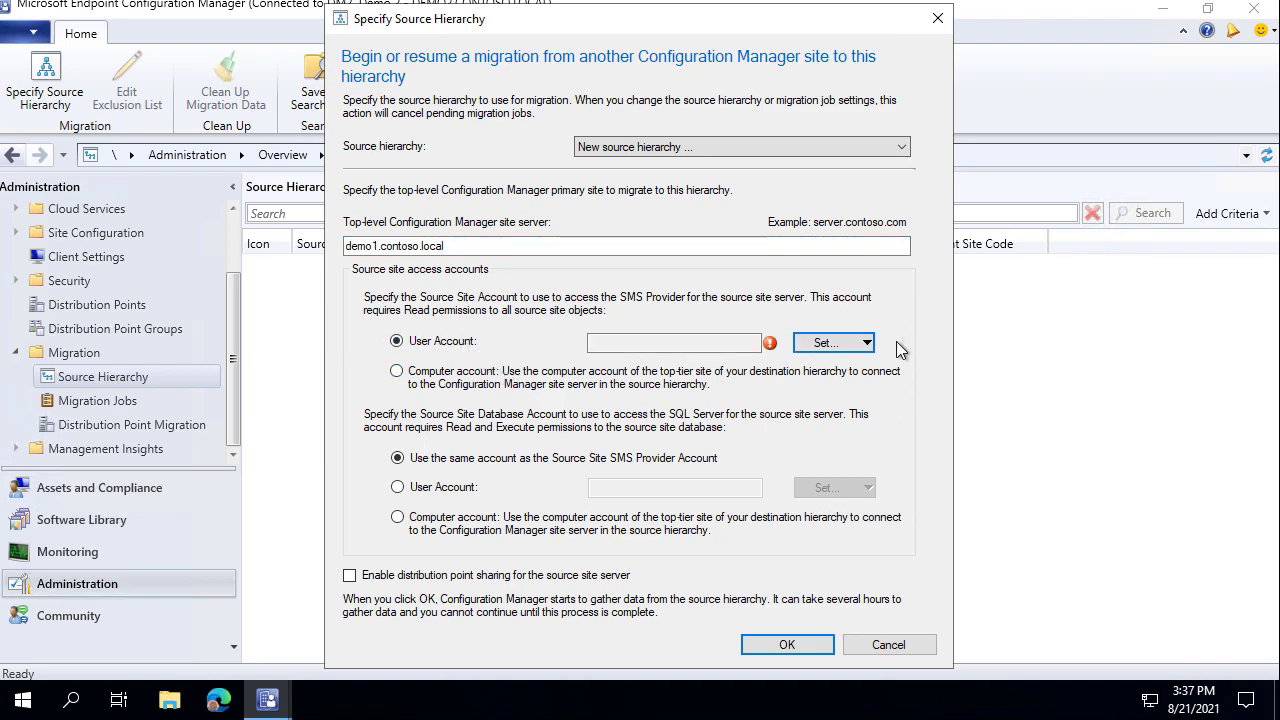
pyautogui.click(845, 345)
pyautogui.click(855, 367)
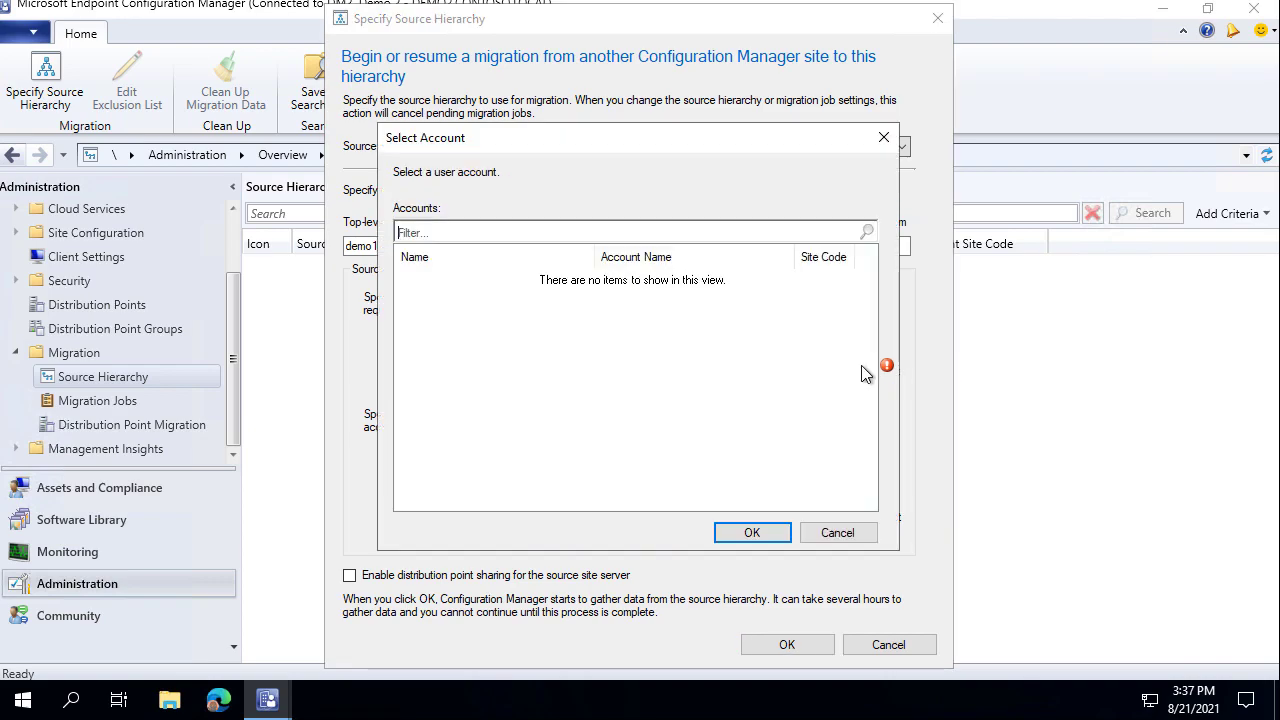
pyautogui.click(866, 536)
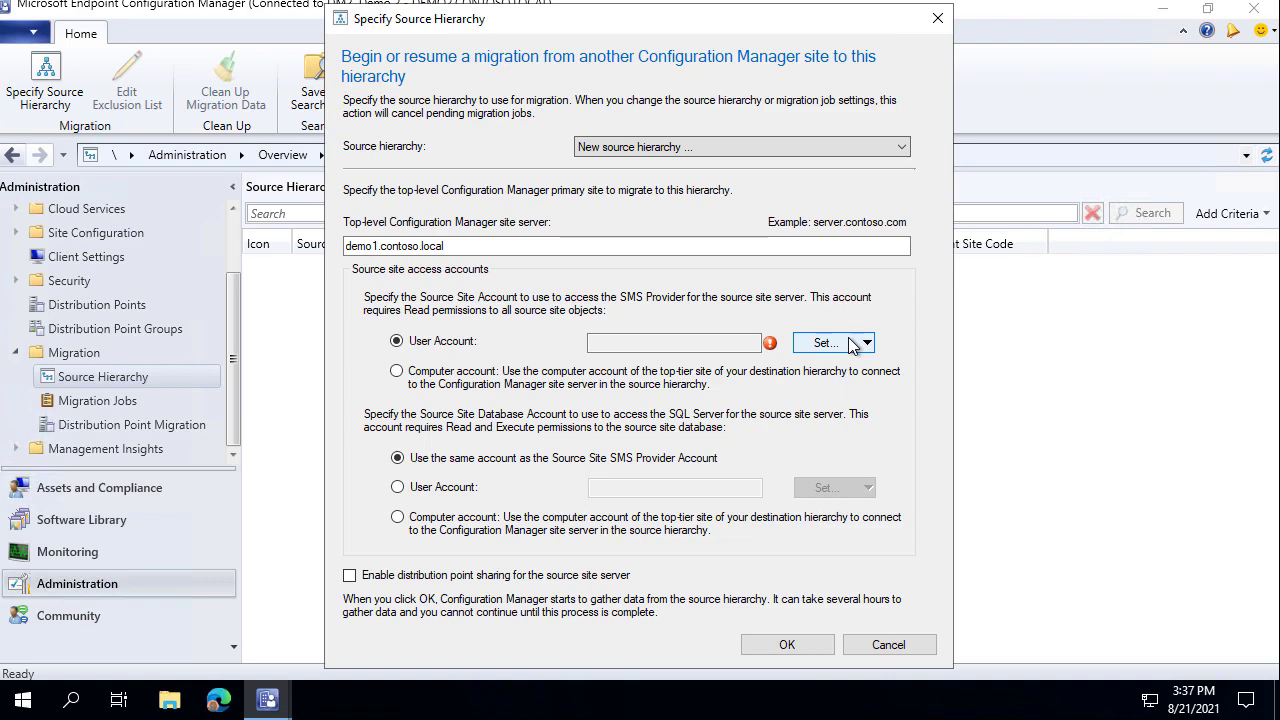
# Choose the Computer account for source site access, keeping the same account for the database.
pyautogui.click(672, 377)
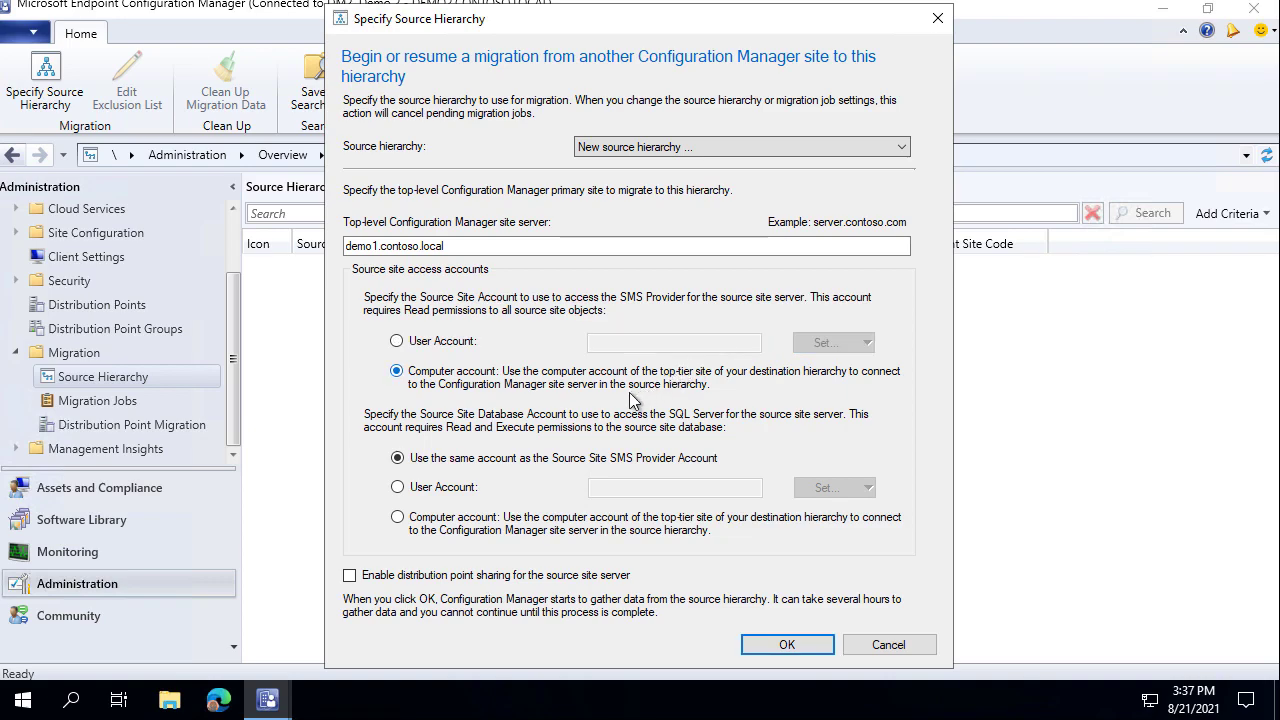
pyautogui.hotkey('ctrl', '2')
pyautogui.moveTo(402, 456); pyautogui.dragTo(331, 417)
pyautogui.press('Escape')
# Submit the demo1.contoso.local source hierarchy, see data gathering fail with a WMI error, and open File Explorer.
pyautogui.click(787, 644)
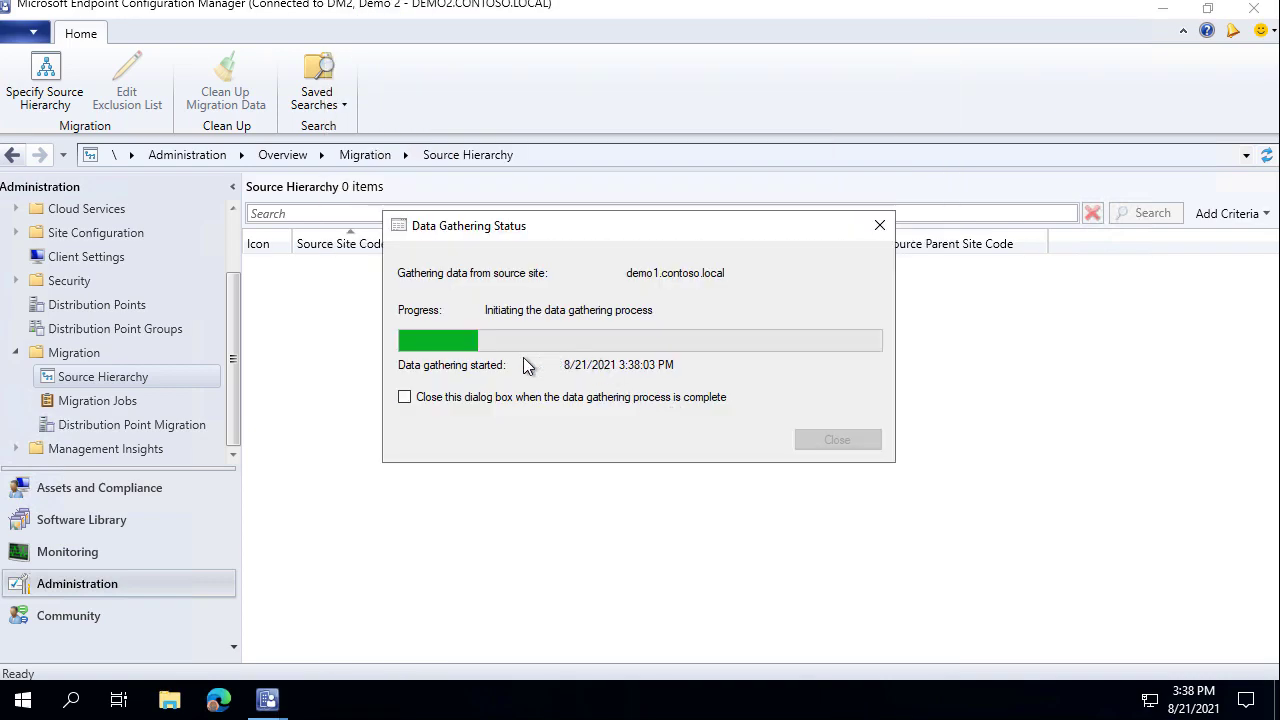
pyautogui.moveTo(597, 222); pyautogui.dragTo(959, 66)
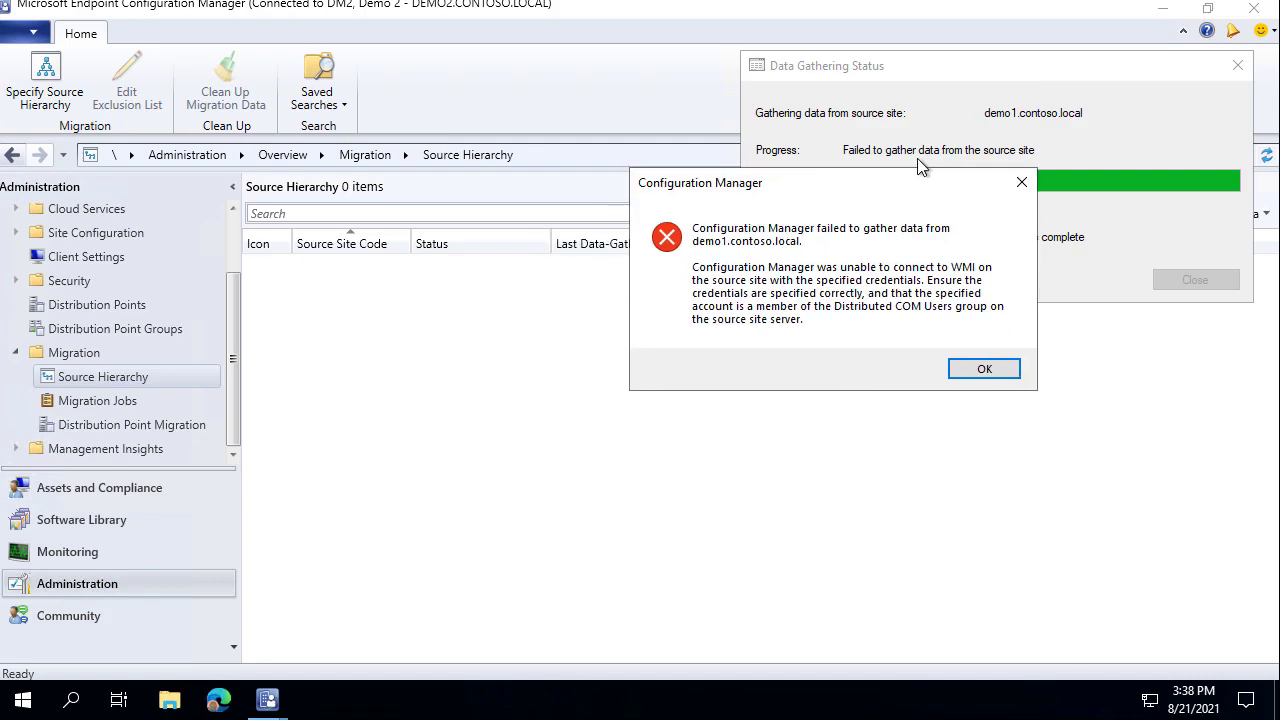
pyautogui.moveTo(888, 178); pyautogui.dragTo(1038, 128)
pyautogui.click(168, 698)
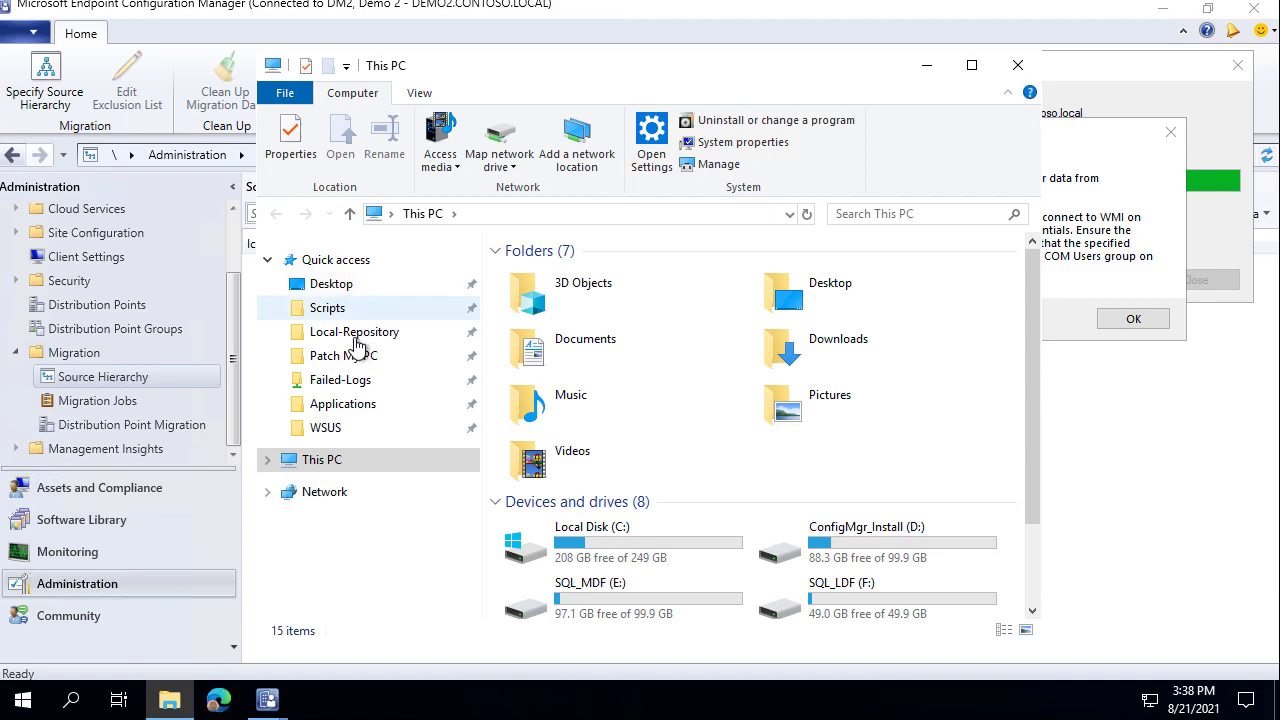
# From the desktop's Site Server Logs shortcut, open migmctrl.log in the Trace Log Tool.
pyautogui.click(400, 281)
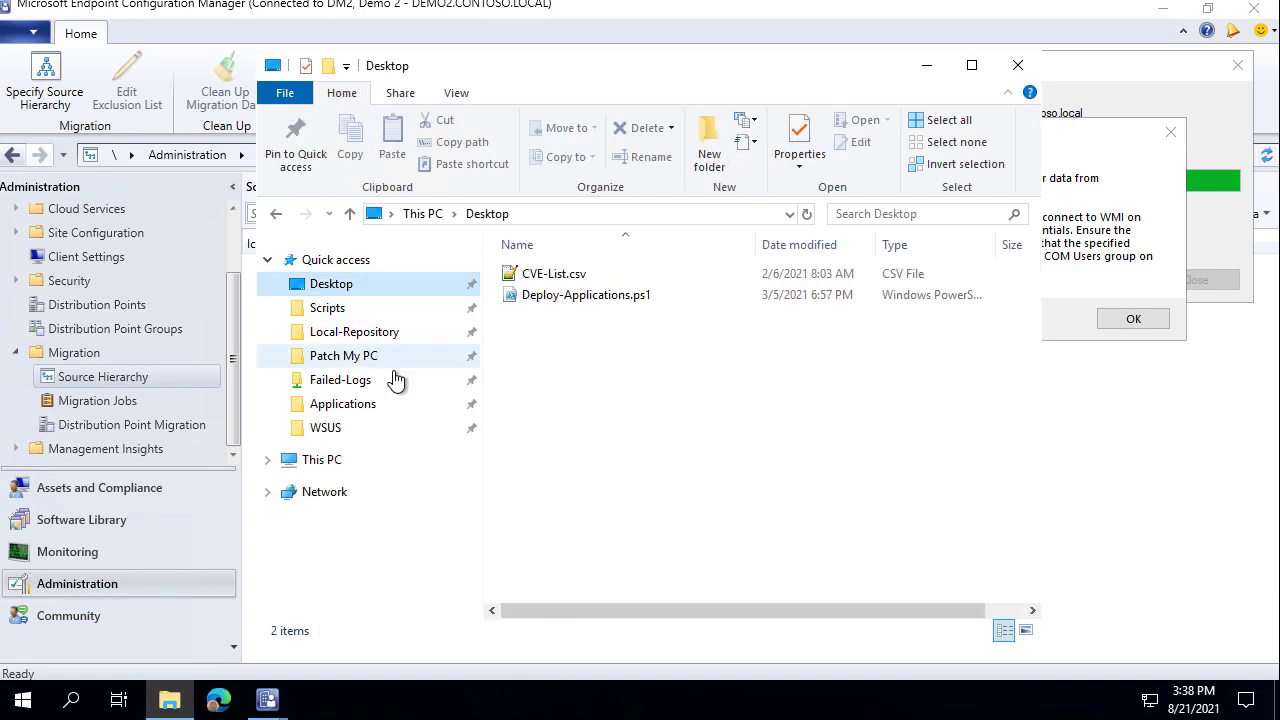
pyautogui.click(1012, 70)
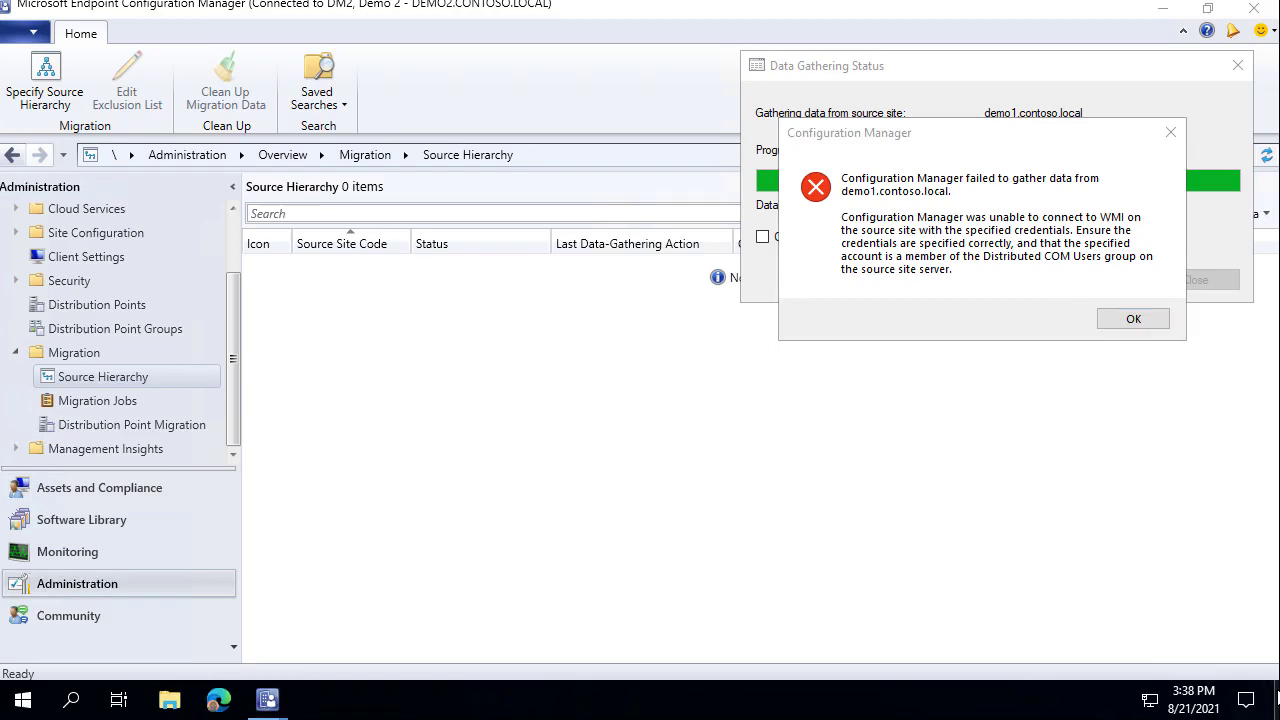
pyautogui.click(1278, 697)
pyautogui.doubleClick(34, 158)
pyautogui.click(560, 382)
pyautogui.write('mig')
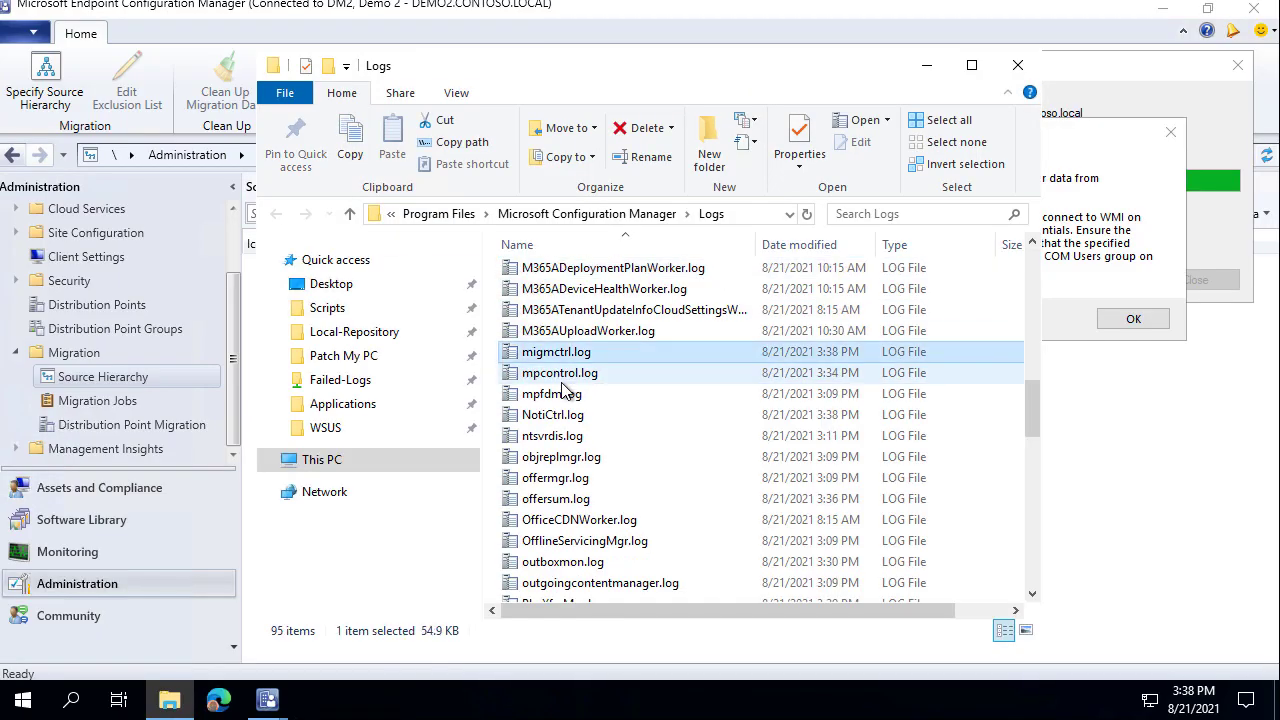
pyautogui.press('Return')
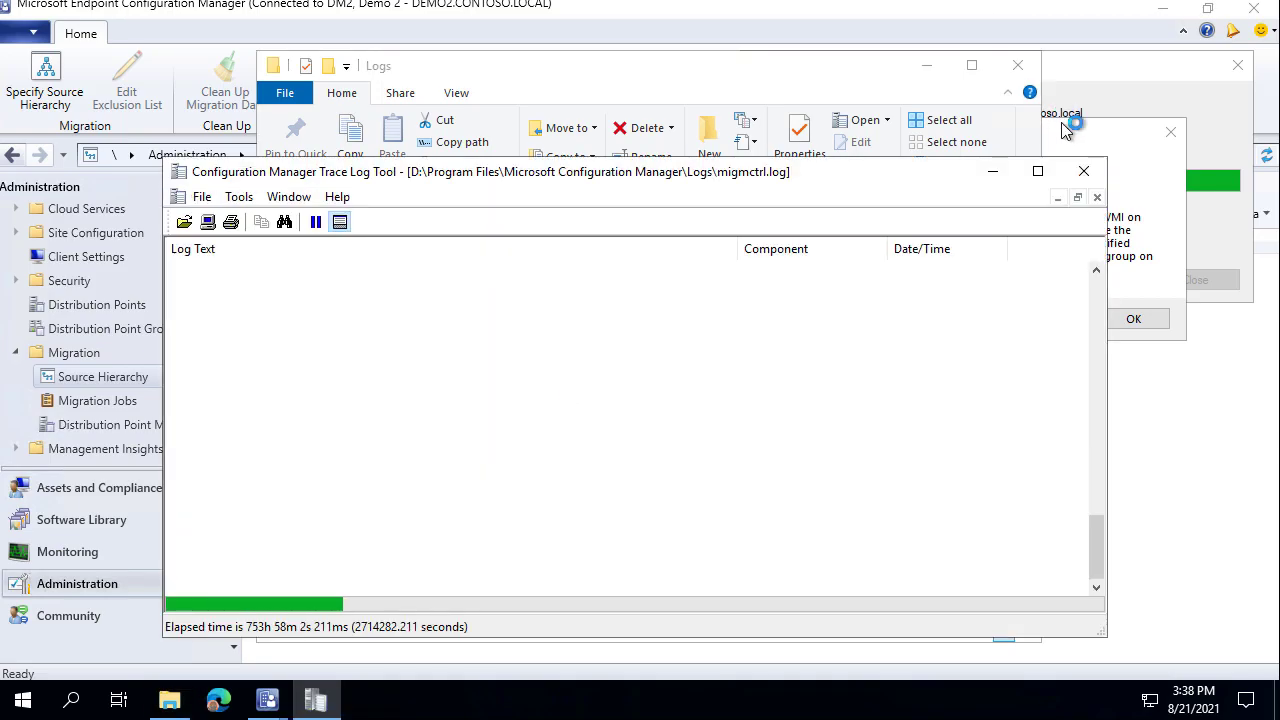
# Maximize CMTrace, read the WMI error advising DCOM access via Distributed COM Users, then show the desktop.
pyautogui.click(1066, 172)
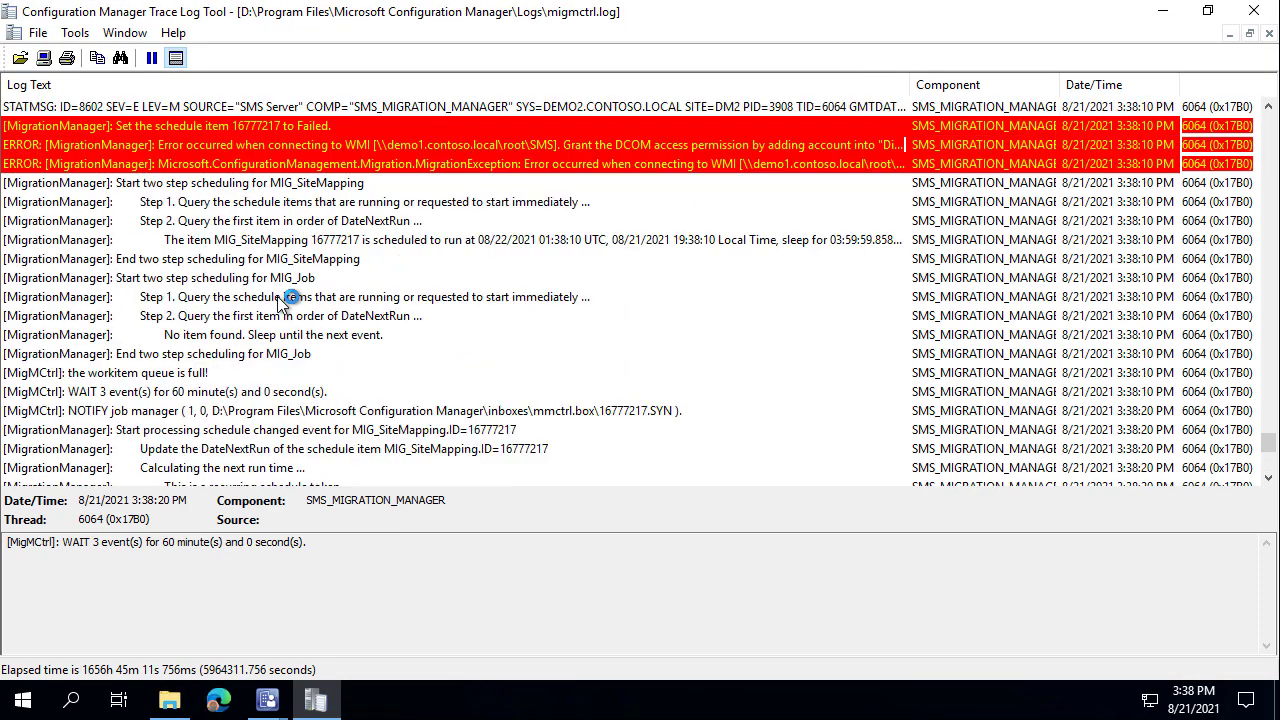
pyautogui.scroll(1, 405, 315)
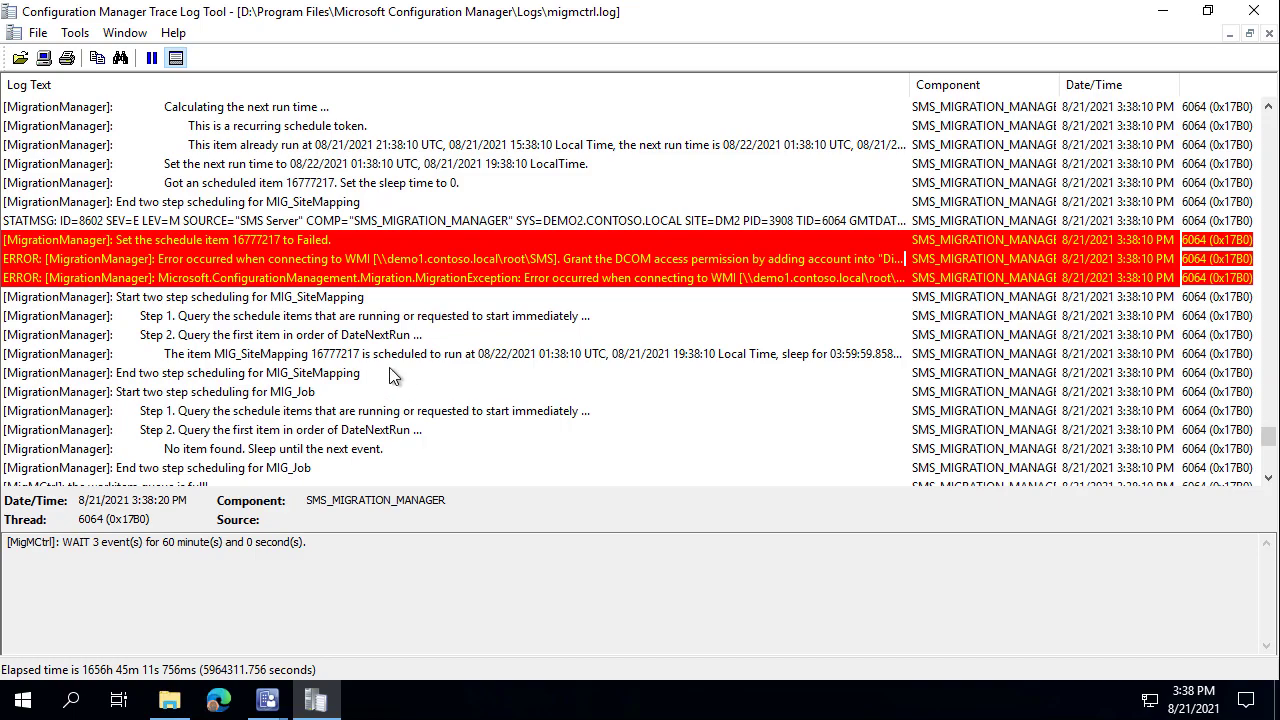
pyautogui.click(301, 244)
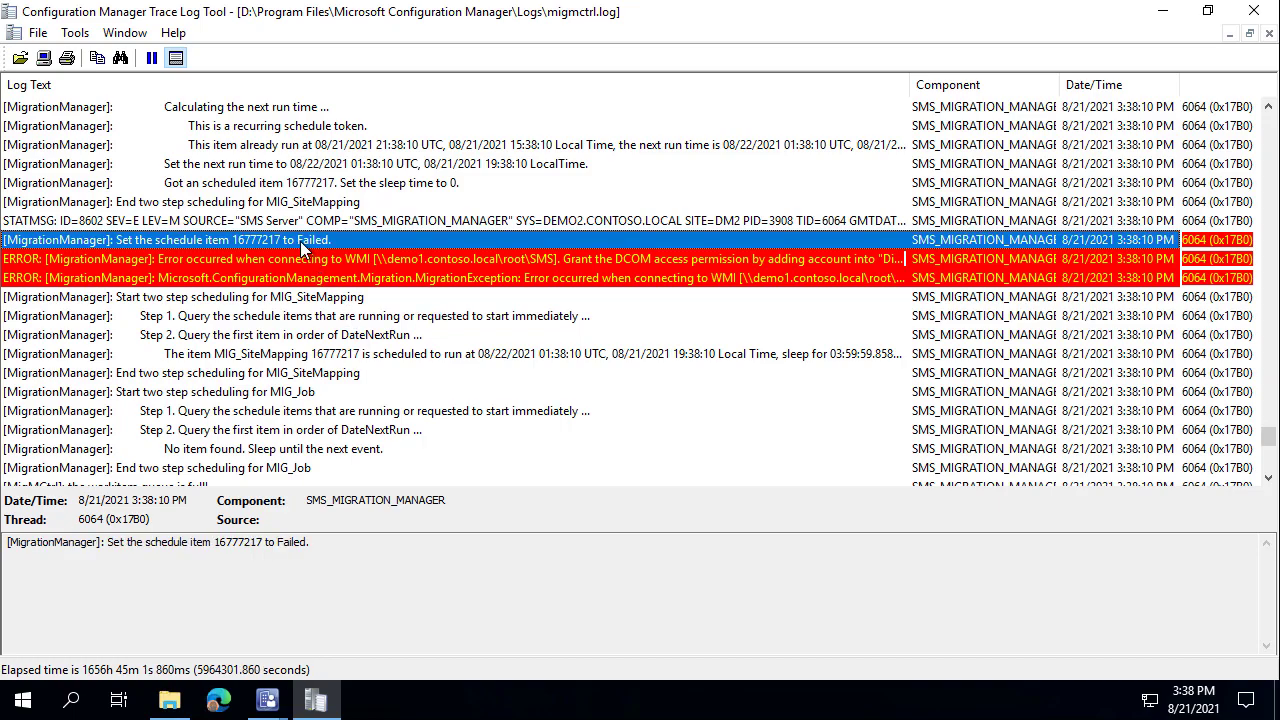
pyautogui.click(385, 257)
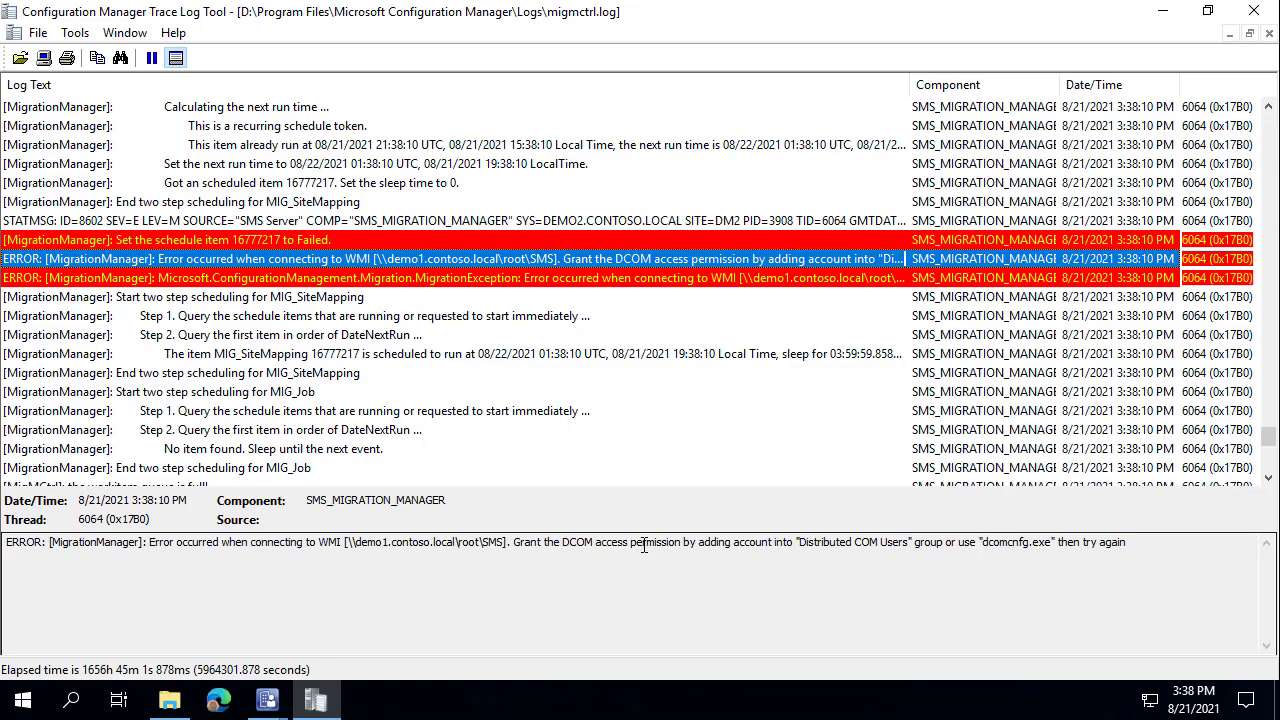
pyautogui.moveTo(514, 529); pyautogui.dragTo(1141, 552)
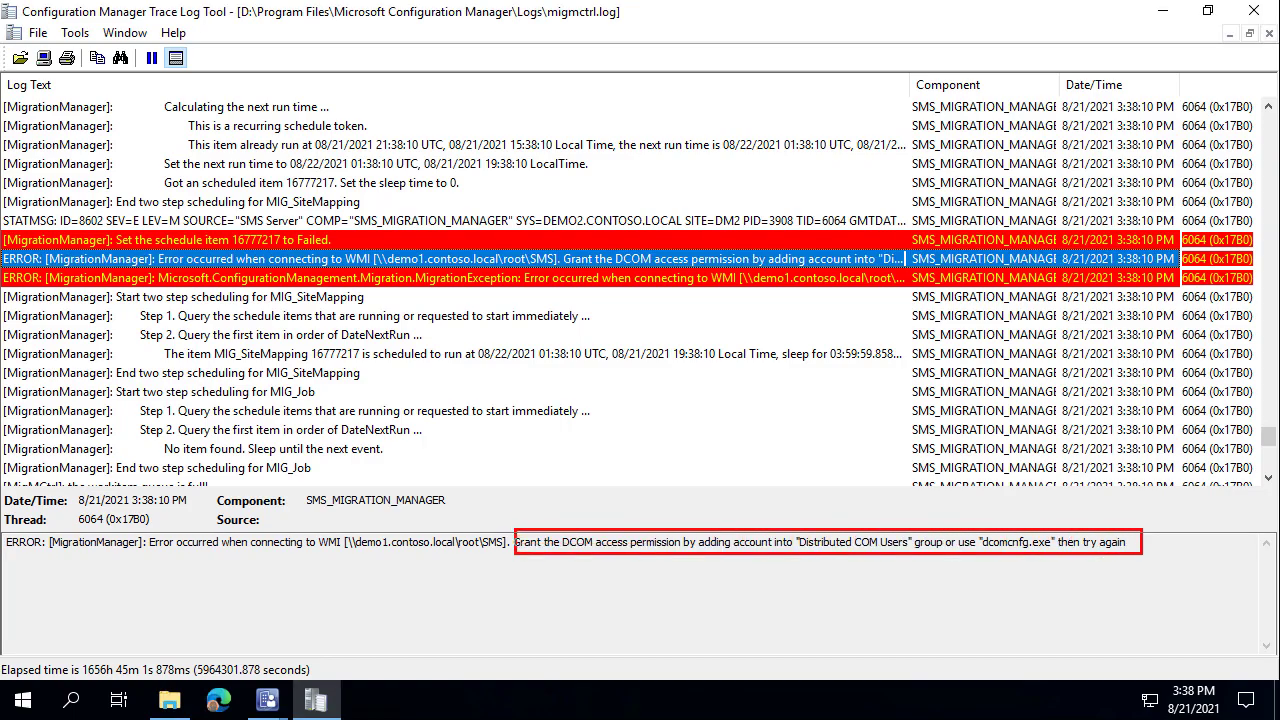
pyautogui.press('Escape')
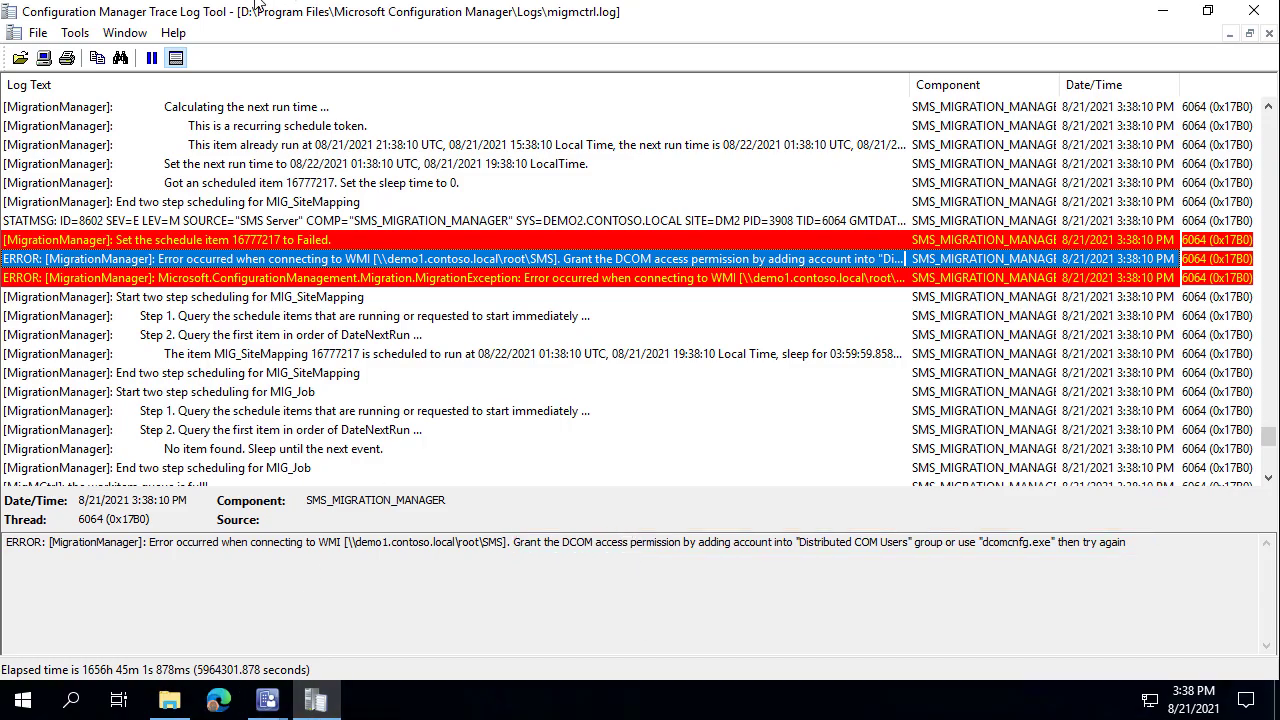
pyautogui.press('super+d')
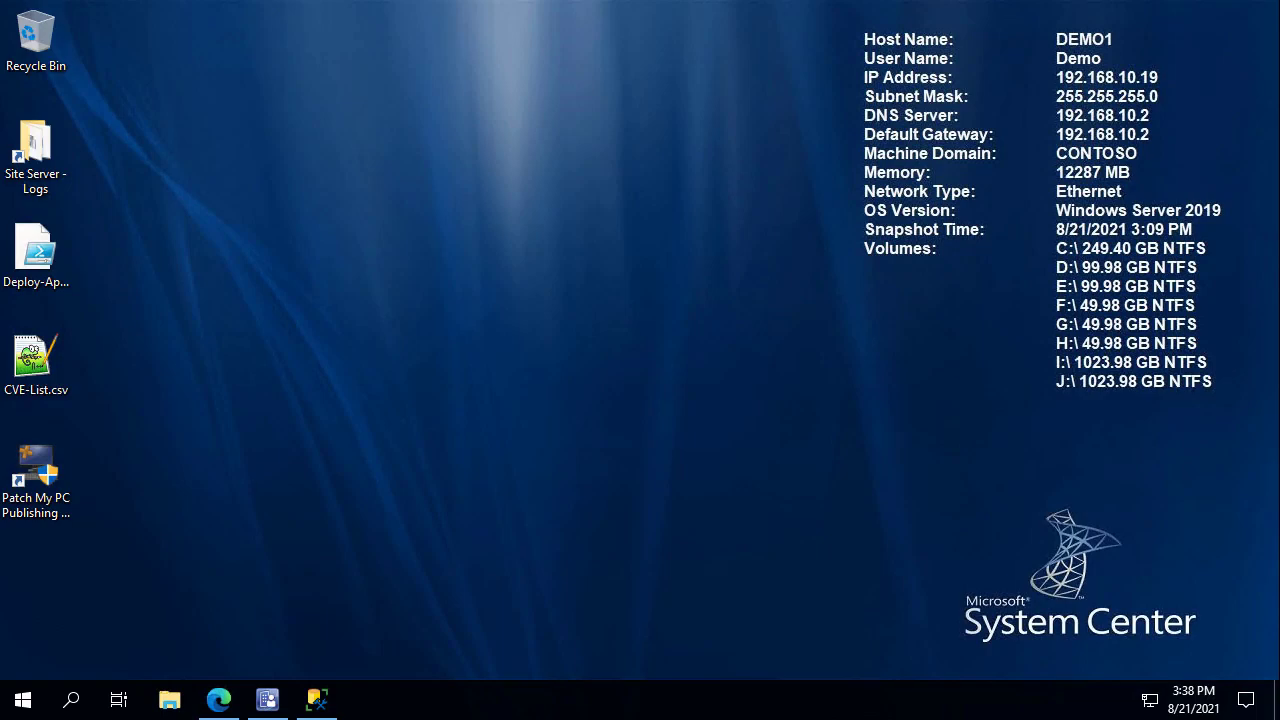
# Bring DEMO1's console forward on Boundary Groups with Demo 1, then switch to the Docs migration page.
pyautogui.moveTo(237, 3)
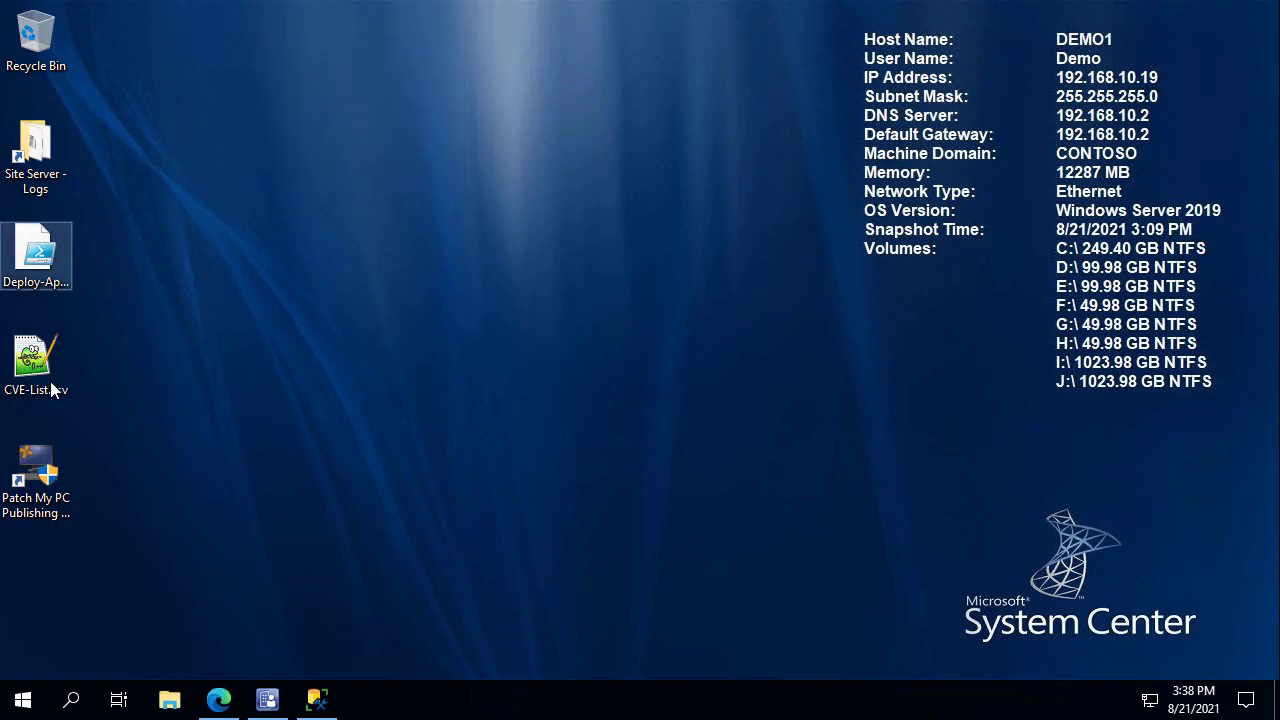
pyautogui.moveTo(270, 702)
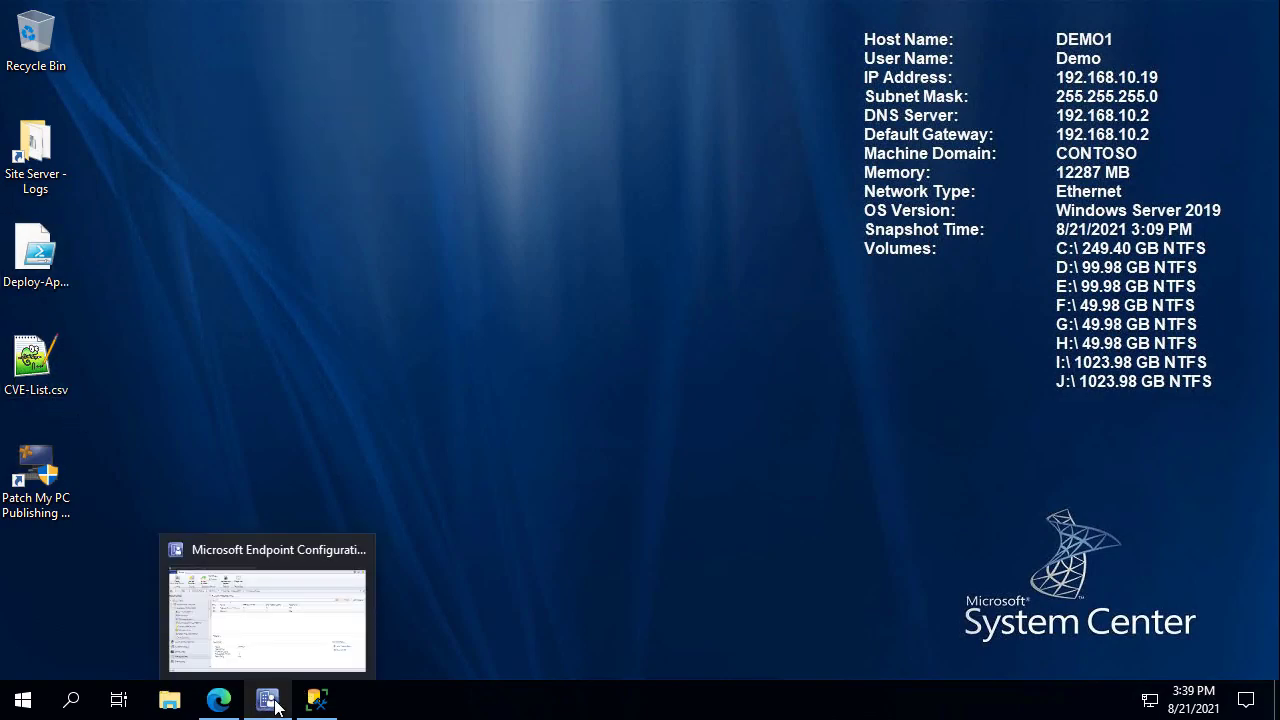
pyautogui.click(325, 647)
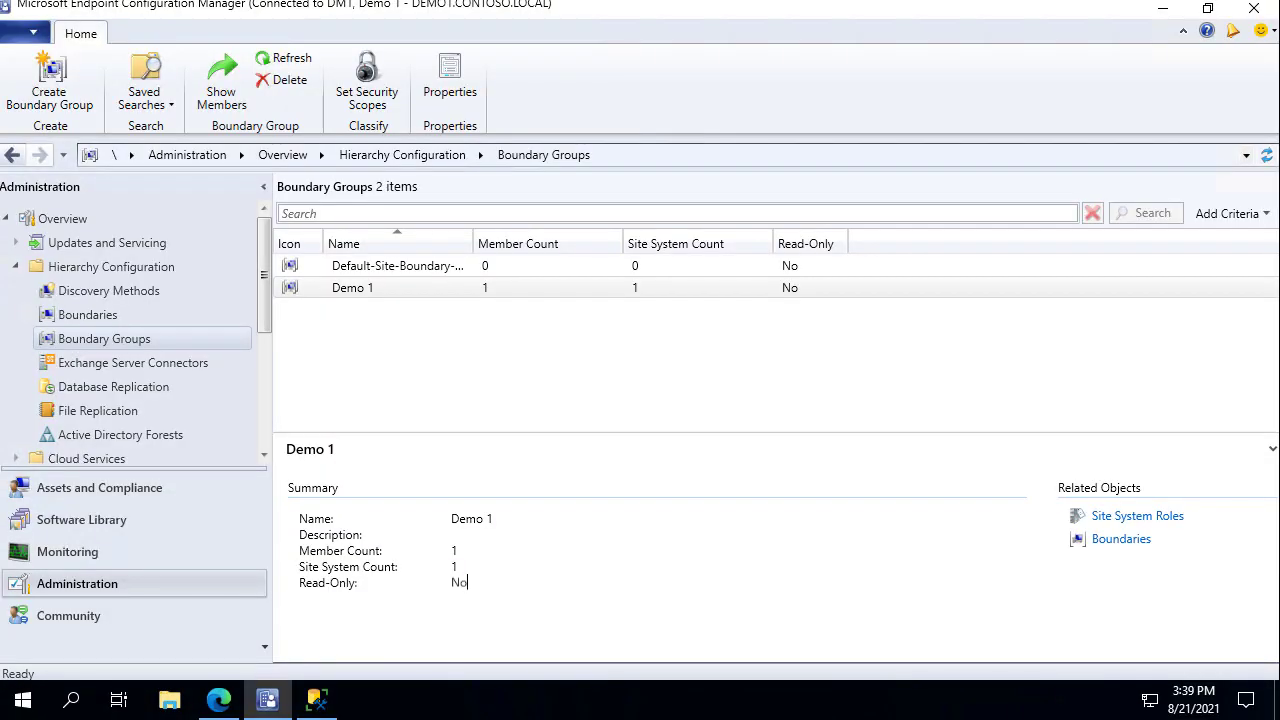
pyautogui.click(220, 701)
# Load the Migration prerequisites #BKMK_Required section showing the Infrastructure Administrator requirement.
pyautogui.hotkey('ctrl', 't')
pyautogui.hotkey('ctrl', 'v')
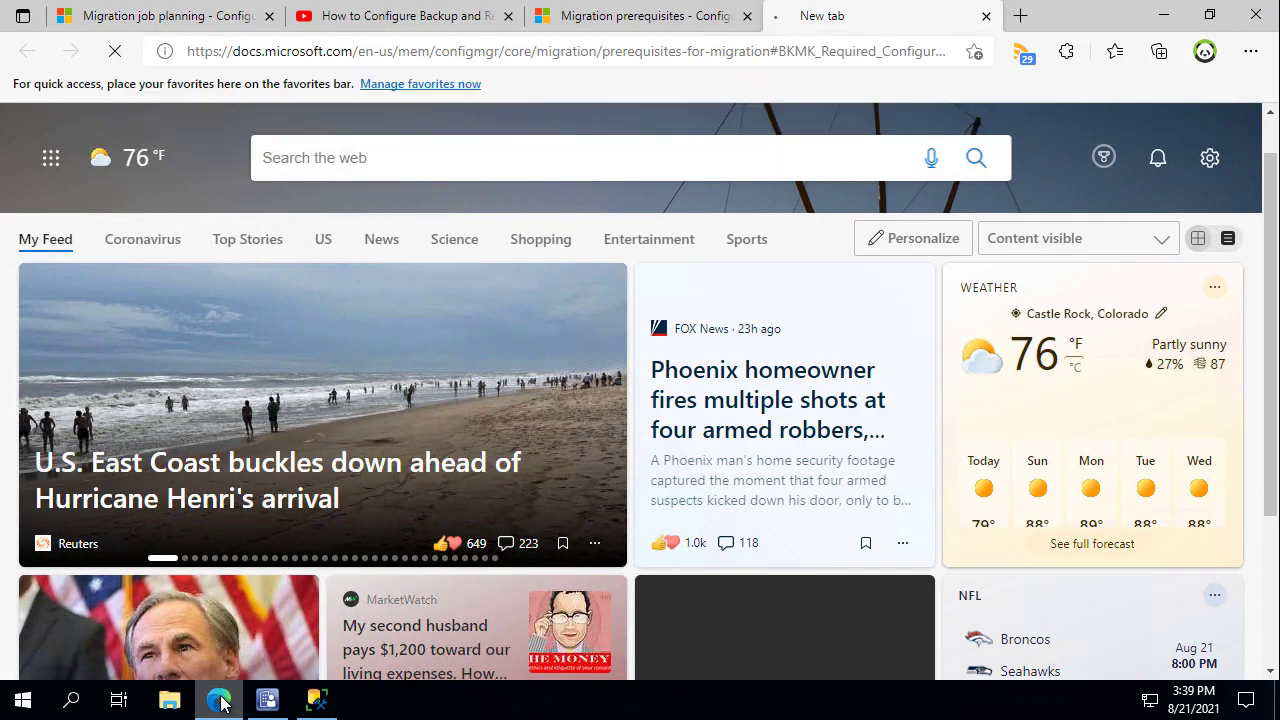
pyautogui.press('Return')
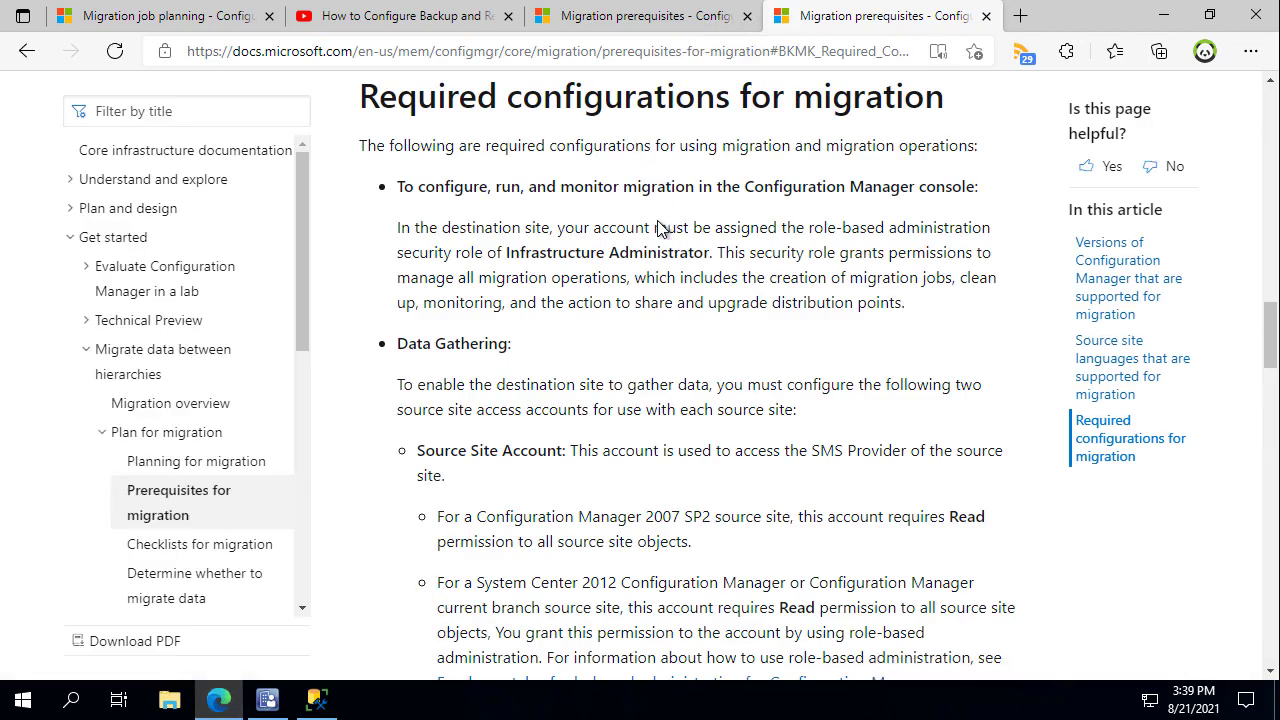
pyautogui.scroll(-1, 668, 280)
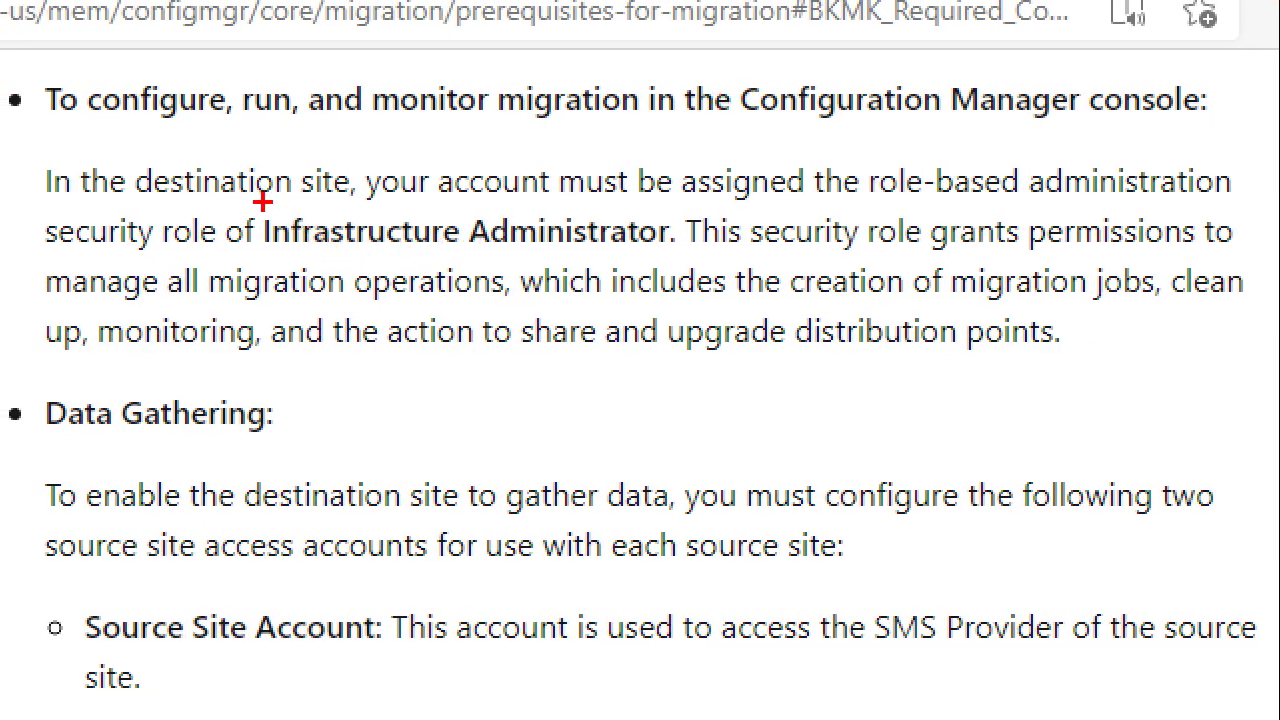
pyautogui.moveTo(258, 206)
pyautogui.mouseDown()
pyautogui.moveTo(600, 260)
pyautogui.moveTo(674, 265)
pyautogui.moveTo(681, 250)
pyautogui.mouseUp()
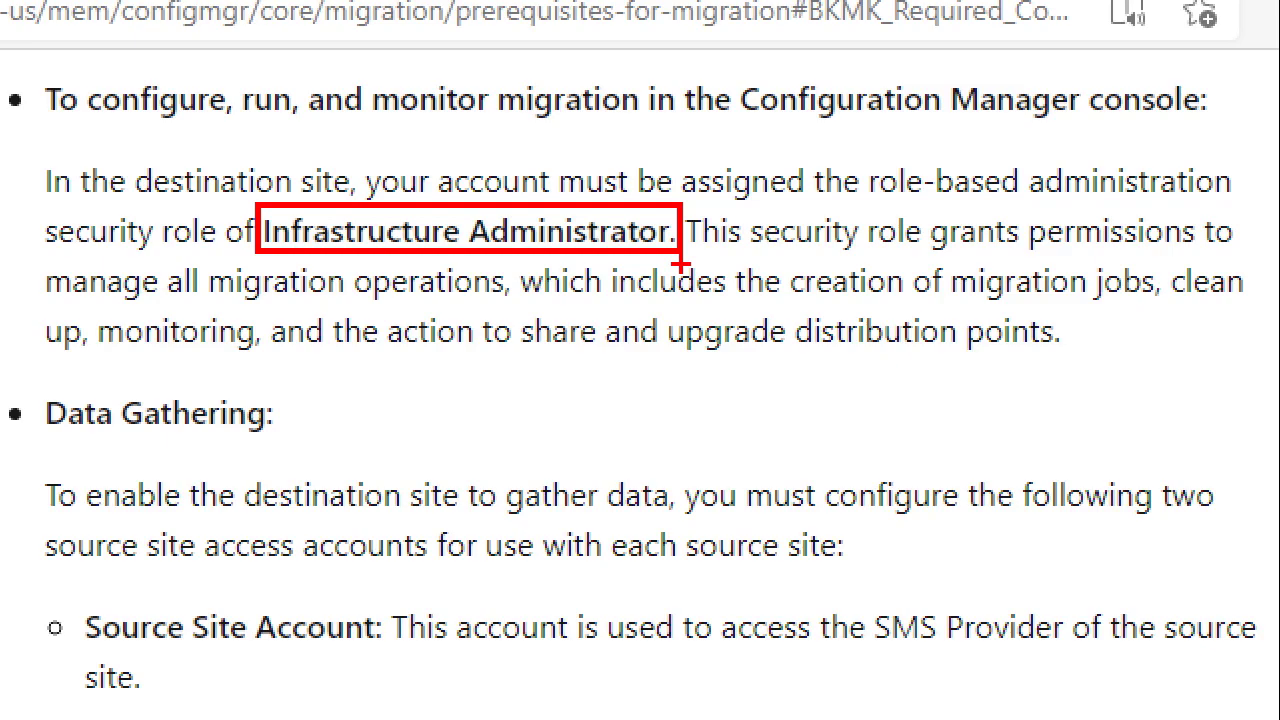
pyautogui.press('Escape')
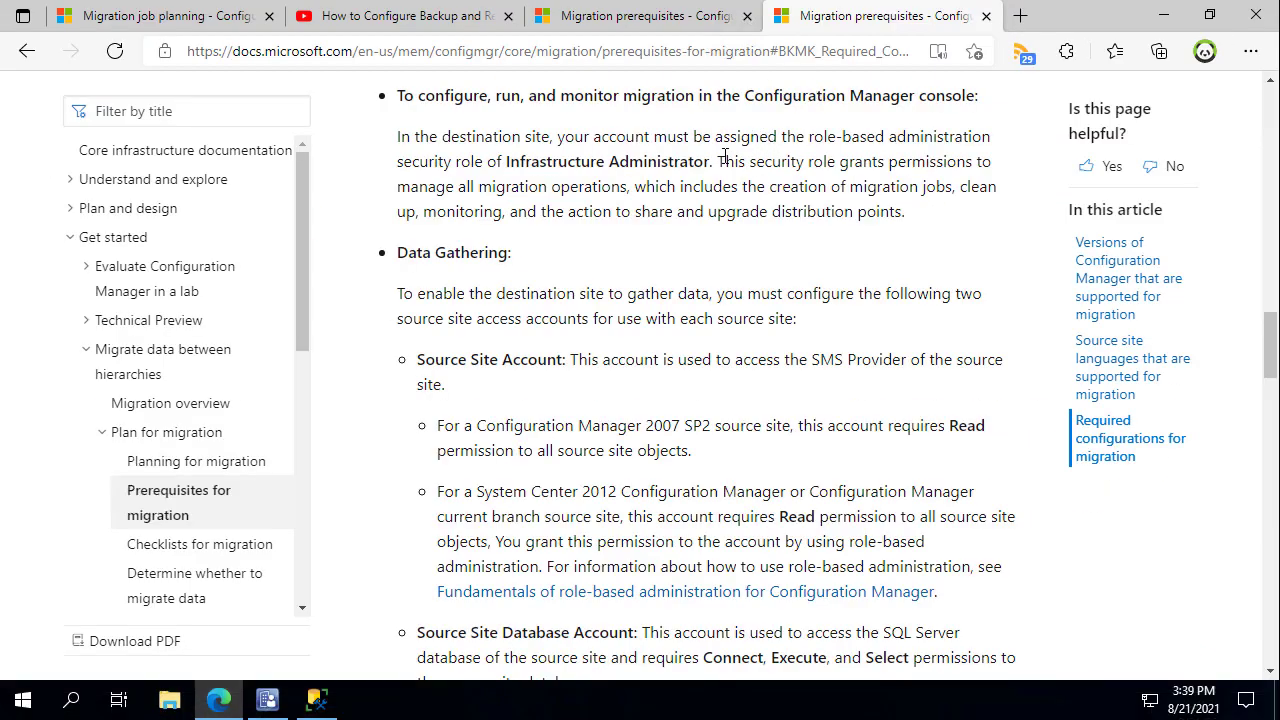
# Show the Security > Administrative Users list with a wider Account Name column.
pyautogui.click(267, 700)
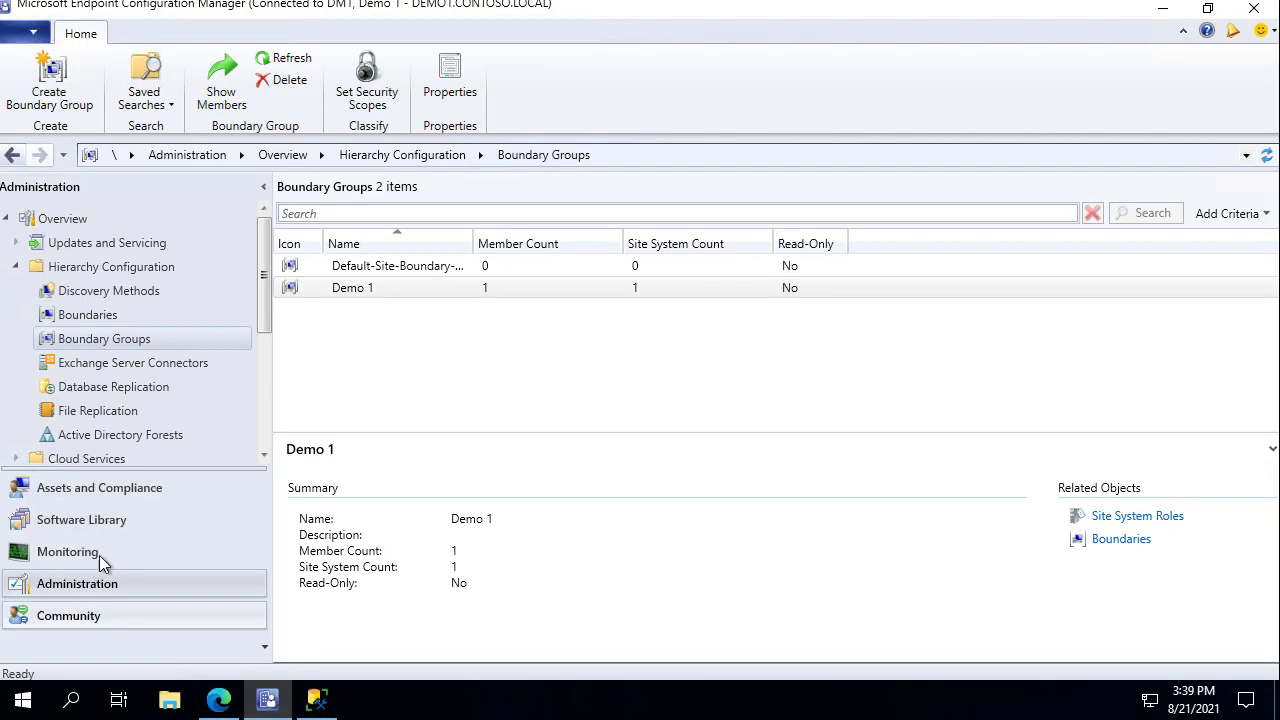
pyautogui.scroll(-3, 147, 376)
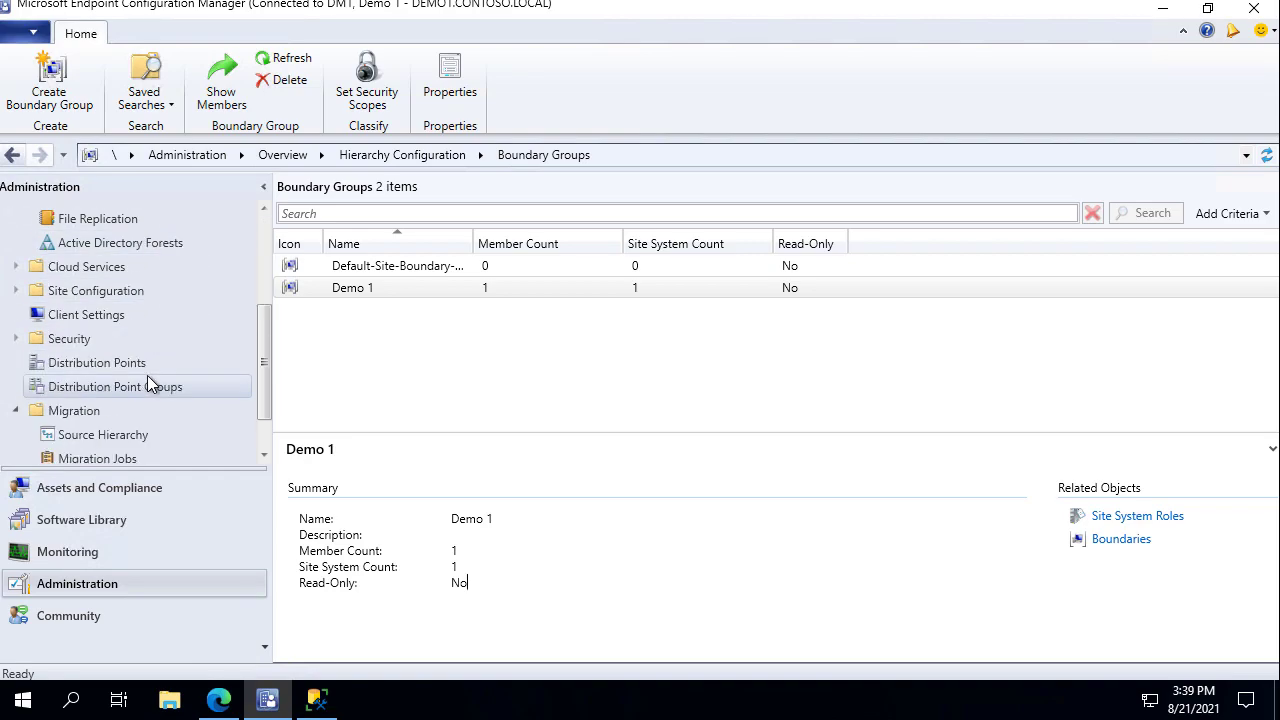
pyautogui.click(84, 336)
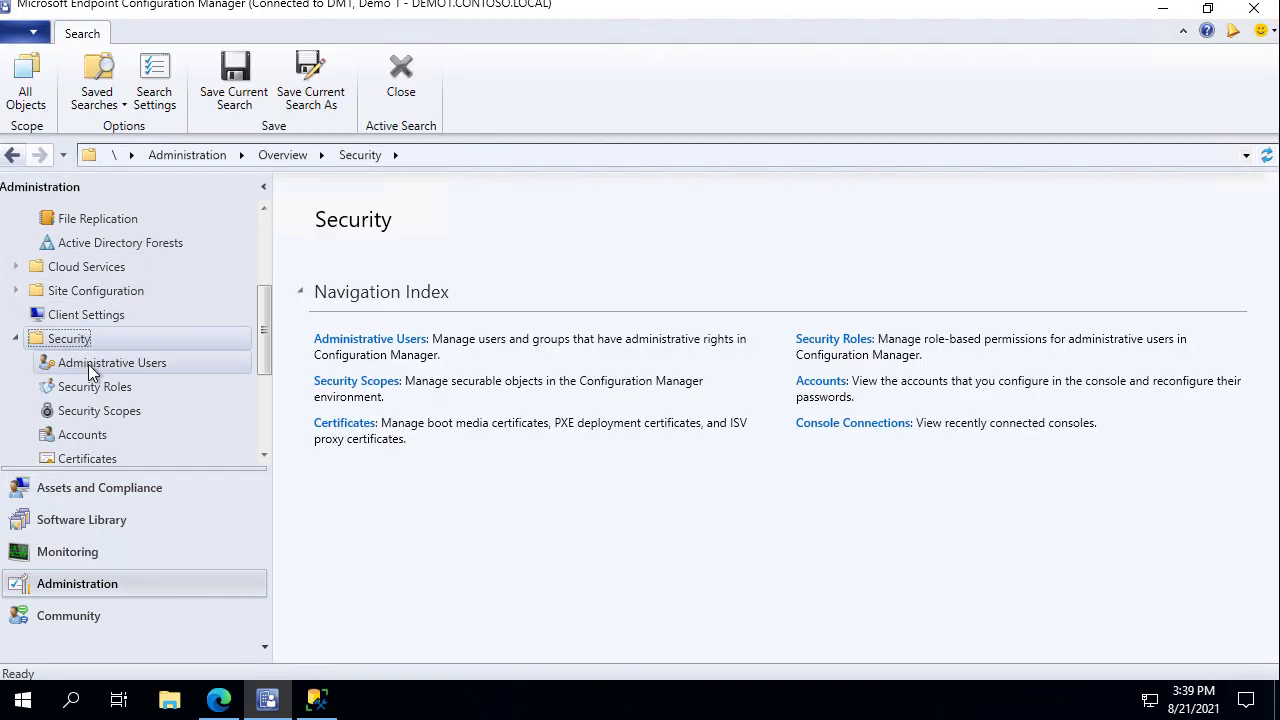
pyautogui.click(90, 368)
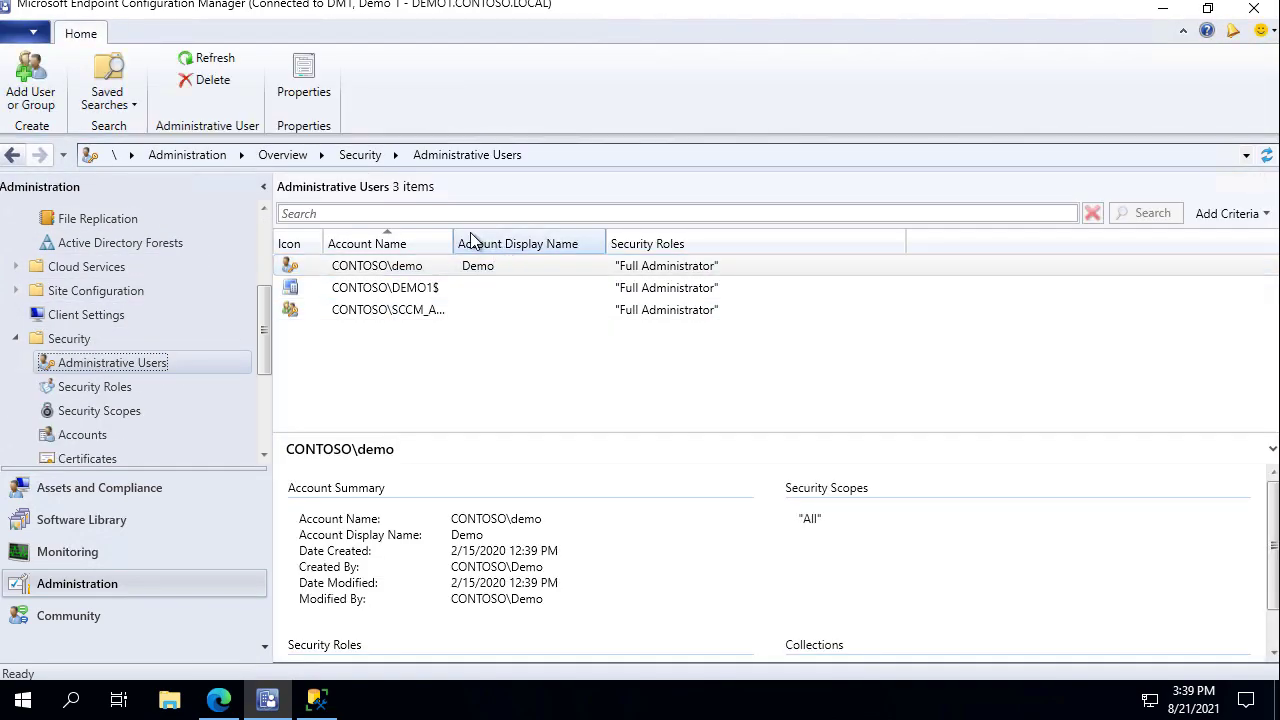
pyautogui.moveTo(453, 231); pyautogui.dragTo(533, 238)
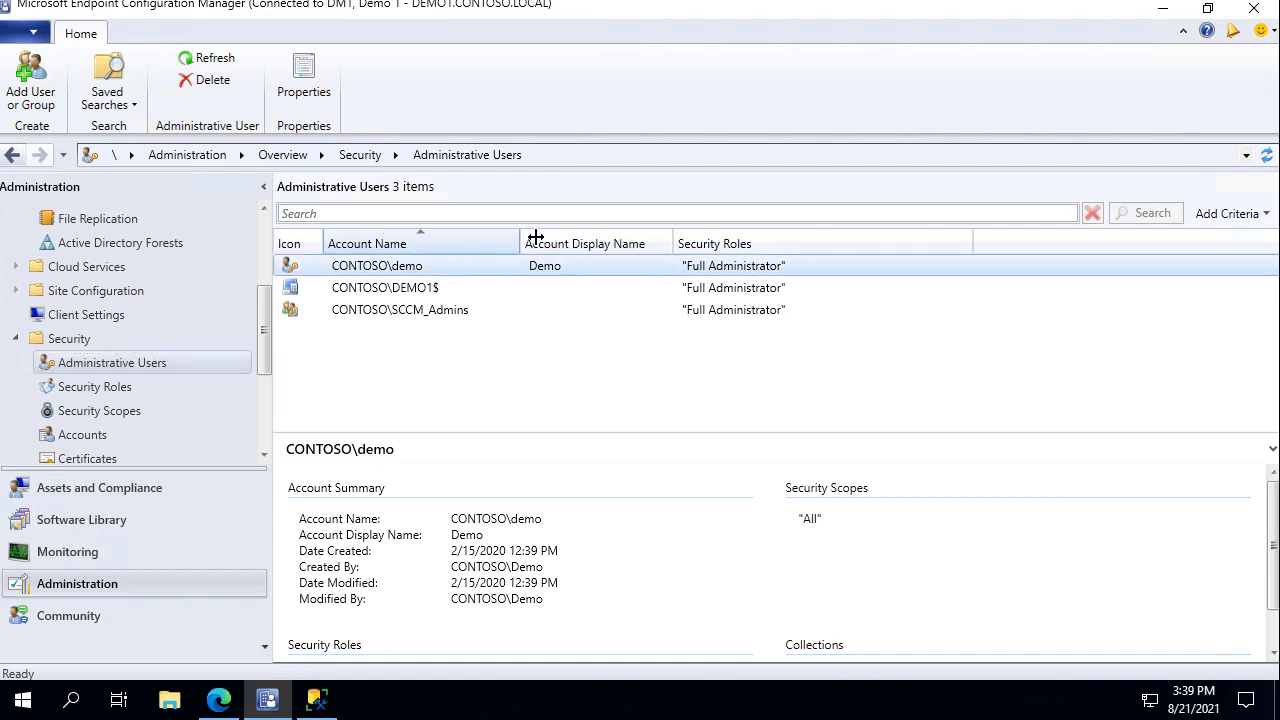
# Add an administrative user, searching Computers for DEMO and picking the DEMO2 account.
pyautogui.rightClick(414, 384)
pyautogui.click(357, 388)
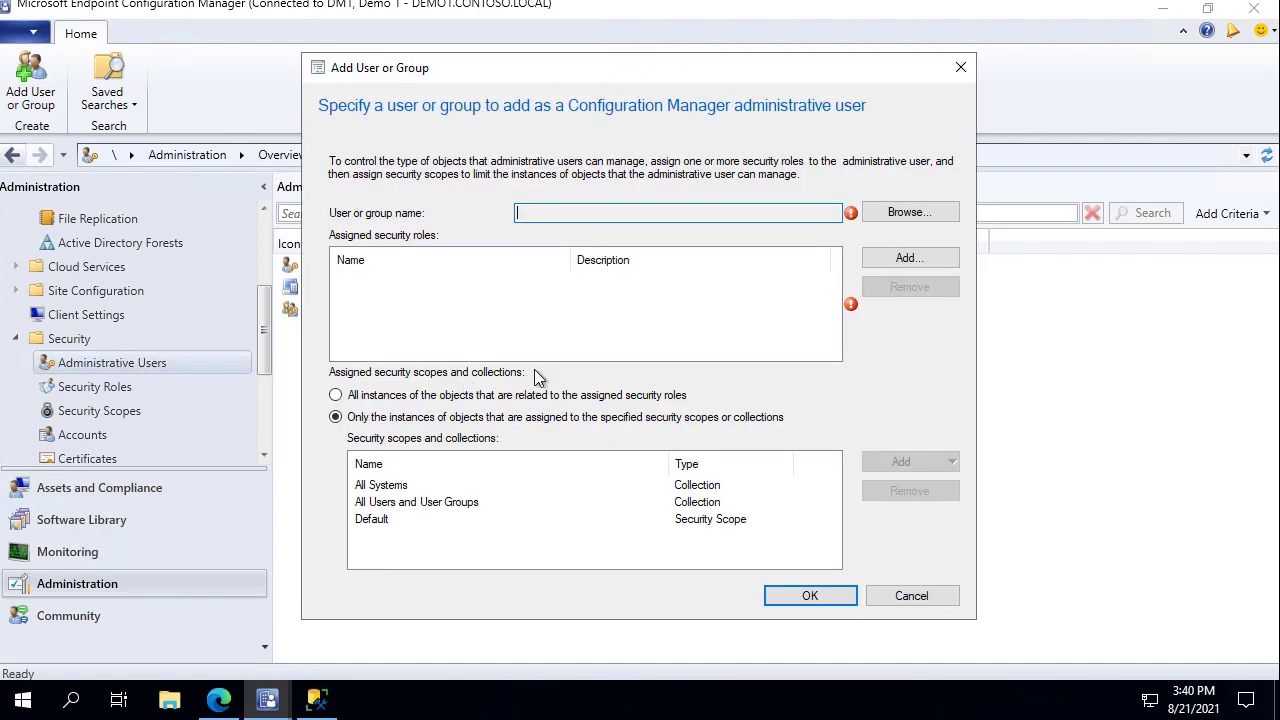
pyautogui.click(918, 219)
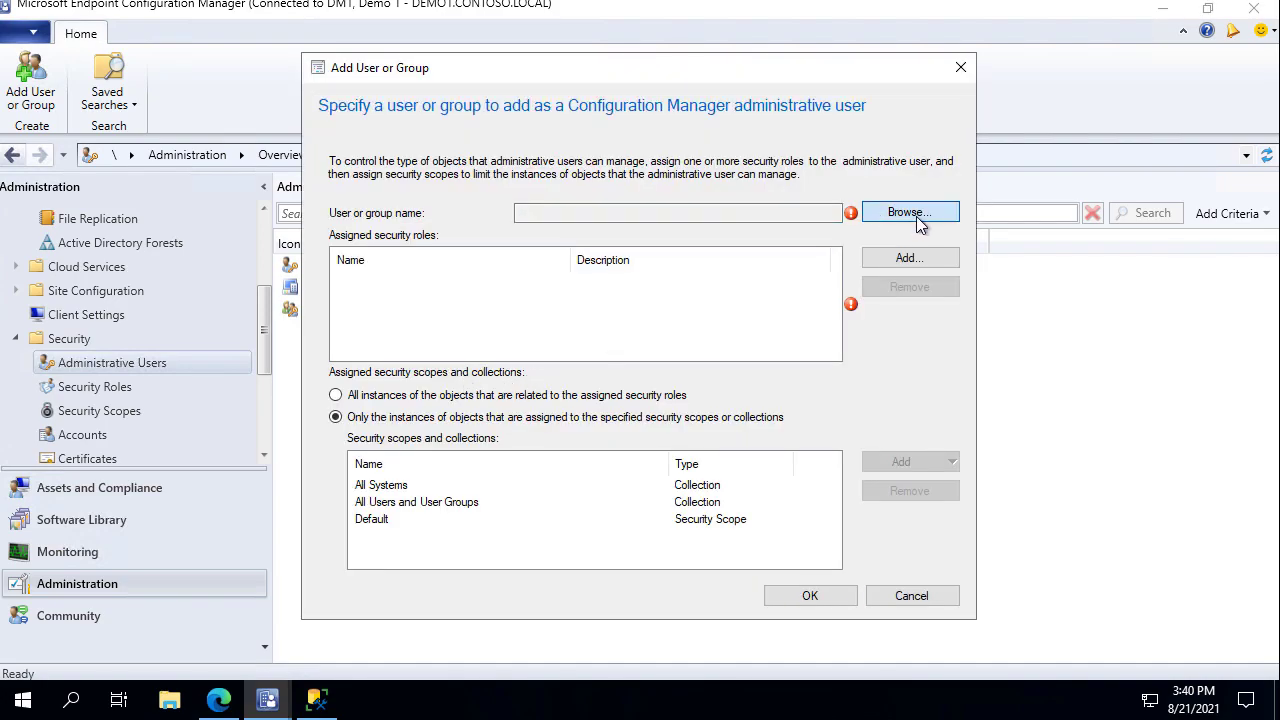
pyautogui.click(718, 156)
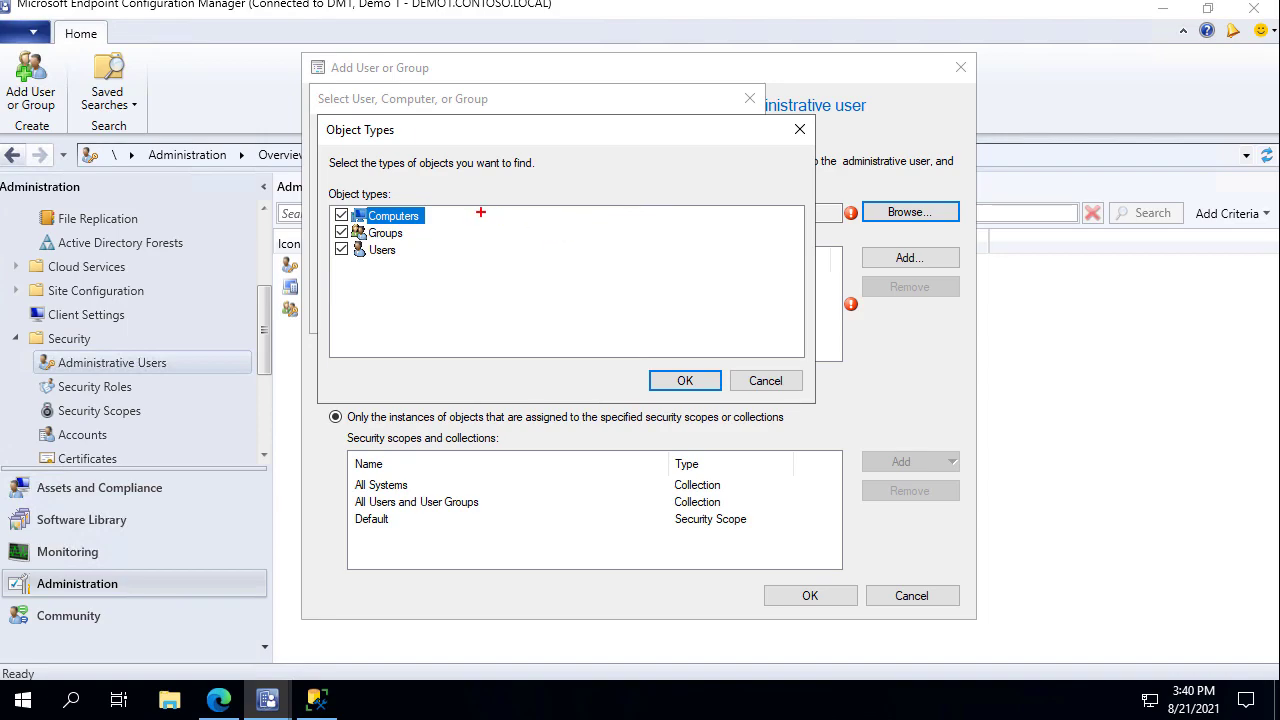
pyautogui.moveTo(456, 215); pyautogui.dragTo(502, 207)
pyautogui.press('Escape')
pyautogui.click(680, 379)
pyautogui.write('DEMO2')
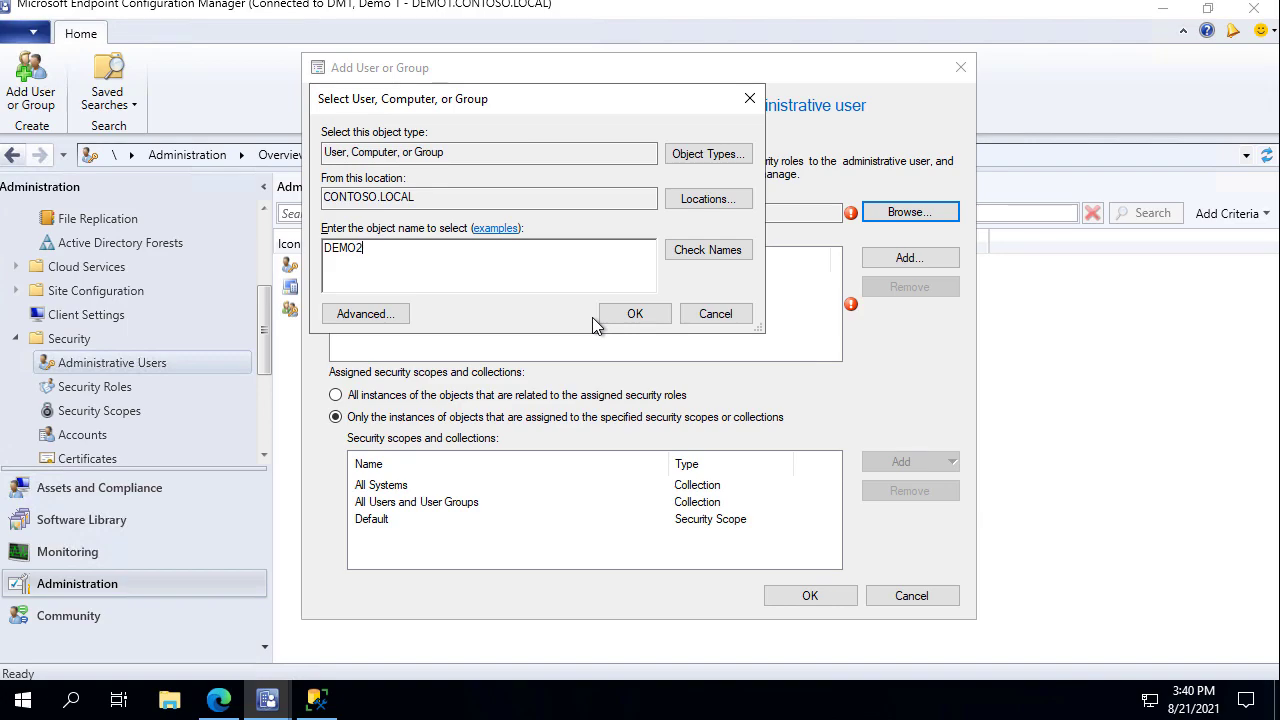
pyautogui.click(600, 320)
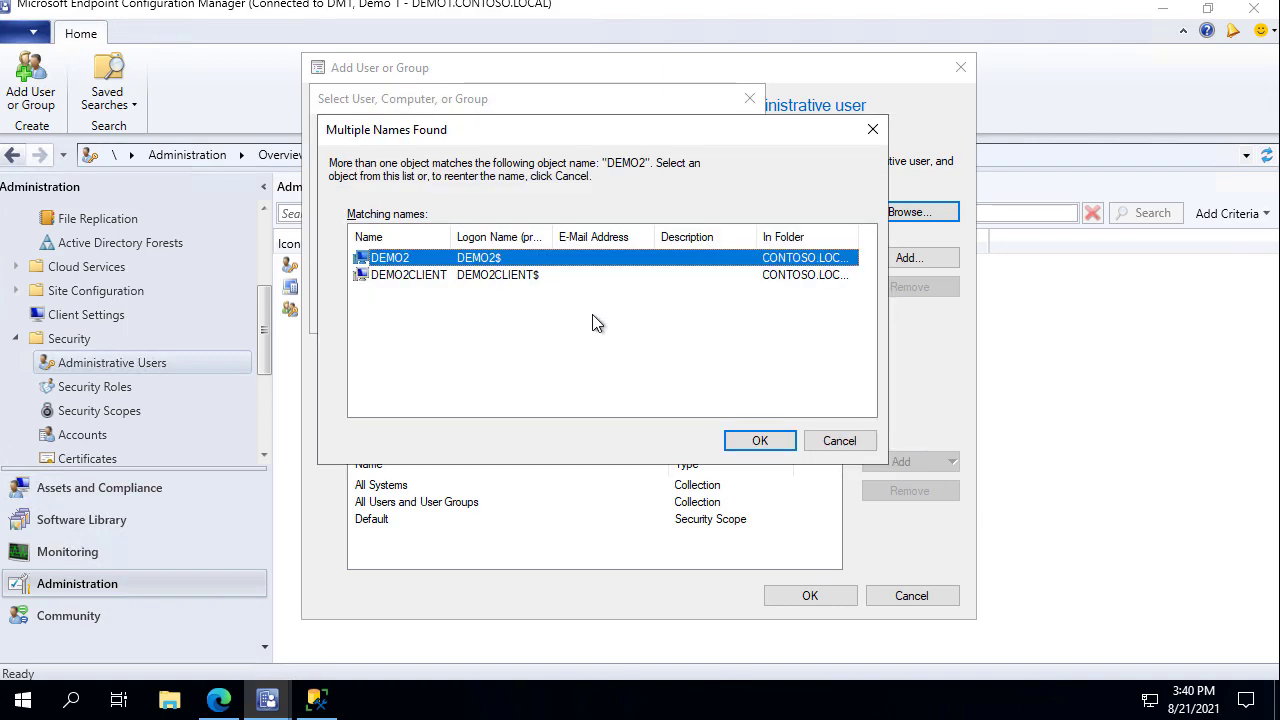
pyautogui.doubleClick(497, 262)
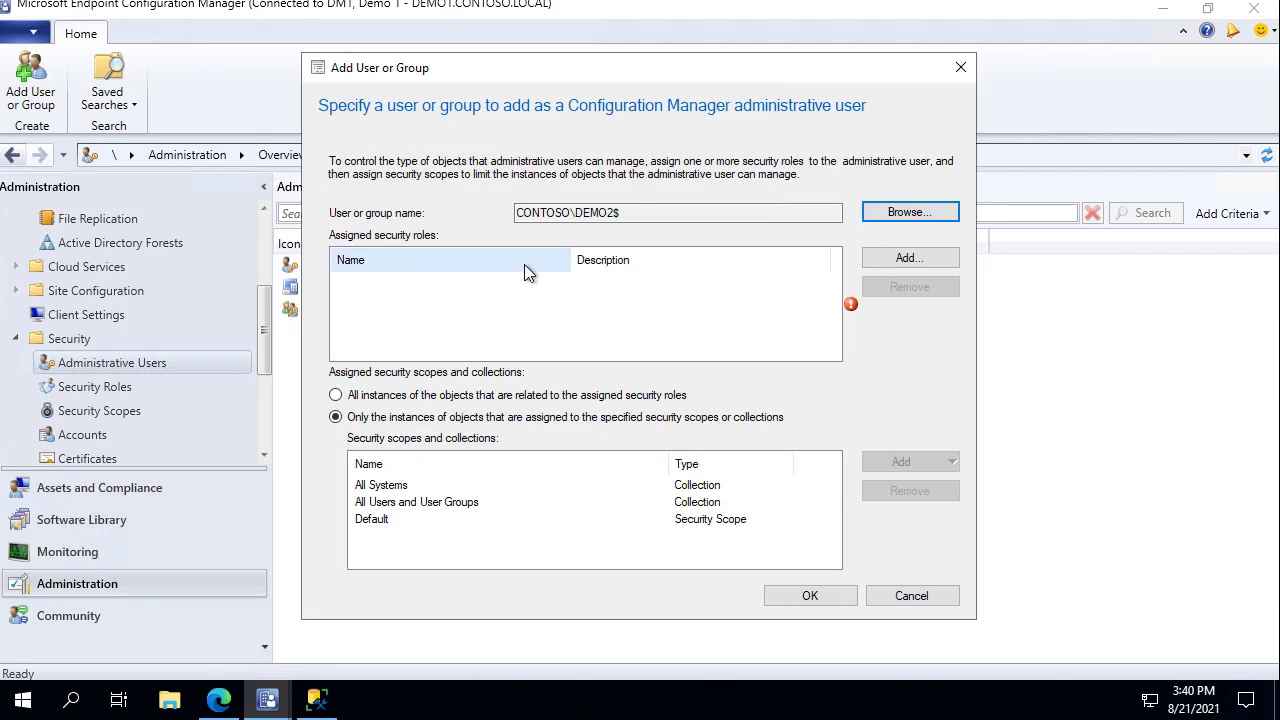
# Give DEMO2$ the Infrastructure Administrator role for all instances and save the user.
pyautogui.click(910, 262)
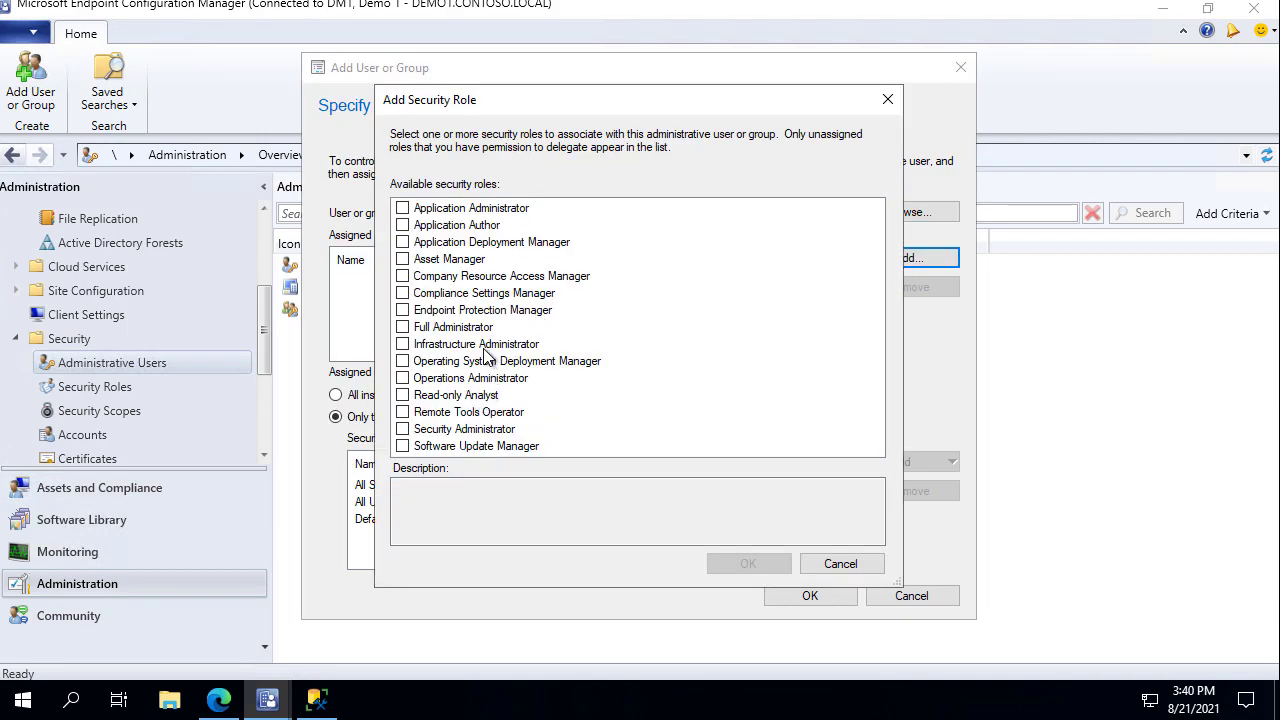
pyautogui.click(406, 346)
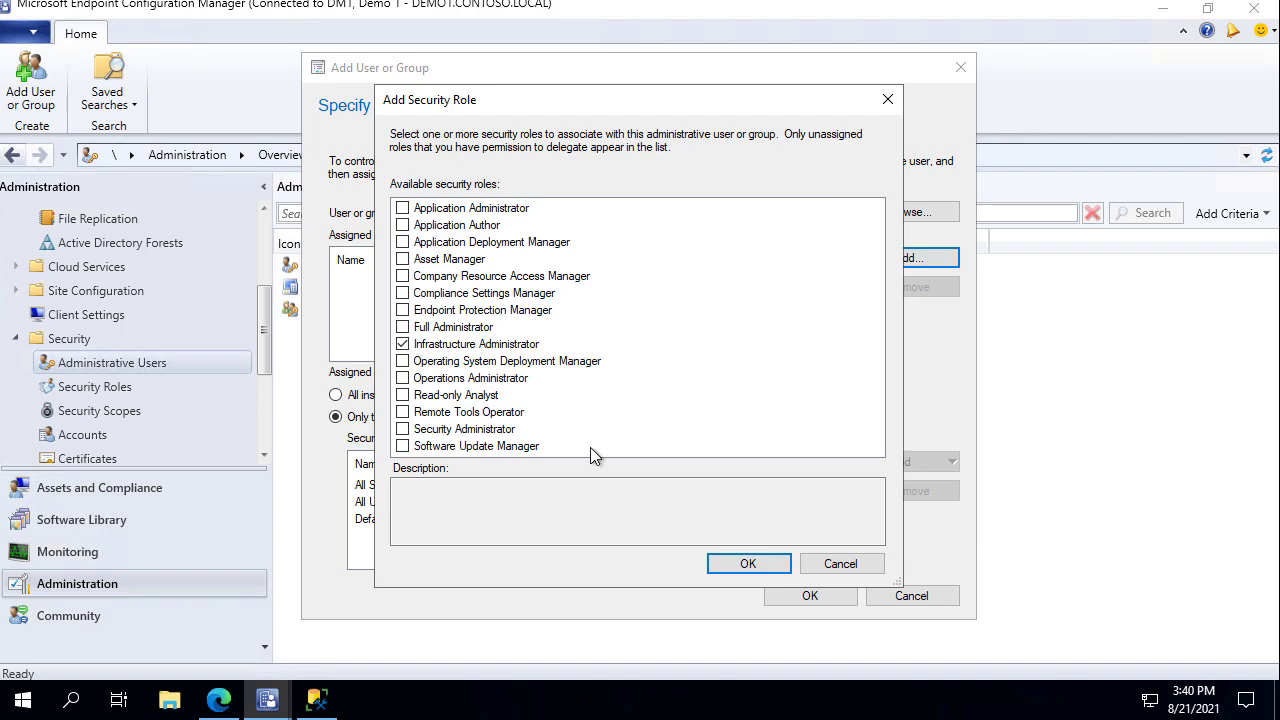
pyautogui.click(746, 563)
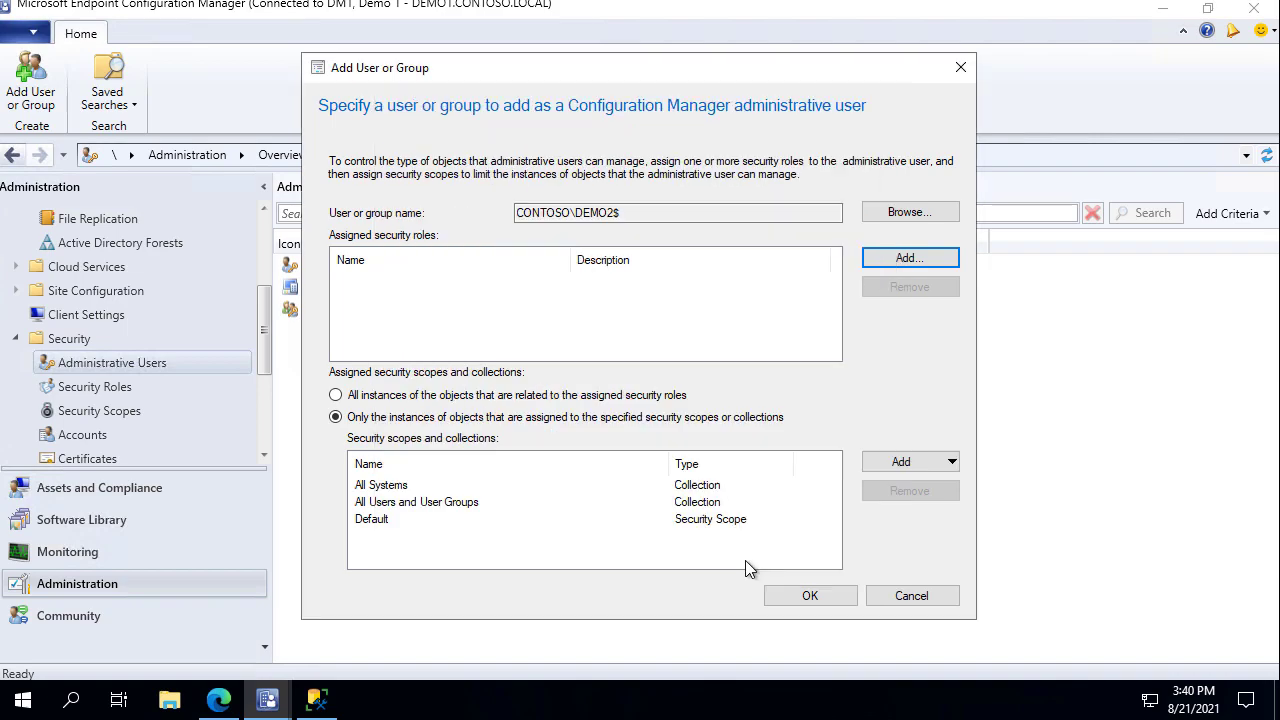
pyautogui.click(476, 397)
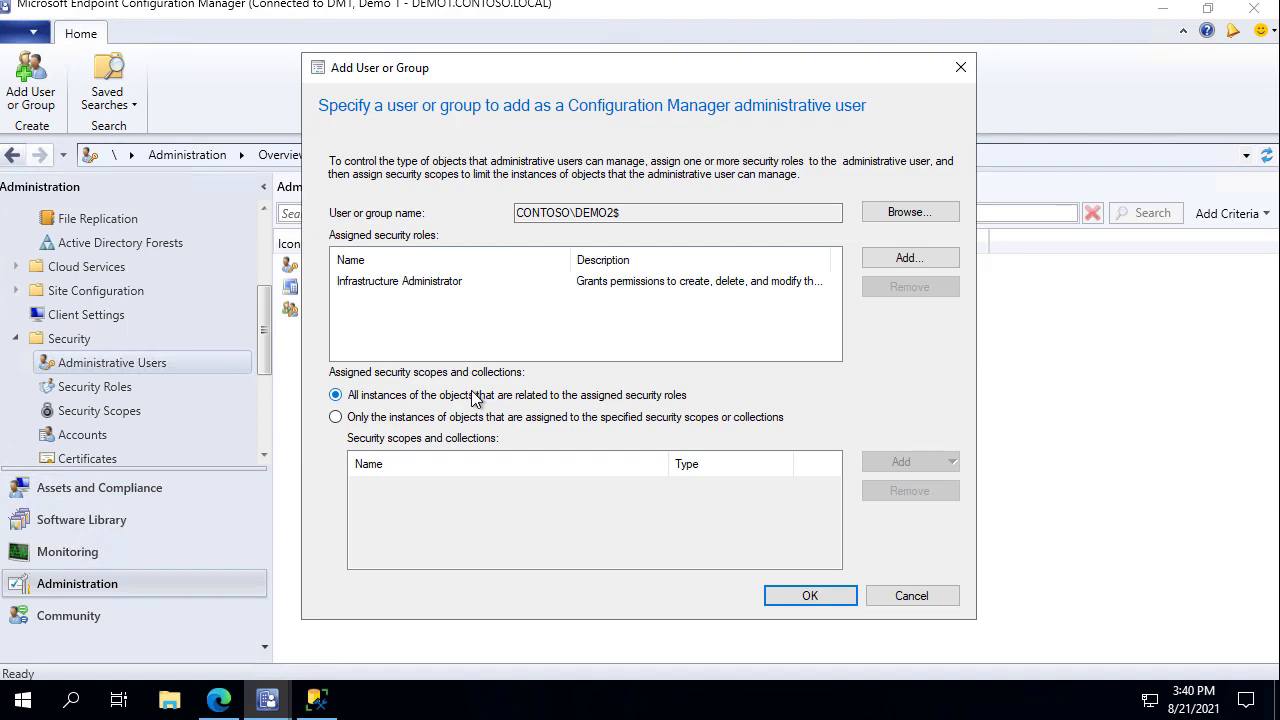
pyautogui.click(818, 596)
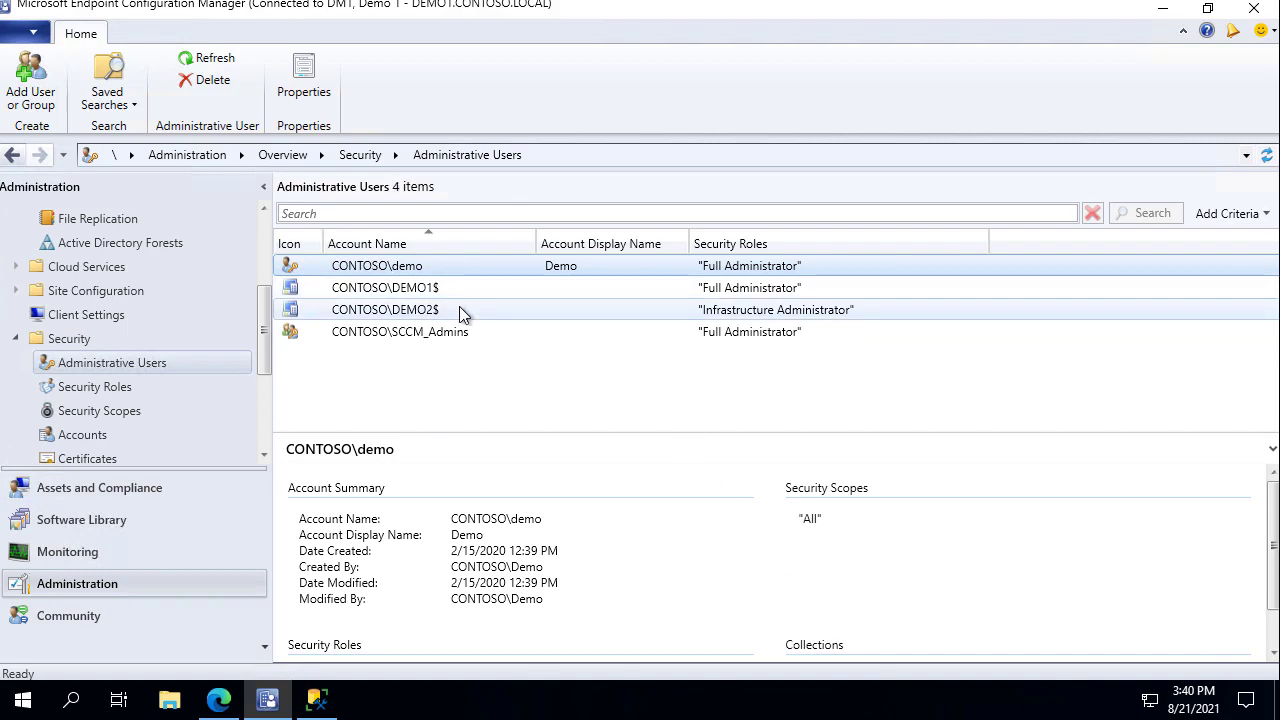
pyautogui.click(460, 309)
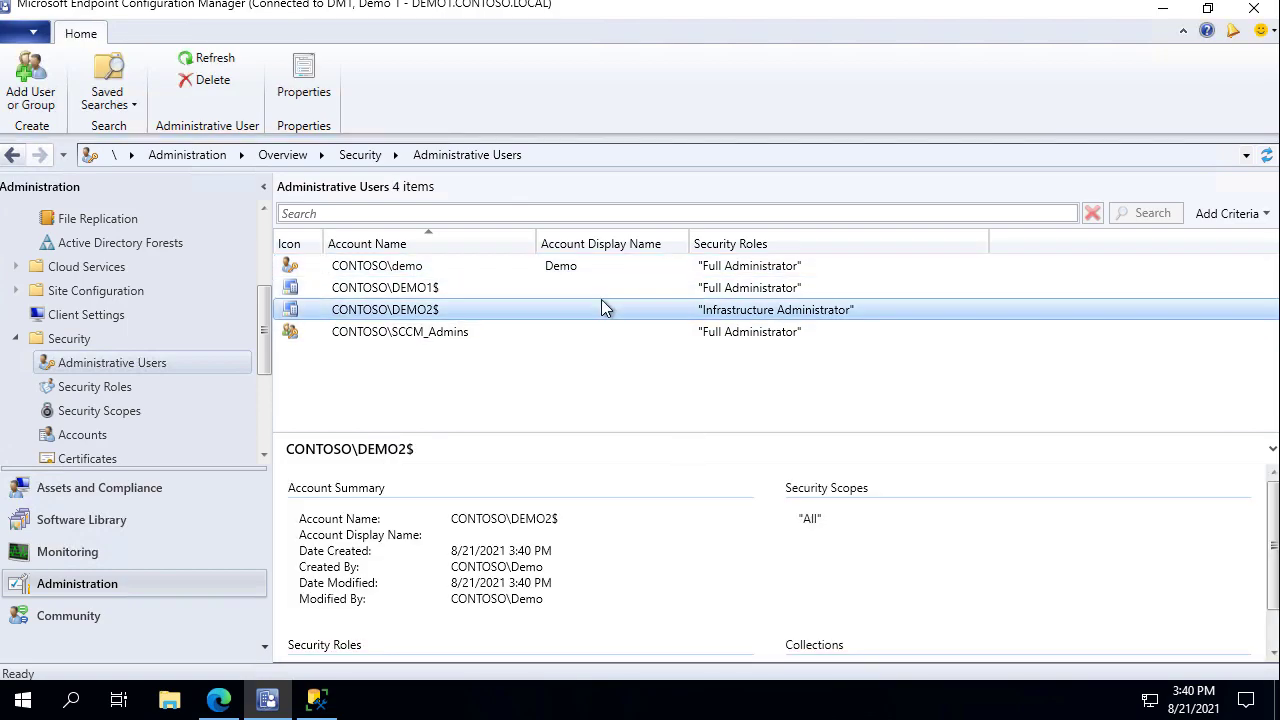
pyautogui.click(360, 2)
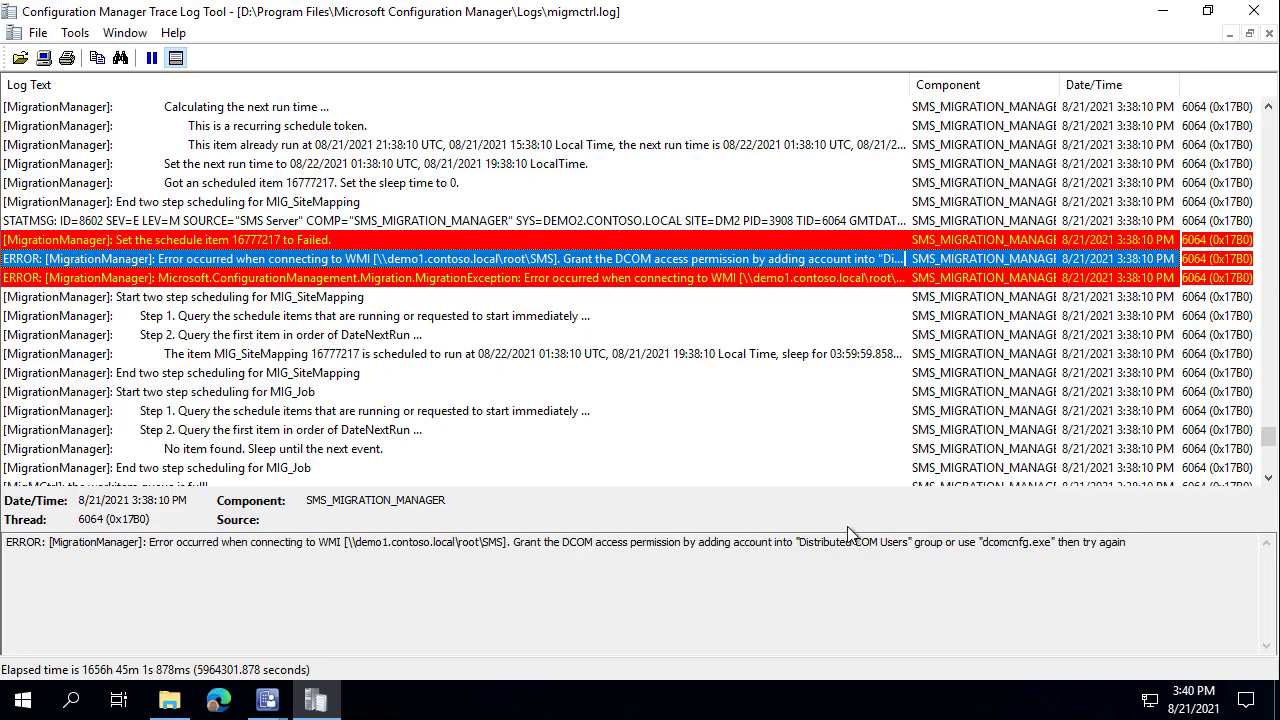
# Clear the WMI data-gathering error and status window, then go back to Source Hierarchy.
pyautogui.moveTo(281, 708)
pyautogui.click(357, 625)
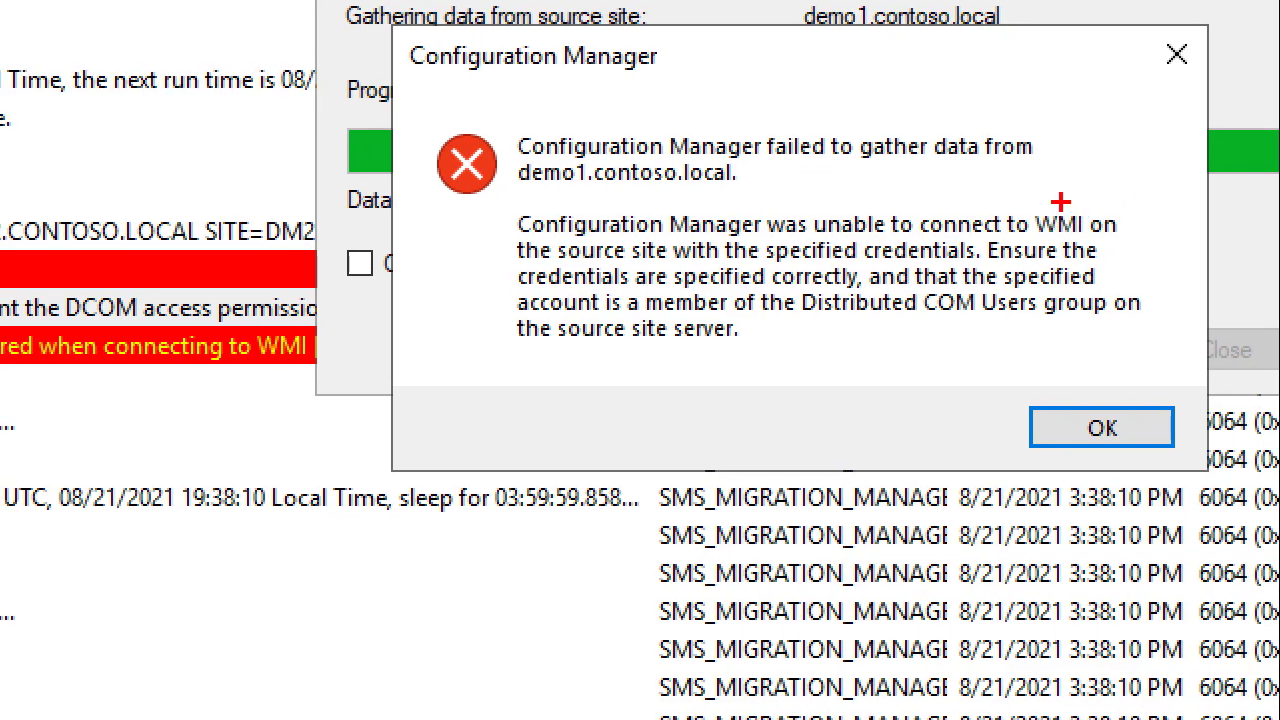
pyautogui.moveTo(1058, 200); pyautogui.dragTo(1121, 100)
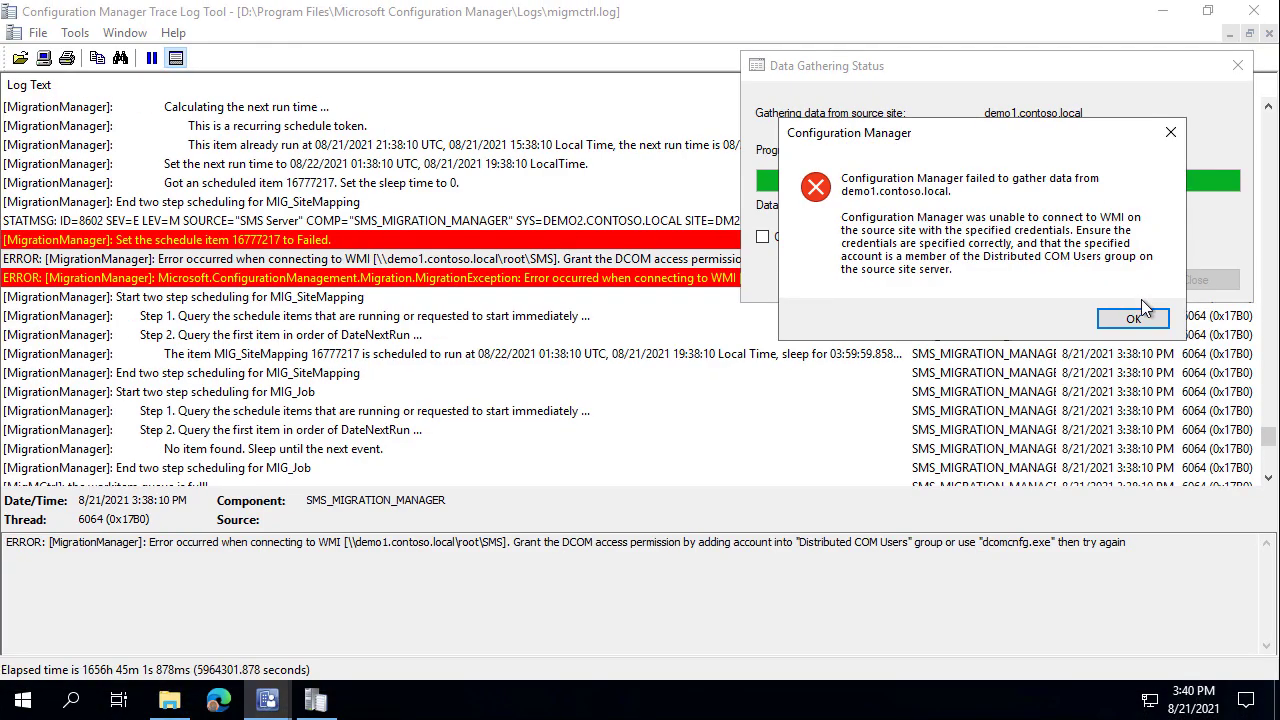
pyautogui.click(1102, 428)
pyautogui.click(1190, 280)
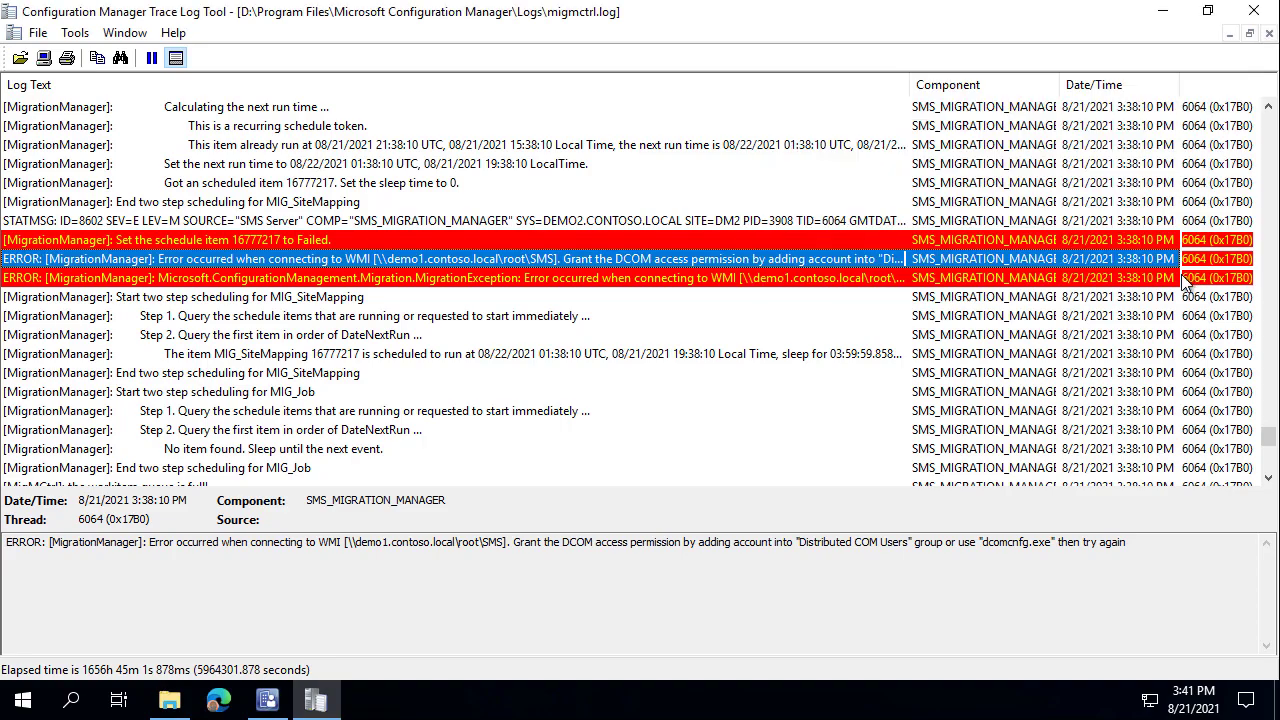
pyautogui.click(280, 704)
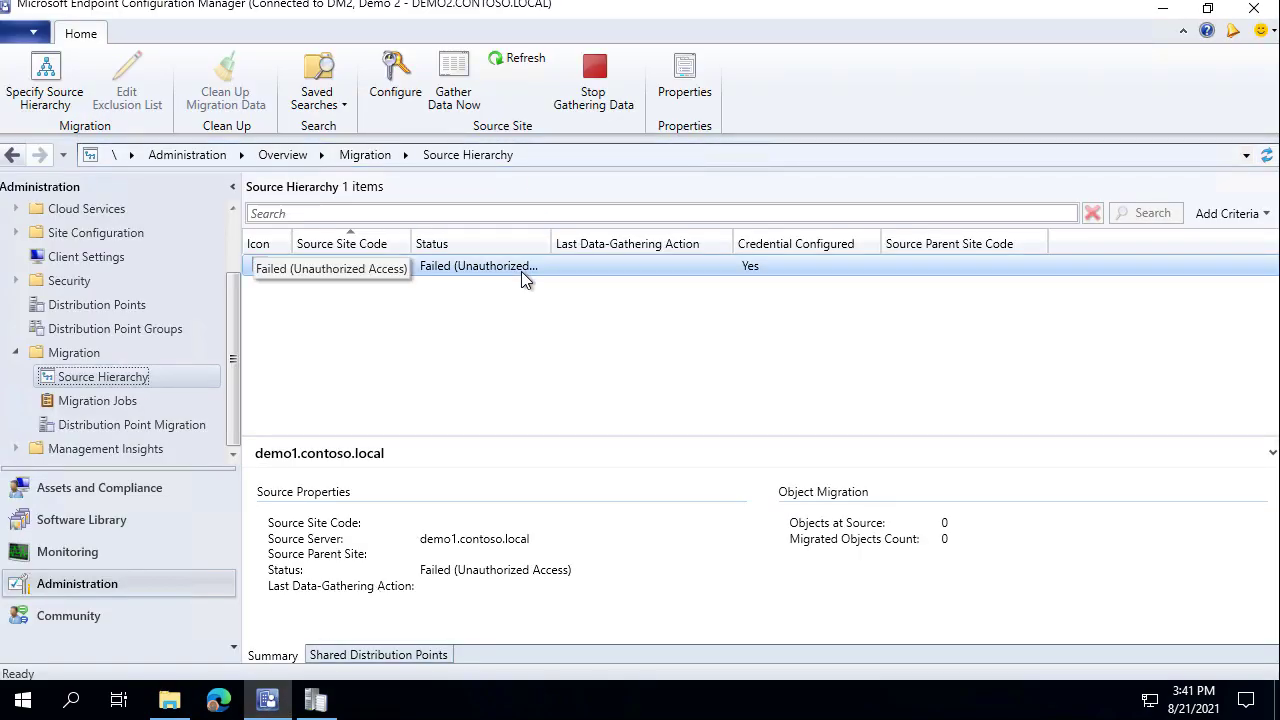
# Rerun data gathering for the demo1 source site and check migmctrl.log.
pyautogui.click(453, 268)
pyautogui.click(455, 85)
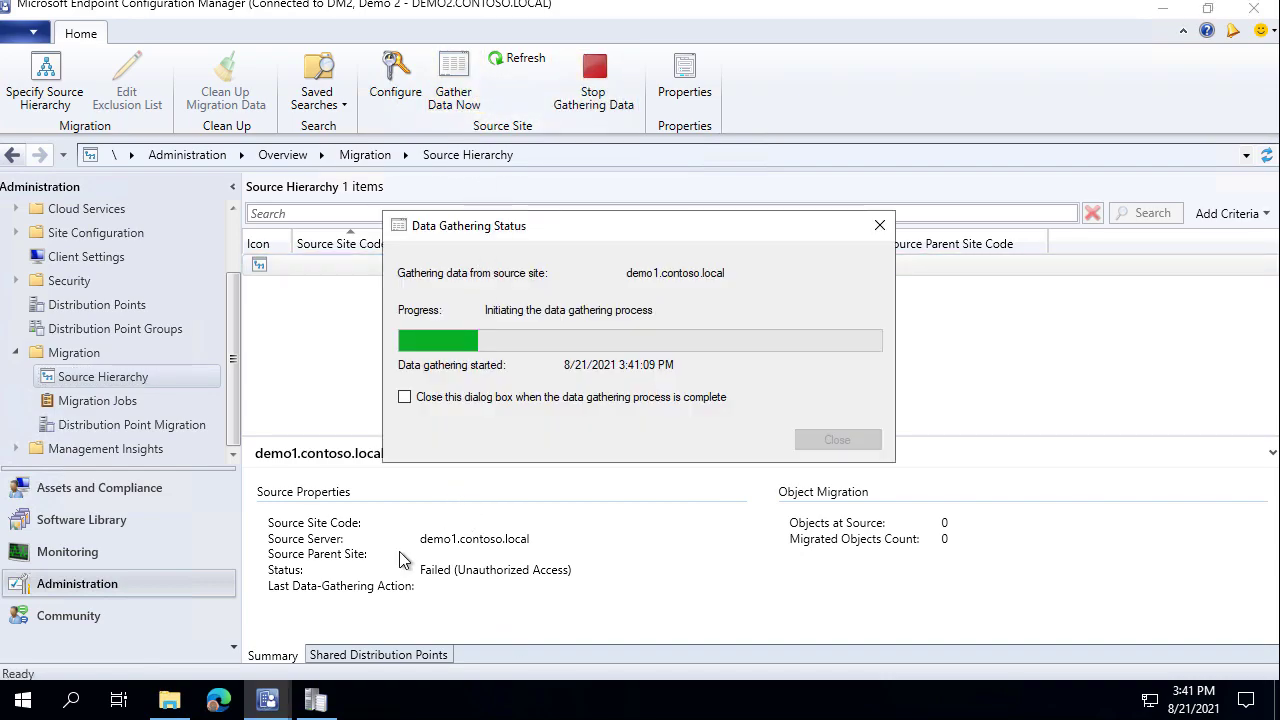
pyautogui.click(316, 700)
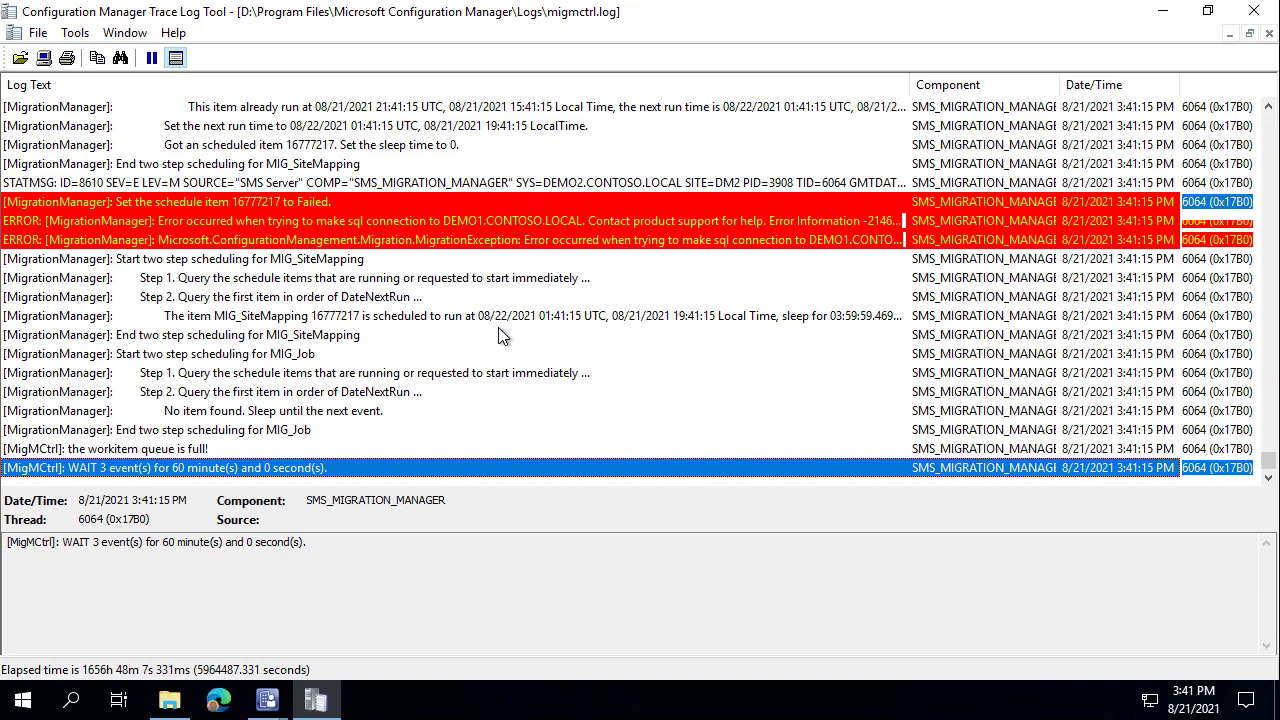
# Dismiss the new failure, close the status window, and read the DEMO2$ SQL login error.
pyautogui.click(267, 700)
pyautogui.click(341, 664)
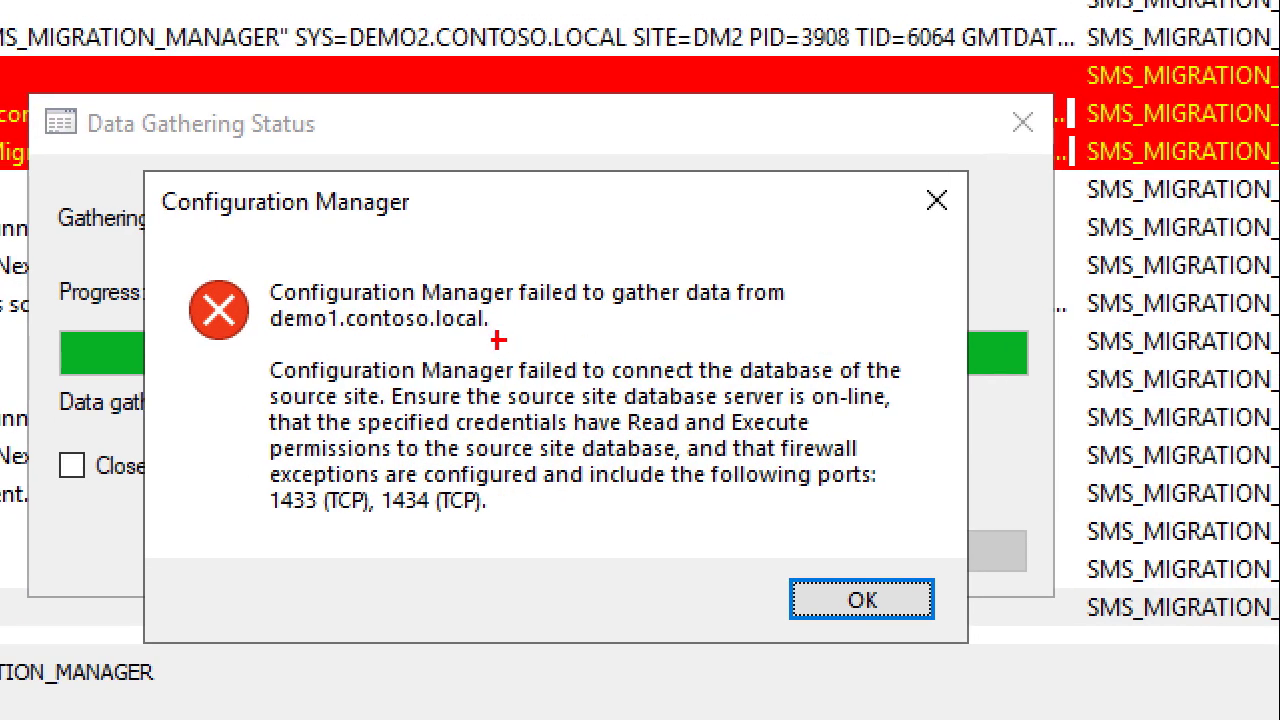
pyautogui.moveTo(252, 345)
pyautogui.mouseDown()
pyautogui.moveTo(752, 540)
pyautogui.moveTo(918, 560)
pyautogui.mouseUp()
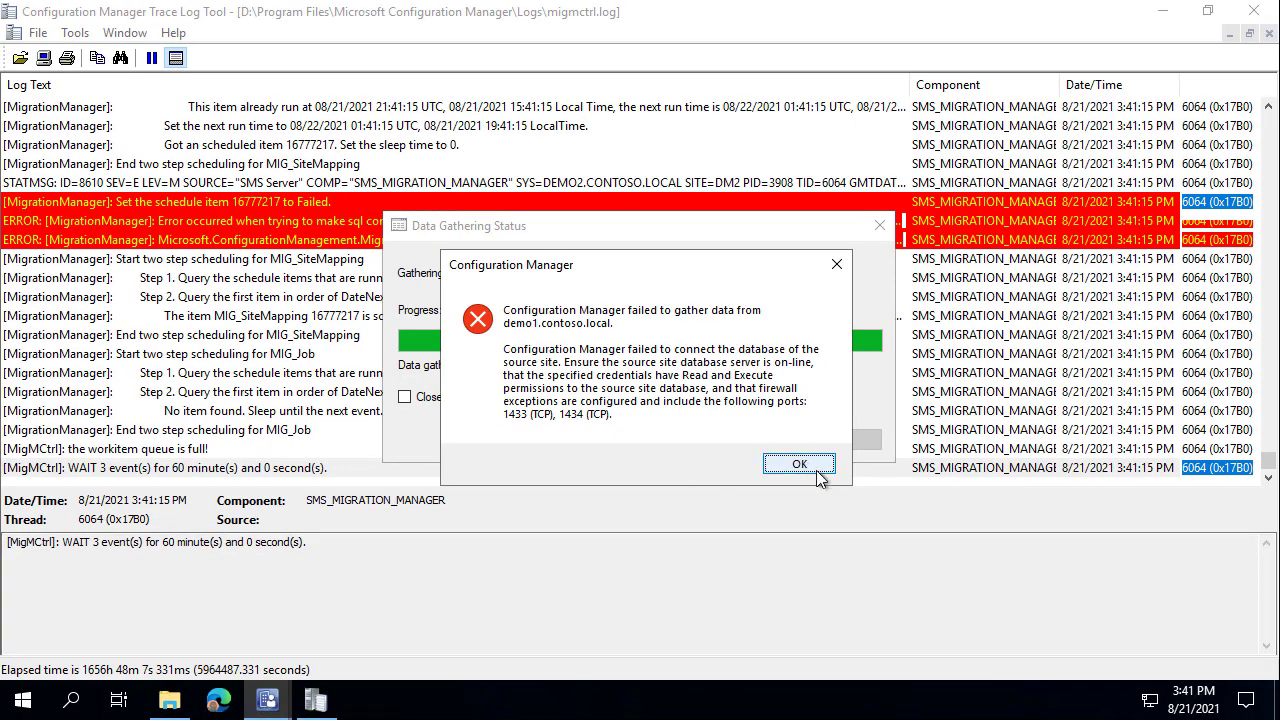
pyautogui.click(799, 464)
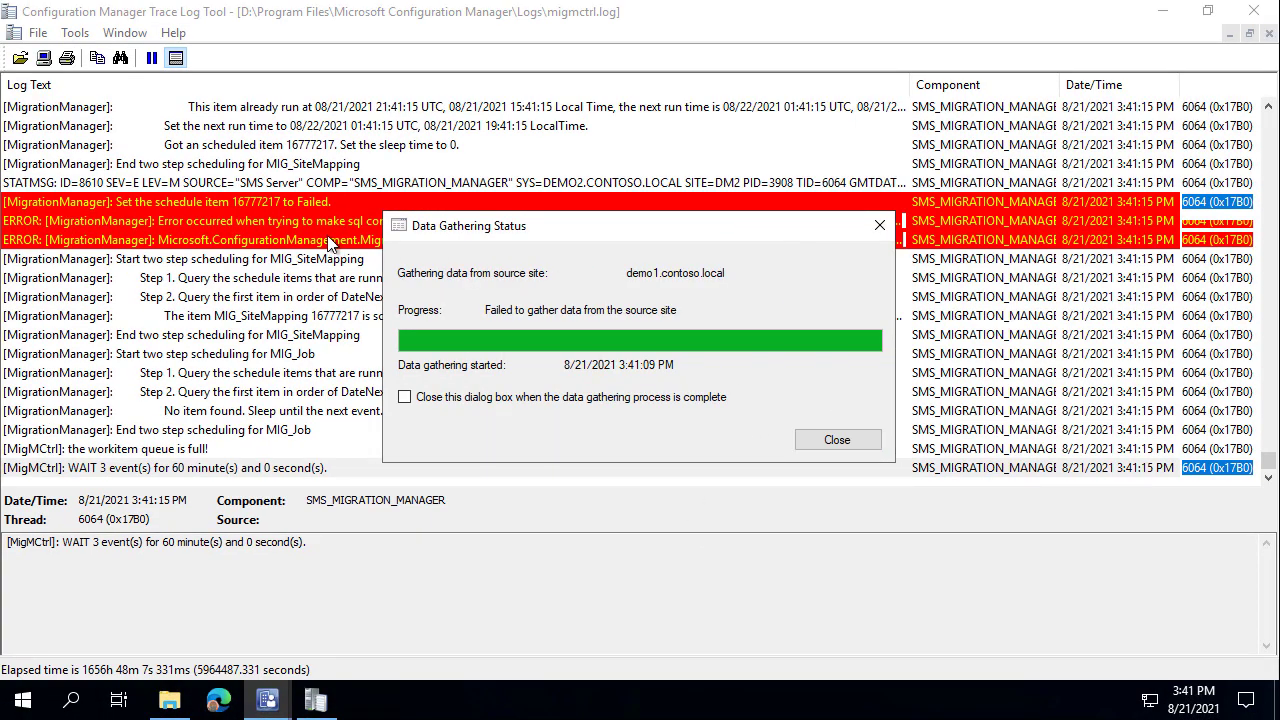
pyautogui.click(327, 228)
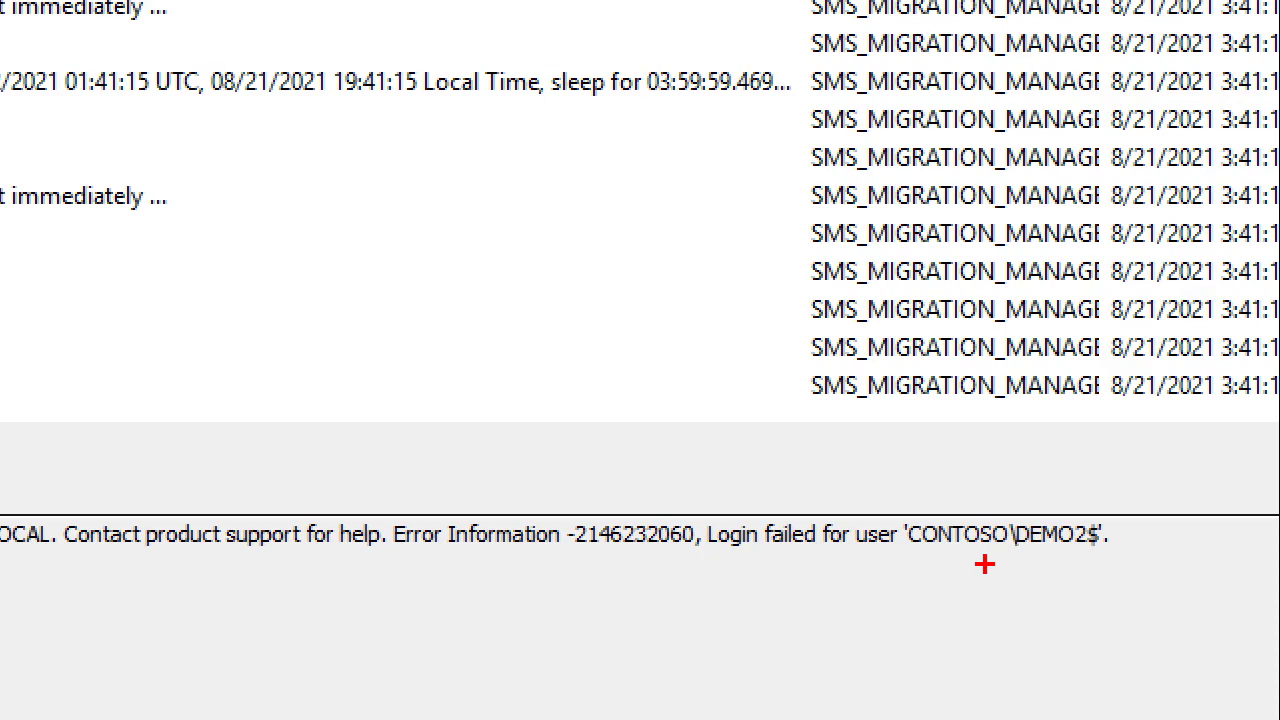
pyautogui.moveTo(1020, 553); pyautogui.dragTo(876, 662)
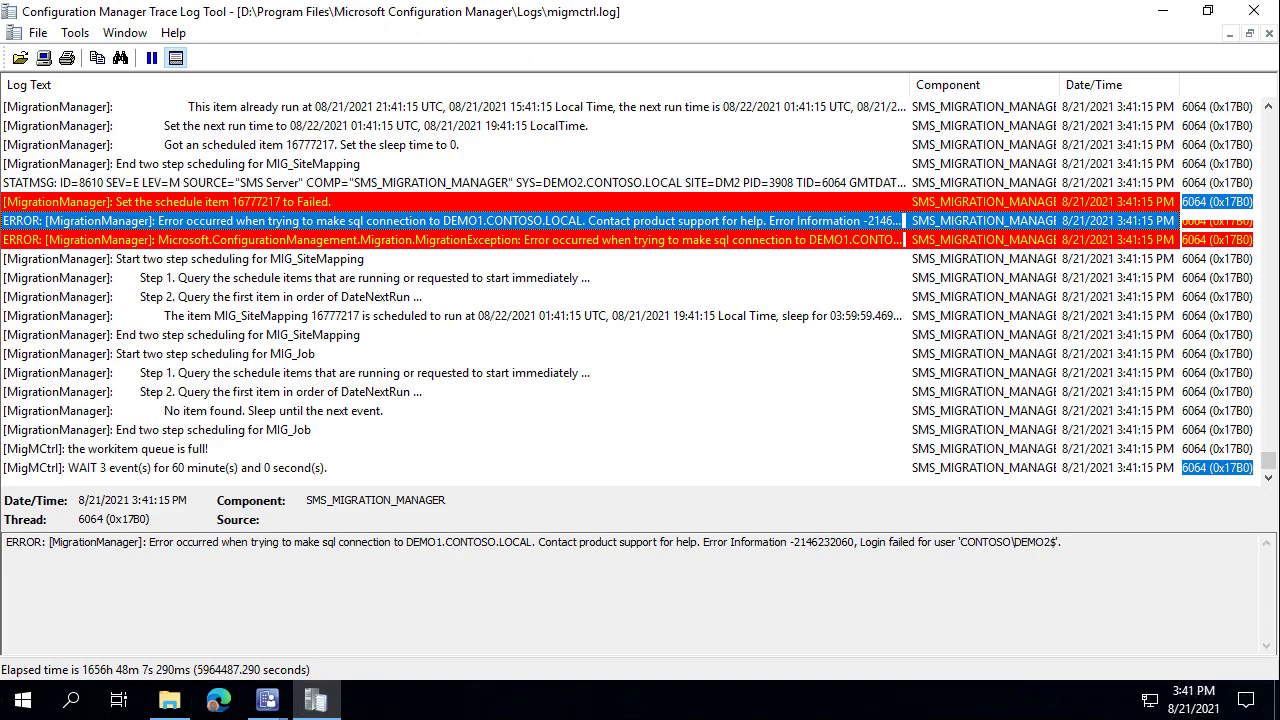
# Expand Security > Logins under the DEMO1 server in SQL Server Management Studio.
pyautogui.click(254, 0)
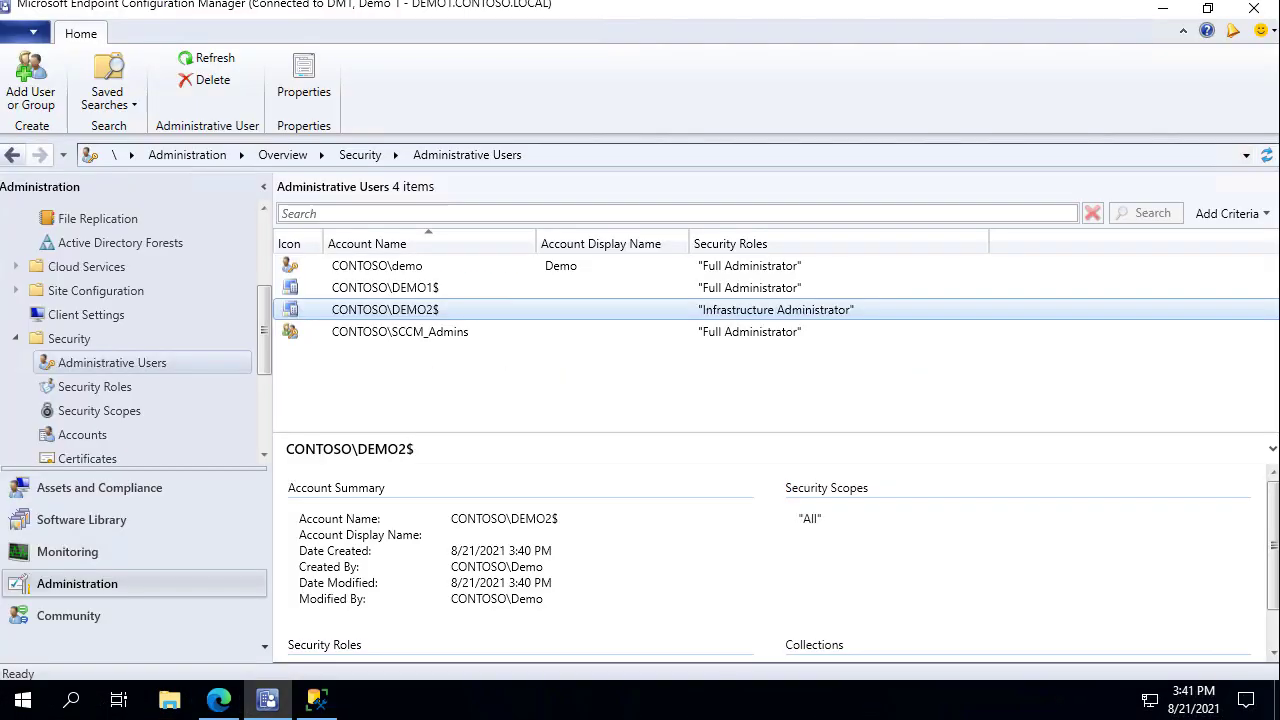
pyautogui.click(325, 706)
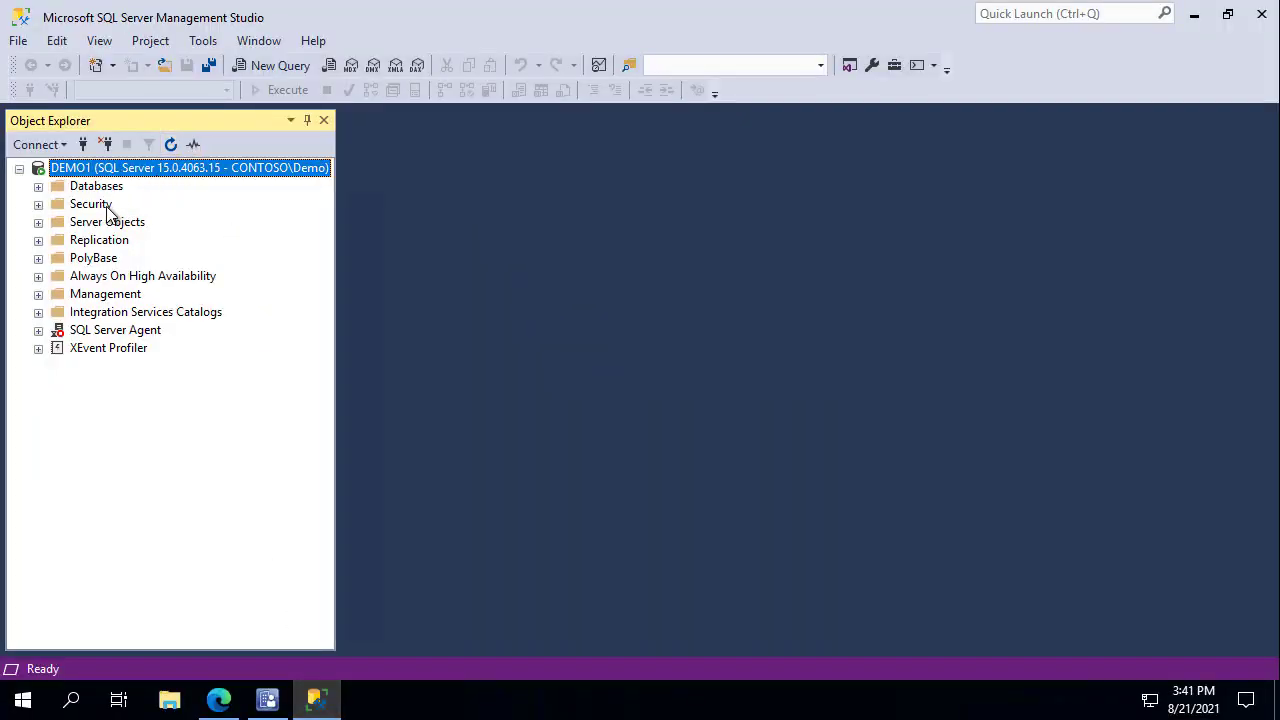
pyautogui.doubleClick(90, 204)
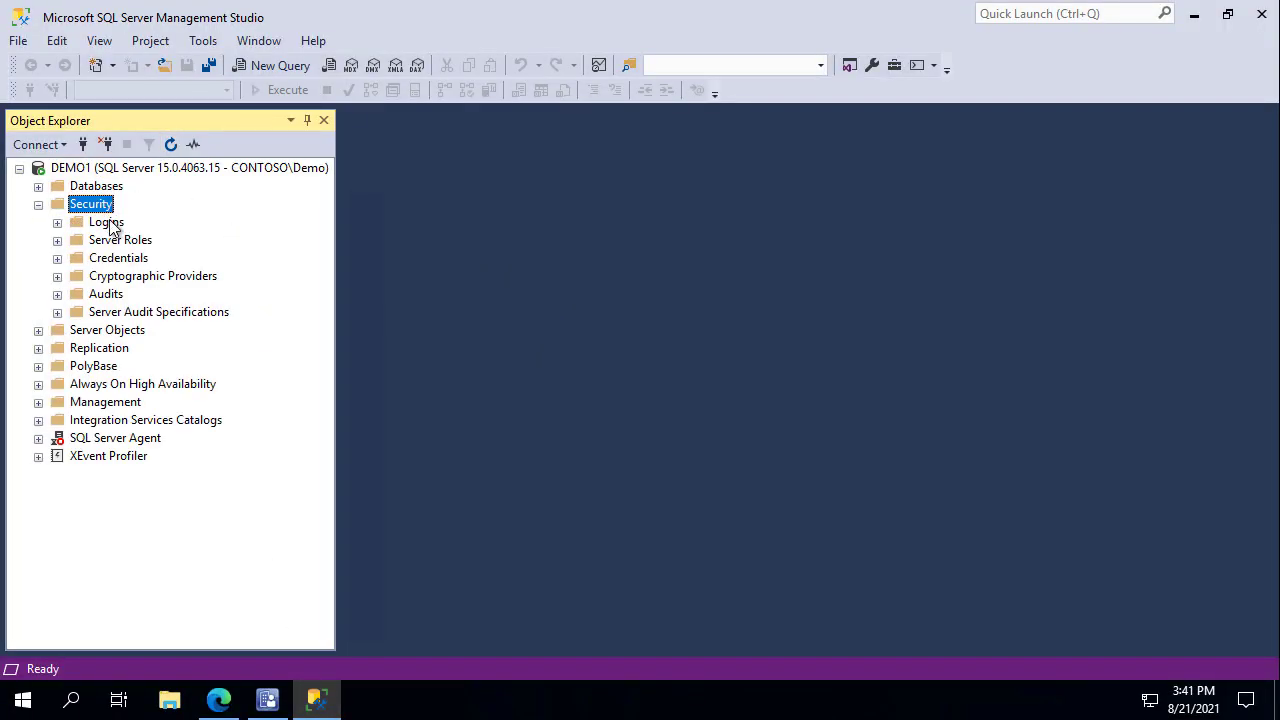
pyautogui.doubleClick(106, 222)
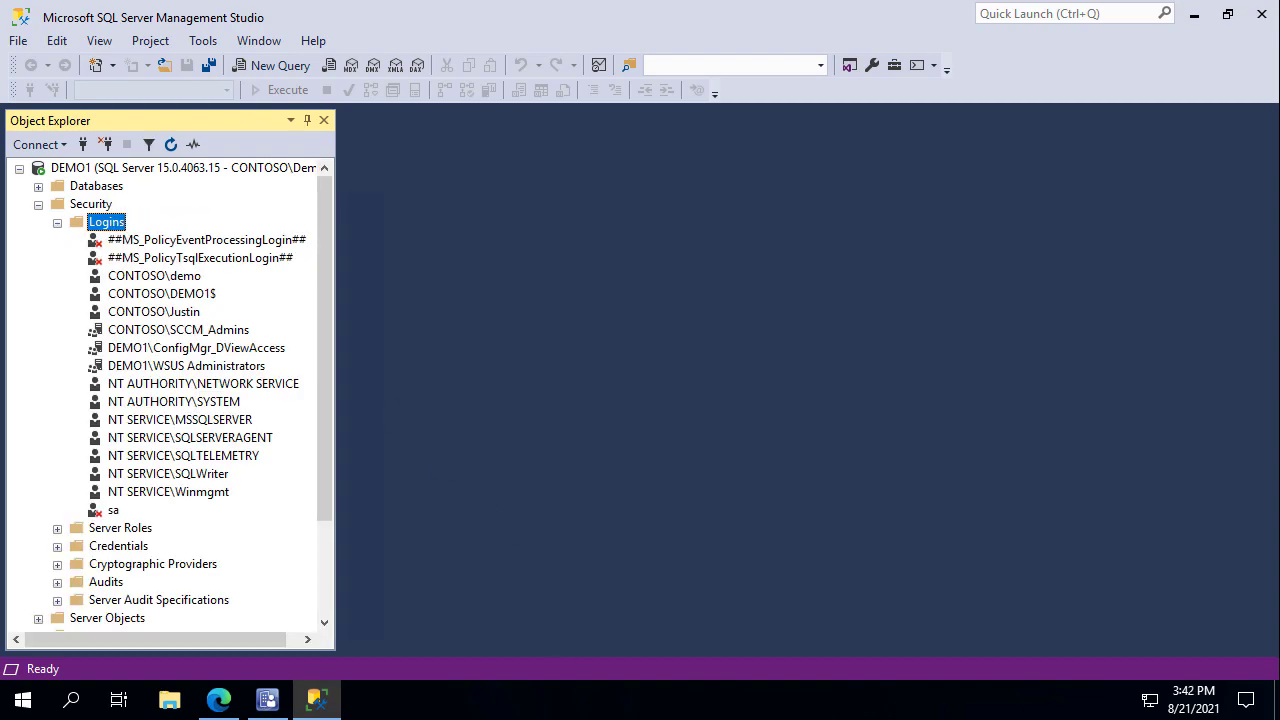
# Review the docs' required database permissions: Connect, Execute and Select.
pyautogui.click(218, 700)
pyautogui.scroll(-1, 805, 495)
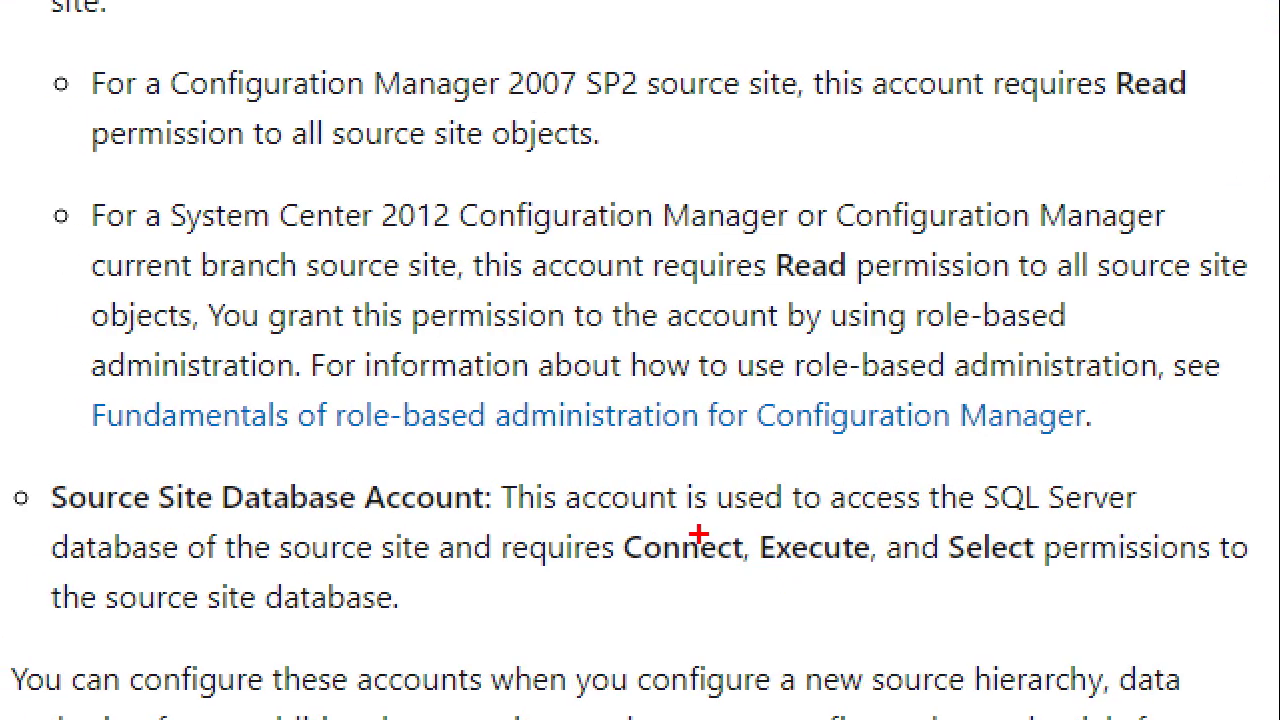
pyautogui.moveTo(686, 578); pyautogui.dragTo(686, 640)
pyautogui.moveTo(809, 580); pyautogui.dragTo(809, 652)
pyautogui.moveTo(970, 578); pyautogui.dragTo(970, 652)
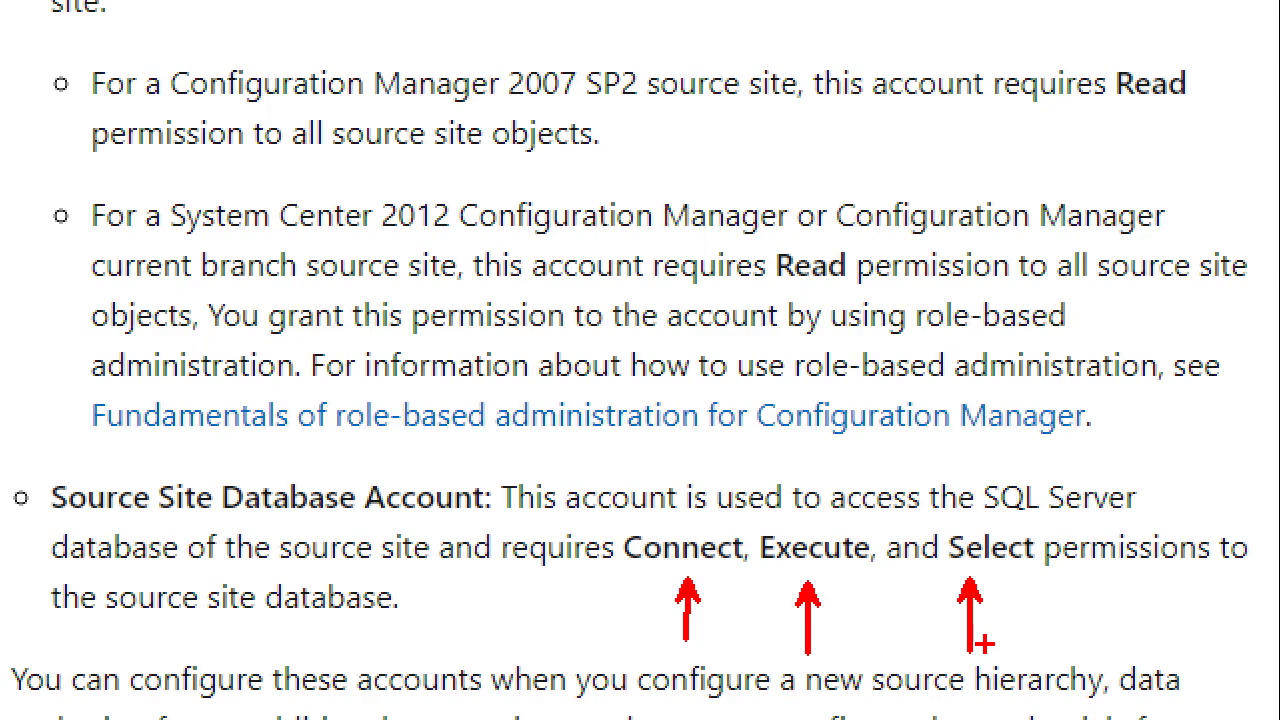
pyautogui.press('Escape')
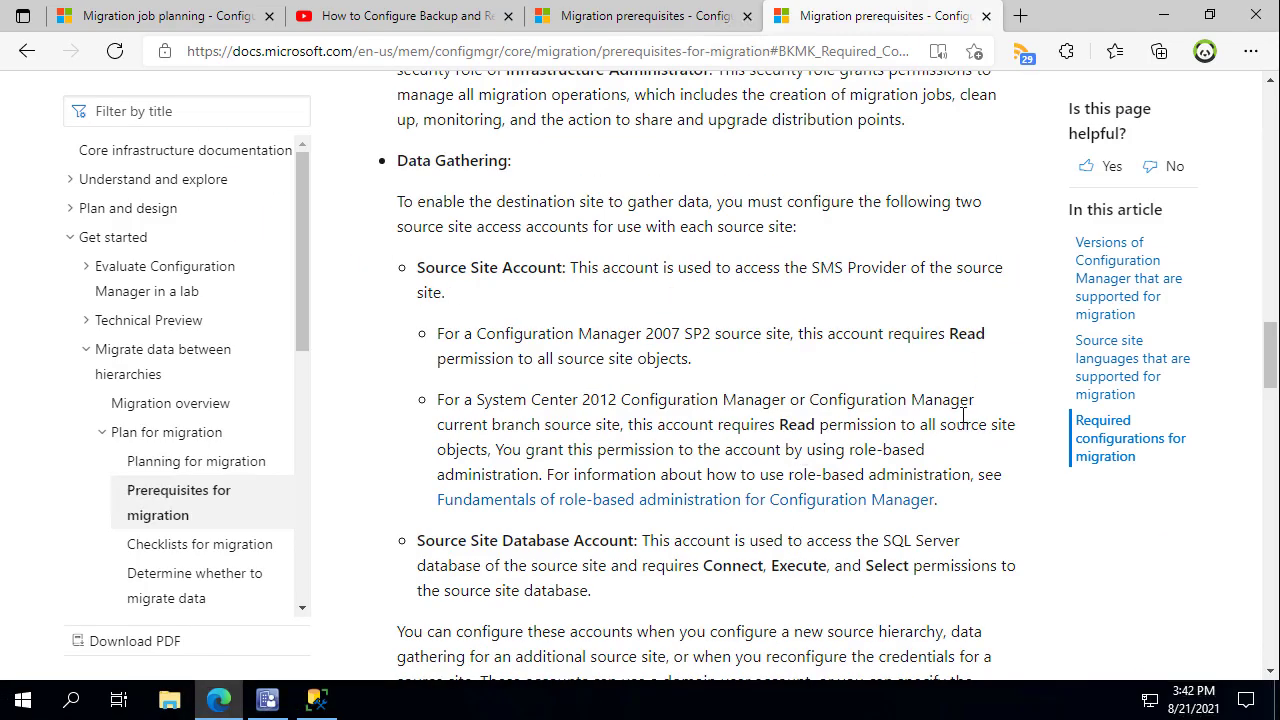
pyautogui.click(316, 700)
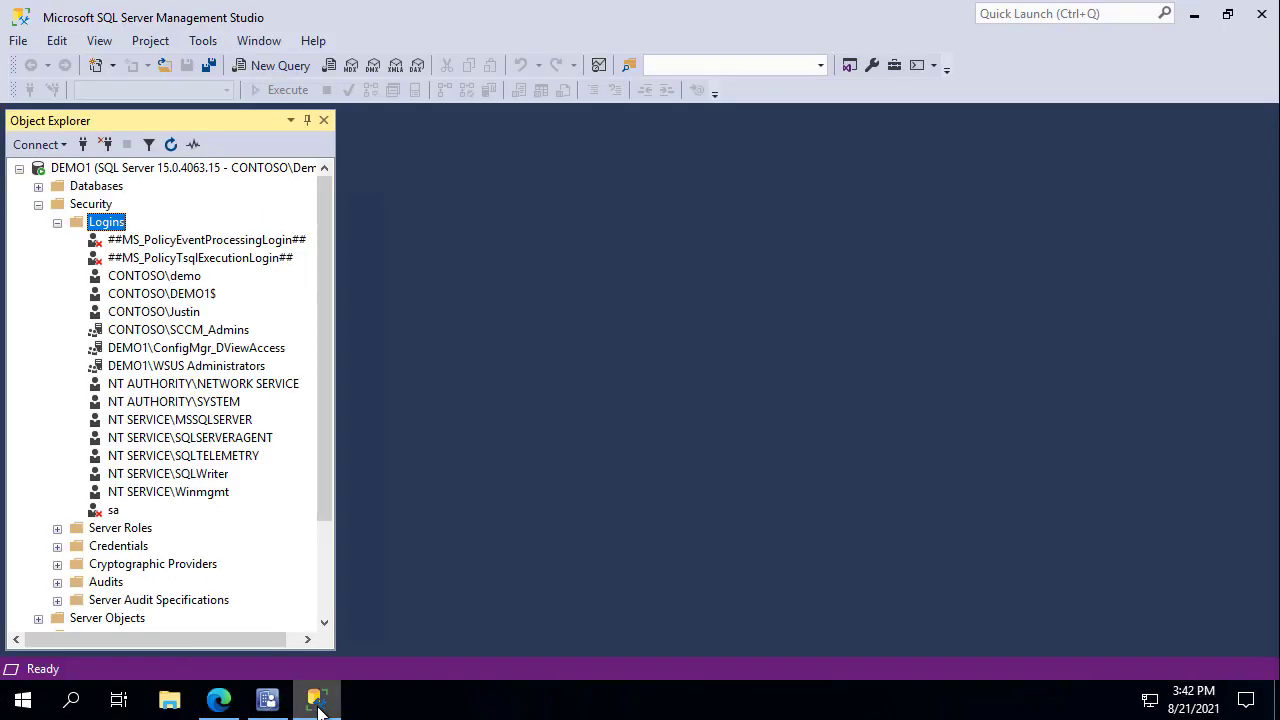
# Start a new login and try looking up DEMO2 in the directory, which finds no match.
pyautogui.rightClick(121, 225)
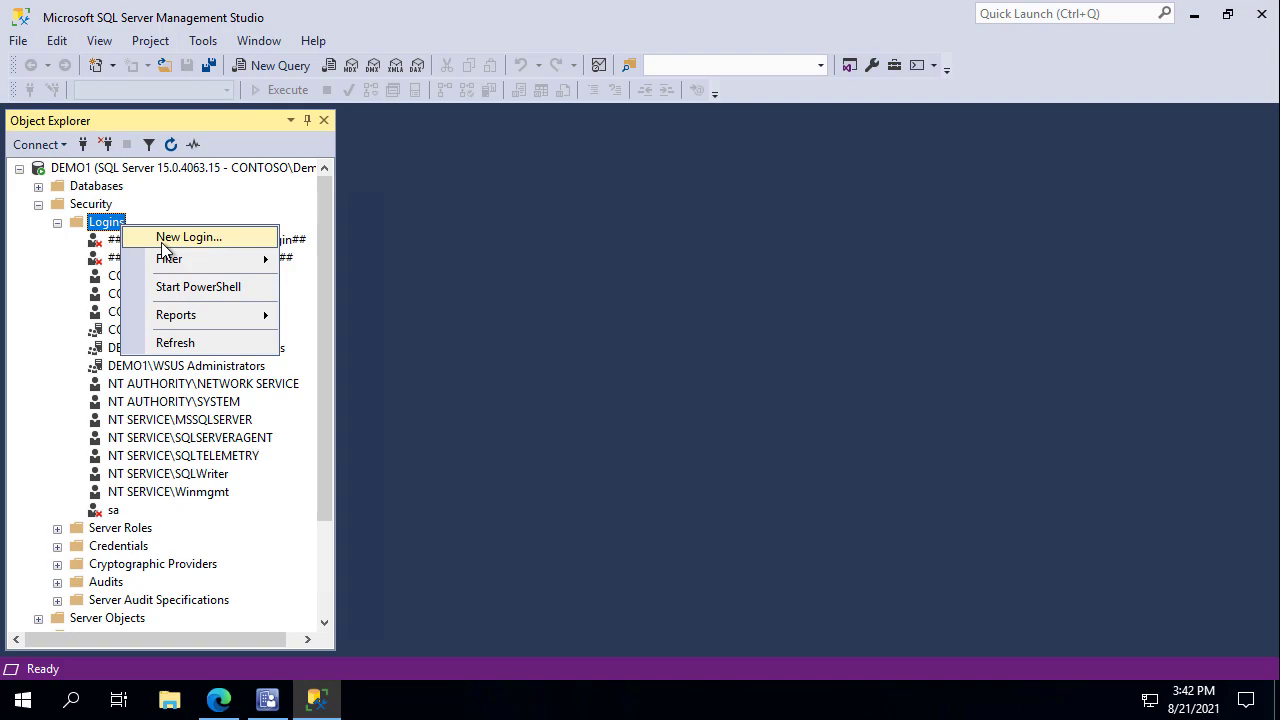
pyautogui.click(164, 242)
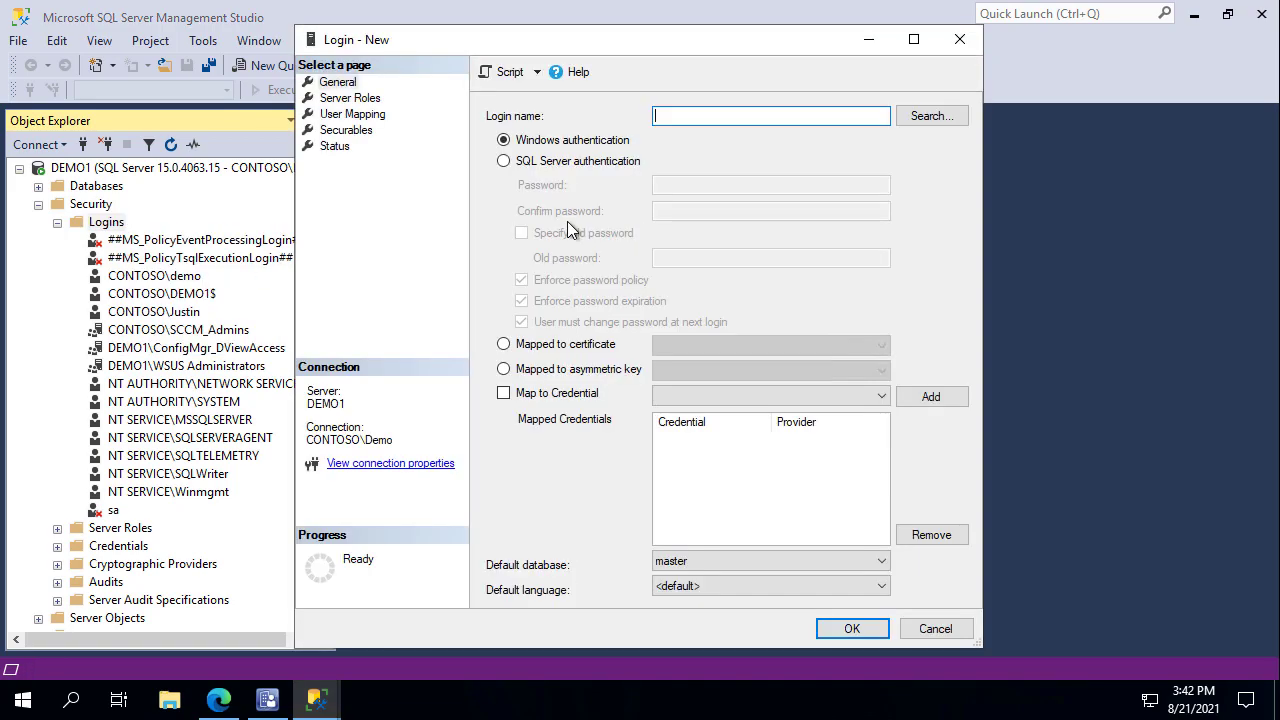
pyautogui.moveTo(703, 45); pyautogui.dragTo(806, 39)
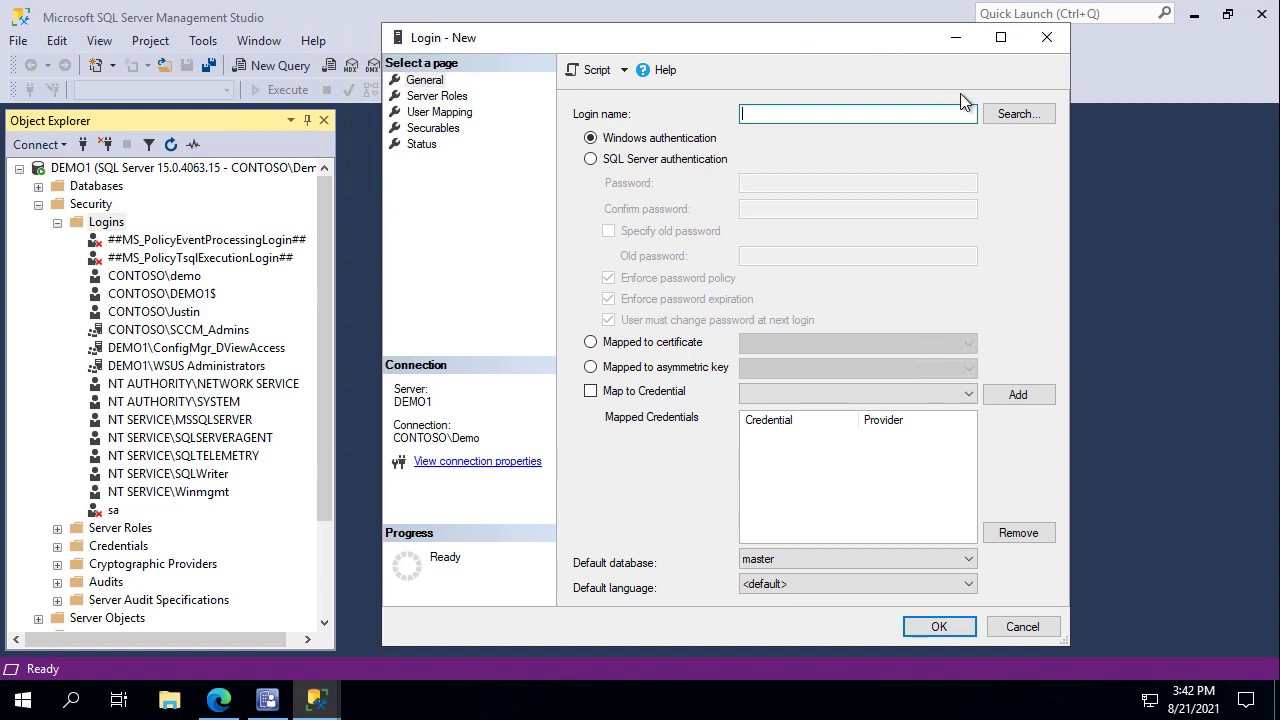
pyautogui.click(1015, 114)
pyautogui.click(780, 123)
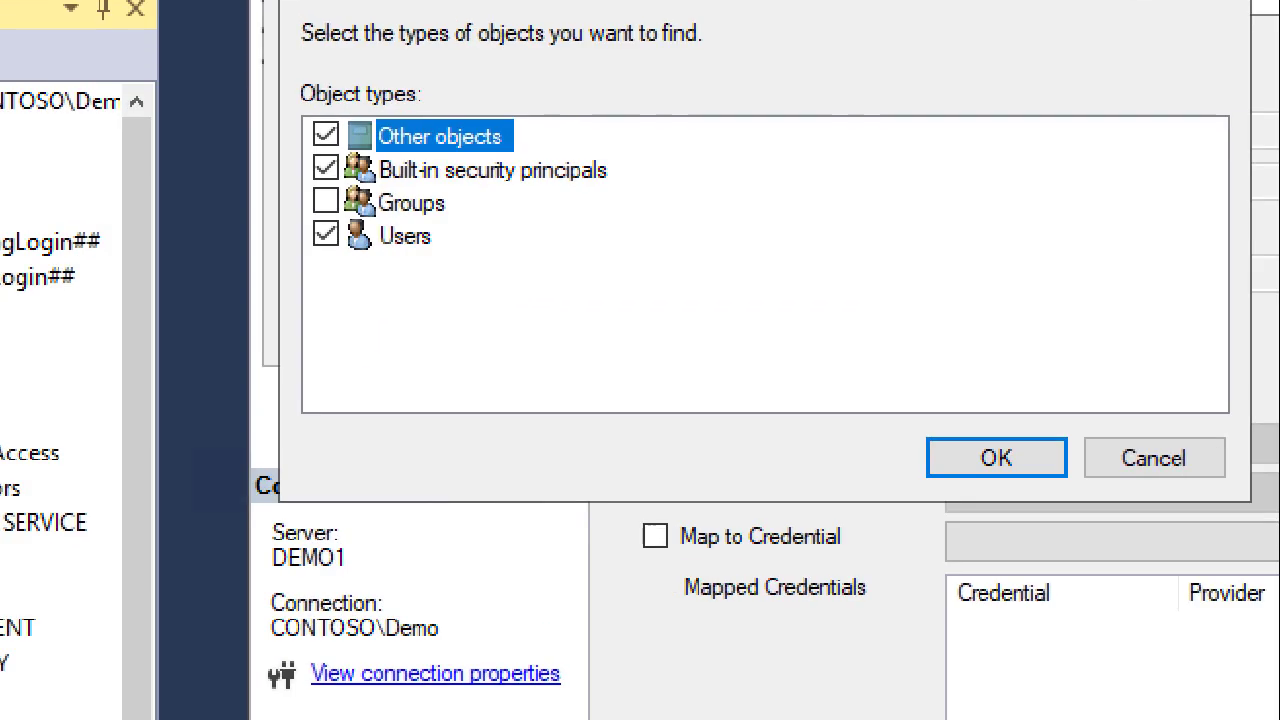
pyautogui.moveTo(291, 77)
pyautogui.mouseDown()
pyautogui.moveTo(520, 240)
pyautogui.moveTo(669, 280)
pyautogui.mouseUp()
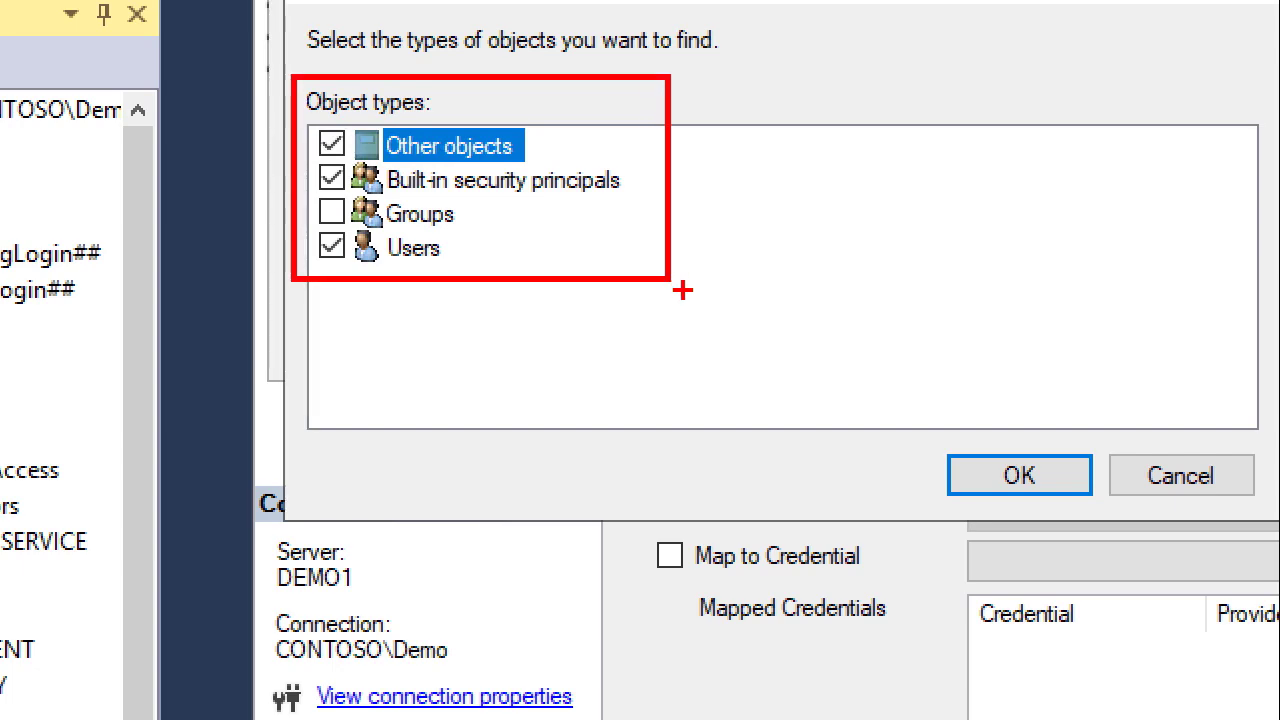
pyautogui.press('Escape')
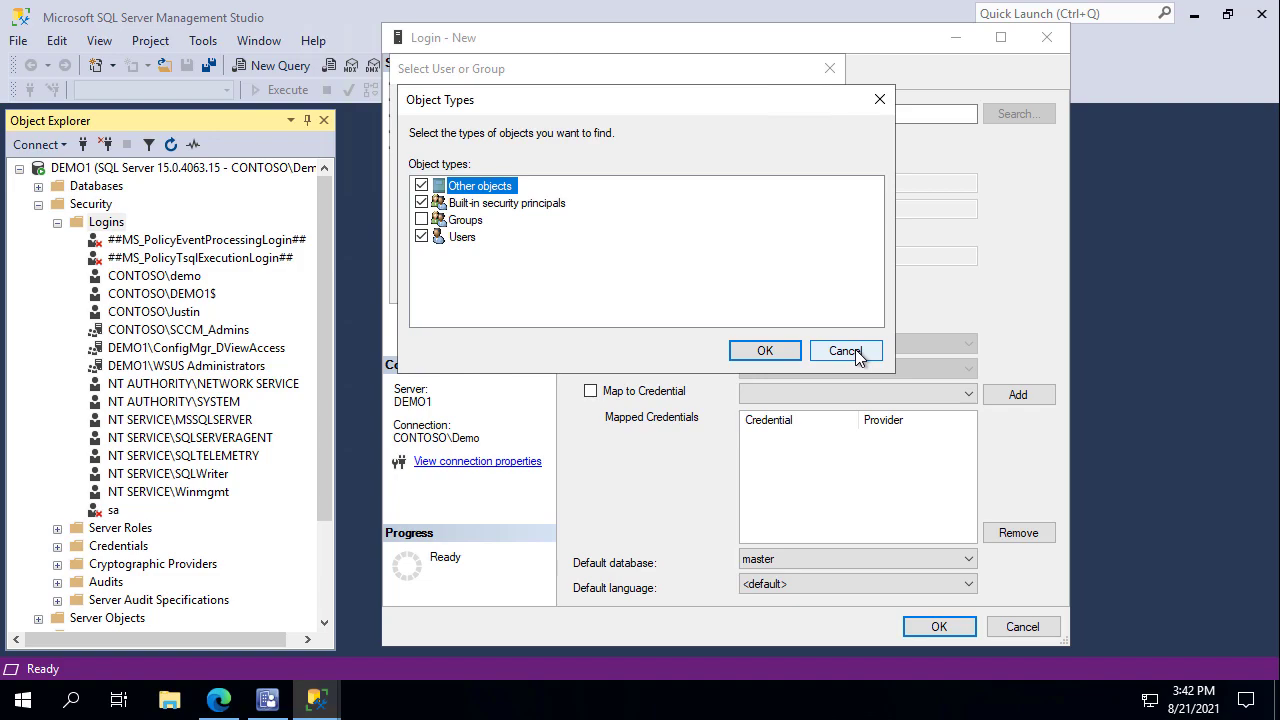
pyautogui.click(856, 353)
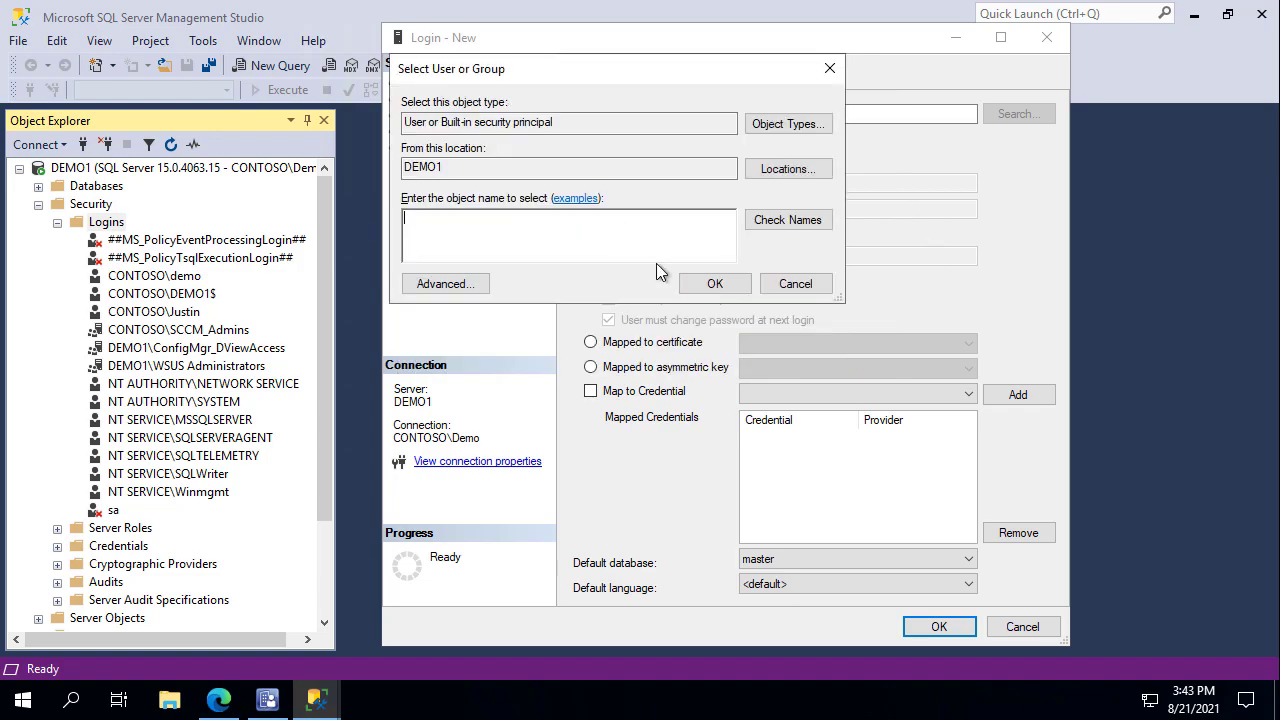
pyautogui.write('DEMO@')
pyautogui.press('BackSpace')
pyautogui.write('2')
pyautogui.click(740, 284)
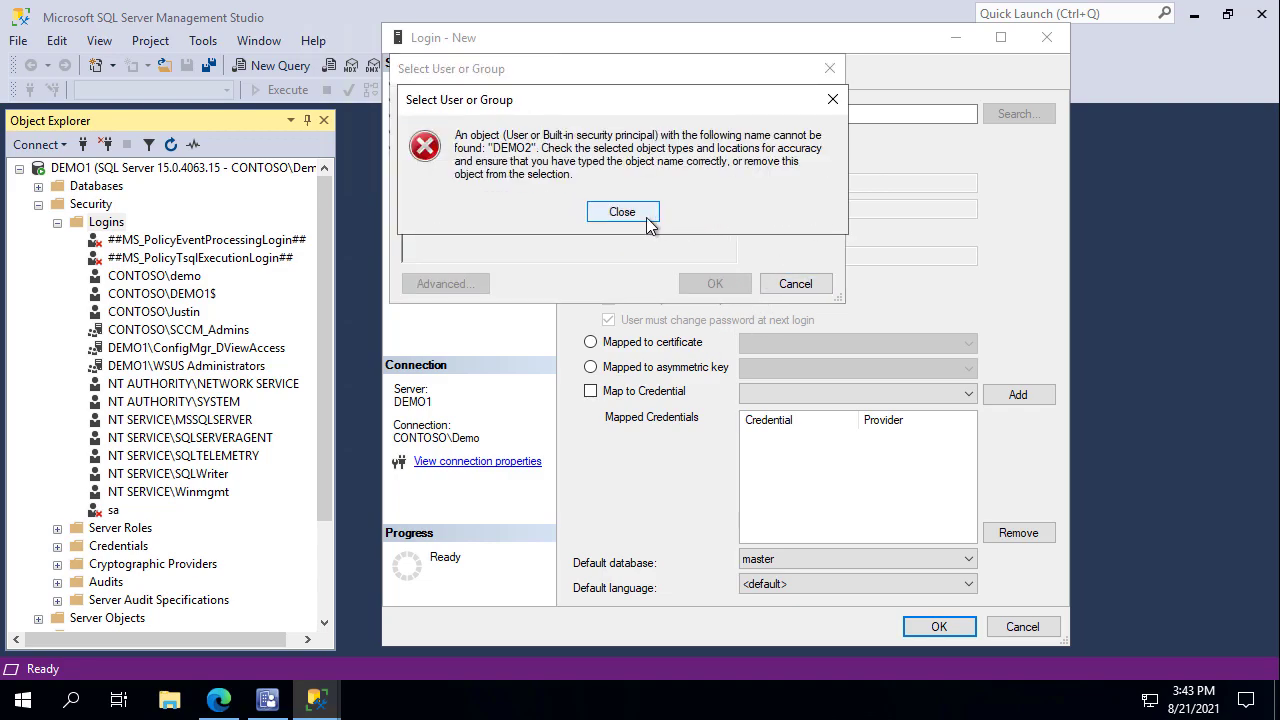
pyautogui.click(645, 220)
pyautogui.click(792, 286)
# Enter contoso\demo2 as the login name for DEMO2's computer account.
pyautogui.click(827, 115)
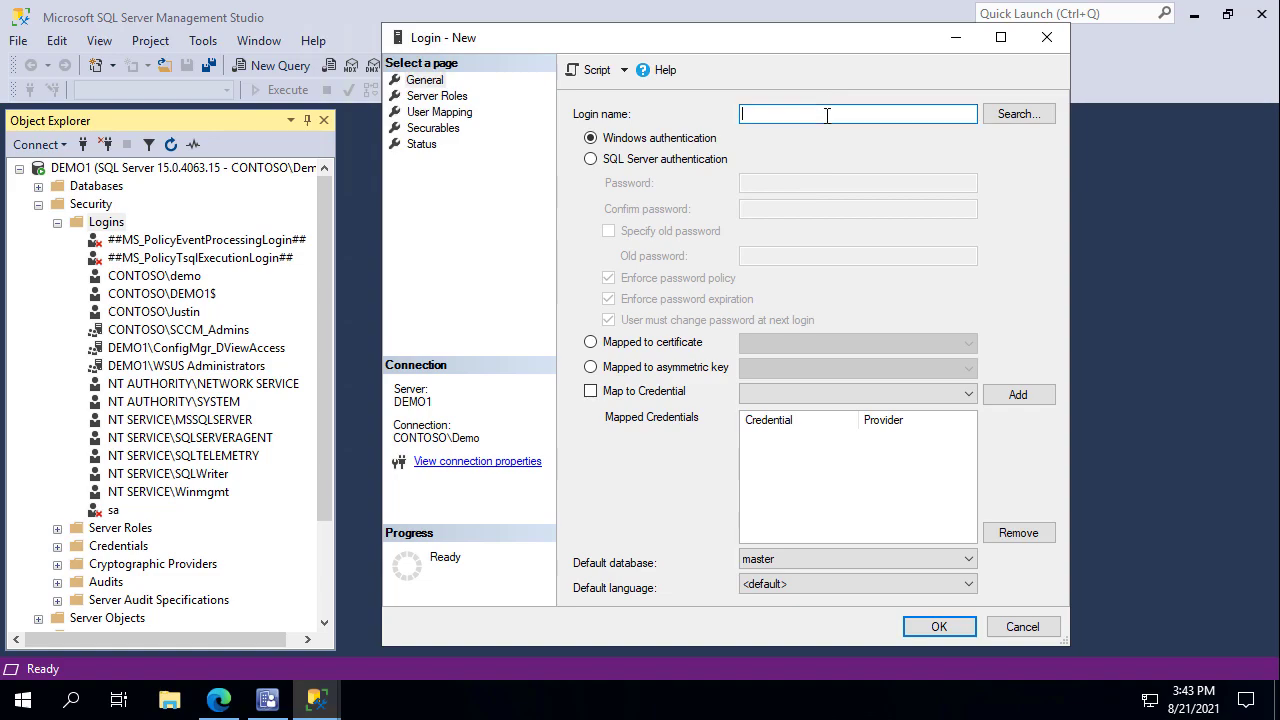
pyautogui.write('contoso\\demo2')
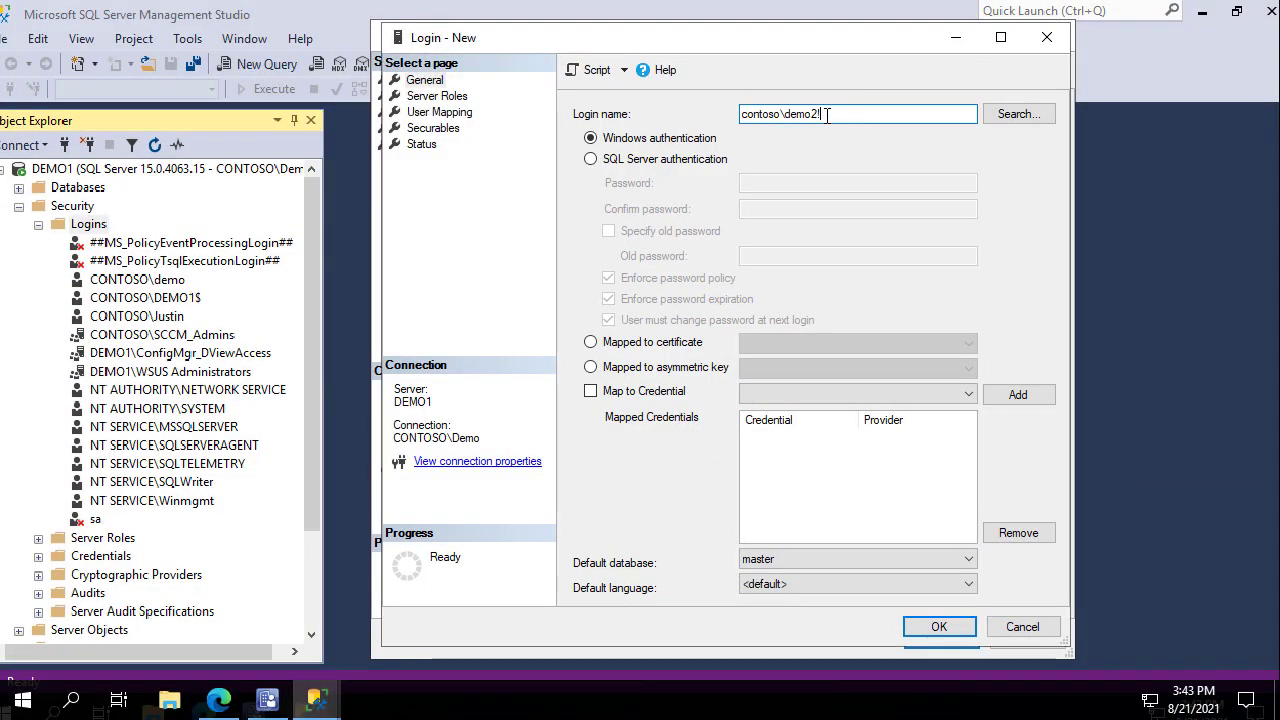
pyautogui.write('@')
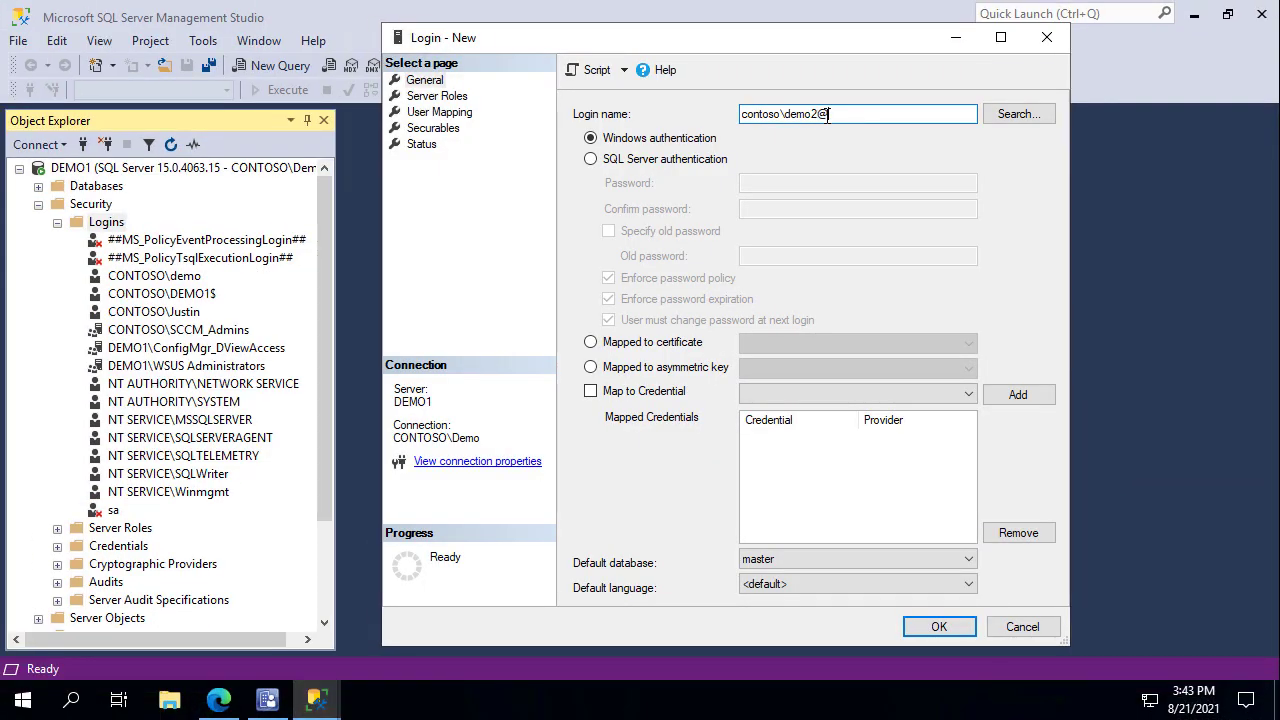
pyautogui.press('BackSpace')
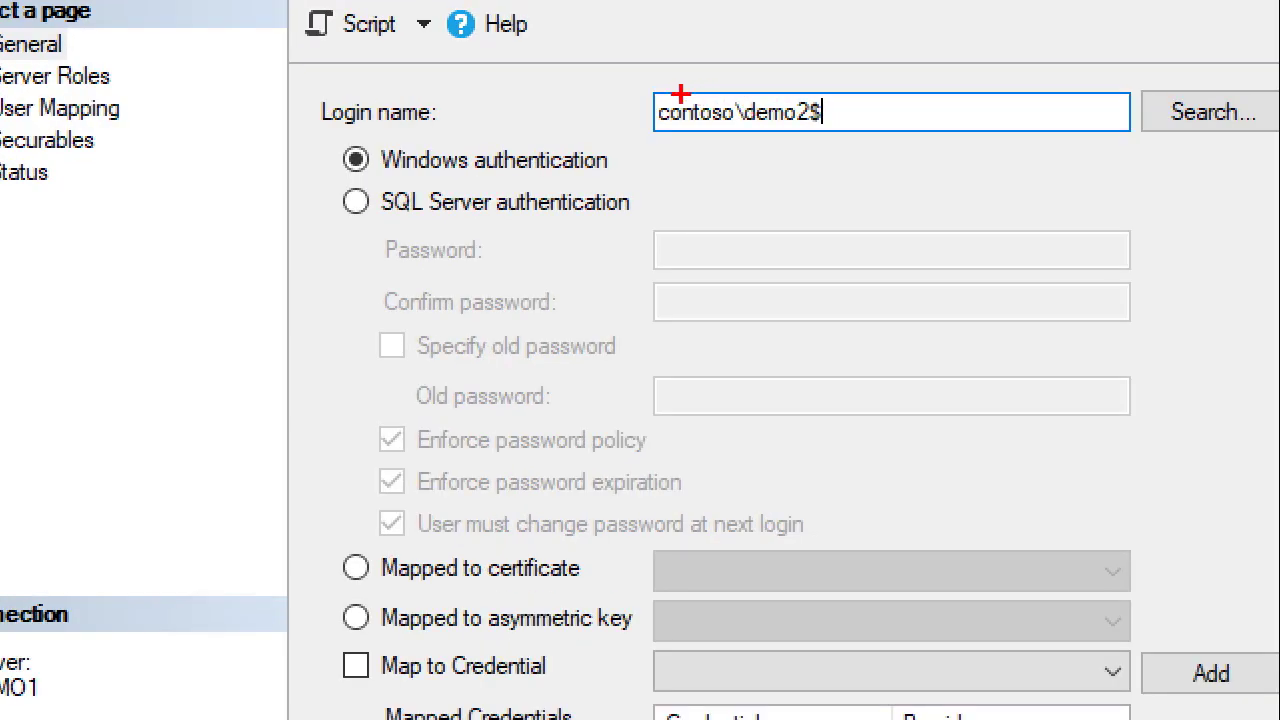
pyautogui.moveTo(730, 76)
pyautogui.mouseDown()
pyautogui.moveTo(800, 128)
pyautogui.moveTo(934, 163)
pyautogui.moveTo(842, 142)
pyautogui.mouseUp()
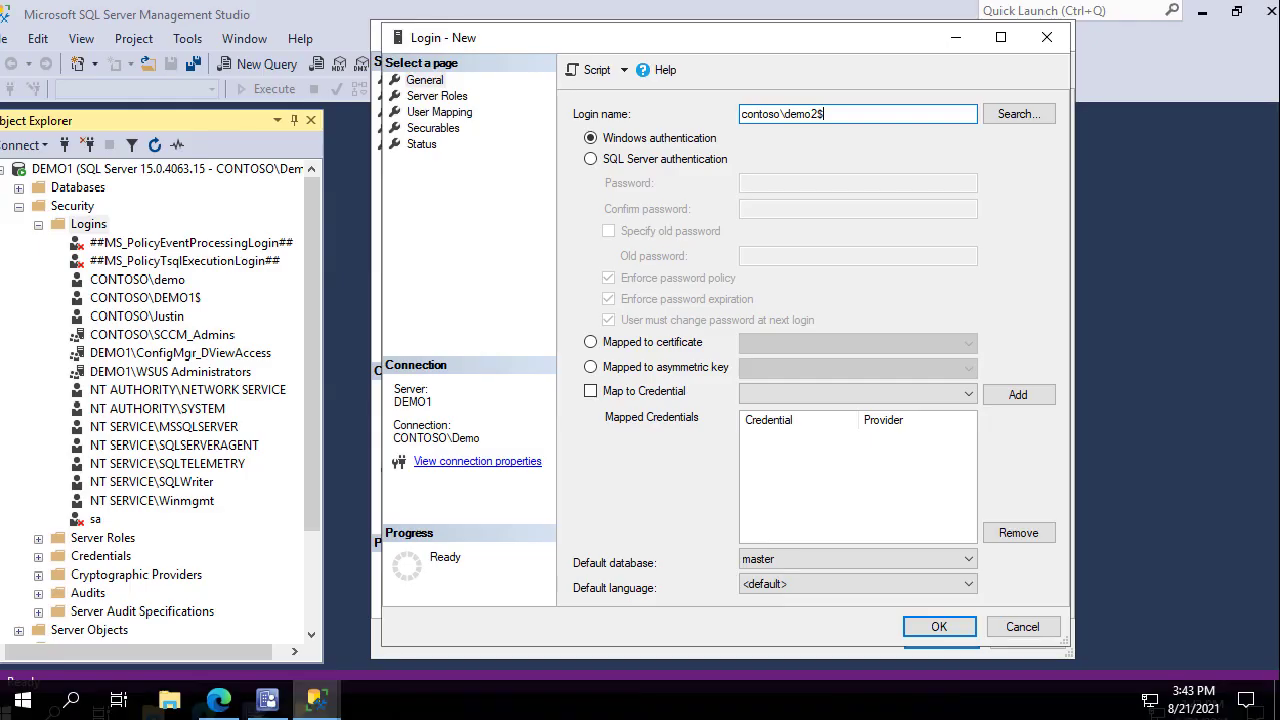
pyautogui.moveTo(834, 122); pyautogui.dragTo(740, 130)
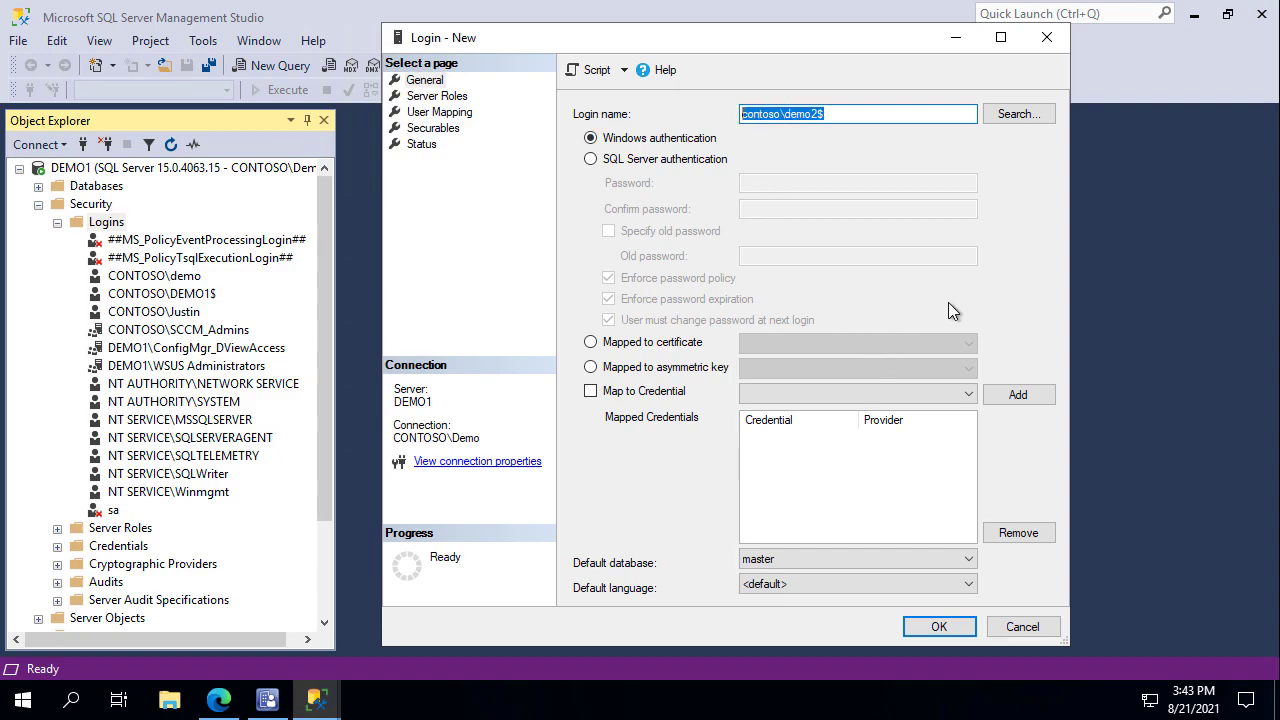
# Map the login to CM_DM1 with db_datawriter and db_datareader role membership.
pyautogui.click(440, 97)
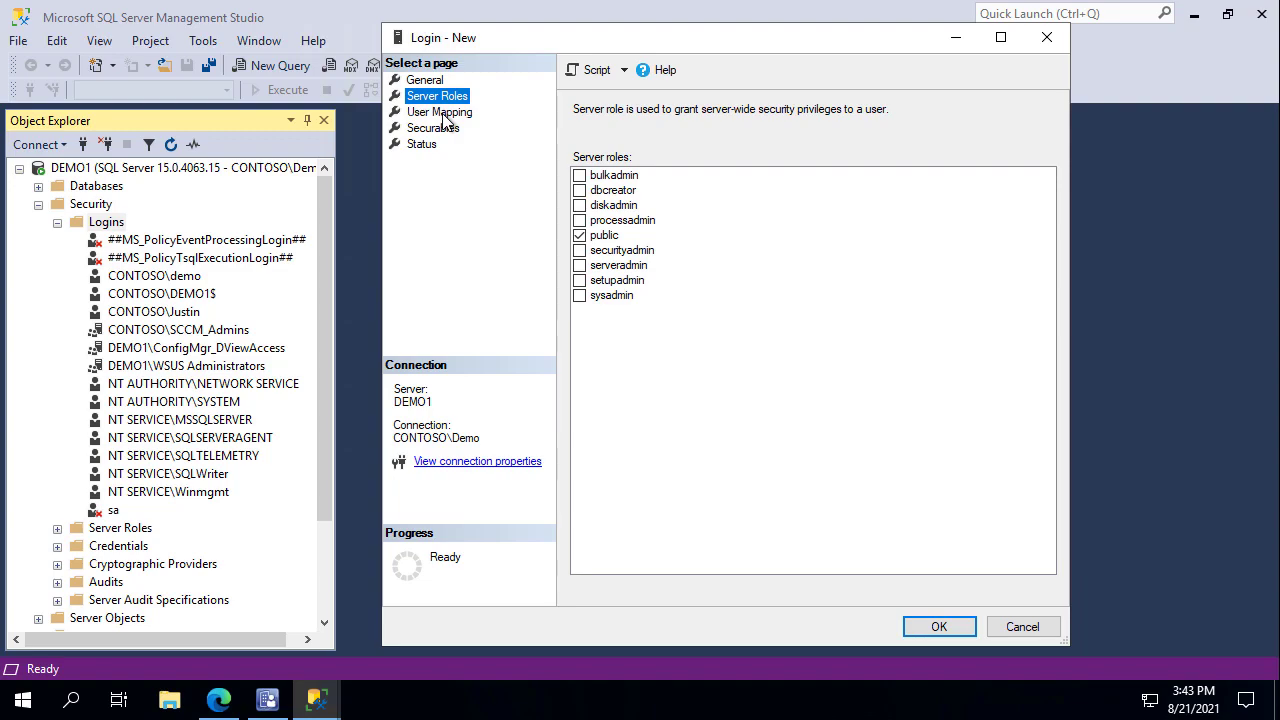
pyautogui.click(440, 112)
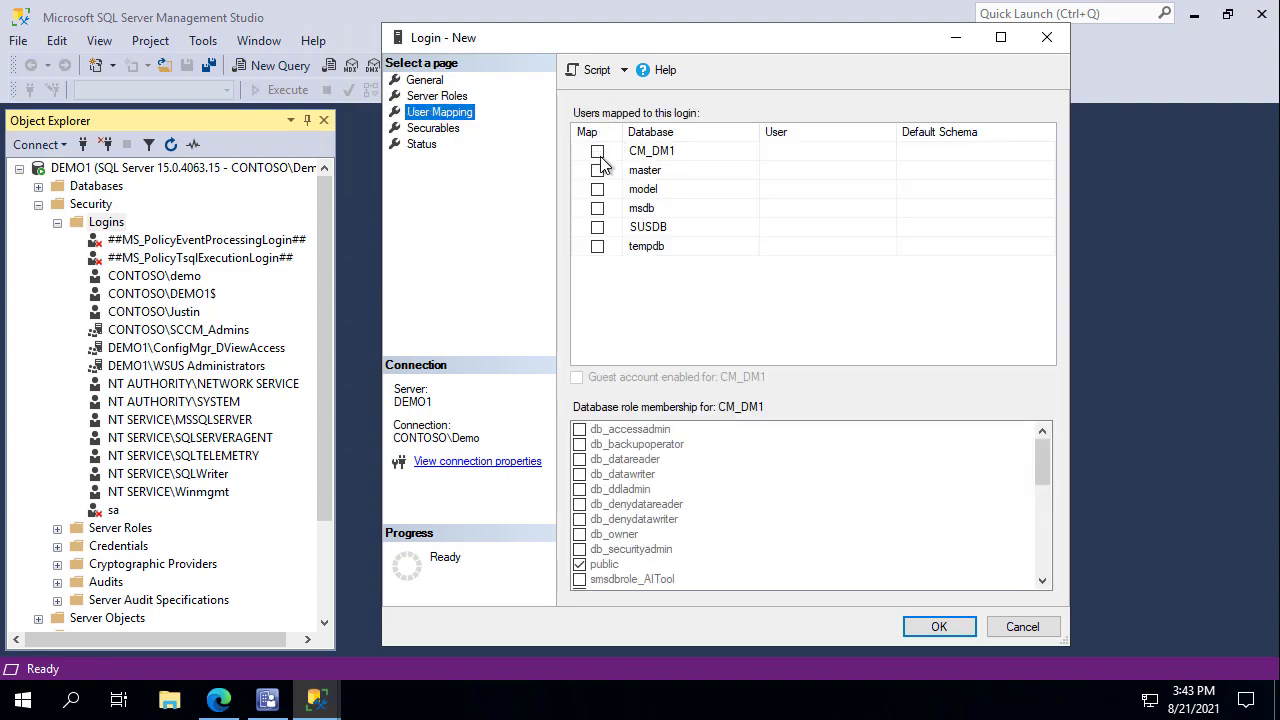
pyautogui.click(596, 152)
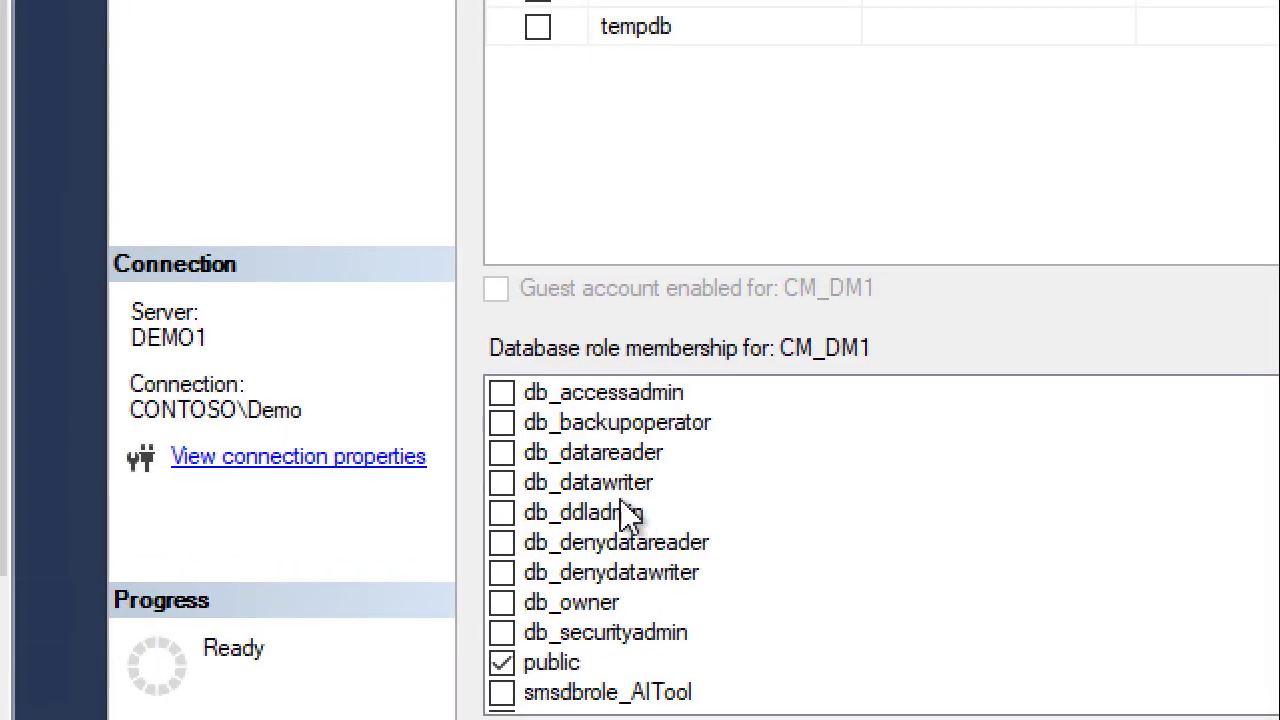
pyautogui.click(622, 494)
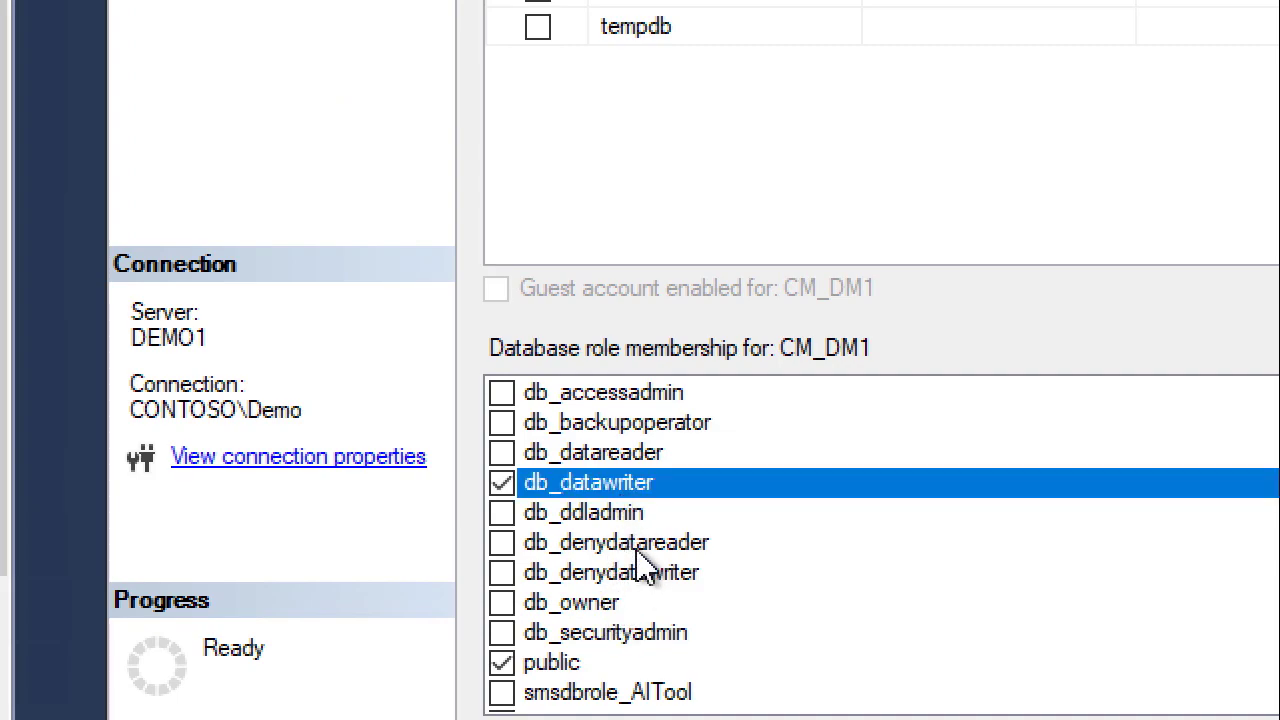
pyautogui.click(616, 458)
pyautogui.click(615, 462)
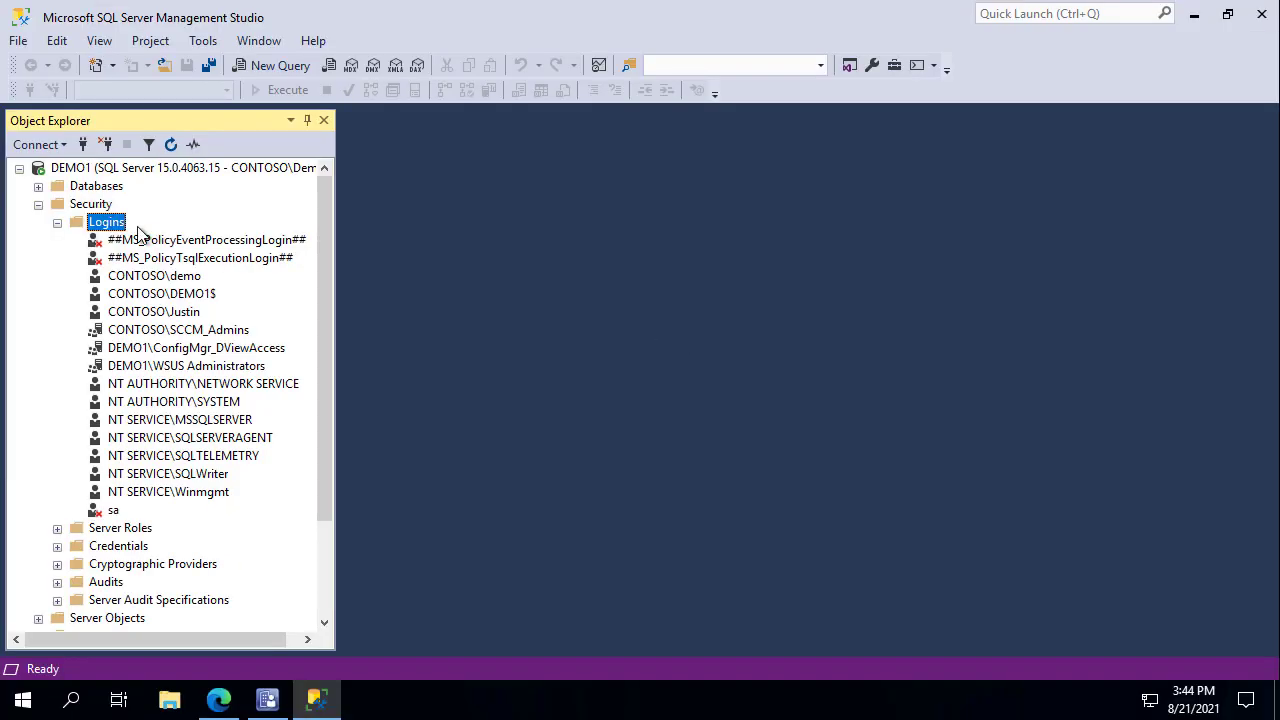
# Create login contoso\demo2$ mapped to CM_DM1 with db_datawriter and db_datareader roles.
pyautogui.rightClick(118, 231)
pyautogui.click(160, 239)
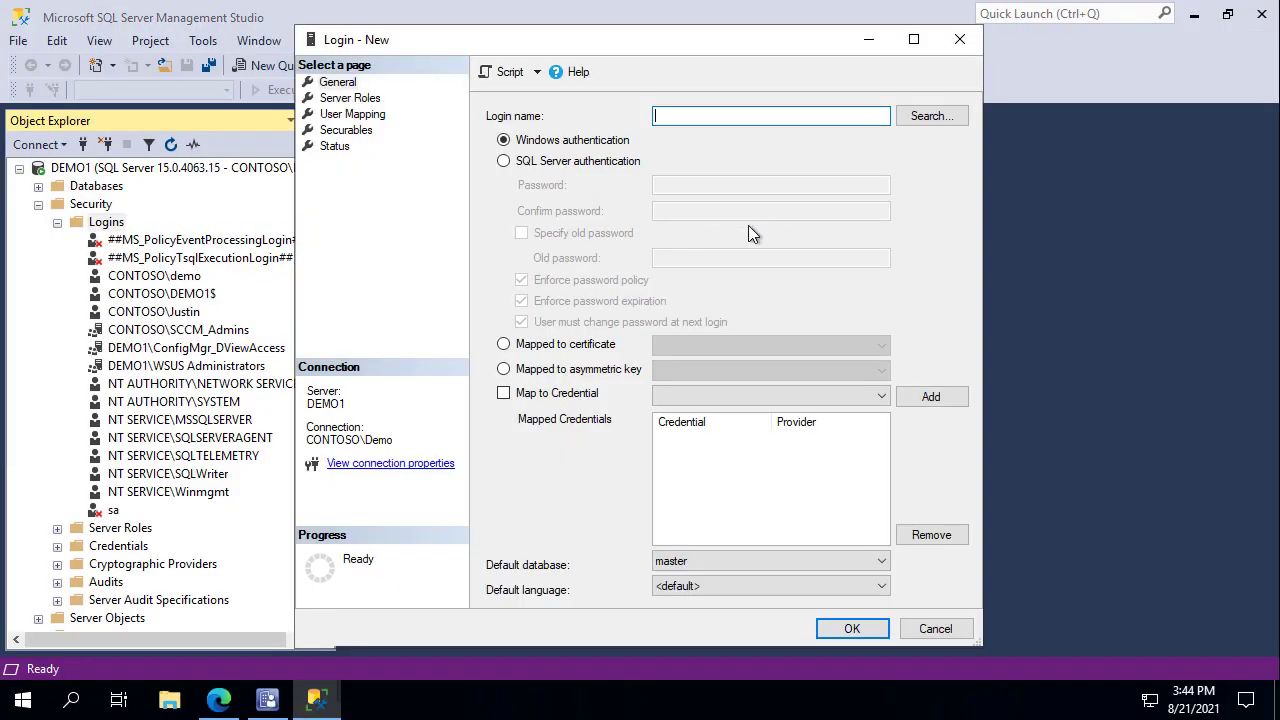
pyautogui.write('contoso\\demo')
pyautogui.click(351, 115)
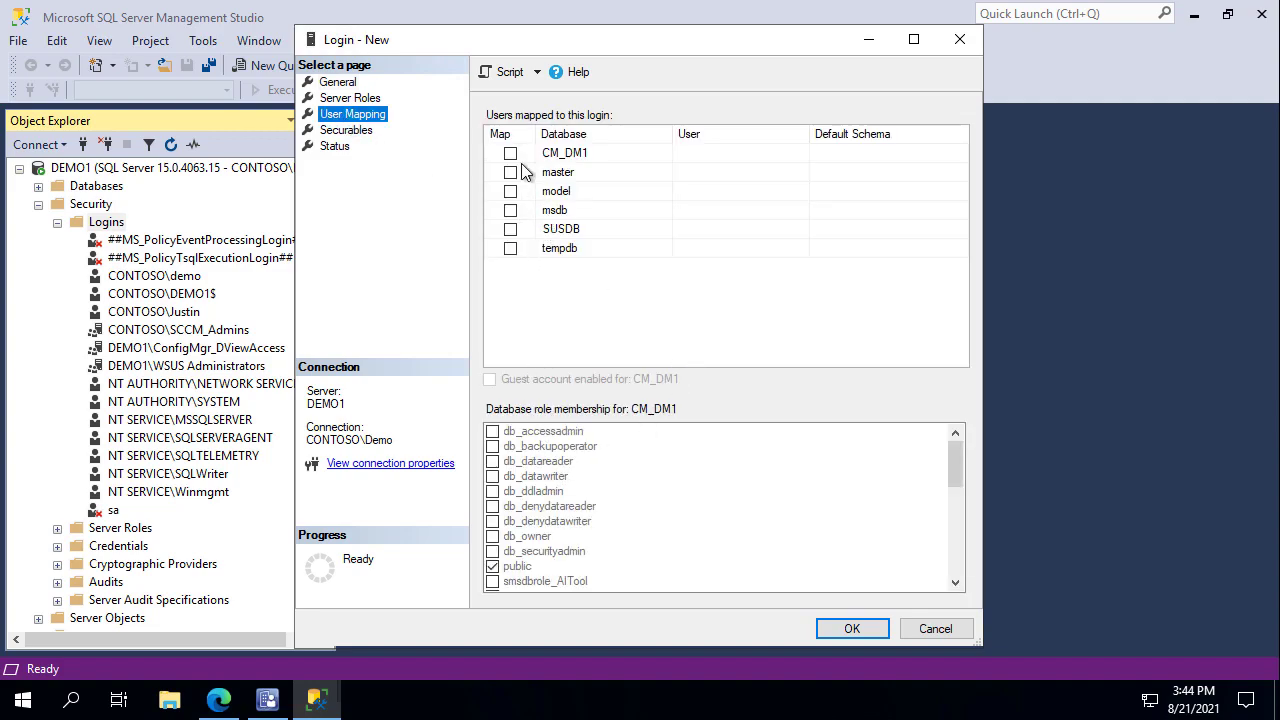
pyautogui.click(510, 153)
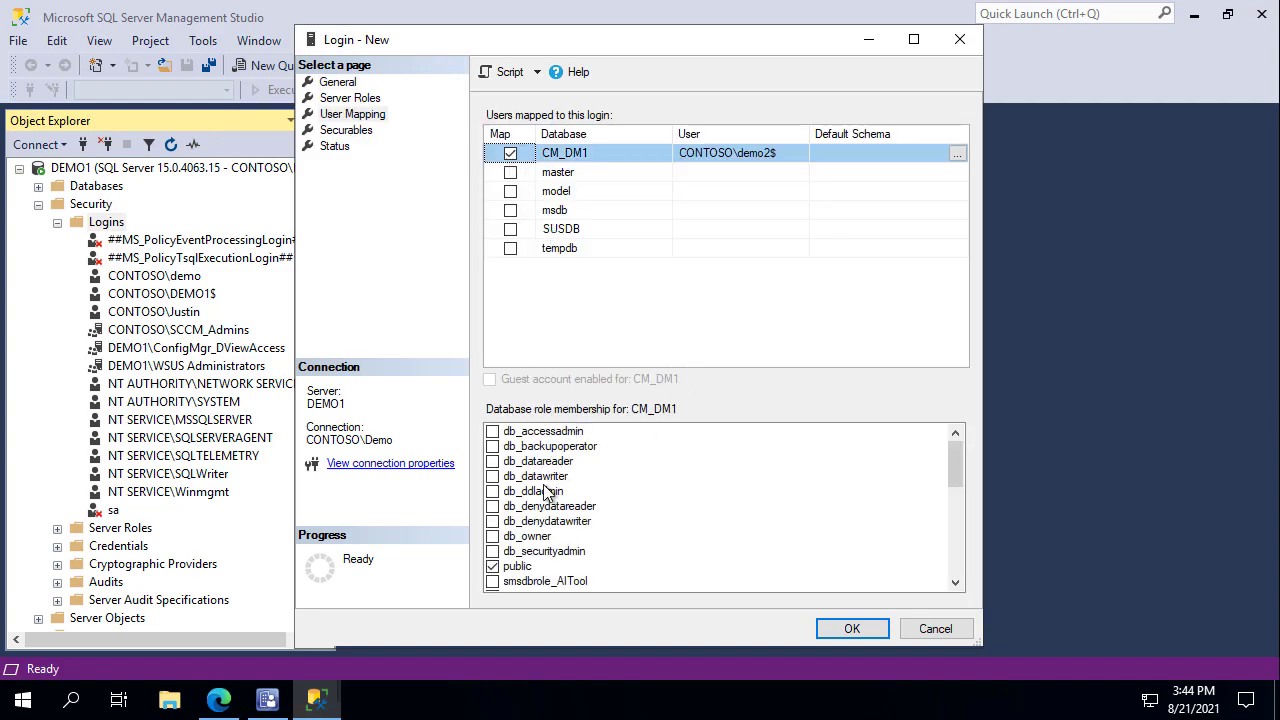
pyautogui.click(492, 476)
pyautogui.click(492, 461)
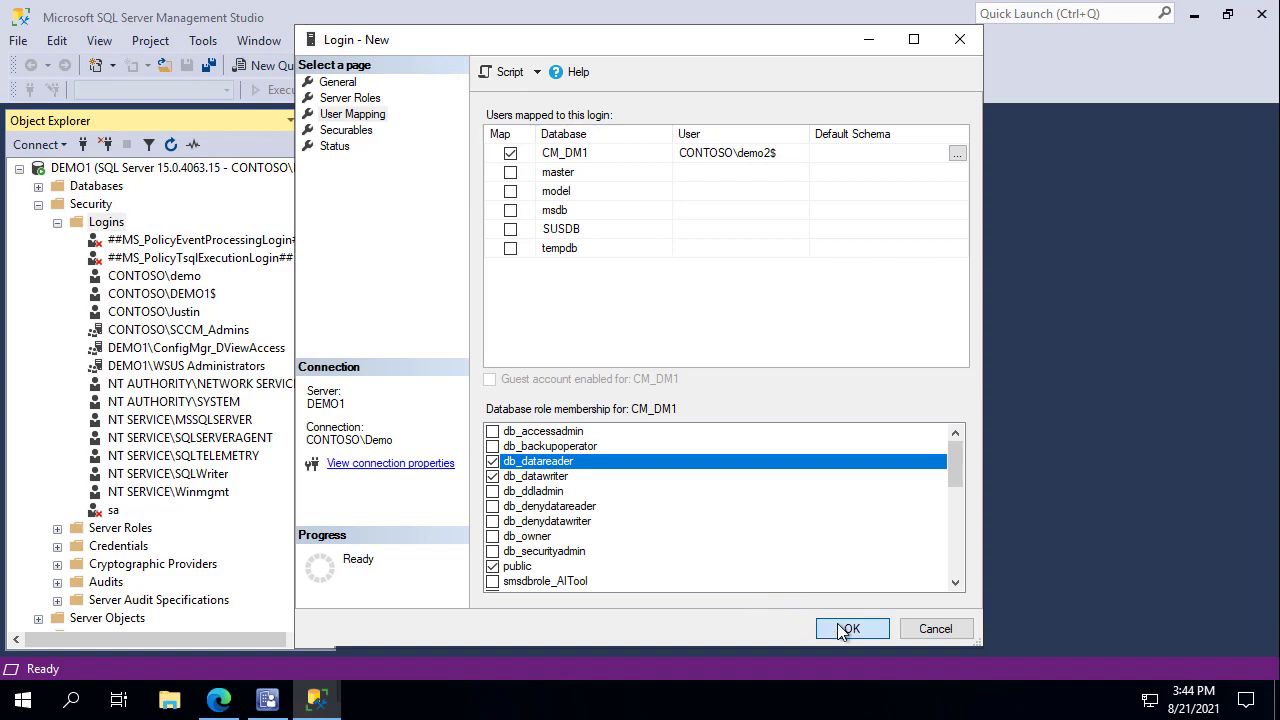
pyautogui.click(841, 628)
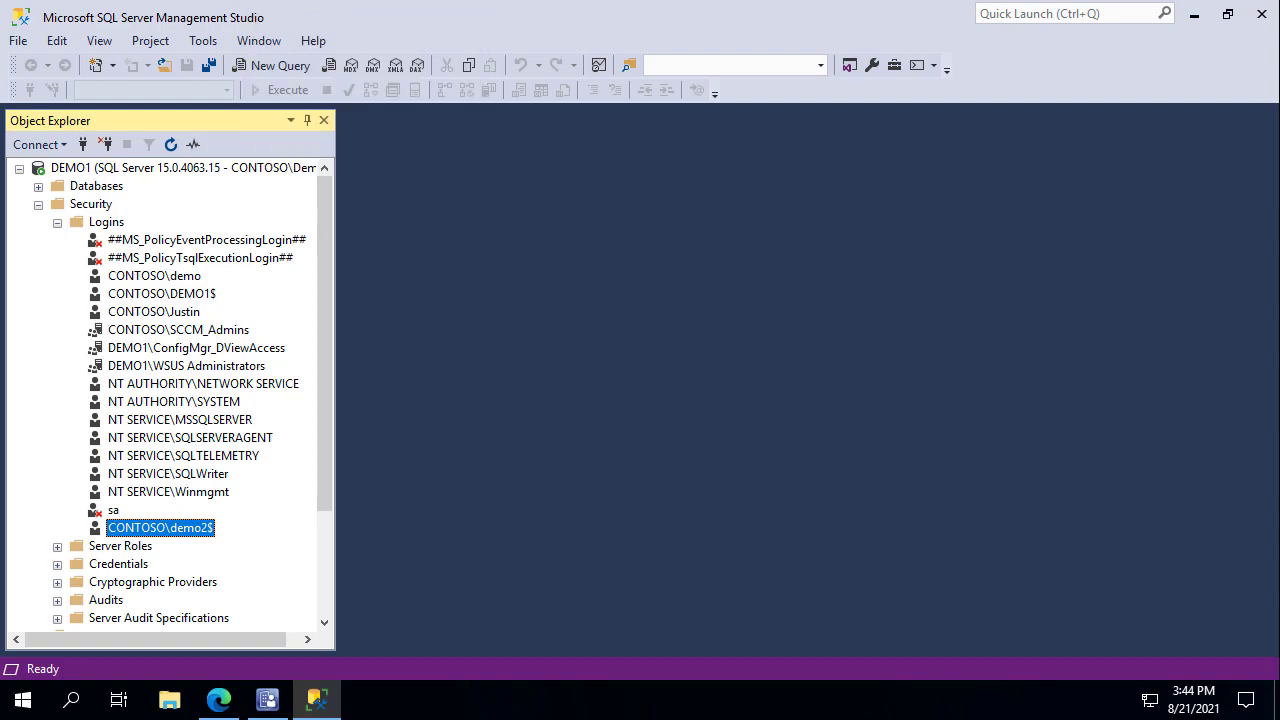
# On the DEMO2 session, close the old Data Gathering Status window.
pyautogui.click(340, 0)
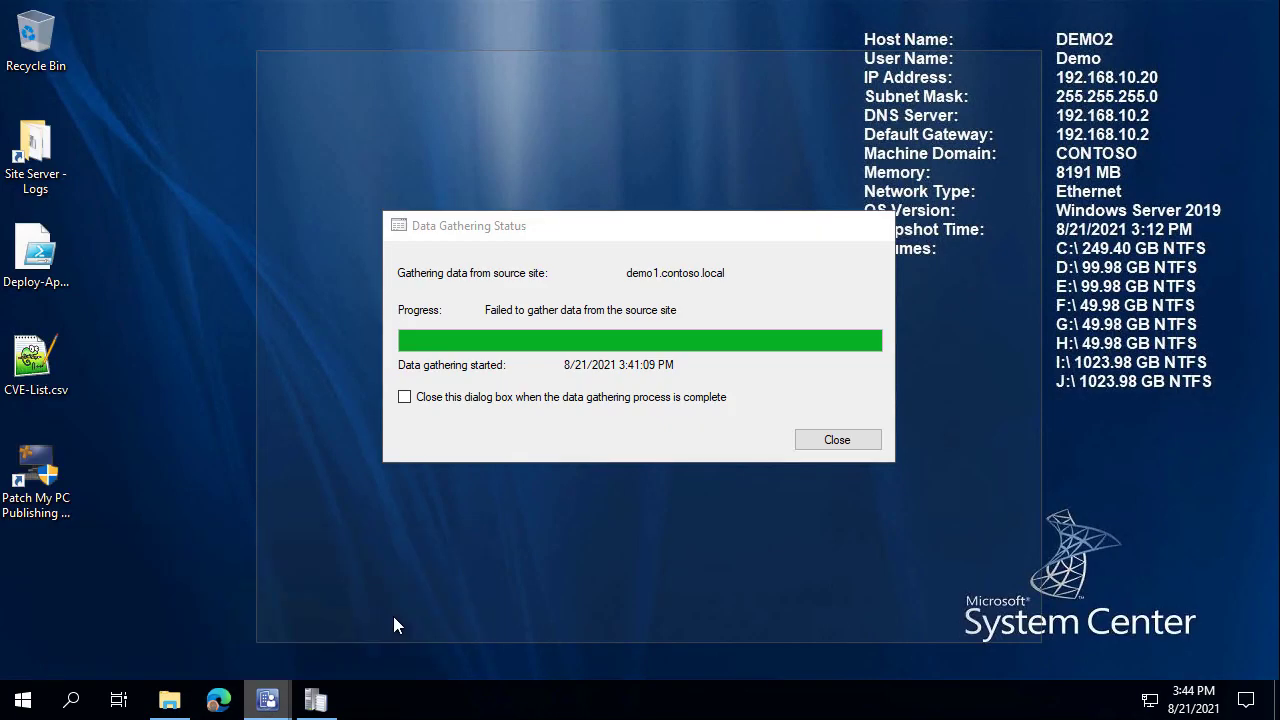
pyautogui.click(393, 616)
pyautogui.click(876, 446)
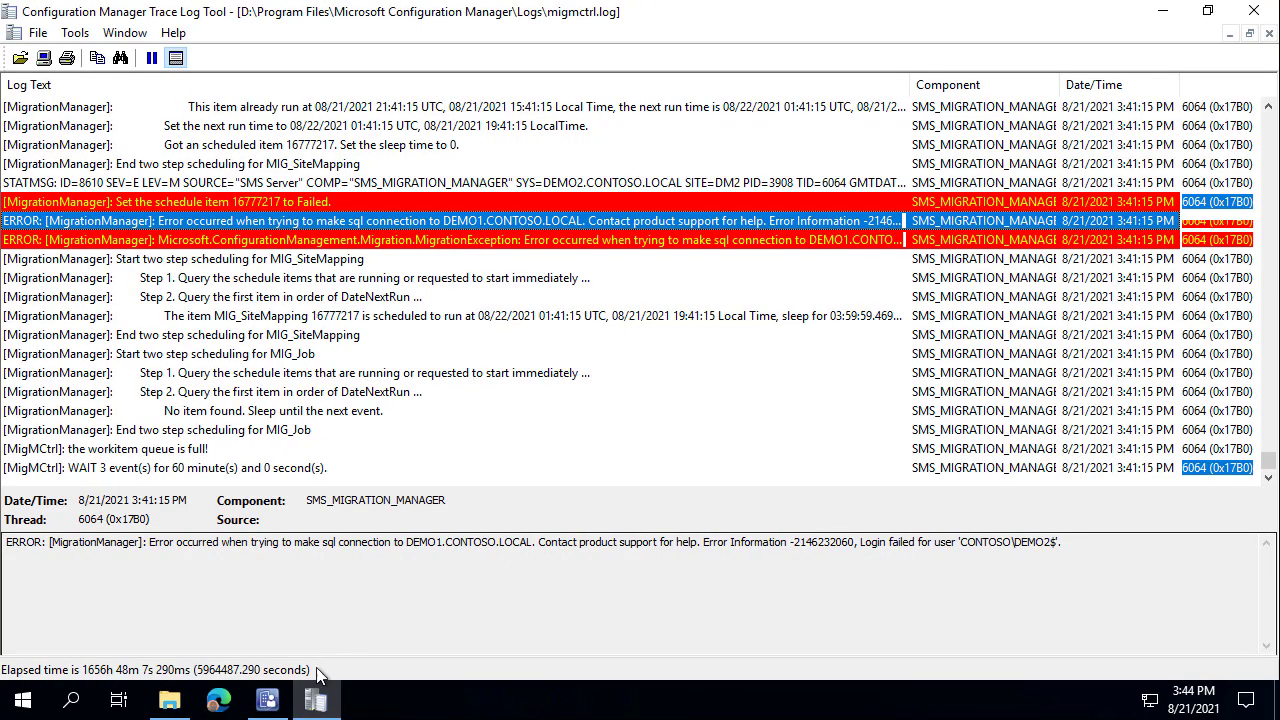
pyautogui.hotkey('alt', 'Tab')
# Gather data from DM1 again, follow migmctrl.log to completion, and close the status window.
pyautogui.rightClick(537, 272)
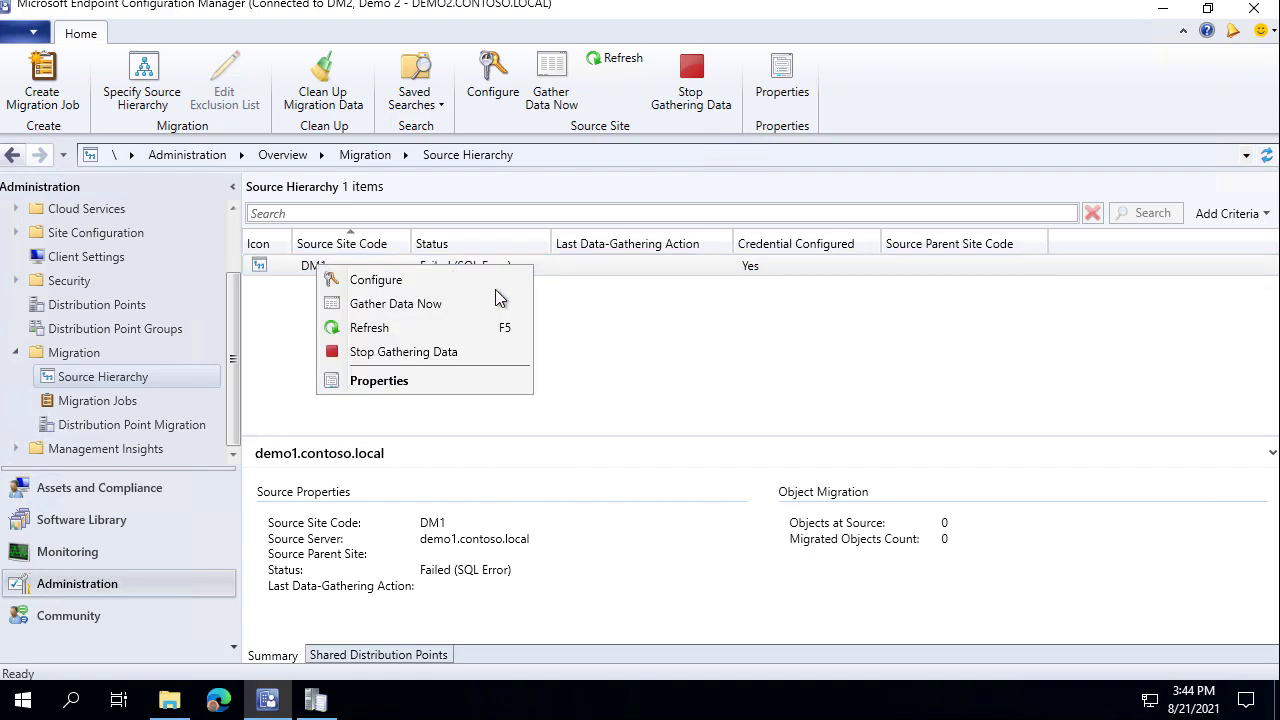
pyautogui.click(431, 305)
pyautogui.click(316, 700)
pyautogui.click(735, 356)
pyautogui.press('End')
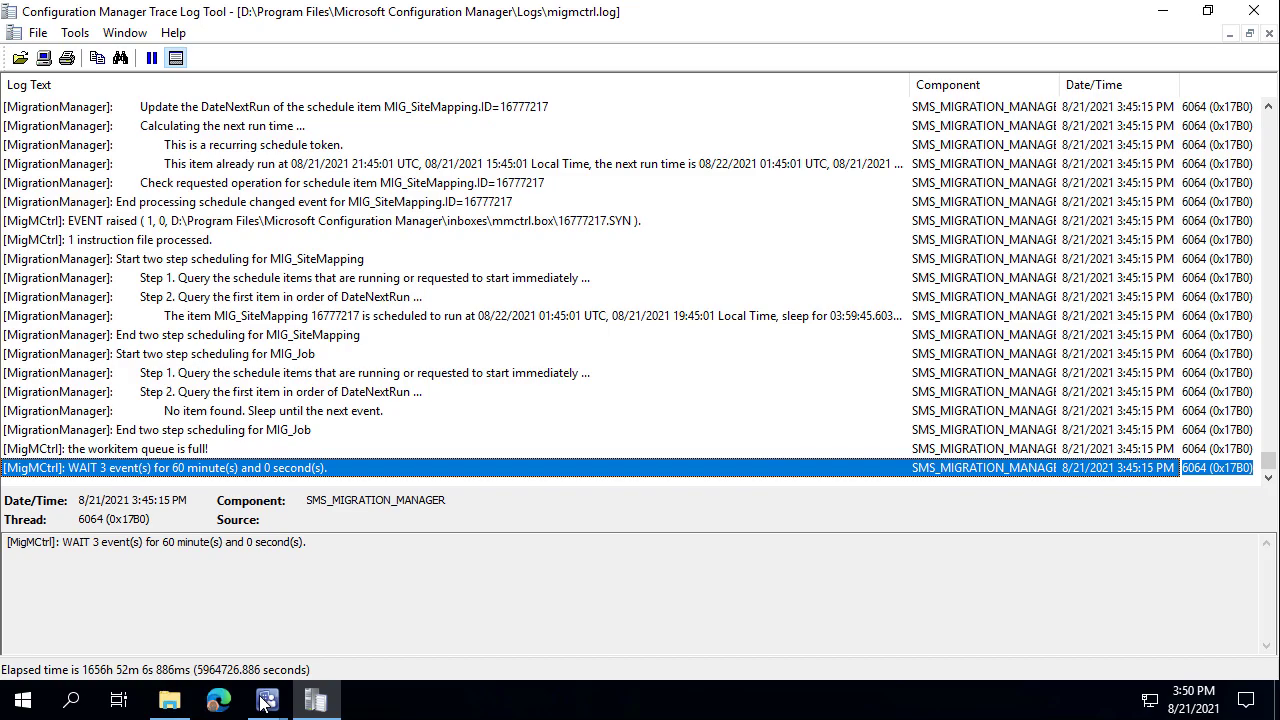
pyautogui.click(267, 700)
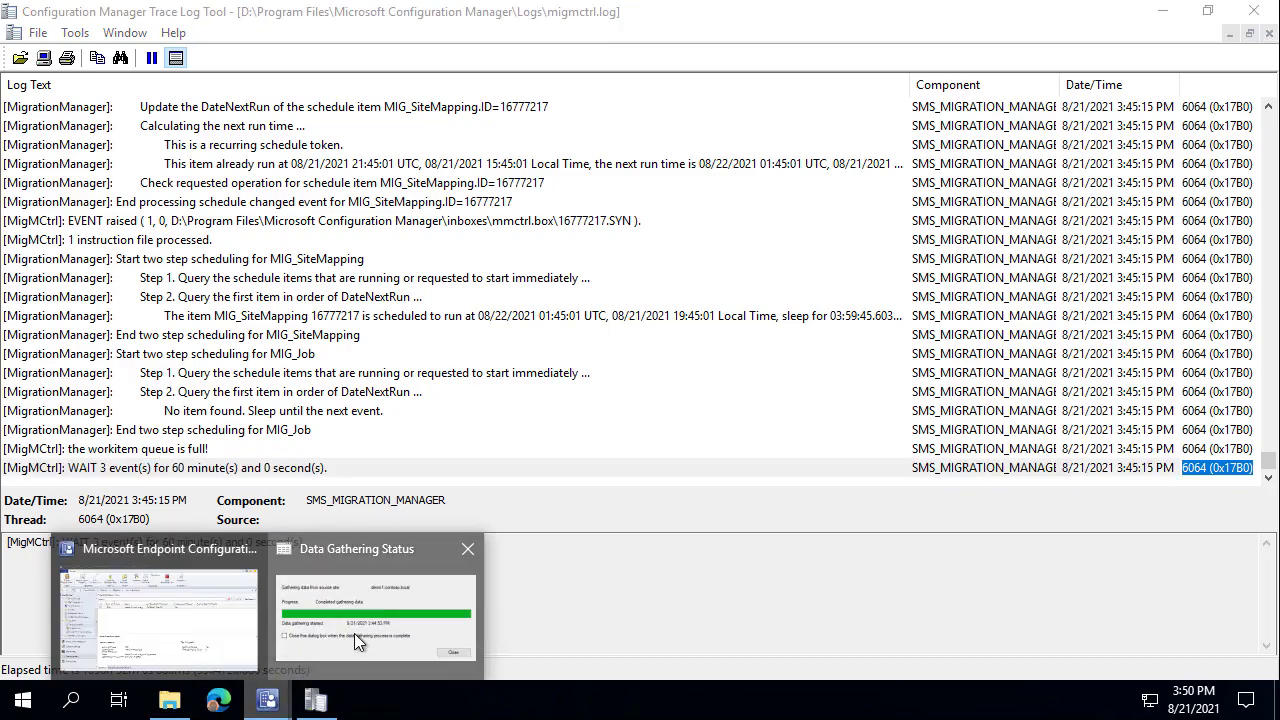
pyautogui.click(354, 633)
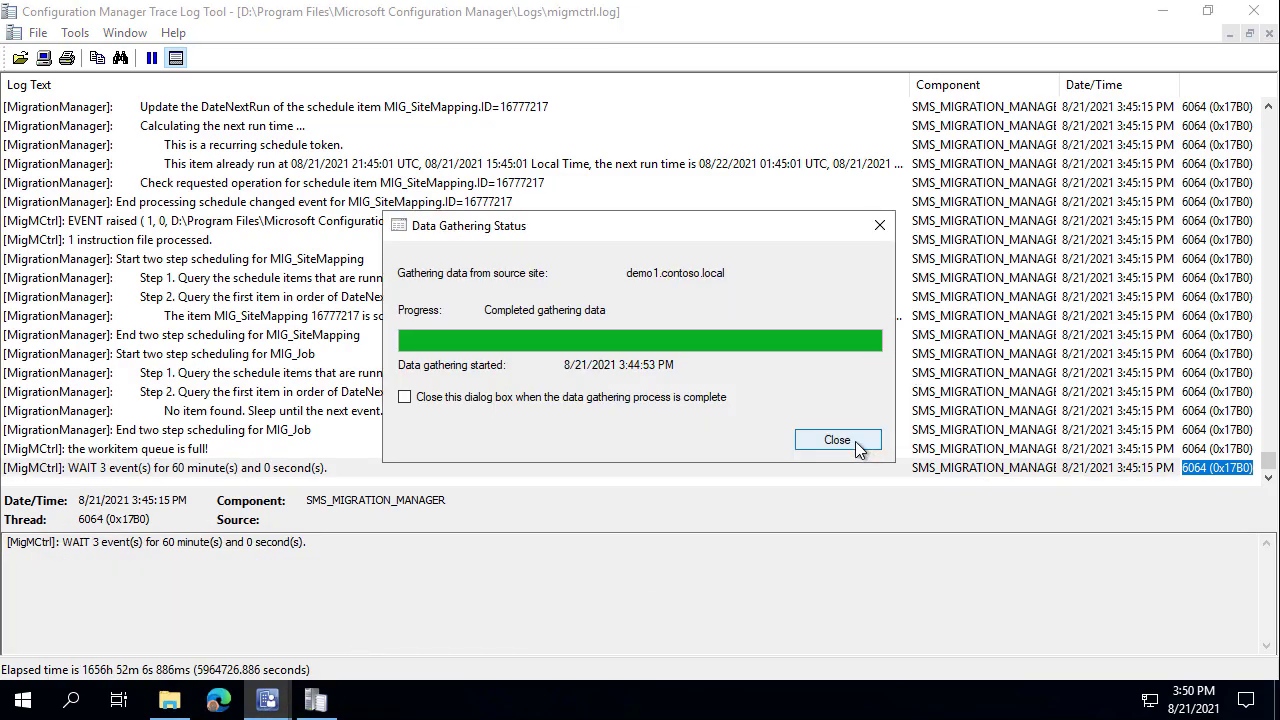
pyautogui.click(855, 445)
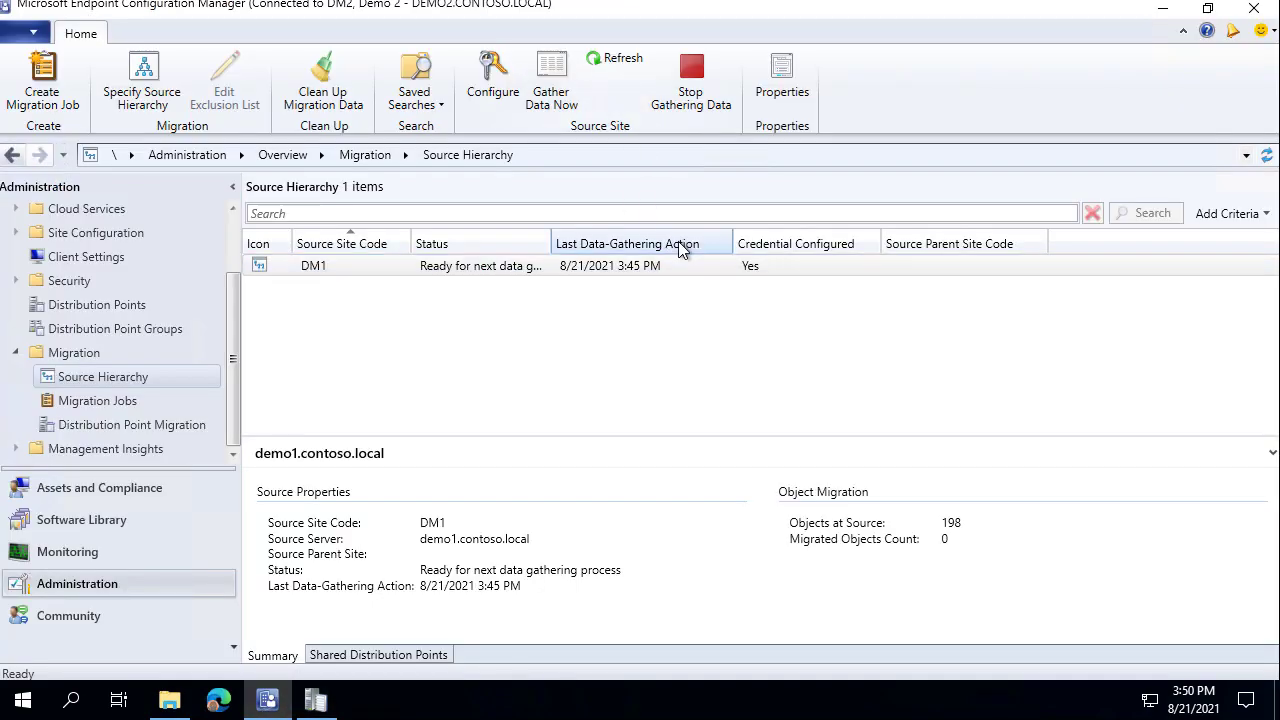
# Confirm DM1's Status shows 198 objects found, then show the empty Migration Jobs list.
pyautogui.click(663, 270)
pyautogui.moveTo(551, 248); pyautogui.dragTo(600, 245)
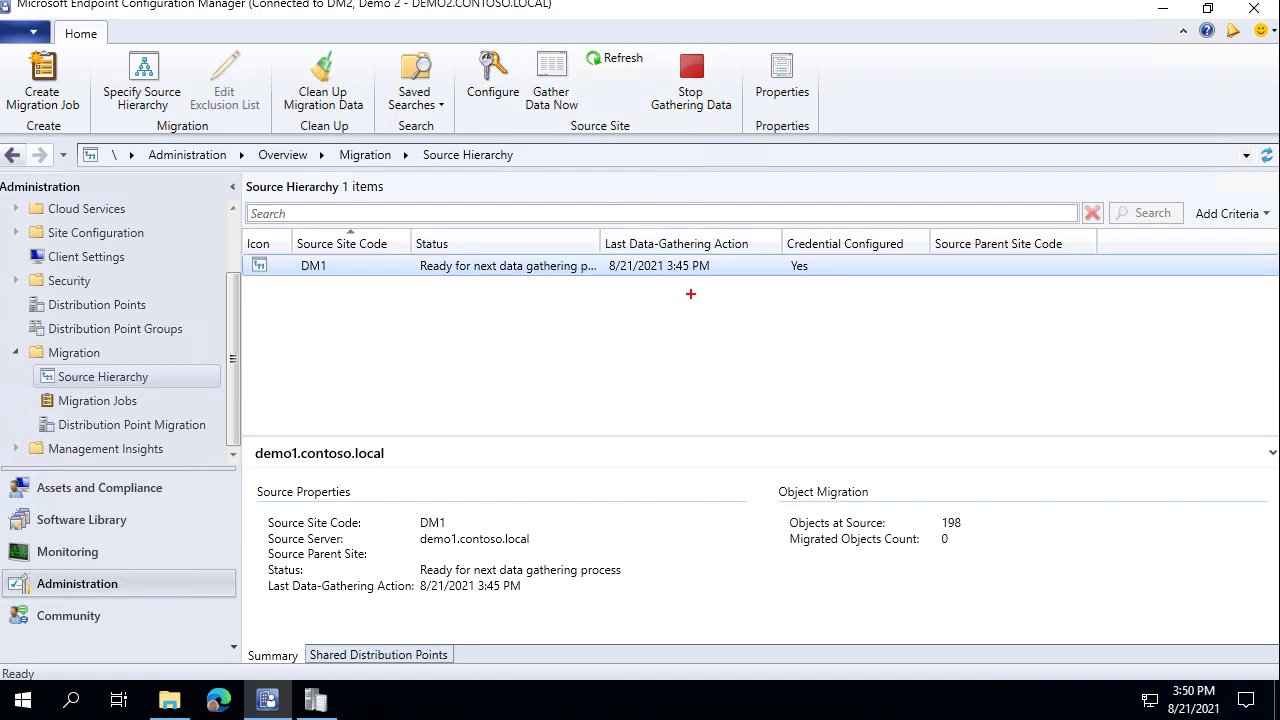
pyautogui.moveTo(683, 289); pyautogui.dragTo(703, 343)
pyautogui.press('Escape')
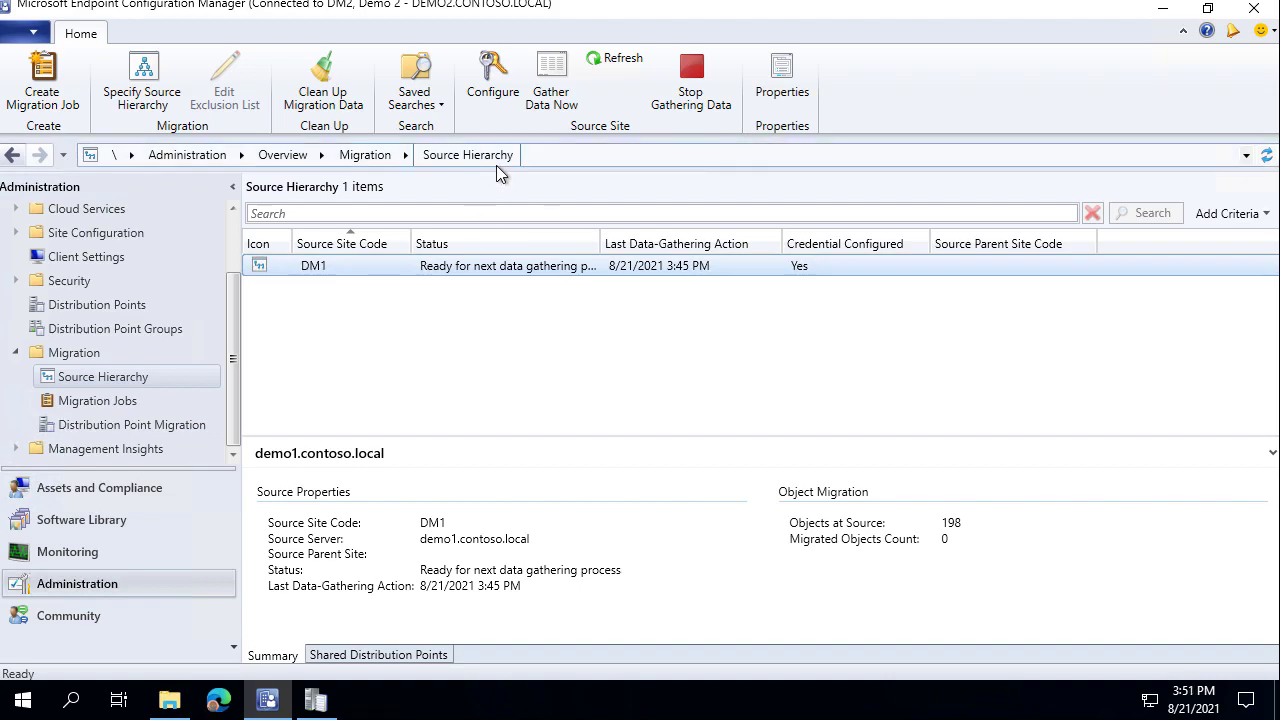
pyautogui.click(123, 400)
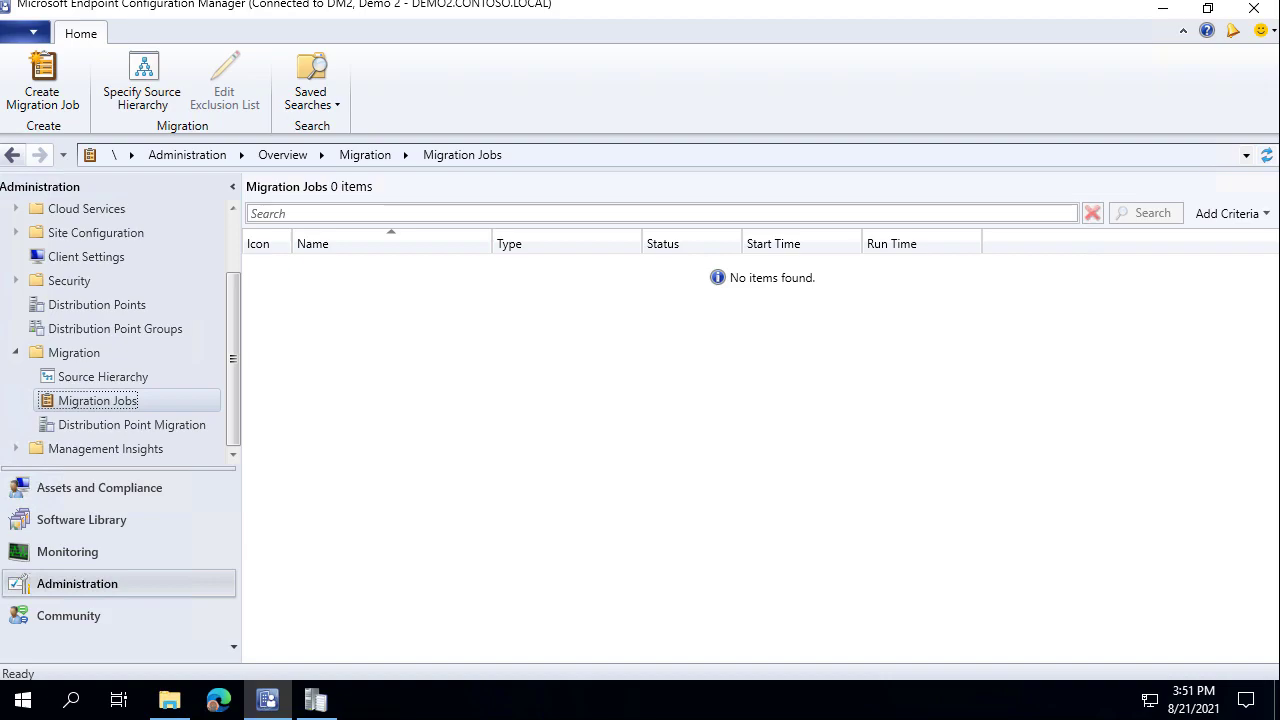
# Create a migration job named 'Example Application Migration'.
pyautogui.rightClick(113, 401)
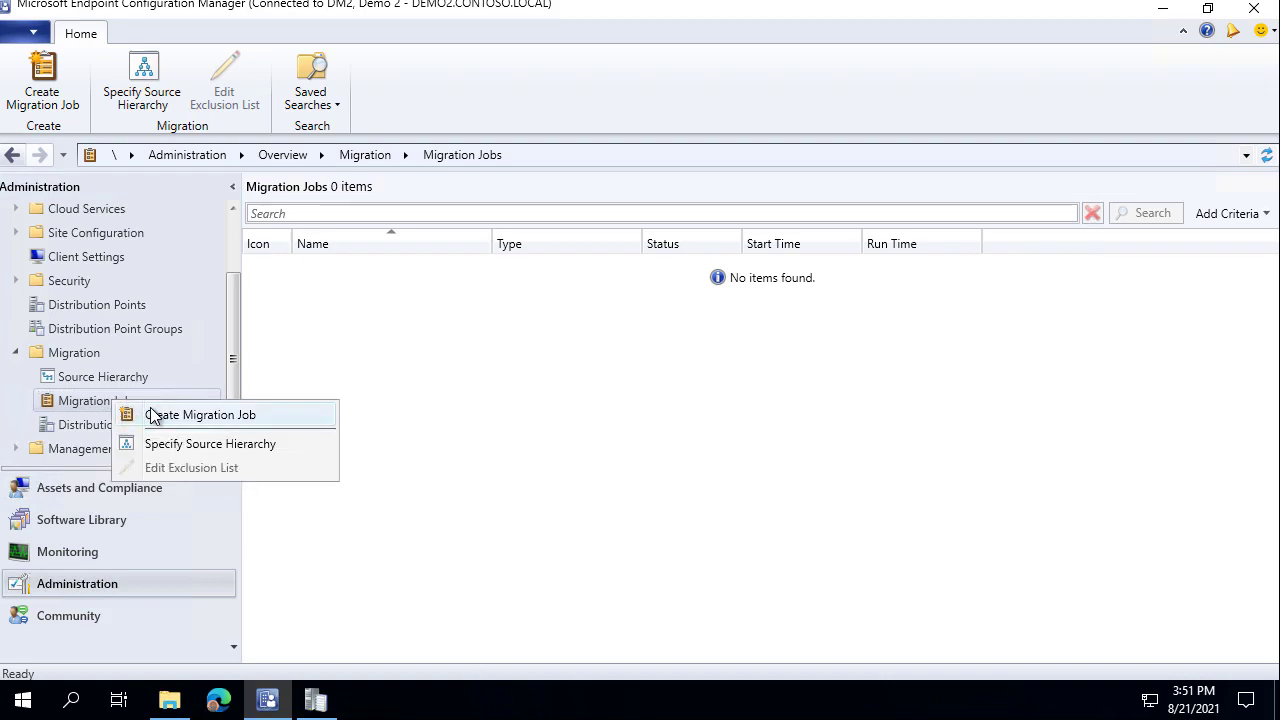
pyautogui.click(151, 415)
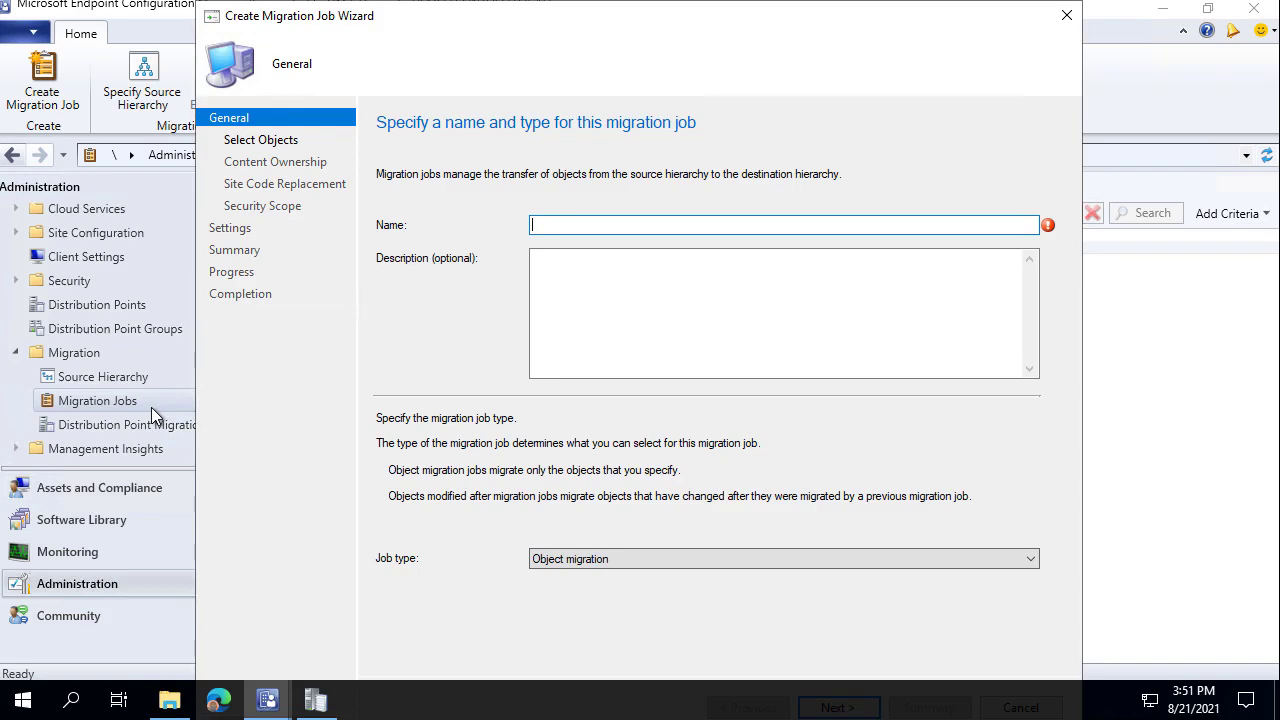
pyautogui.write('Example Application Migration')
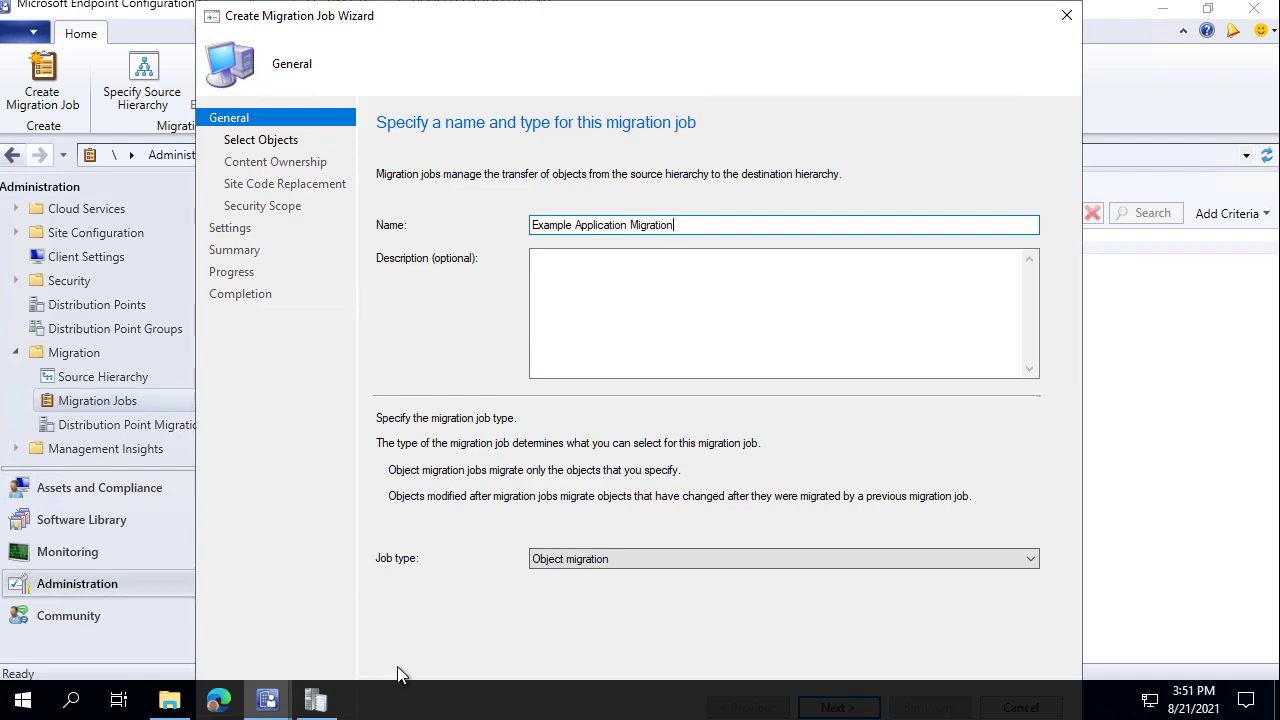
pyautogui.click(461, 705)
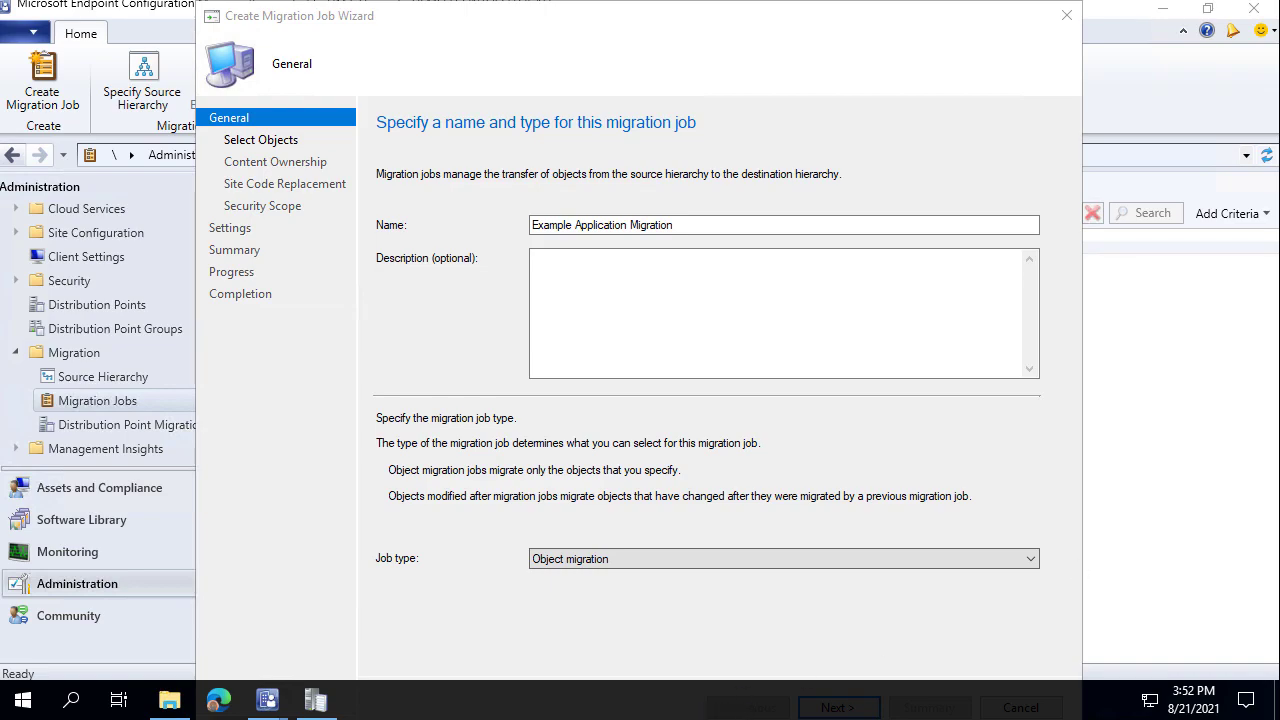
# Dock the taskbar on the right, keep Object migration as job type, and continue.
pyautogui.moveTo(1085, 708); pyautogui.dragTo(1200, 570)
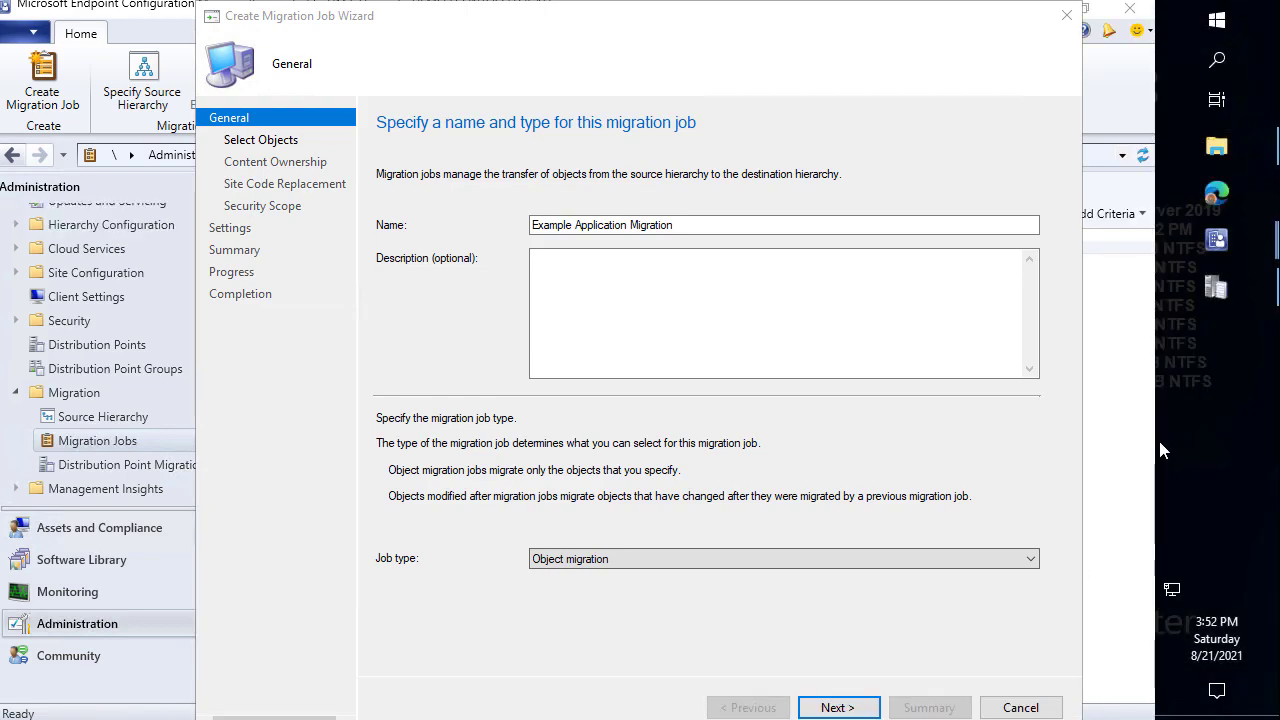
pyautogui.moveTo(1160, 450); pyautogui.dragTo(1272, 438)
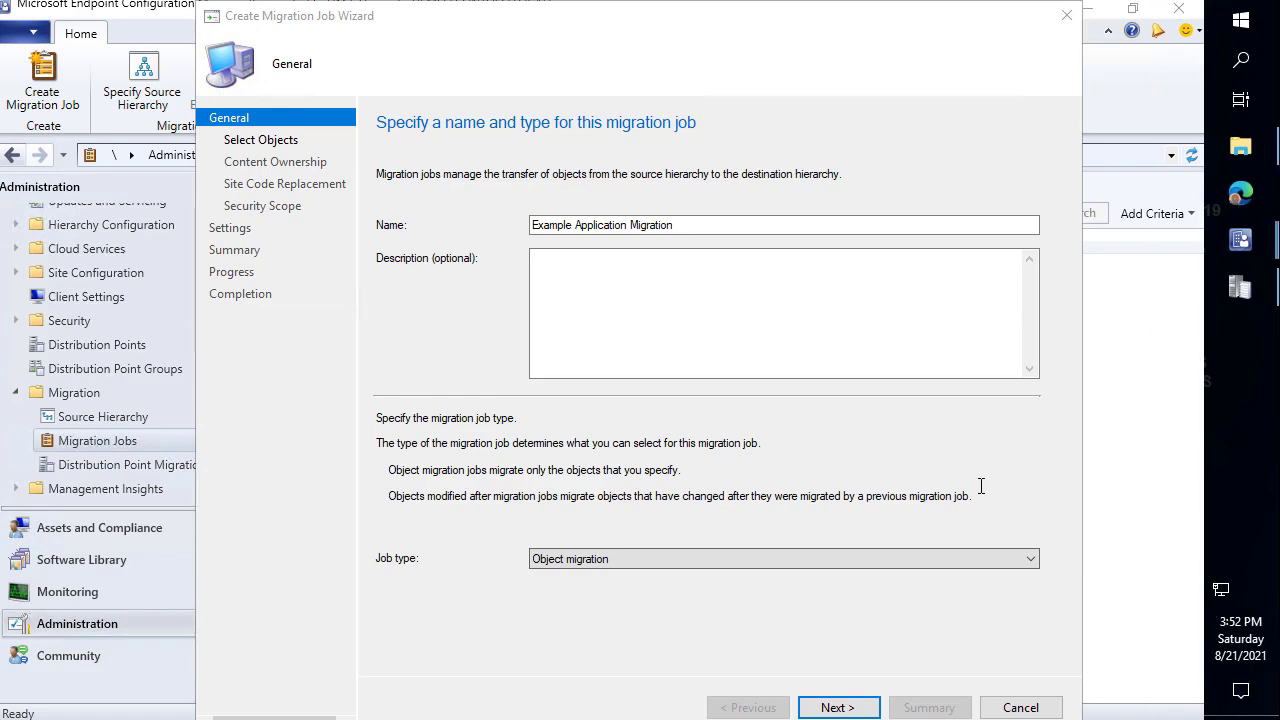
pyautogui.click(798, 312)
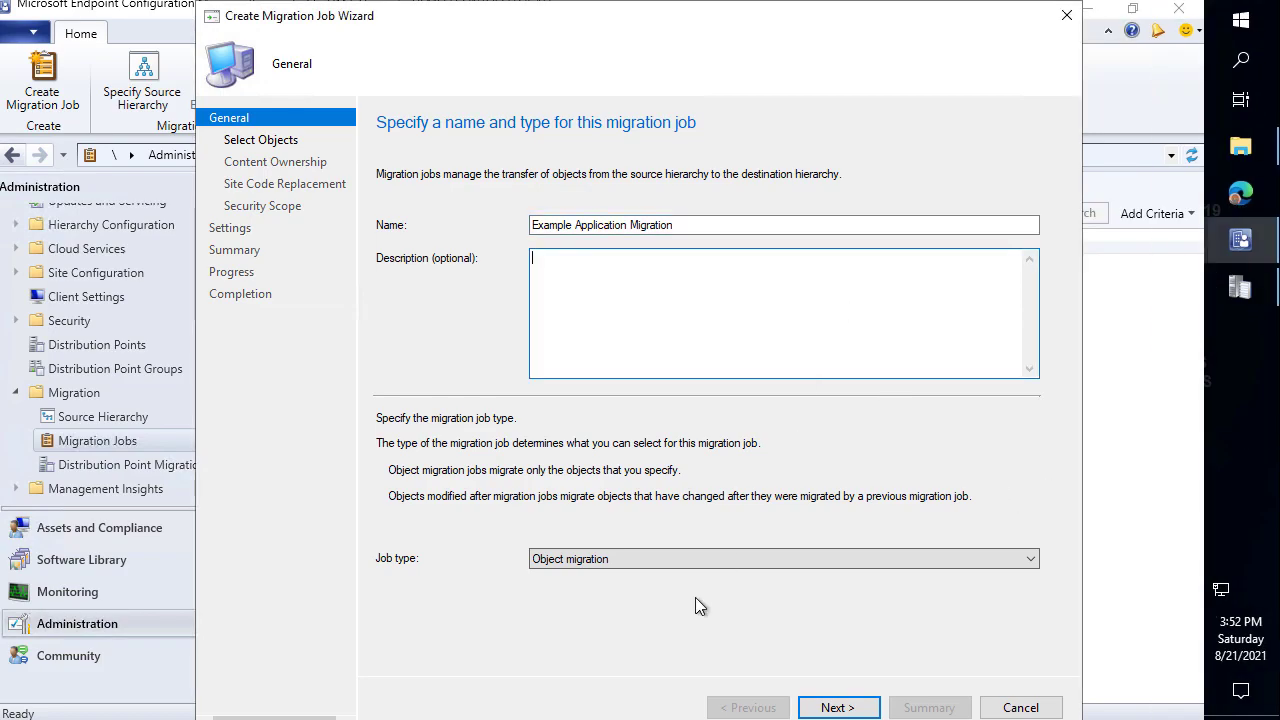
pyautogui.click(703, 560)
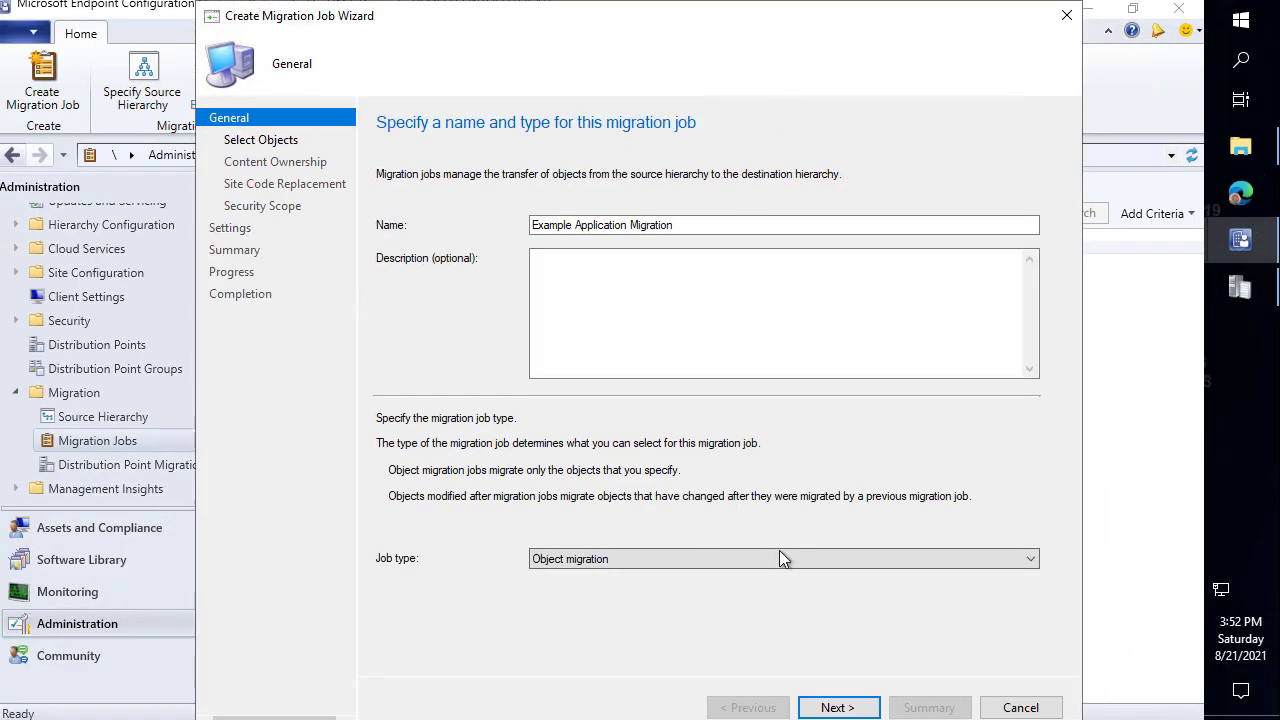
pyautogui.click(838, 708)
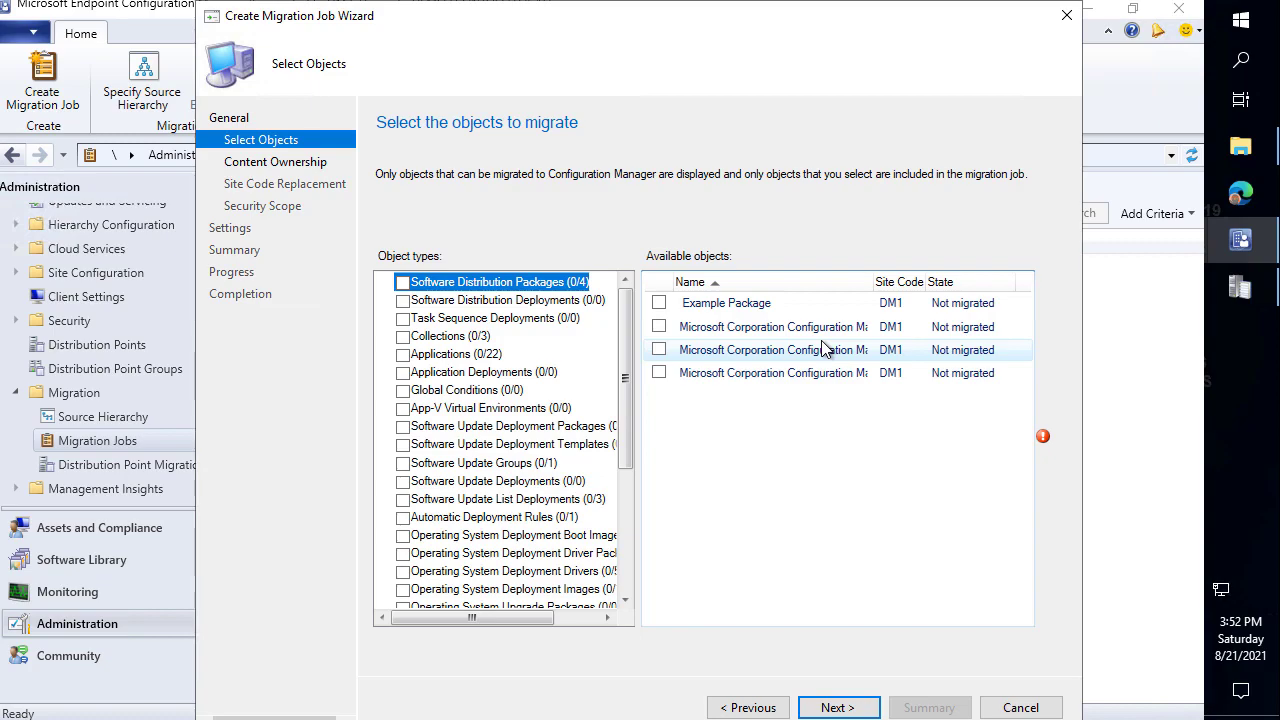
# From the 22 available applications, tick 1Password 7.7.810 (User) and 7-Zip 19.00 (MSI-x64) for migration.
pyautogui.scroll(-3, 565, 330)
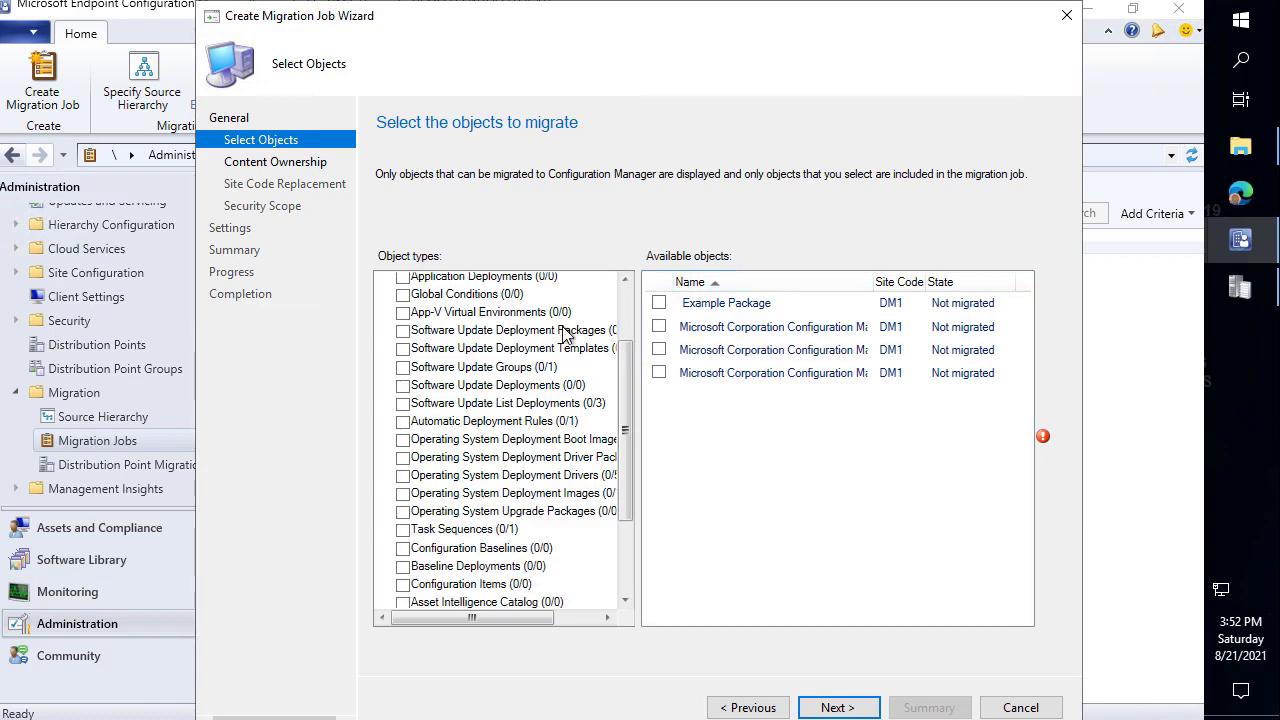
pyautogui.scroll(-2, 566, 336)
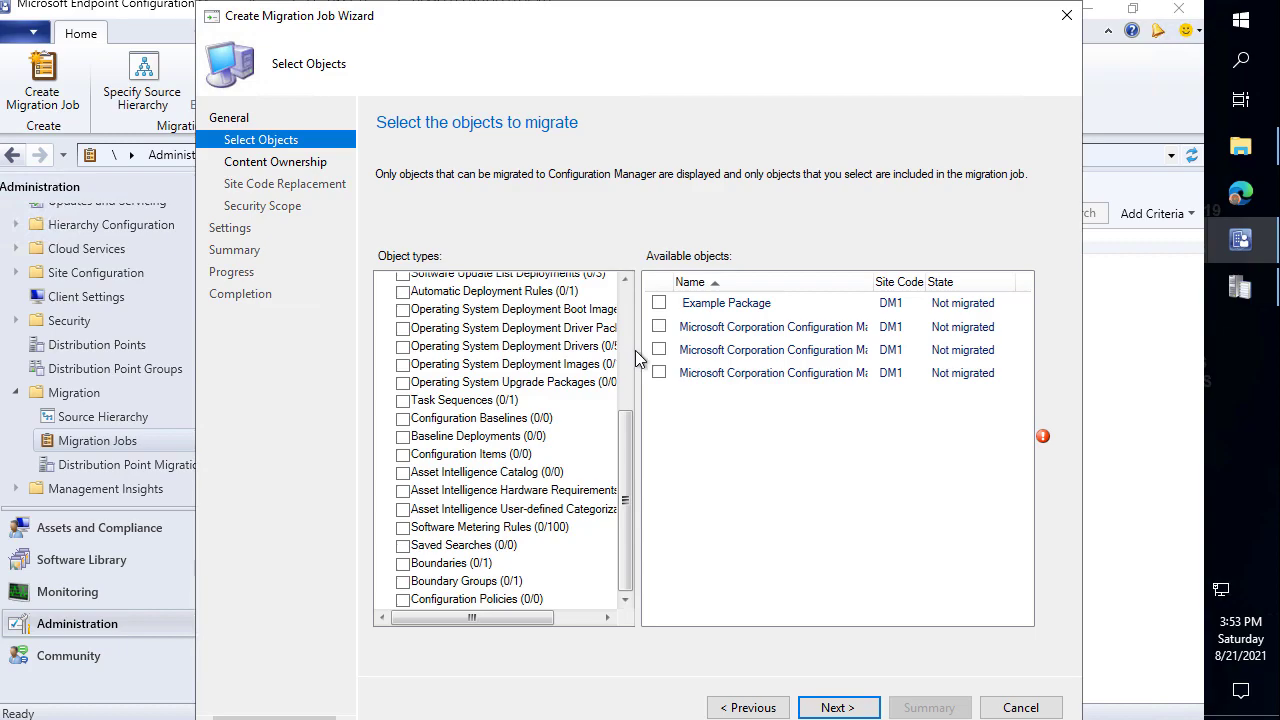
pyautogui.moveTo(530, 620); pyautogui.dragTo(420, 626)
pyautogui.scroll(4, 525, 460)
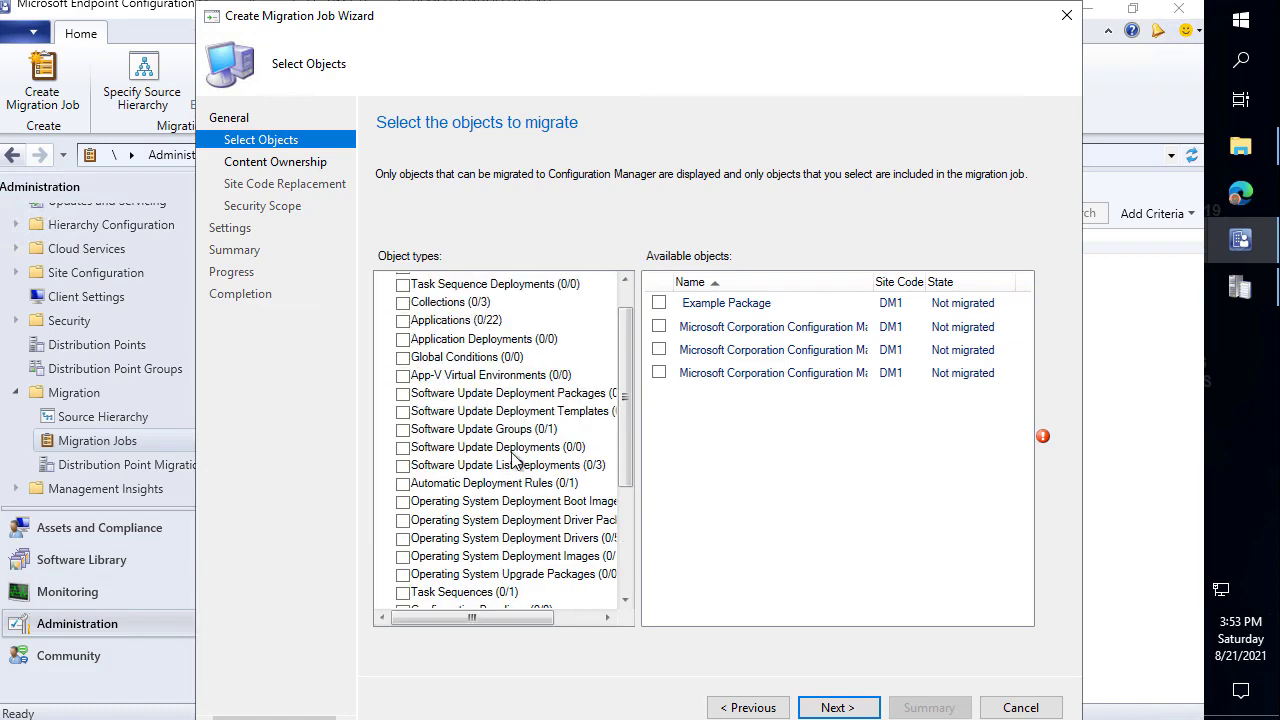
pyautogui.scroll(2, 502, 345)
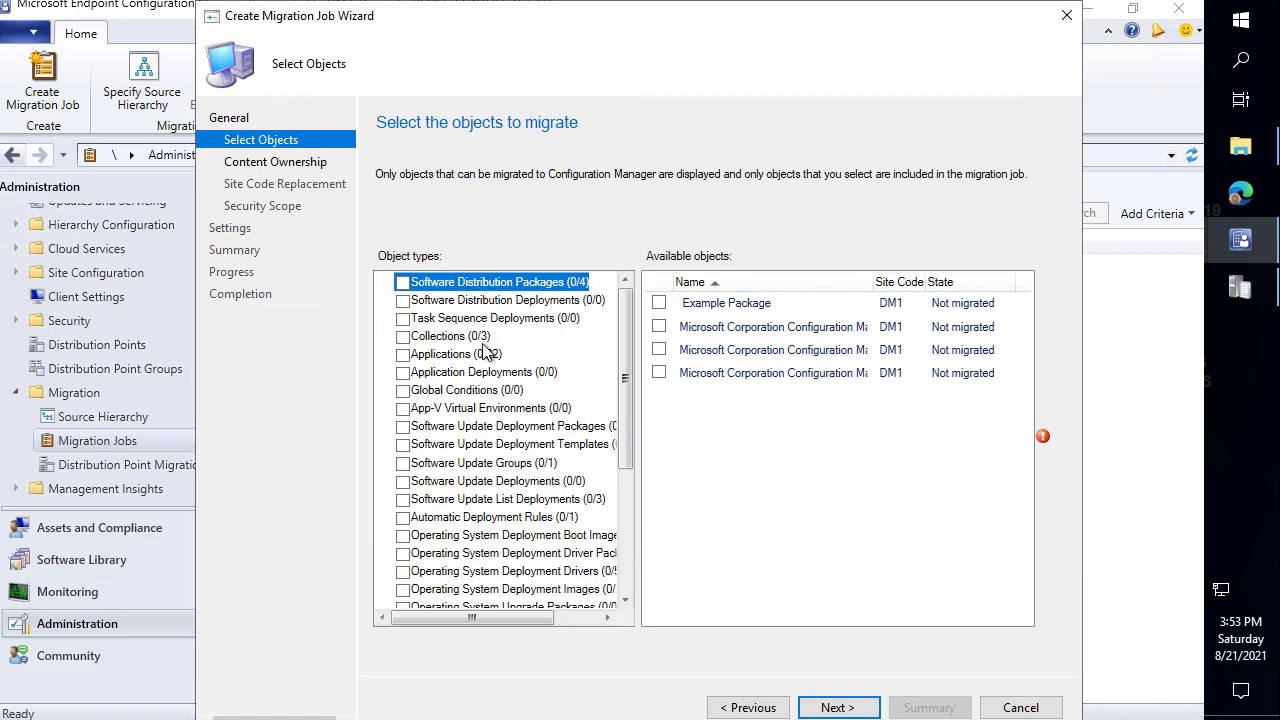
pyautogui.click(489, 356)
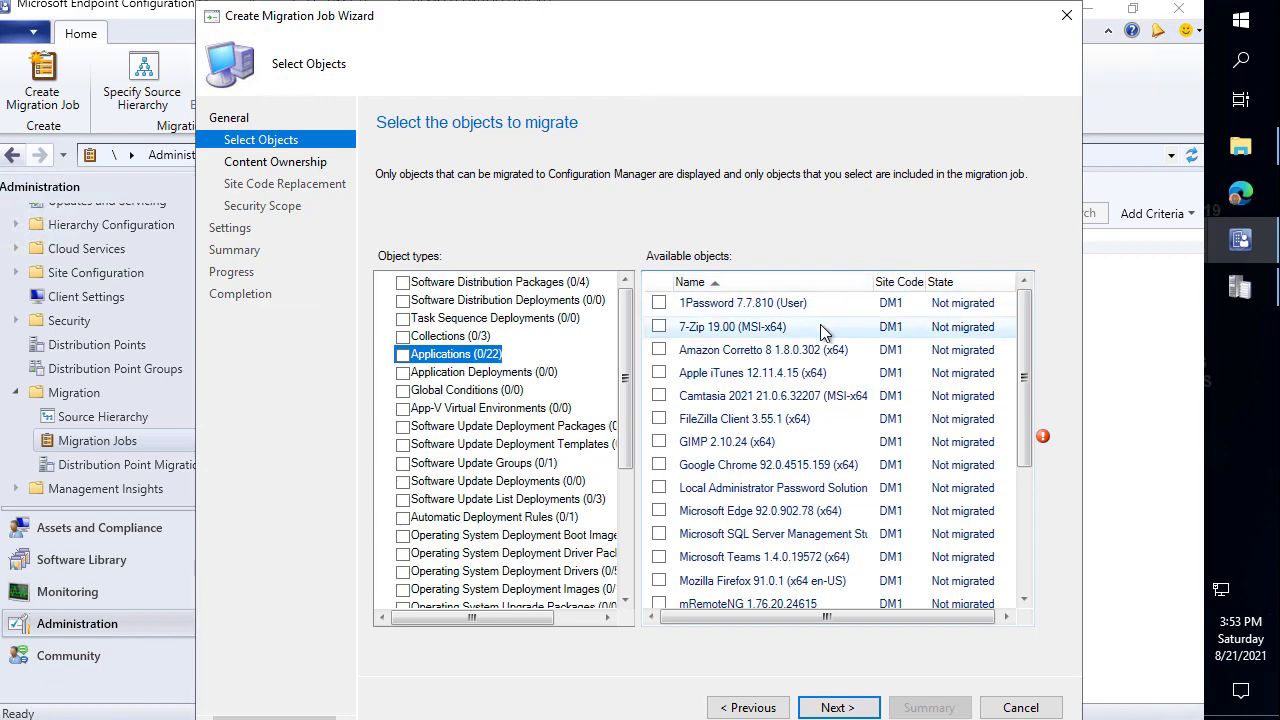
pyautogui.click(659, 303)
pyautogui.click(659, 327)
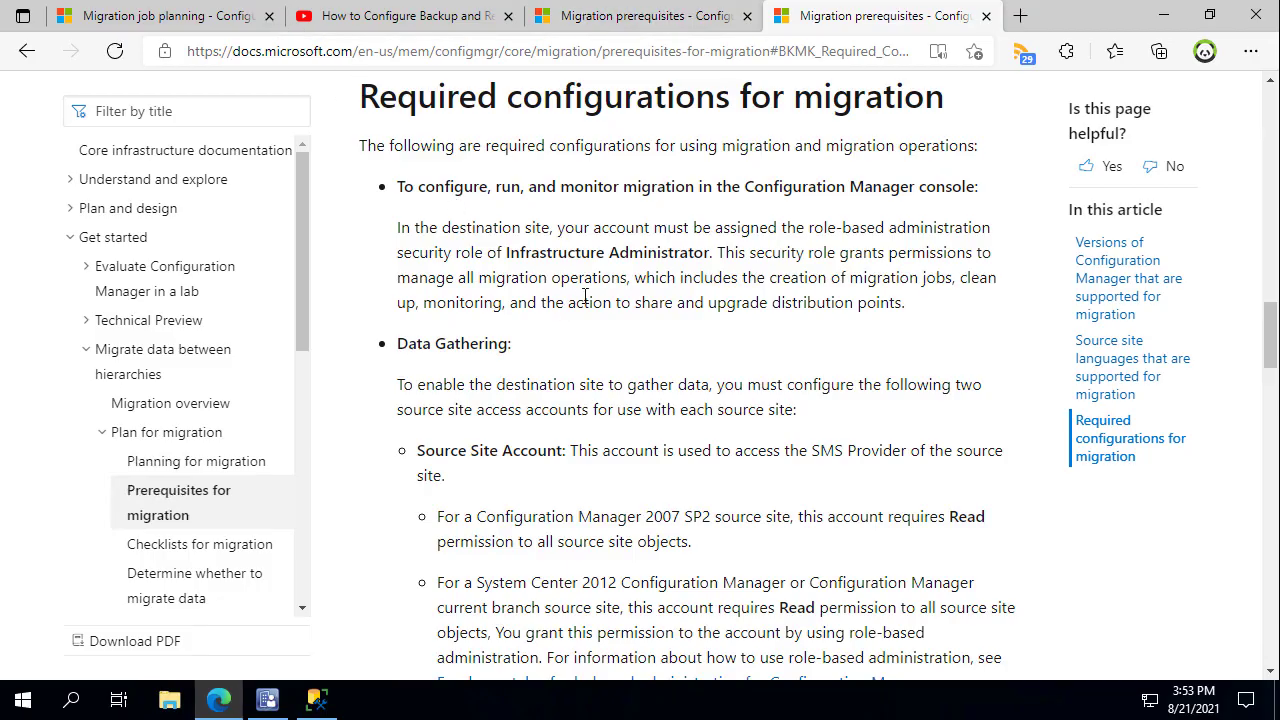
pyautogui.scroll(1, 580, 296)
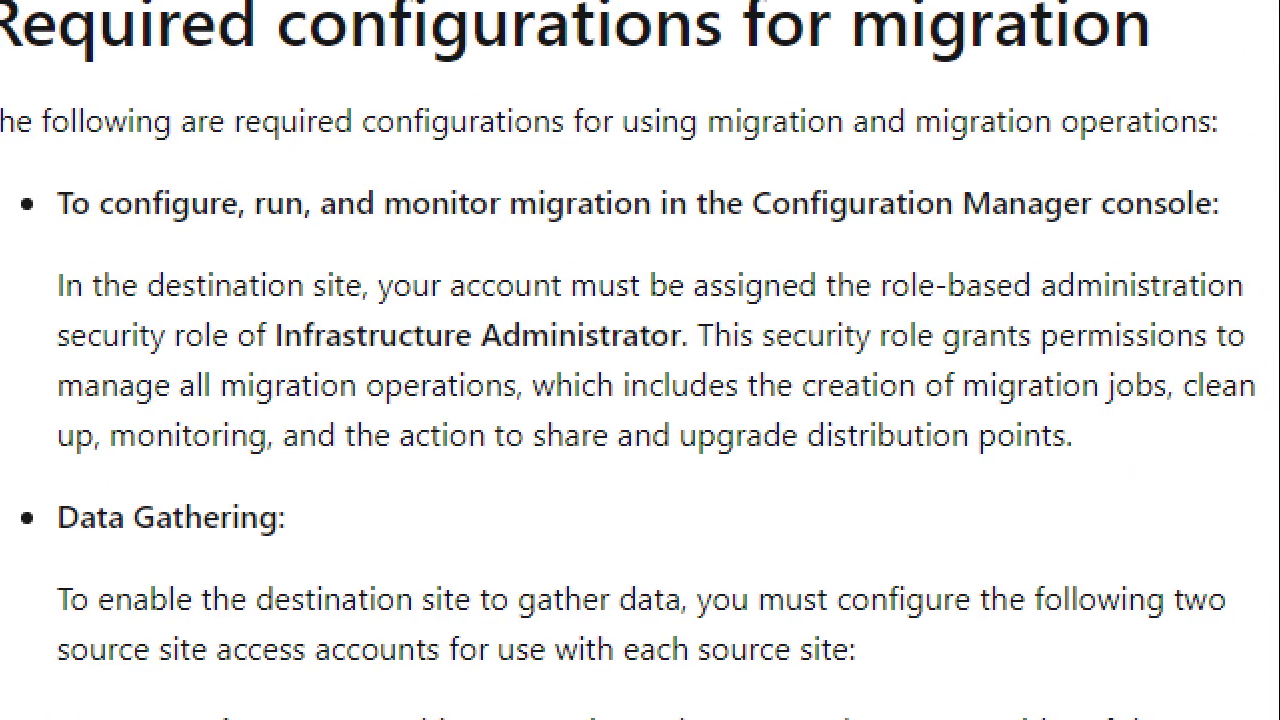
# Mark up the Infrastructure Administrator role requirement in the Required configurations section with ZoomIt arrows.
pyautogui.click(574, 349)
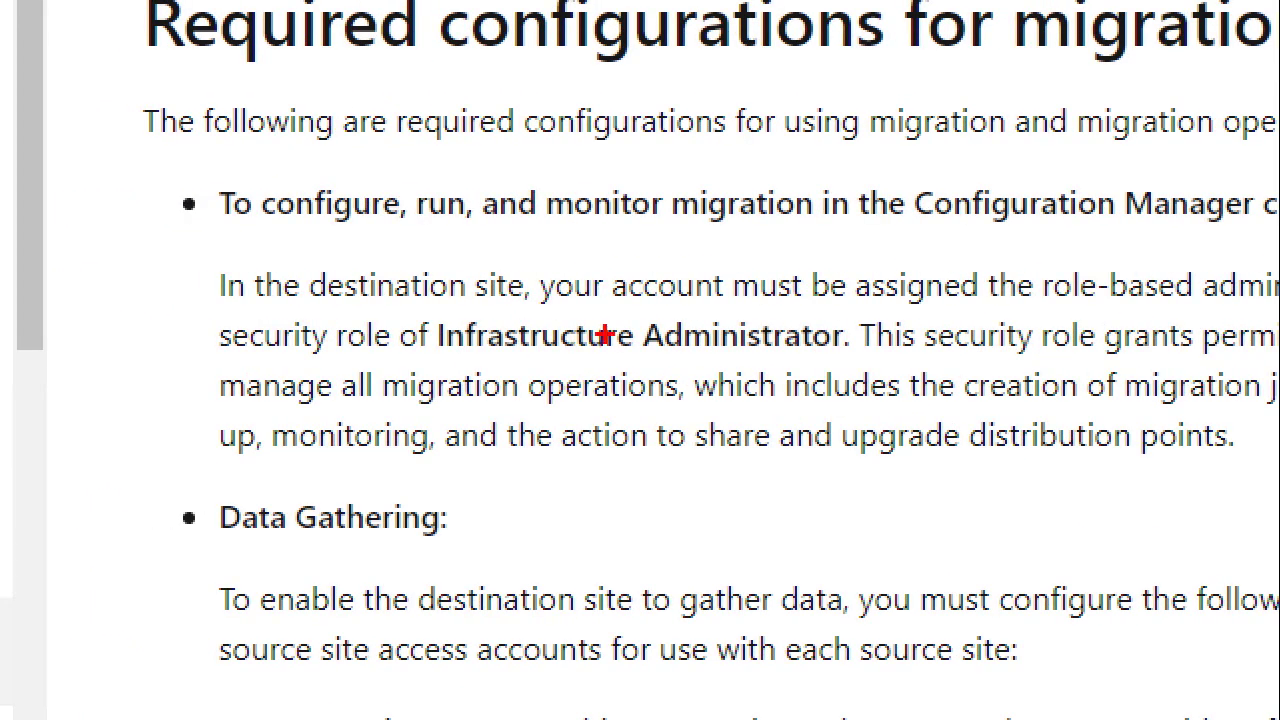
pyautogui.moveTo(586, 362); pyautogui.dragTo(498, 471)
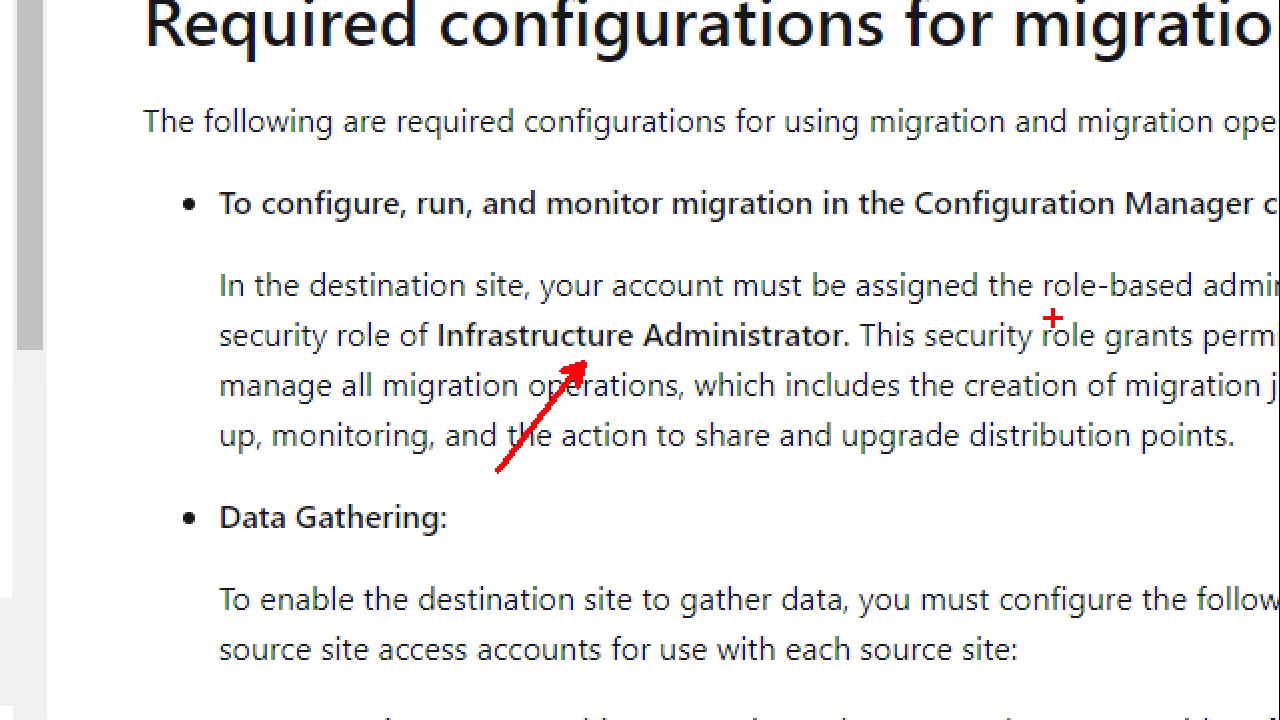
pyautogui.moveTo(1050, 322); pyautogui.dragTo(1040, 228)
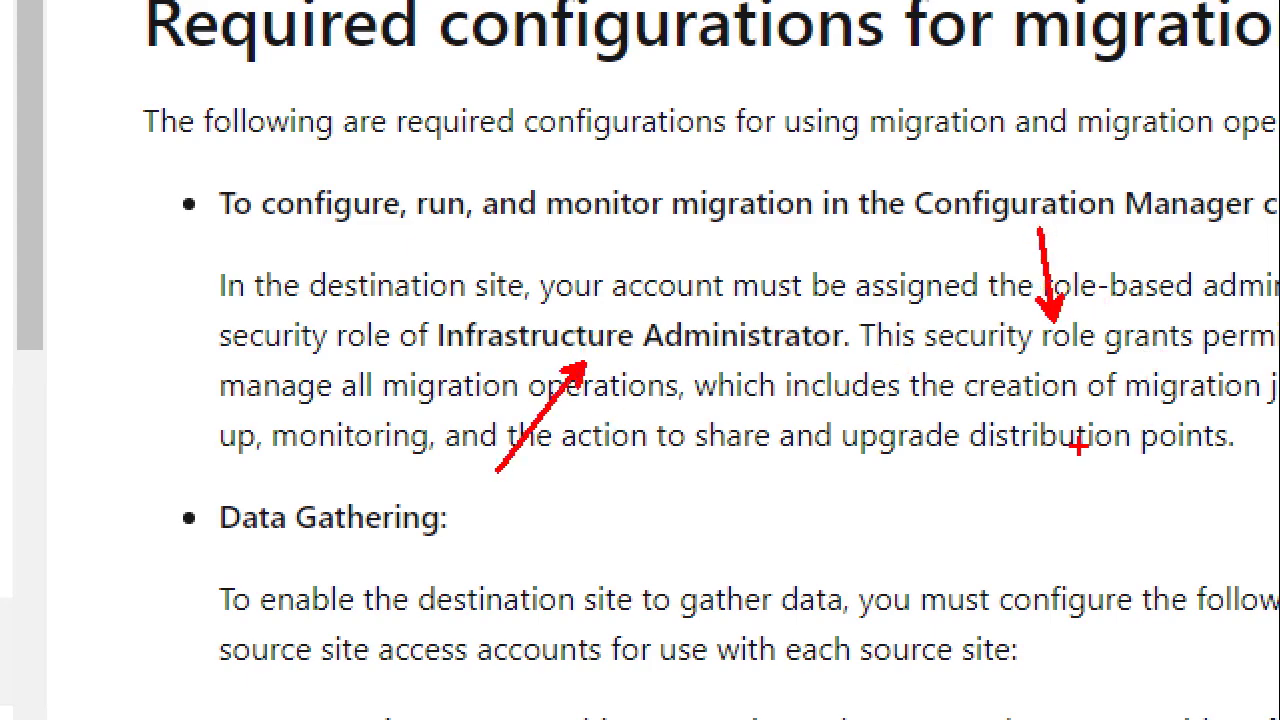
pyautogui.press('Escape')
pyautogui.hotkey('ctrl', '2')
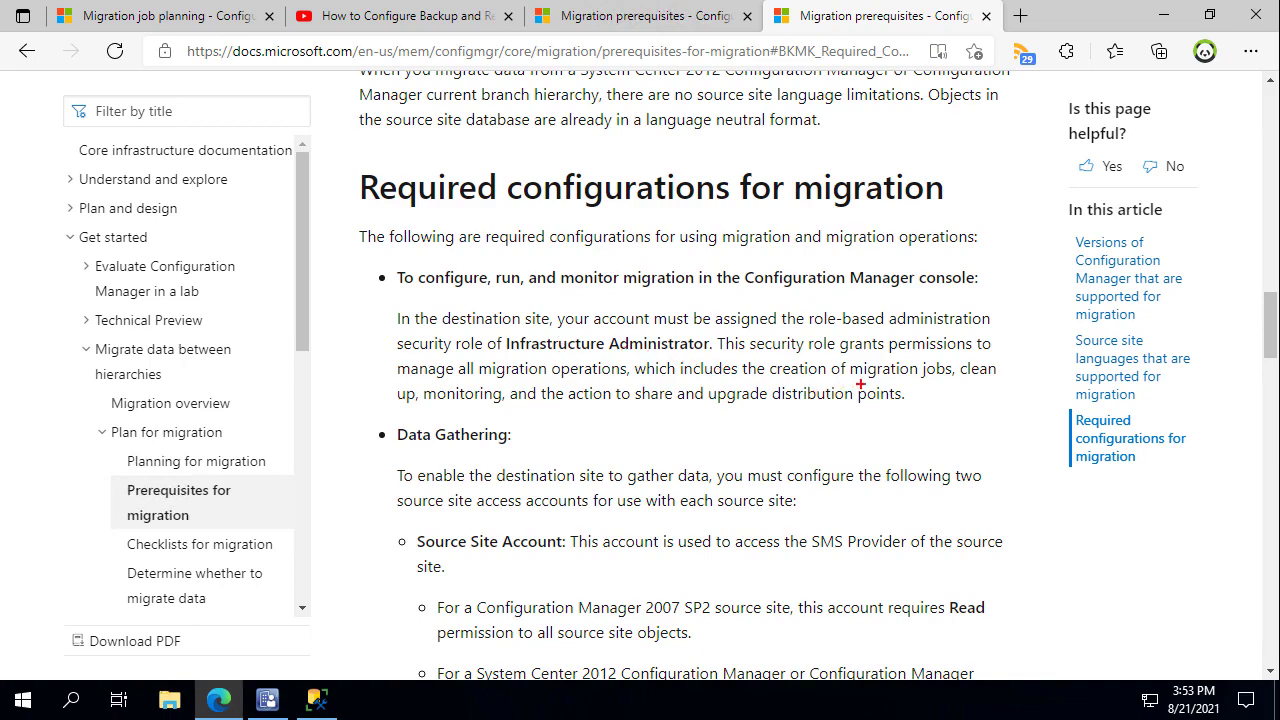
# Point out the migration jobs, clean up and monitoring permissions, then return to the DEMO2 wizard.
pyautogui.moveTo(897, 378)
pyautogui.mouseDown()
pyautogui.moveTo(928, 400)
pyautogui.moveTo(1011, 398)
pyautogui.mouseUp()
pyautogui.moveTo(488, 414); pyautogui.dragTo(561, 441)
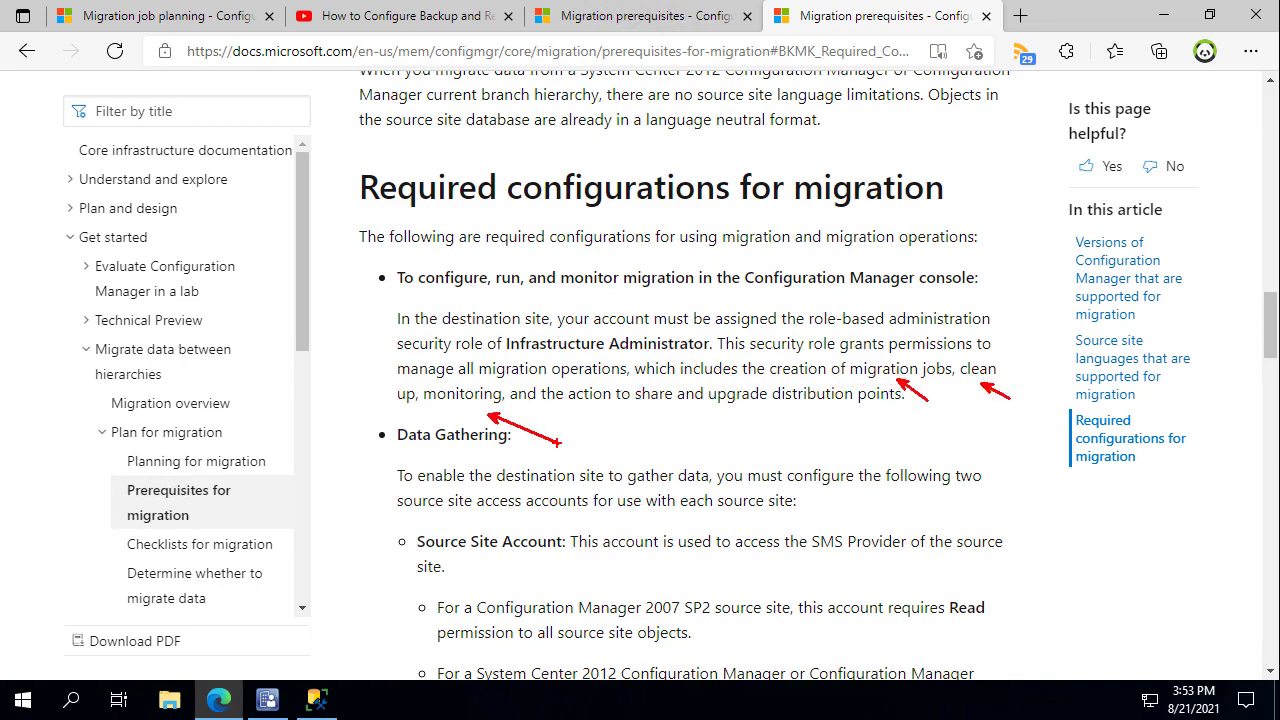
pyautogui.press('Escape')
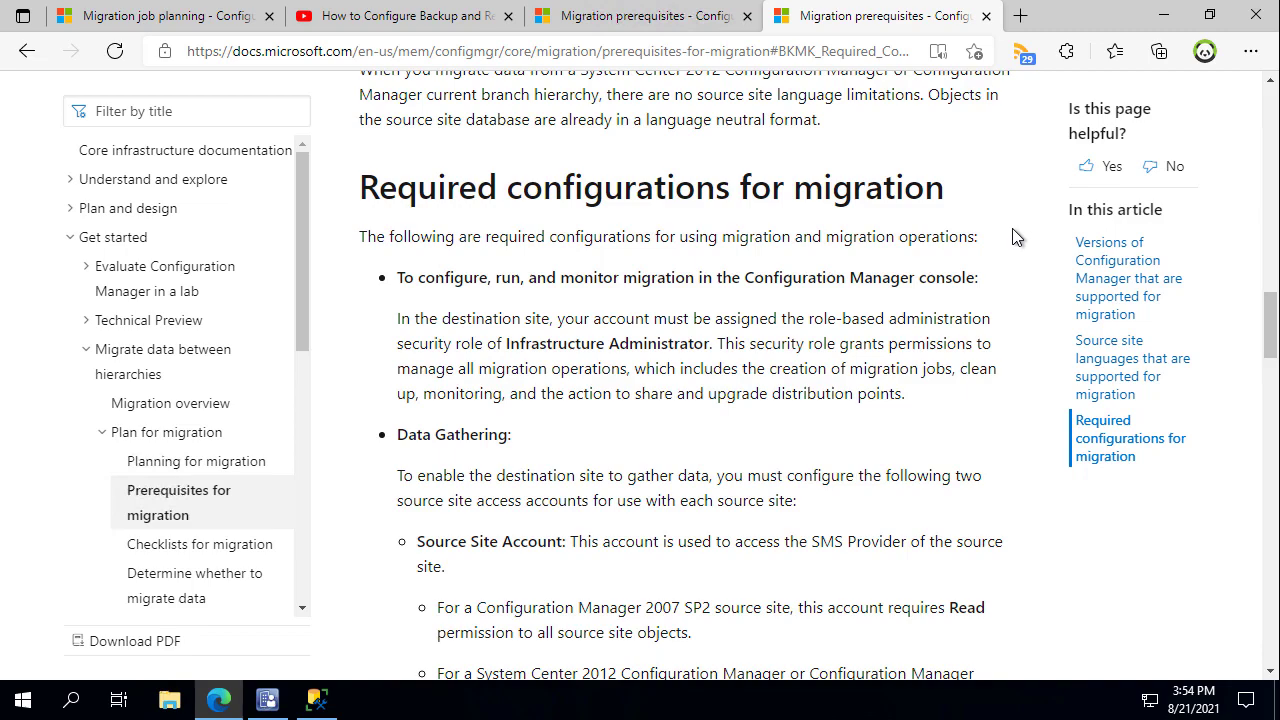
pyautogui.click(364, 1)
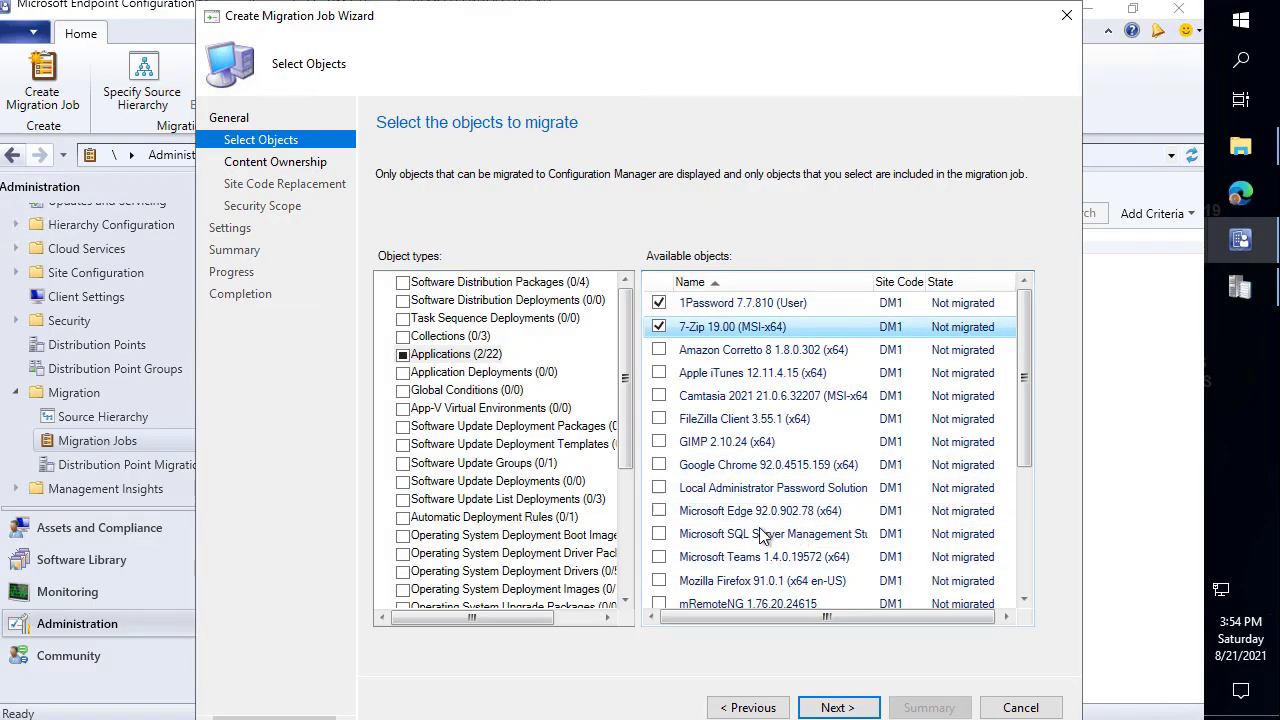
# Confirm DM1 content ownership goes to DM2 - Demo 2 and move past Site Code Replacement.
pyautogui.click(850, 712)
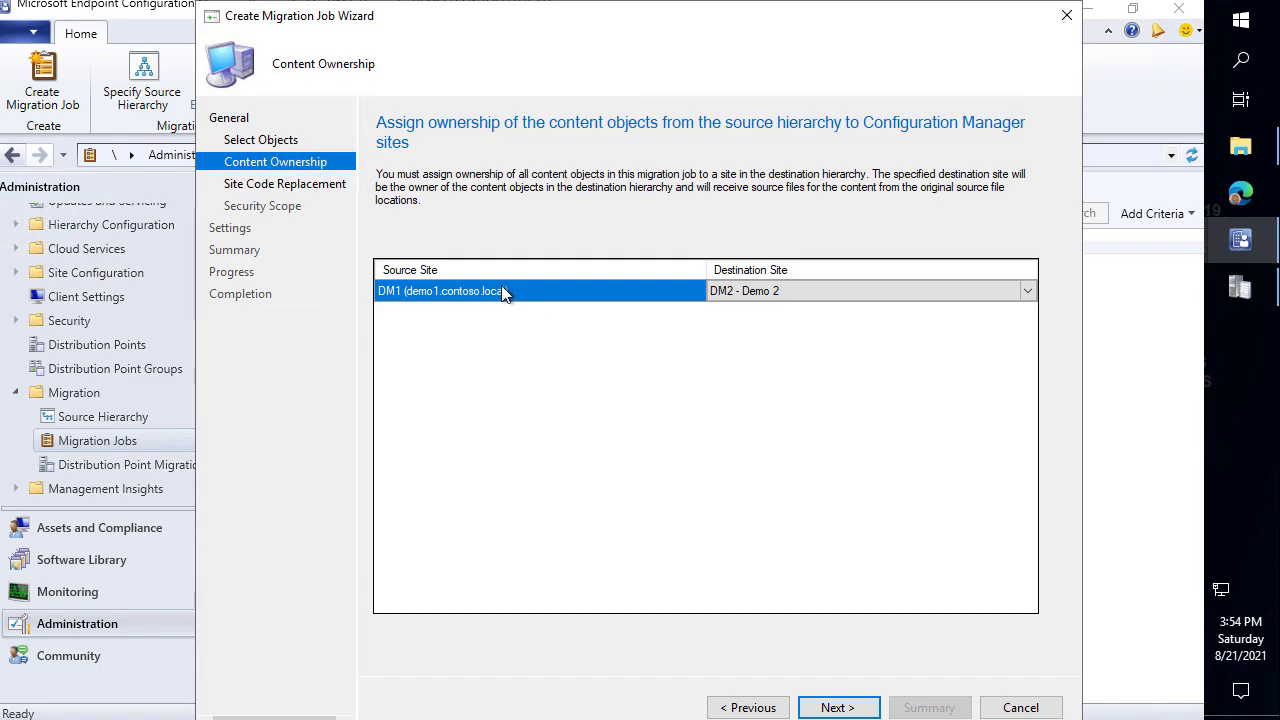
pyautogui.moveTo(399, 297); pyautogui.dragTo(405, 335)
pyautogui.moveTo(731, 303); pyautogui.dragTo(731, 350)
pyautogui.press('Escape')
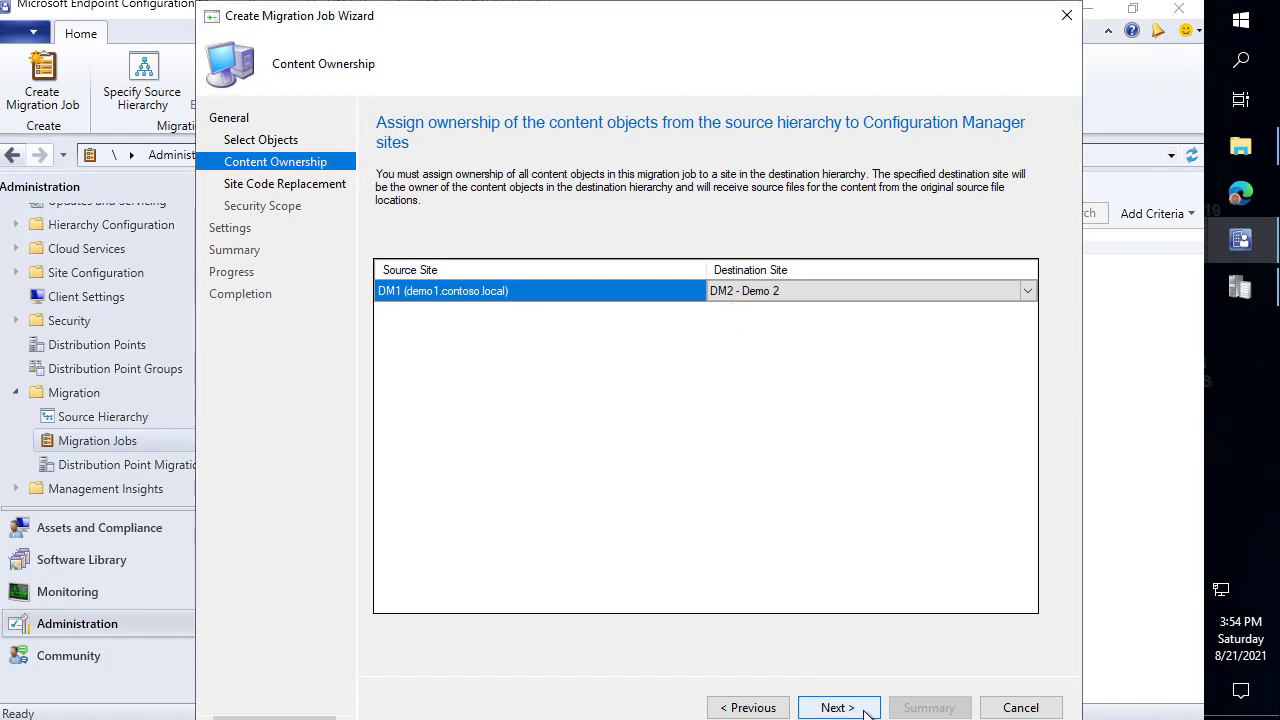
pyautogui.click(865, 709)
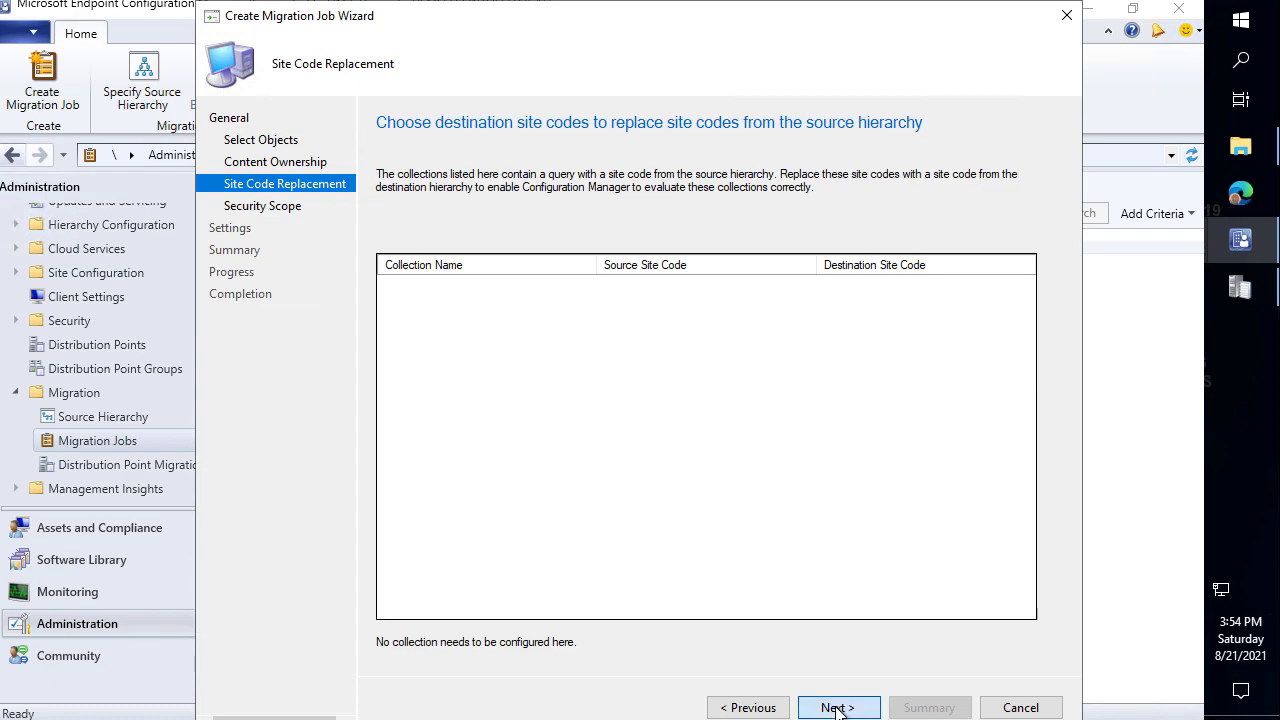
pyautogui.click(837, 708)
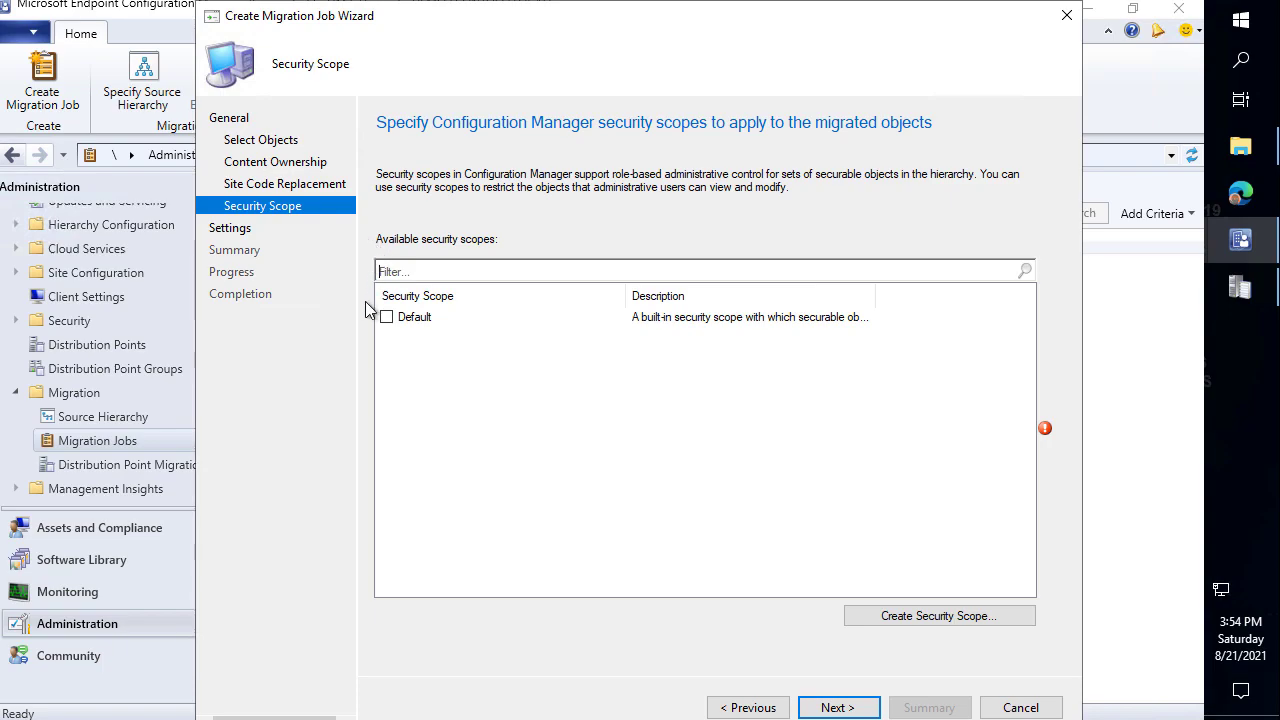
# Apply the Default security scope, keep Run the migration job now without overwriting, and create the job.
pyautogui.click(386, 317)
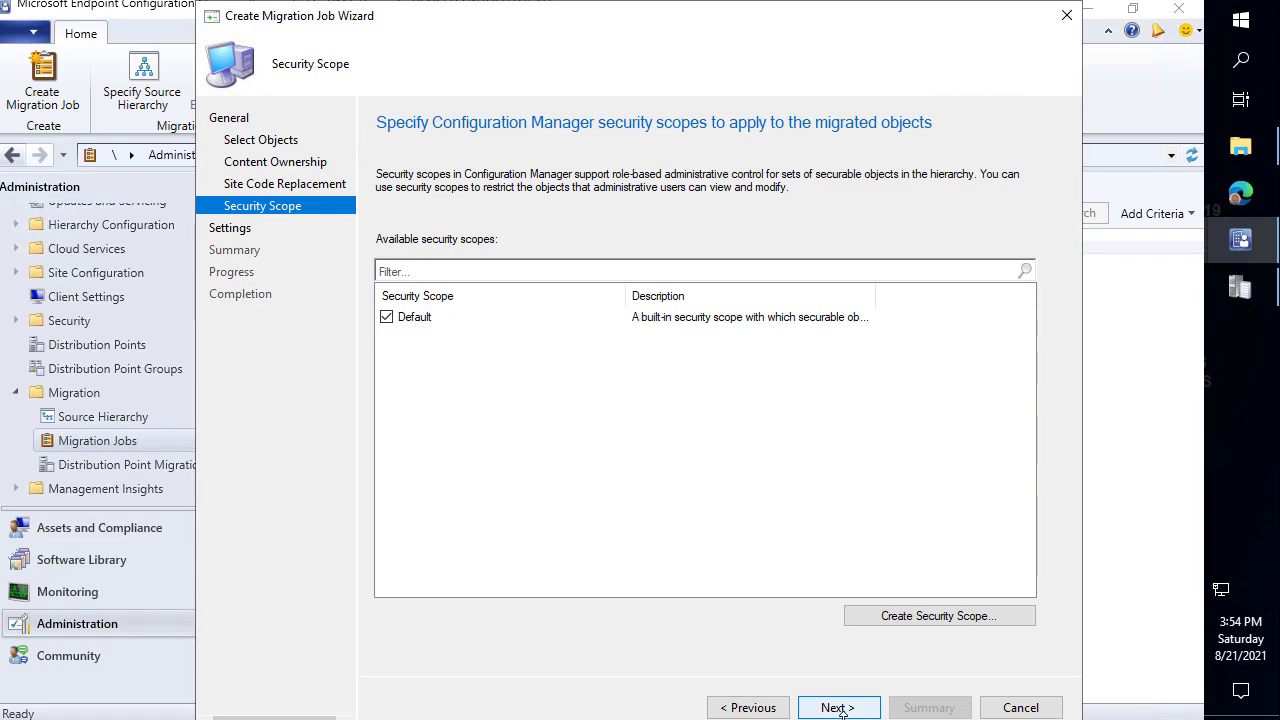
pyautogui.click(838, 707)
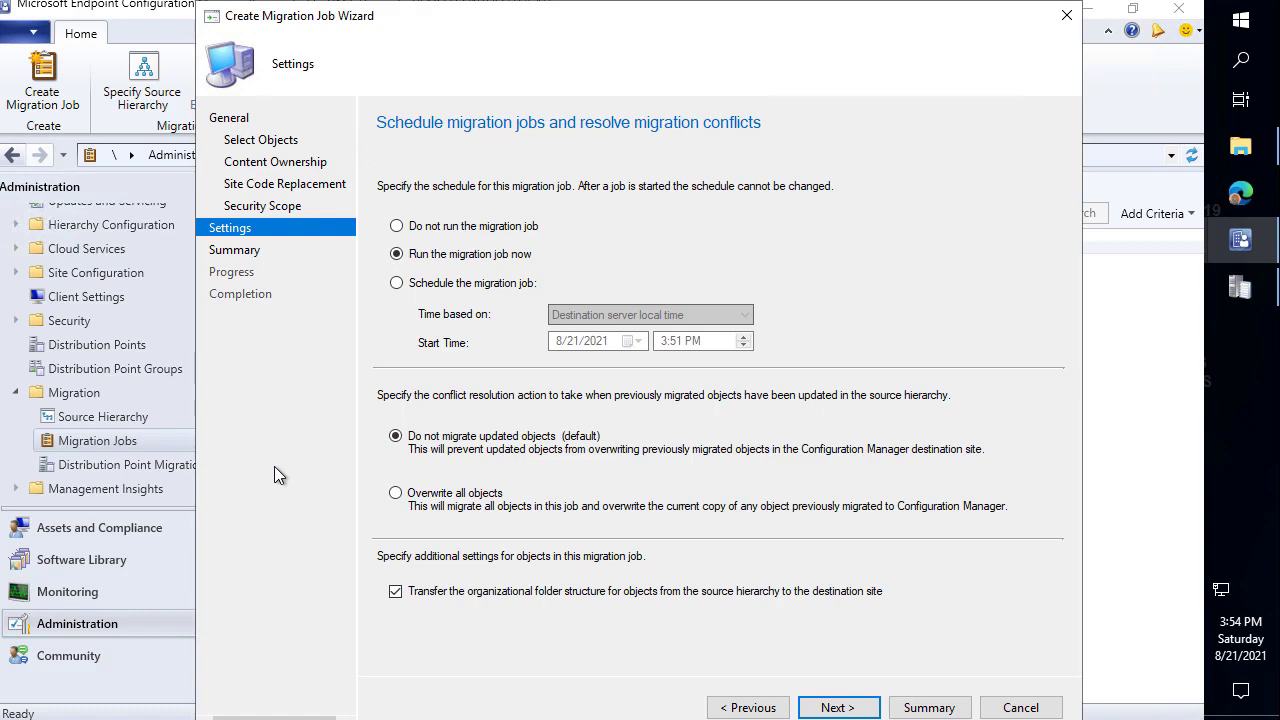
pyautogui.moveTo(380, 490); pyautogui.dragTo(303, 450)
pyautogui.press('Escape')
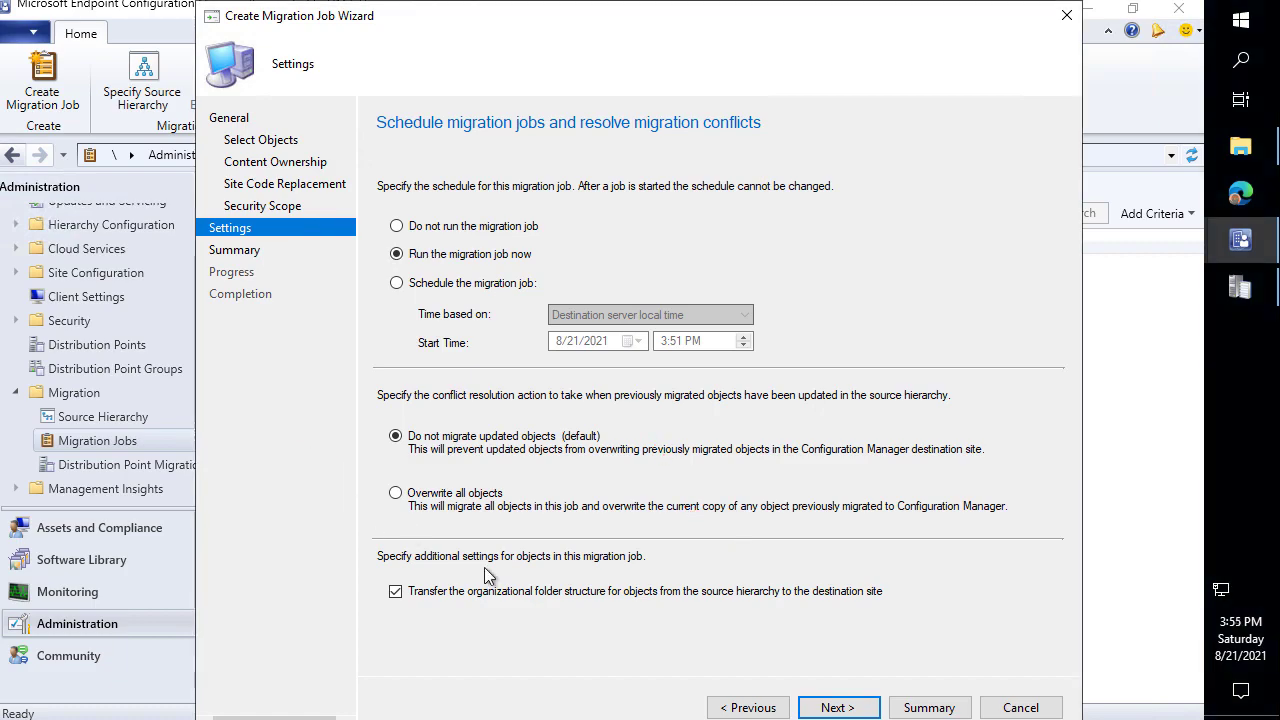
pyautogui.click(836, 707)
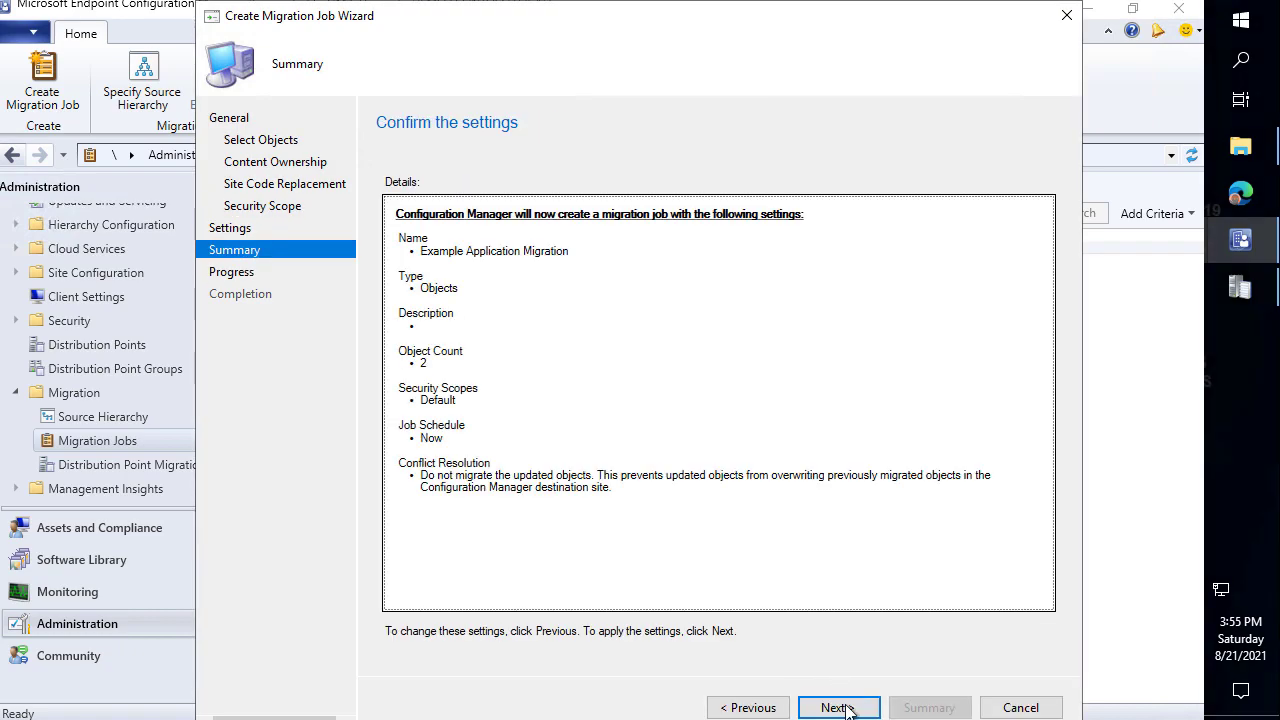
pyautogui.click(855, 707)
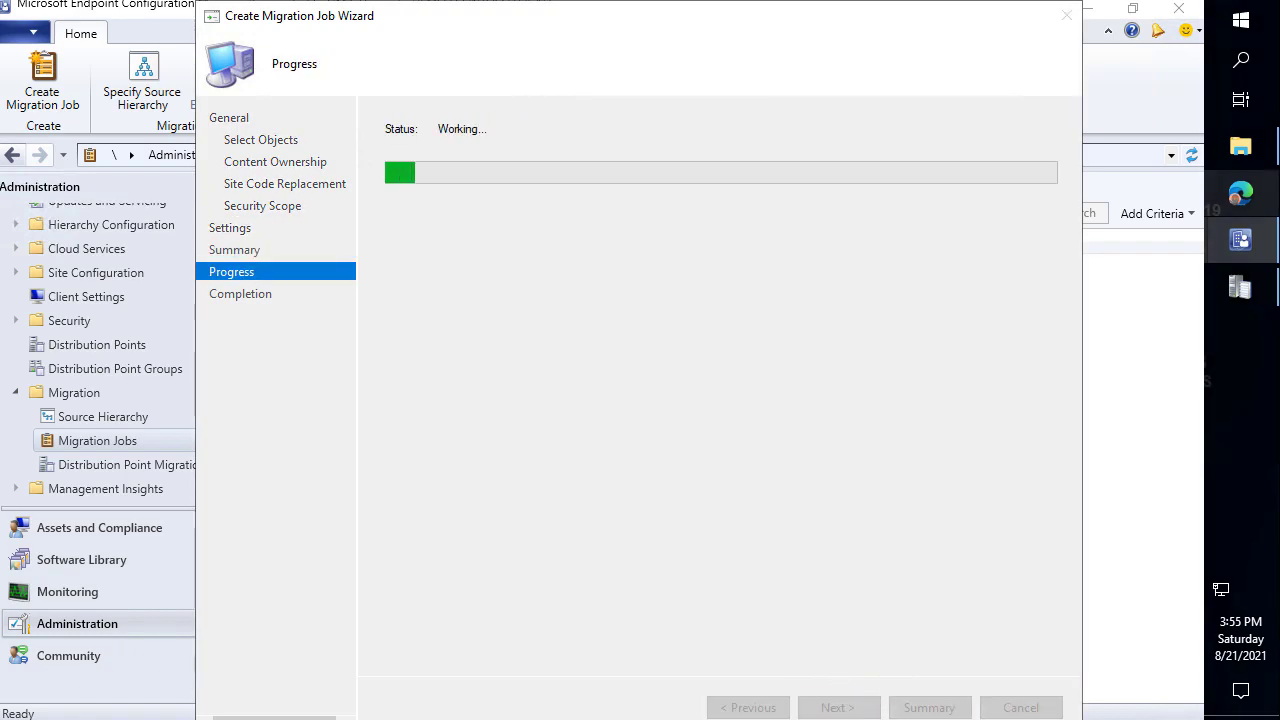
# Read the migctrl.log Entity Unknown errors and the 'Failed to migrate 2 objects' exception.
pyautogui.click(1241, 290)
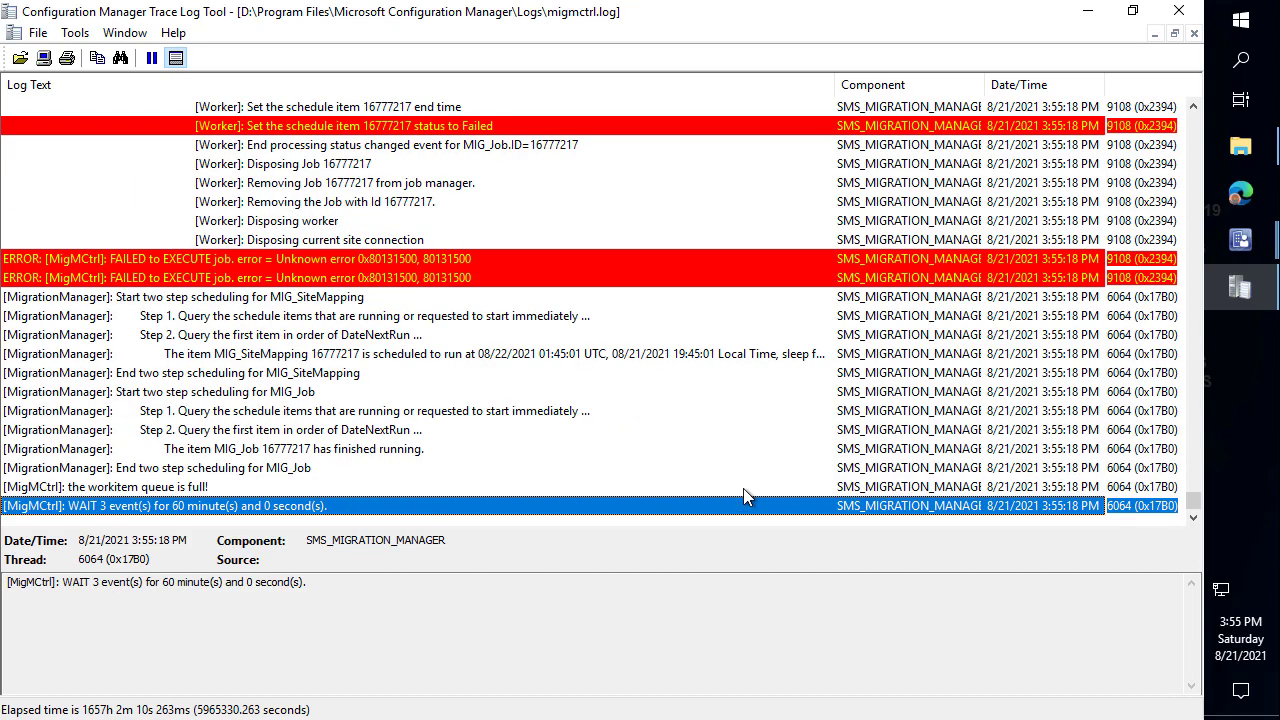
pyautogui.scroll(3, 640, 372)
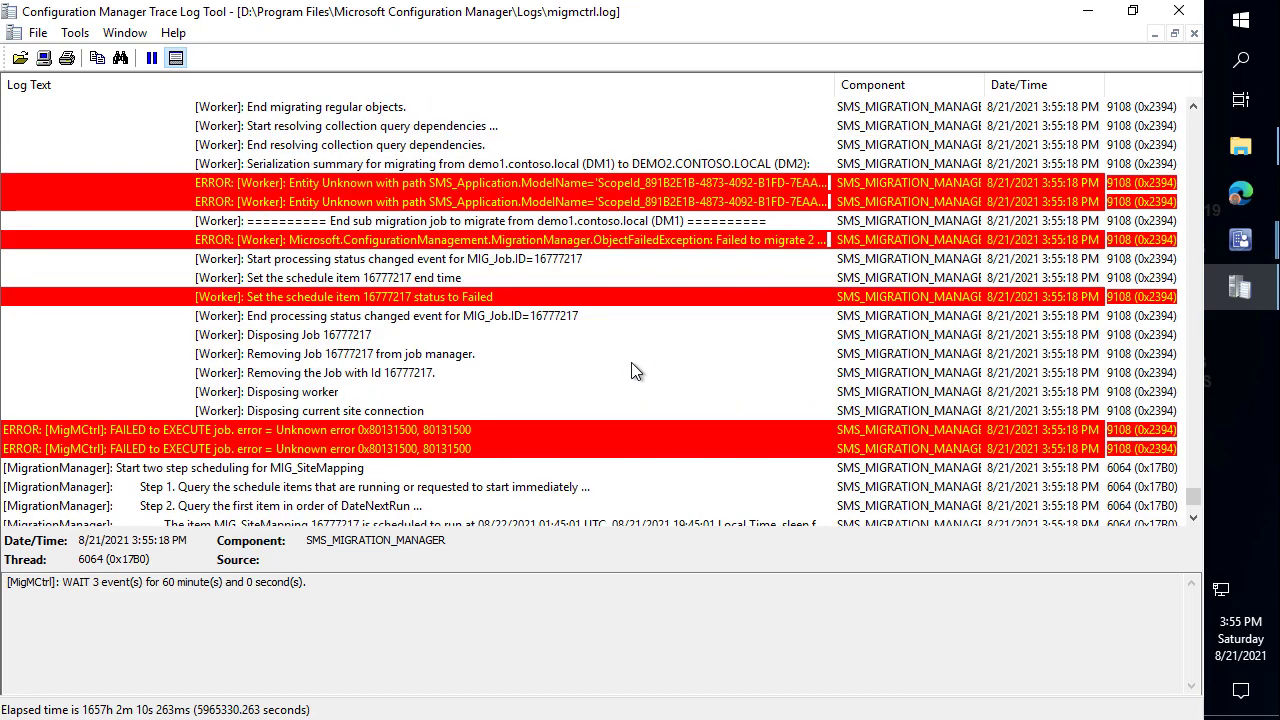
pyautogui.click(531, 142)
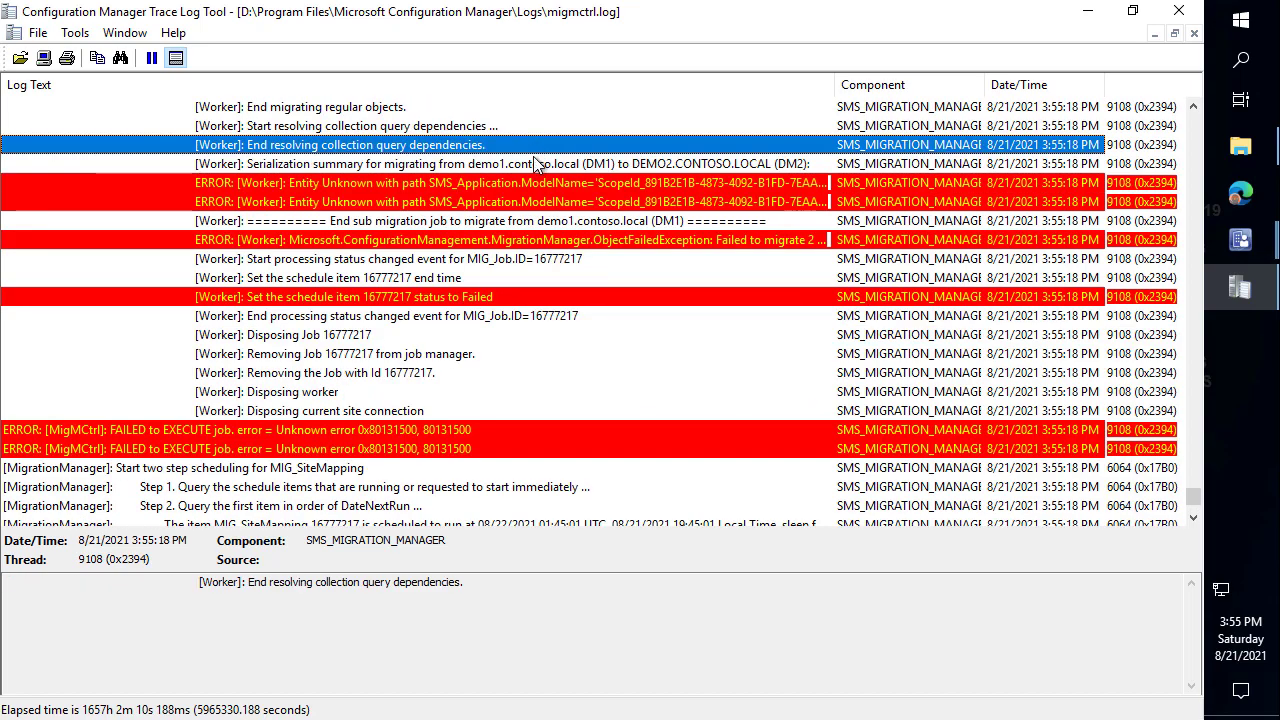
pyautogui.click(533, 158)
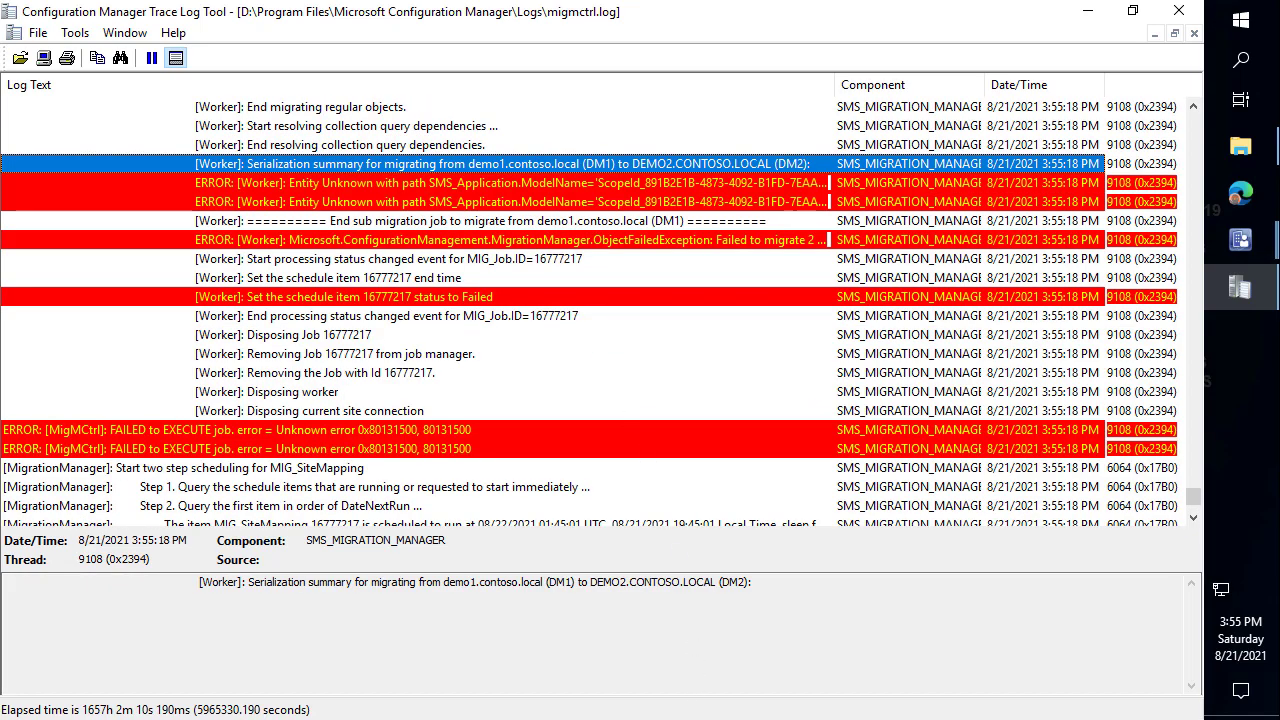
pyautogui.click(712, 186)
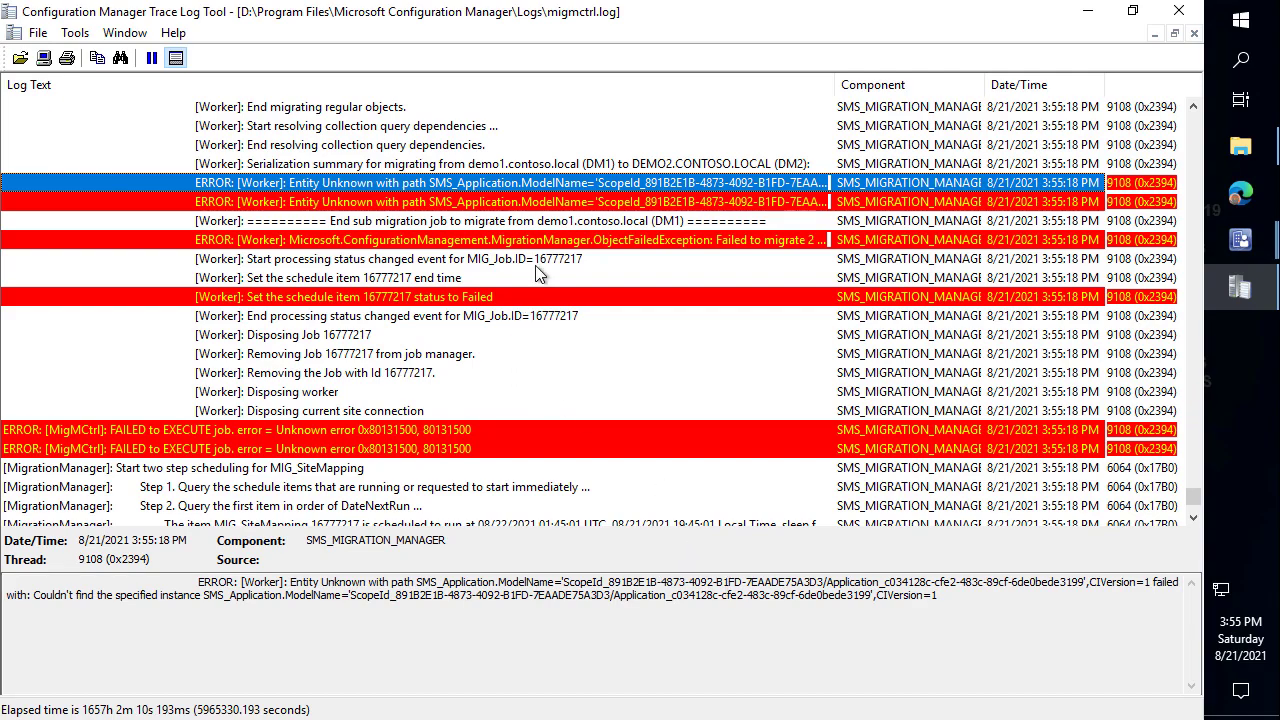
pyautogui.click(578, 245)
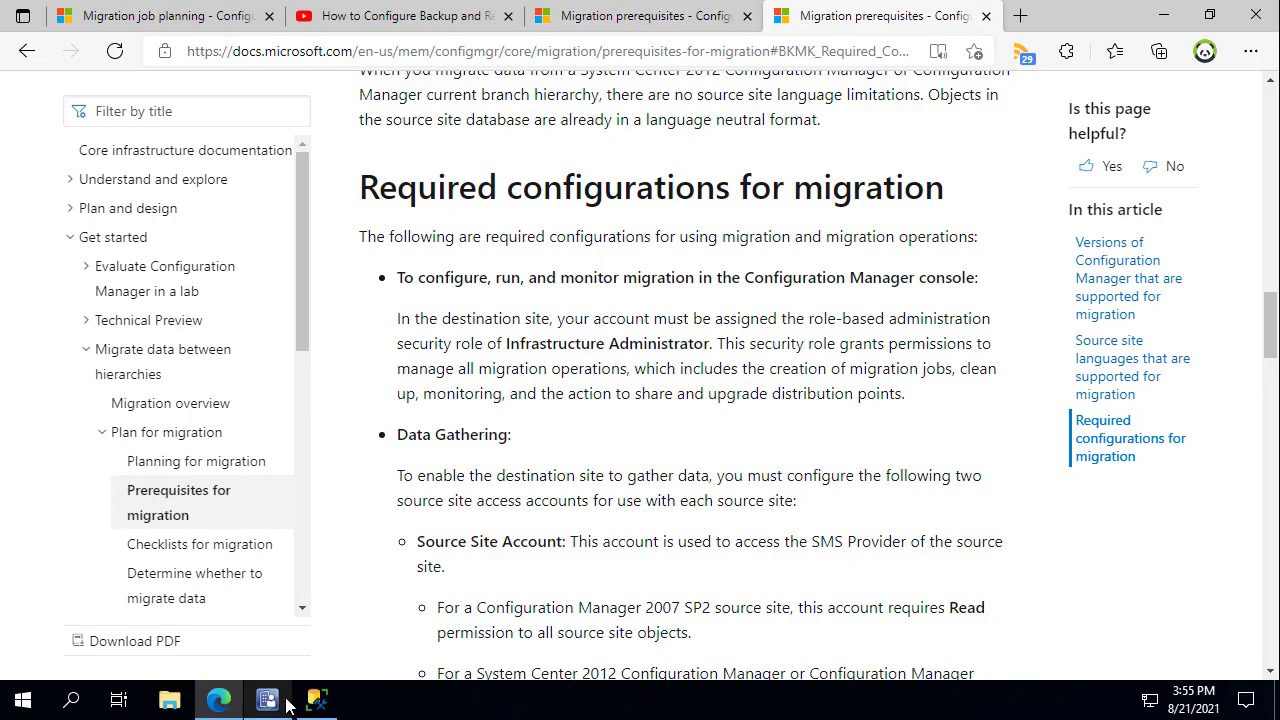
pyautogui.click(271, 703)
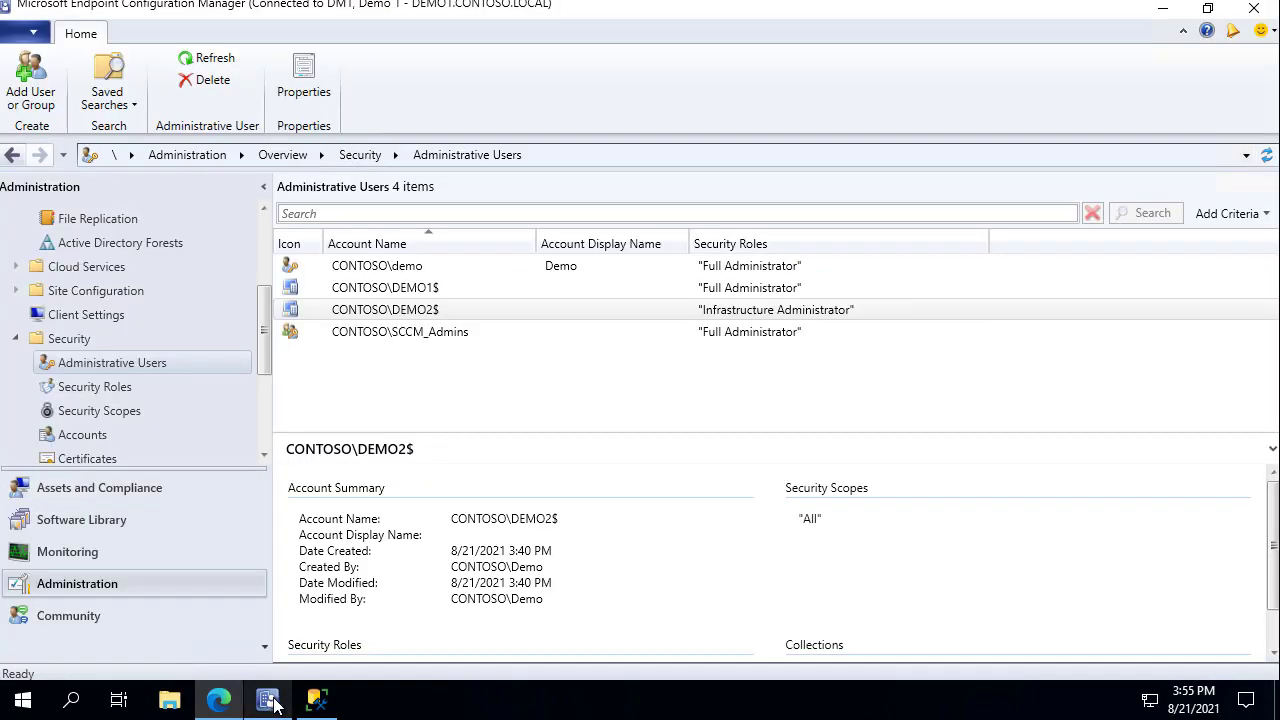
pyautogui.rightClick(398, 317)
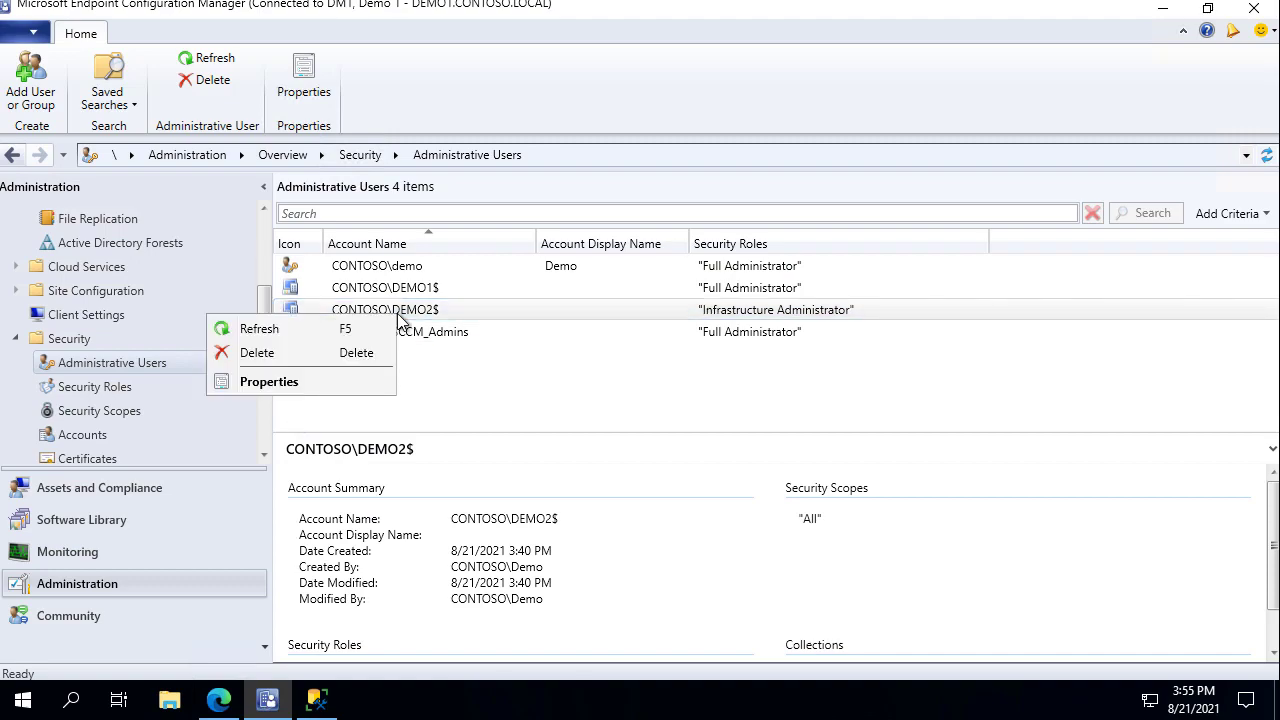
pyautogui.click(97, 390)
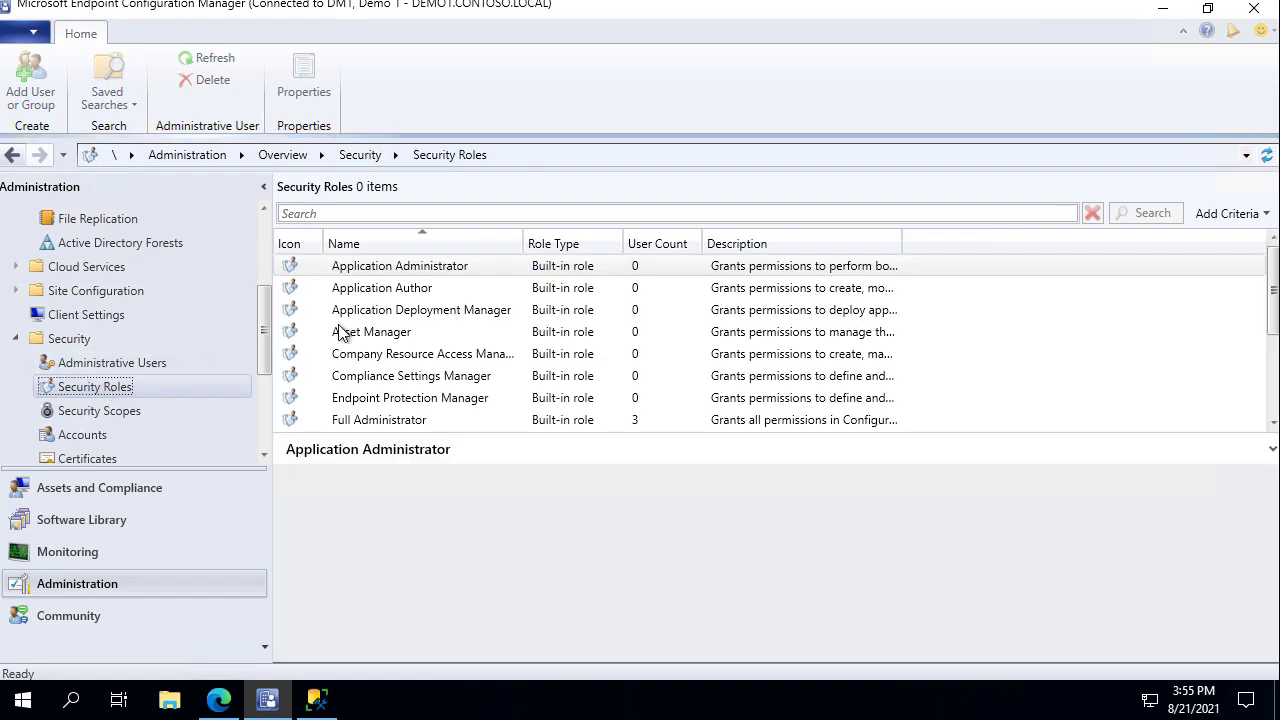
pyautogui.scroll(-3, 520, 360)
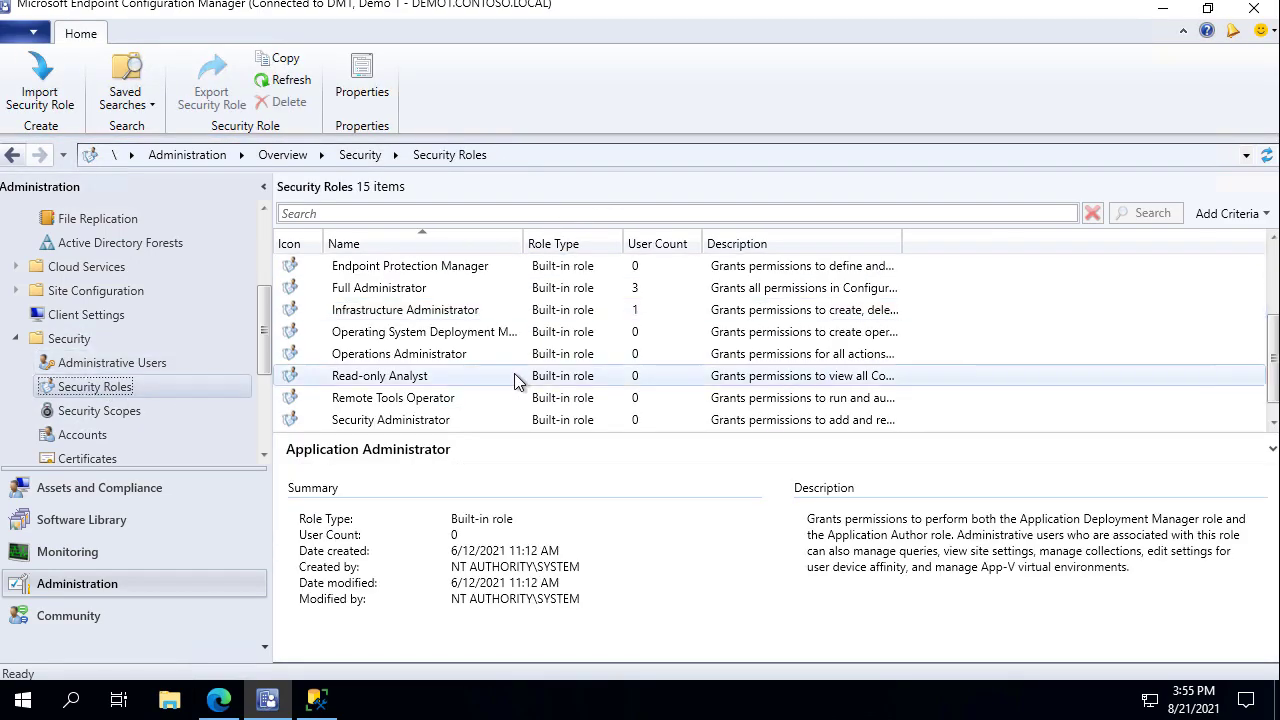
pyautogui.rightClick(418, 312)
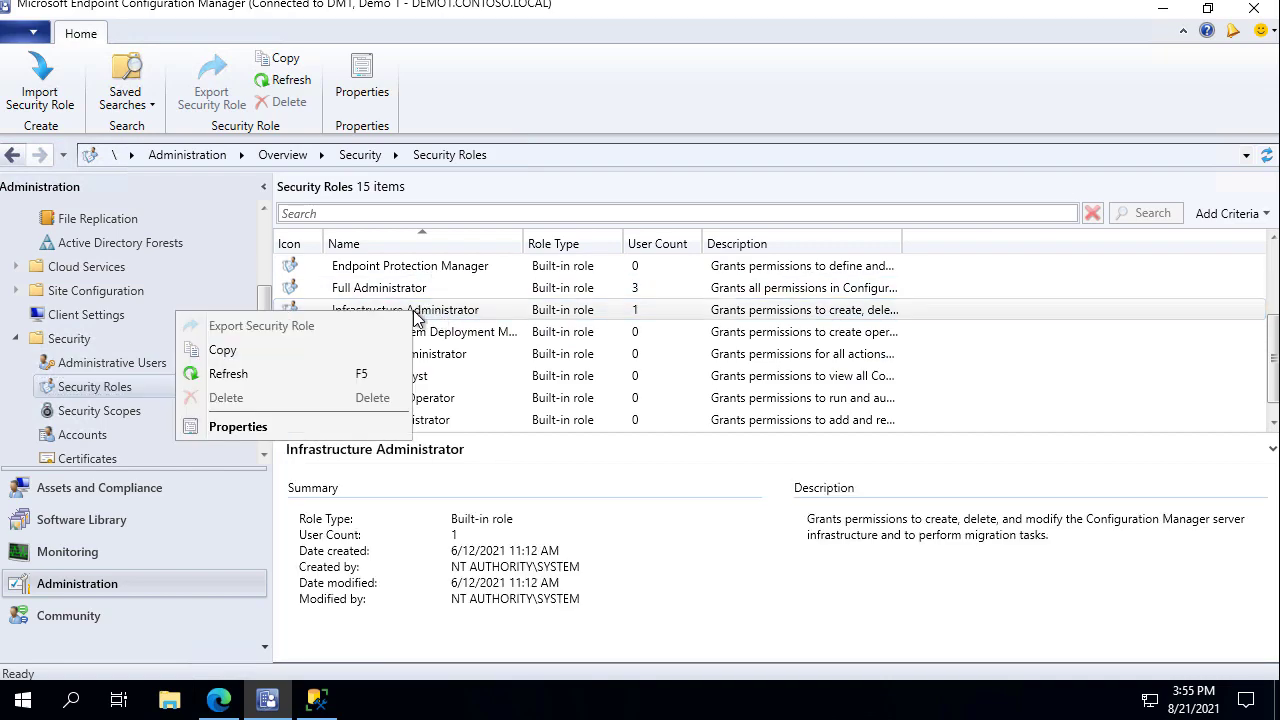
pyautogui.click(351, 430)
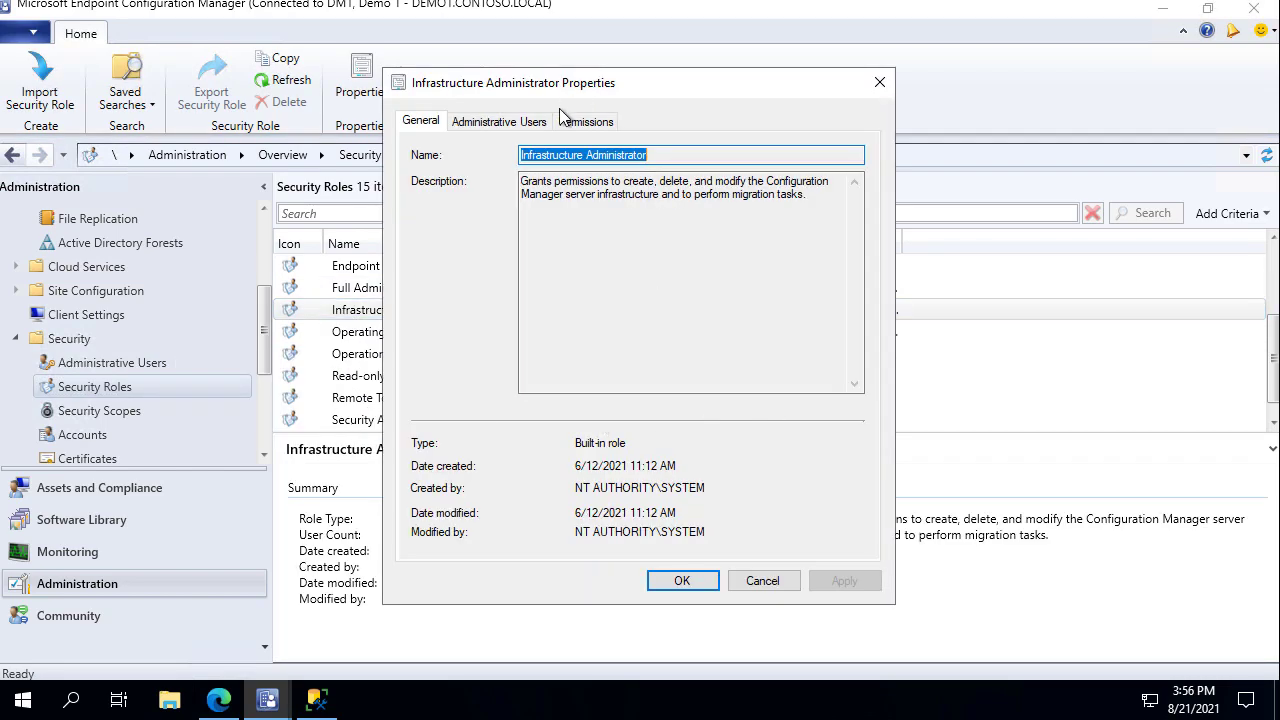
pyautogui.click(519, 129)
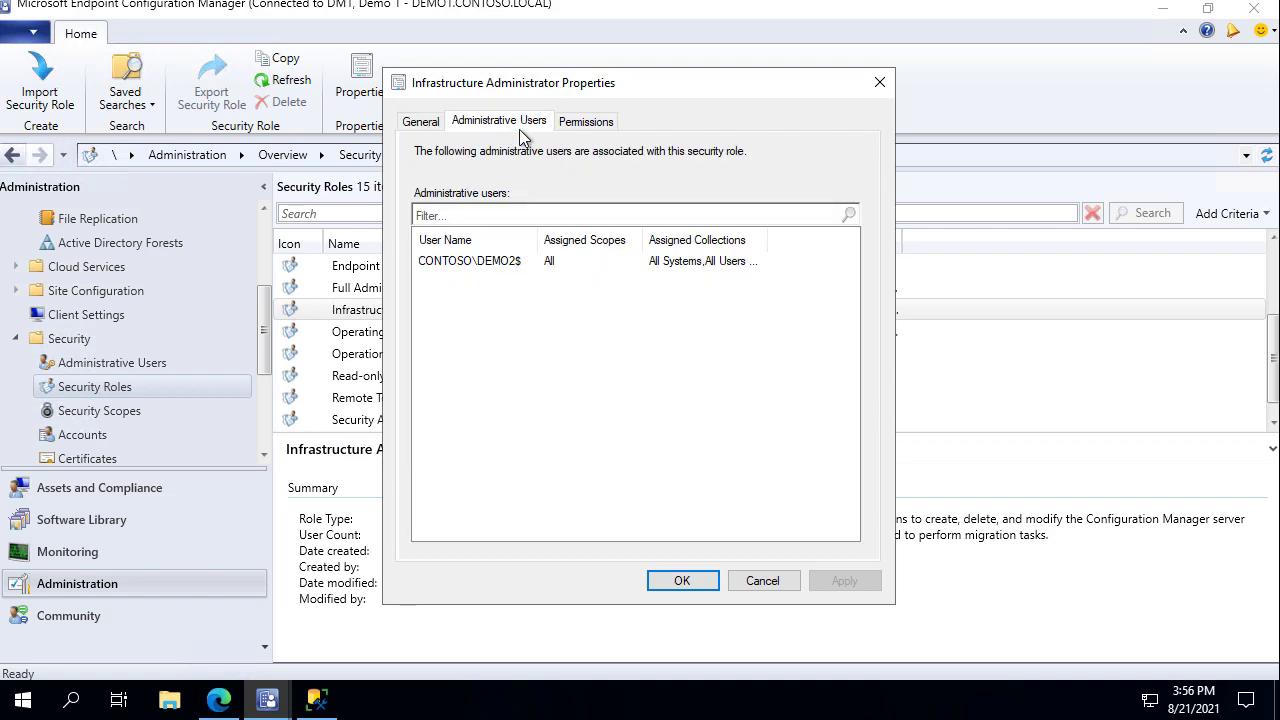
pyautogui.click(603, 122)
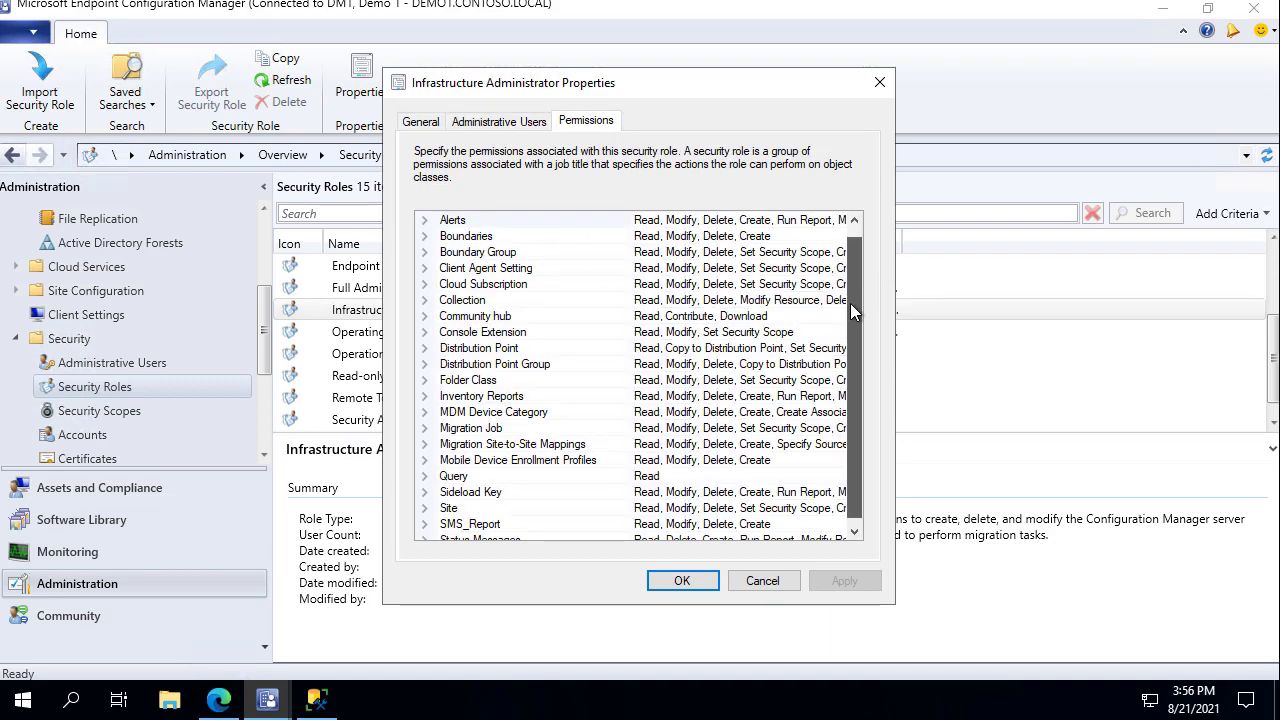
pyautogui.moveTo(850, 300); pyautogui.dragTo(856, 340)
pyautogui.scroll(1, 599, 388)
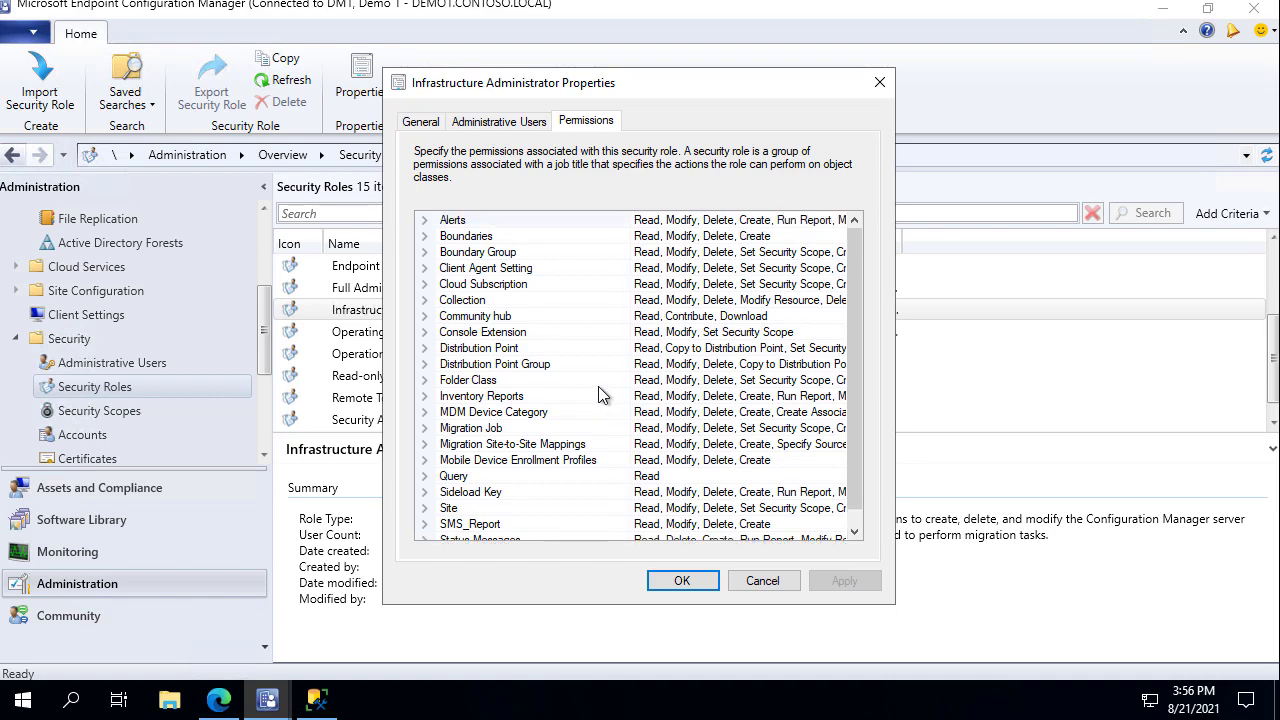
pyautogui.click(424, 508)
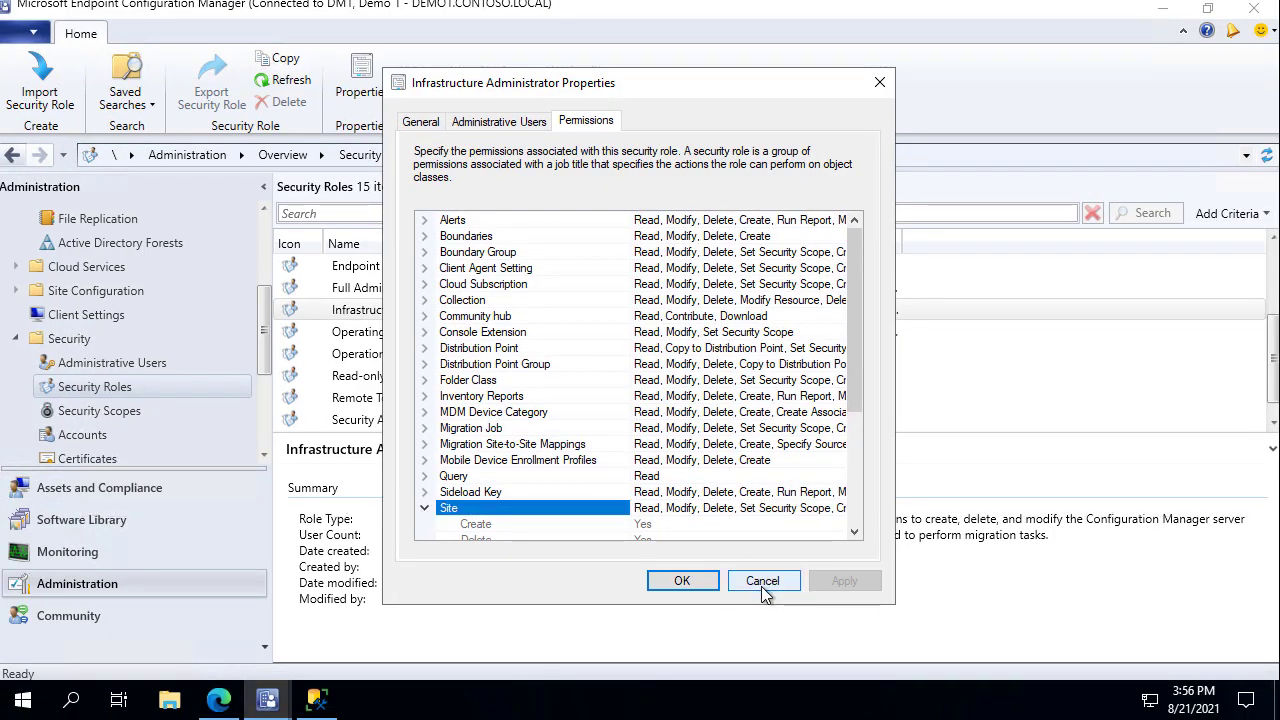
pyautogui.click(762, 584)
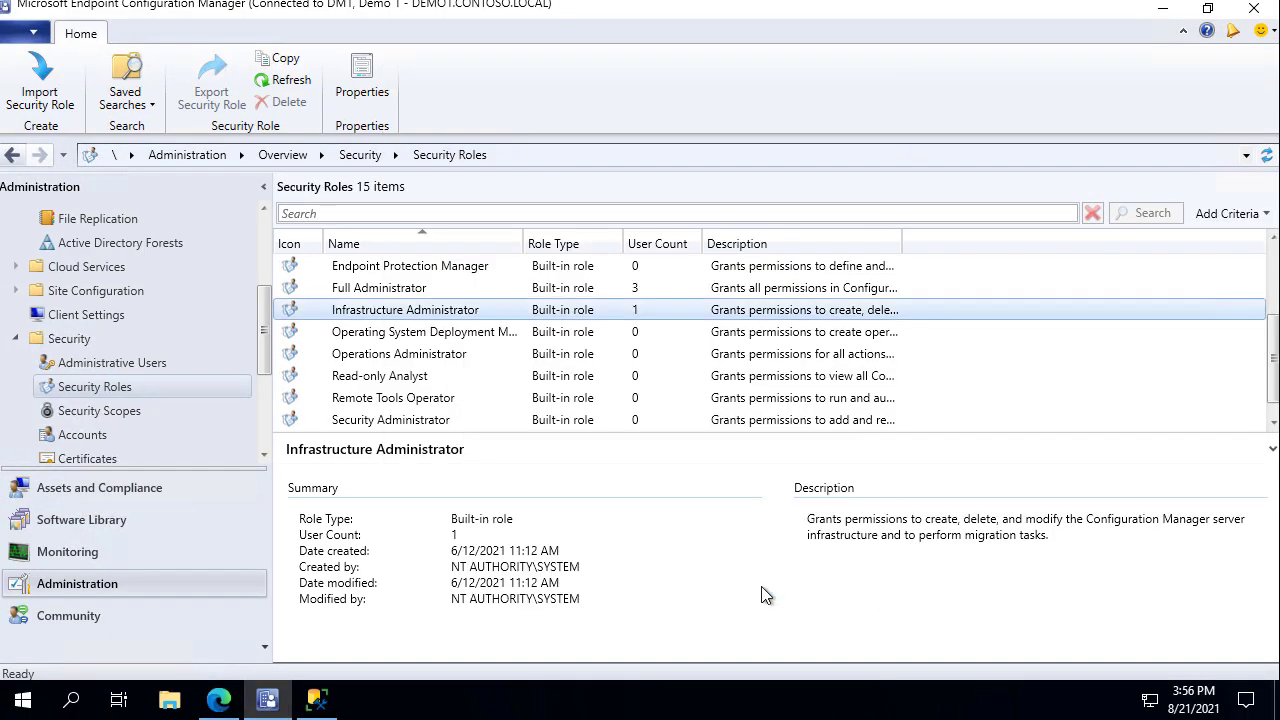
pyautogui.click(132, 366)
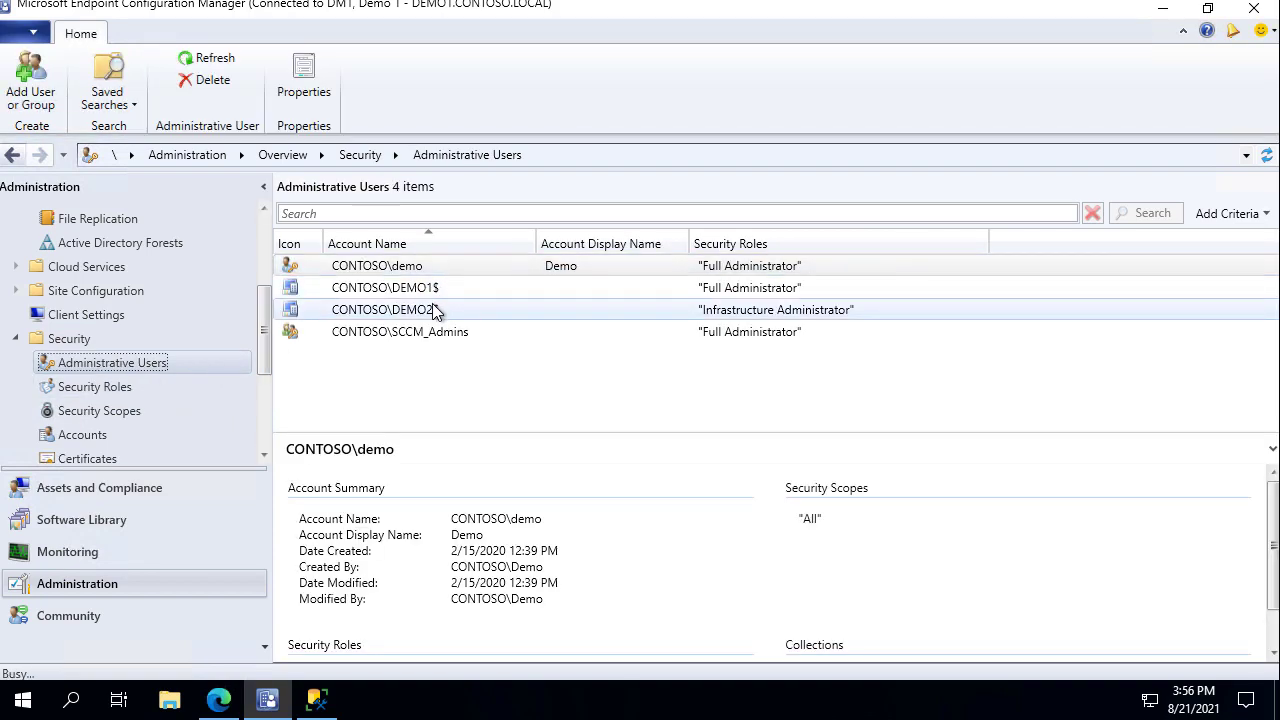
# Add the Full Administrator security role in DEMO2$ Properties and save the role assignment.
pyautogui.rightClick(435, 310)
pyautogui.click(392, 375)
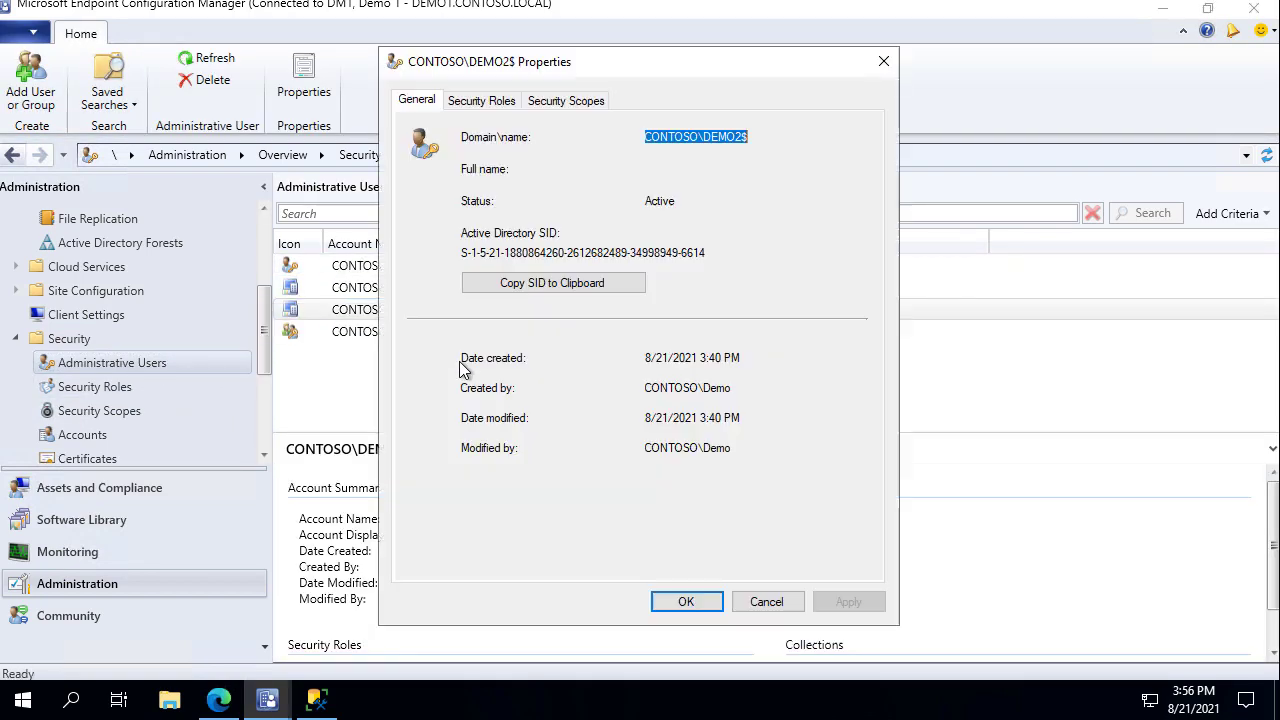
pyautogui.click(482, 104)
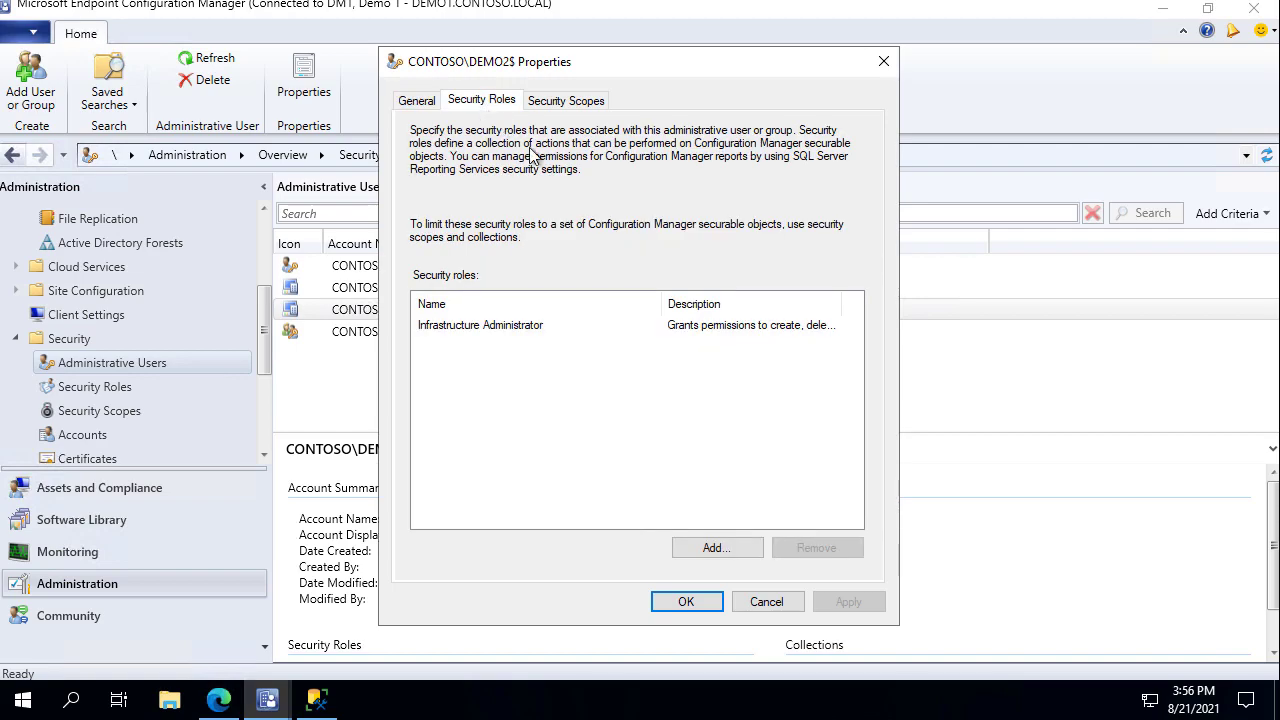
pyautogui.click(717, 548)
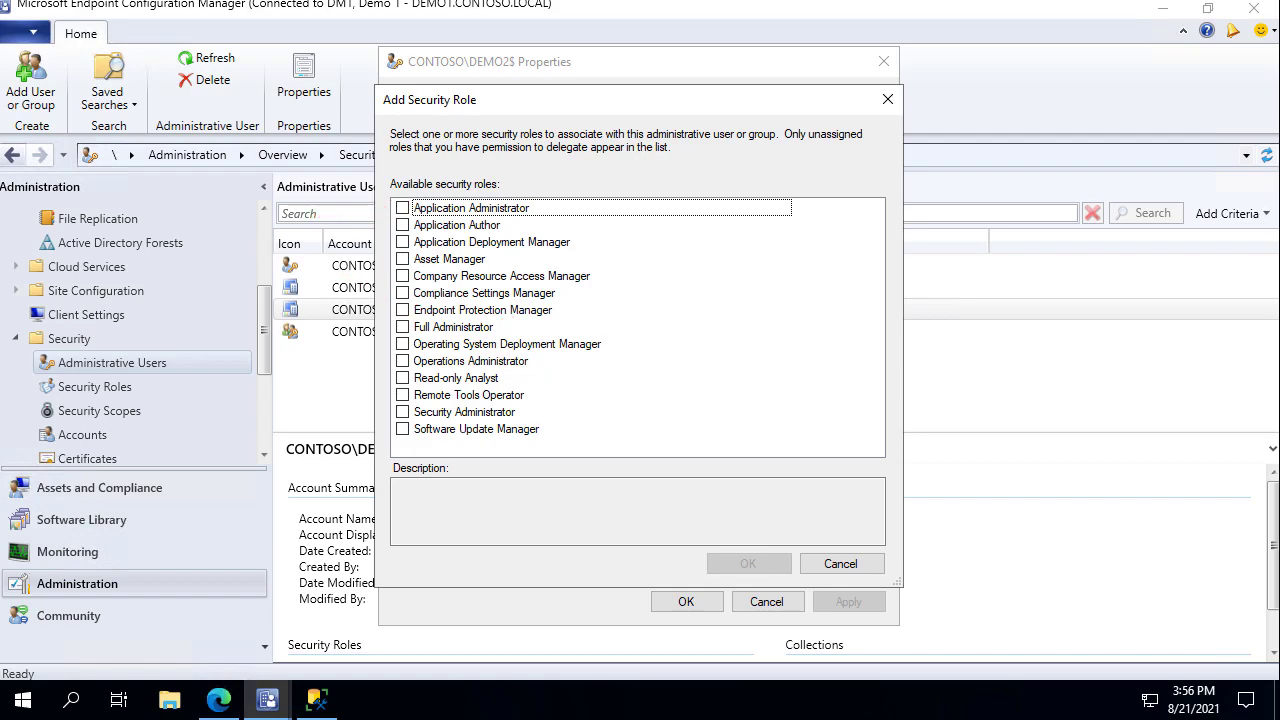
pyautogui.click(403, 328)
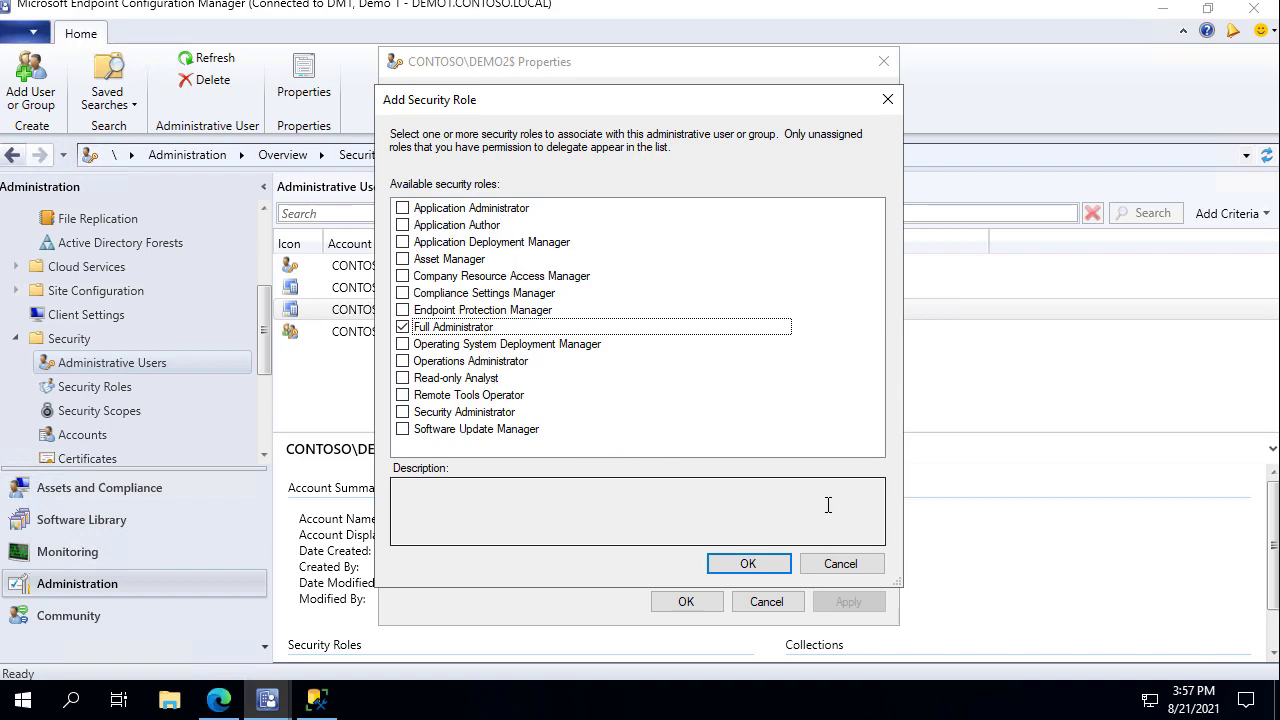
pyautogui.click(749, 564)
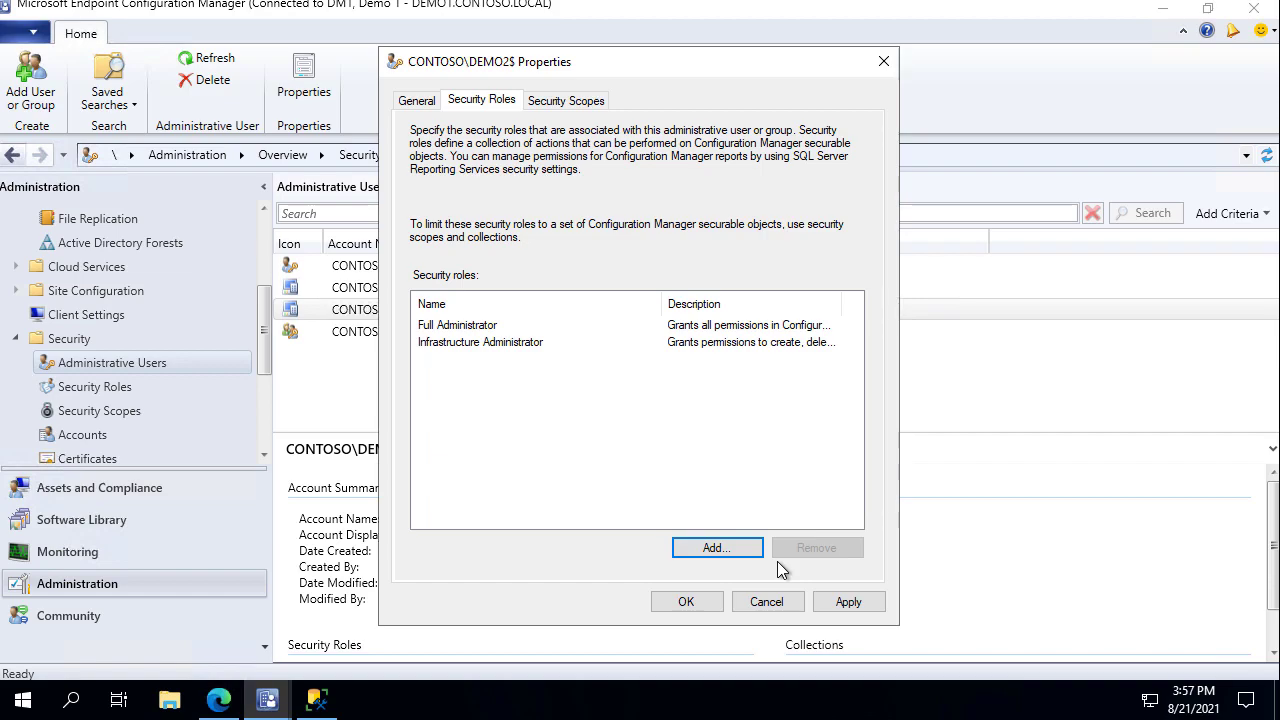
pyautogui.click(697, 608)
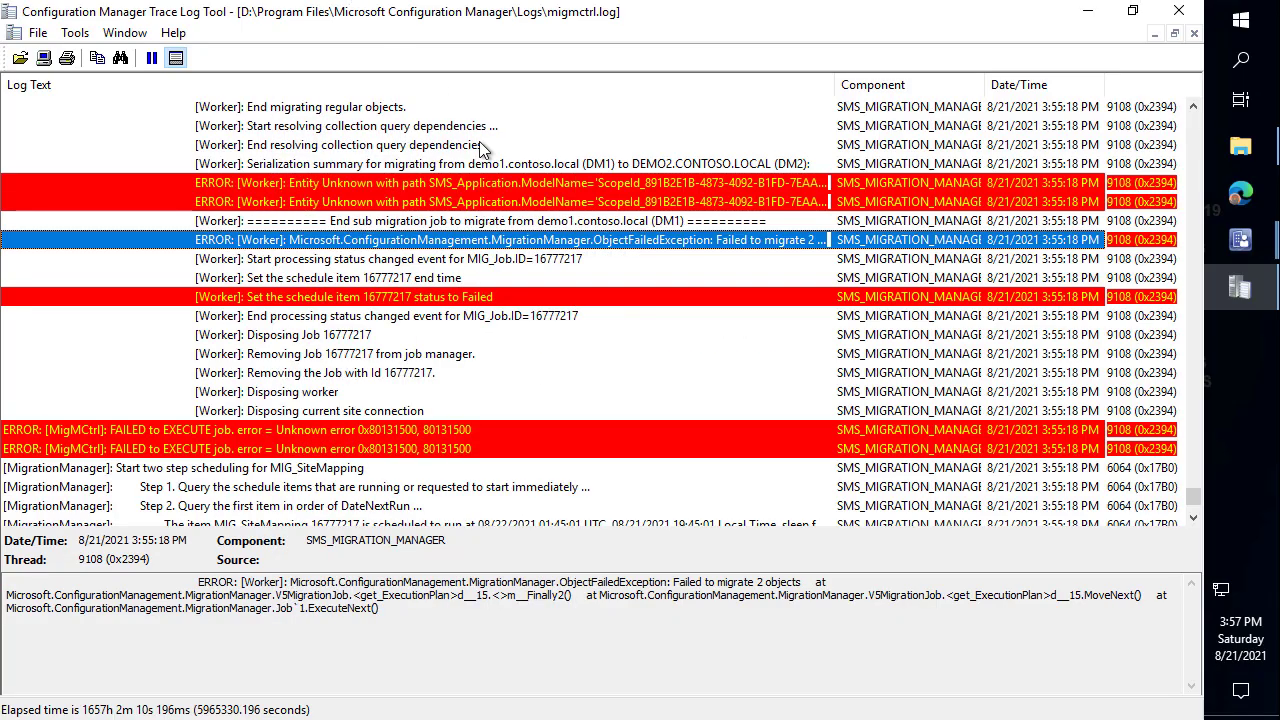
# Jump to the latest migctrl.log entries, then close the finished migration job wizard.
pyautogui.click(512, 204)
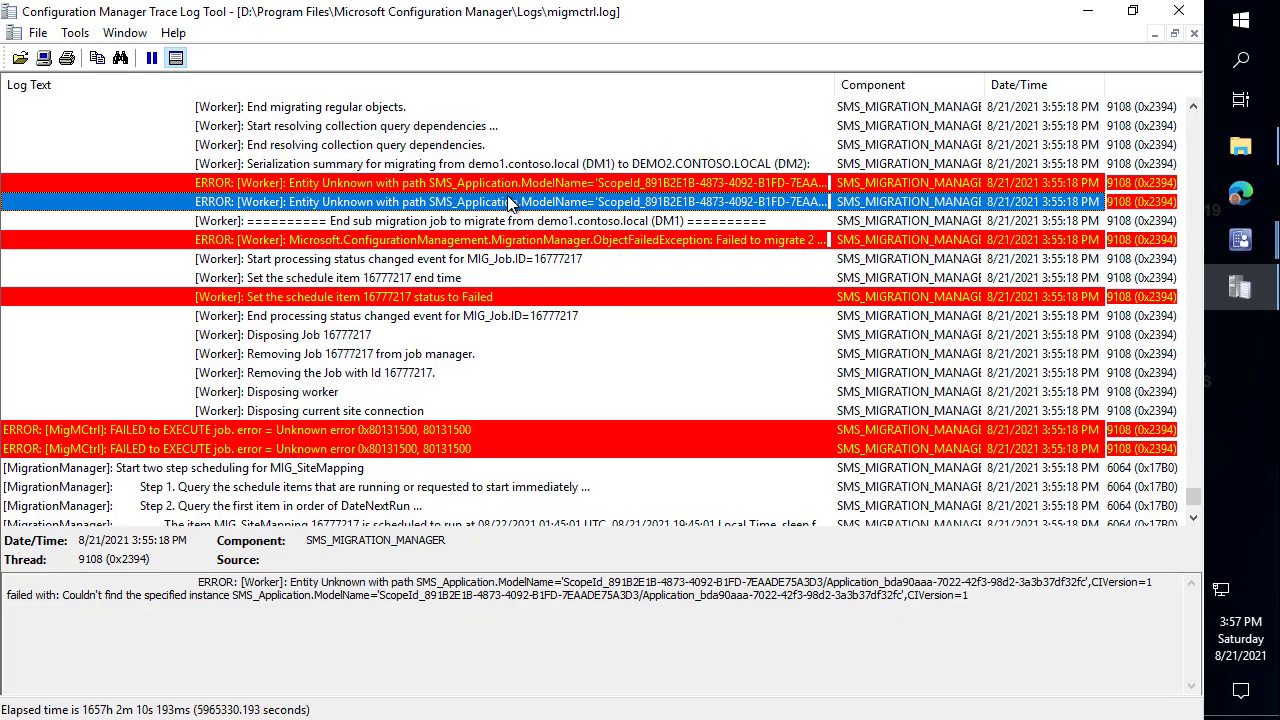
pyautogui.scroll(-2, 510, 258)
pyautogui.scroll(-2, 493, 290)
pyautogui.click(484, 263)
pyautogui.press('End')
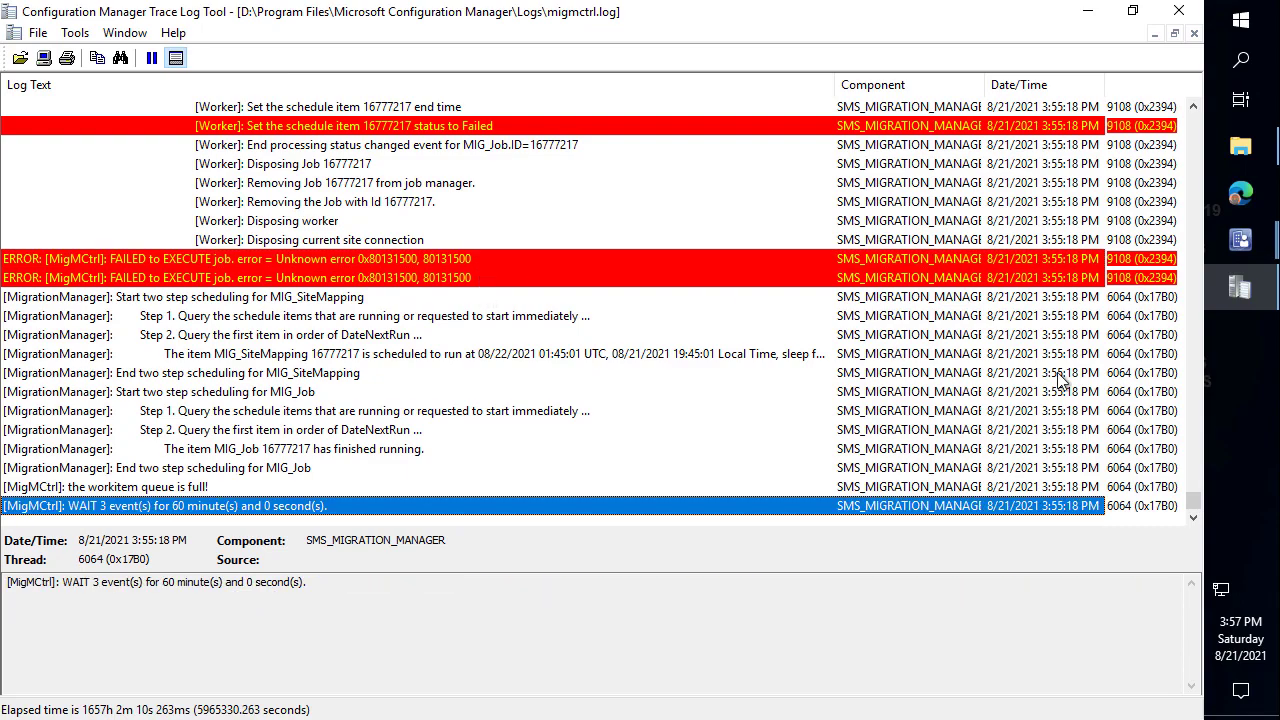
pyautogui.moveTo(1238, 242)
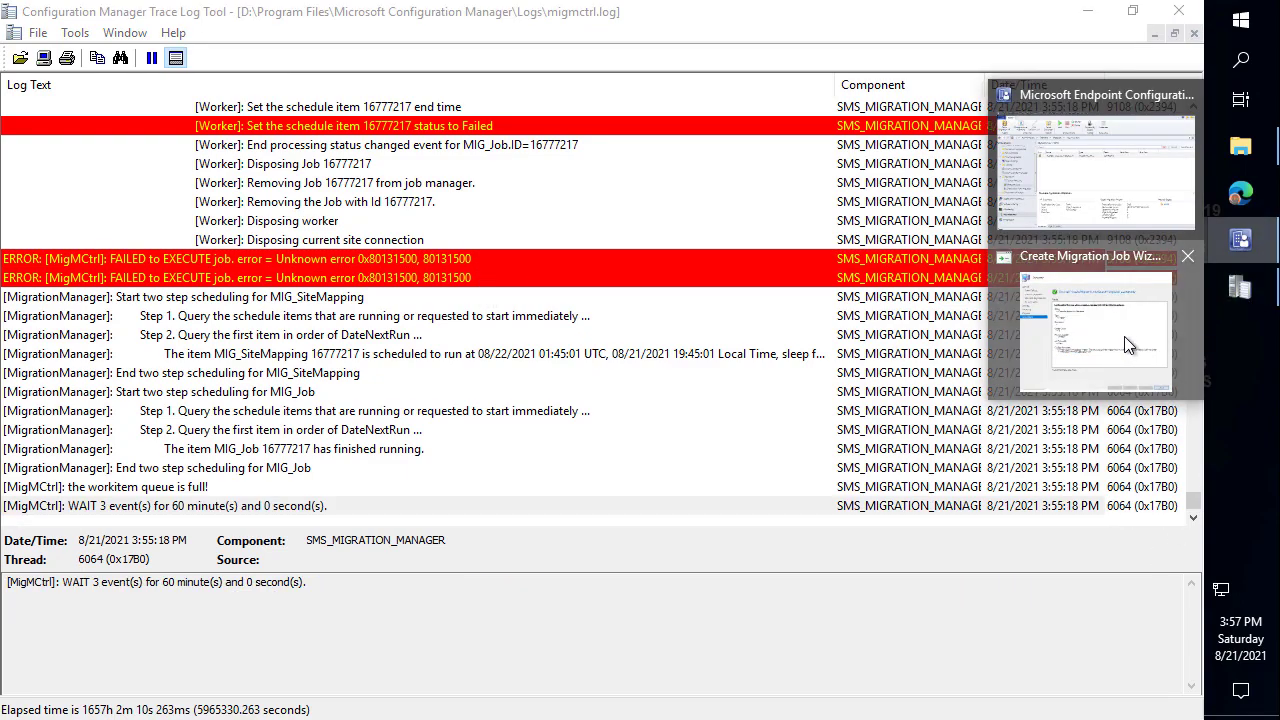
pyautogui.click(1124, 336)
pyautogui.click(1020, 707)
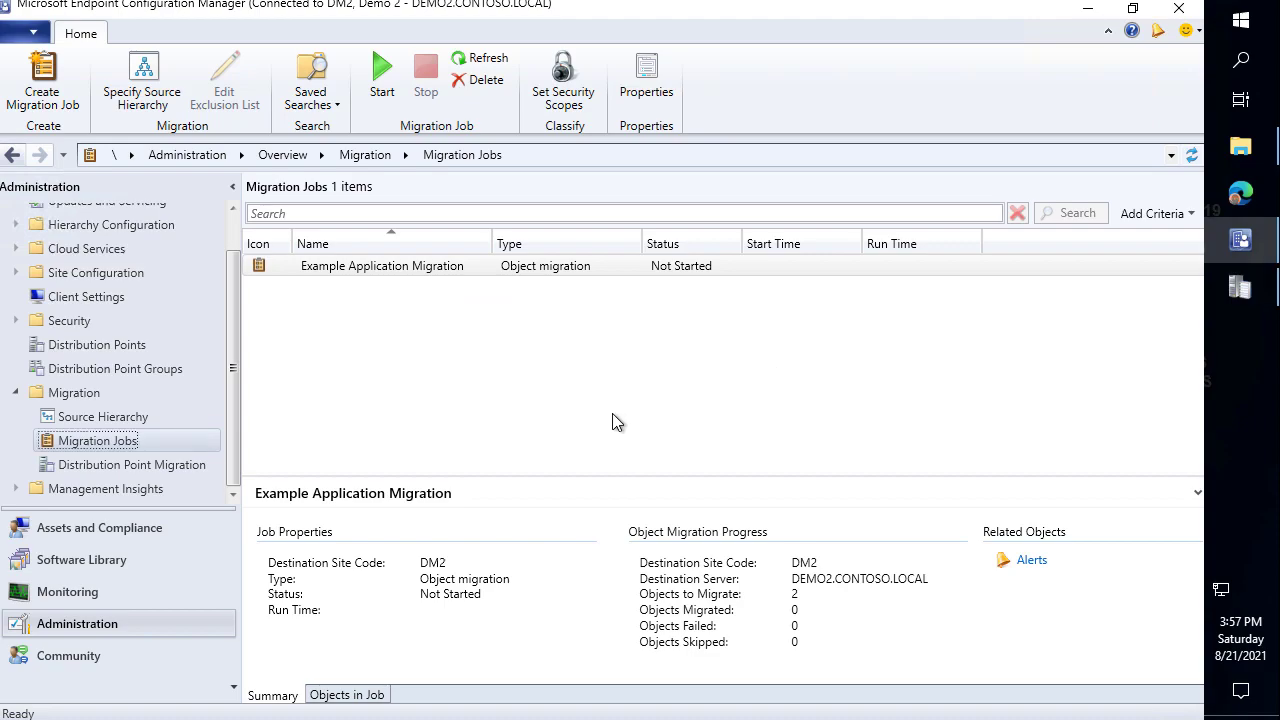
# Refresh and restart the Example Application Migration job, then switch back to the migration log.
pyautogui.click(656, 263)
pyautogui.click(1191, 155)
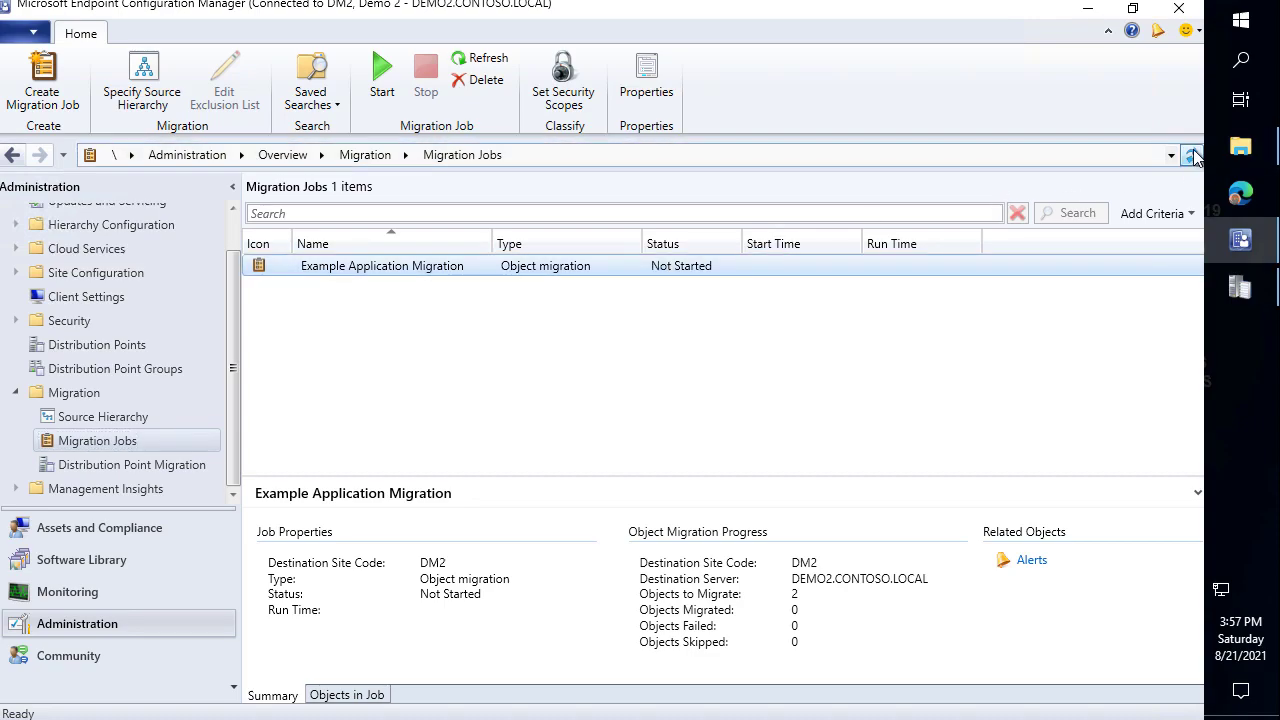
pyautogui.rightClick(675, 265)
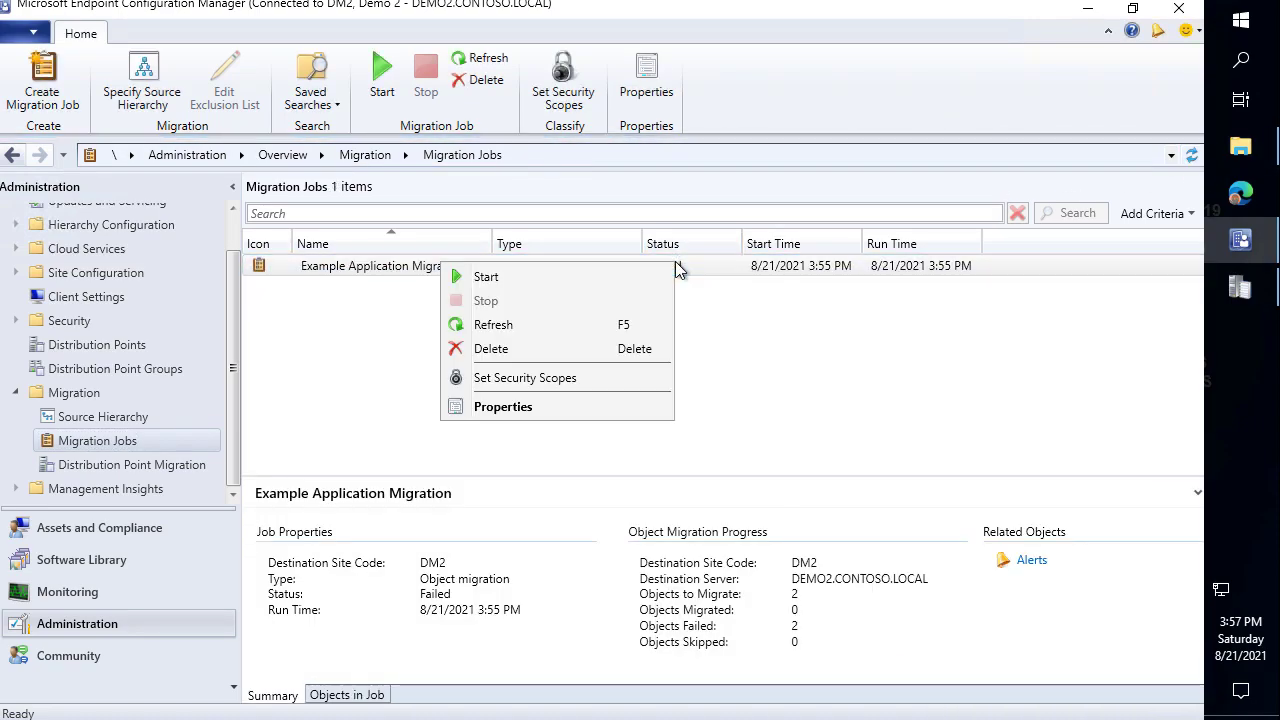
pyautogui.click(513, 277)
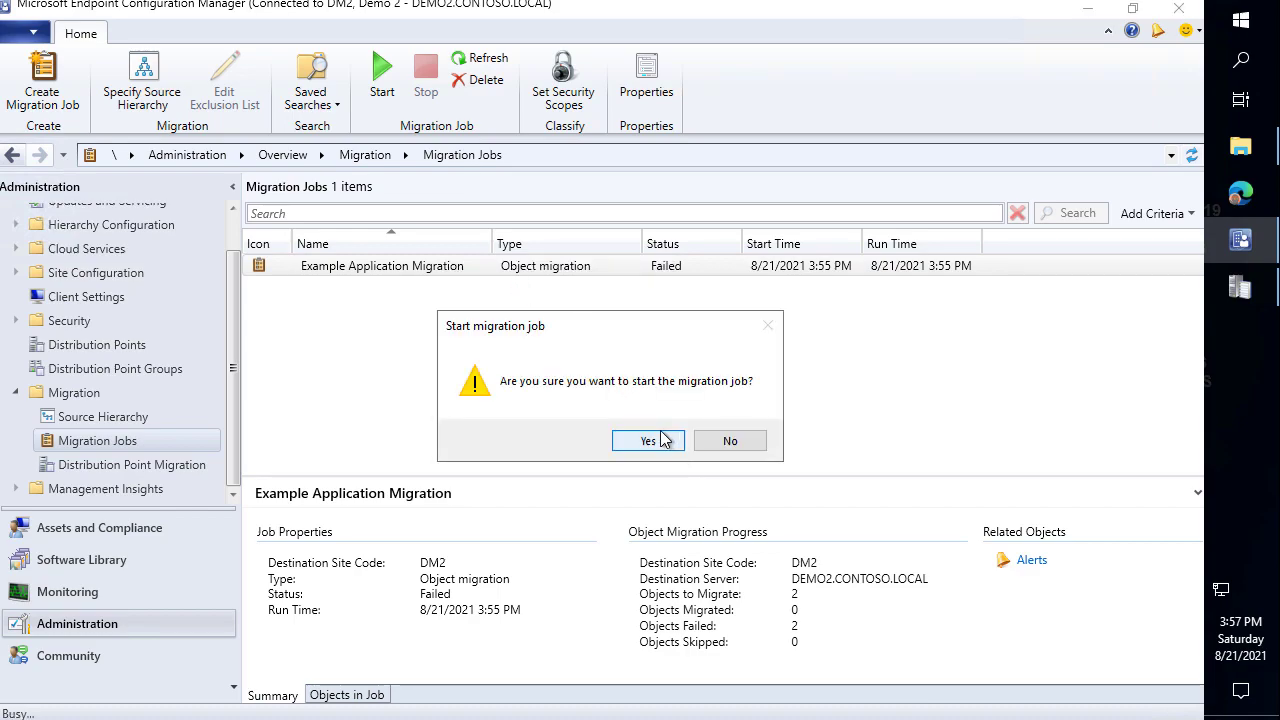
pyautogui.click(661, 436)
pyautogui.hotkey('alt', 'Tab')
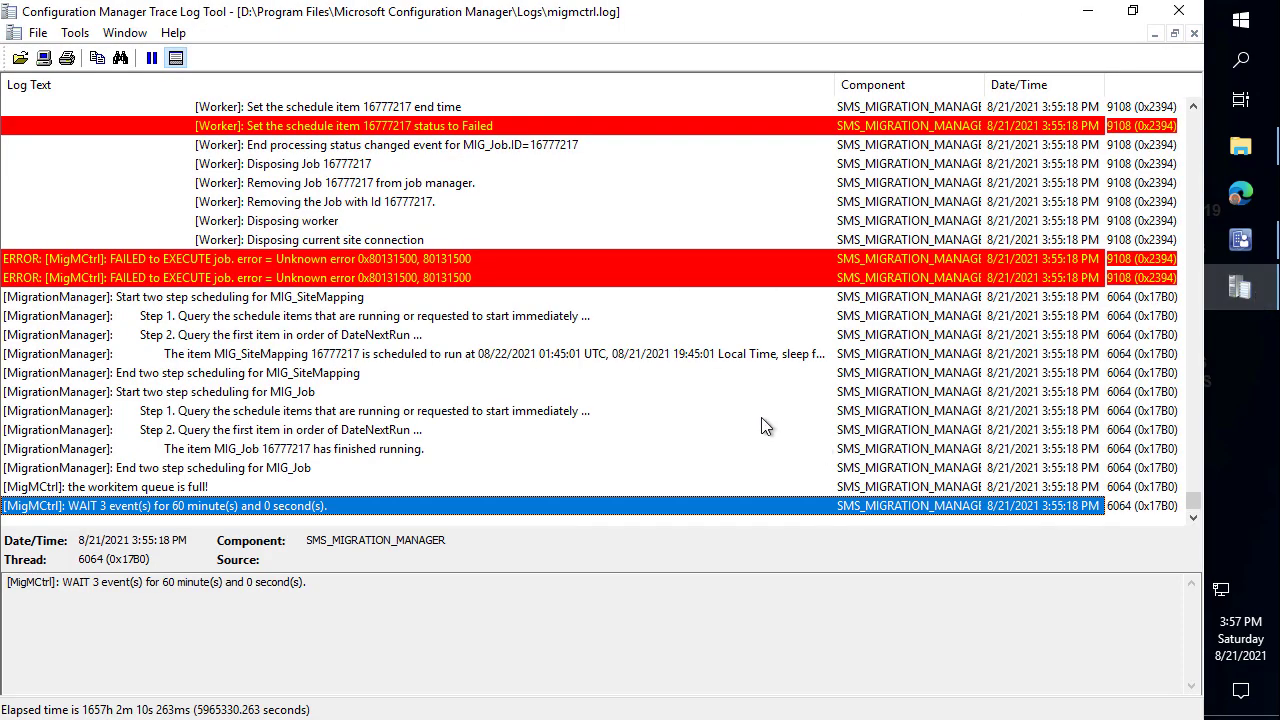
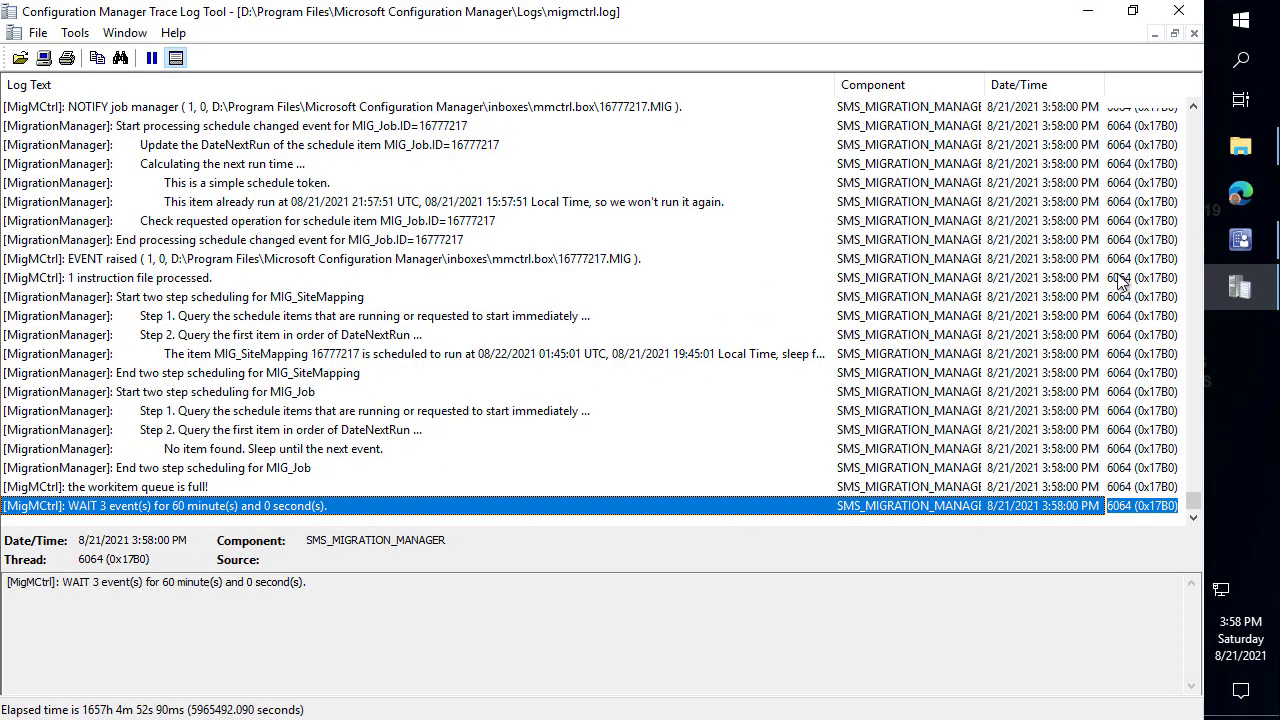
# Keep refreshing the Example Application Migration job, checking the log, until it reads Completed.
pyautogui.click(1241, 248)
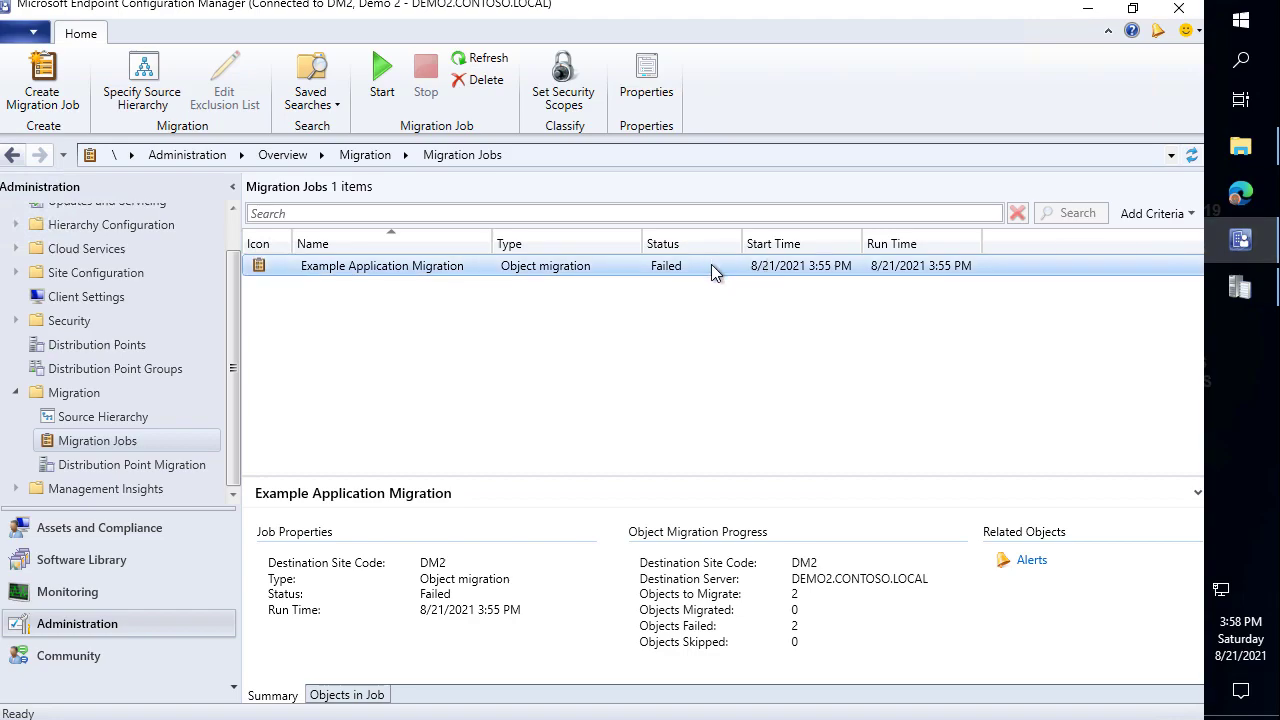
pyautogui.click(1183, 160)
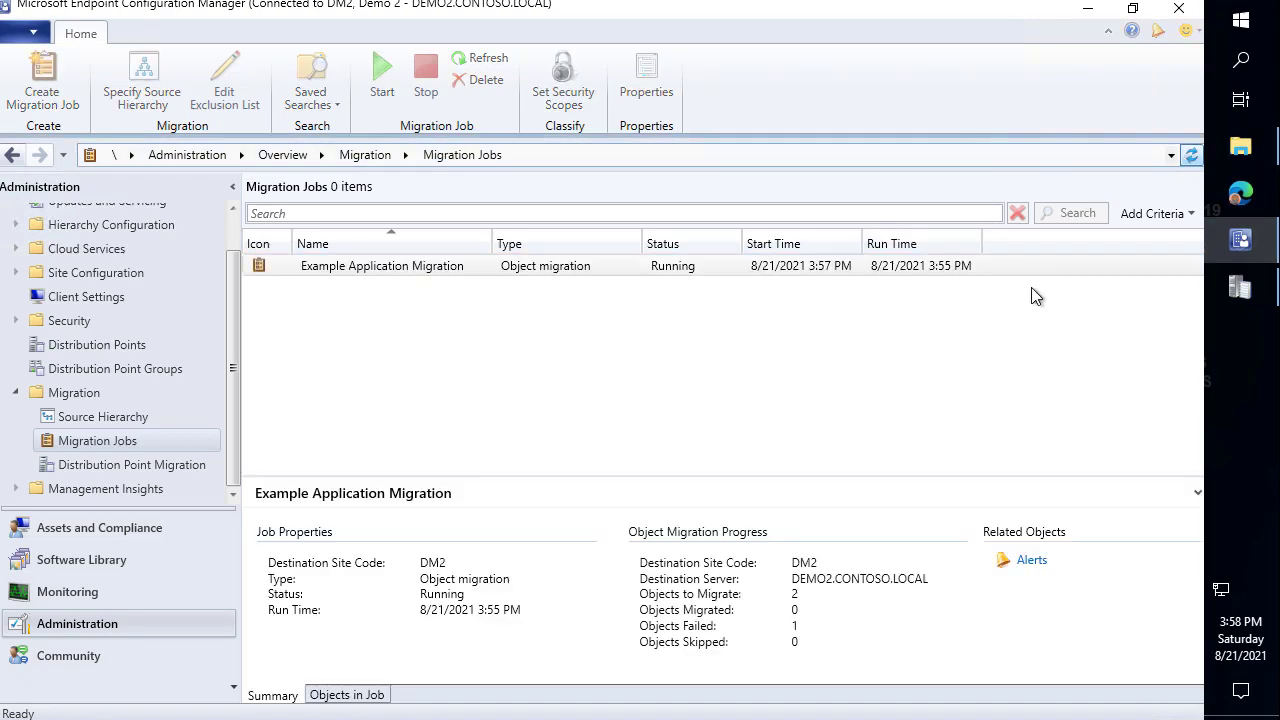
pyautogui.click(711, 267)
pyautogui.click(1240, 288)
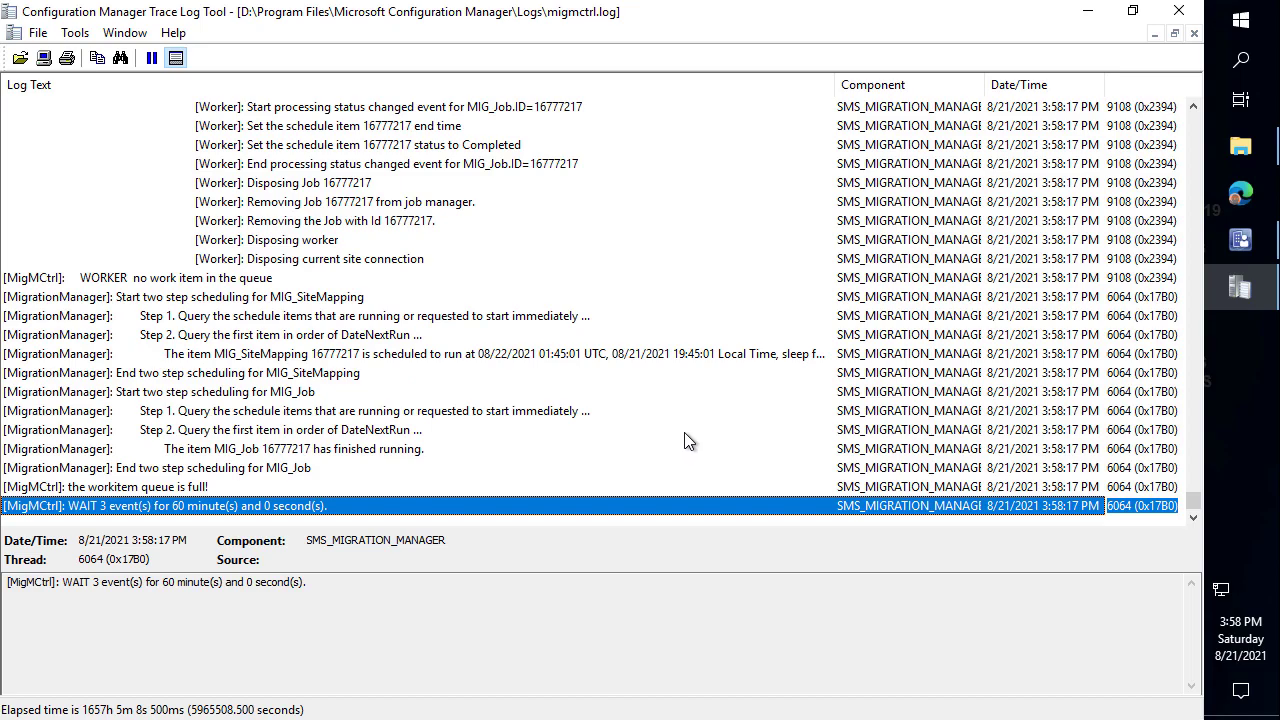
pyautogui.click(1238, 241)
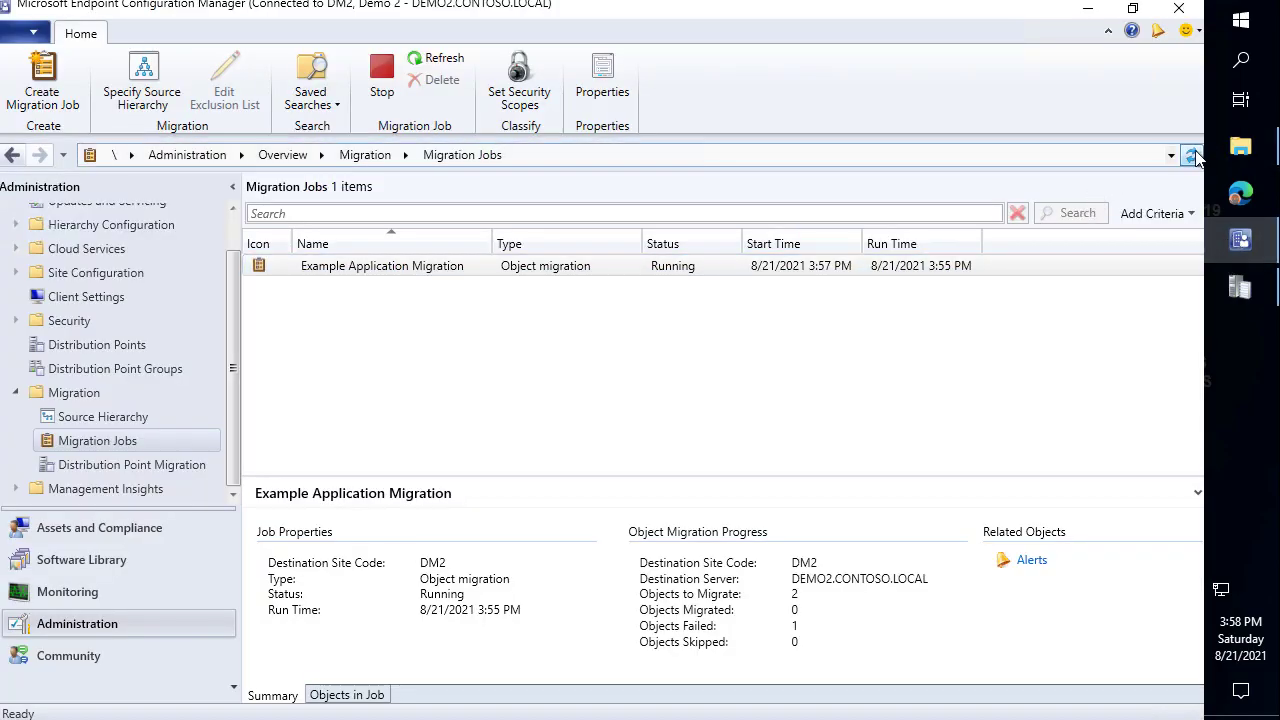
pyautogui.click(877, 270)
pyautogui.click(1194, 157)
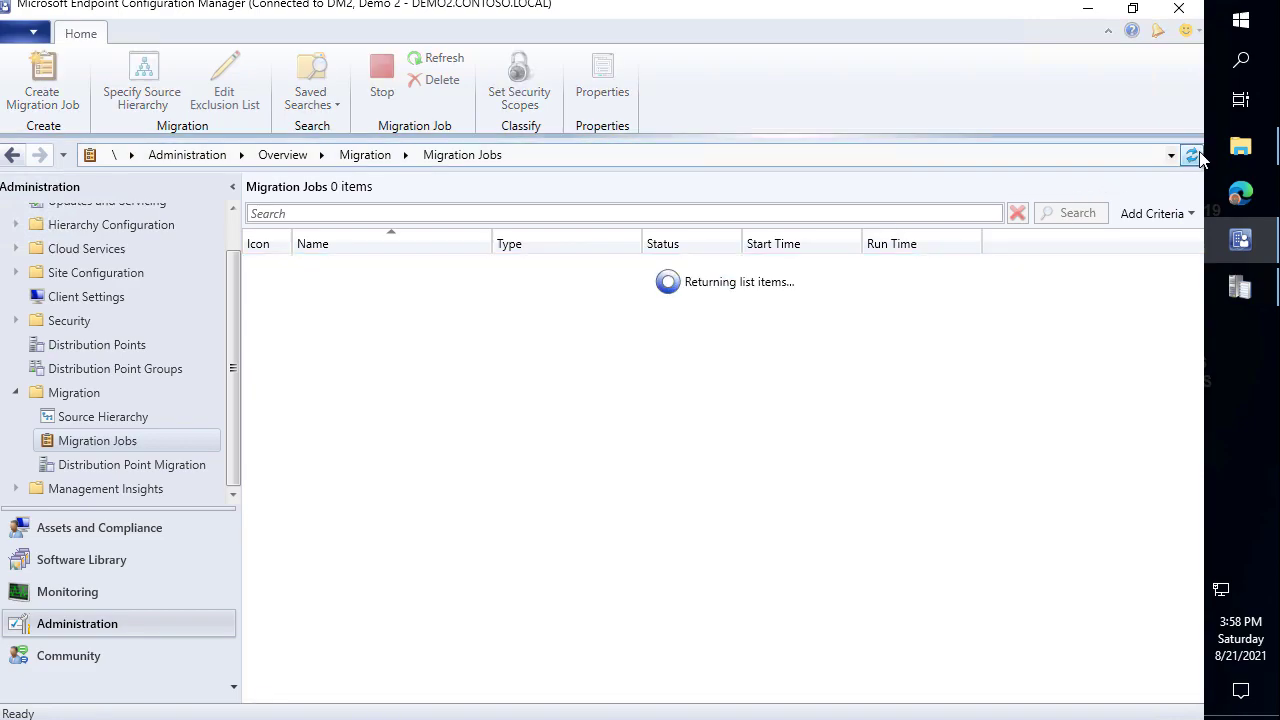
pyautogui.click(153, 556)
pyautogui.click(90, 266)
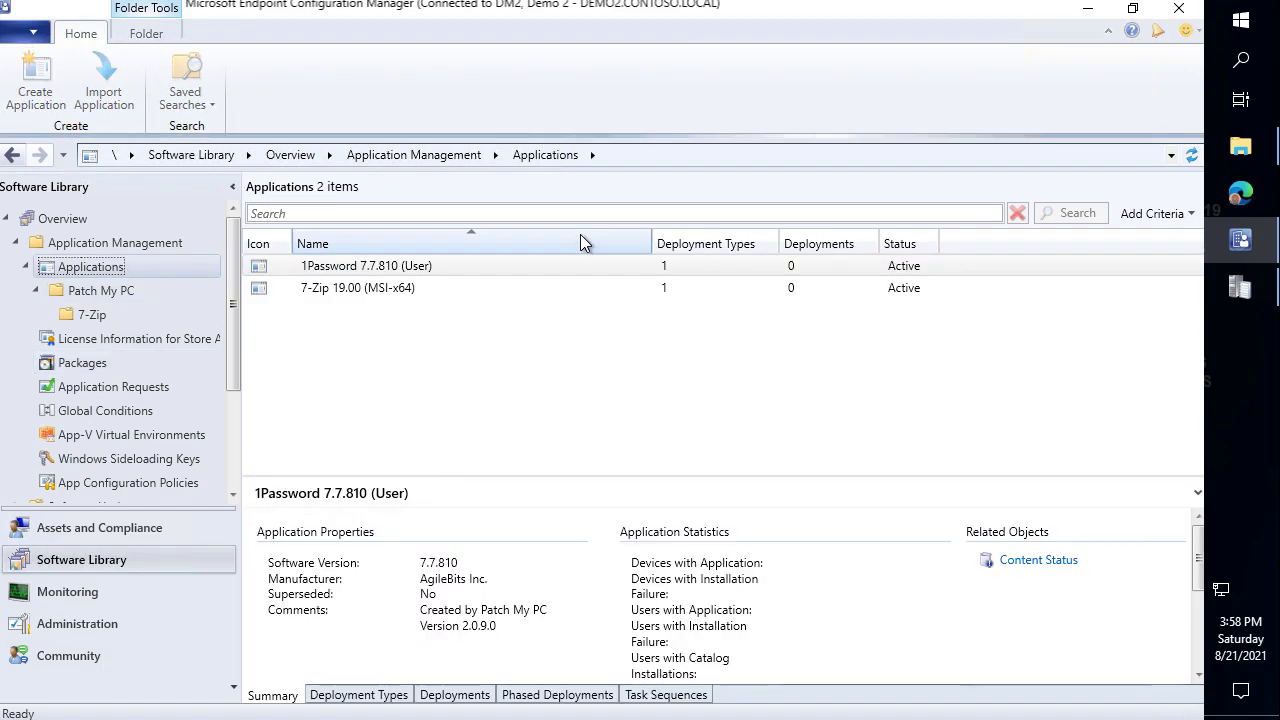
pyautogui.moveTo(651, 243); pyautogui.dragTo(542, 246)
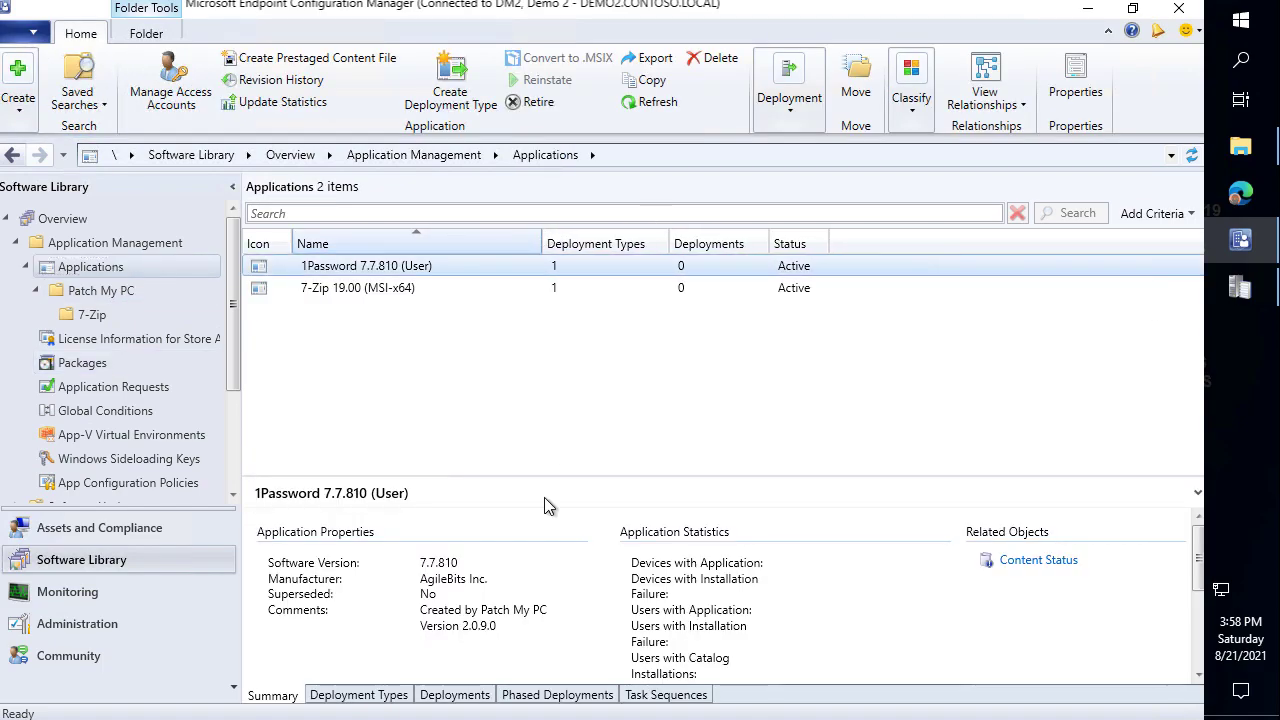
pyautogui.moveTo(602, 476); pyautogui.dragTo(604, 602)
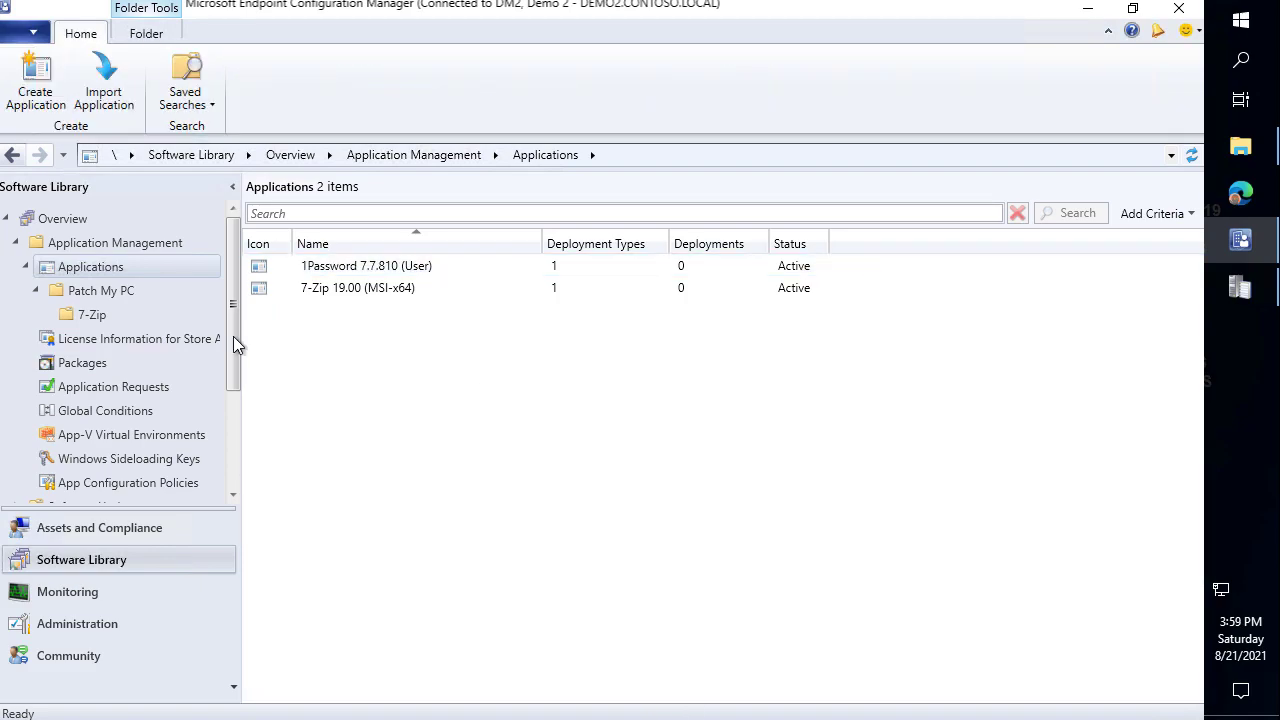
pyautogui.click(100, 621)
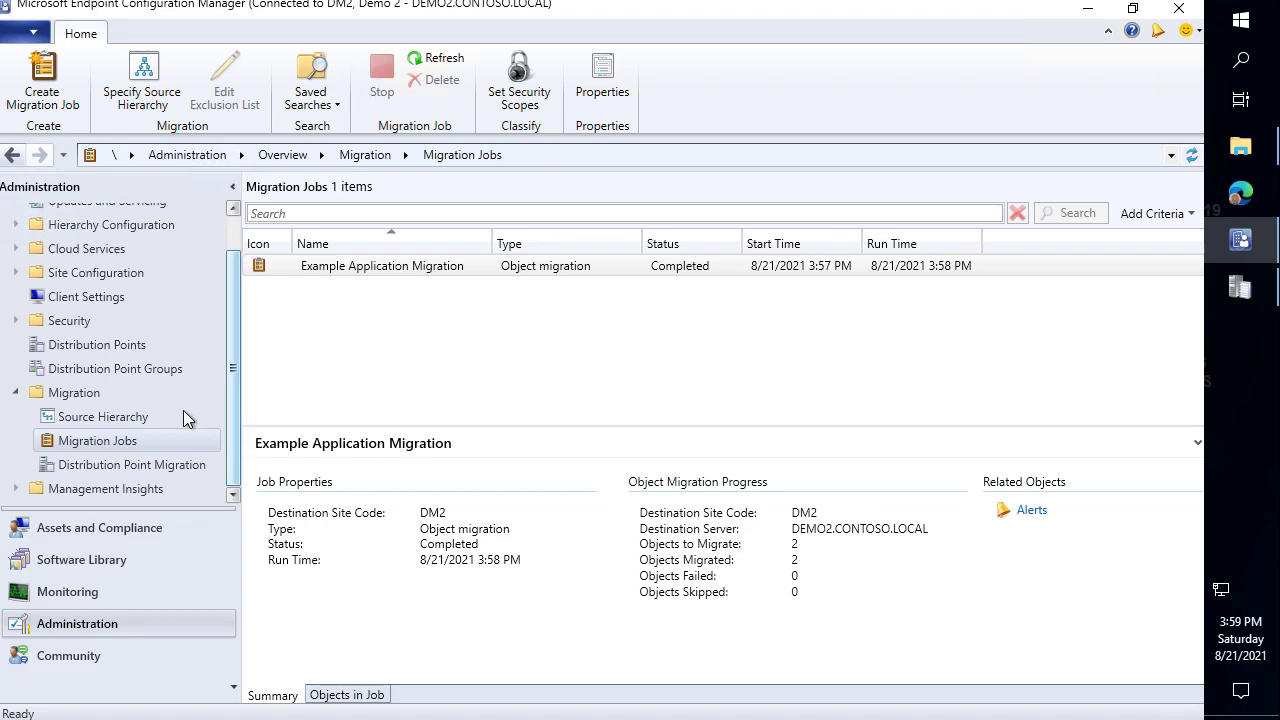
# Create a new migration job named 'Migration' and advance to object selection.
pyautogui.rightClick(140, 450)
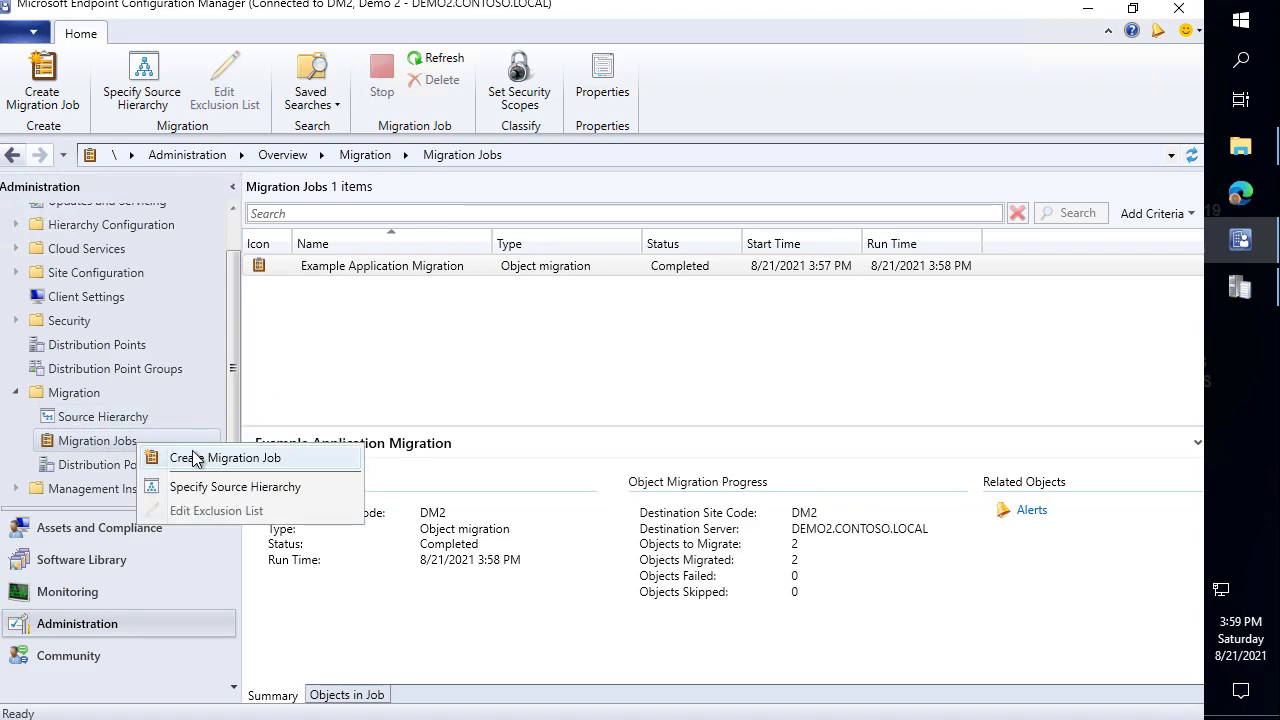
pyautogui.click(168, 454)
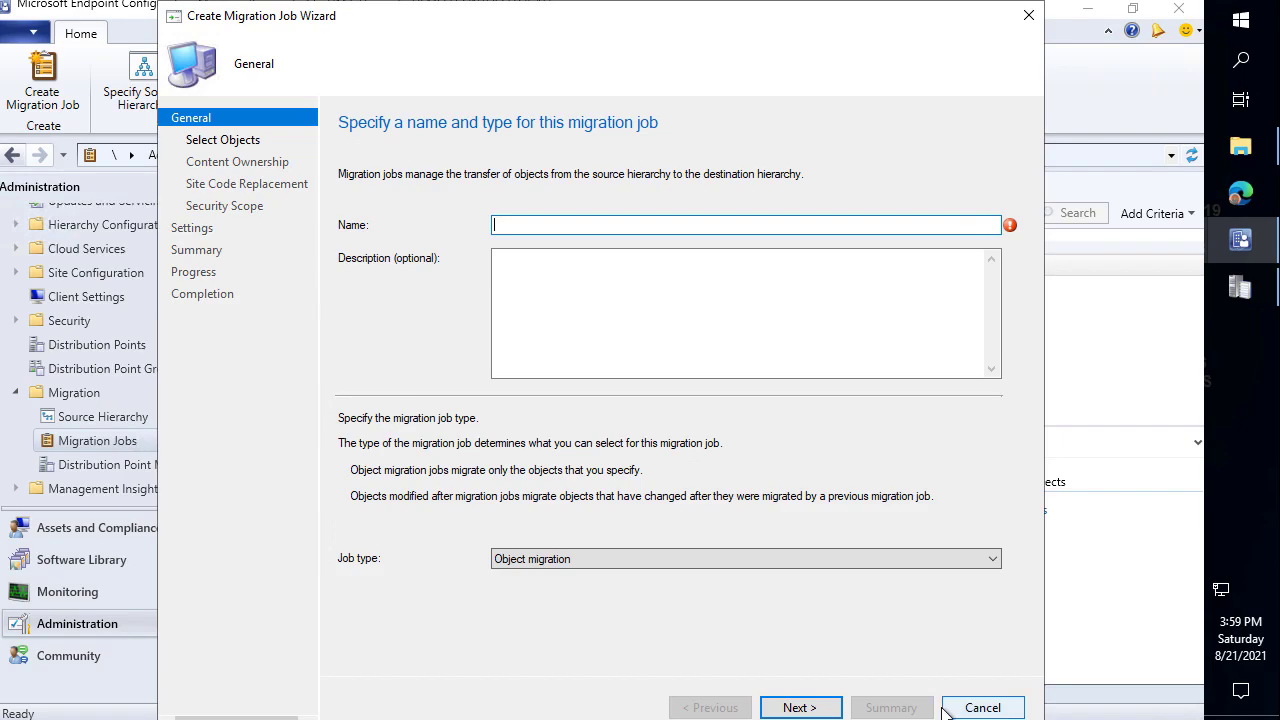
pyautogui.write('Migration')
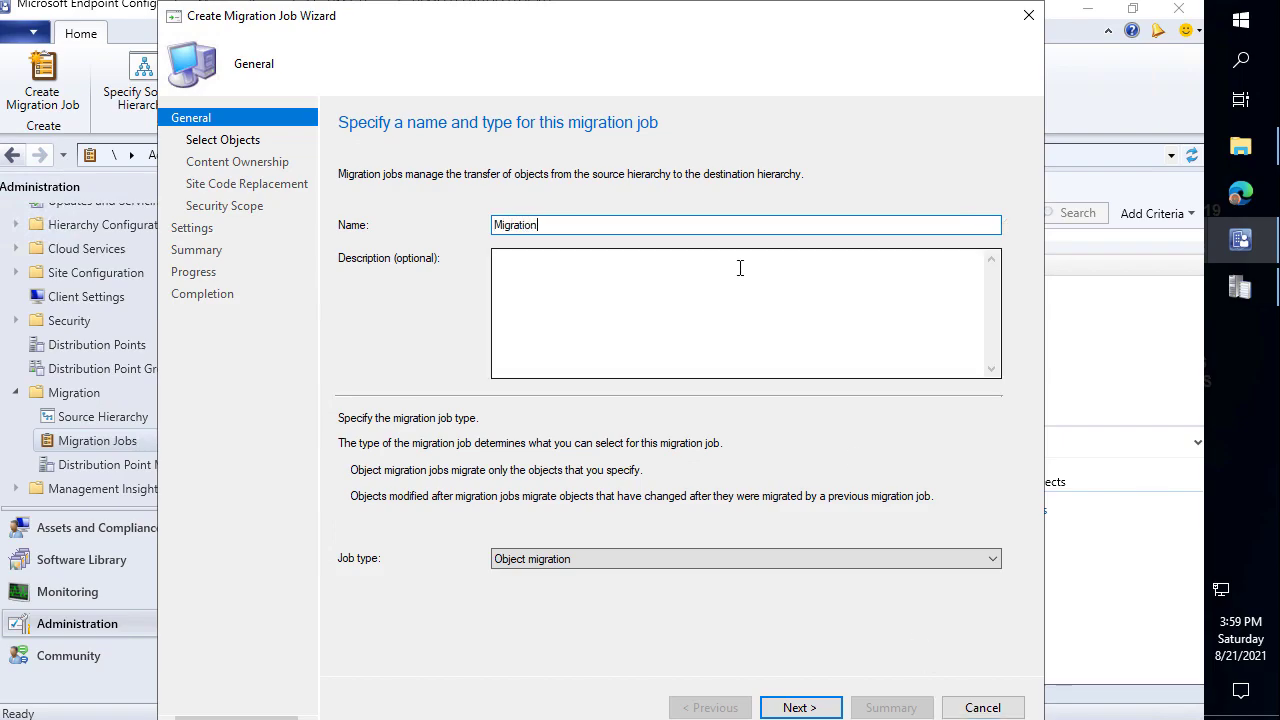
pyautogui.click(797, 707)
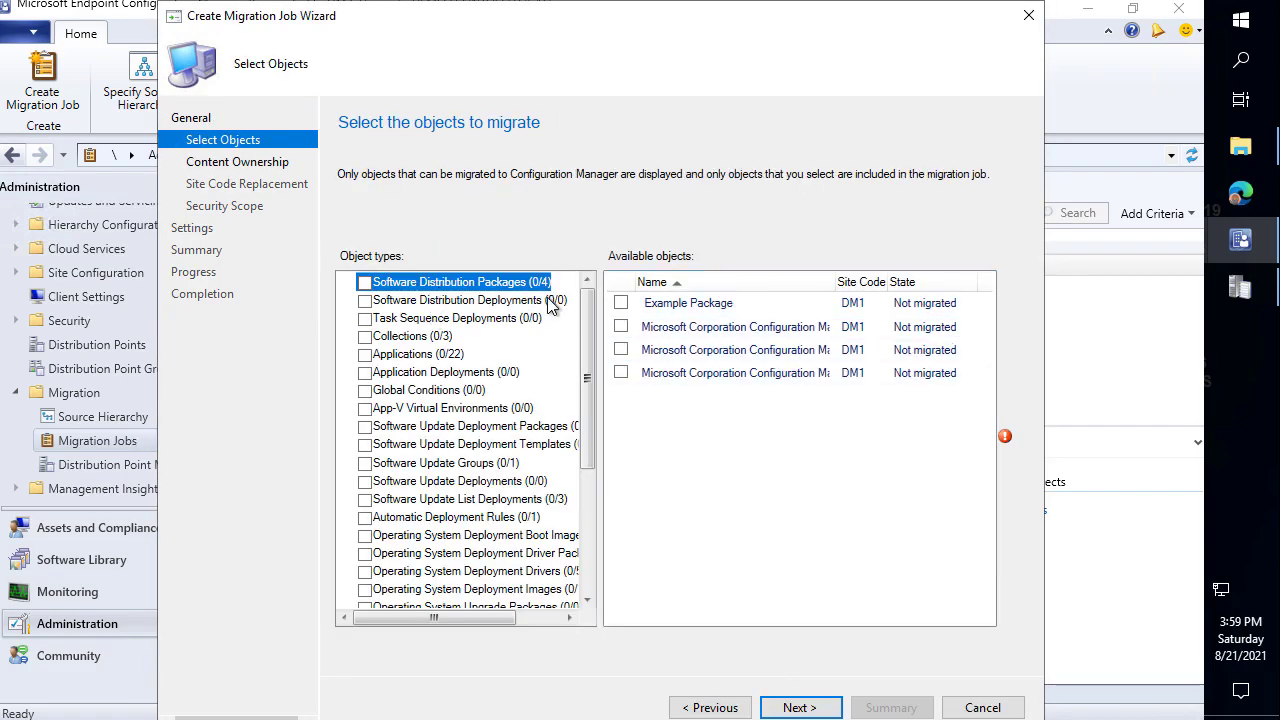
# Select Example Package, the three Patching collections and all 22 applications.
pyautogui.click(621, 304)
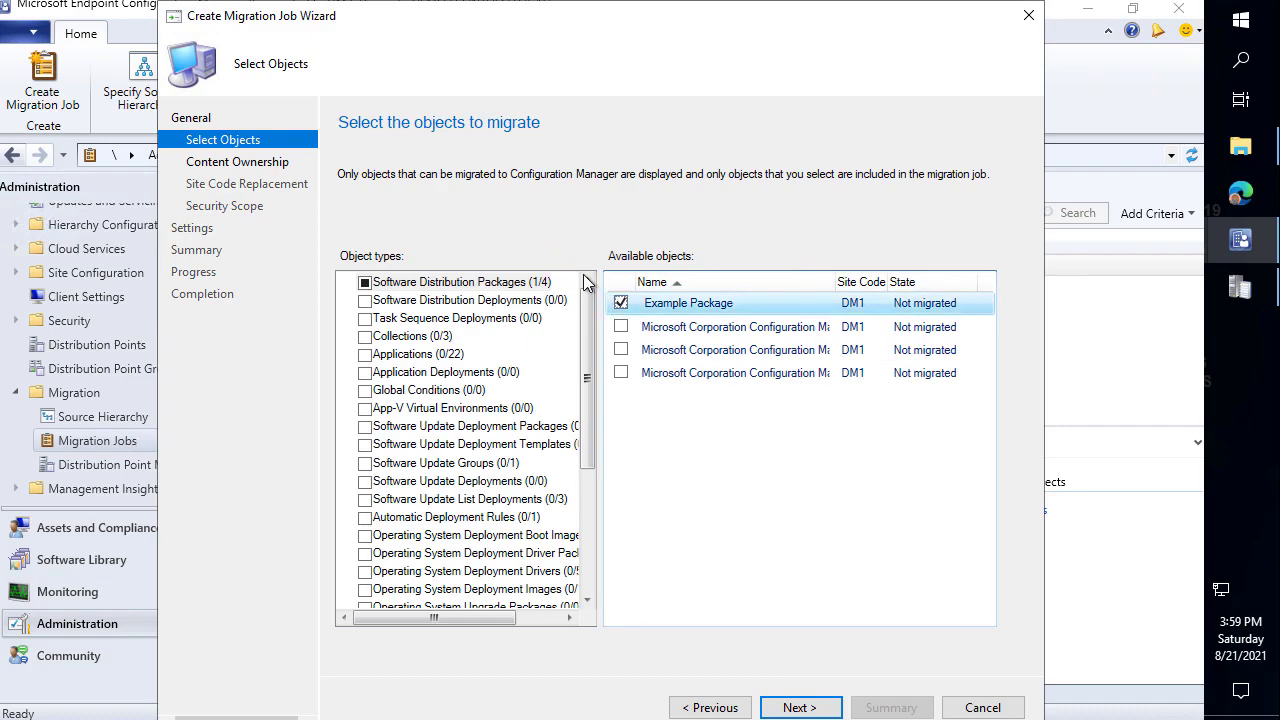
pyautogui.click(425, 337)
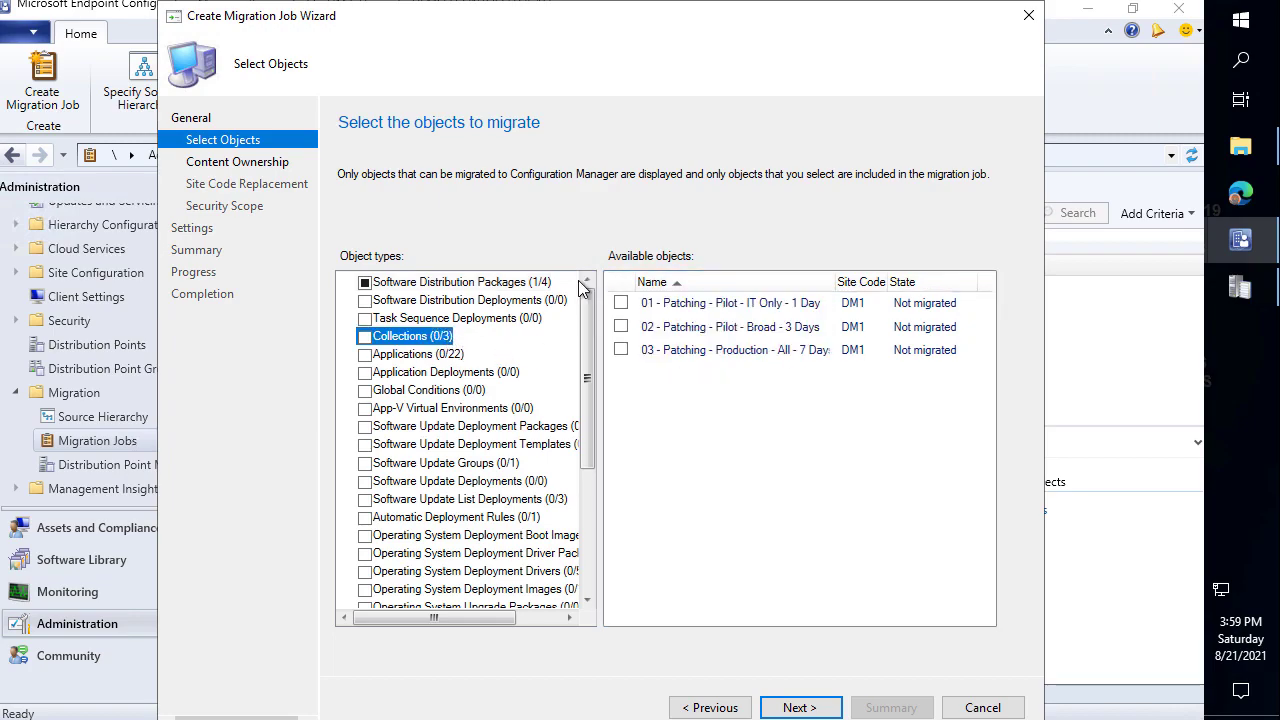
pyautogui.click(621, 303)
pyautogui.click(621, 328)
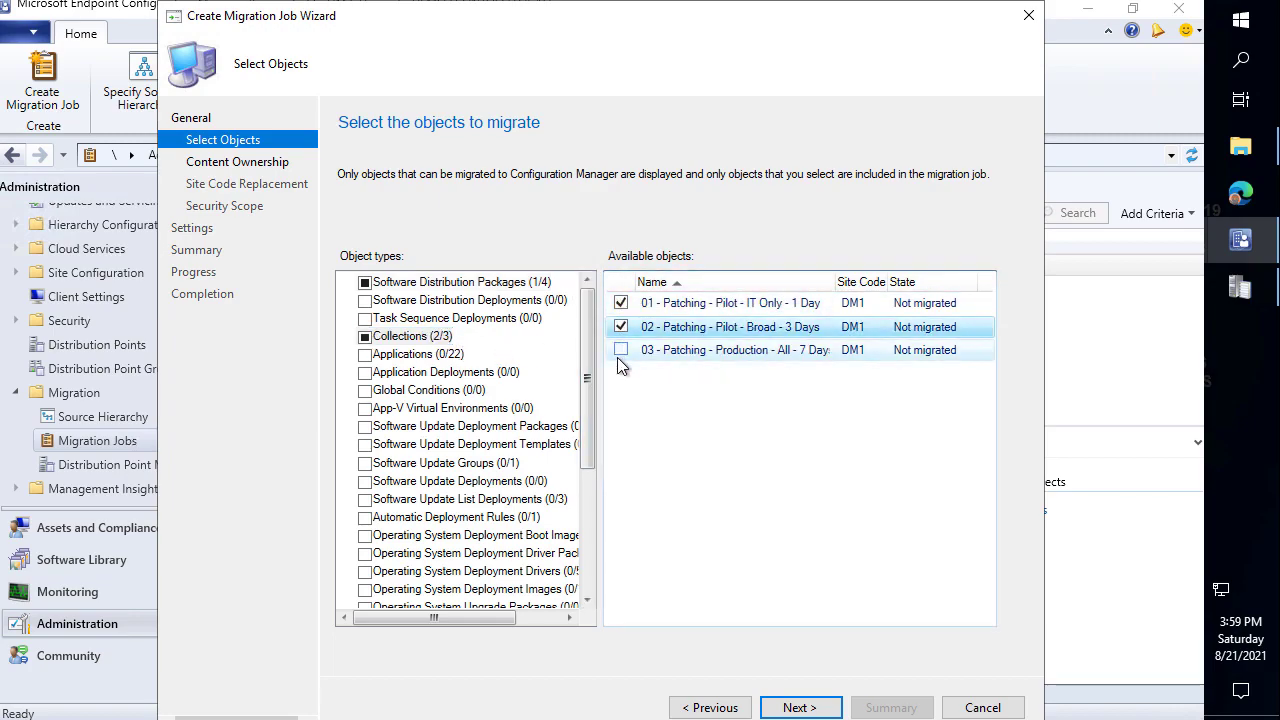
pyautogui.click(621, 351)
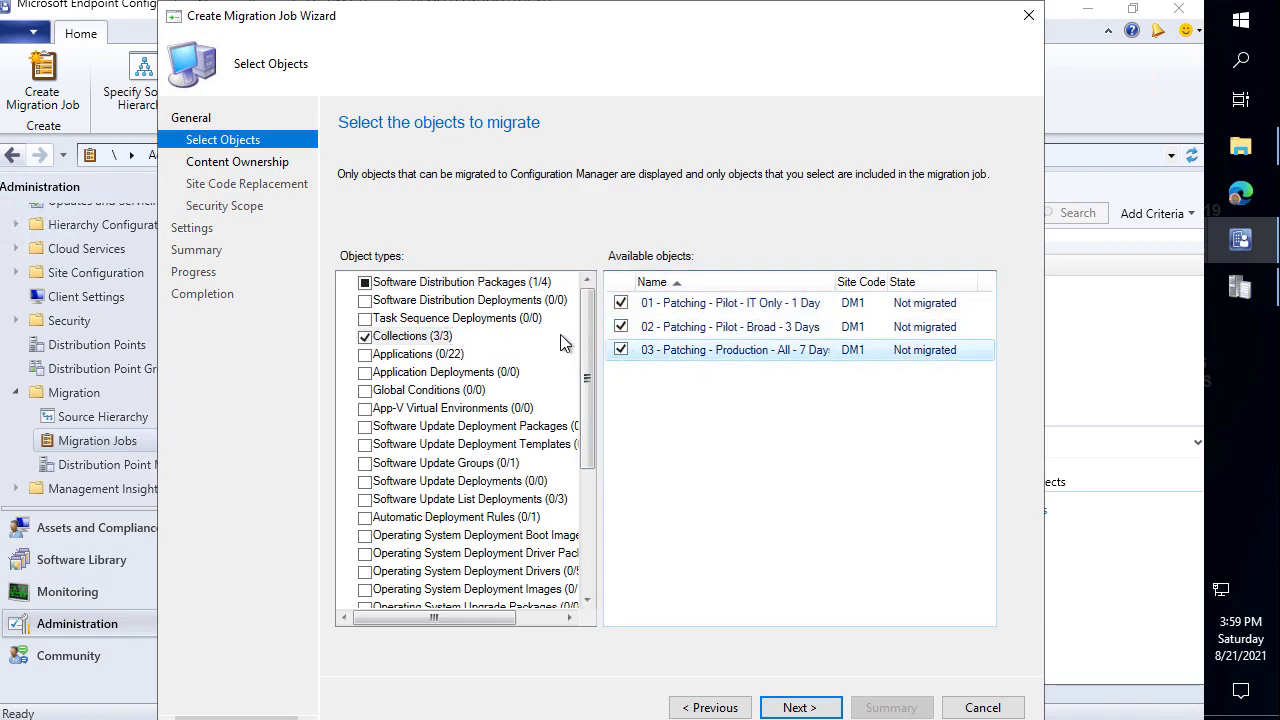
pyautogui.click(445, 356)
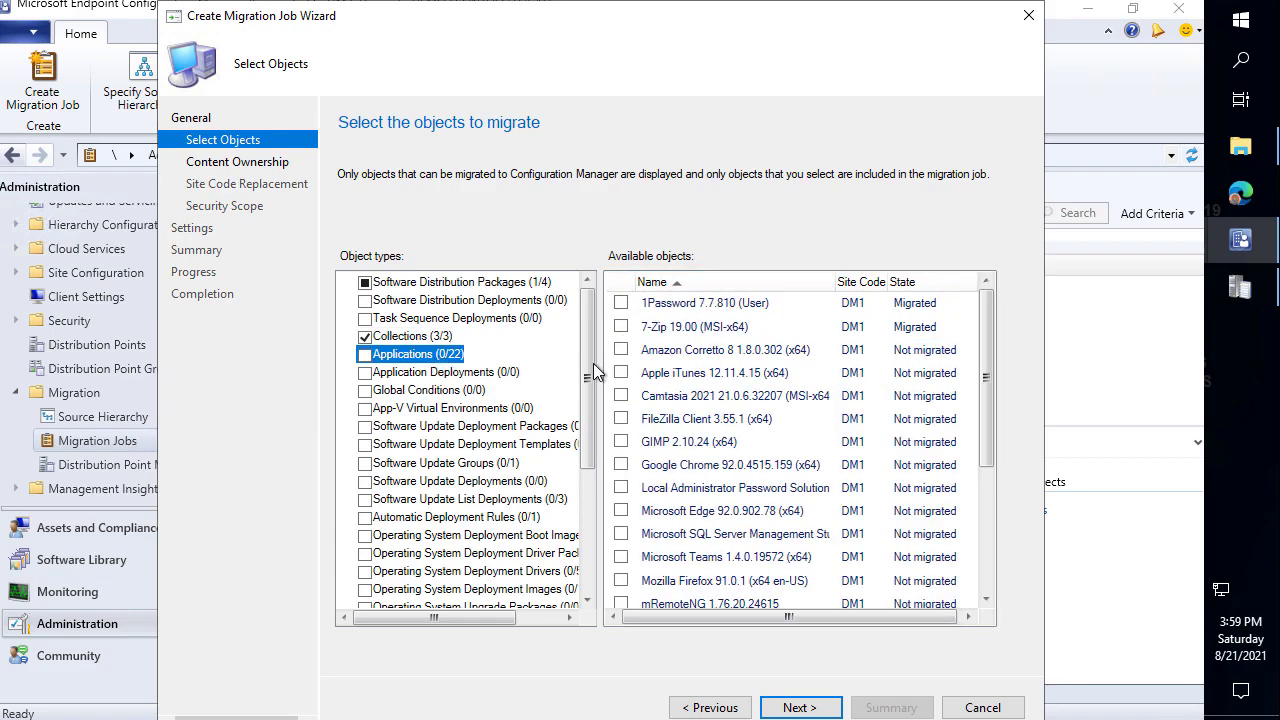
pyautogui.click(366, 355)
pyautogui.scroll(-2, 890, 300)
pyautogui.scroll(2, 925, 327)
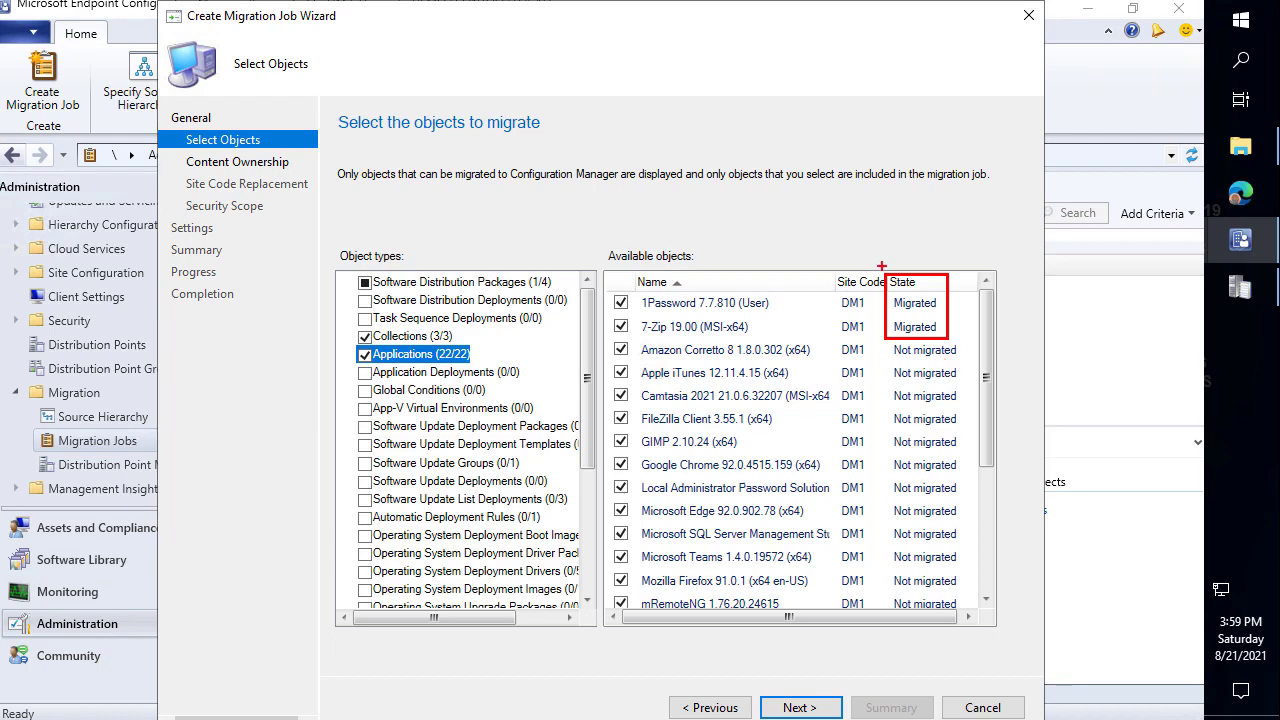
pyautogui.click(494, 374)
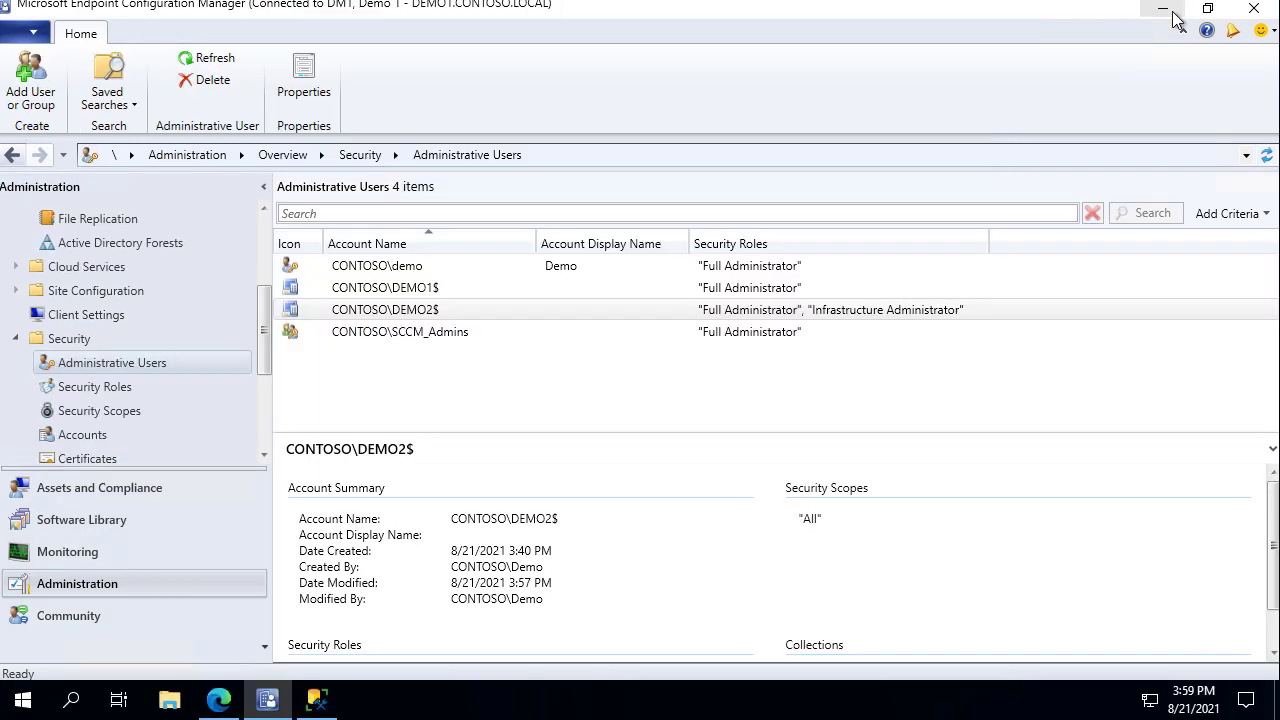
# Minimize the browser and SSMS, then run the desktop Deploy script with PowerShell.
pyautogui.click(1165, 9)
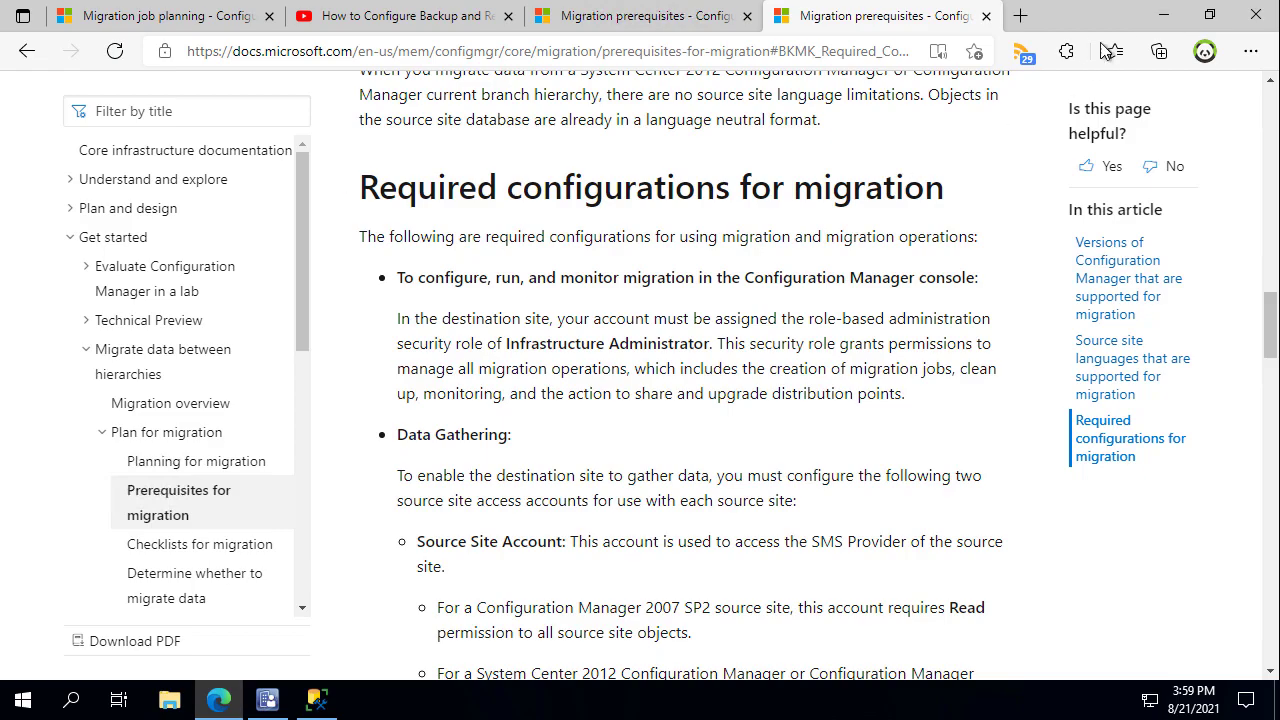
pyautogui.click(1163, 15)
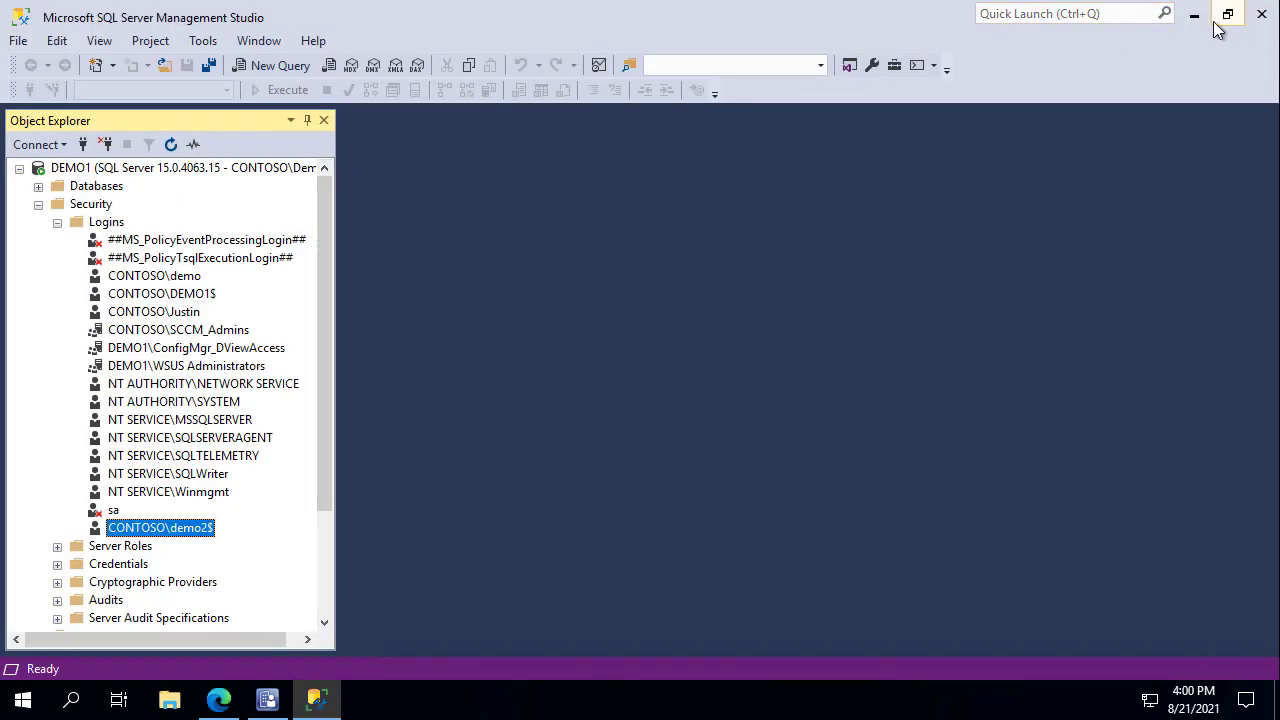
pyautogui.click(1191, 22)
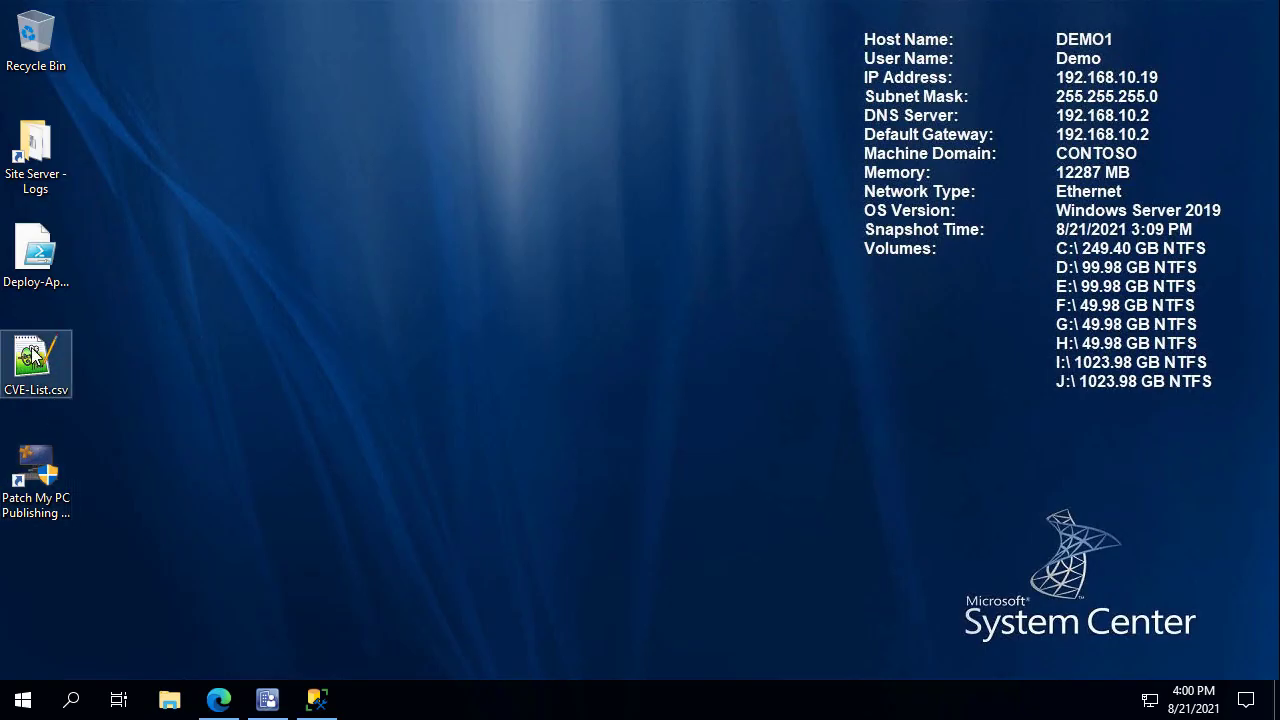
pyautogui.rightClick(45, 246)
pyautogui.click(85, 277)
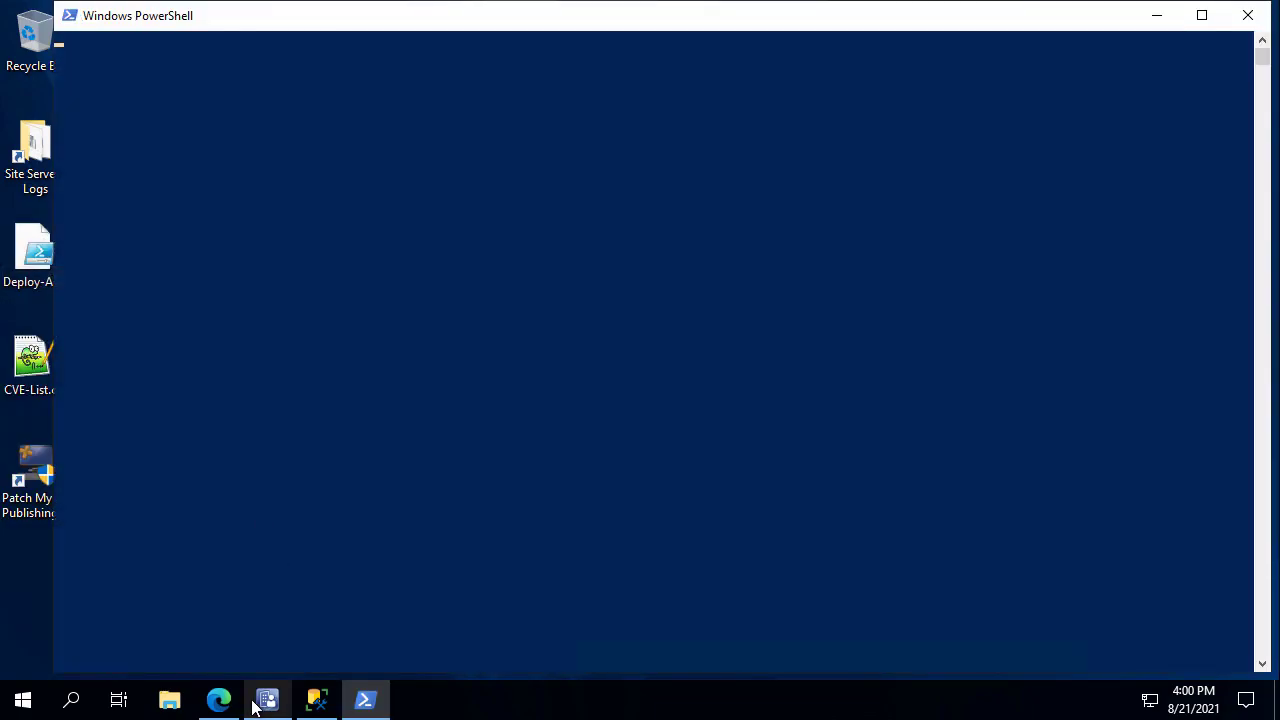
pyautogui.moveTo(268, 706)
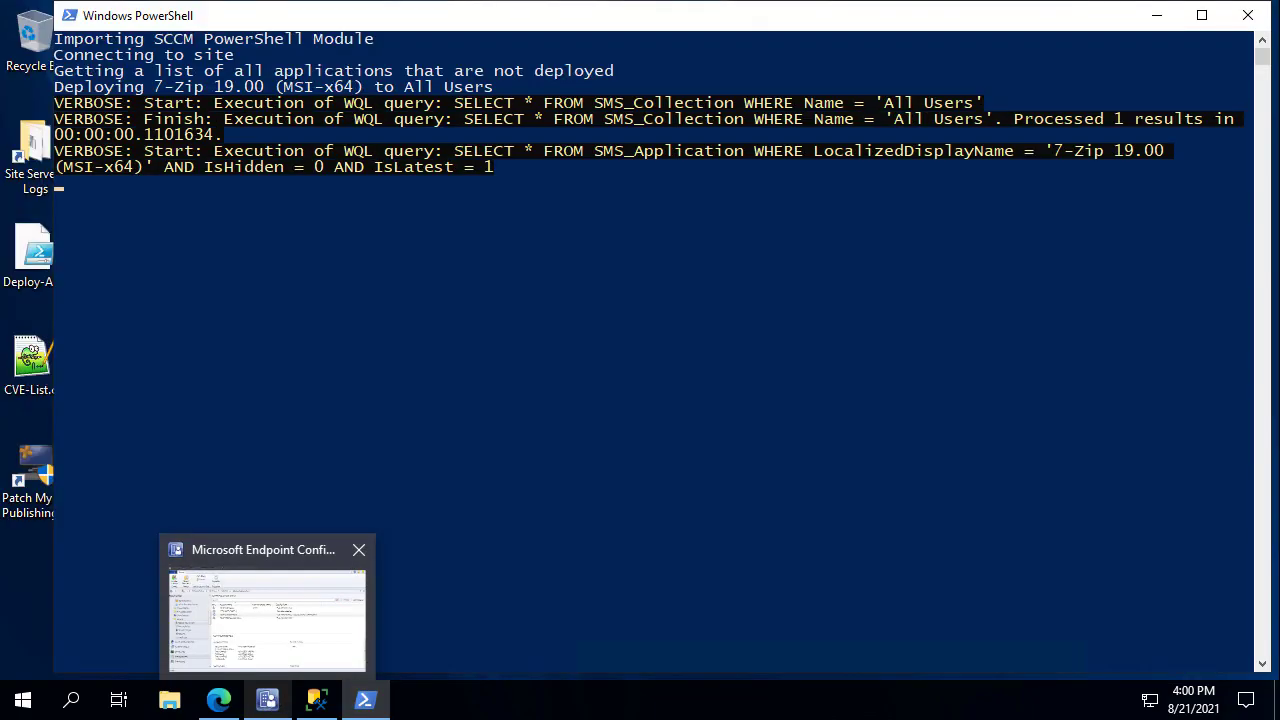
# Show the Software Library applications list sorted by number of deployments.
pyautogui.click(270, 629)
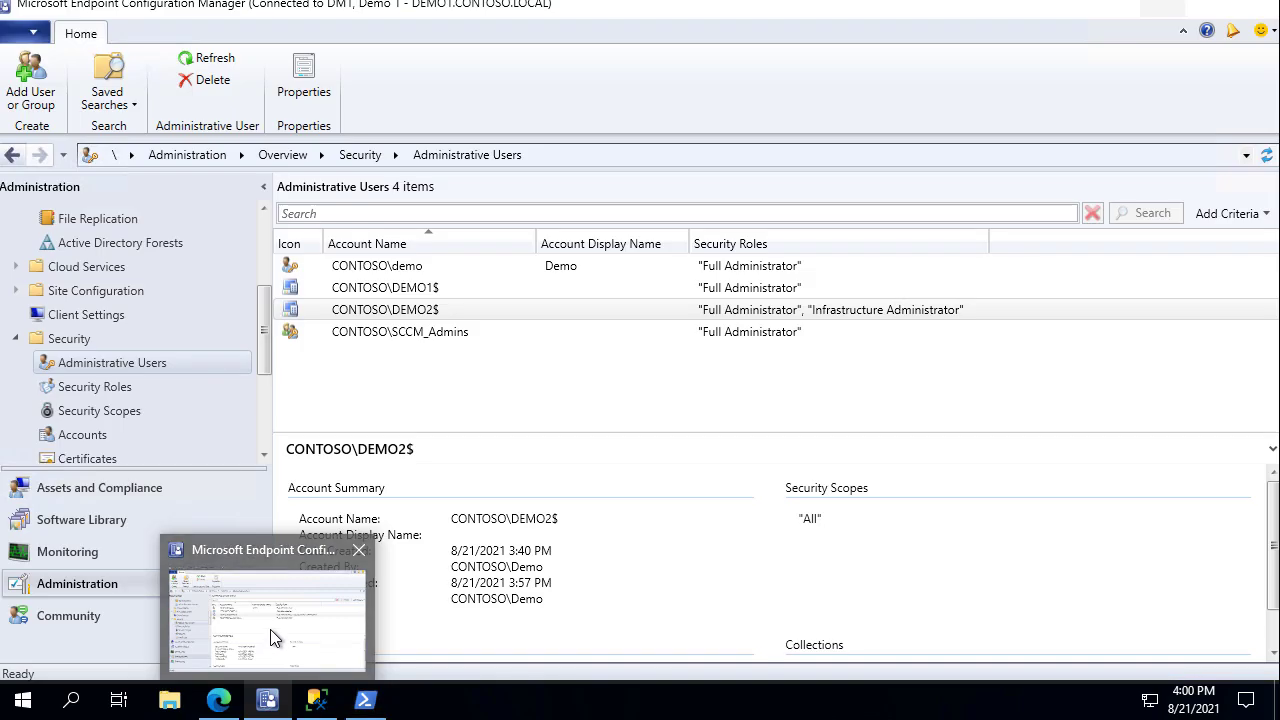
pyautogui.click(150, 521)
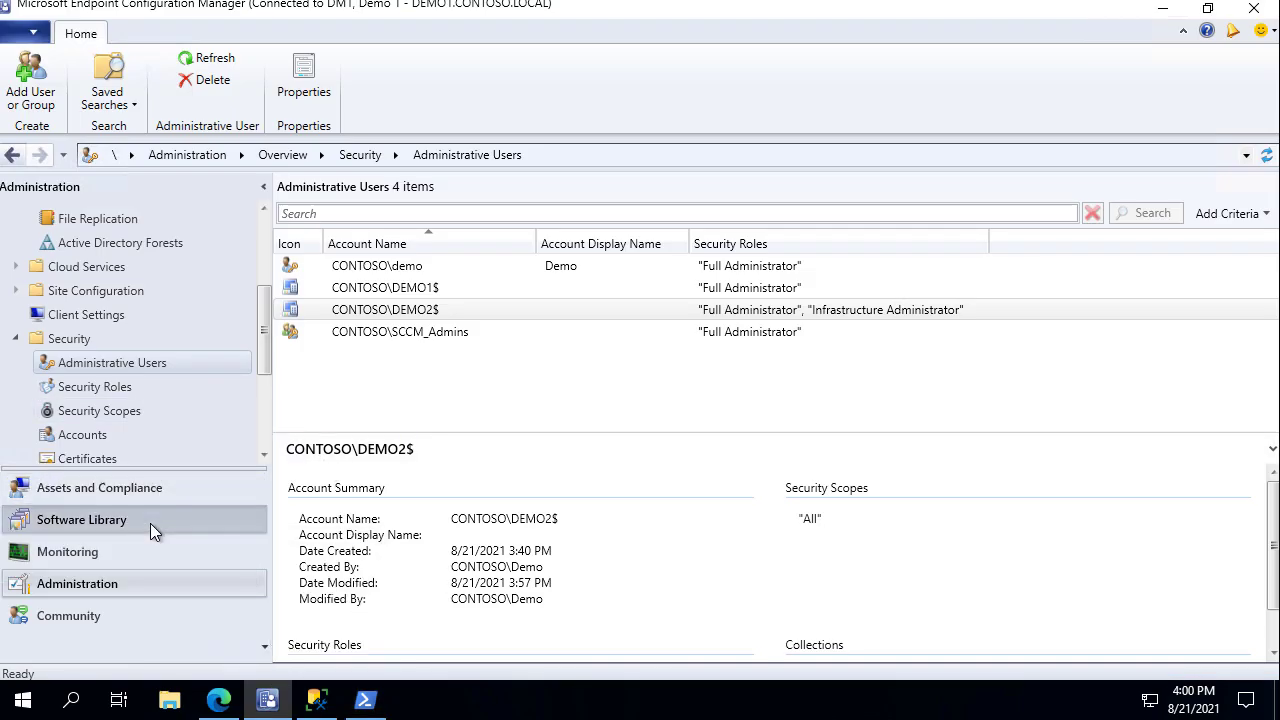
pyautogui.scroll(7, 122, 260)
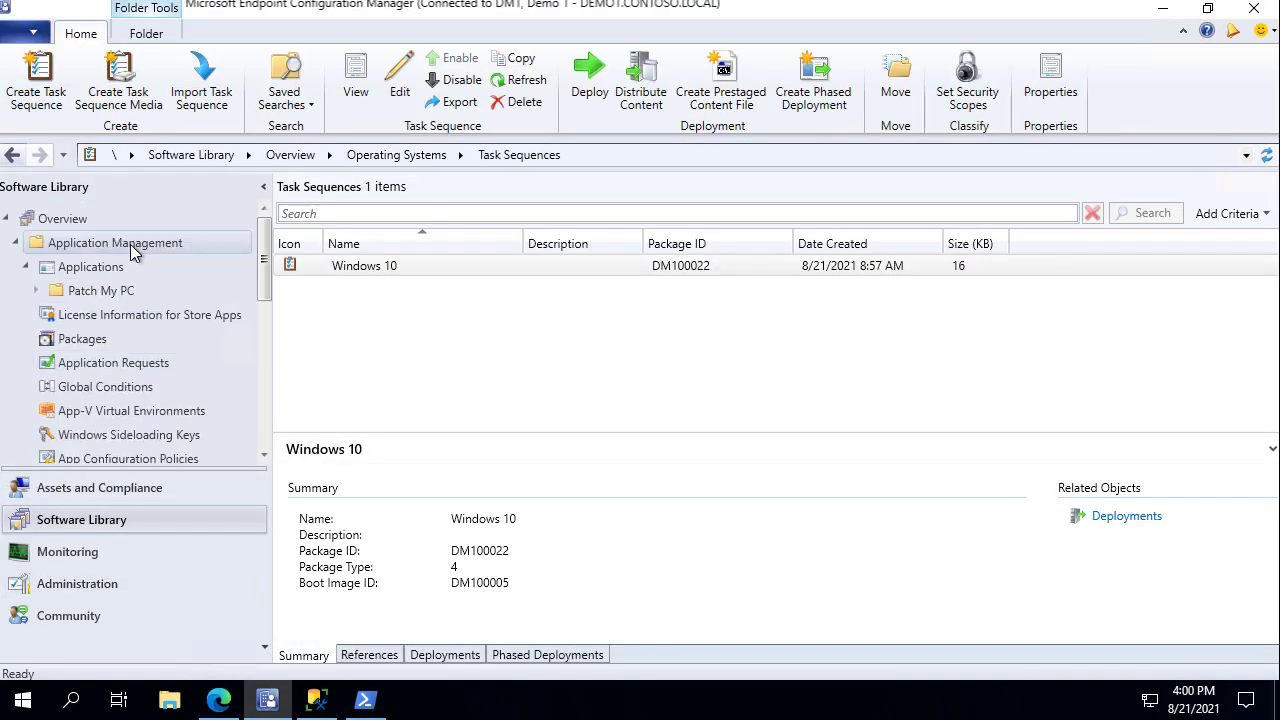
pyautogui.click(91, 270)
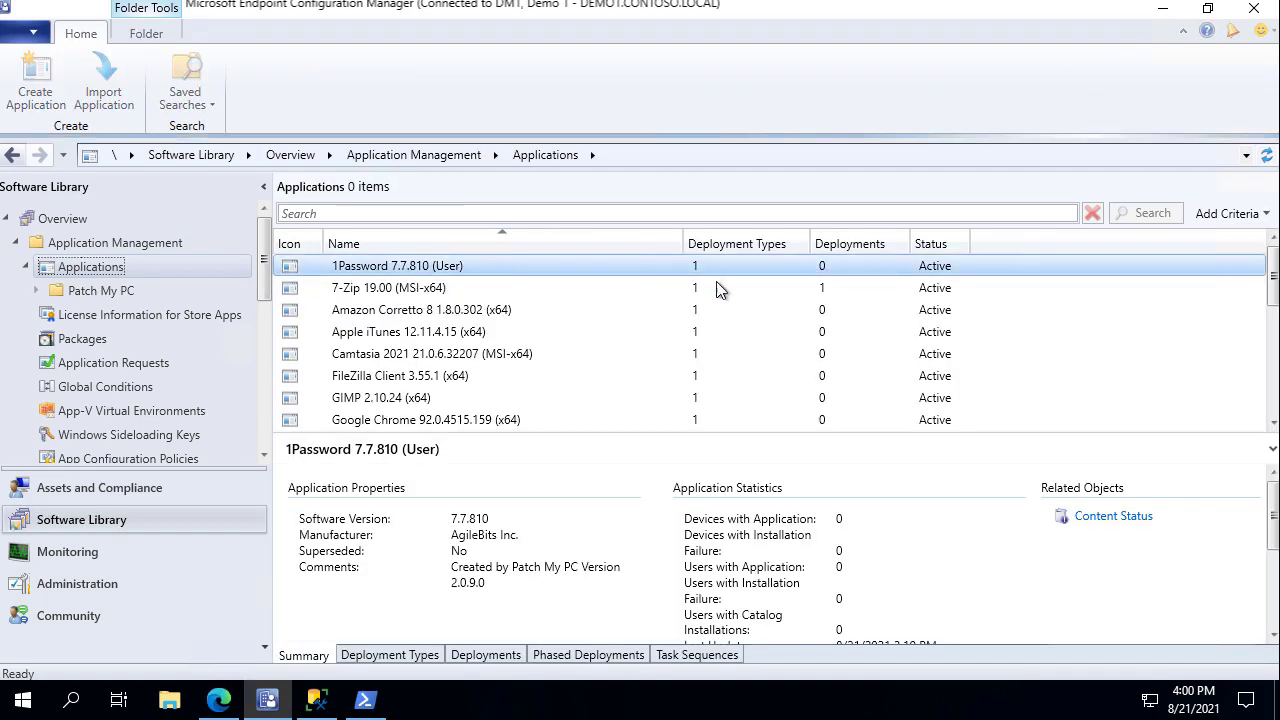
pyautogui.click(845, 244)
pyautogui.click(845, 244)
pyautogui.scroll(5, 860, 300)
# Refresh the applications, checking the script output, until each shows 1 deployment.
pyautogui.click(878, 288)
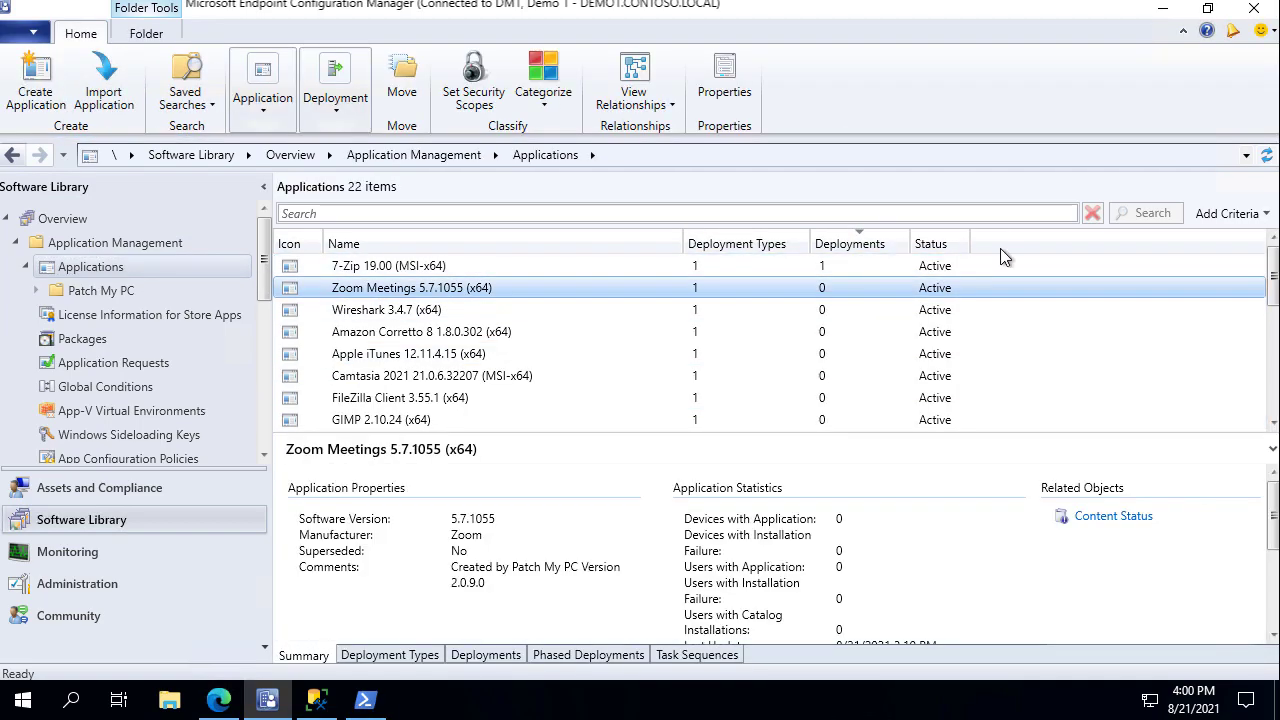
pyautogui.click(1266, 156)
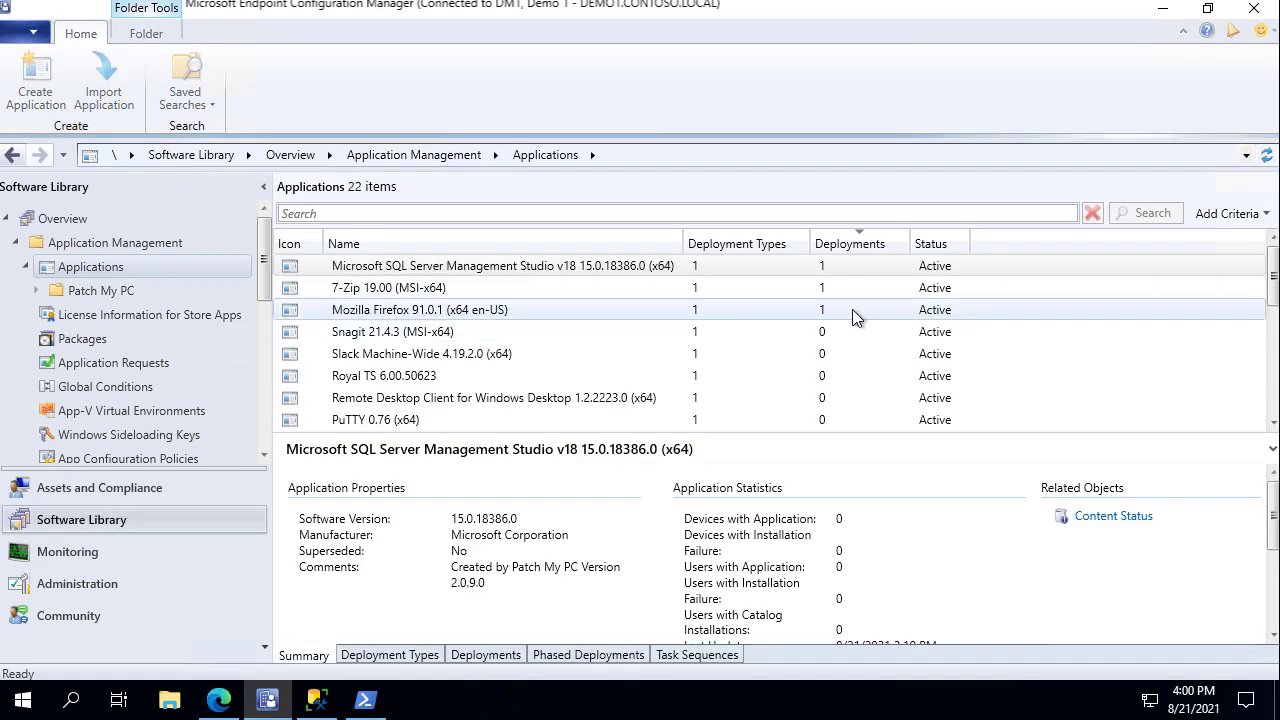
pyautogui.click(365, 700)
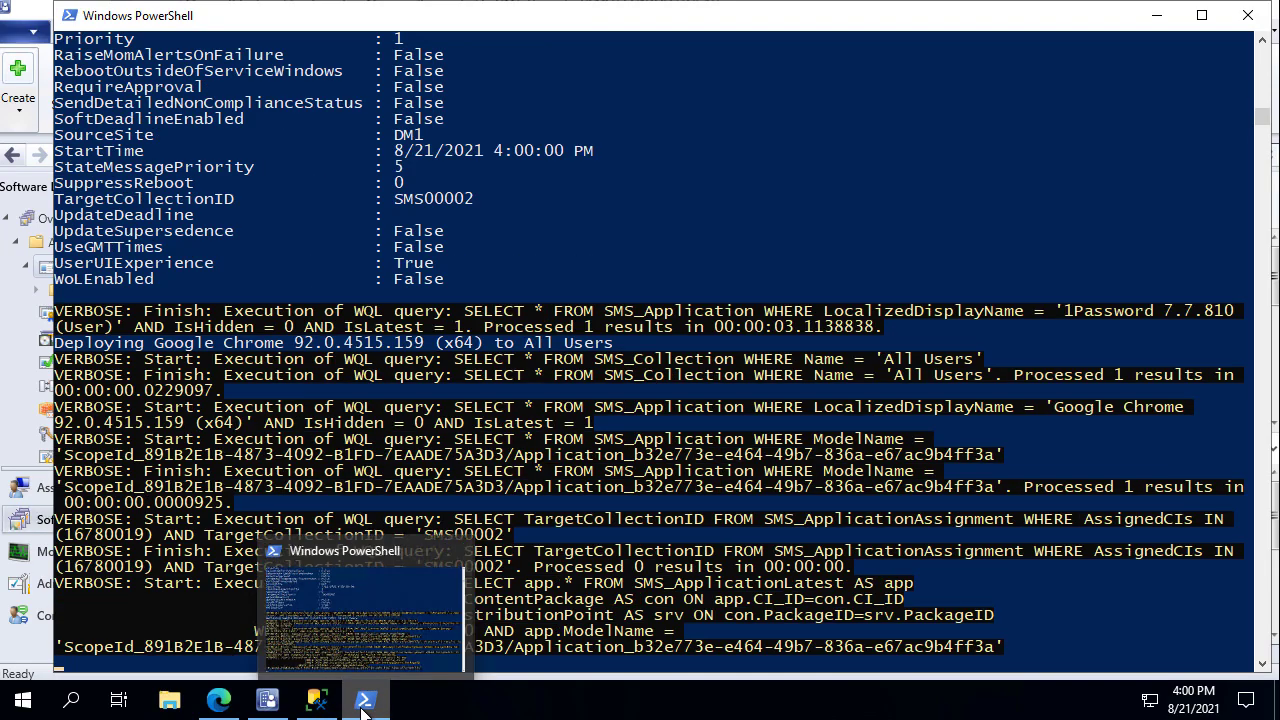
pyautogui.click(267, 700)
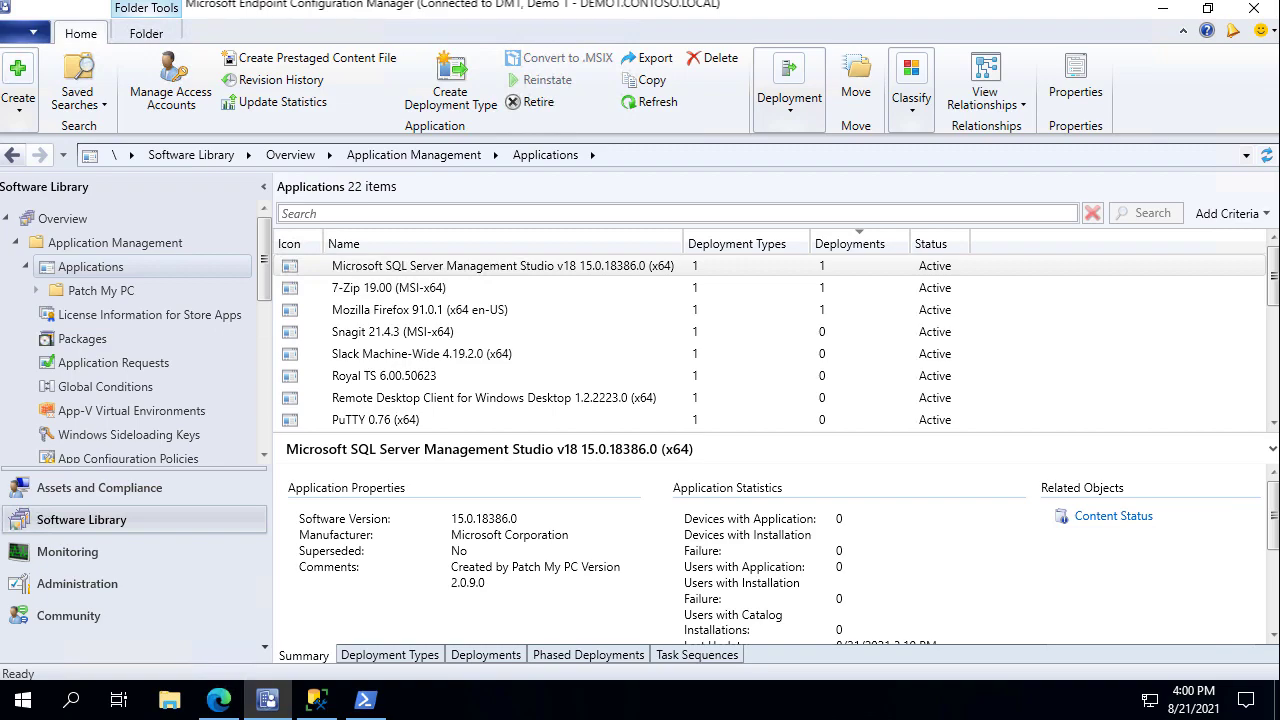
pyautogui.click(829, 289)
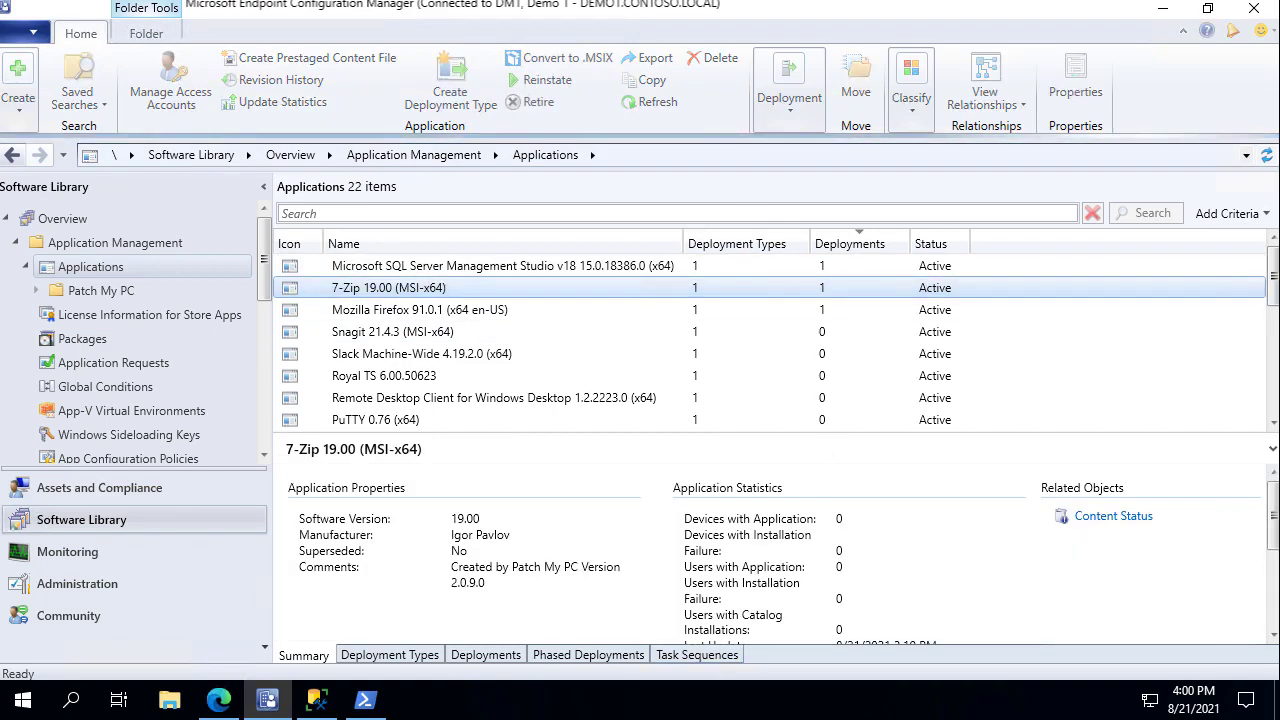
pyautogui.click(695, 358)
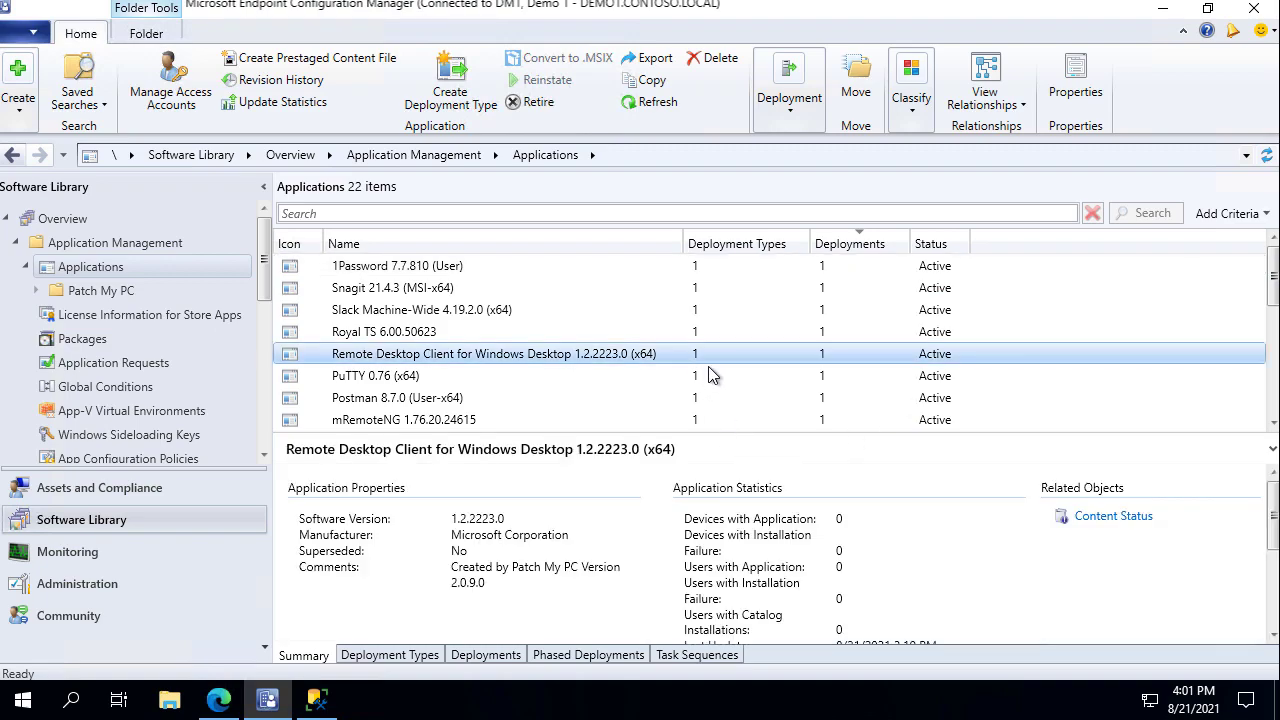
pyautogui.scroll(-3, 711, 370)
pyautogui.scroll(-2, 720, 385)
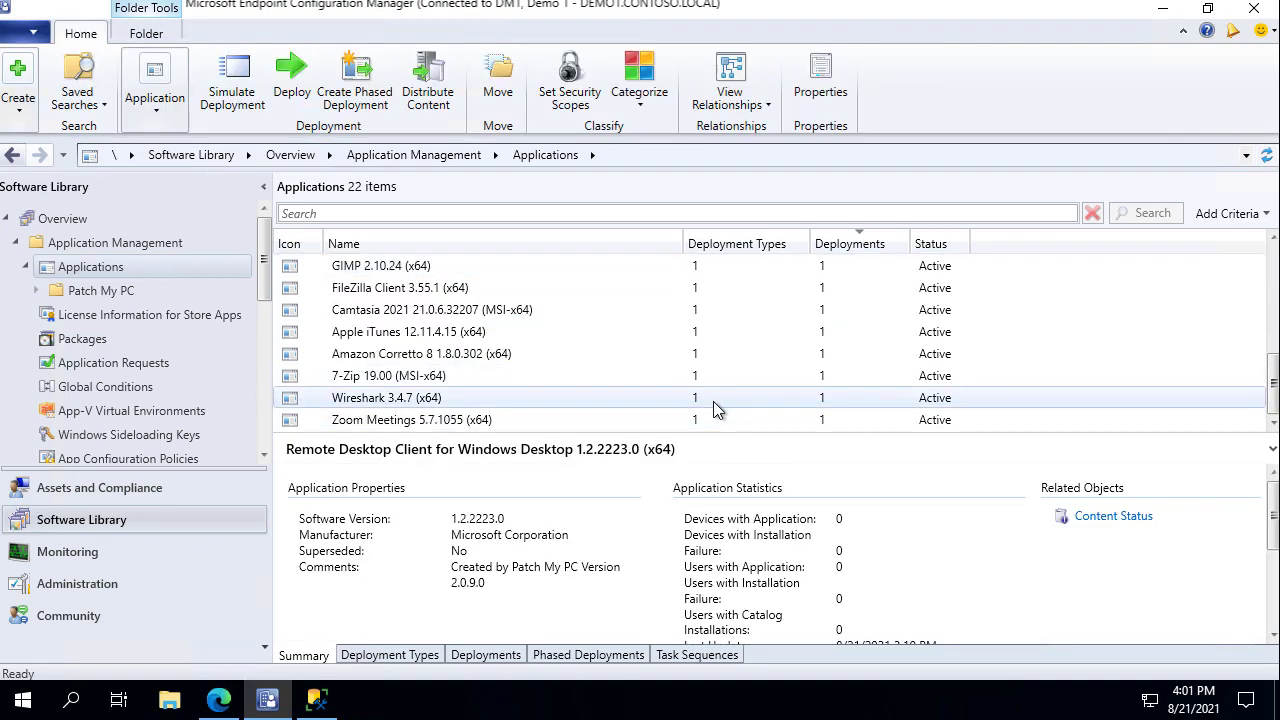
pyautogui.scroll(2, 680, 410)
pyautogui.scroll(3, 695, 420)
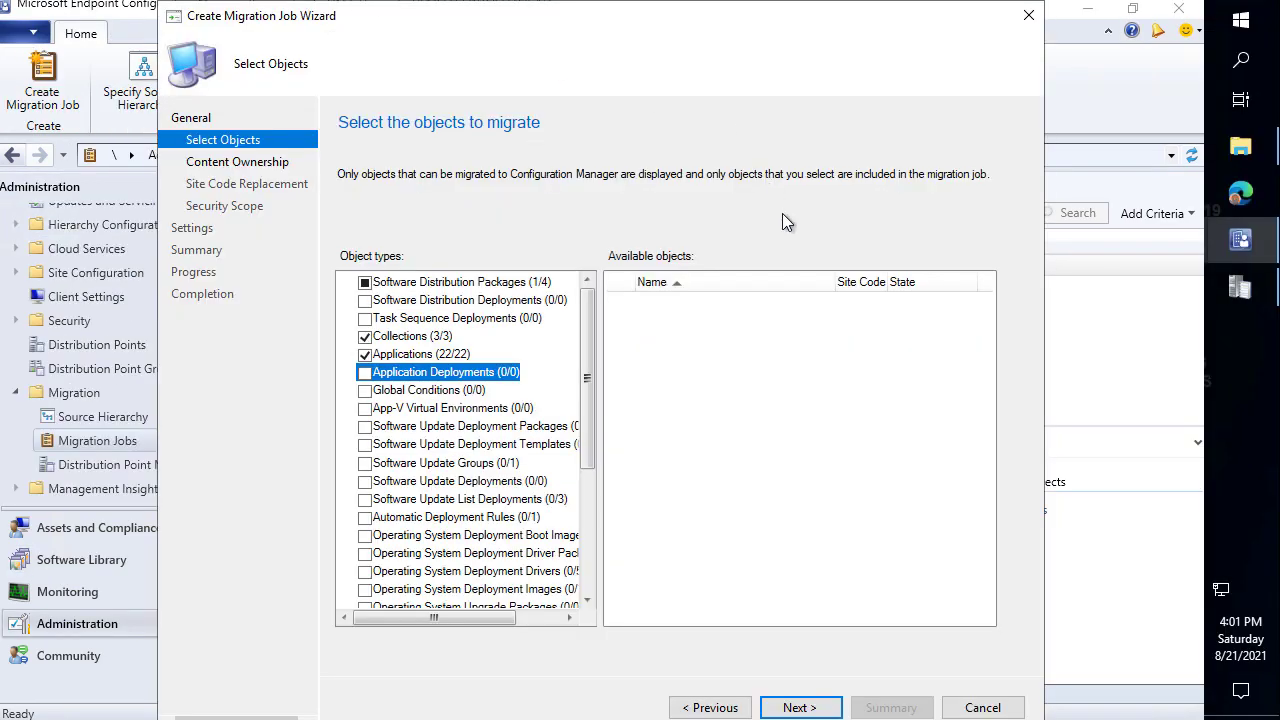
# Discard the open migration job and start a trial job named 'Test'.
pyautogui.click(982, 707)
pyautogui.click(650, 445)
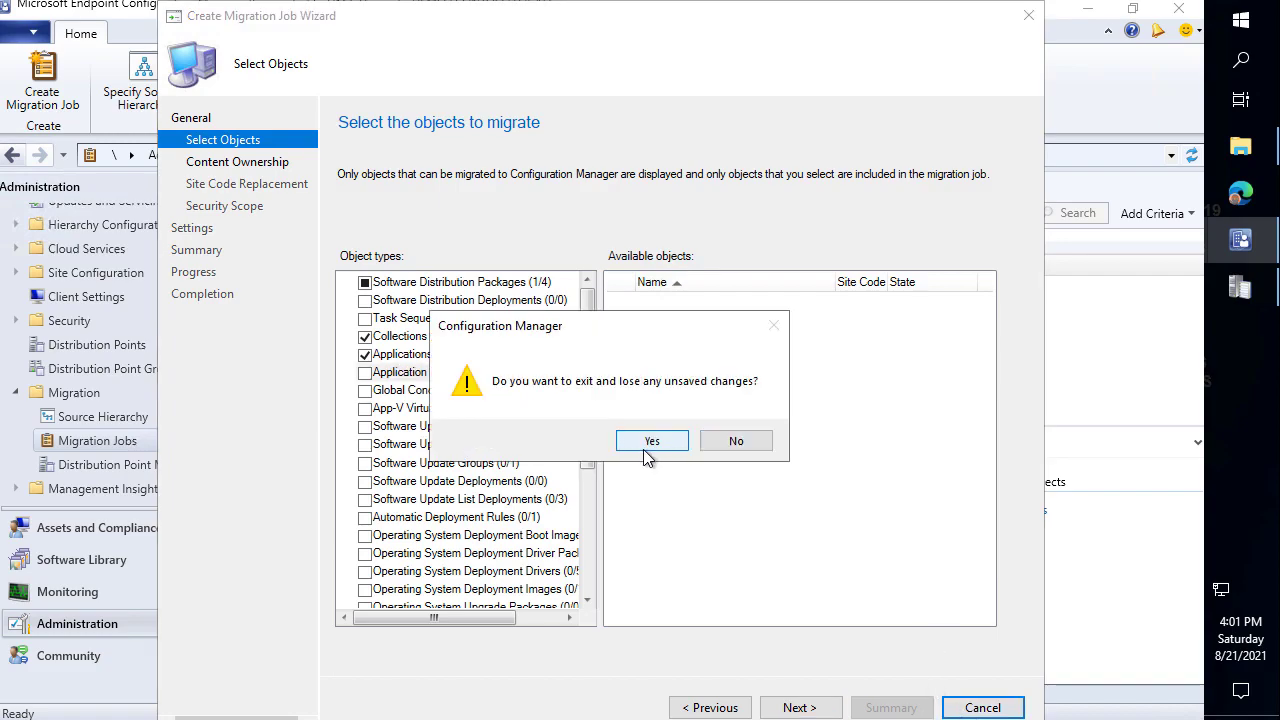
pyautogui.rightClick(325, 338)
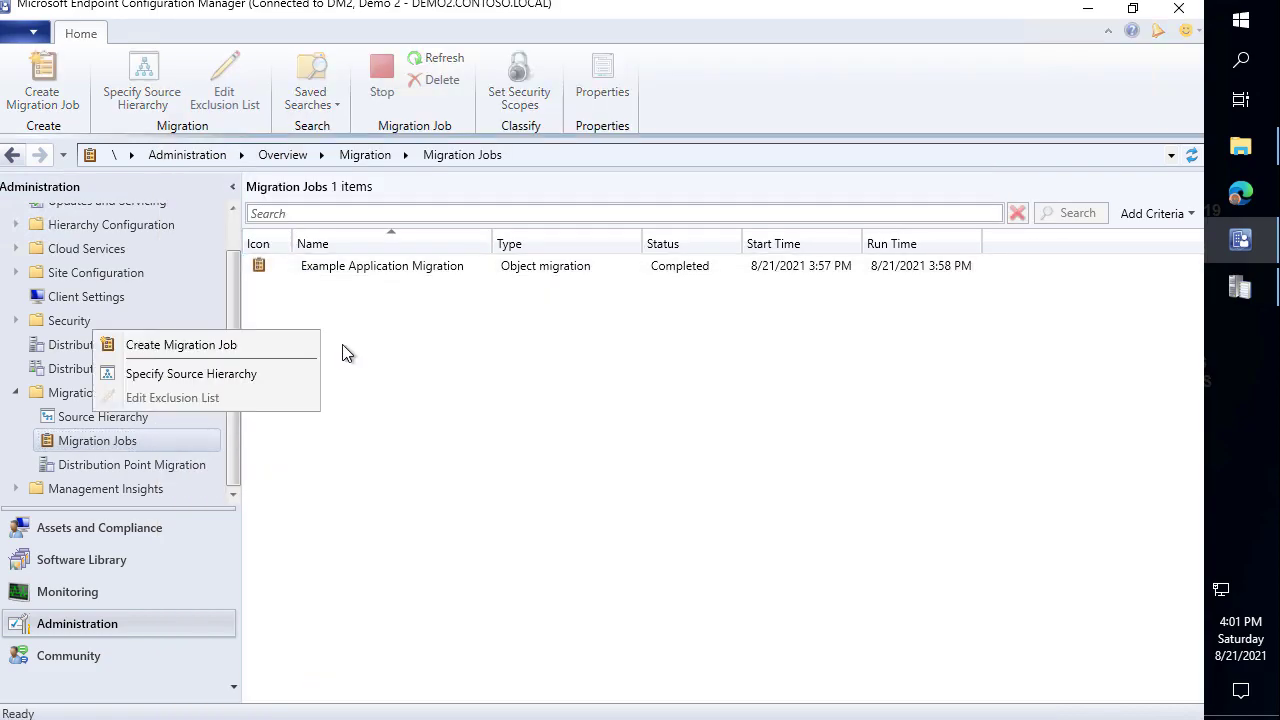
pyautogui.click(236, 368)
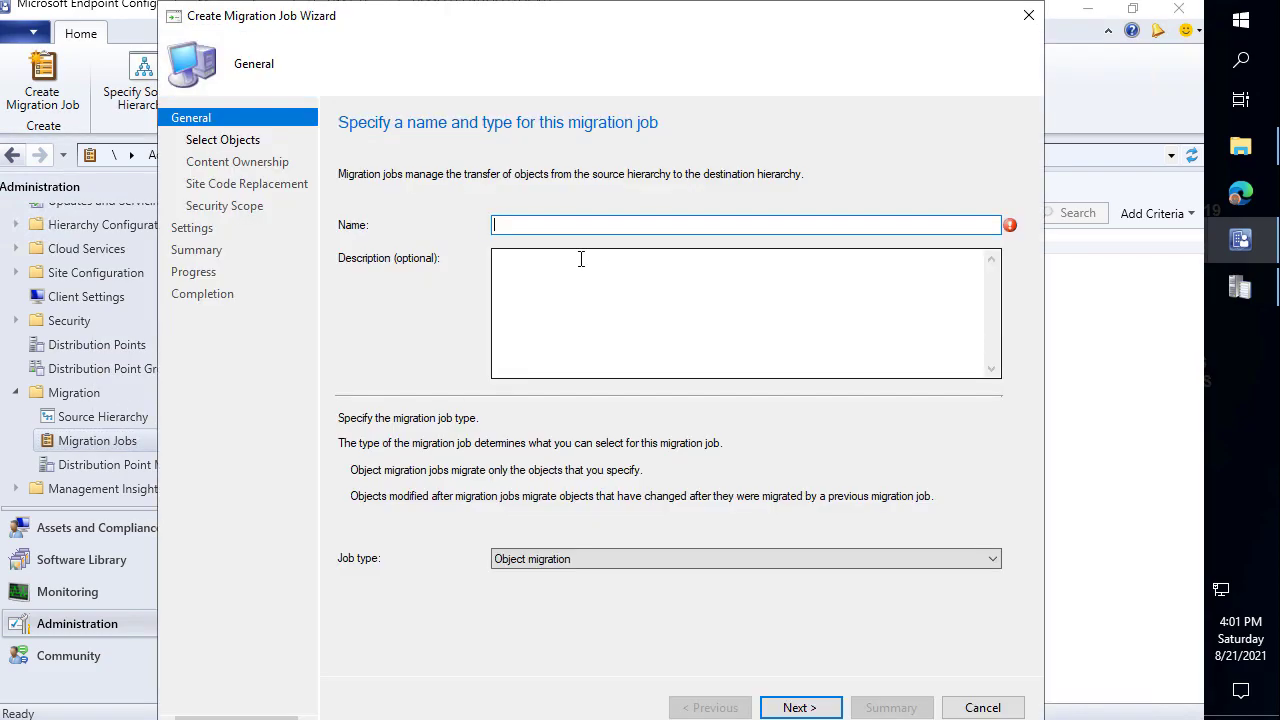
pyautogui.write('Test')
pyautogui.click(800, 710)
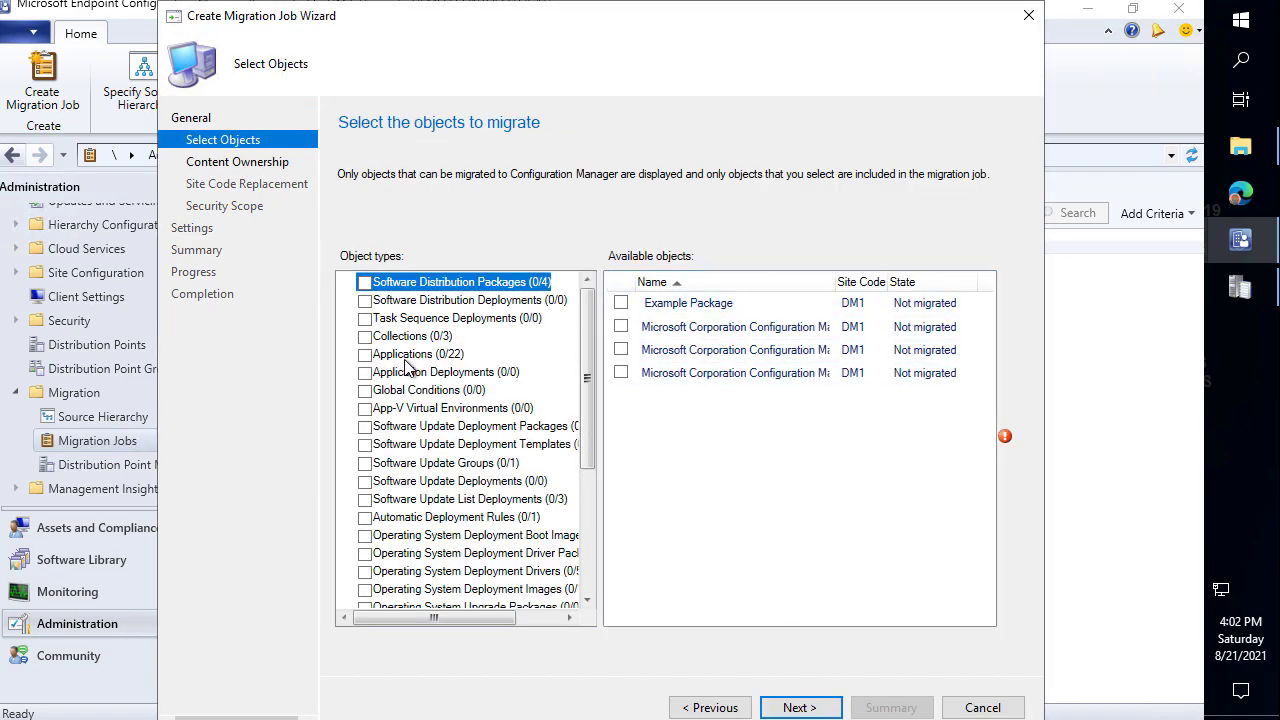
# Check Applications and Application Deployments in the Test job, then discard it.
pyautogui.click(410, 354)
pyautogui.click(440, 372)
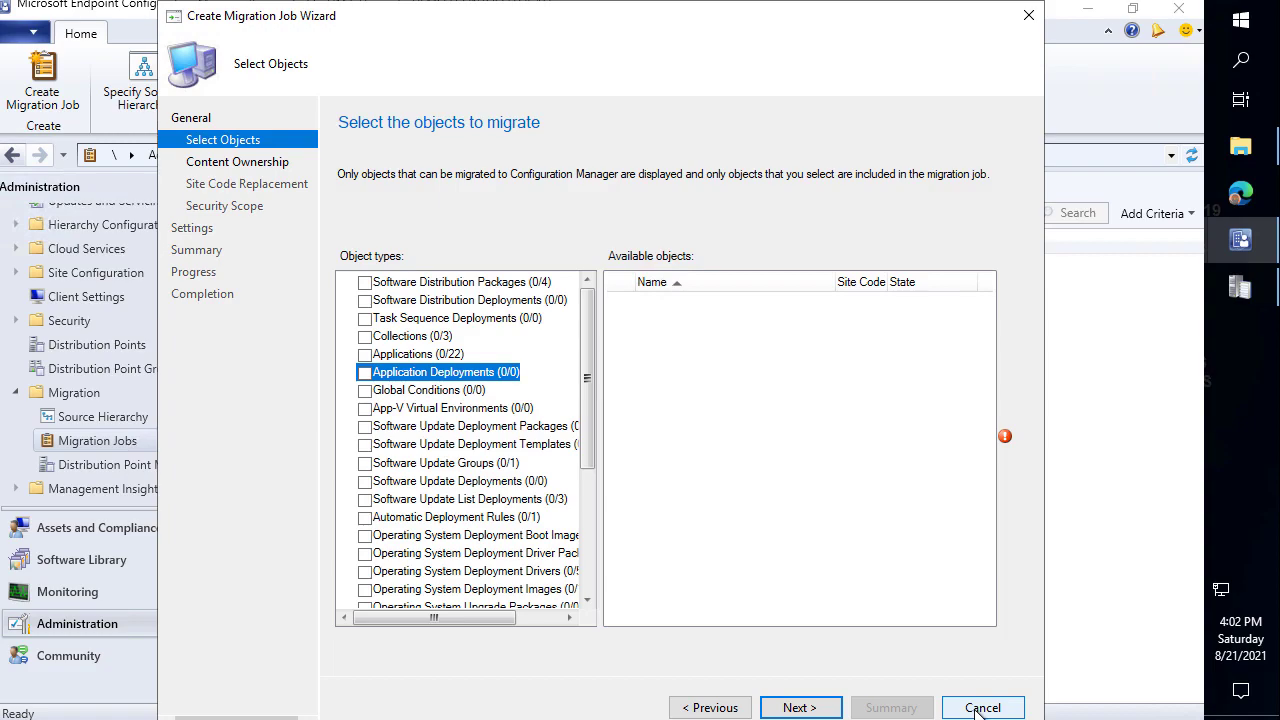
pyautogui.click(979, 708)
pyautogui.click(651, 441)
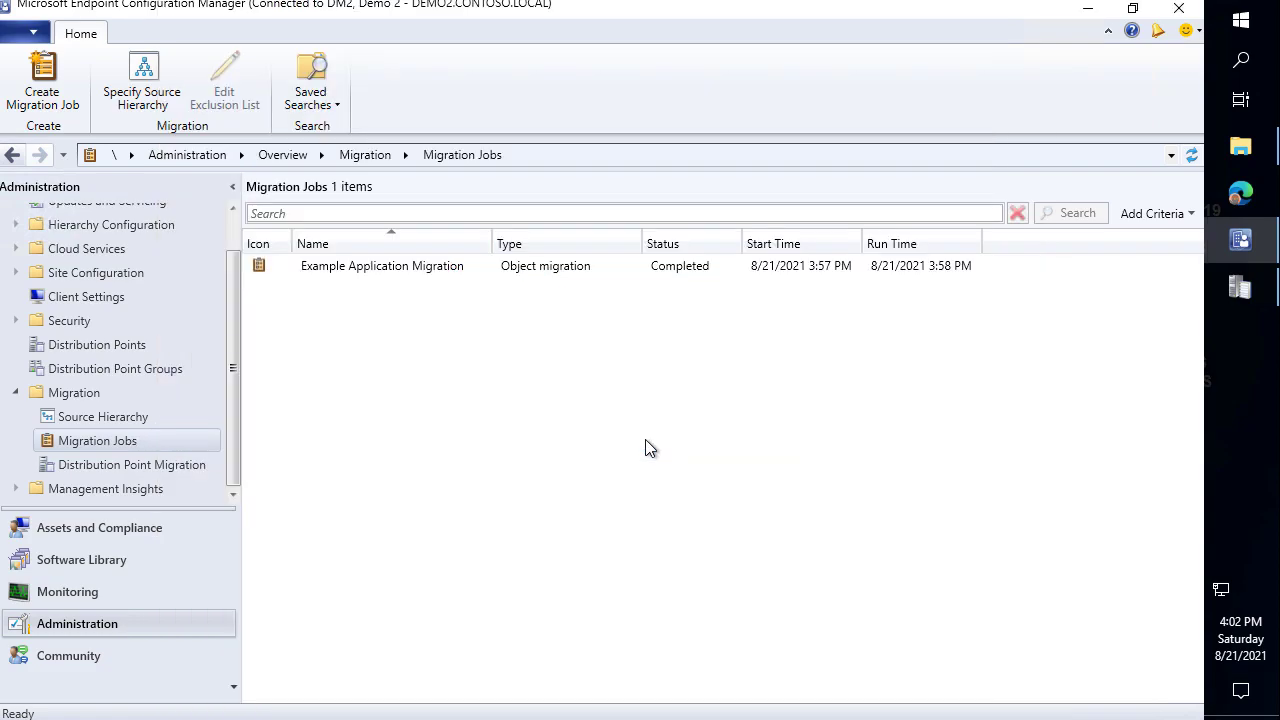
# Run Gather Data Now on source site DM1, raising its objects at source to 220.
pyautogui.click(467, 265)
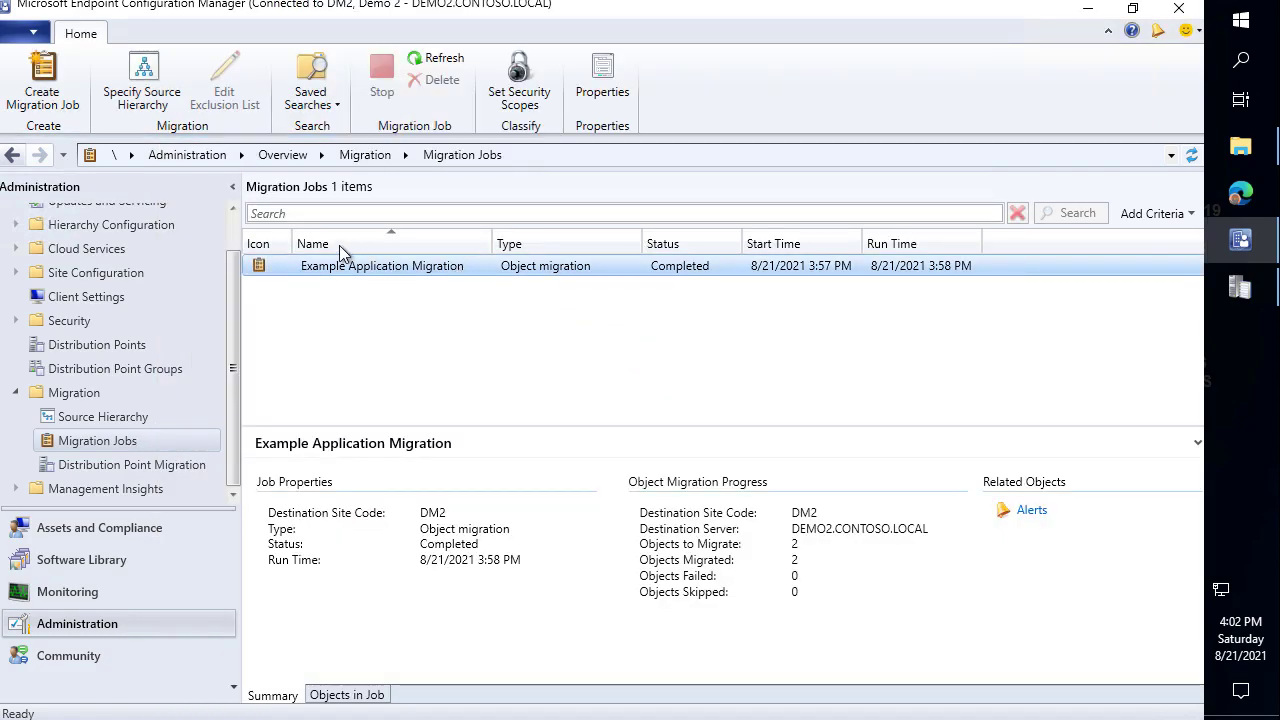
pyautogui.click(98, 421)
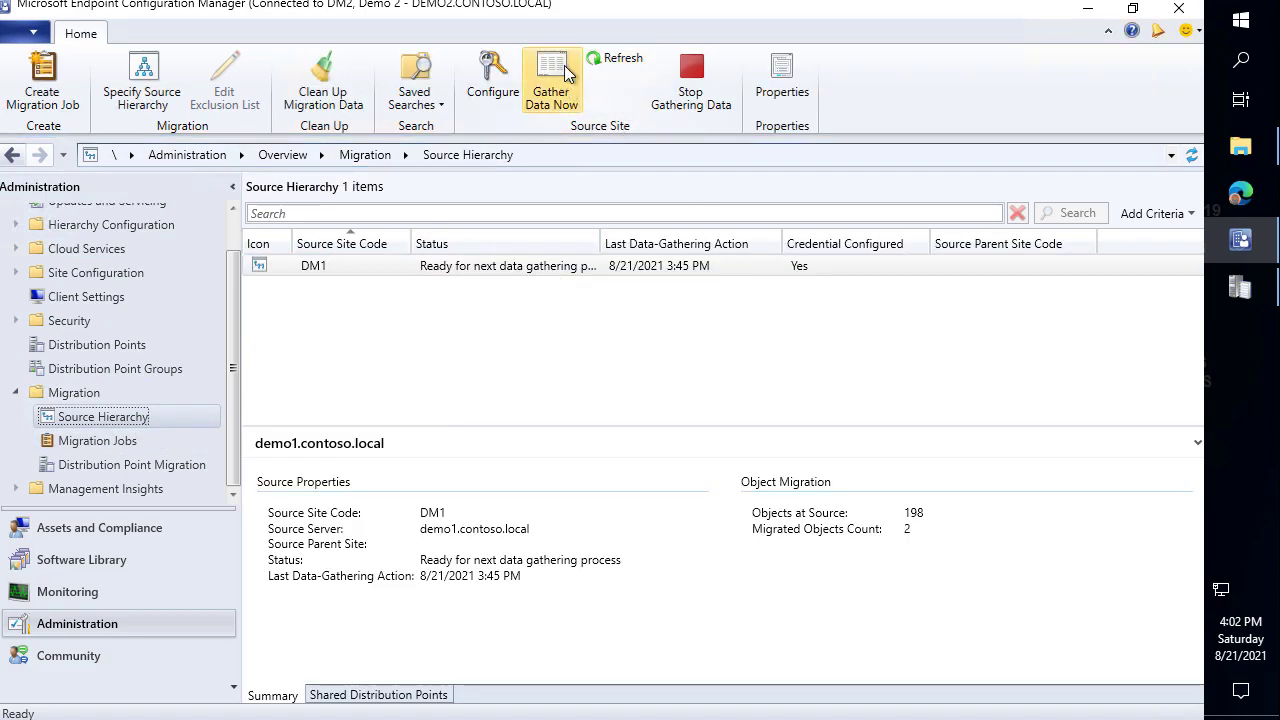
pyautogui.click(549, 88)
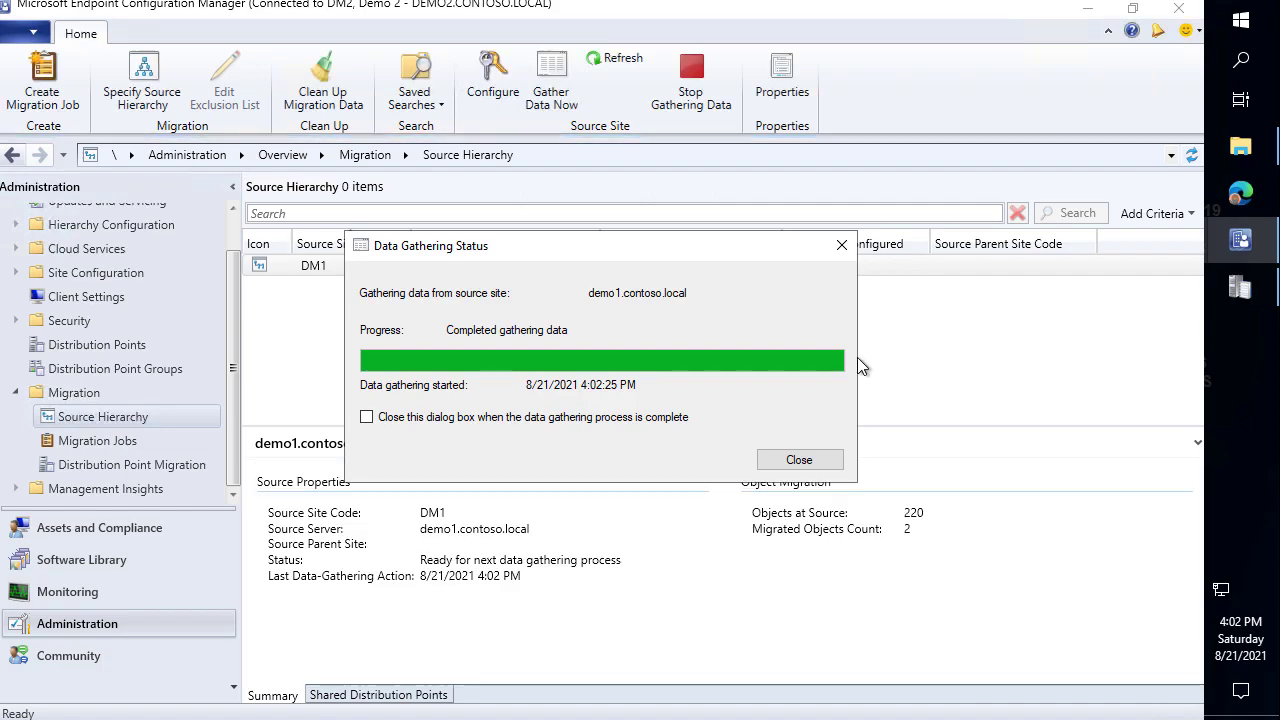
pyautogui.click(799, 460)
# Start a new migration job named Example 2 and advance to object selection.
pyautogui.click(118, 441)
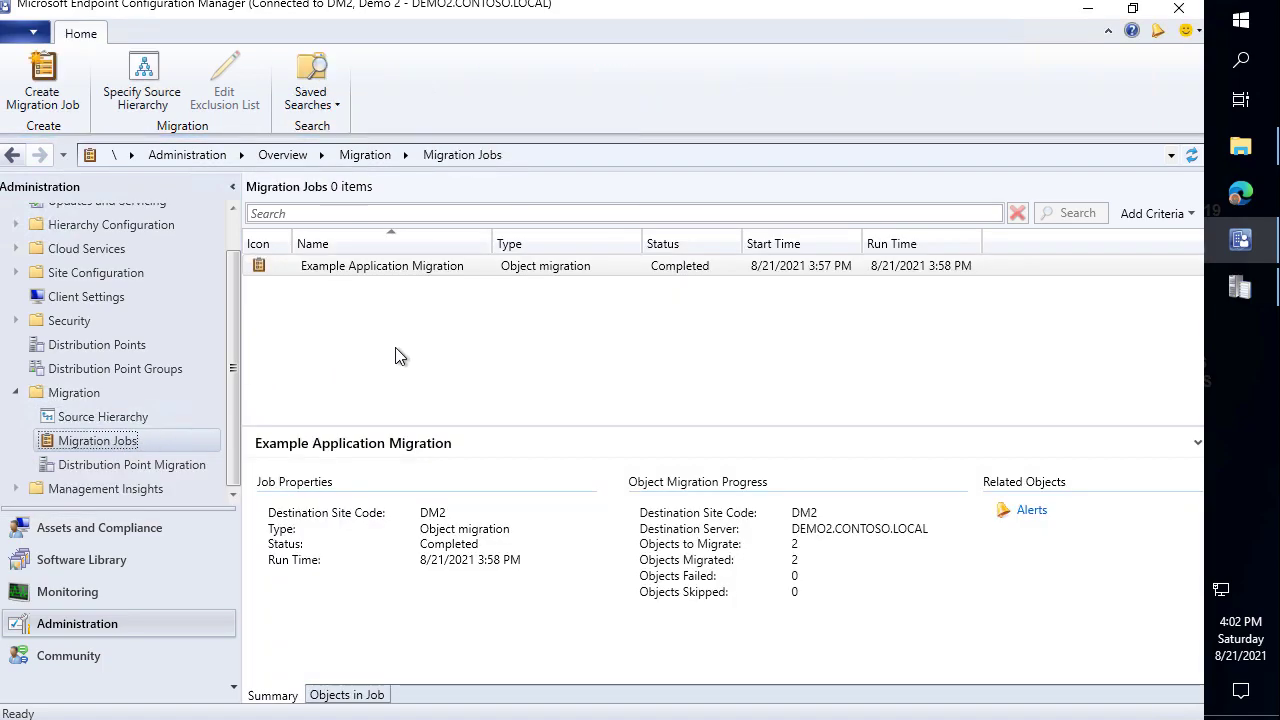
pyautogui.rightClick(391, 350)
pyautogui.click(311, 368)
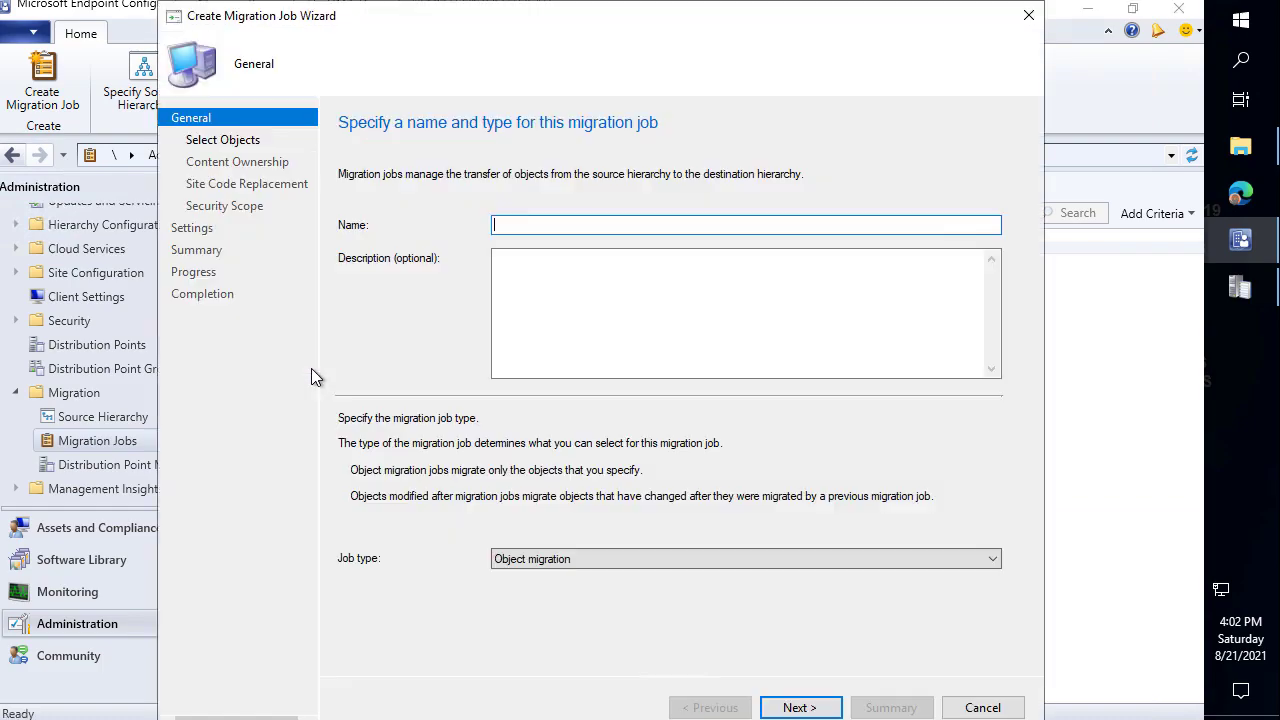
pyautogui.write('Example 2')
pyautogui.click(799, 707)
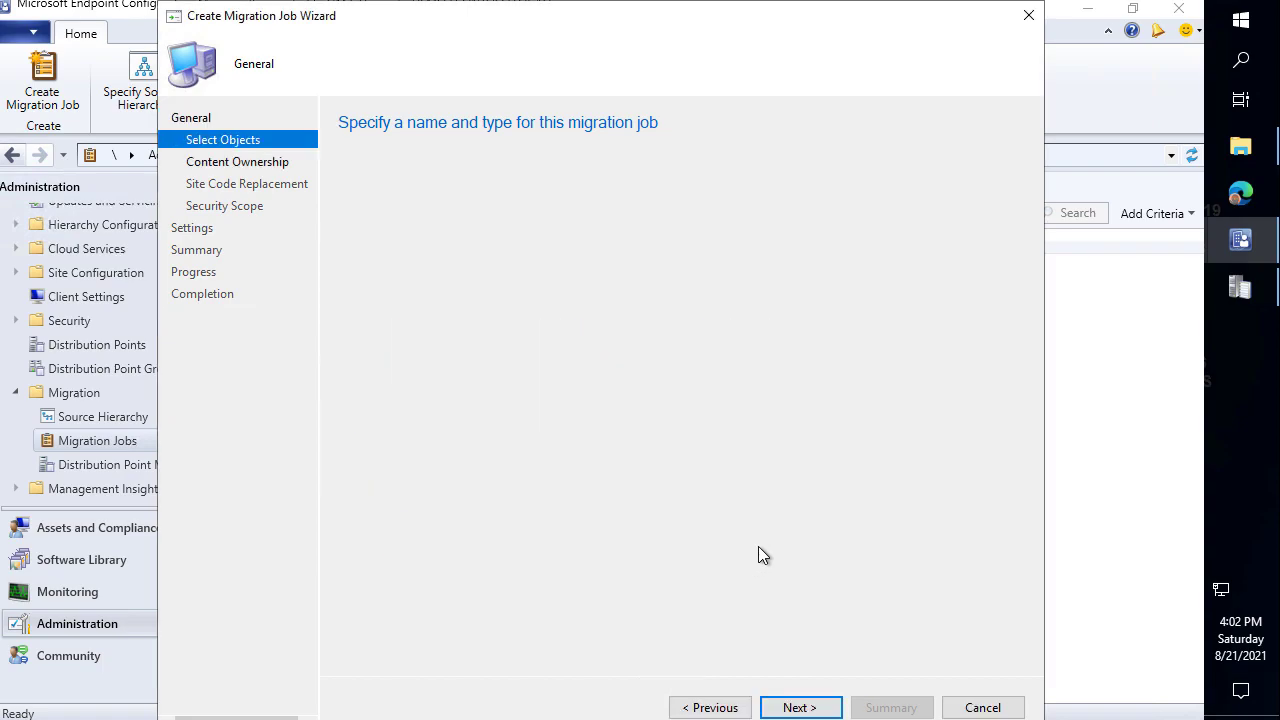
# Select Example Package, all 3 collections, 22 applications and 22 application deployments.
pyautogui.click(450, 372)
pyautogui.scroll(-3, 705, 343)
pyautogui.scroll(3, 705, 343)
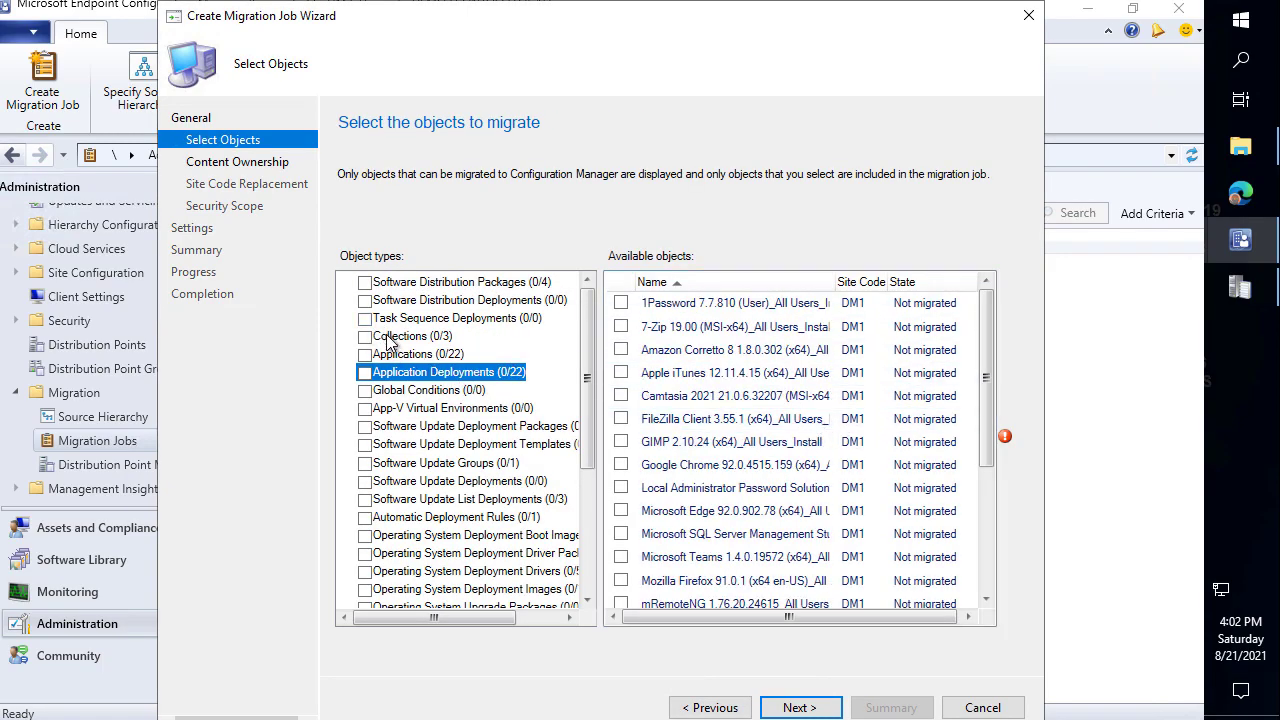
pyautogui.click(410, 284)
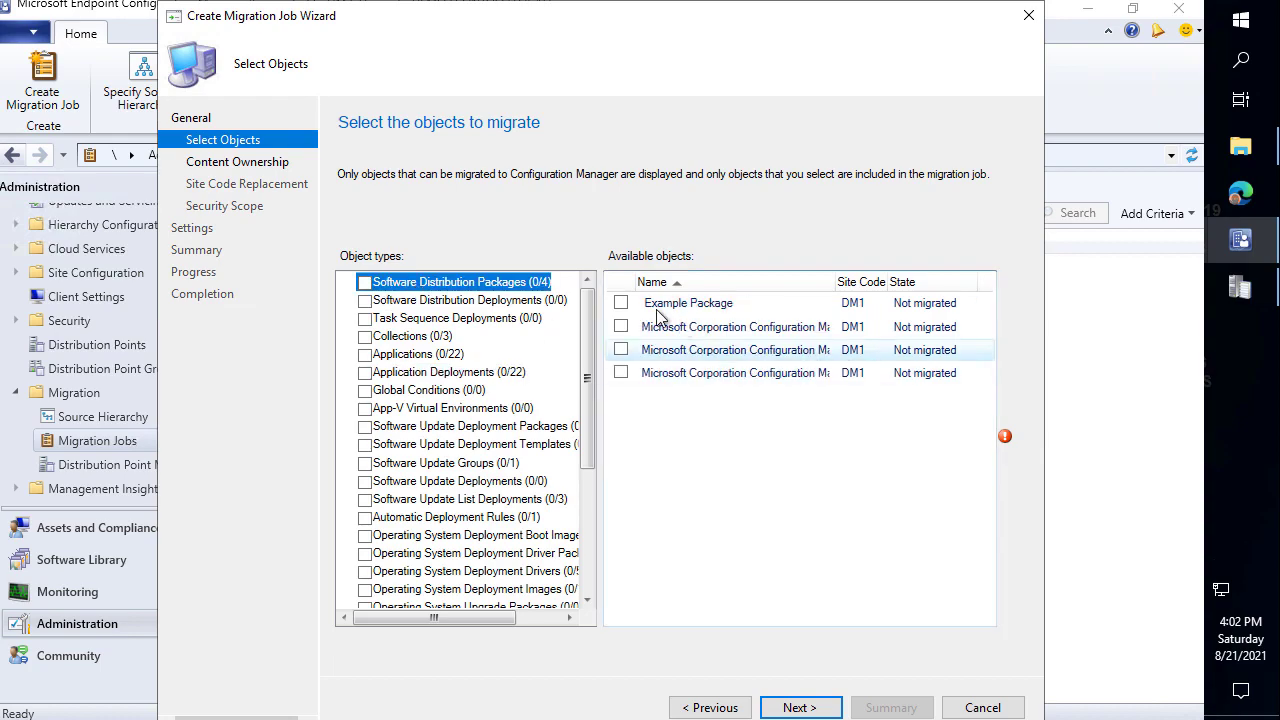
pyautogui.click(620, 302)
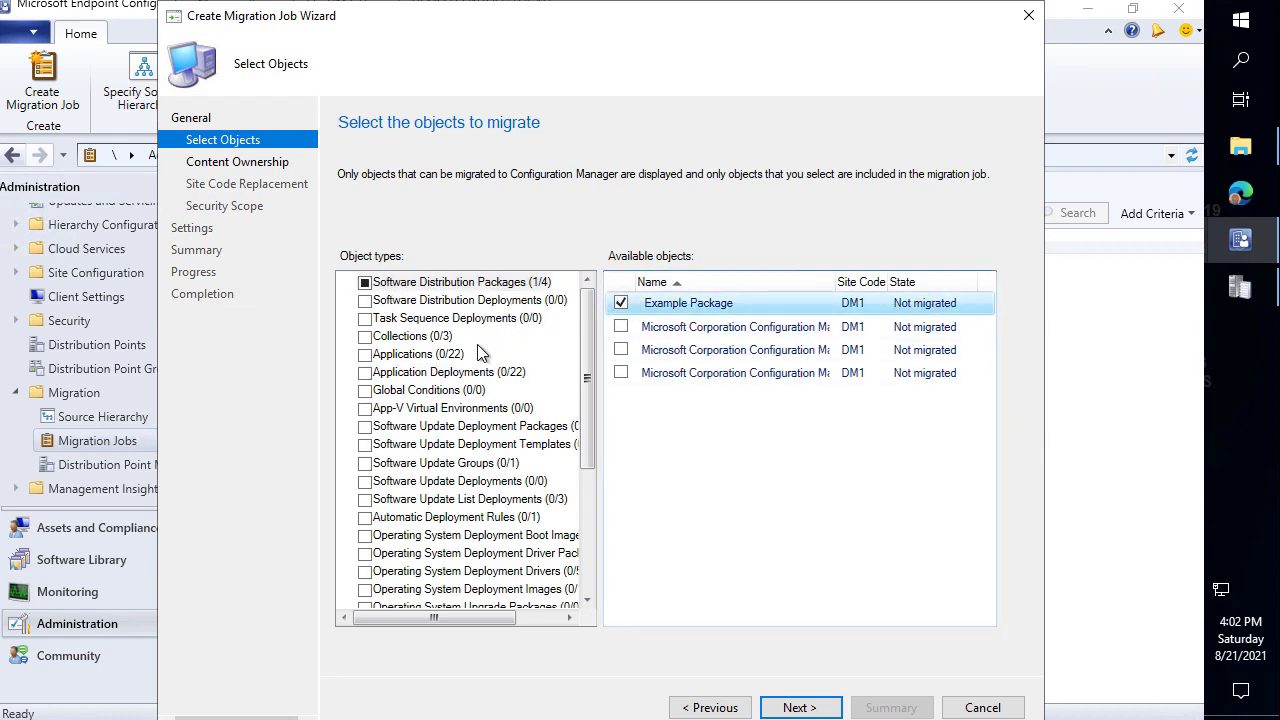
pyautogui.click(440, 338)
pyautogui.click(364, 336)
pyautogui.click(382, 355)
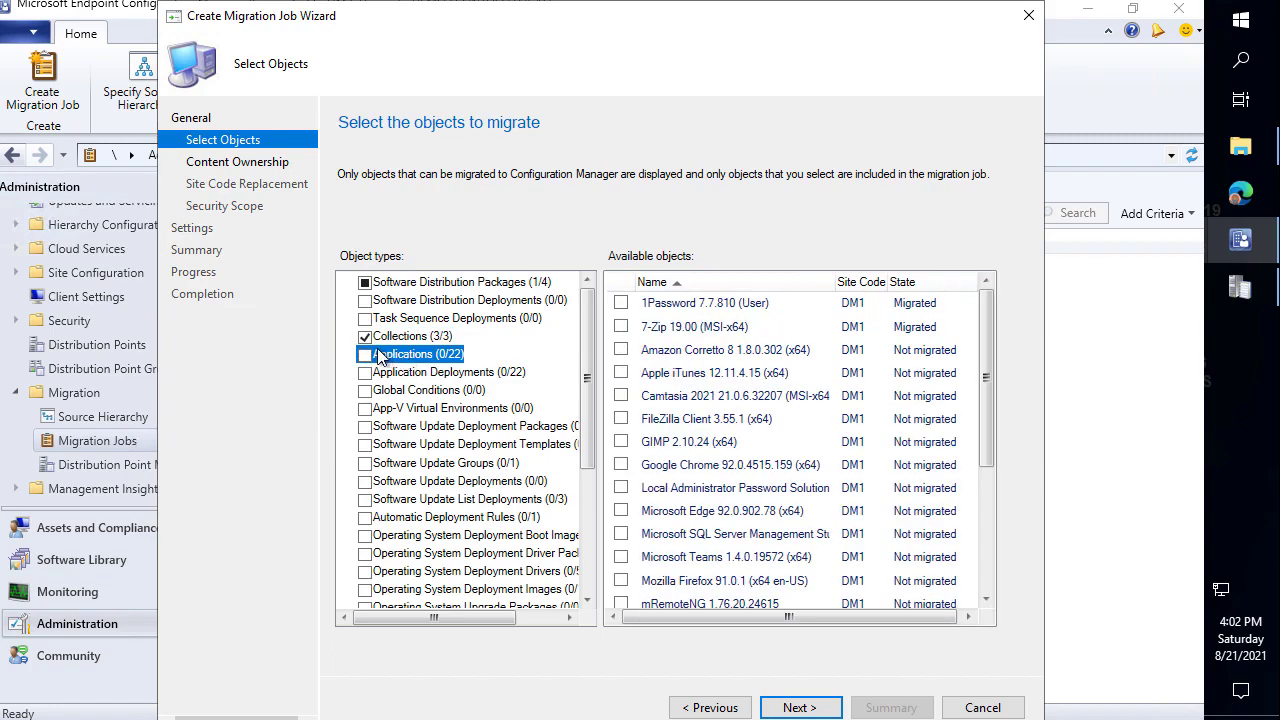
pyautogui.click(366, 355)
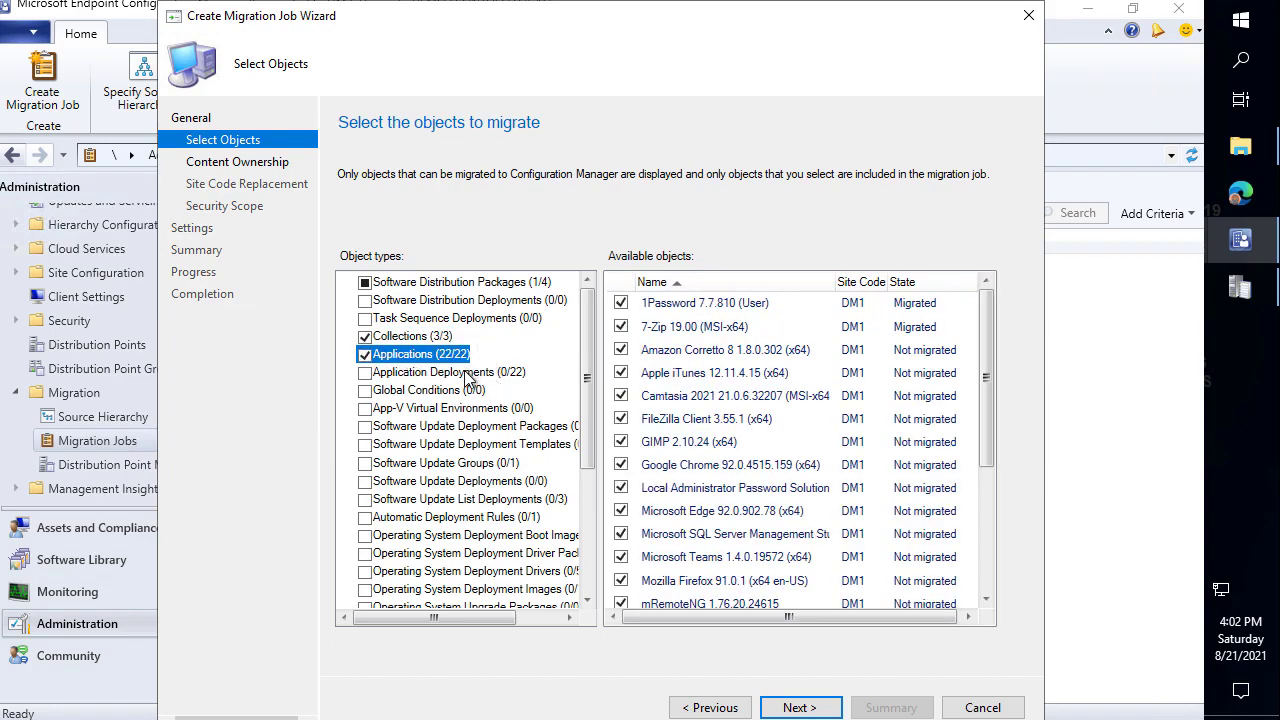
pyautogui.click(466, 375)
pyautogui.click(364, 372)
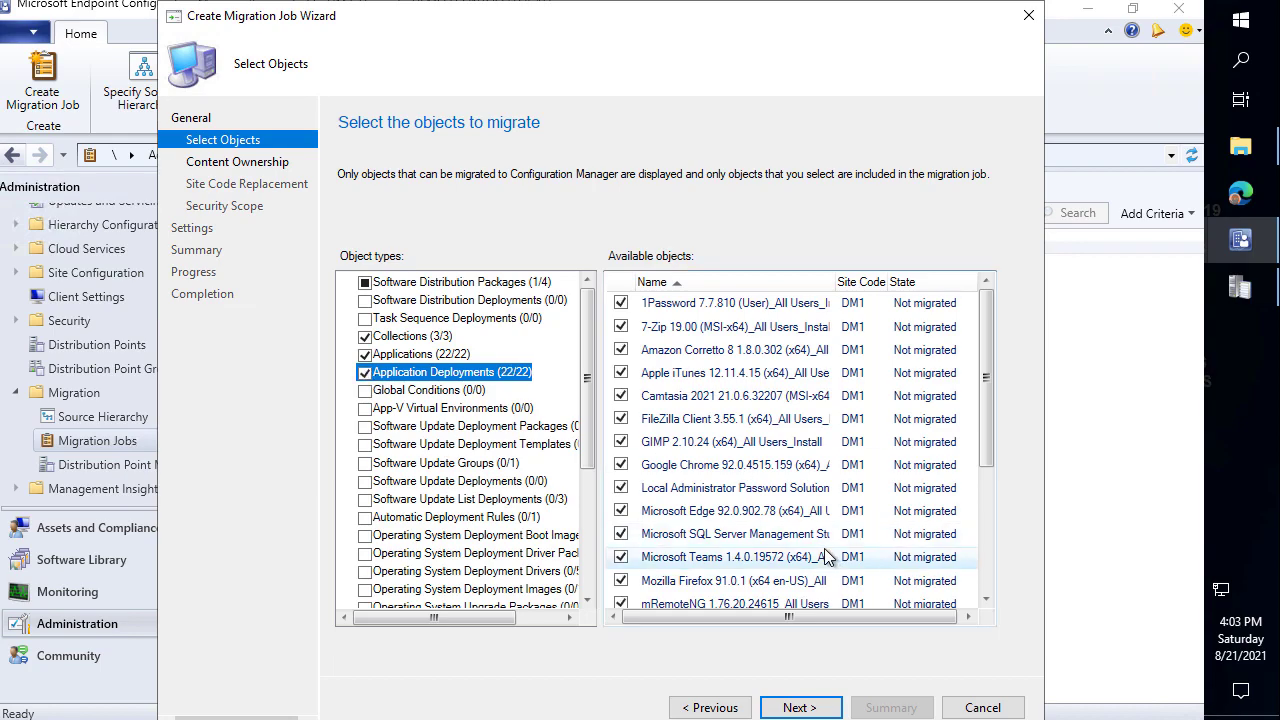
# Include the Patch My PC Software Updates group and first update list deployment with dependencies.
pyautogui.scroll(-3, 868, 432)
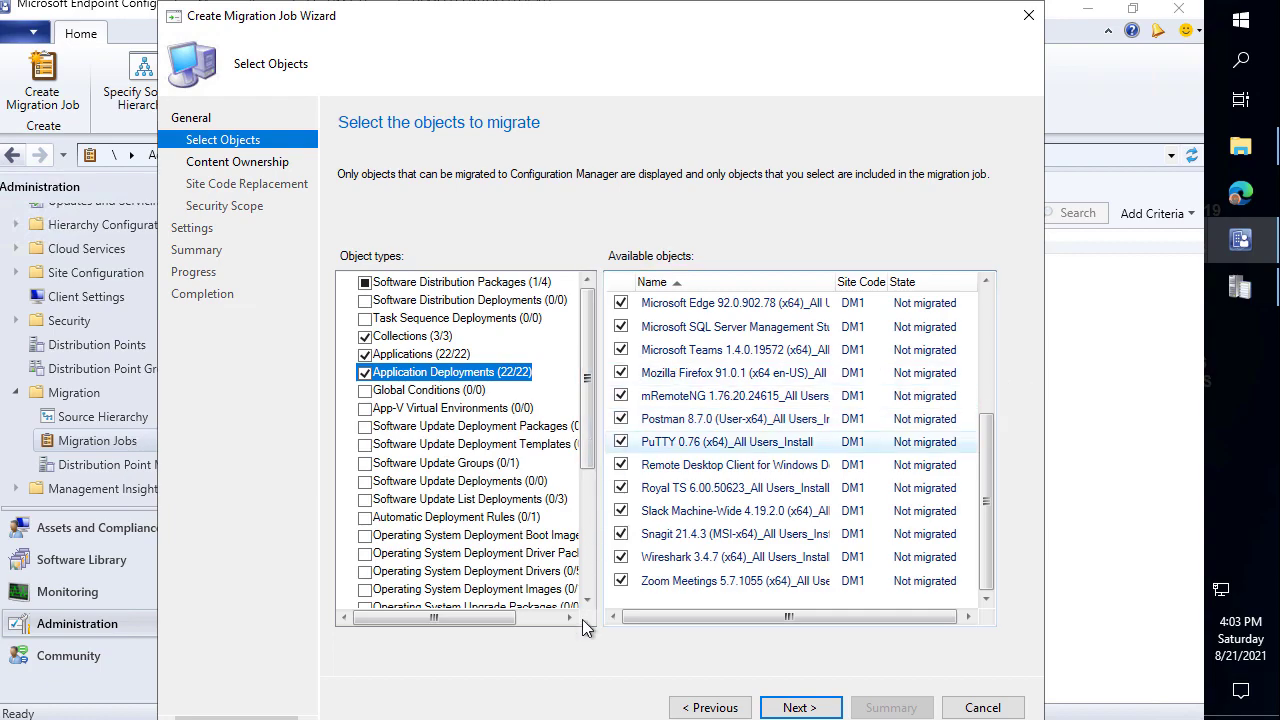
pyautogui.click(480, 416)
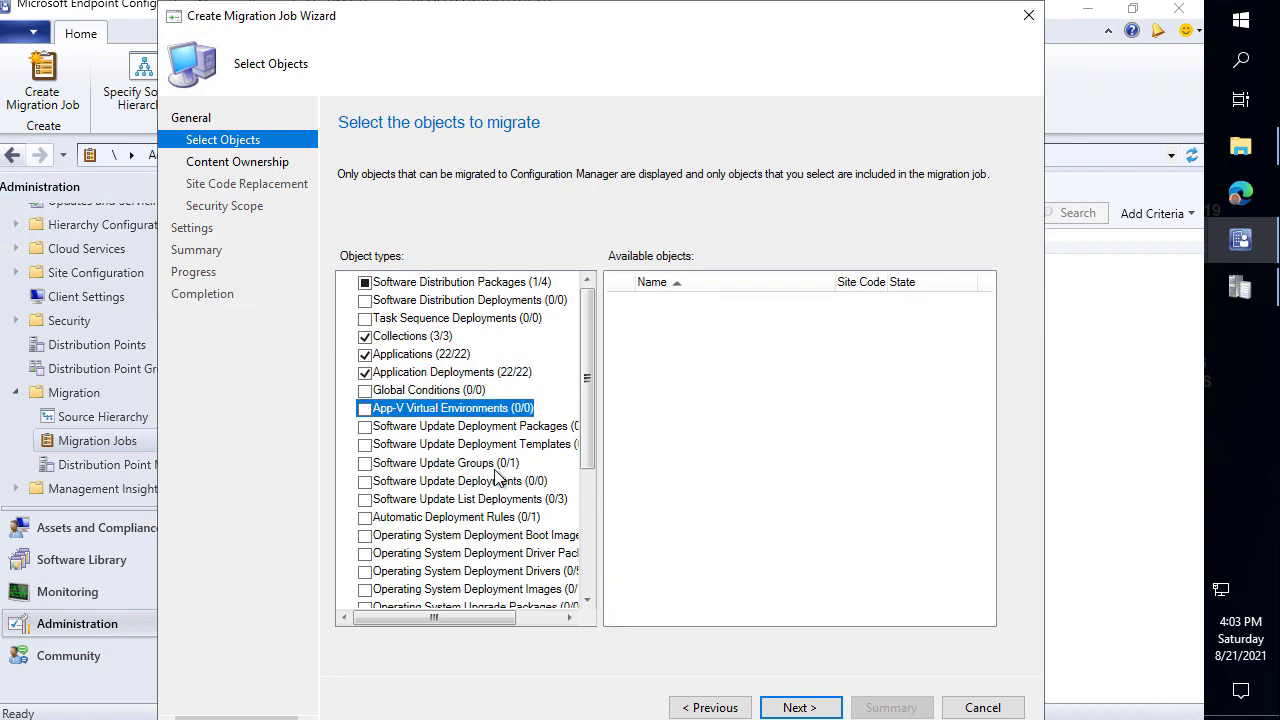
pyautogui.click(494, 465)
pyautogui.click(621, 302)
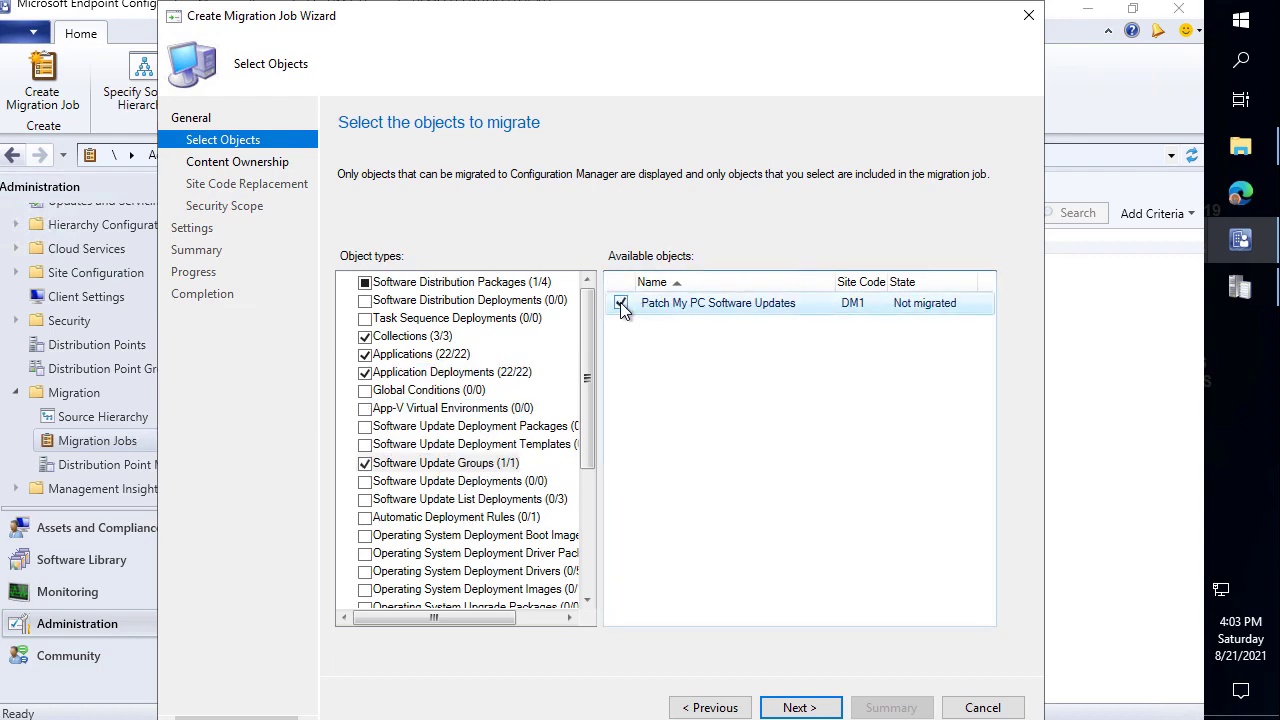
pyautogui.click(448, 483)
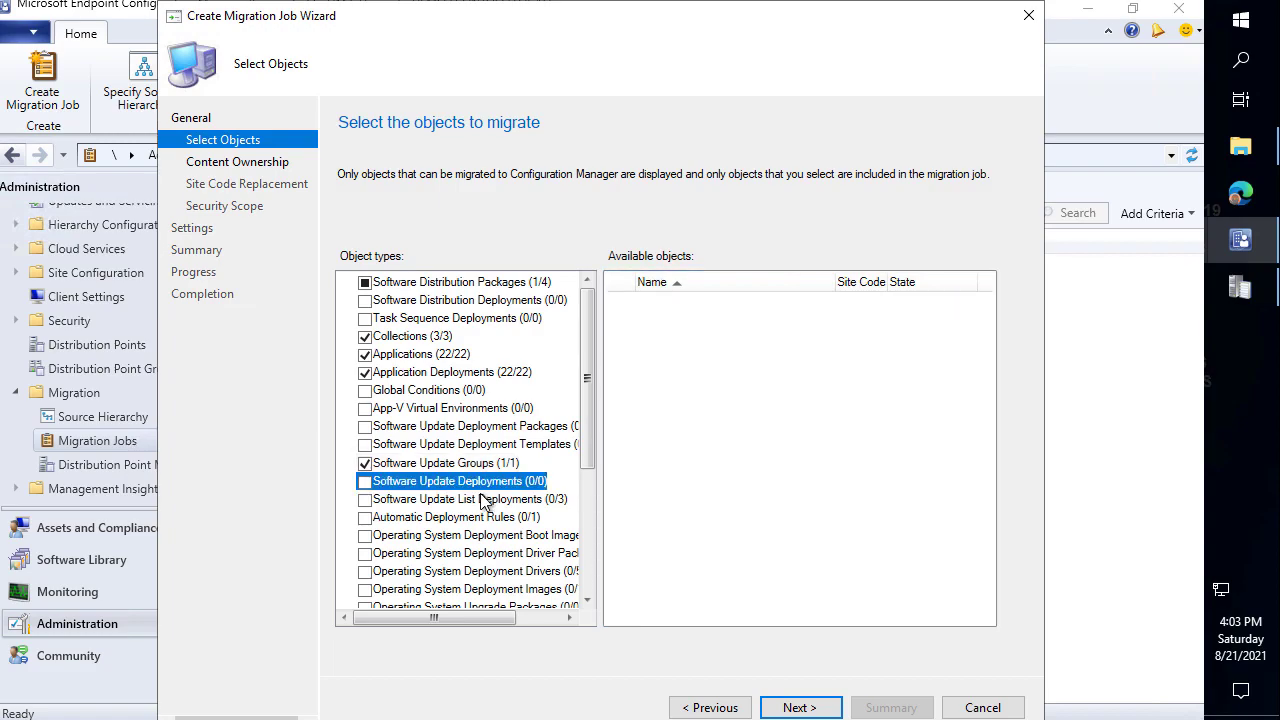
pyautogui.click(480, 497)
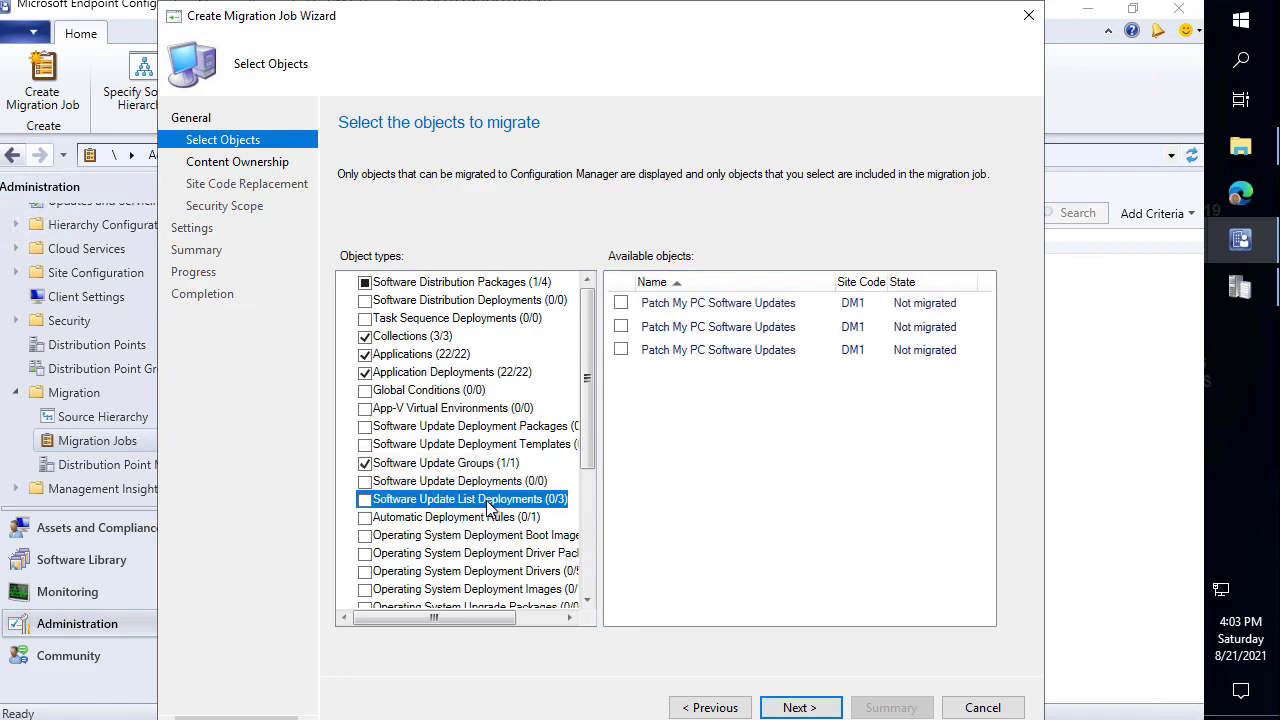
pyautogui.click(624, 304)
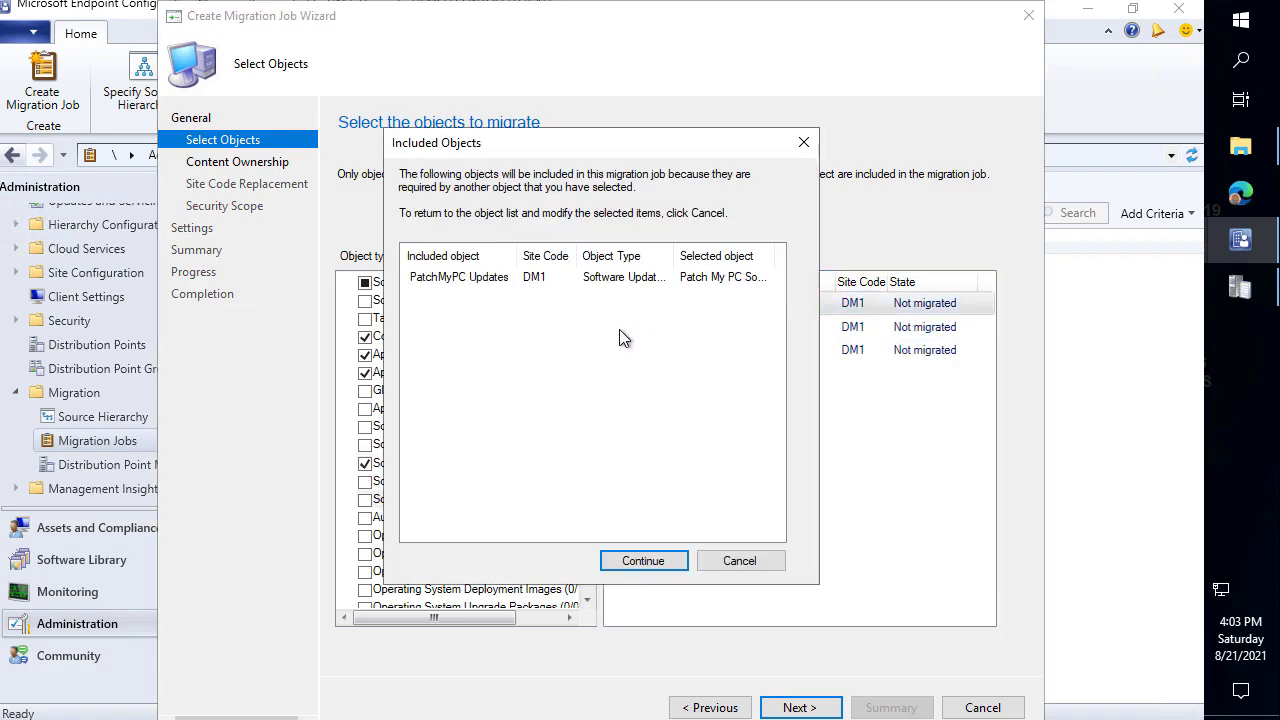
pyautogui.click(643, 561)
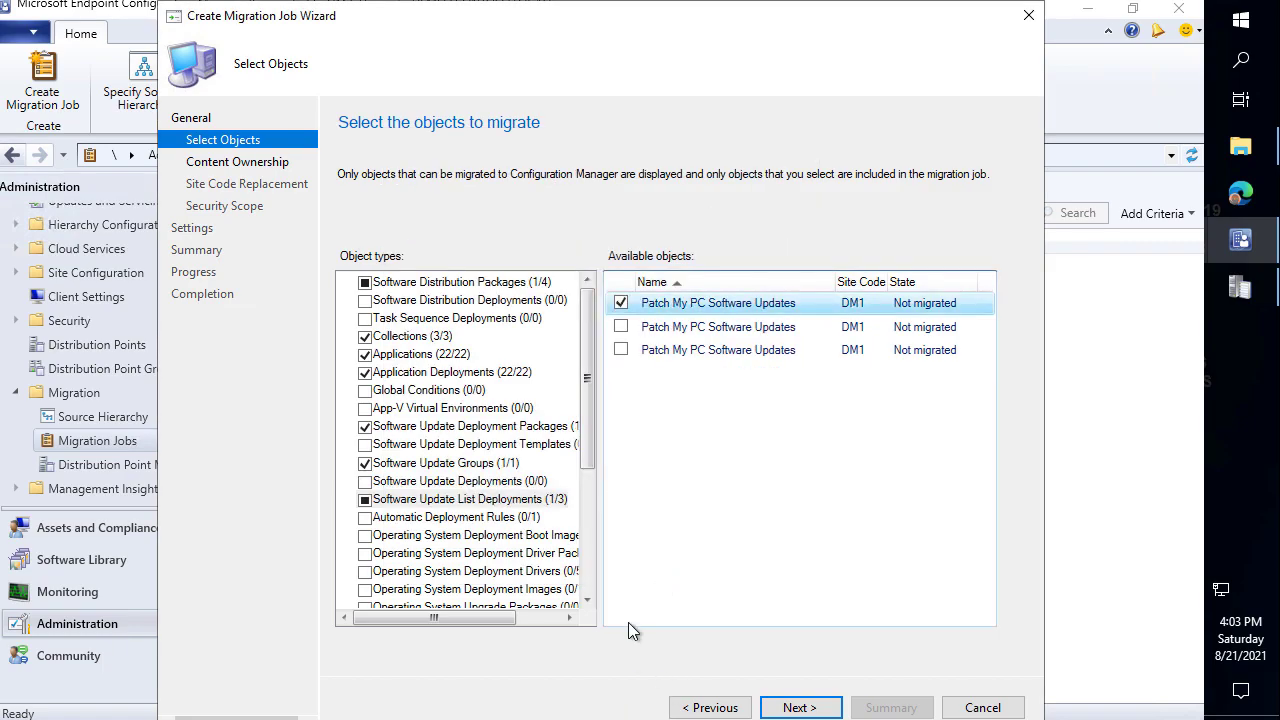
# Include all three Software Update List Deployments and the Patch My PC automatic deployment rule.
pyautogui.click(365, 501)
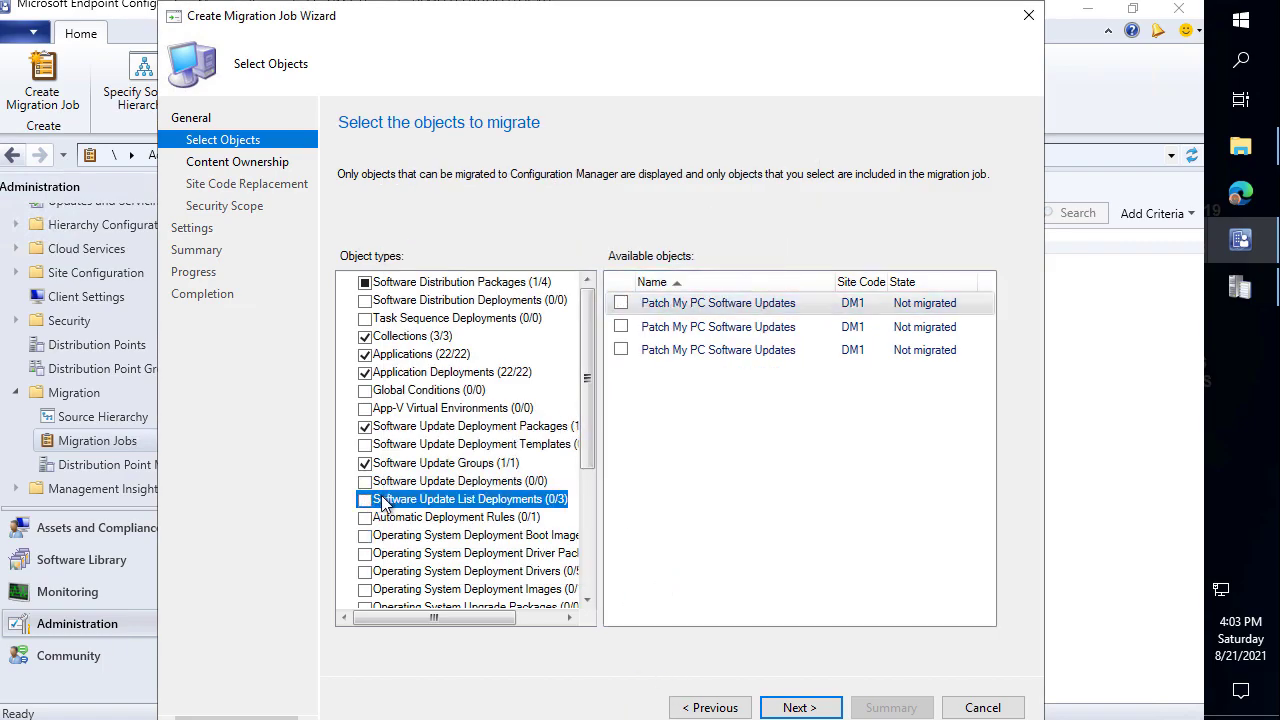
pyautogui.hotkey('ctrl', '2')
pyautogui.moveTo(526, 460); pyautogui.dragTo(600, 443)
pyautogui.moveTo(580, 264); pyautogui.dragTo(1000, 367)
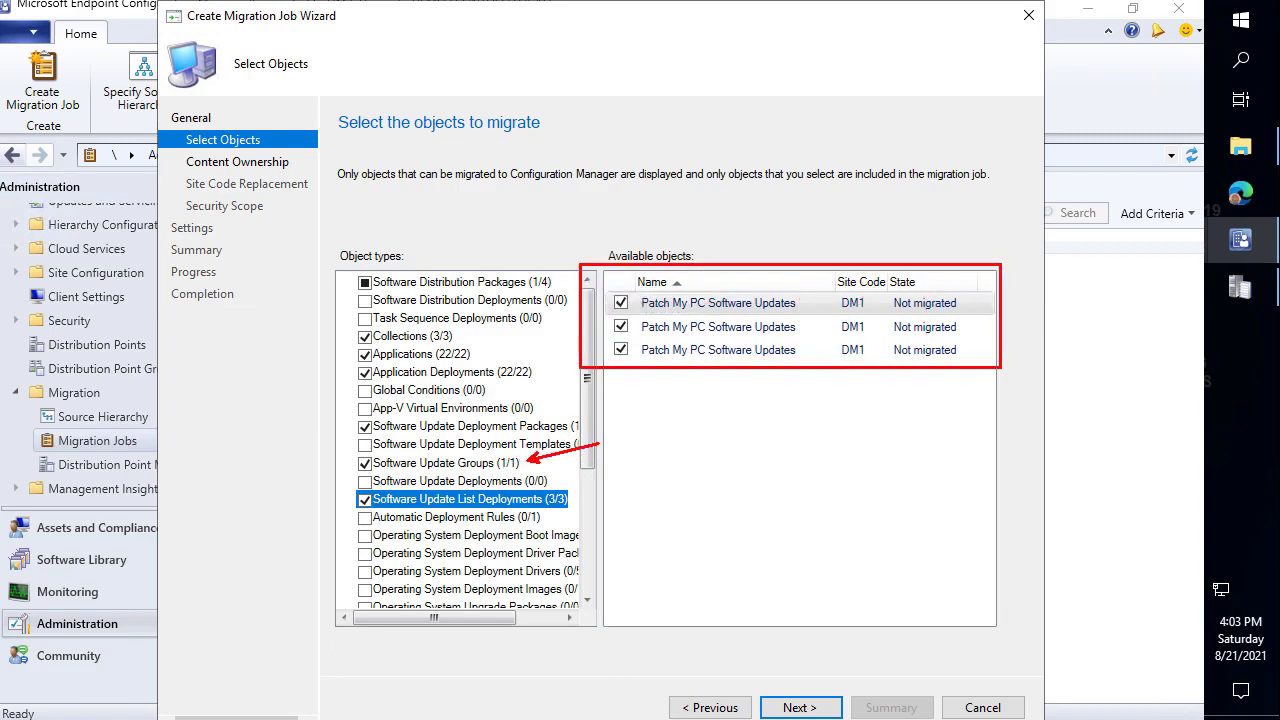
pyautogui.press('Escape')
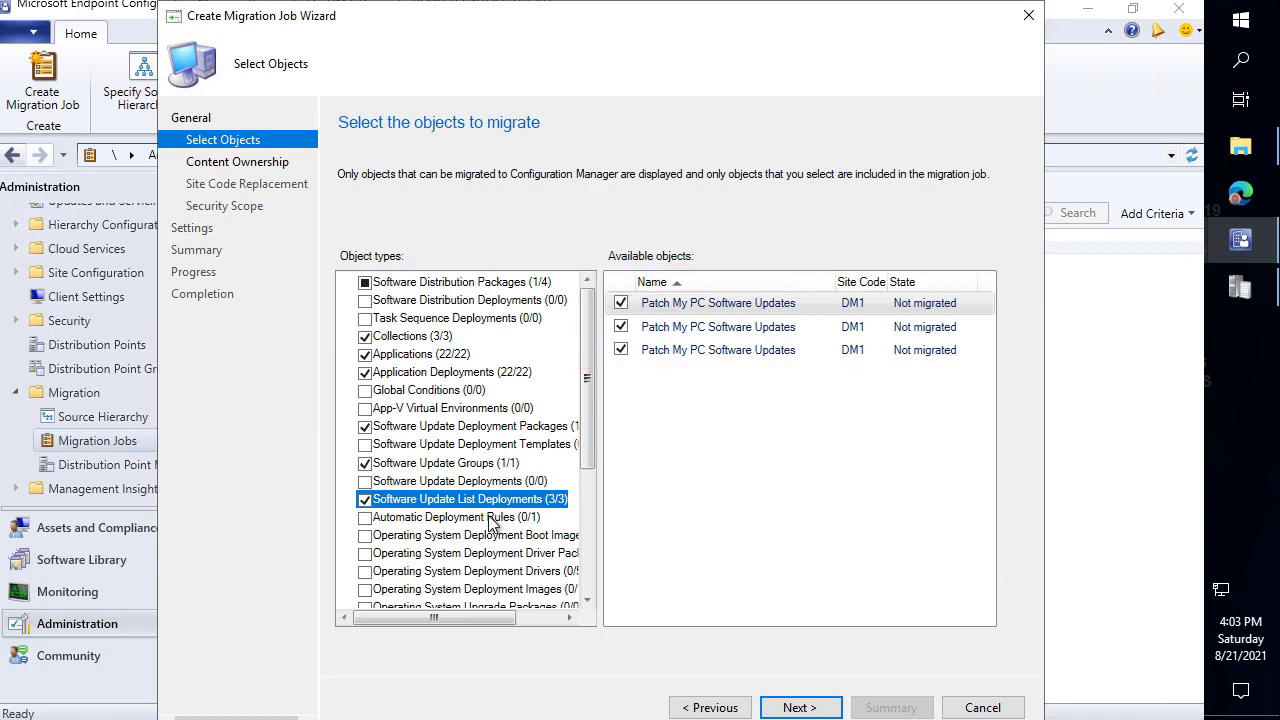
pyautogui.click(495, 517)
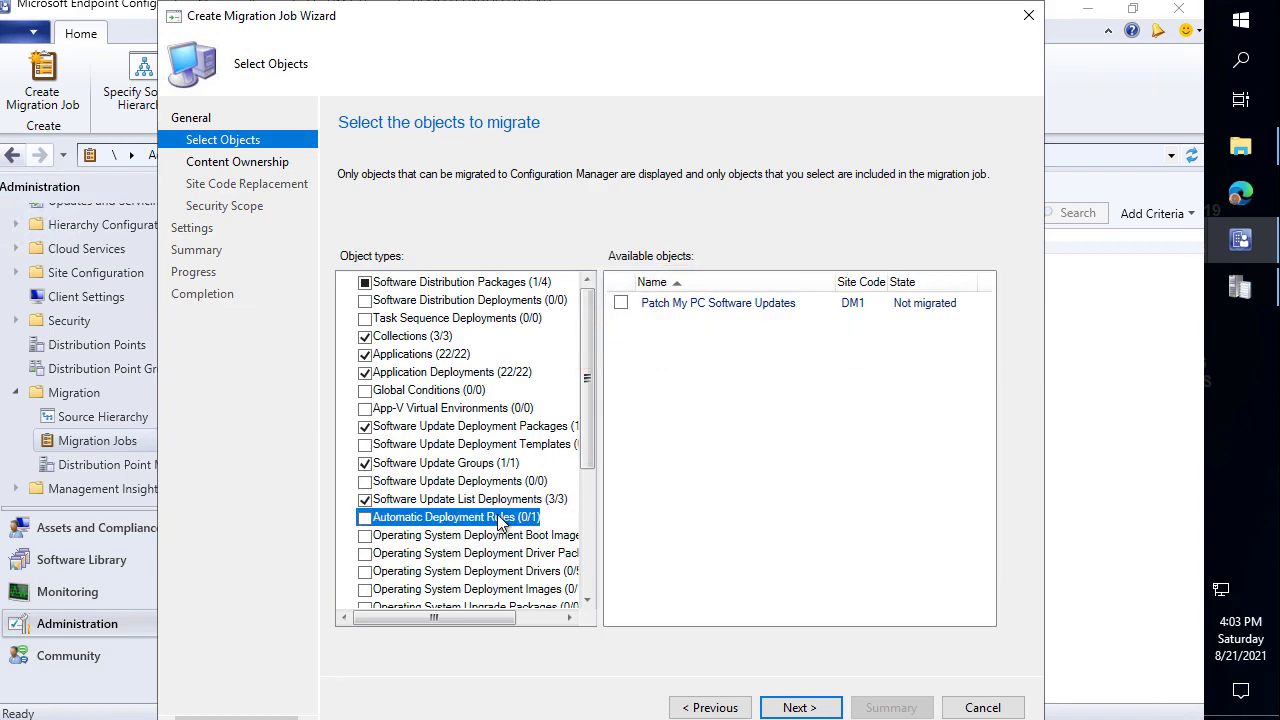
pyautogui.click(622, 303)
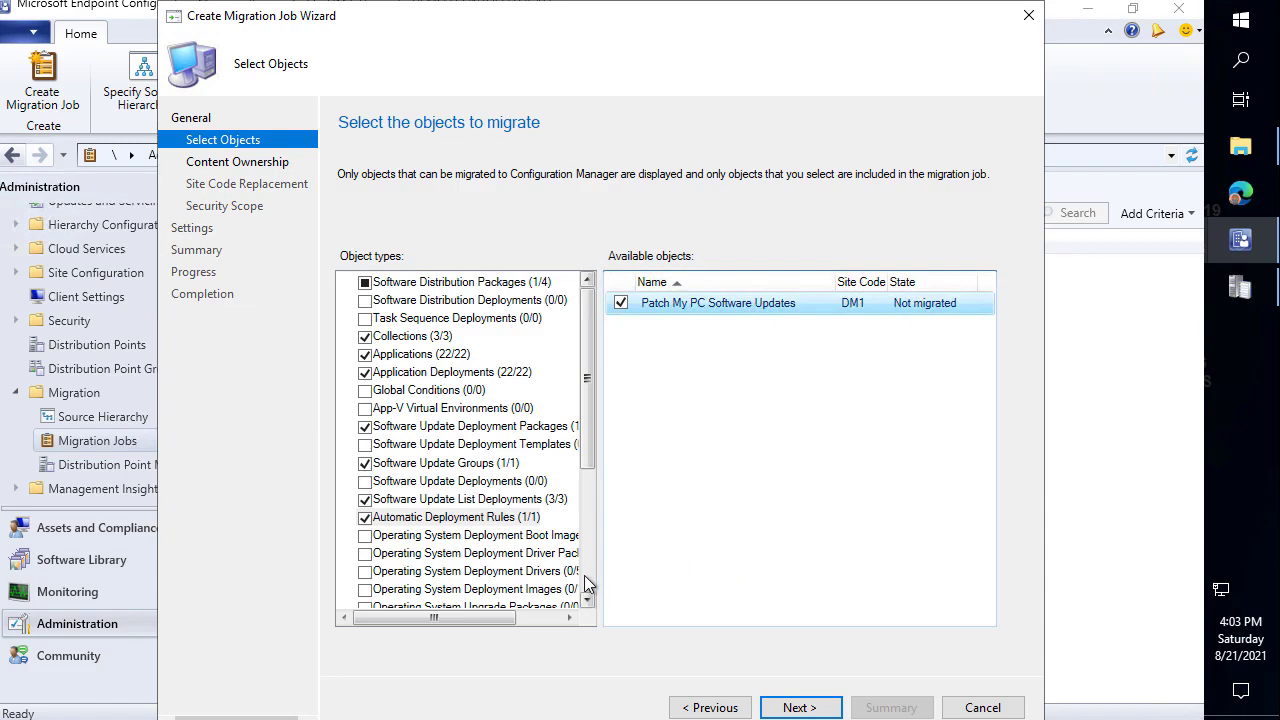
# Widen the object types pane and include the Surface Book 1 driver package with its drivers.
pyautogui.click(512, 540)
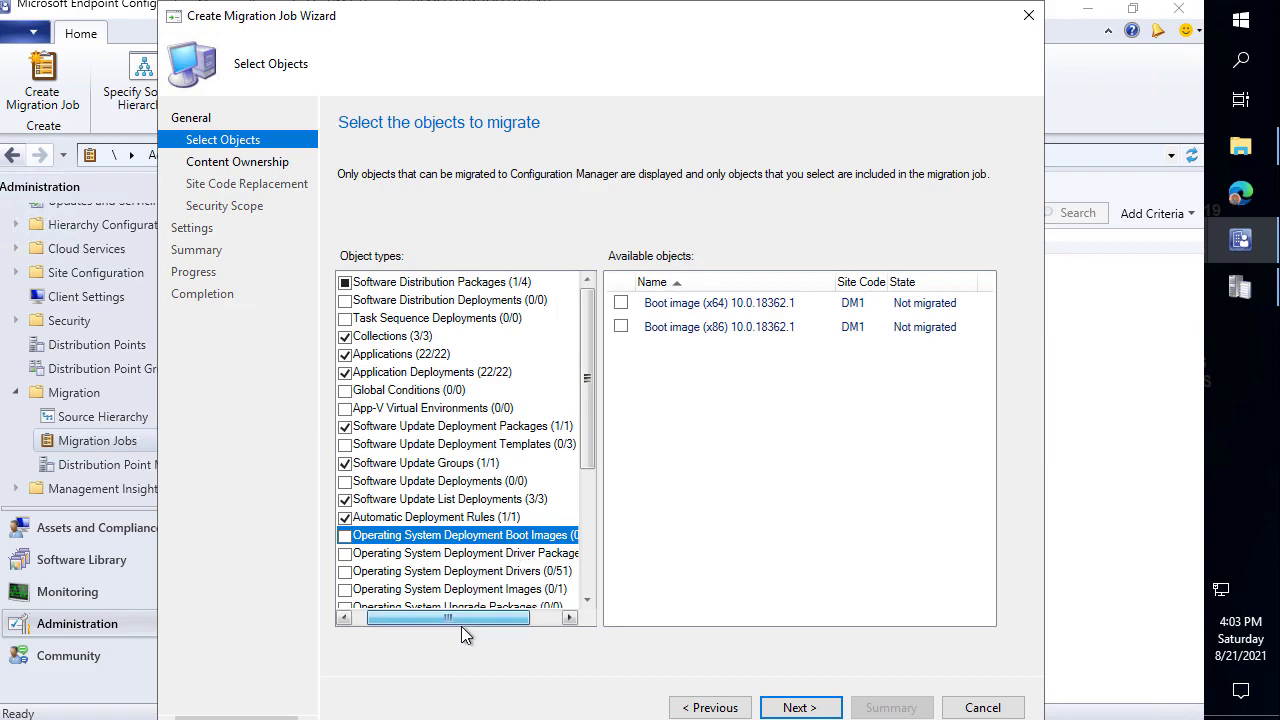
pyautogui.moveTo(463, 626); pyautogui.dragTo(405, 620)
pyautogui.moveTo(603, 521); pyautogui.dragTo(688, 520)
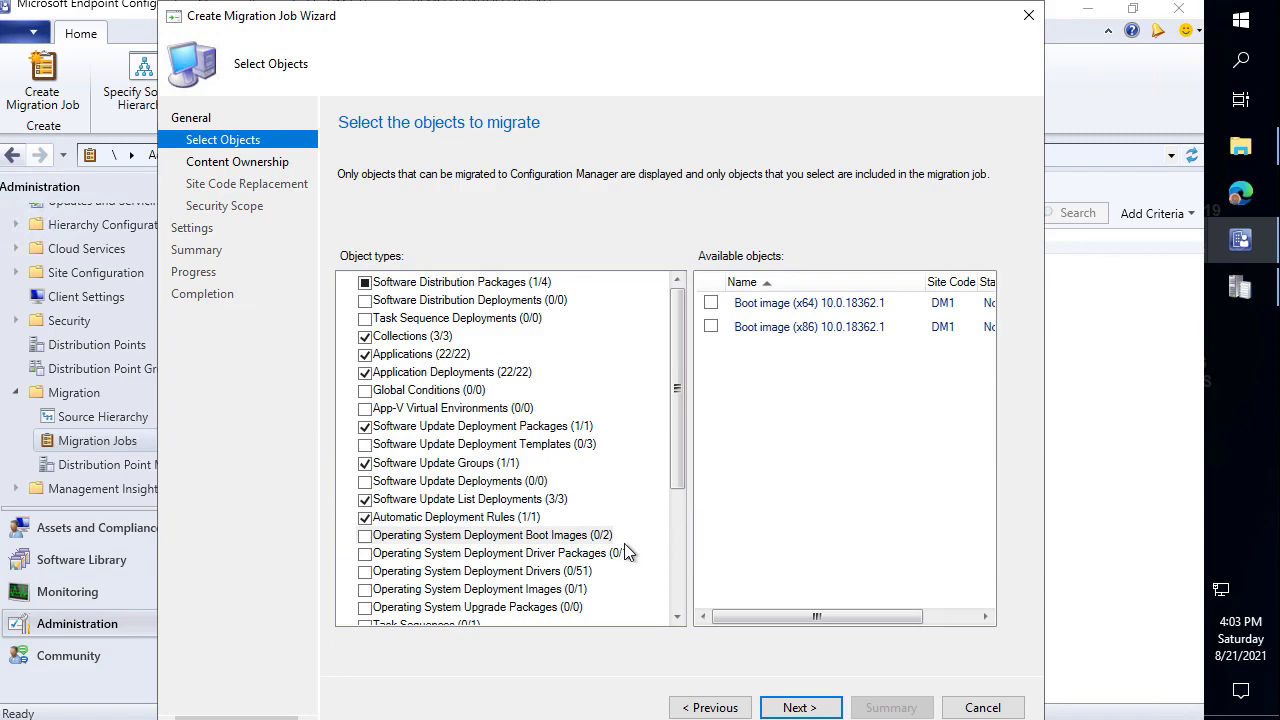
pyautogui.click(608, 553)
pyautogui.click(711, 303)
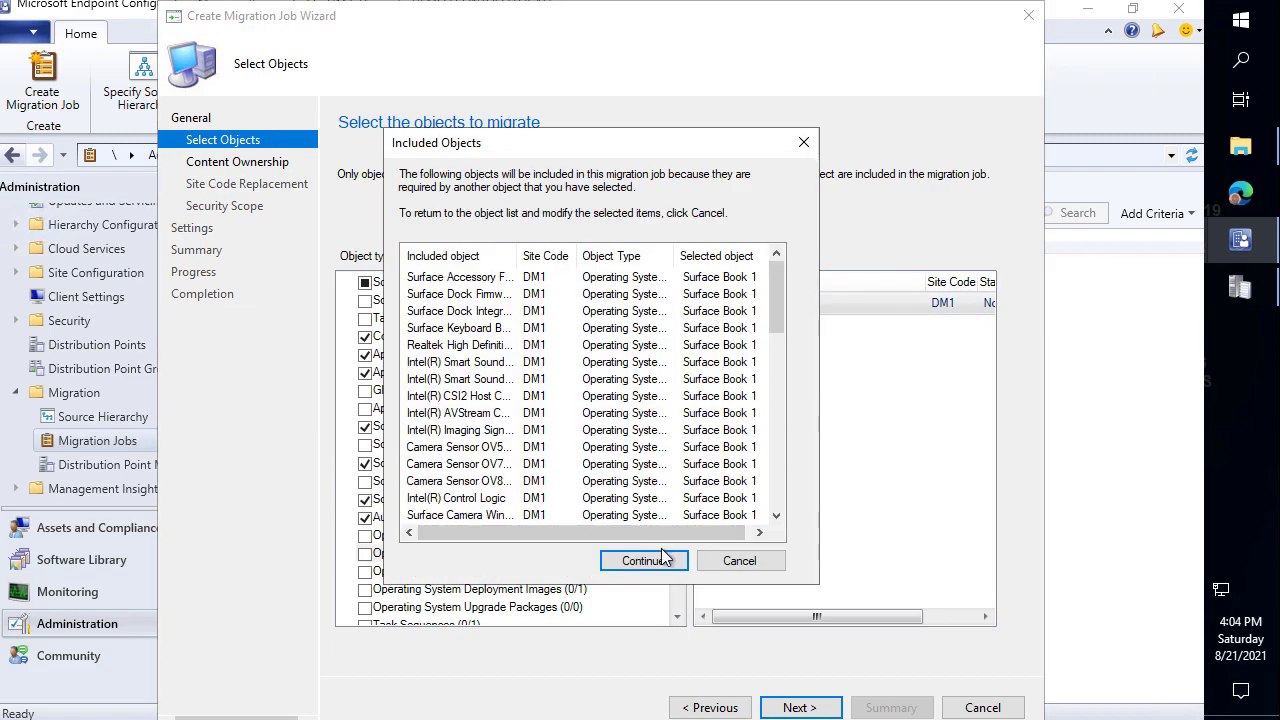
pyautogui.click(662, 558)
# Include the Windows 10 Enterprise image and Windows 10 task sequence with required objects.
pyautogui.click(510, 593)
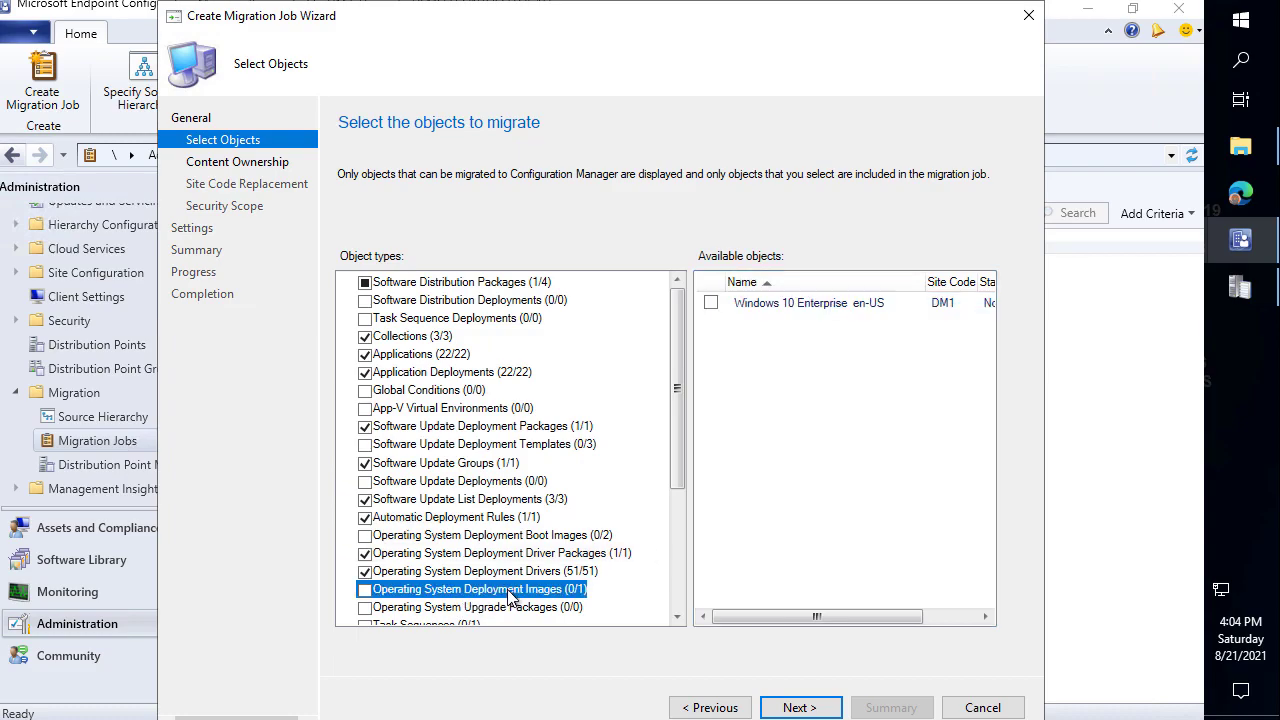
pyautogui.click(711, 304)
pyautogui.moveTo(670, 392); pyautogui.dragTo(674, 514)
pyautogui.click(425, 442)
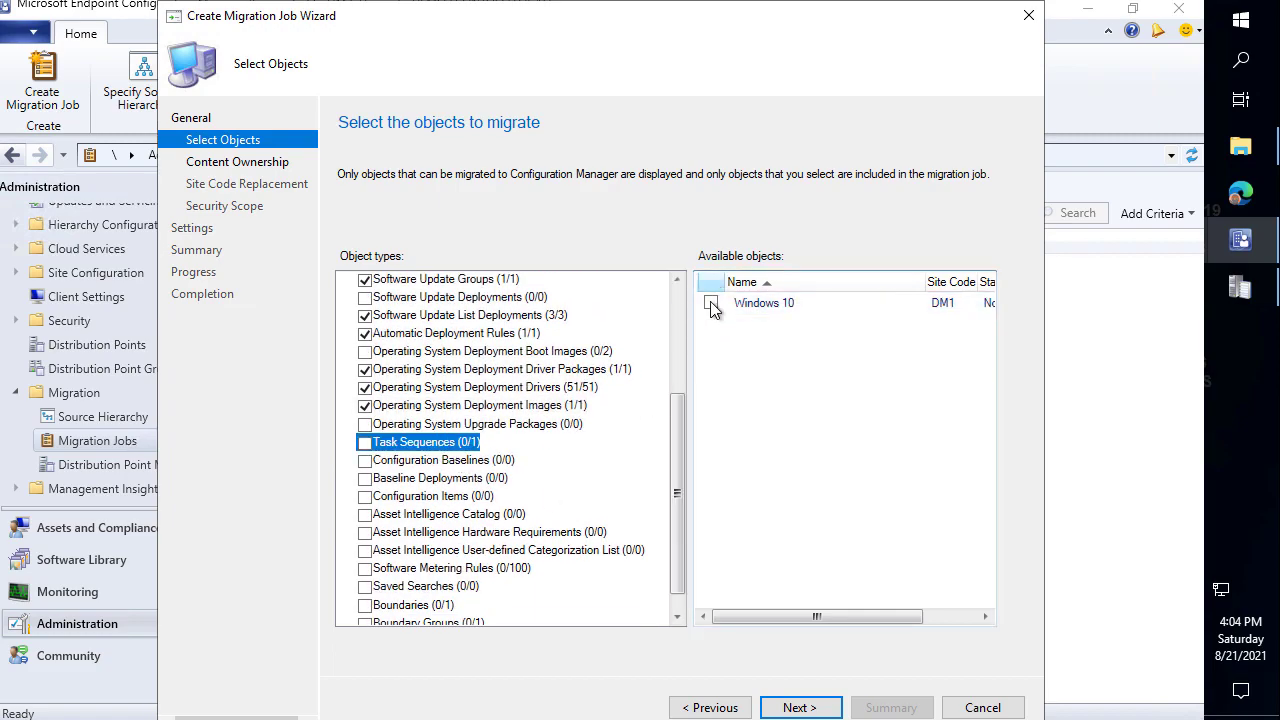
pyautogui.click(711, 303)
pyautogui.click(650, 562)
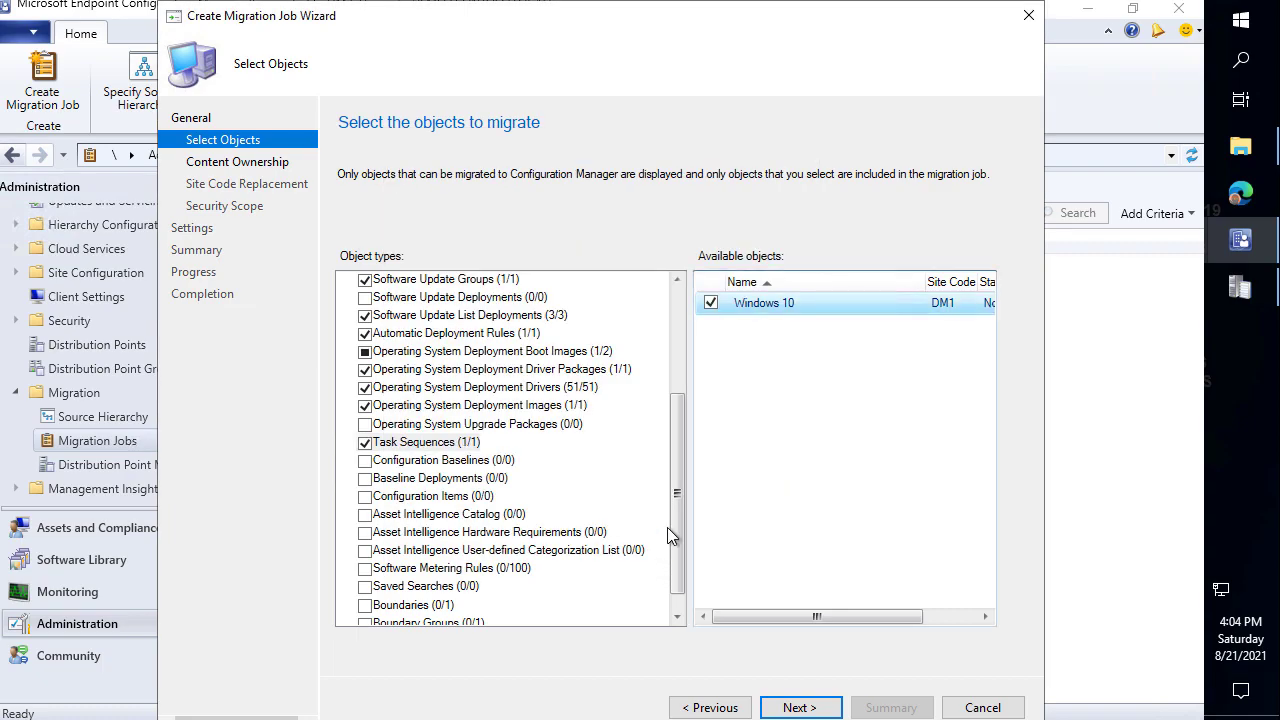
pyautogui.moveTo(672, 458); pyautogui.dragTo(675, 507)
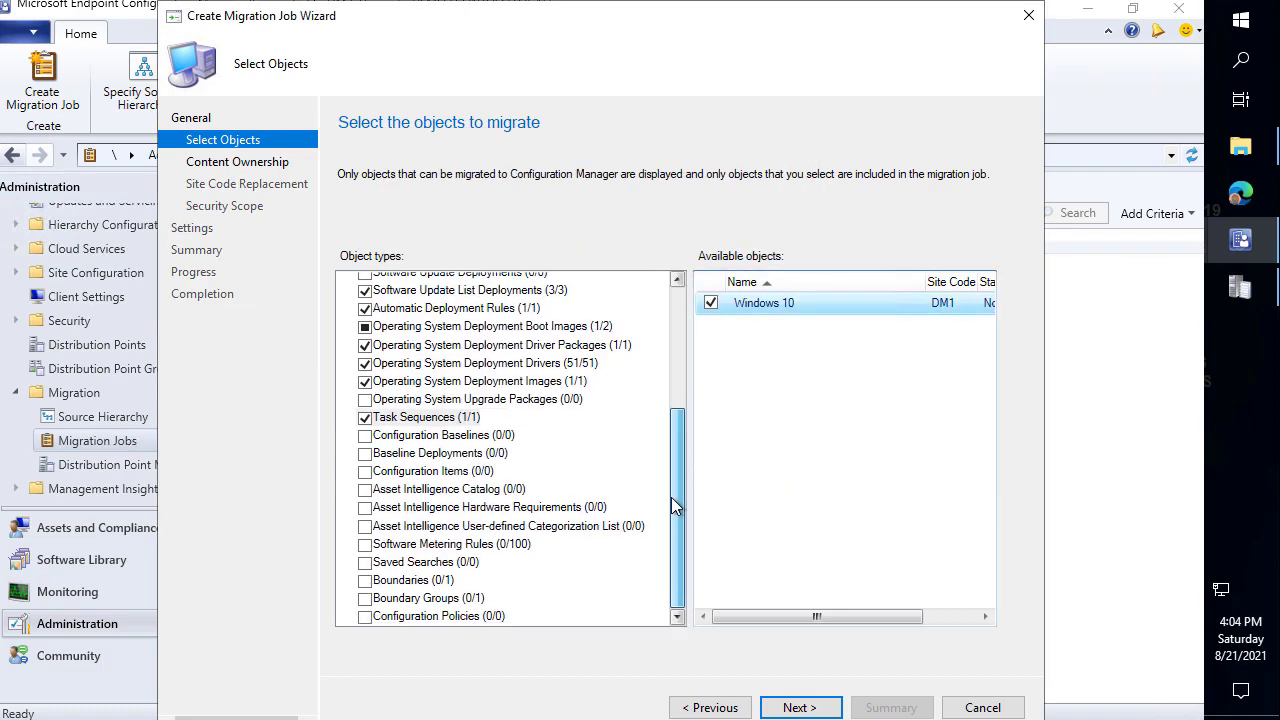
# Include the 192.168.10.1-192.168.10.255 boundary.
pyautogui.click(445, 597)
pyautogui.click(448, 580)
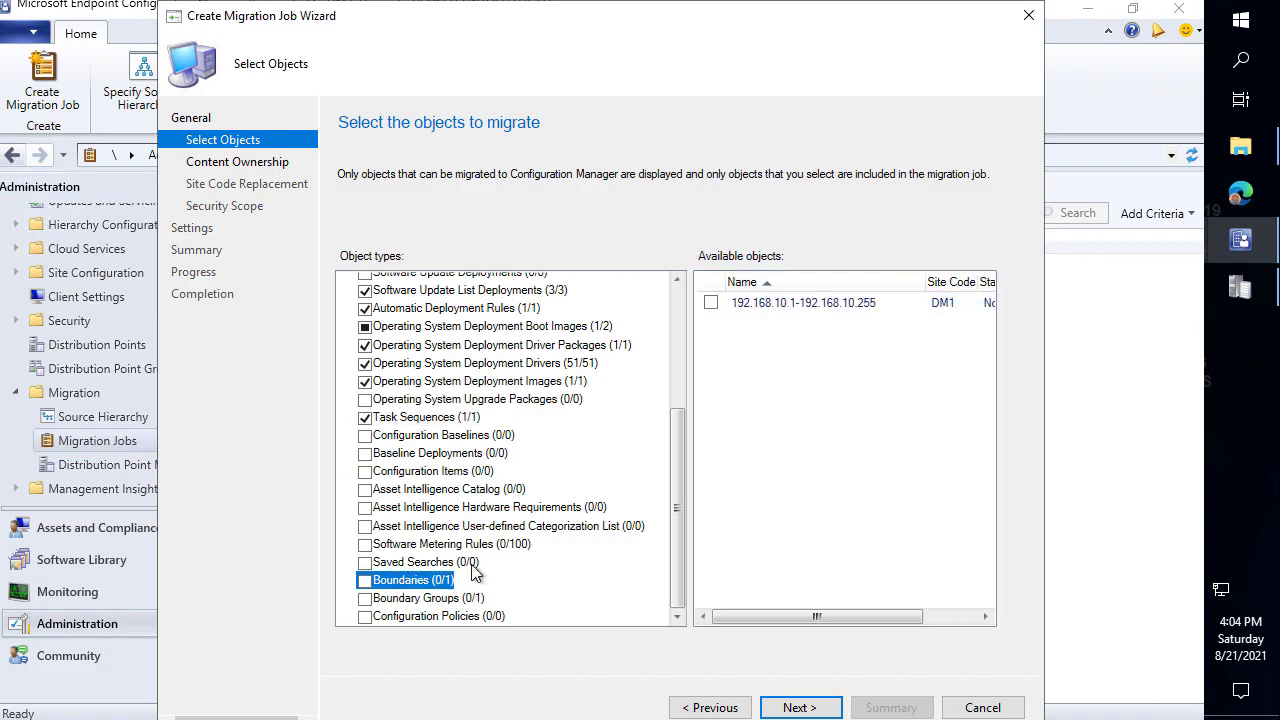
pyautogui.click(711, 303)
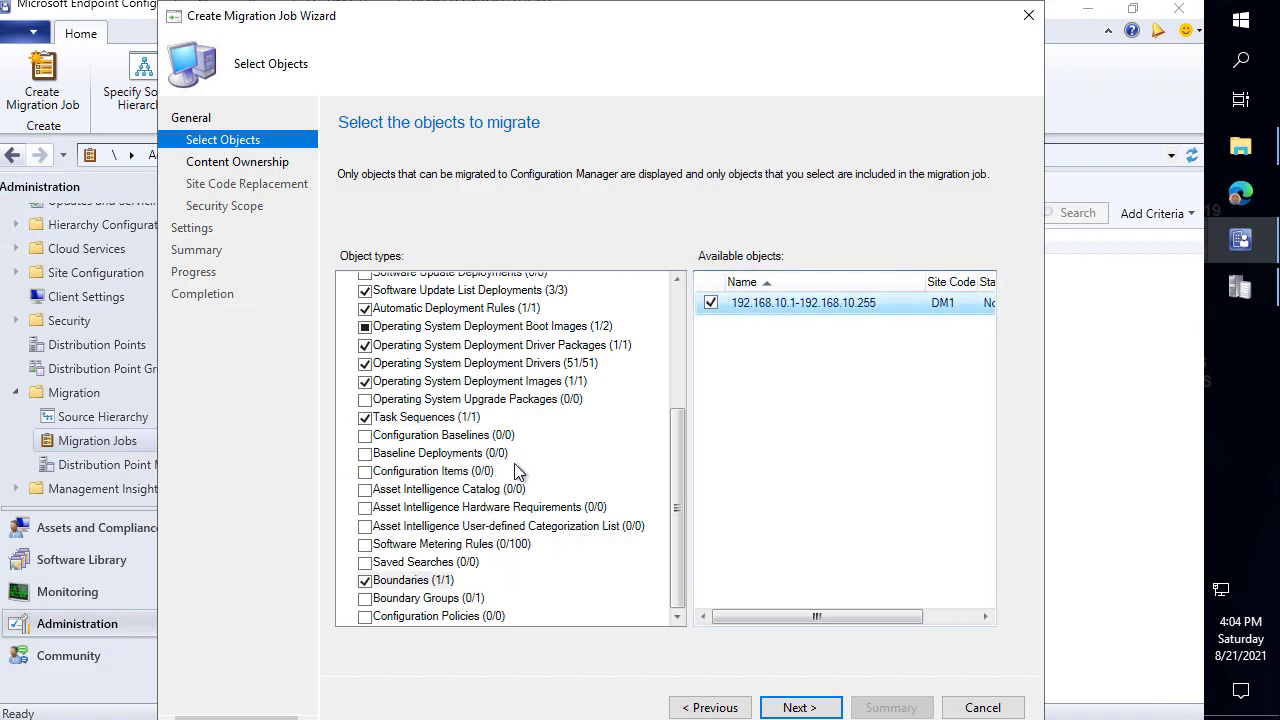
pyautogui.moveTo(522, 440)
pyautogui.mouseDown()
pyautogui.moveTo(576, 459)
pyautogui.moveTo(544, 461)
pyautogui.mouseUp()
pyautogui.press('Escape')
# Include the Demo 1 boundary group, review the remaining object types, and continue.
pyautogui.click(502, 440)
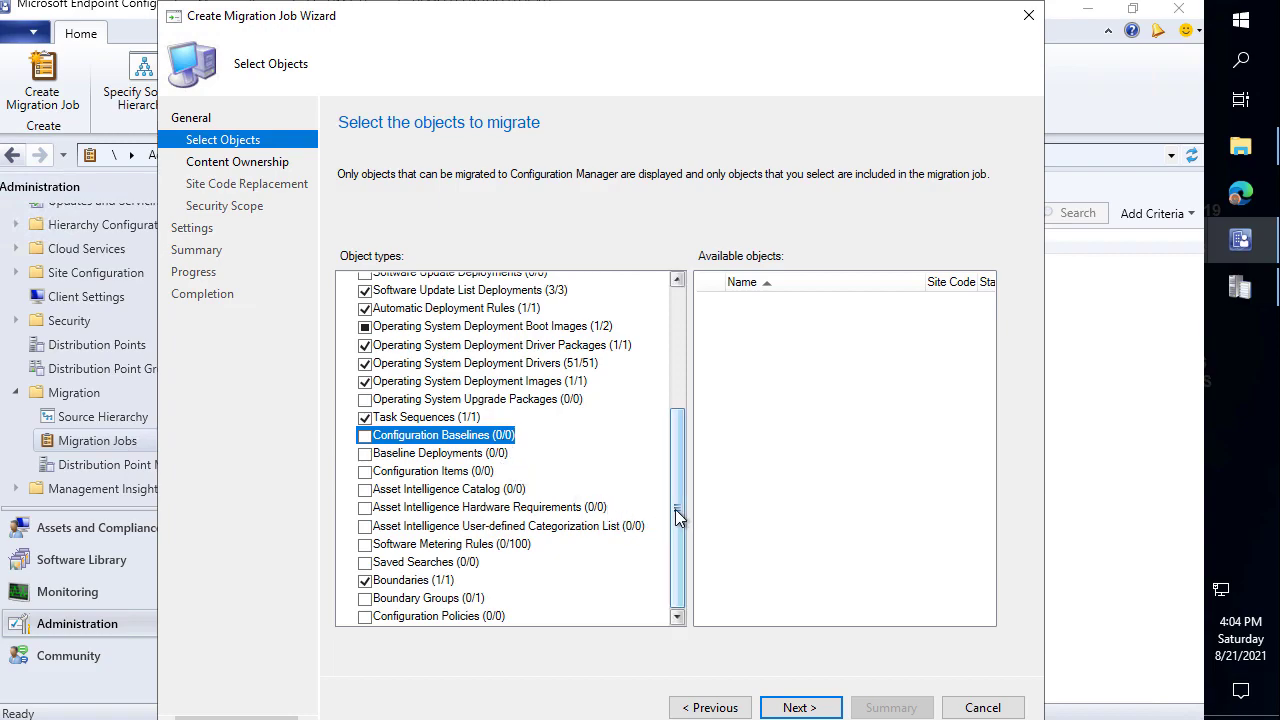
pyautogui.click(467, 600)
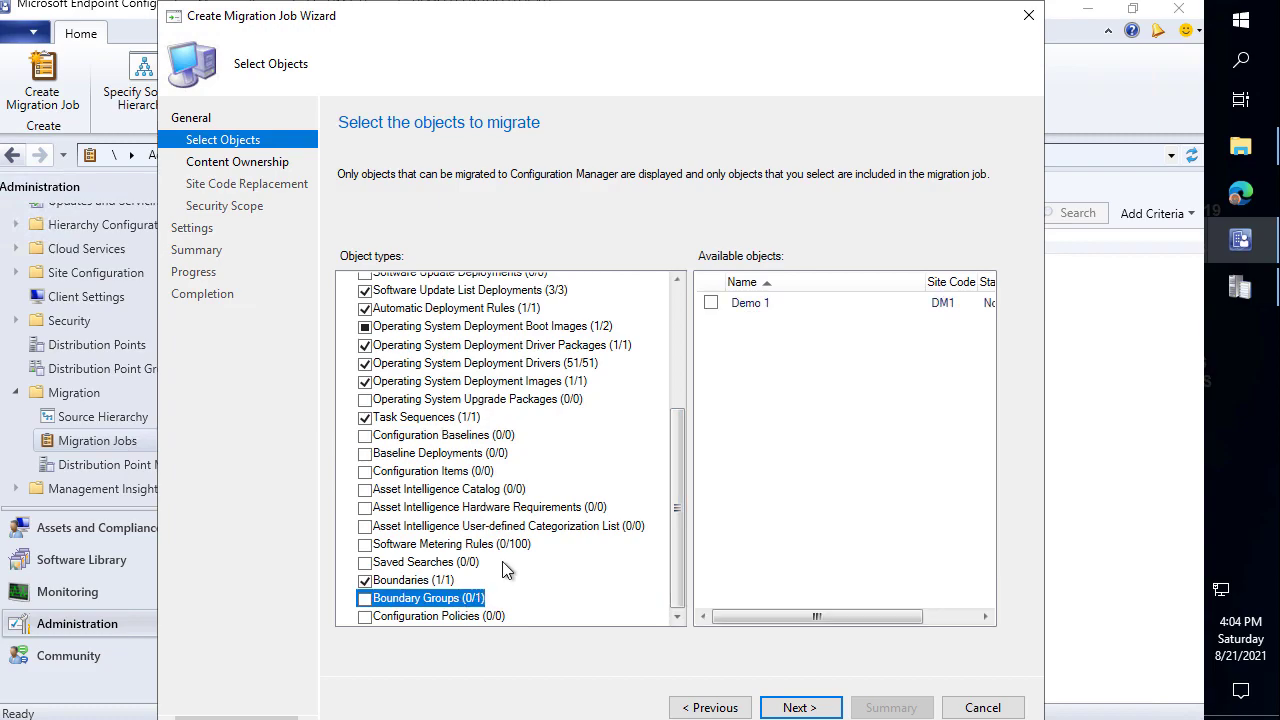
pyautogui.click(710, 303)
pyautogui.moveTo(675, 503); pyautogui.dragTo(683, 338)
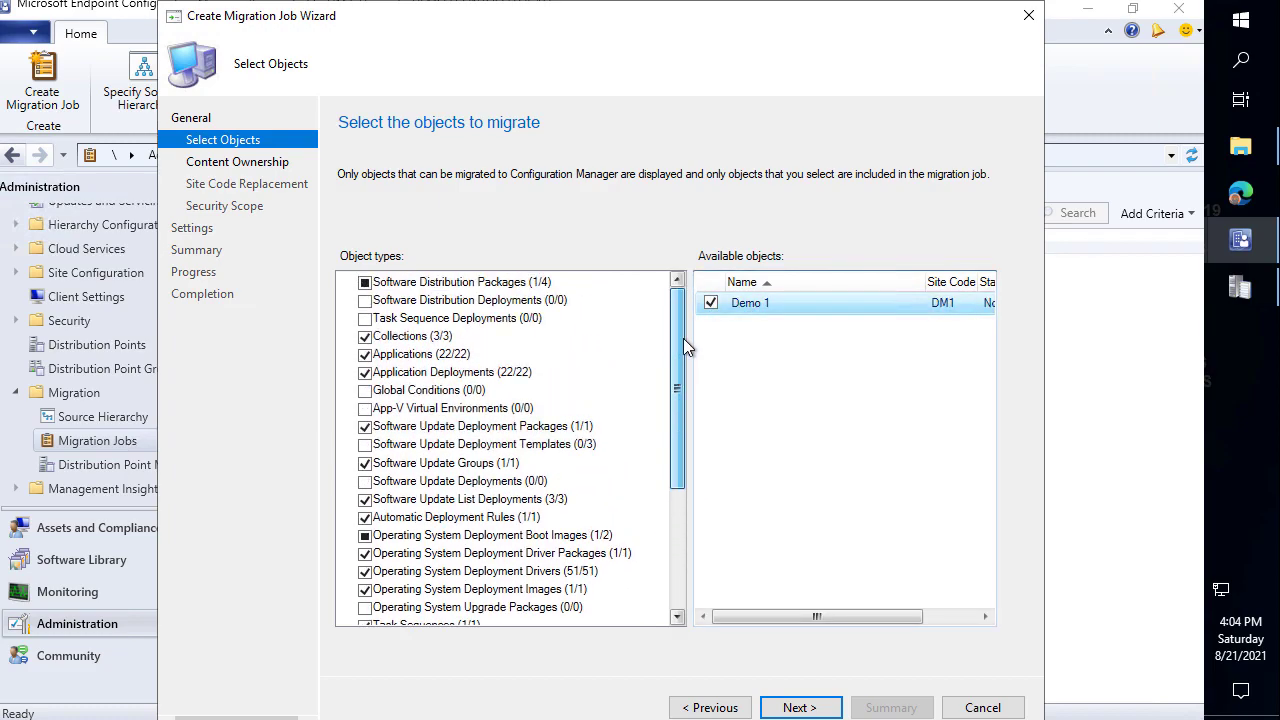
pyautogui.moveTo(683, 334); pyautogui.dragTo(683, 336)
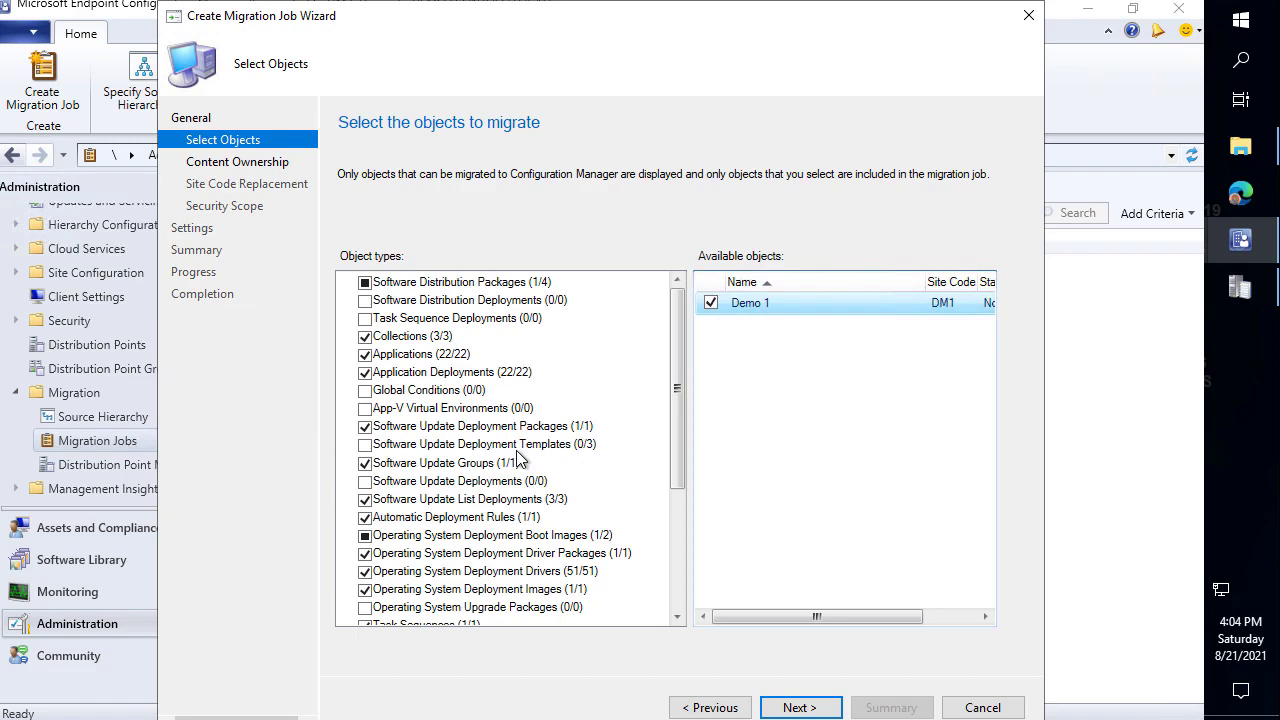
pyautogui.moveTo(670, 415); pyautogui.dragTo(660, 595)
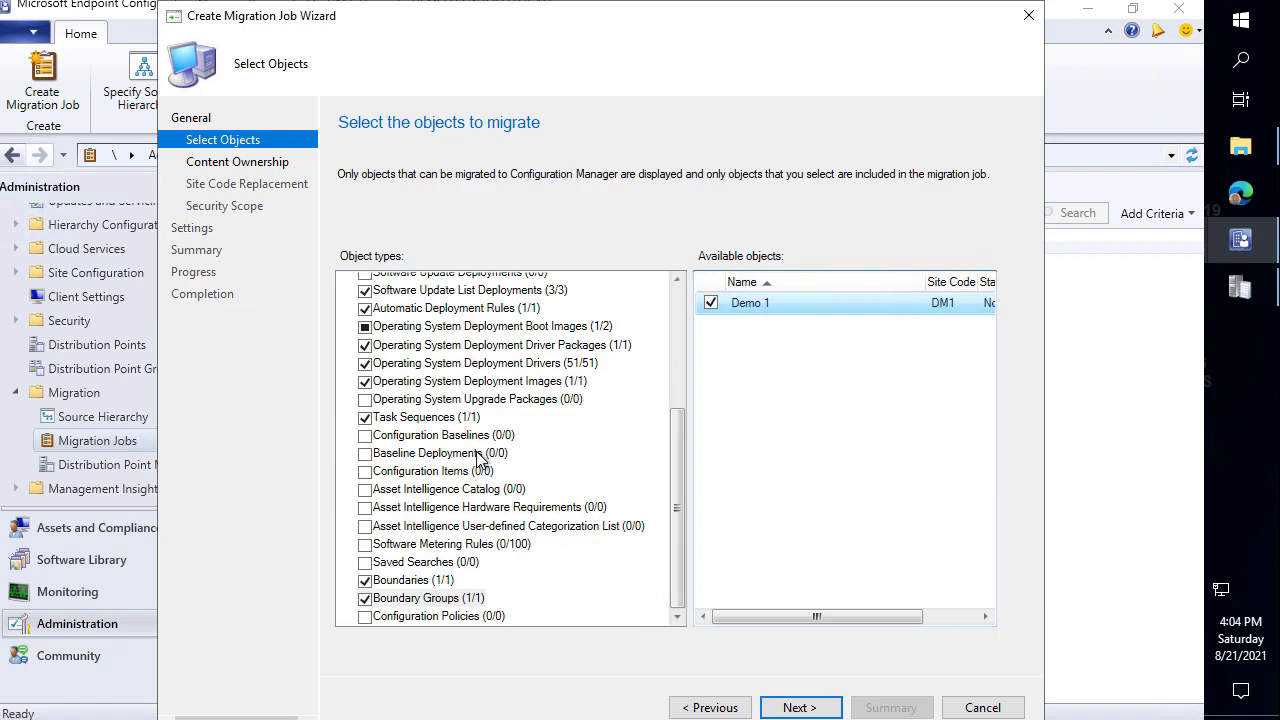
pyautogui.click(460, 546)
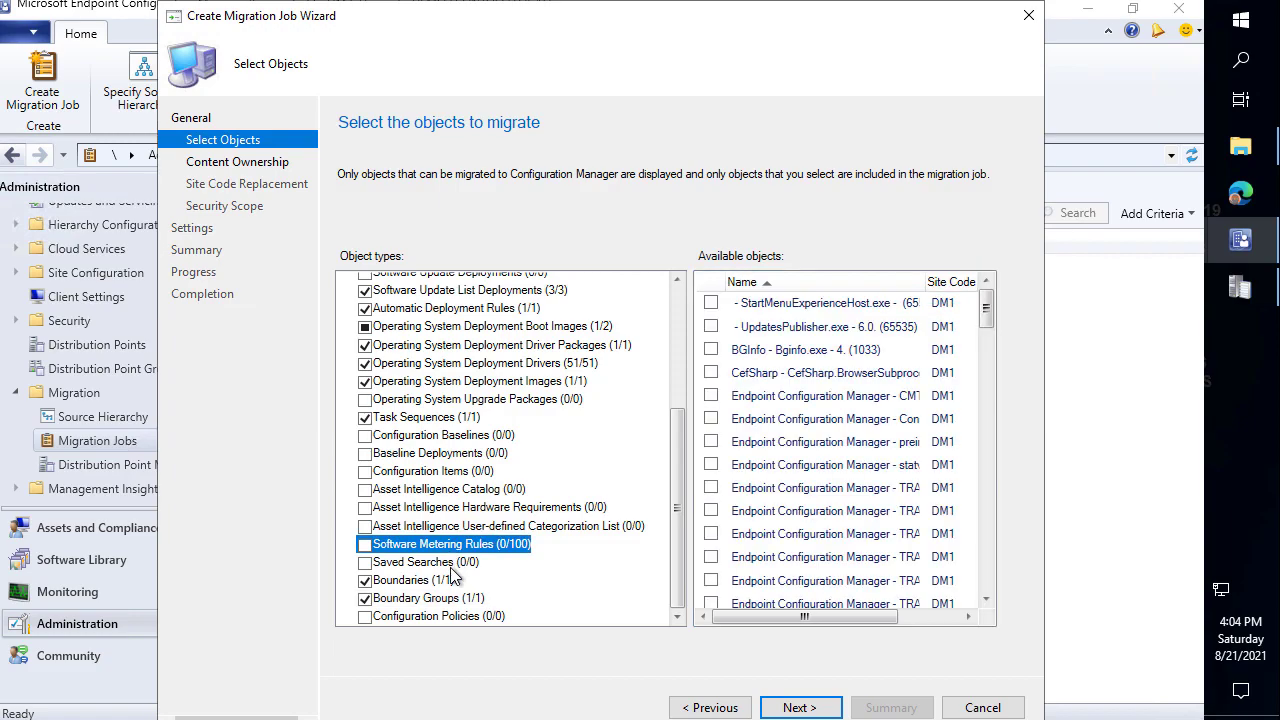
pyautogui.click(456, 564)
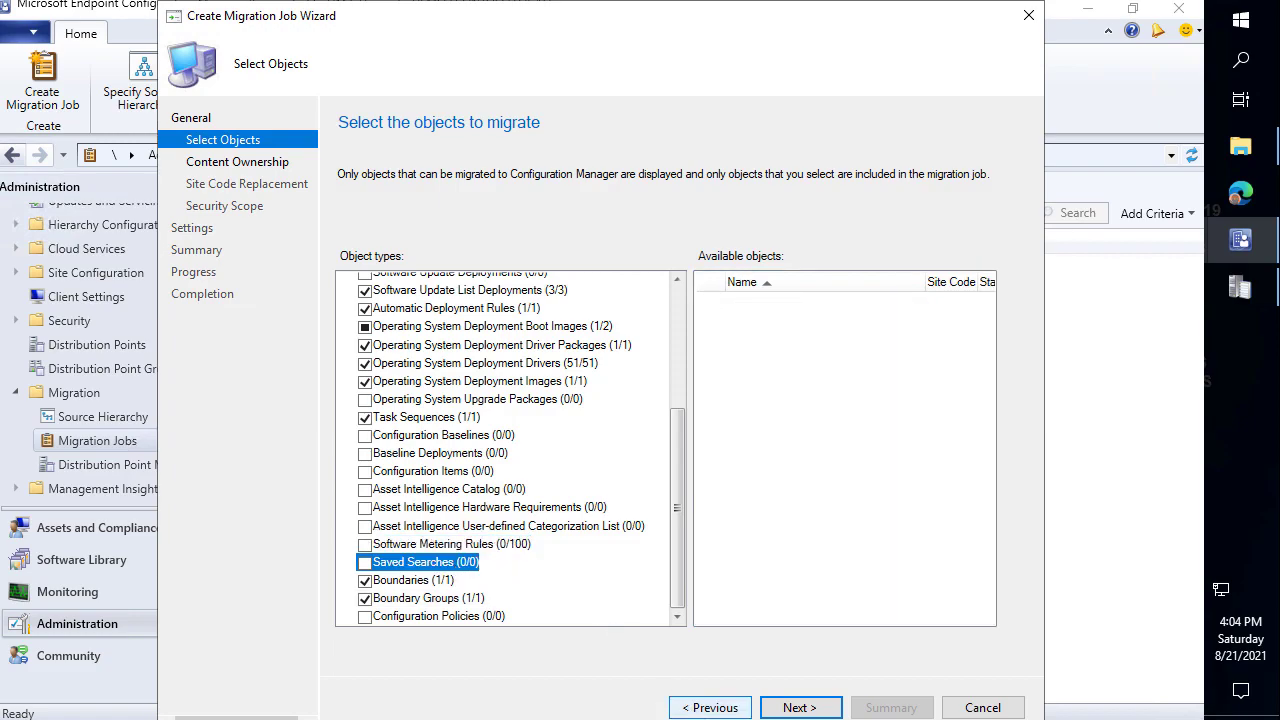
pyautogui.click(790, 710)
# Assign the Default security scope, keep run-now settings, and create Example 2 with 111 objects.
pyautogui.click(790, 708)
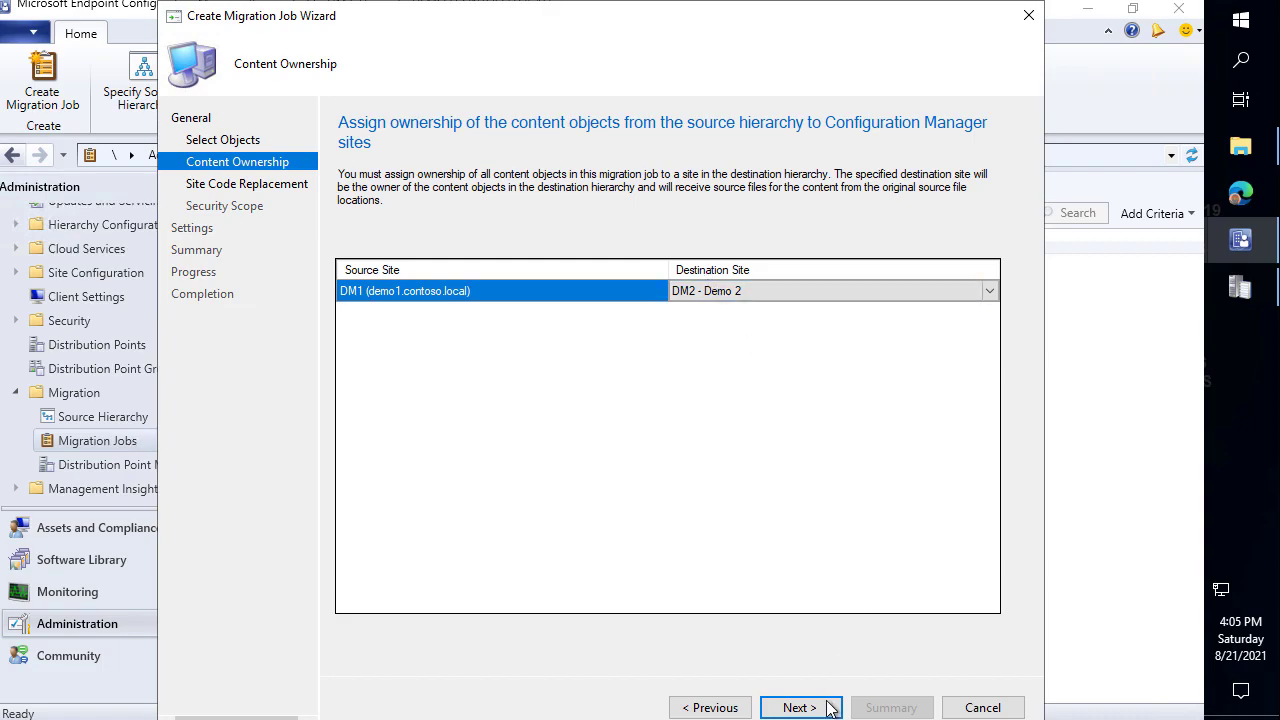
pyautogui.click(806, 709)
pyautogui.click(806, 708)
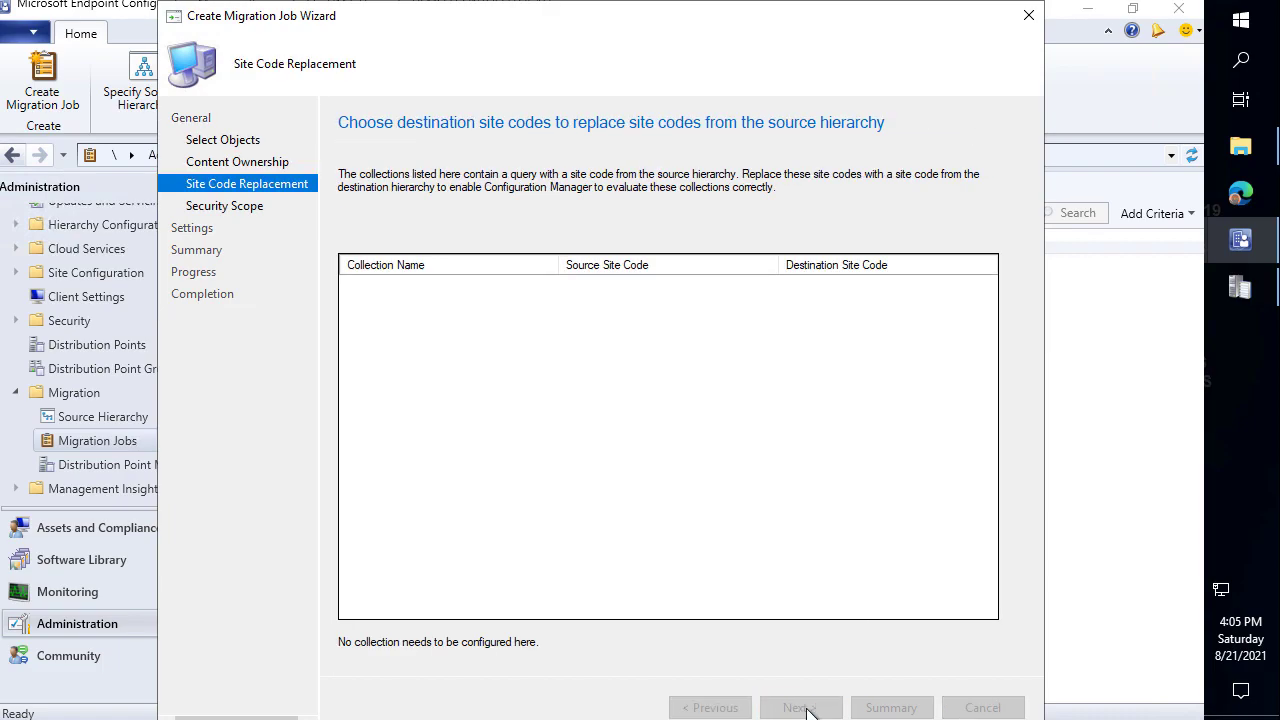
pyautogui.click(349, 318)
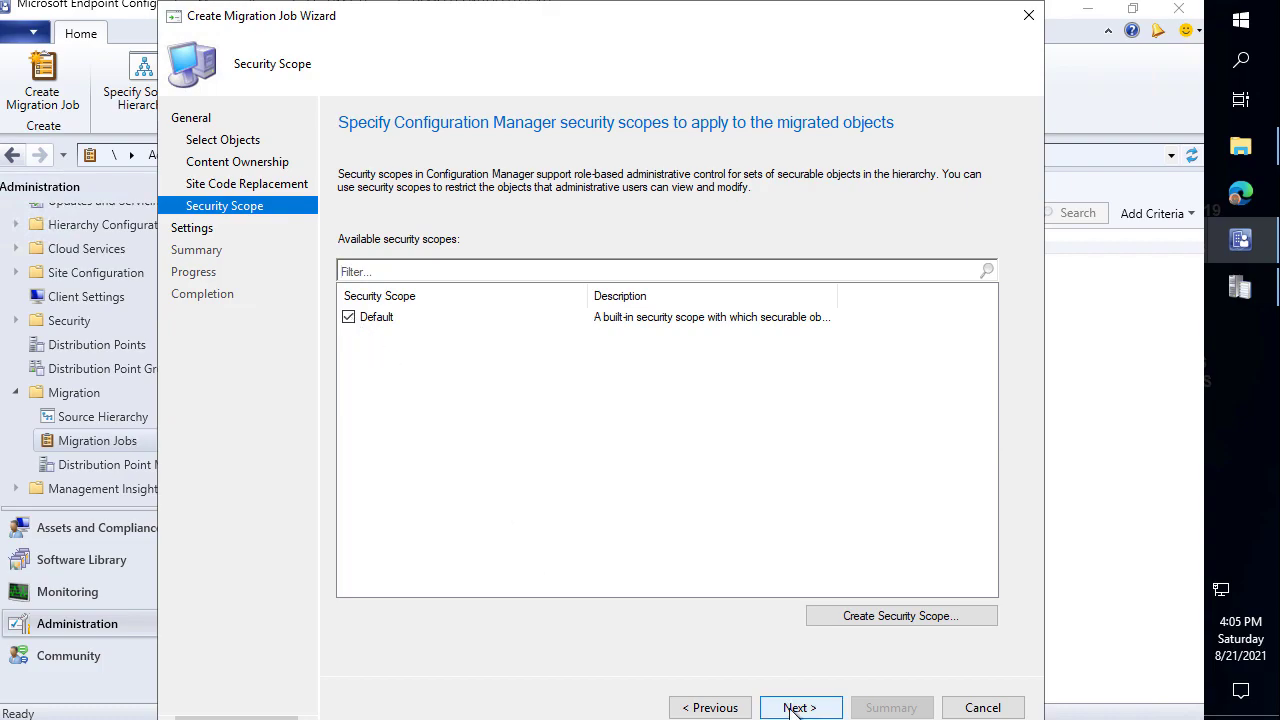
pyautogui.click(806, 708)
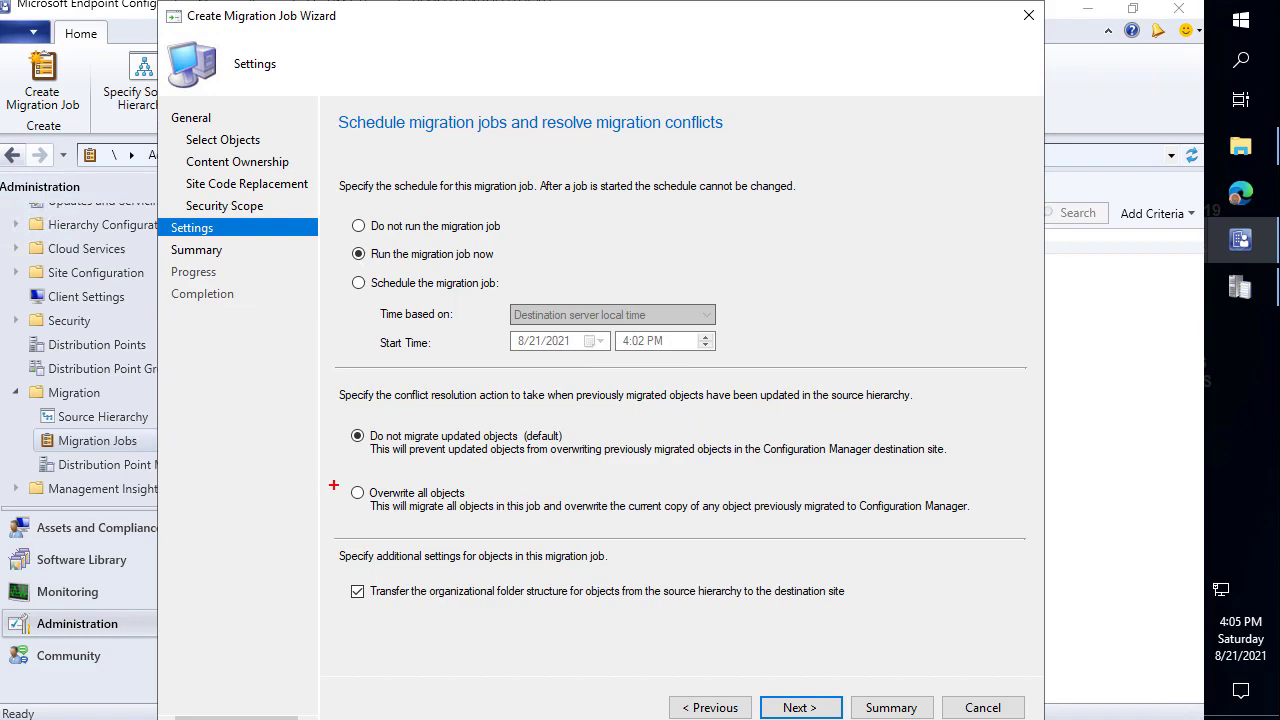
pyautogui.moveTo(340, 489); pyautogui.dragTo(296, 448)
pyautogui.click(793, 708)
pyautogui.click(805, 707)
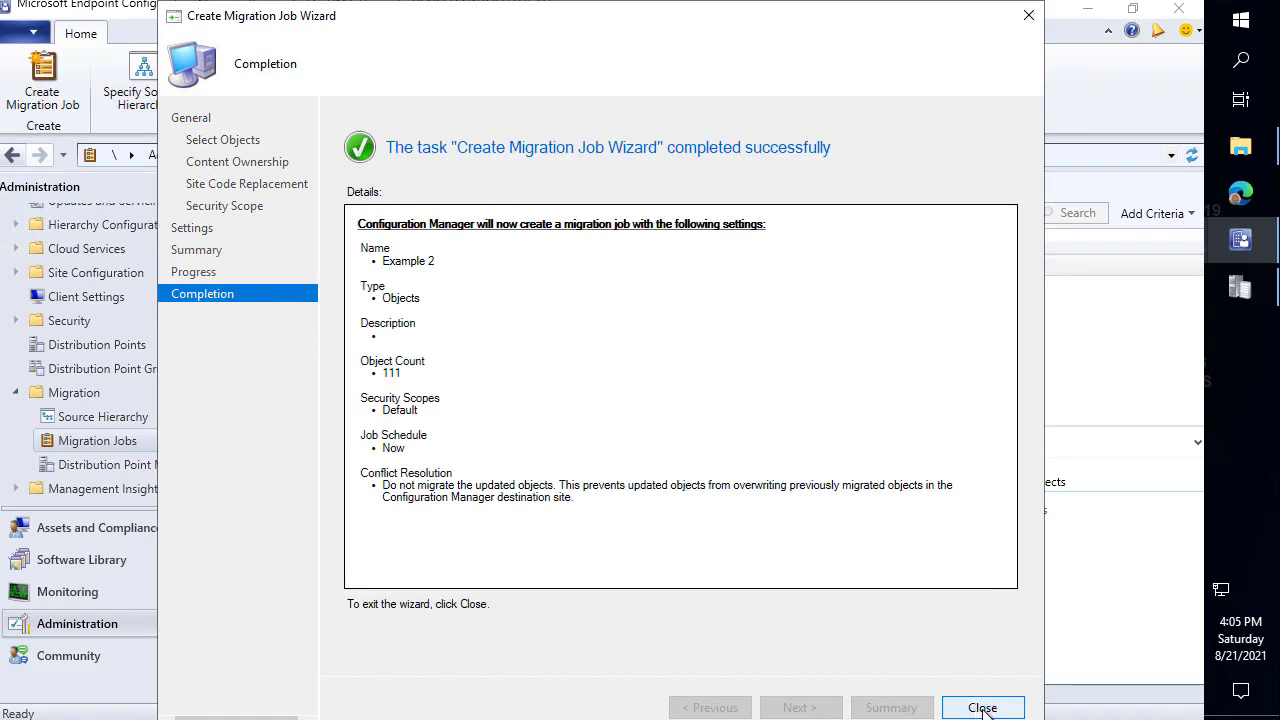
pyautogui.click(983, 708)
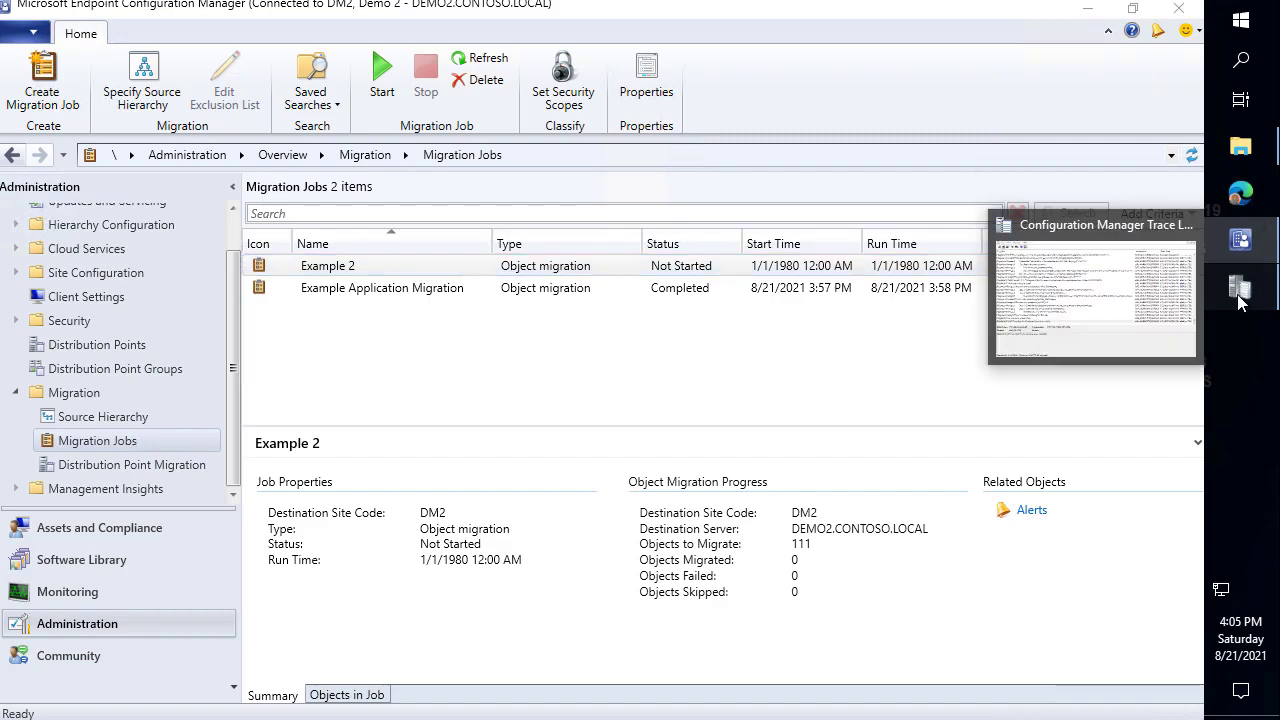
# Bring the trace log viewer to the front from the Migration Jobs list.
pyautogui.click(1240, 293)
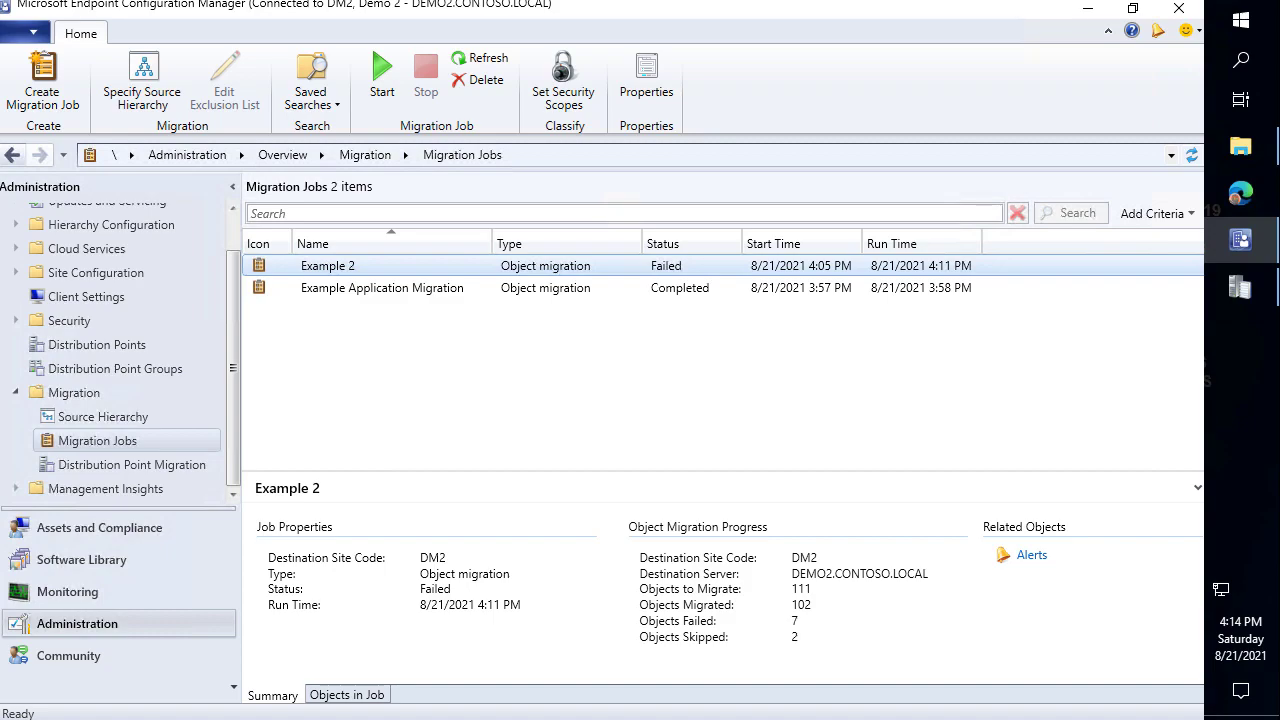
pyautogui.click(912, 278)
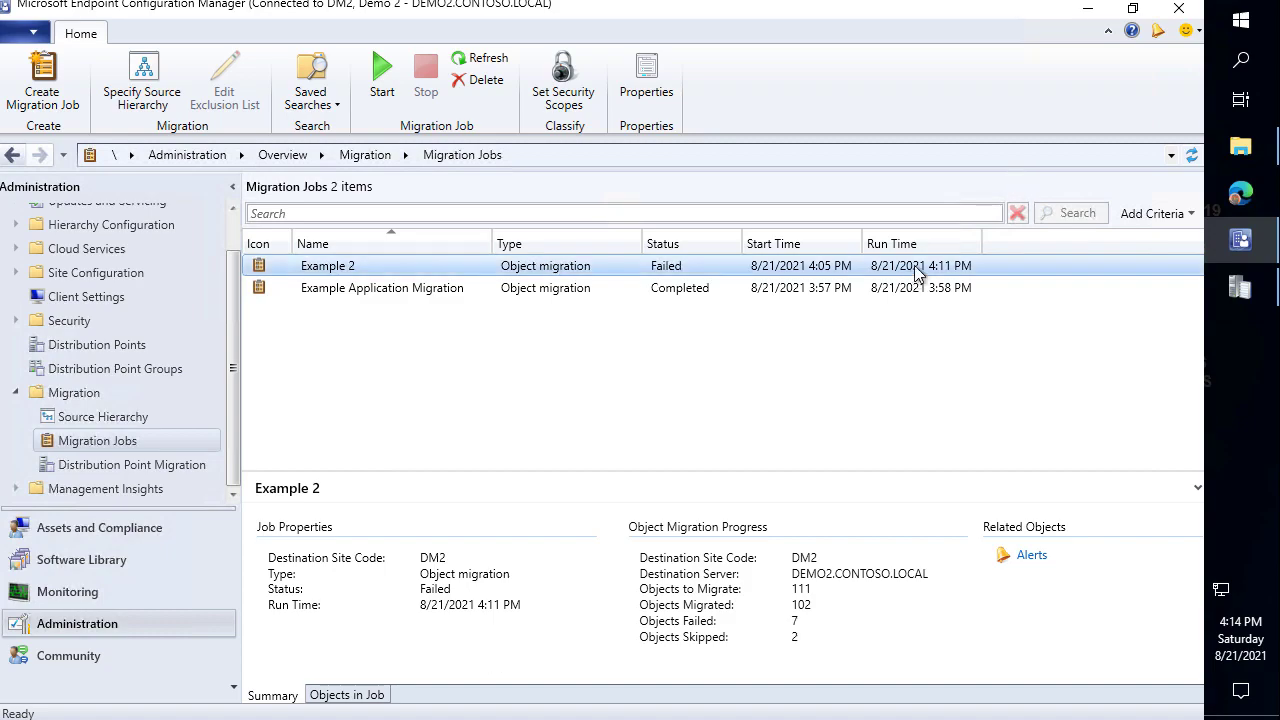
pyautogui.click(1191, 155)
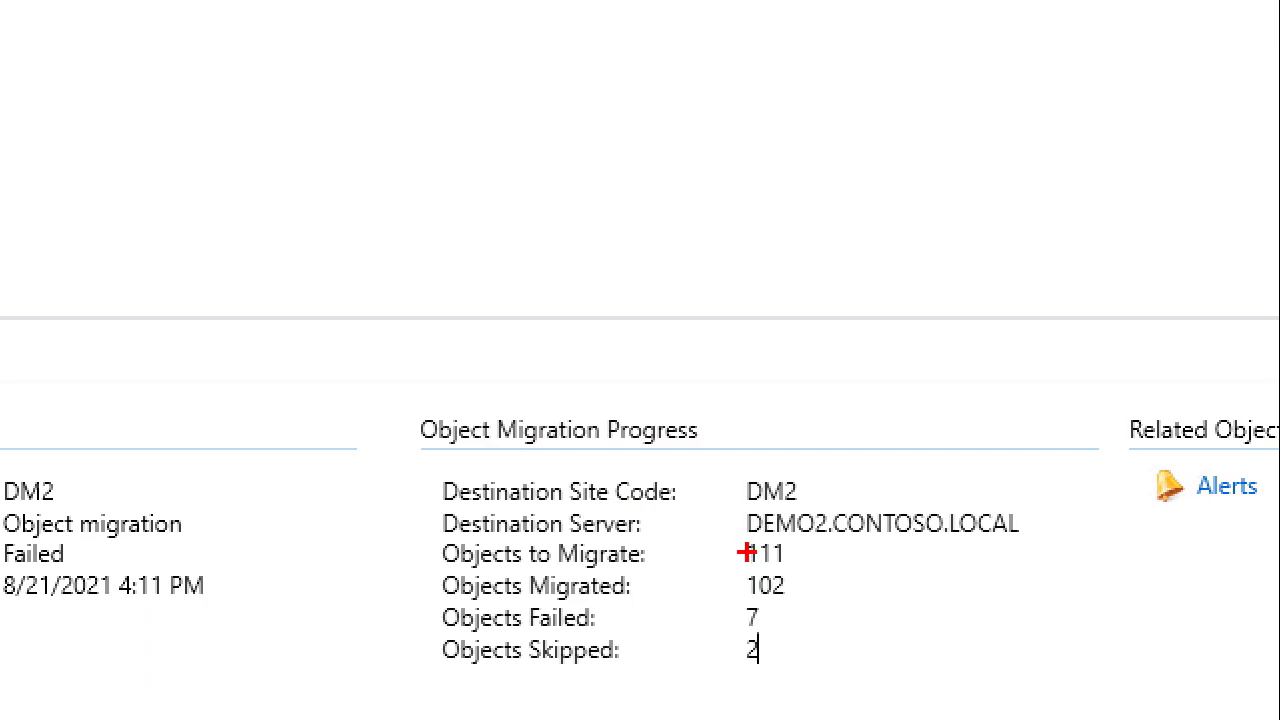
pyautogui.moveTo(732, 544); pyautogui.dragTo(632, 484)
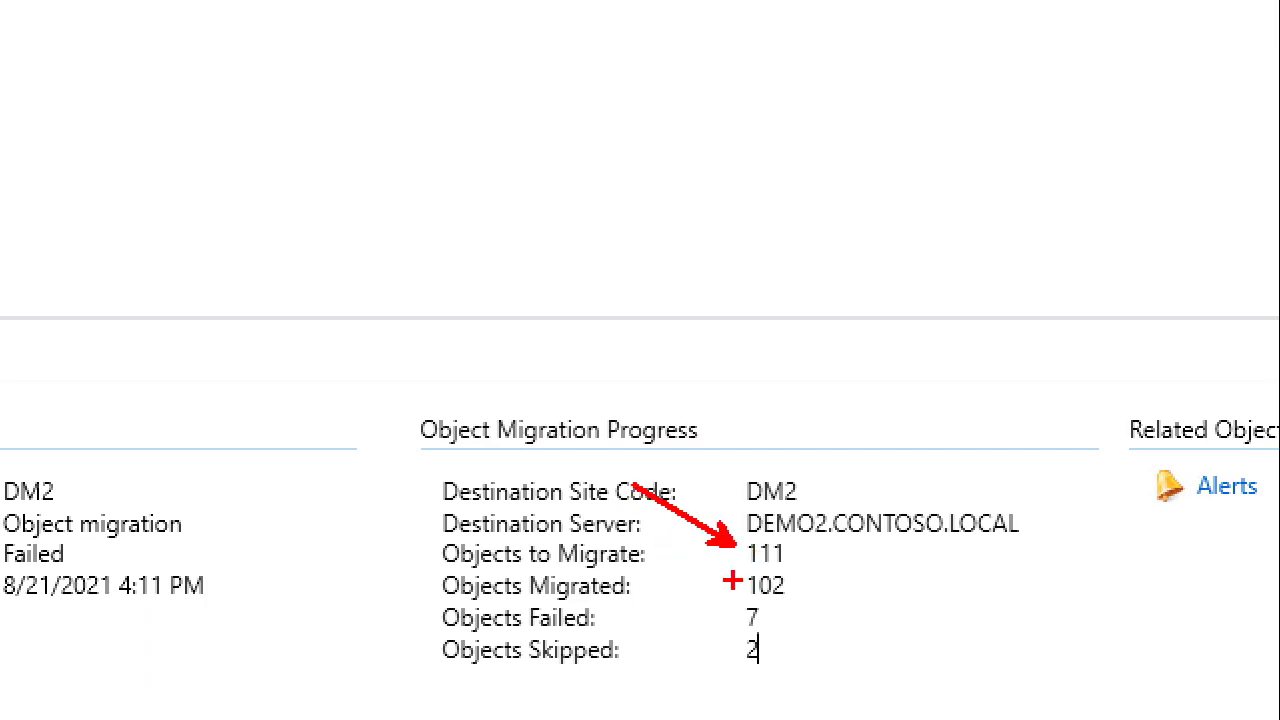
pyautogui.moveTo(743, 580); pyautogui.dragTo(652, 506)
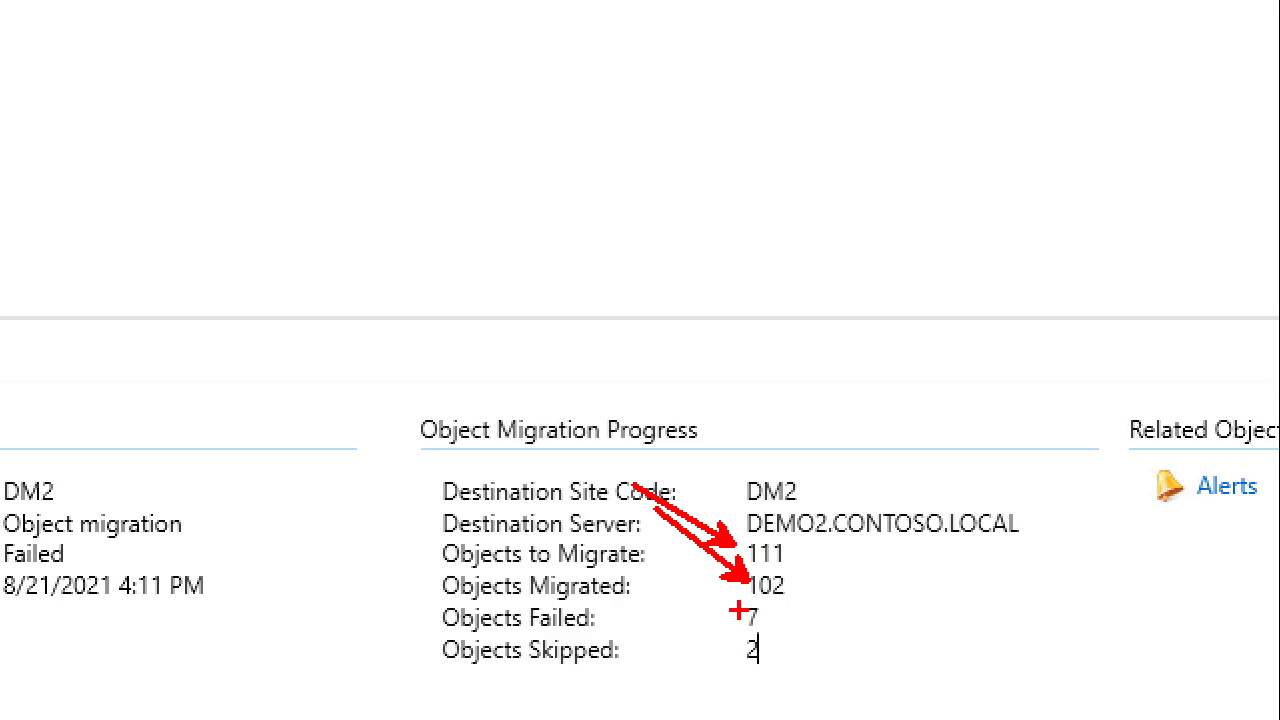
pyautogui.moveTo(732, 612); pyautogui.dragTo(656, 614)
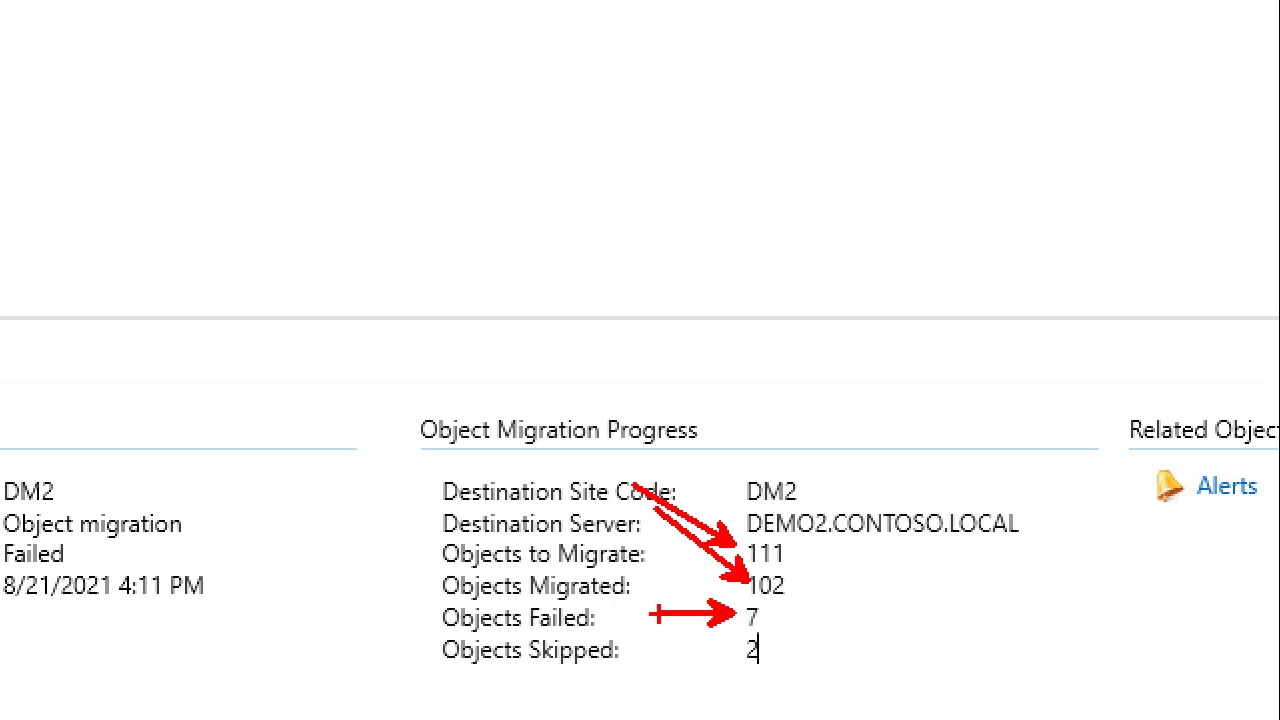
pyautogui.moveTo(734, 628); pyautogui.dragTo(801, 686)
pyautogui.press('Escape')
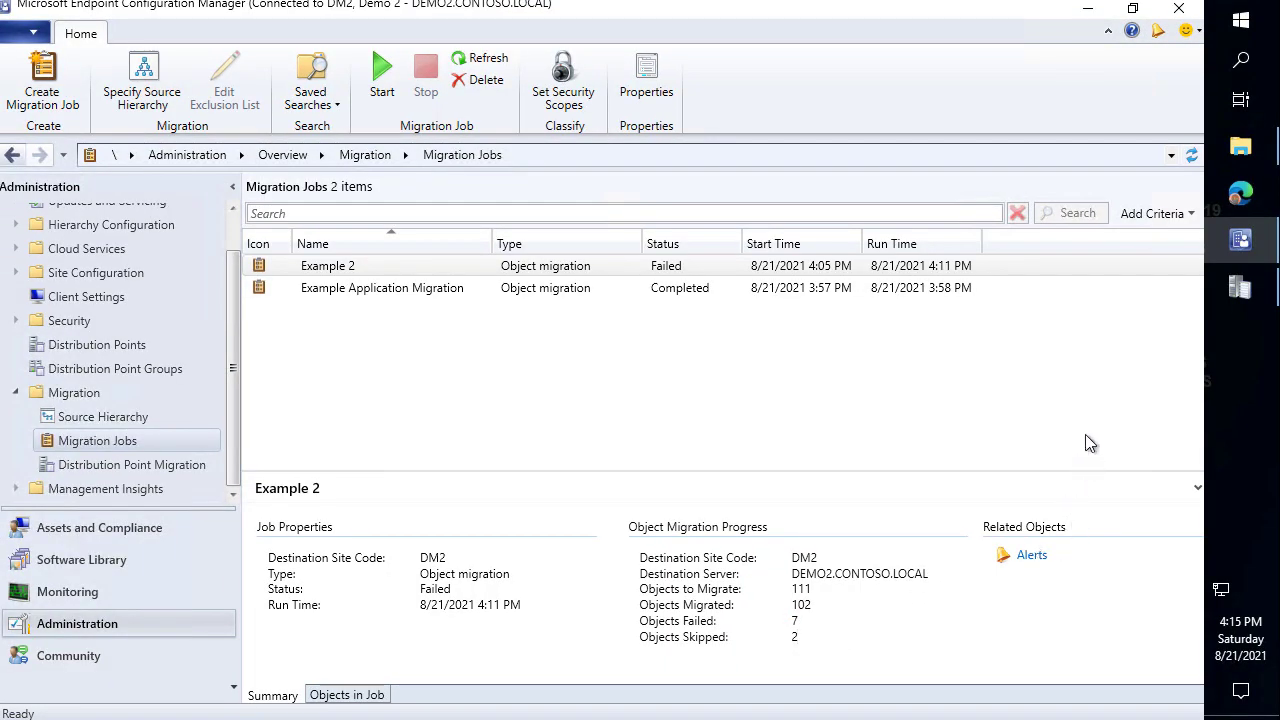
# Scroll migmctrl.log to the red PatchMyPC Updates 'to Failed' lines.
pyautogui.click(1240, 292)
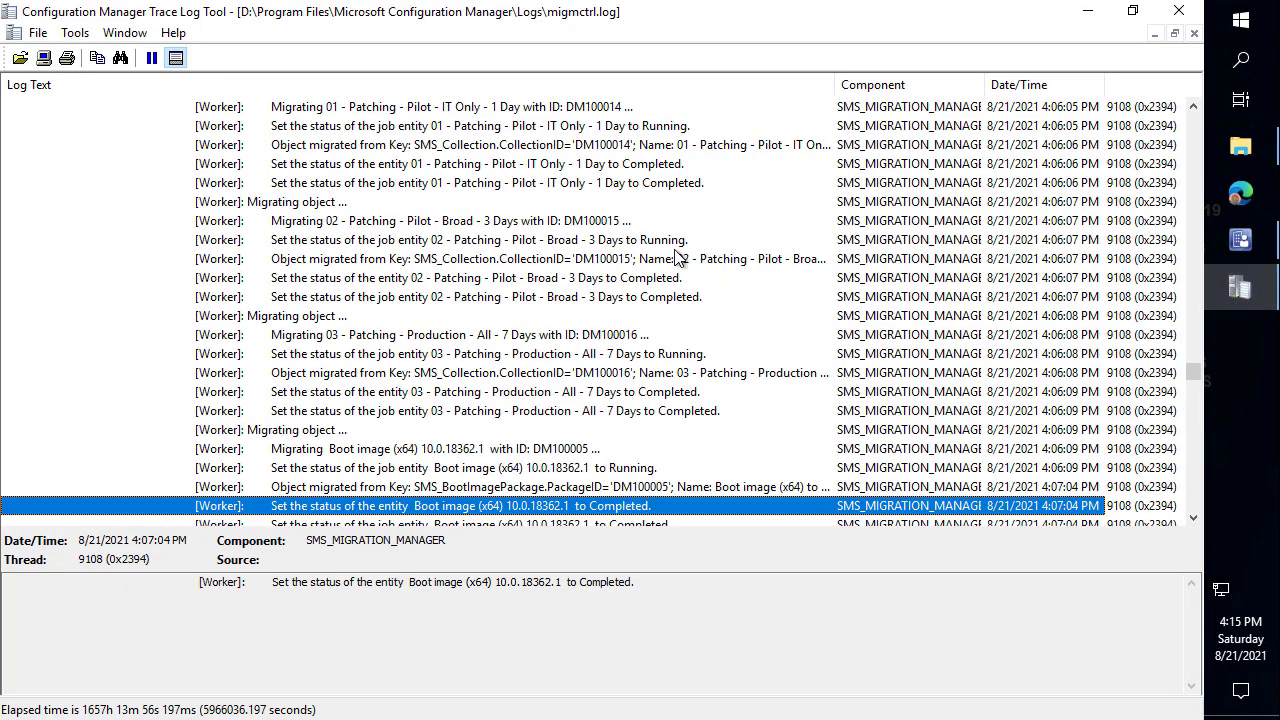
pyautogui.scroll(-5, 725, 290)
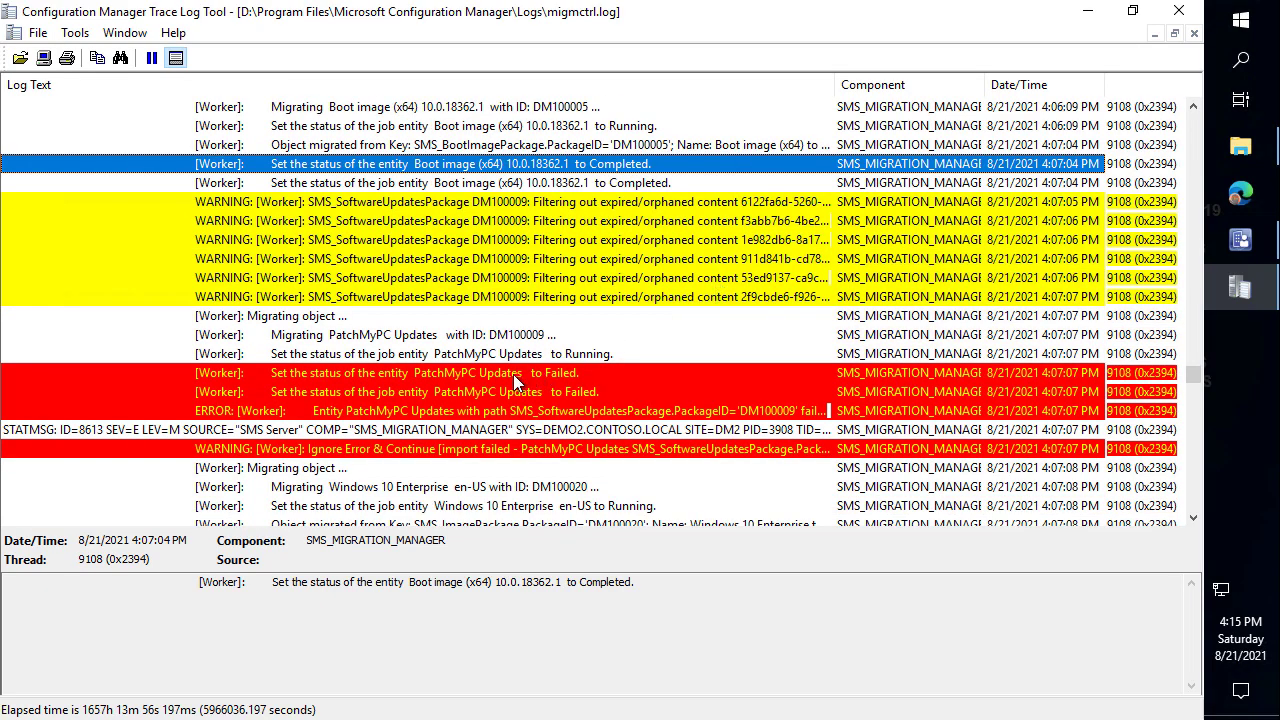
pyautogui.click(513, 374)
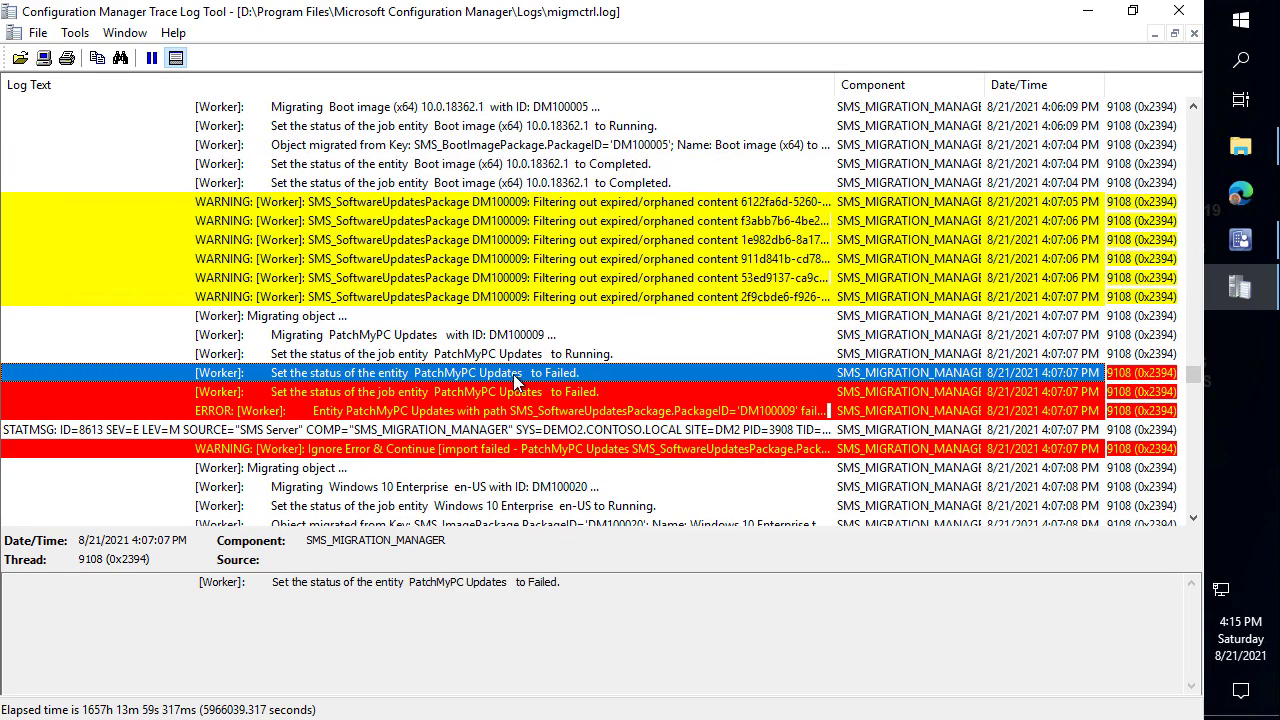
pyautogui.scroll(-1, 513, 374)
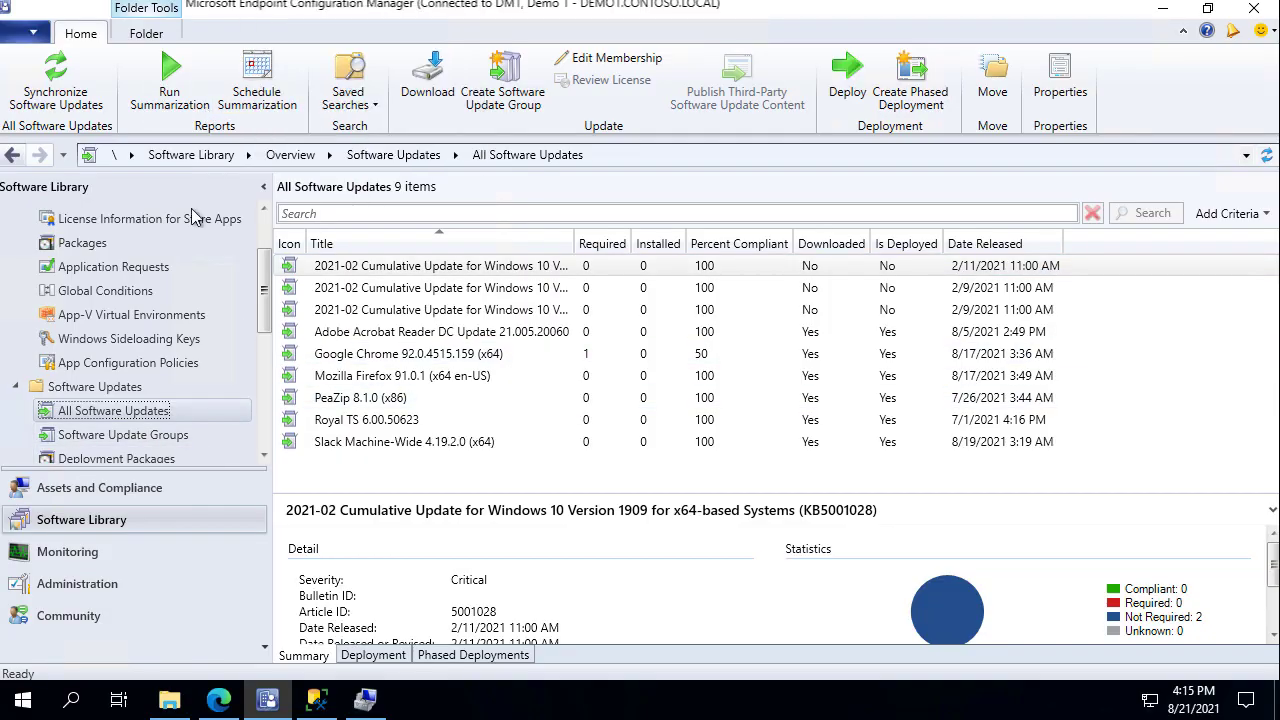
pyautogui.scroll(-2, 155, 437)
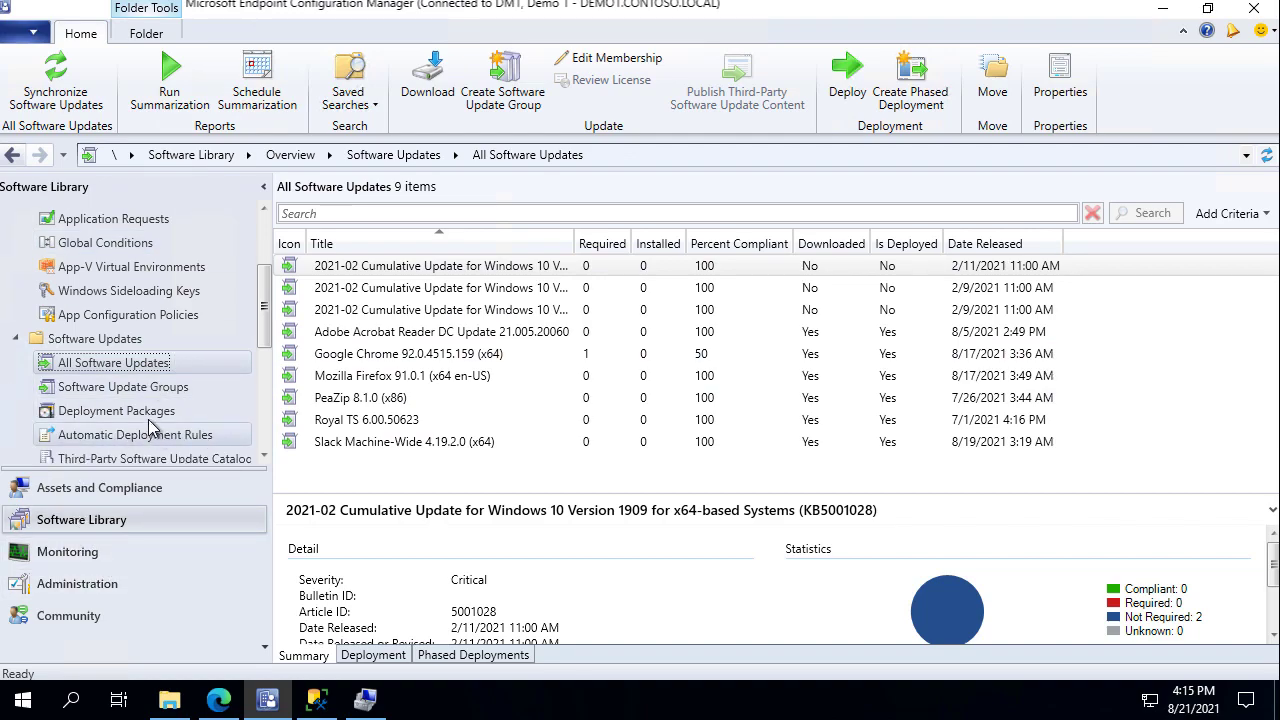
# Compare the updates in DM1's PatchMyPC Updates deployment package with the job entity failure line.
pyautogui.click(150, 411)
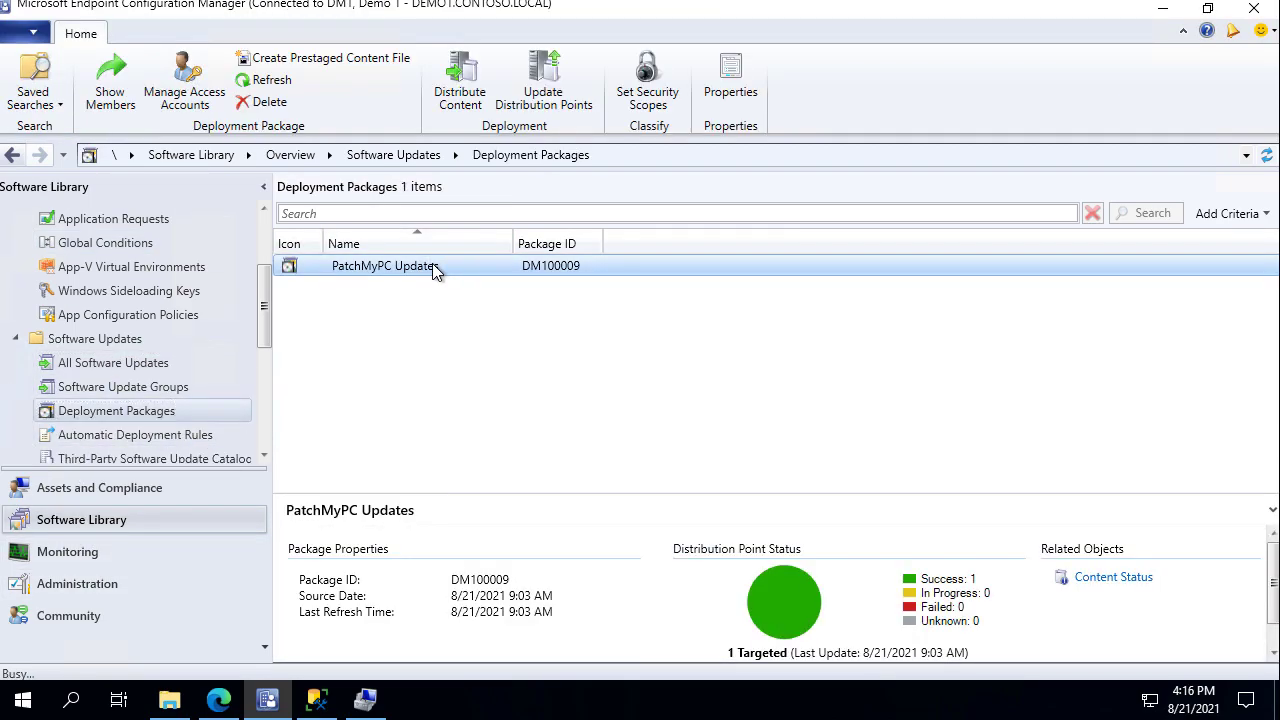
pyautogui.doubleClick(436, 267)
pyautogui.moveTo(463, 246); pyautogui.dragTo(625, 250)
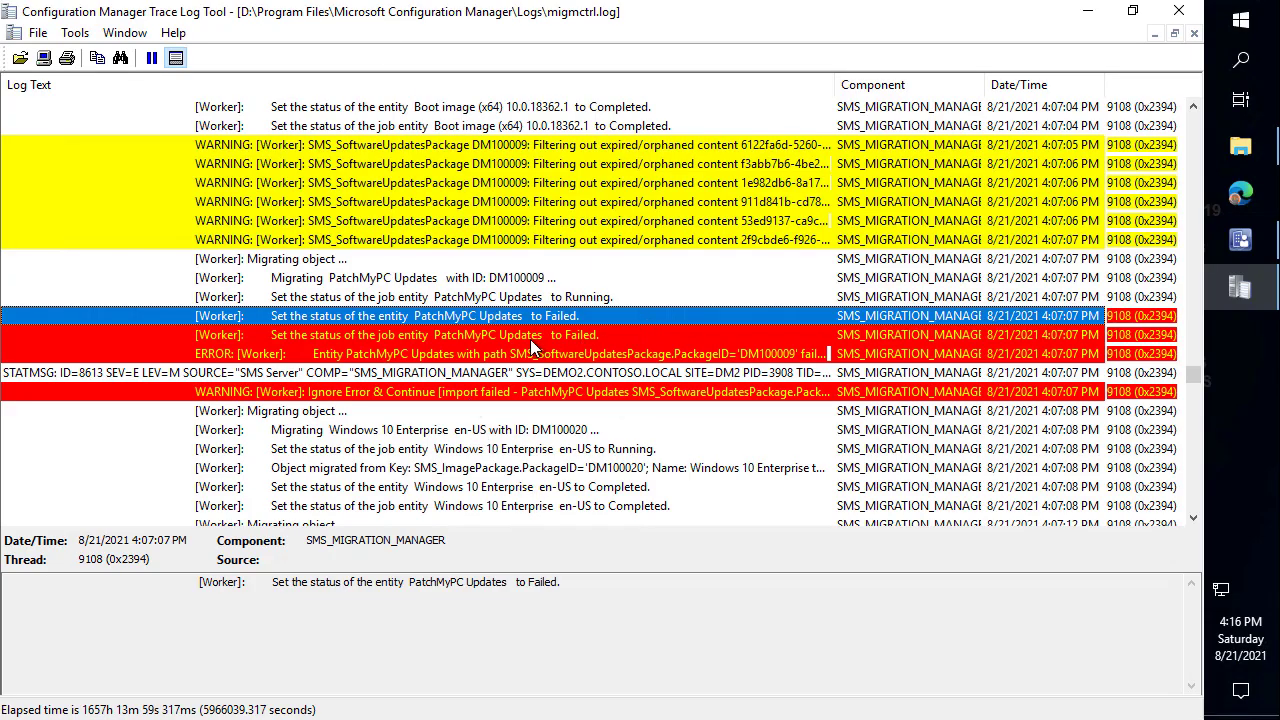
pyautogui.click(530, 339)
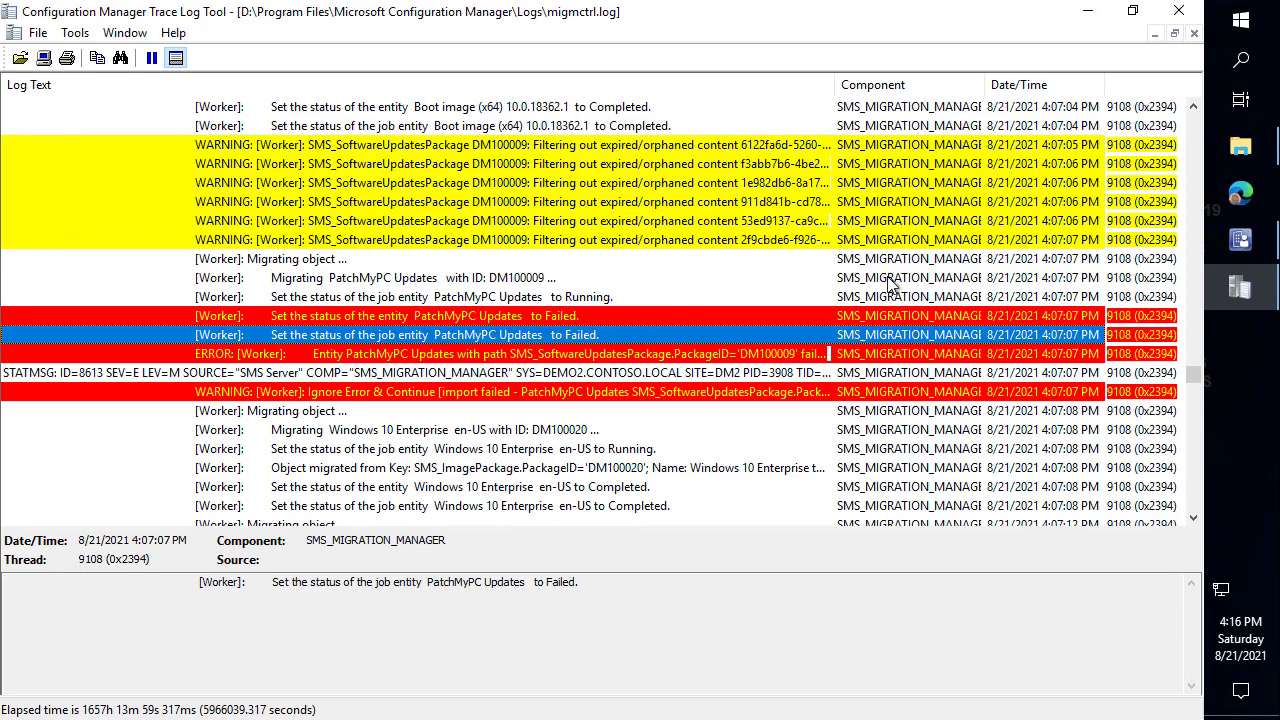
pyautogui.click(1240, 240)
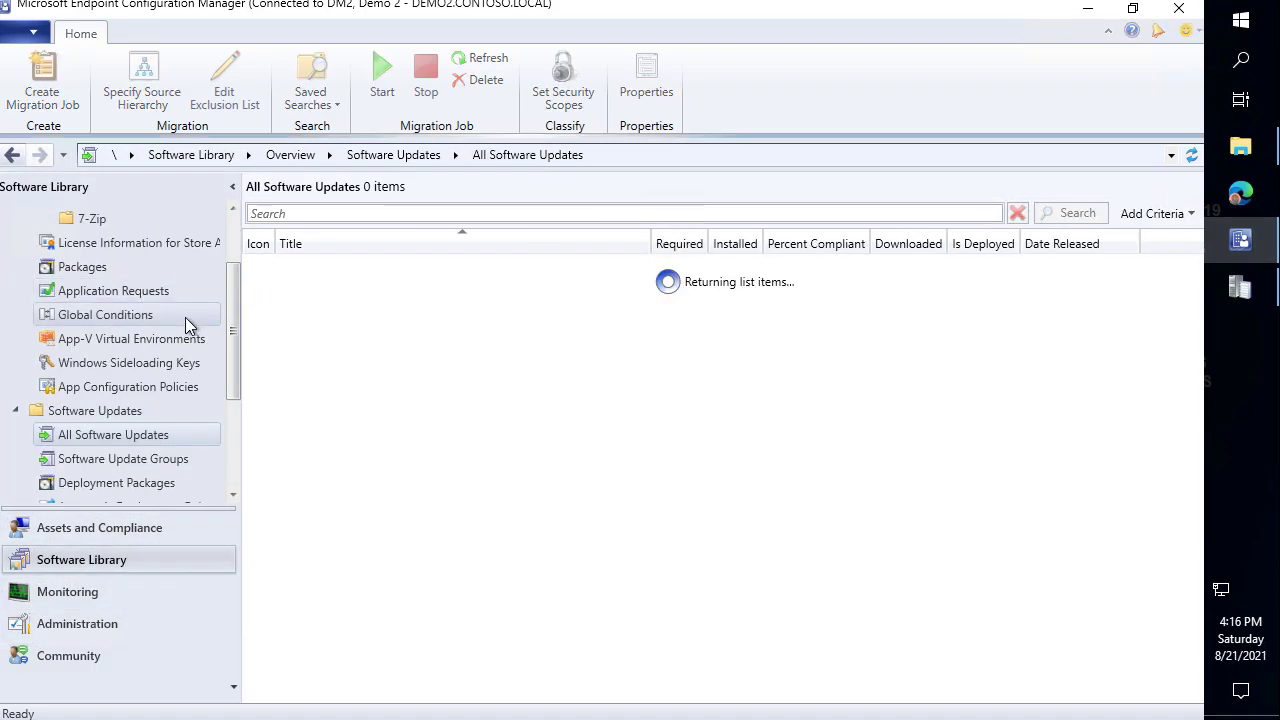
# Confirm PatchMyPC Updates (DM100009, 0 targets) is among DM2's Deployment Packages, then revisit migmctrl.log.
pyautogui.click(116, 482)
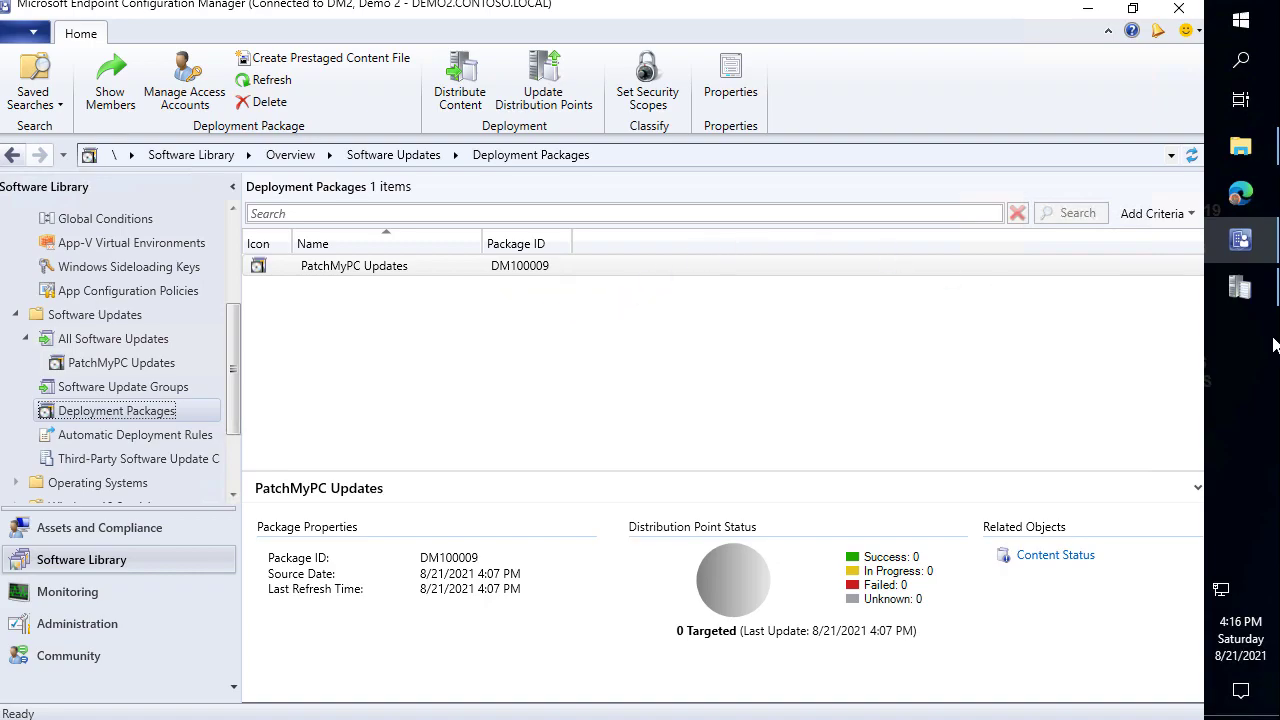
pyautogui.click(1247, 298)
pyautogui.scroll(-1, 645, 355)
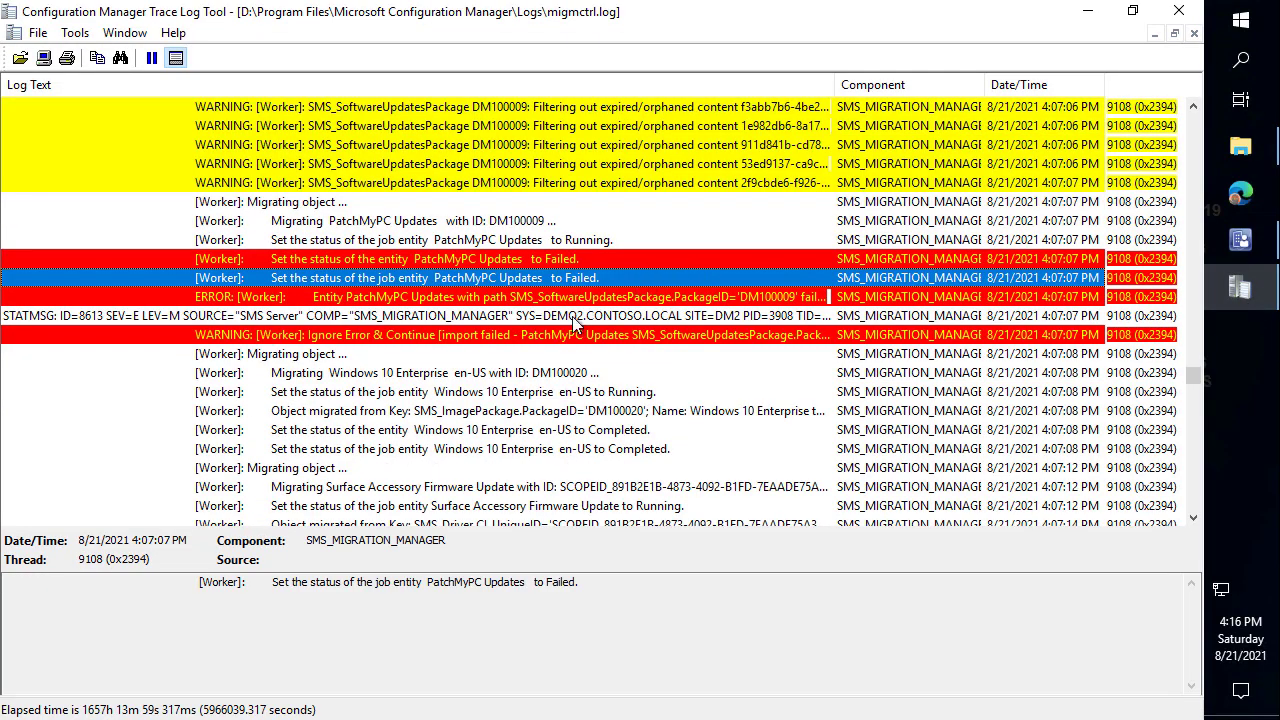
# Search migmctrl.log for 'Patch My PC Software Updates' to jump to its failure.
pyautogui.scroll(-2, 535, 380)
pyautogui.click(545, 300)
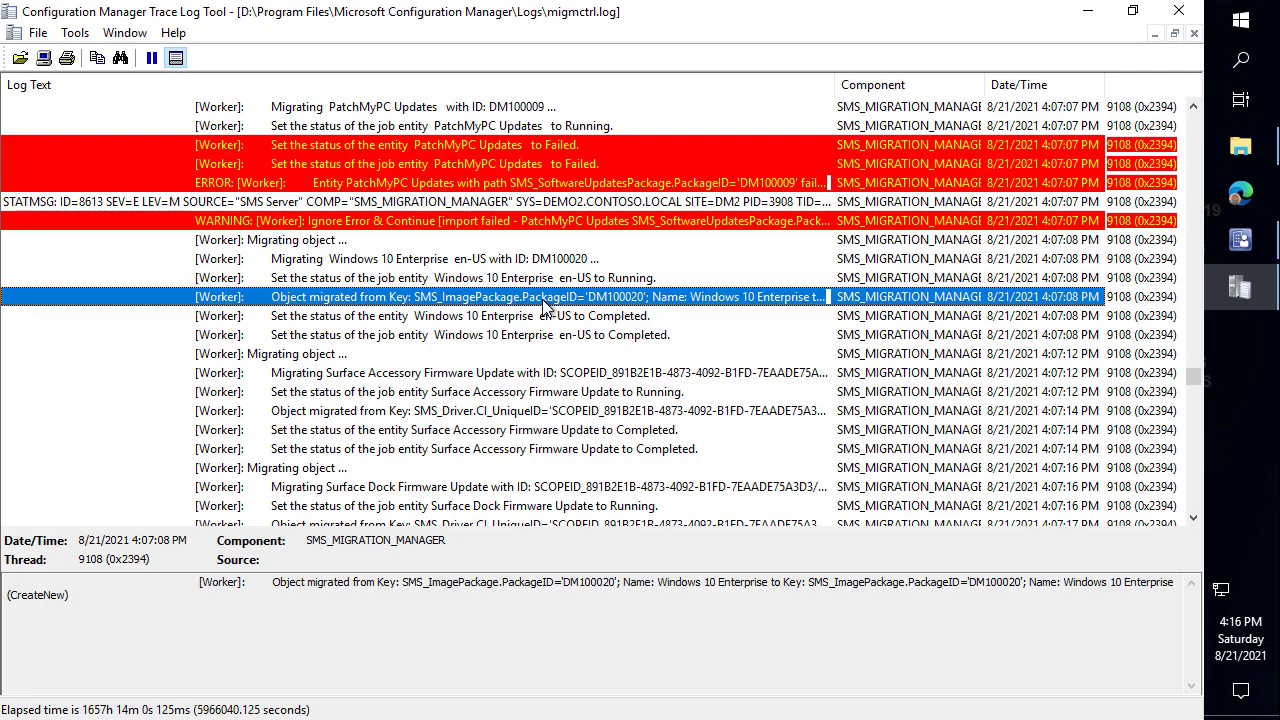
pyautogui.hotkey('ctrl', 'f')
pyautogui.press('End')
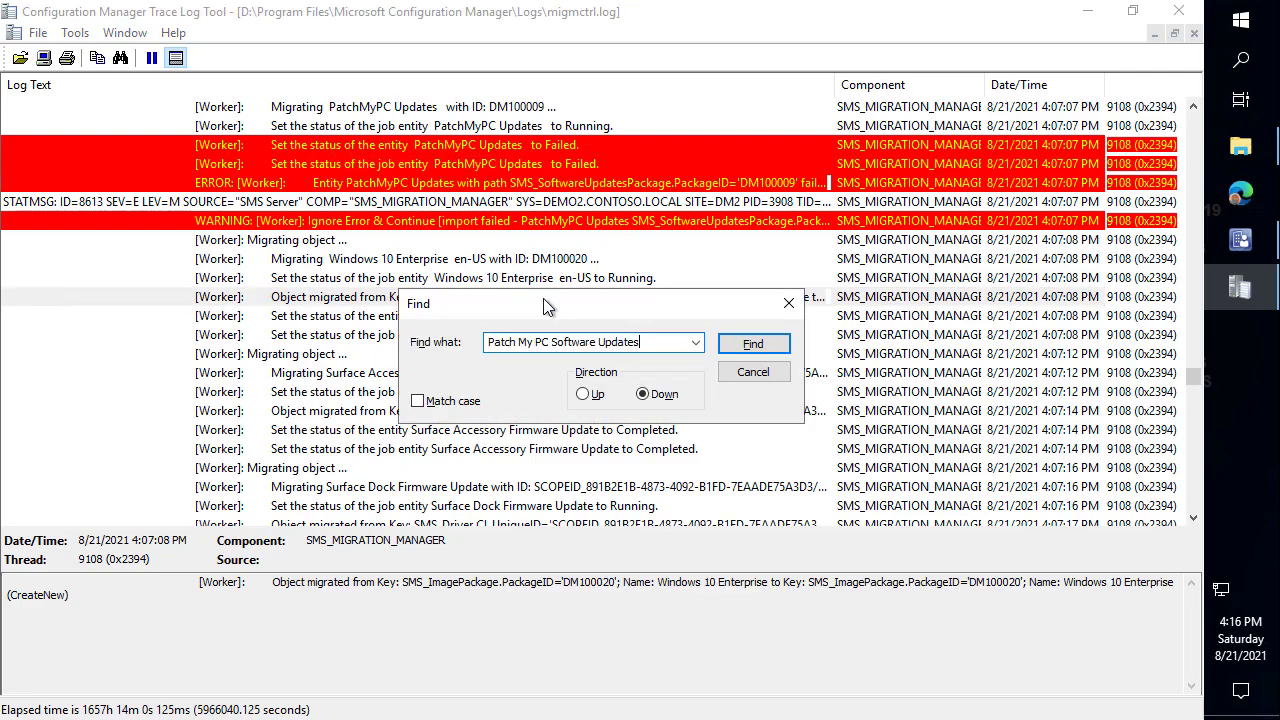
pyautogui.click(752, 344)
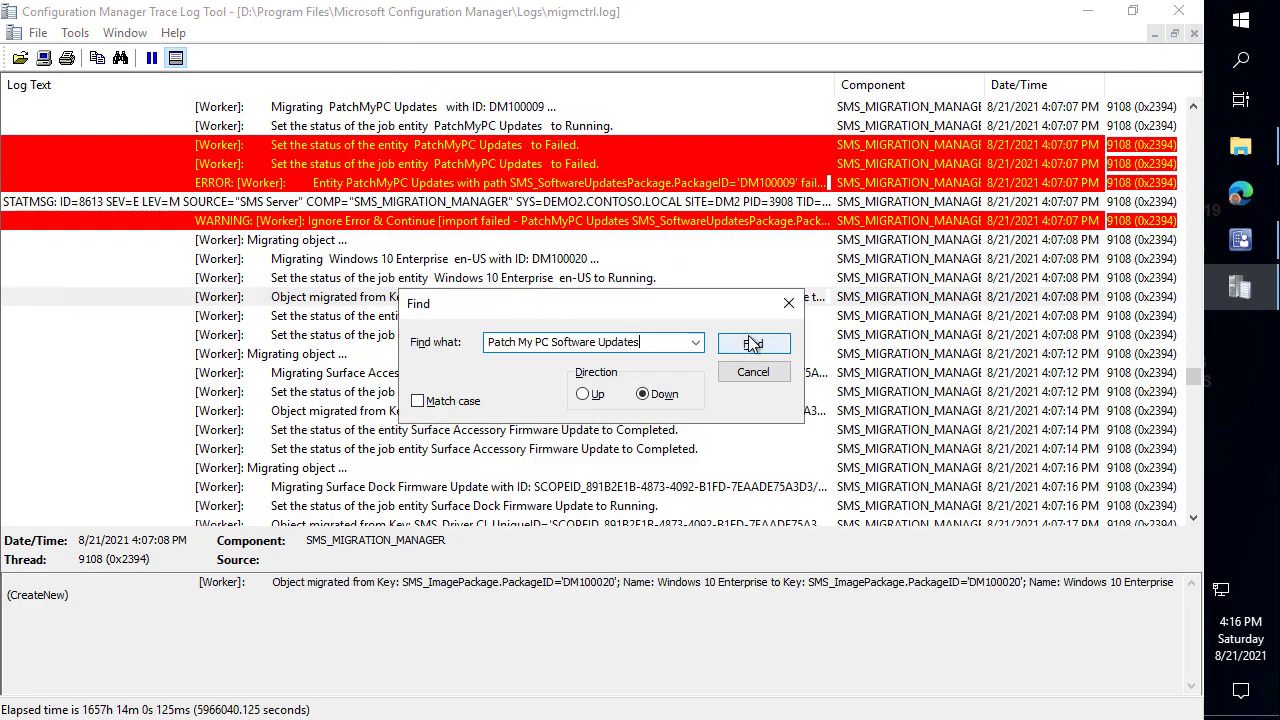
pyautogui.click(752, 344)
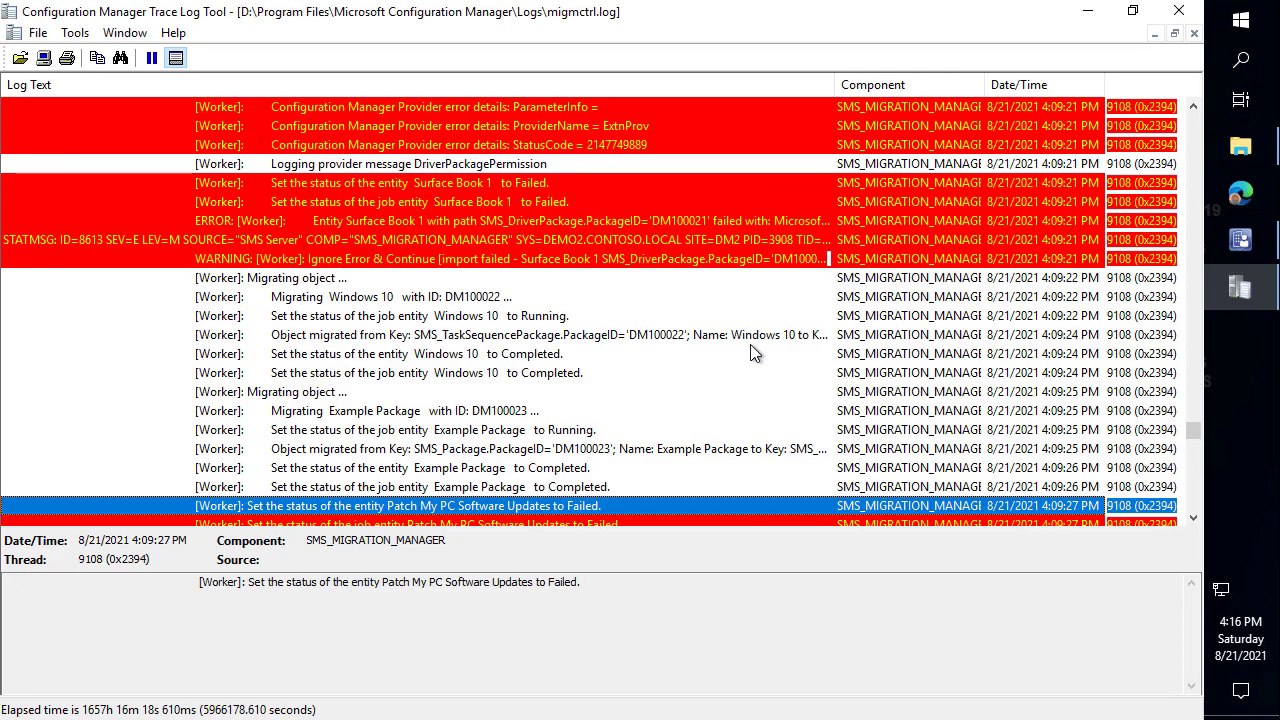
# Read the missing-updates error and select update ID 2f9cbde6-f926-48bd-b369-cbe79648e7c0.
pyautogui.scroll(-4, 624, 350)
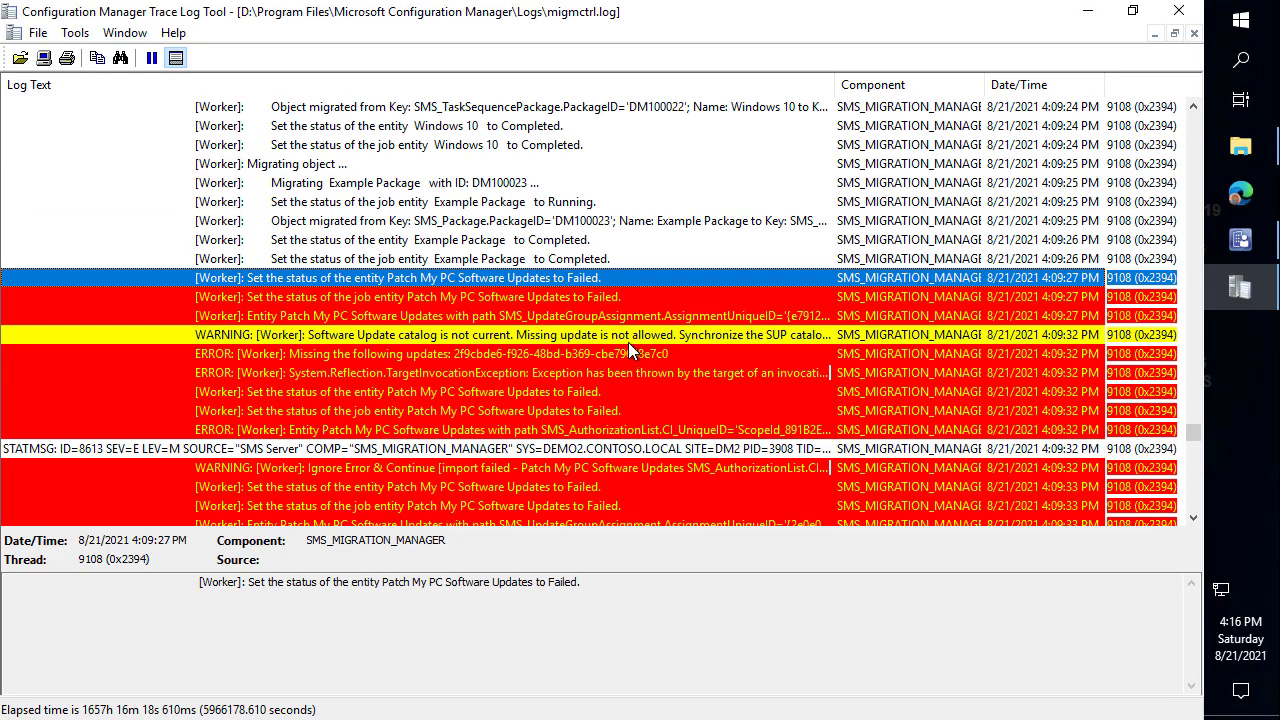
pyautogui.click(426, 297)
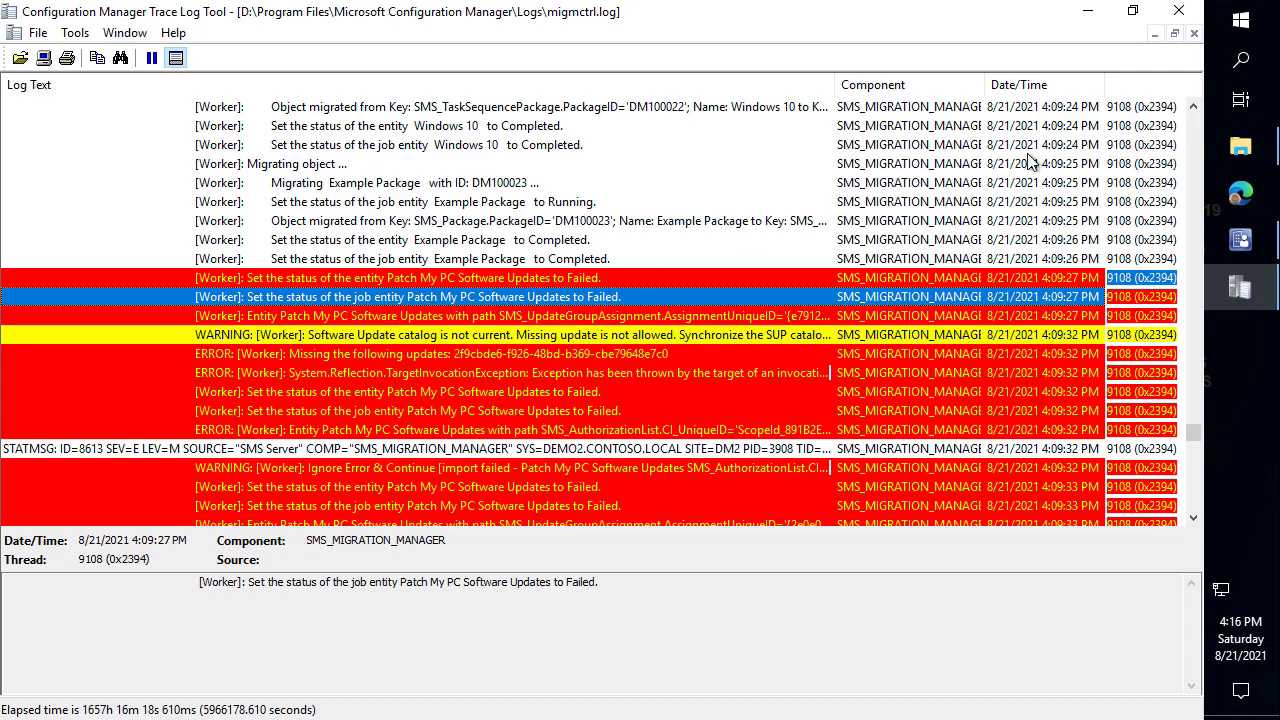
pyautogui.click(622, 339)
pyautogui.click(584, 356)
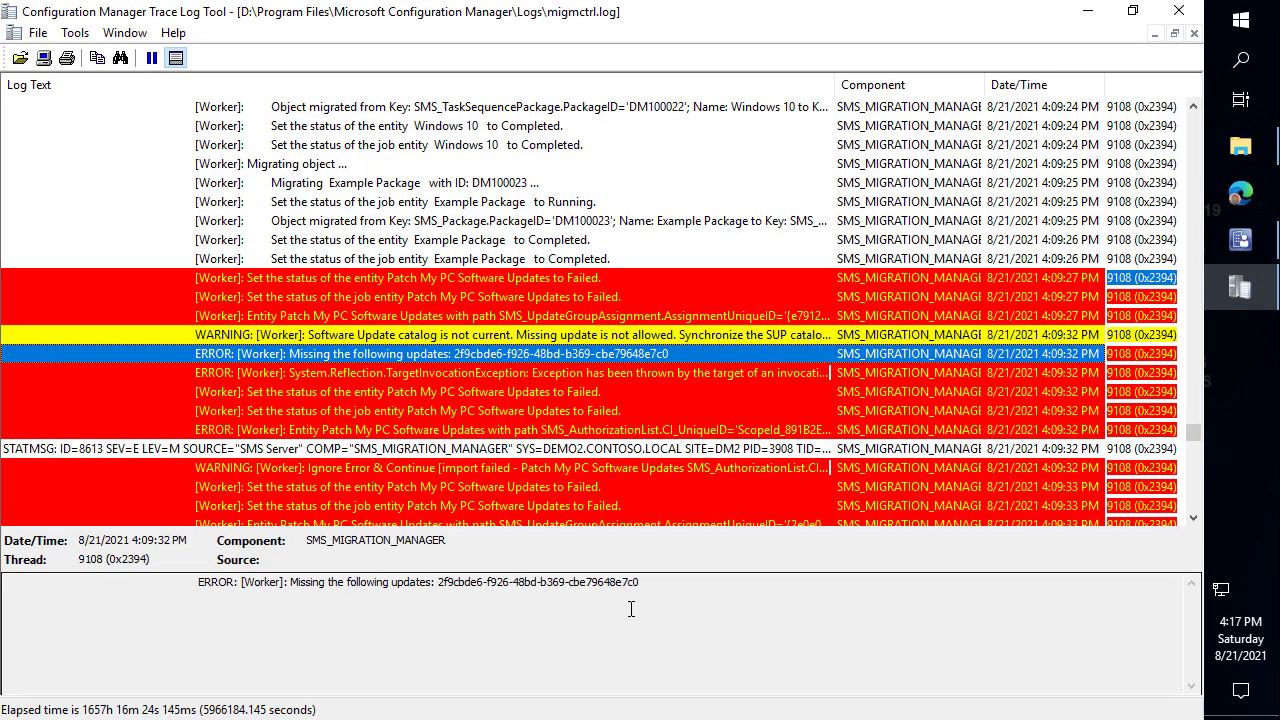
pyautogui.moveTo(640, 582); pyautogui.dragTo(441, 585)
pyautogui.hotkey('ctrl', 'c')
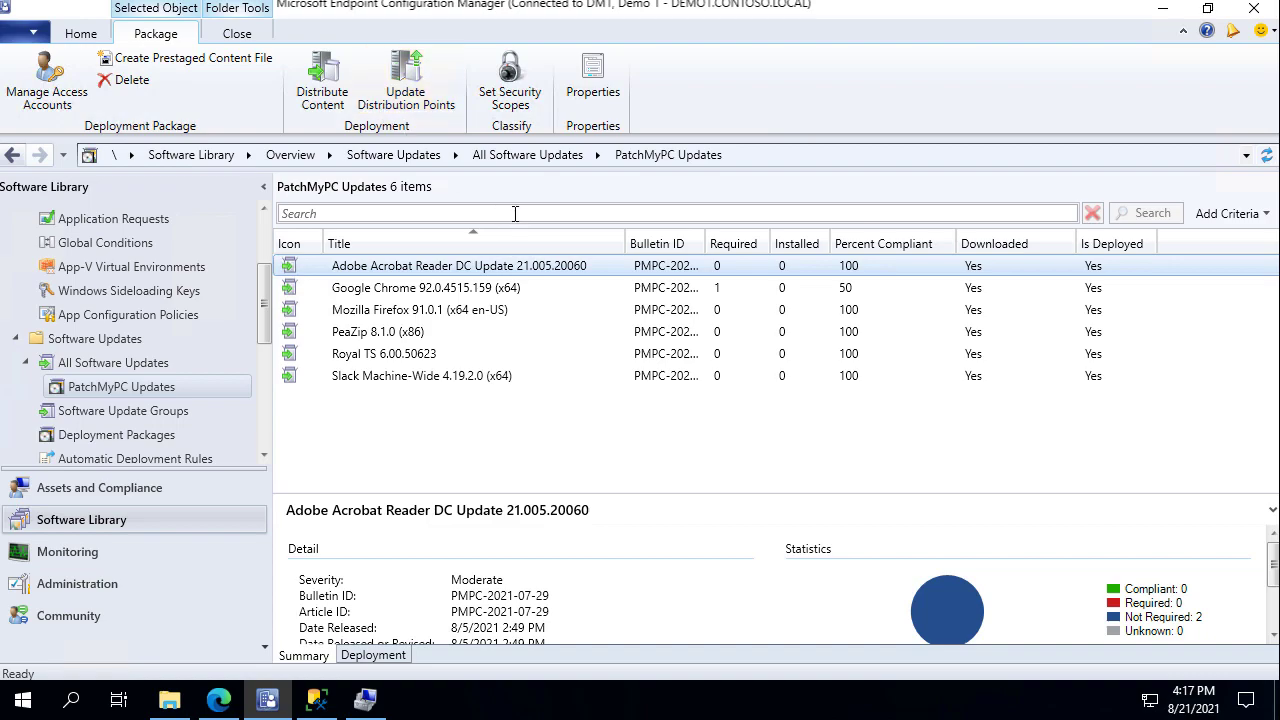
# Show DM1's All Software Updates with a widened Unique Update ID column.
pyautogui.click(124, 366)
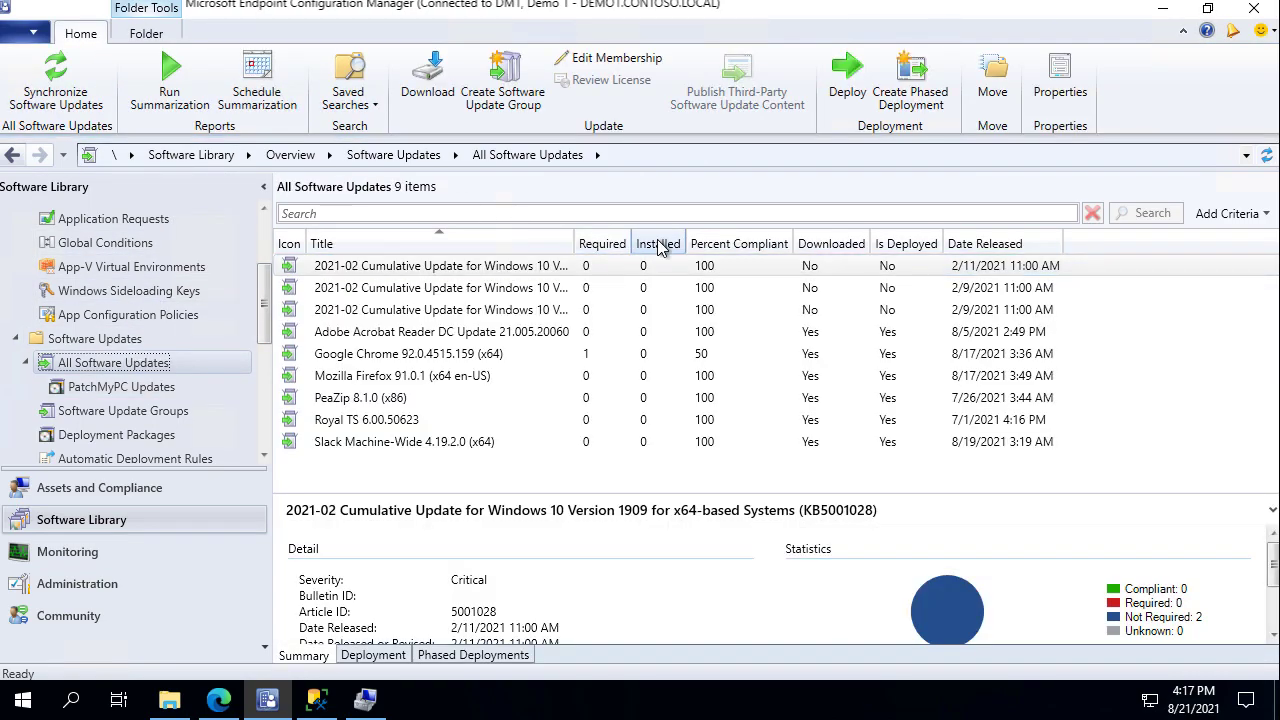
pyautogui.rightClick(660, 247)
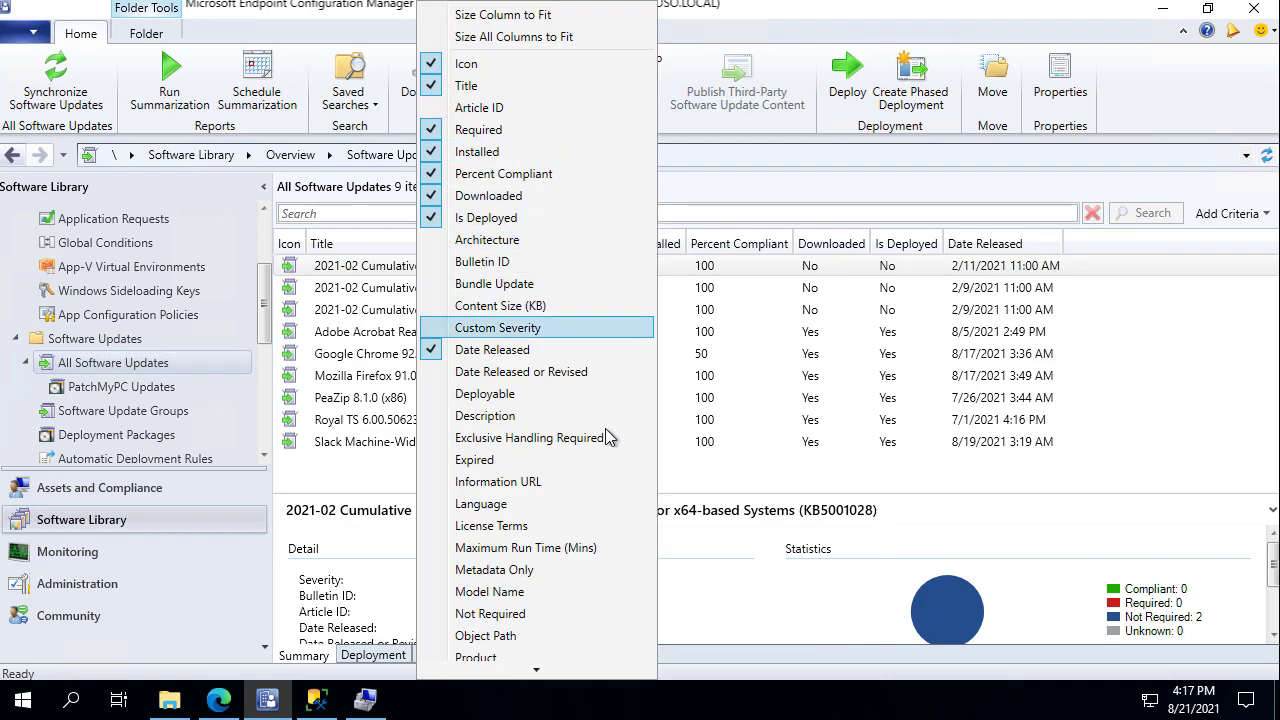
pyautogui.scroll(-4, 545, 490)
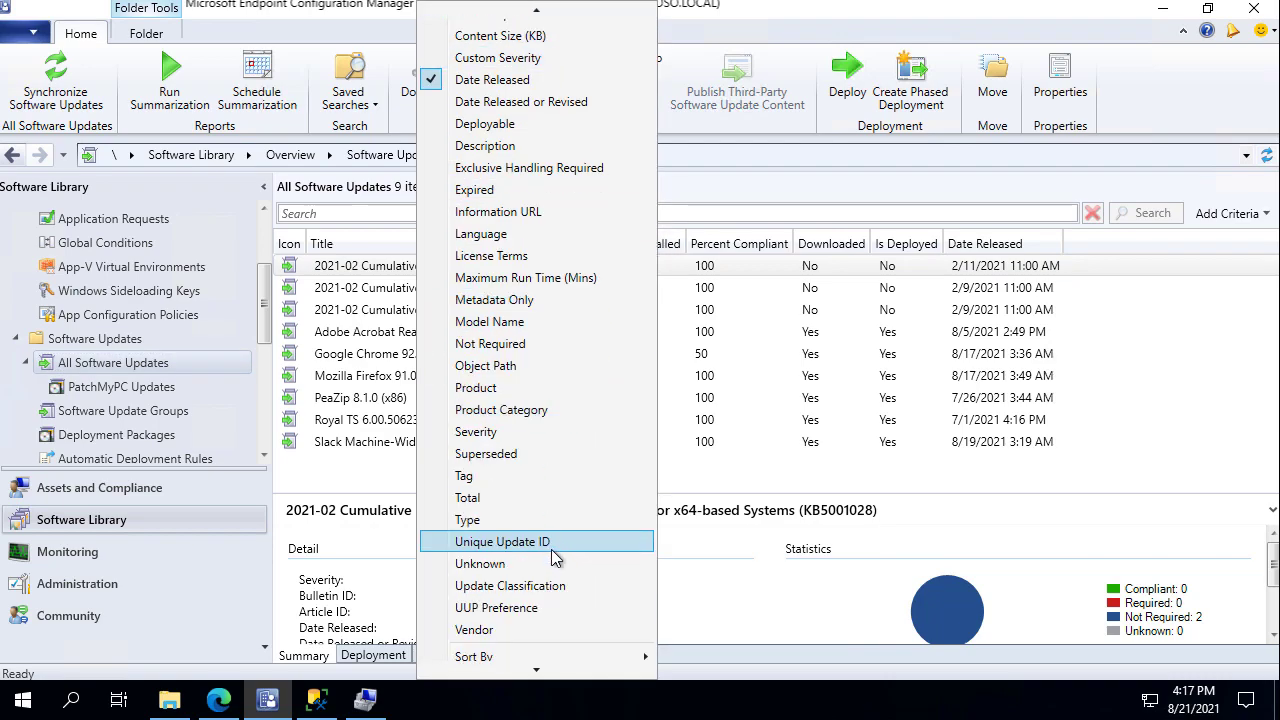
pyautogui.click(552, 545)
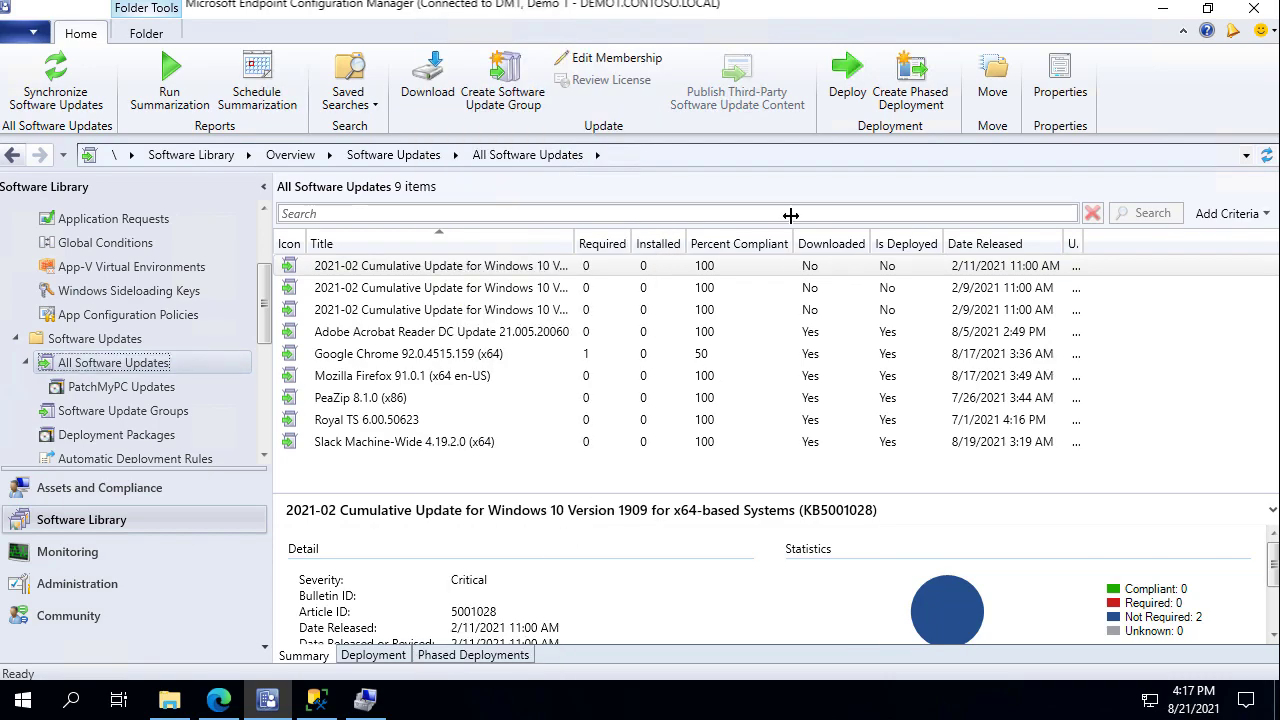
pyautogui.doubleClick(1085, 242)
# Search by the missing ID to find Slack Machine-Wide 4.19.2.0 (x64), then clear the search.
pyautogui.click(940, 211)
pyautogui.hotkey('ctrl', 'v')
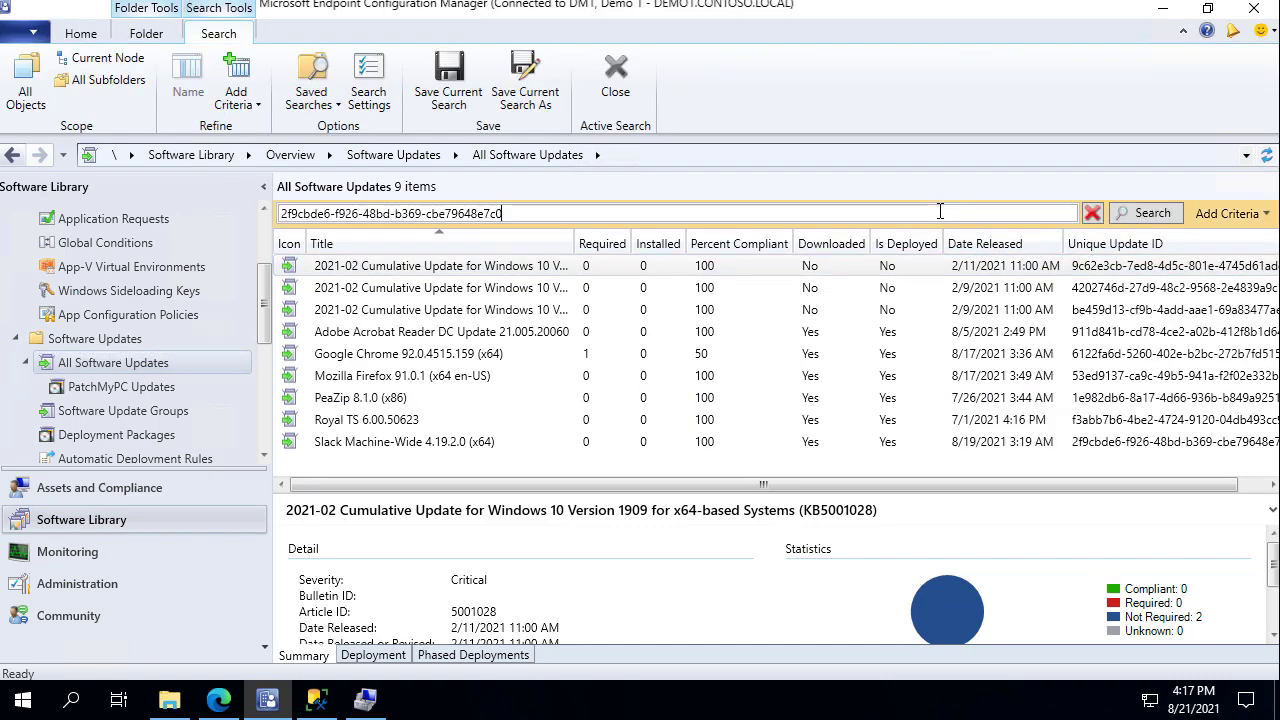
pyautogui.press('Return')
pyautogui.moveTo(580, 249); pyautogui.dragTo(526, 246)
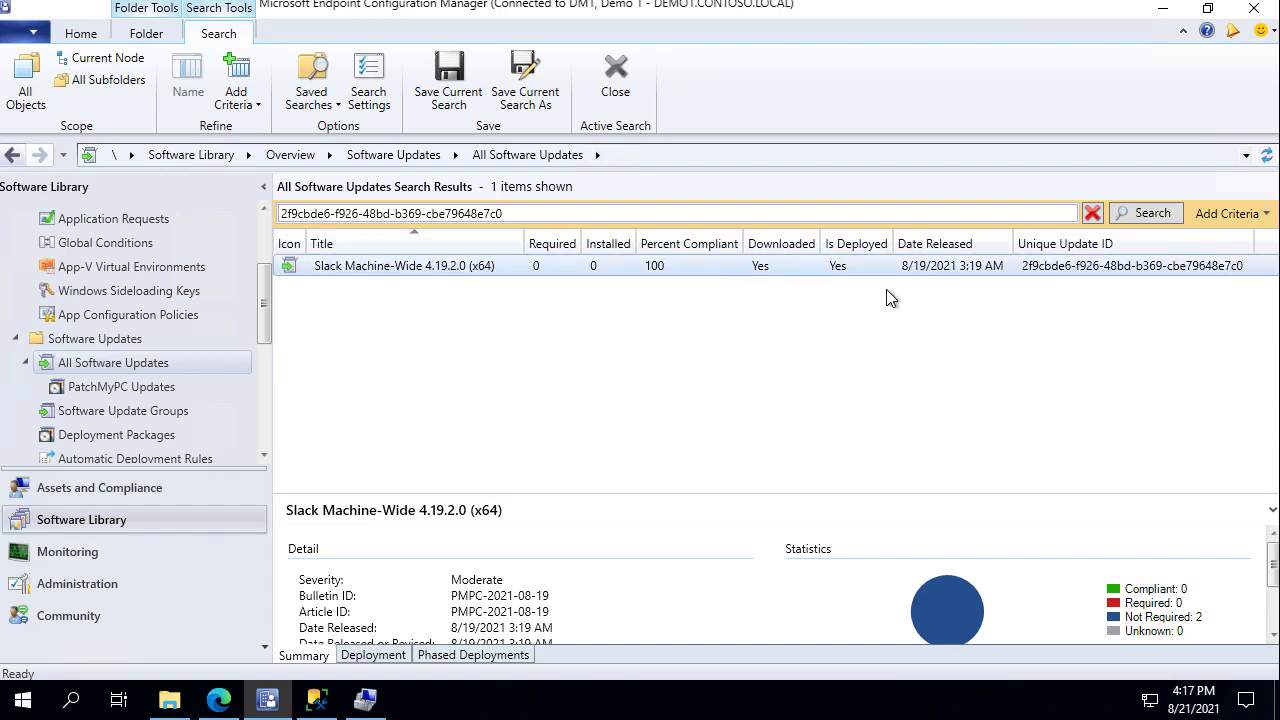
pyautogui.click(320, 266)
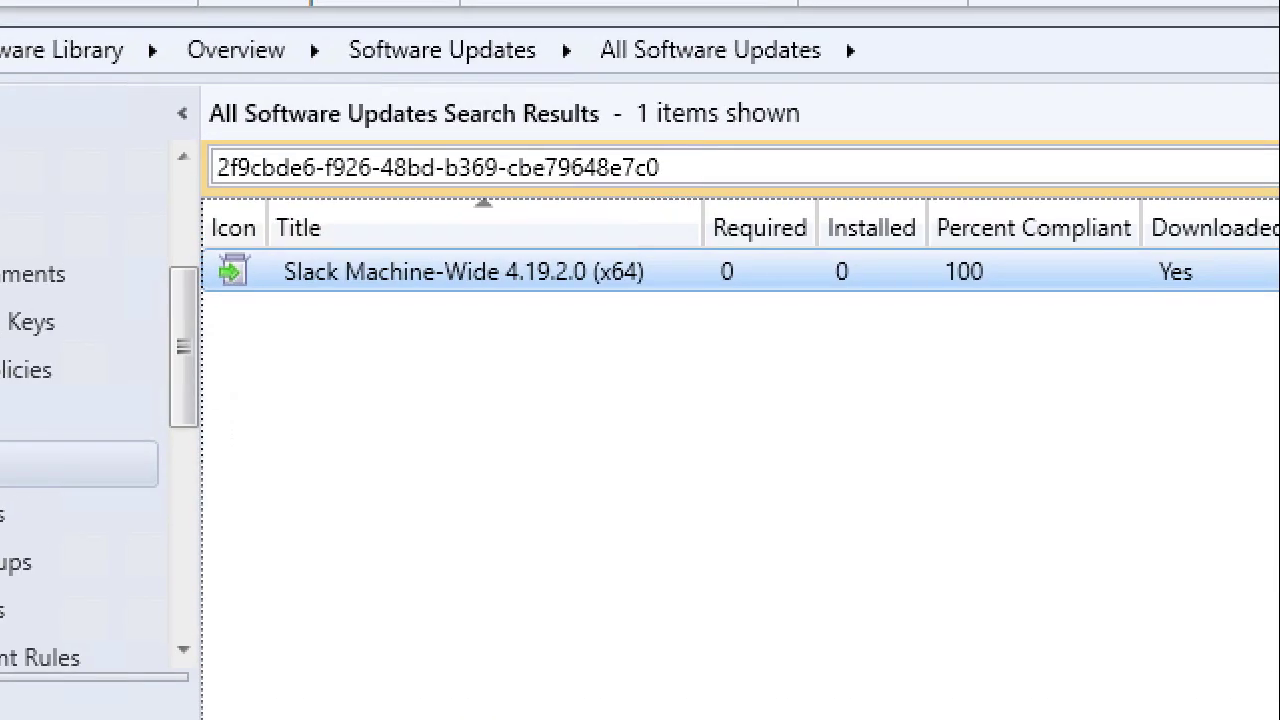
pyautogui.moveTo(196, 209); pyautogui.dragTo(706, 304)
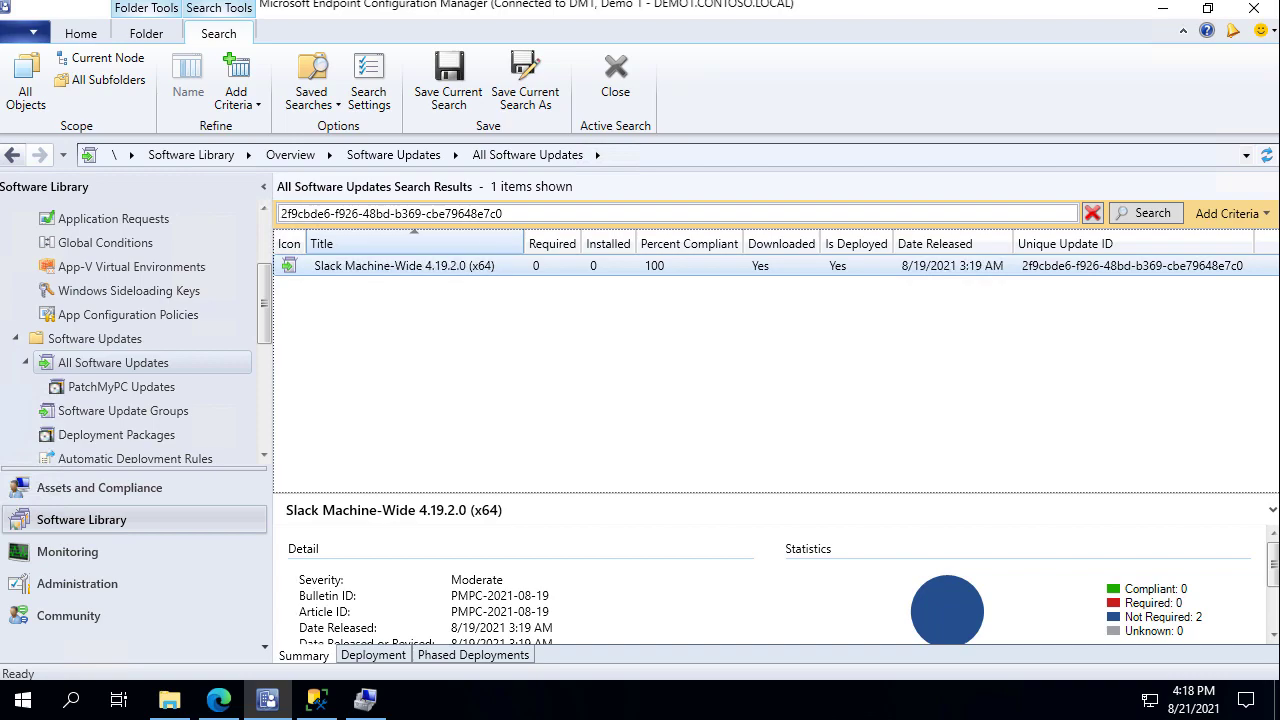
pyautogui.moveTo(343, 4)
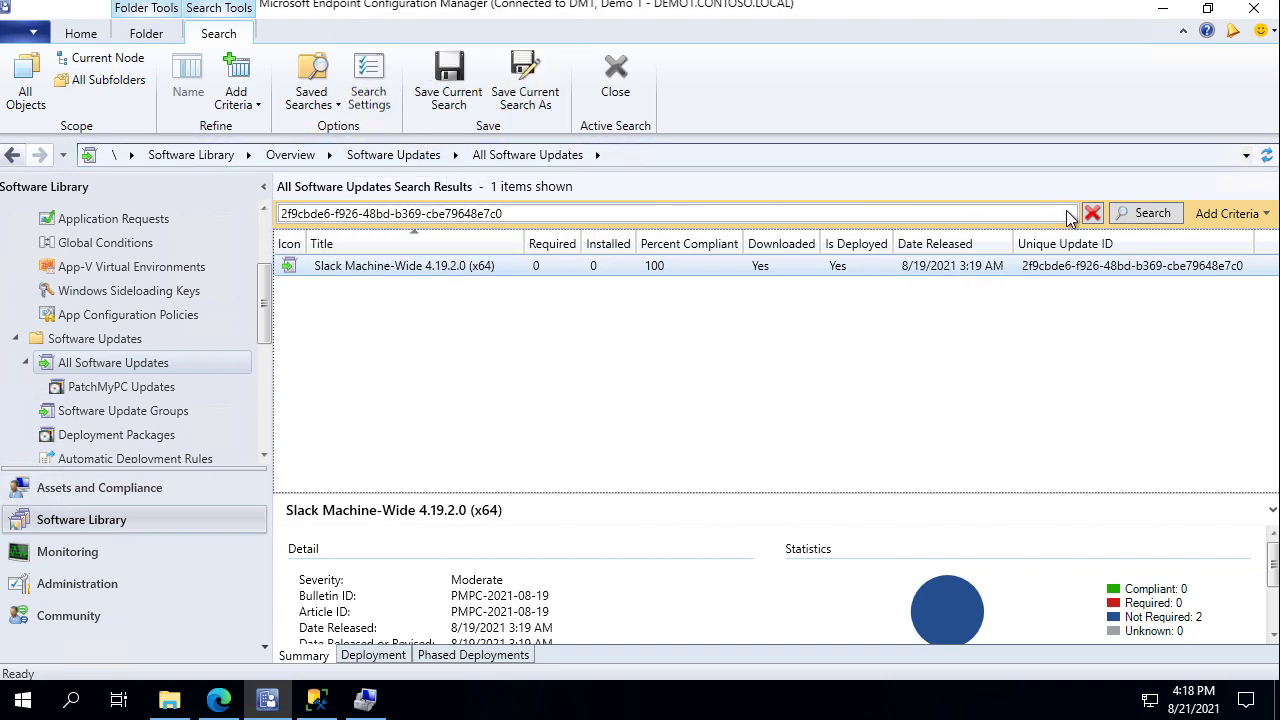
pyautogui.click(1092, 214)
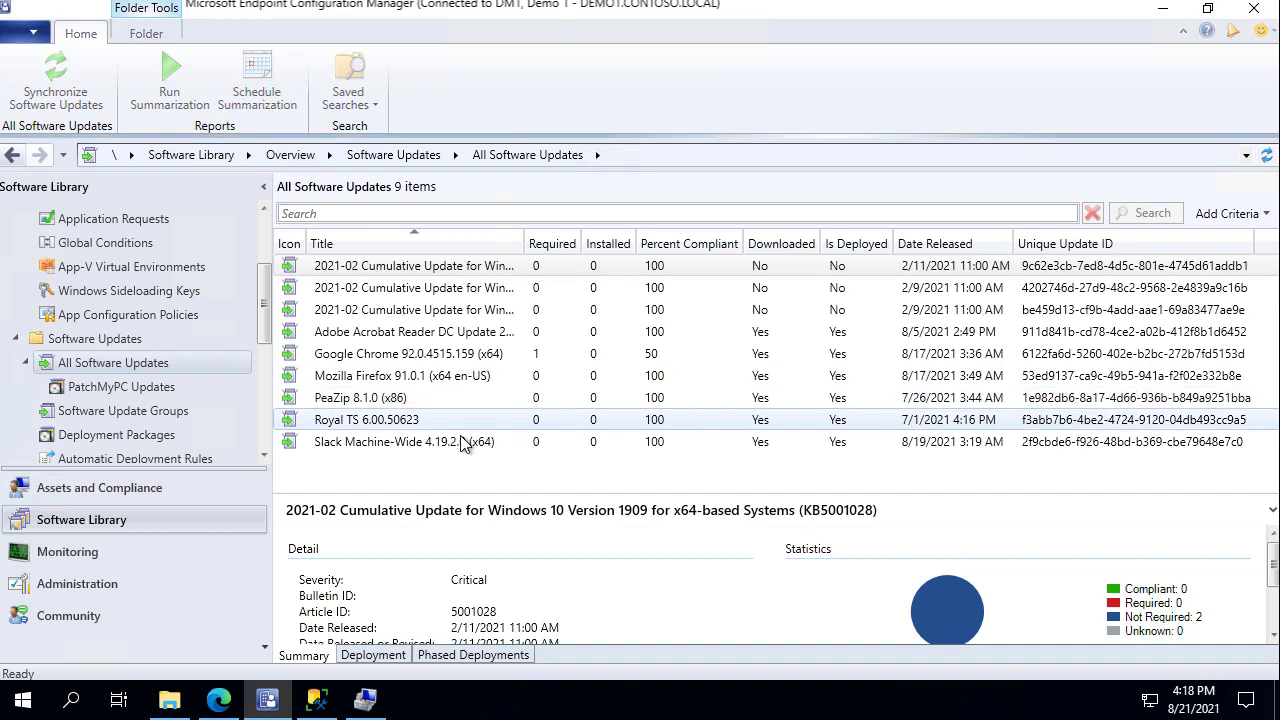
# On DM2, compare All Software Updates: eight items, including Chrome and Acrobat Reader DC, but no Slack.
pyautogui.click(462, 442)
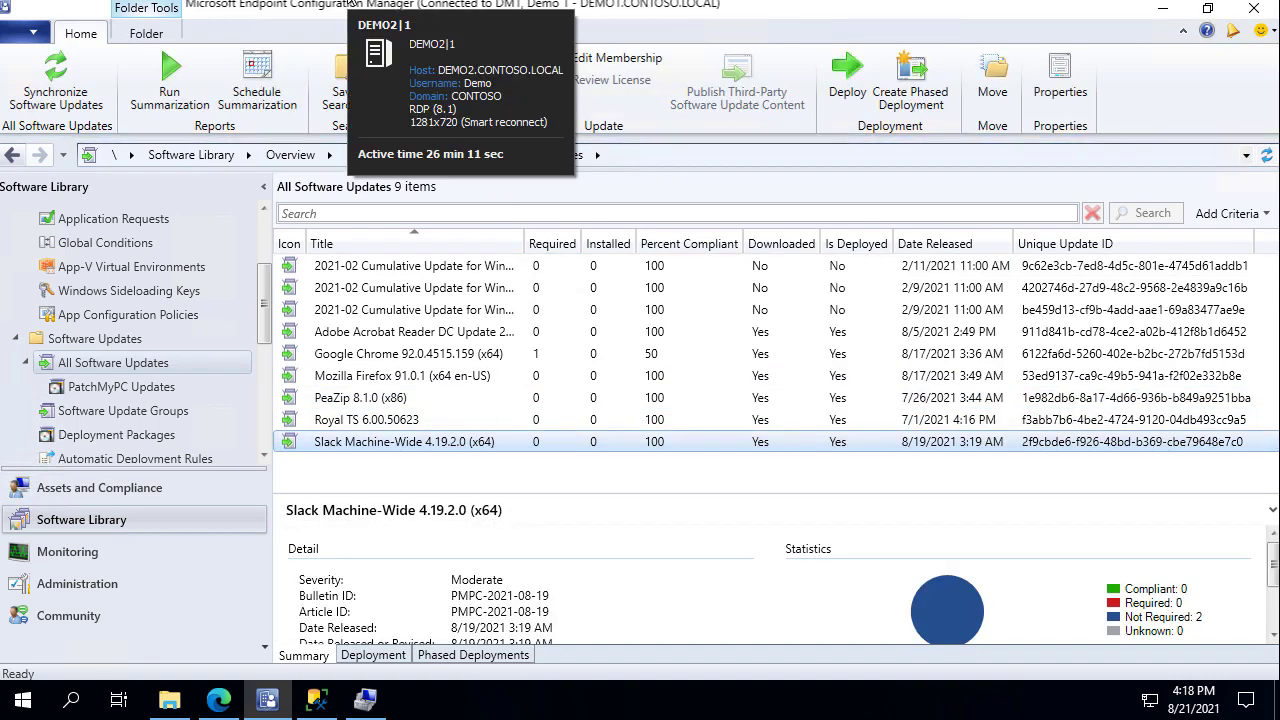
pyautogui.click(350, 2)
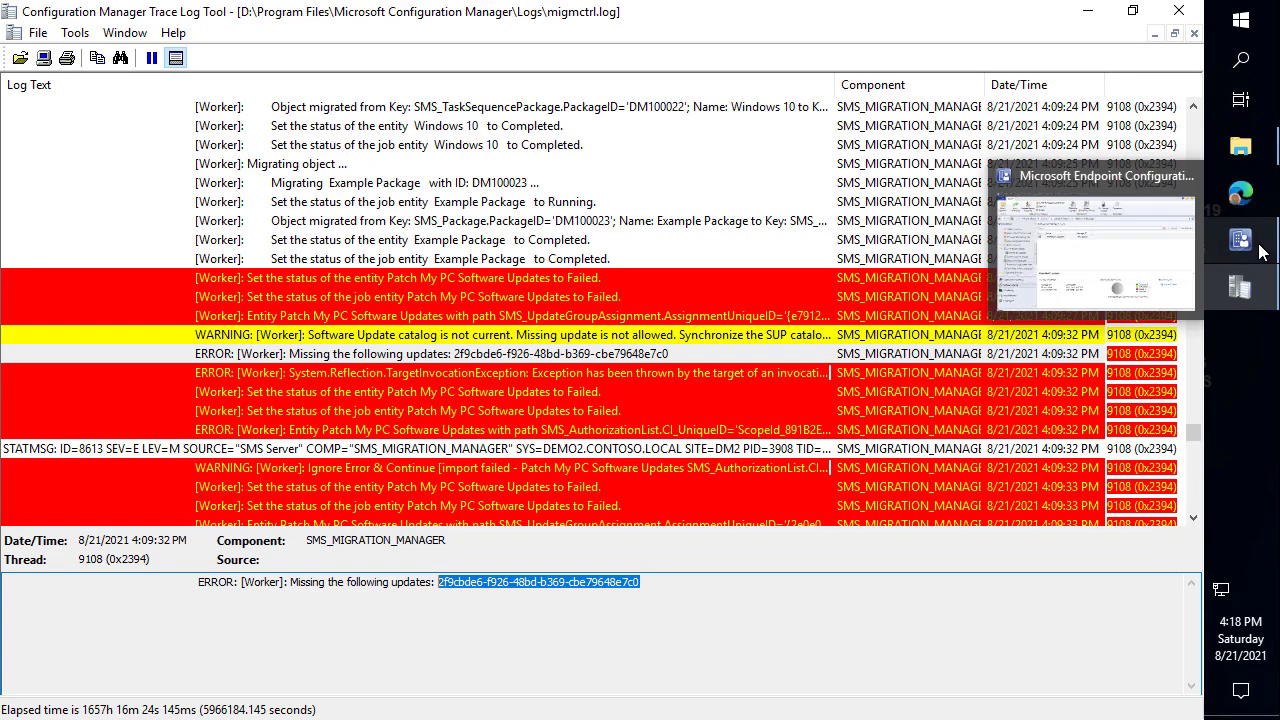
pyautogui.click(1242, 245)
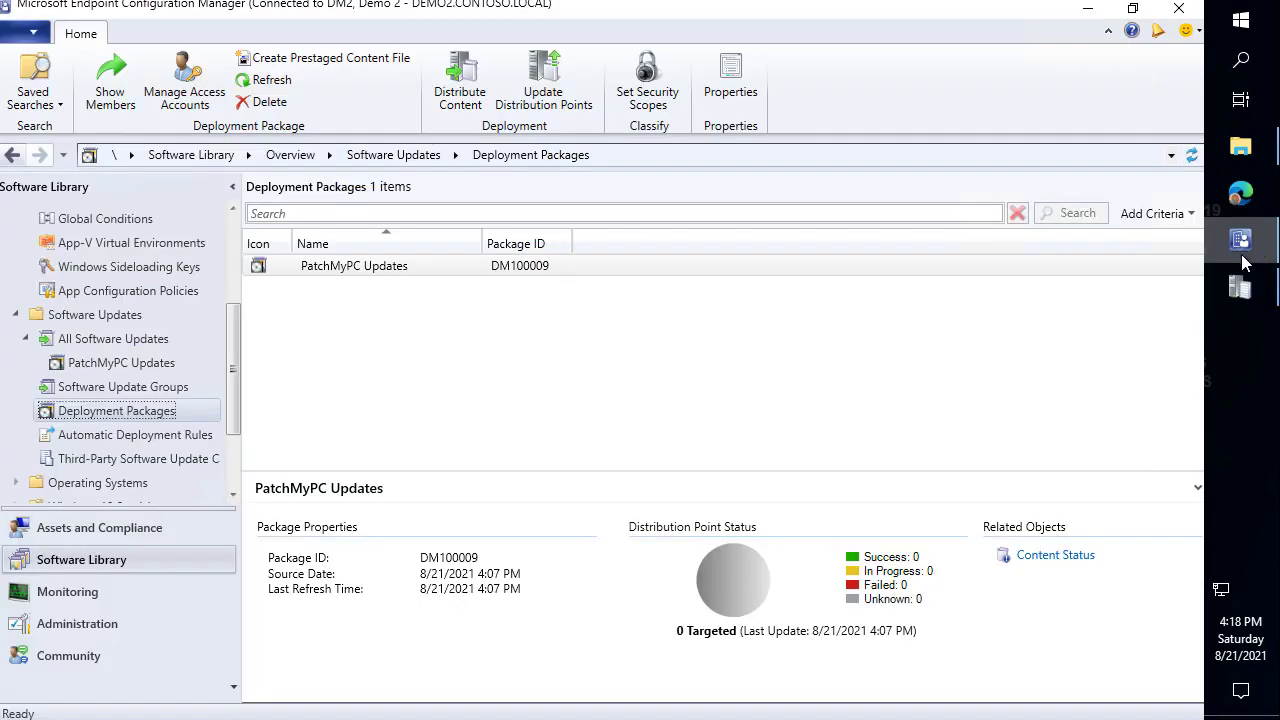
pyautogui.click(128, 340)
pyautogui.click(414, 347)
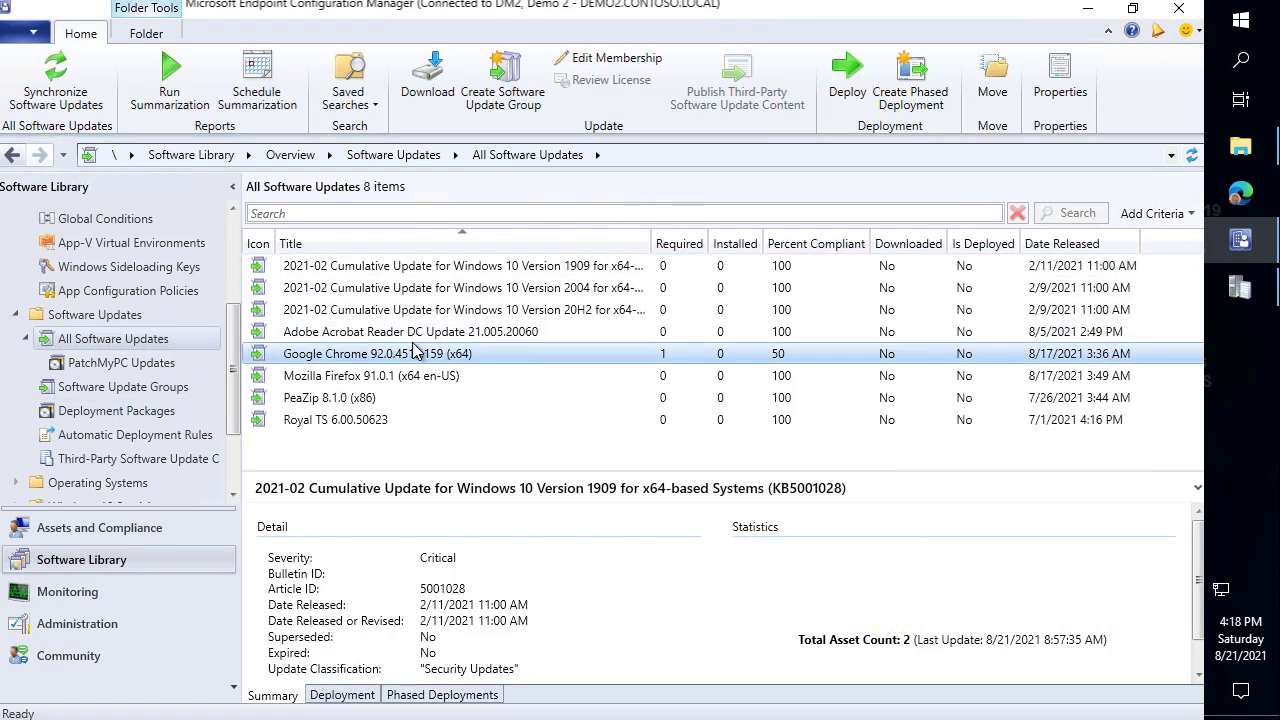
pyautogui.click(412, 333)
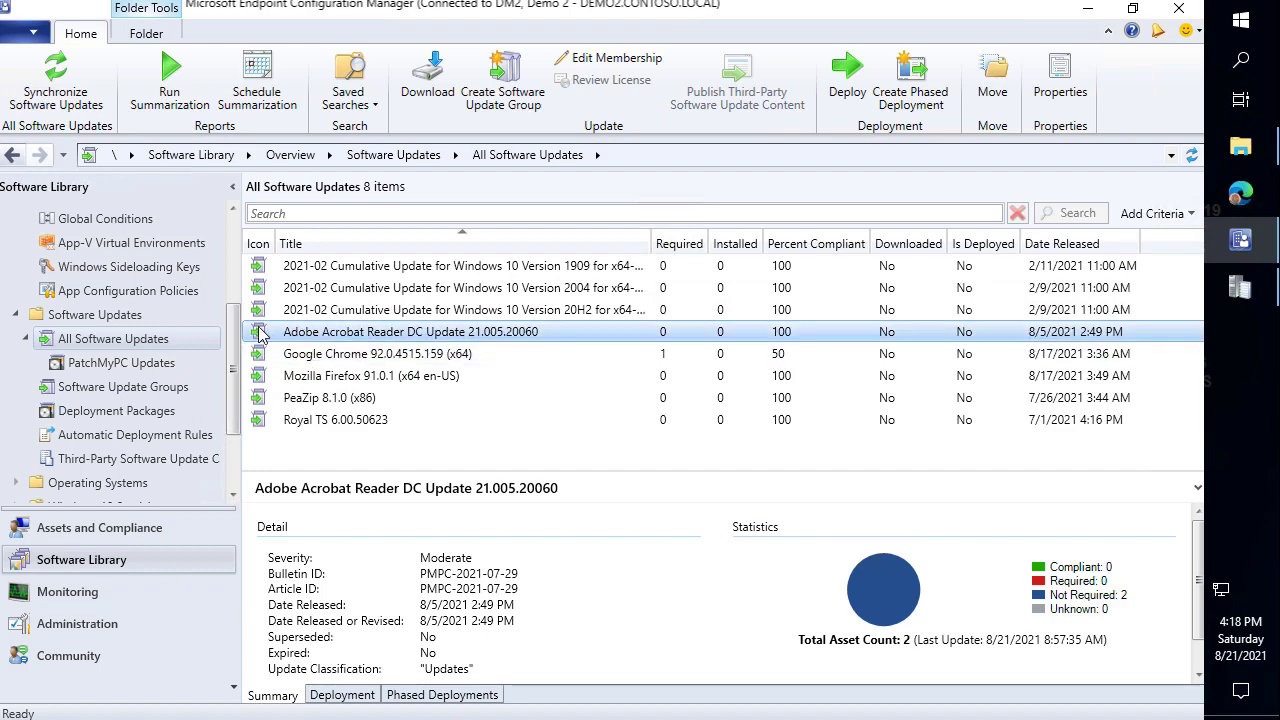
pyautogui.moveTo(235, 318)
pyautogui.mouseDown()
pyautogui.moveTo(578, 412)
pyautogui.moveTo(599, 450)
pyautogui.mouseUp()
pyautogui.press('Escape')
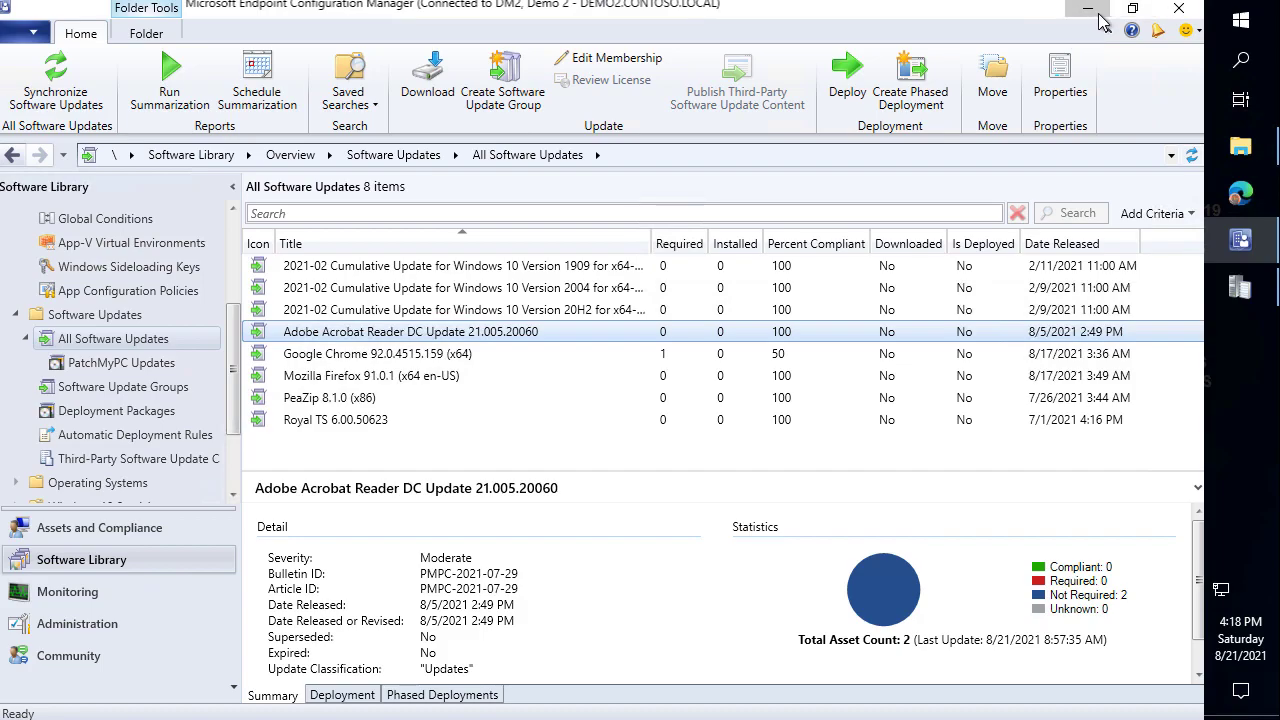
pyautogui.click(1088, 10)
# In Patch My PC Publishing Service, enable Slack (x64) on the Updates list and apply.
pyautogui.click(1098, 20)
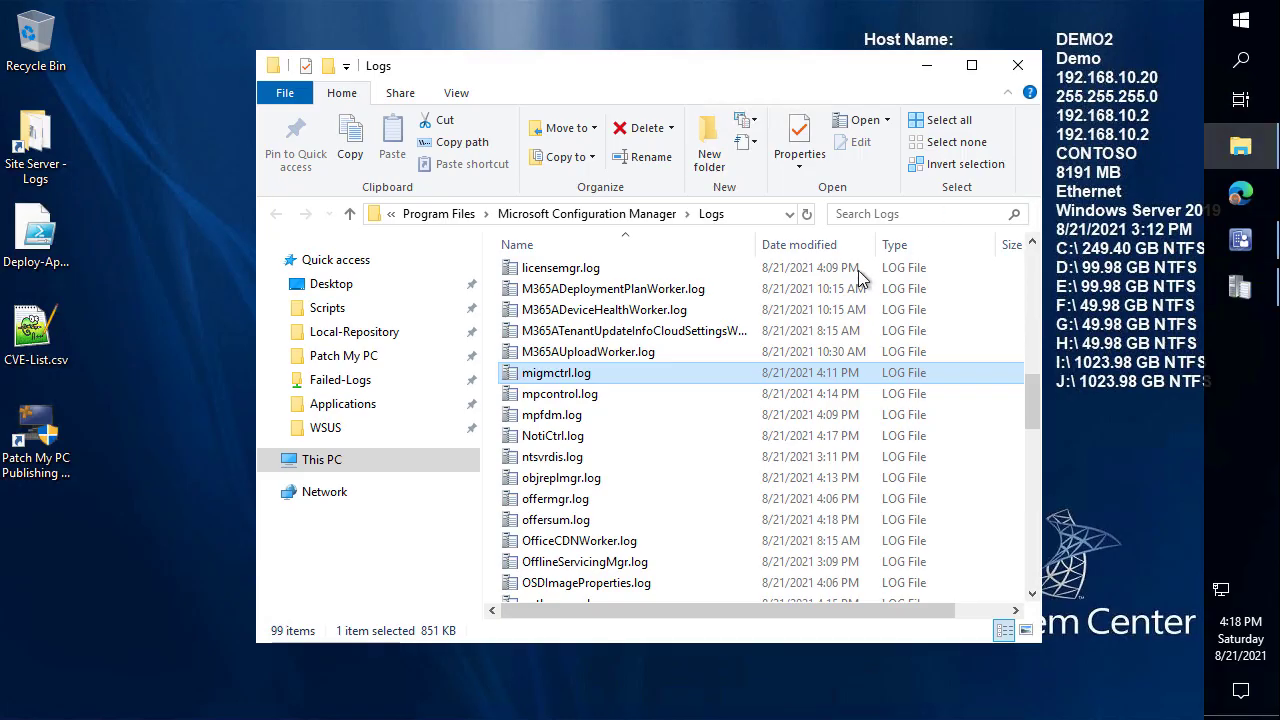
pyautogui.doubleClick(46, 430)
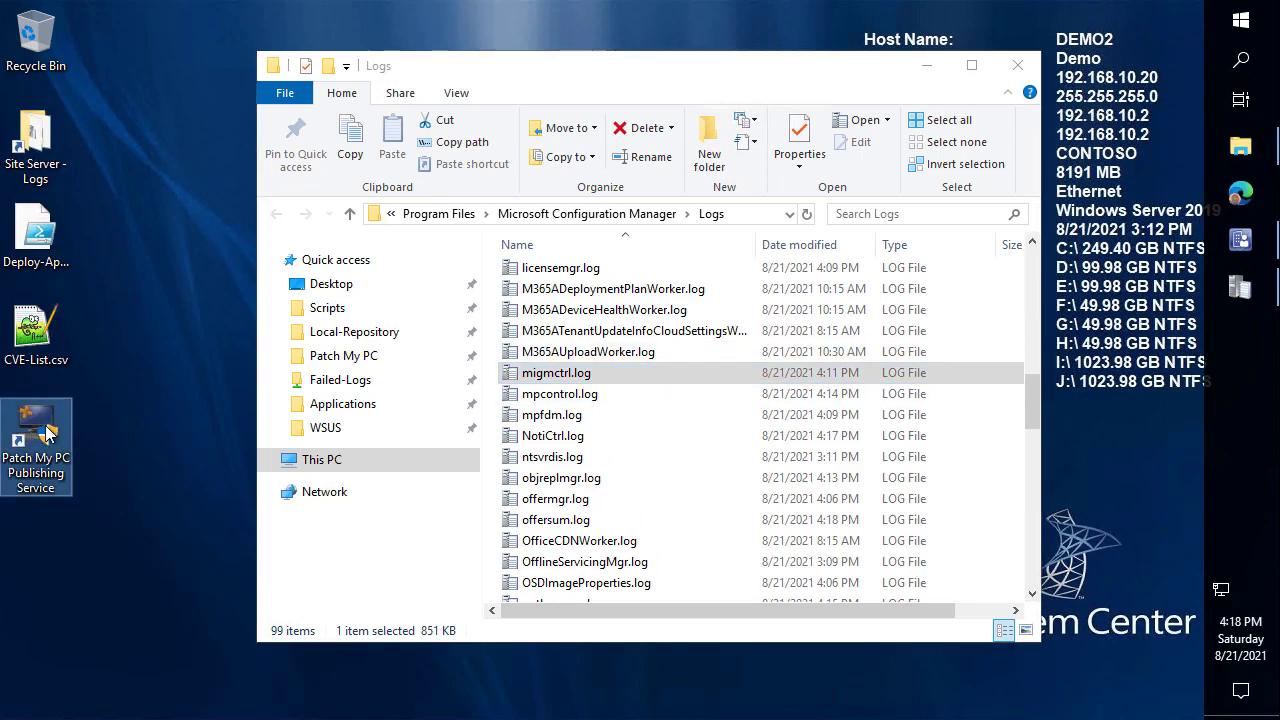
pyautogui.click(553, 493)
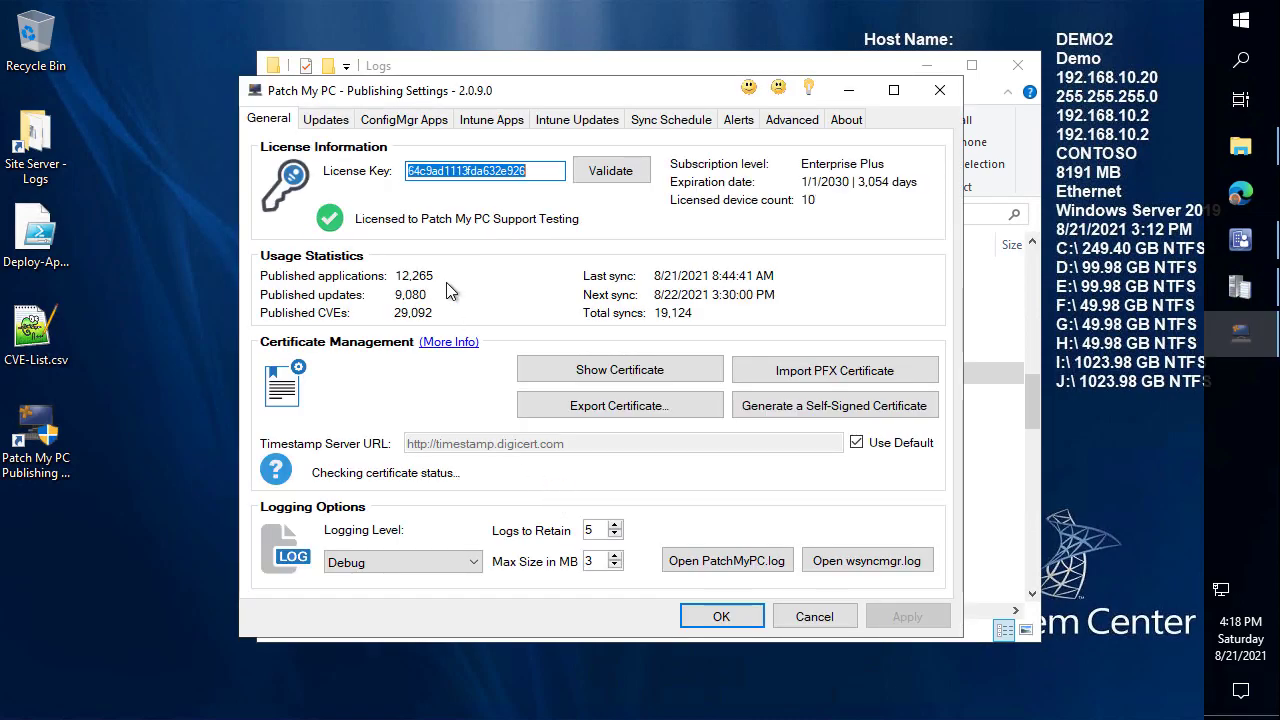
pyautogui.click(346, 124)
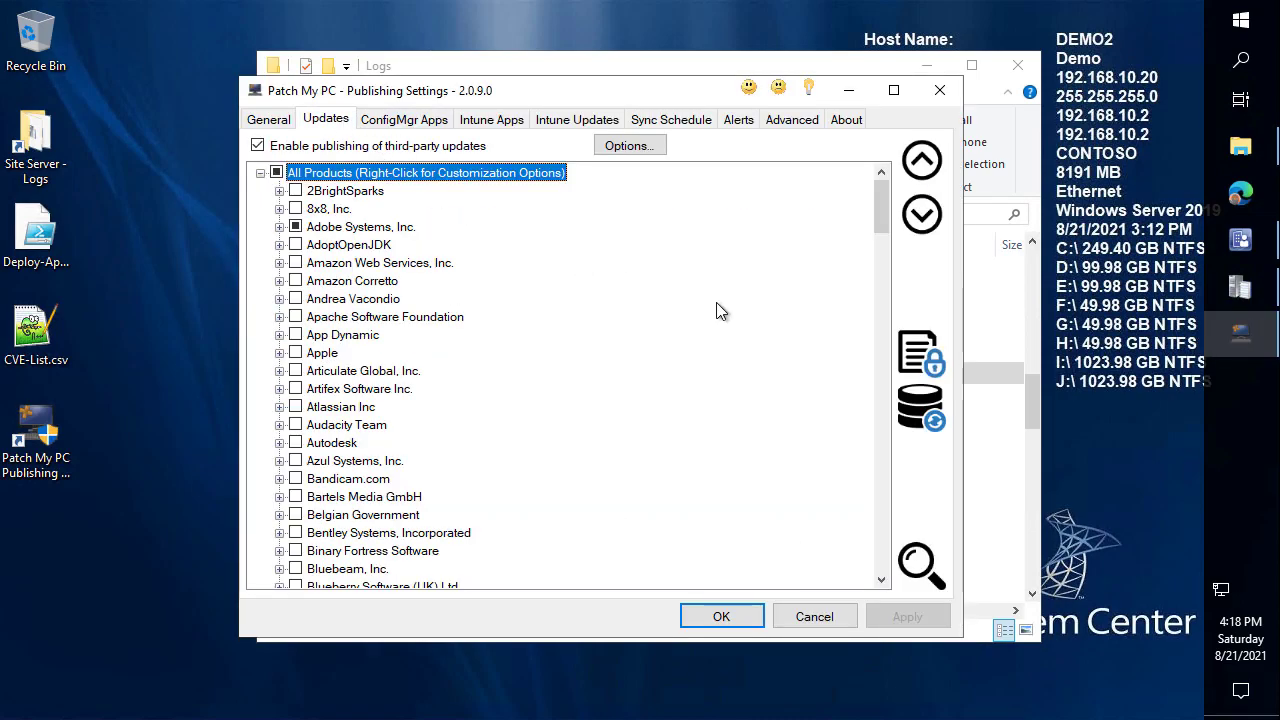
pyautogui.hotkey('ctrl', 'f')
pyautogui.write('slack')
pyautogui.press('Return')
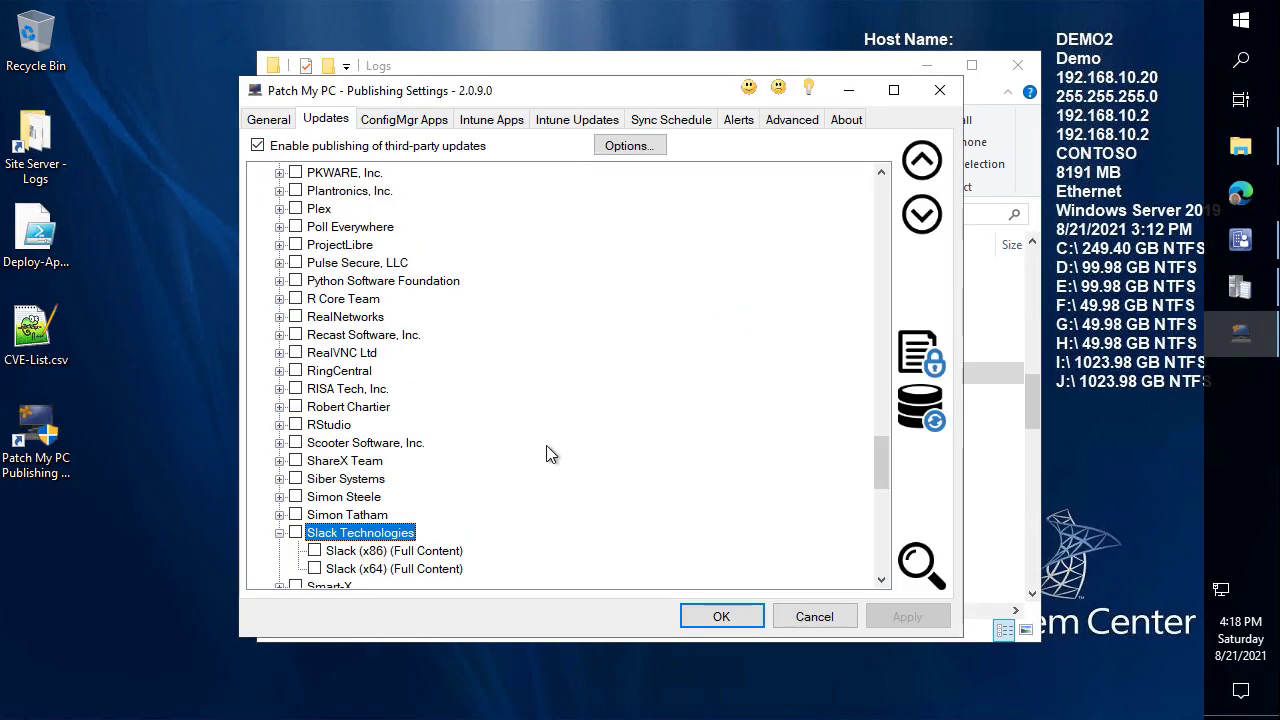
pyautogui.click(316, 569)
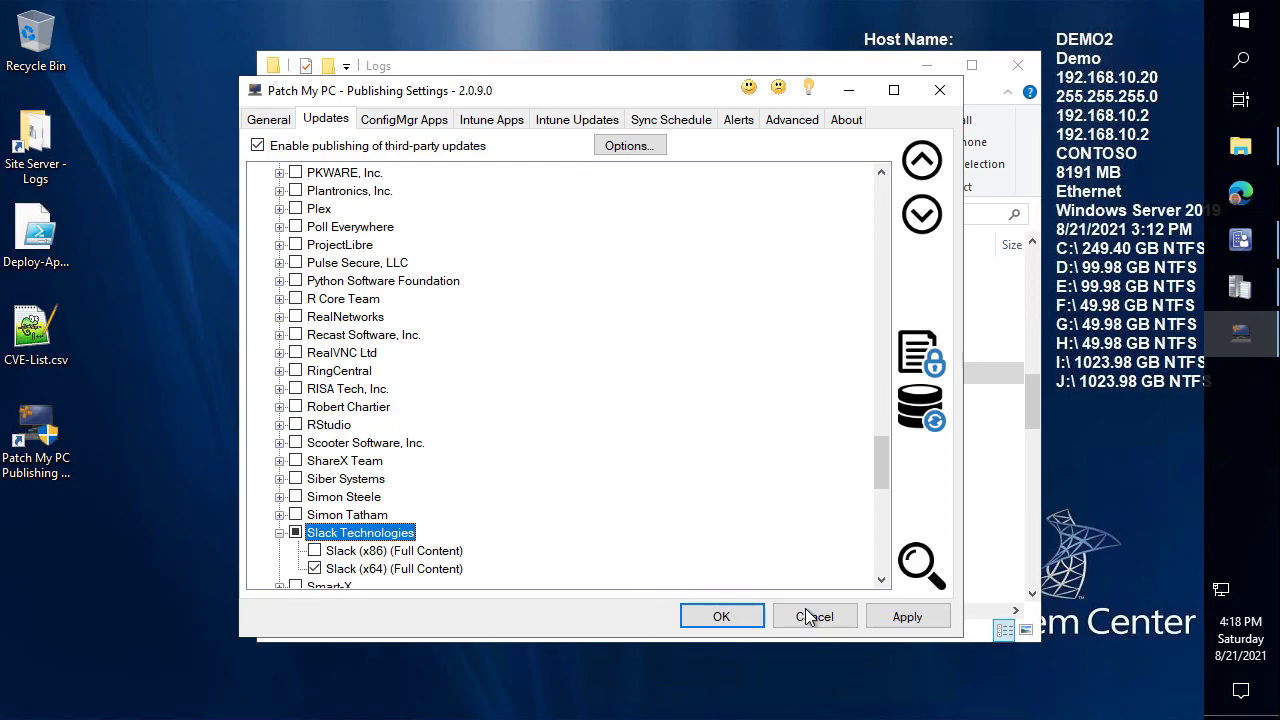
pyautogui.click(910, 615)
# Run a publishing service sync now and open PatchMyPC.log to follow it.
pyautogui.click(664, 119)
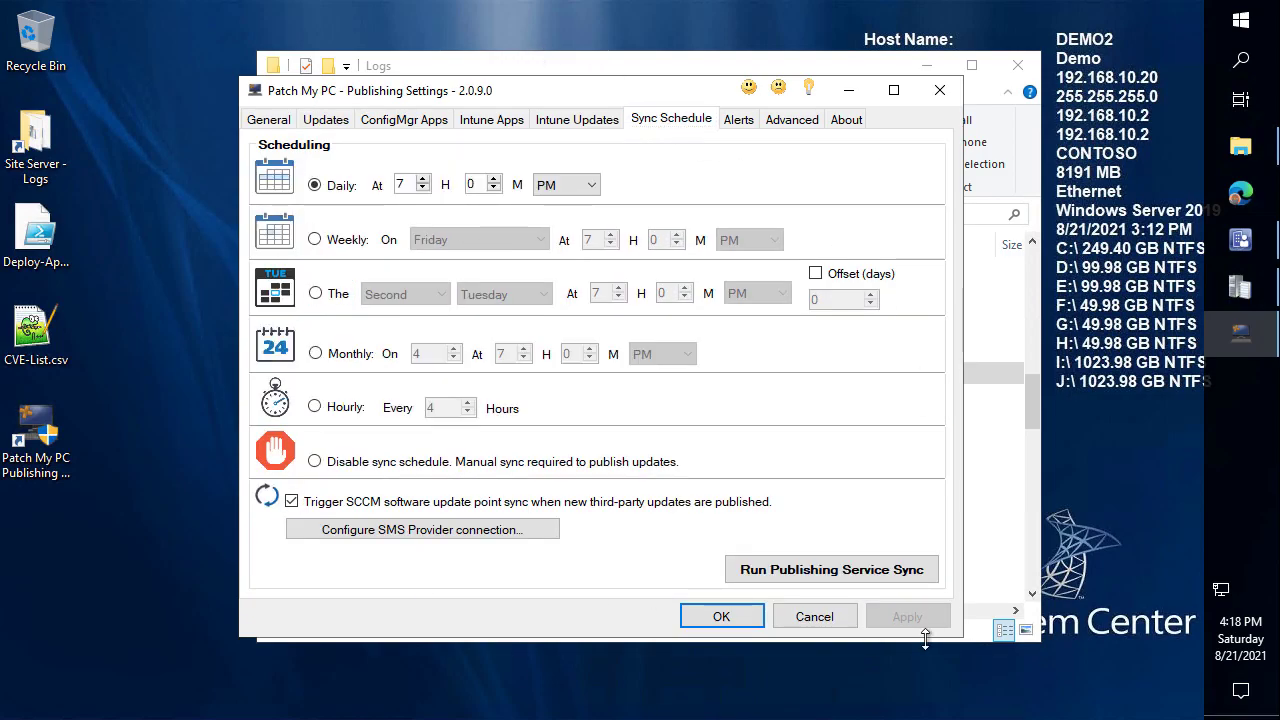
pyautogui.click(868, 574)
pyautogui.press('Return')
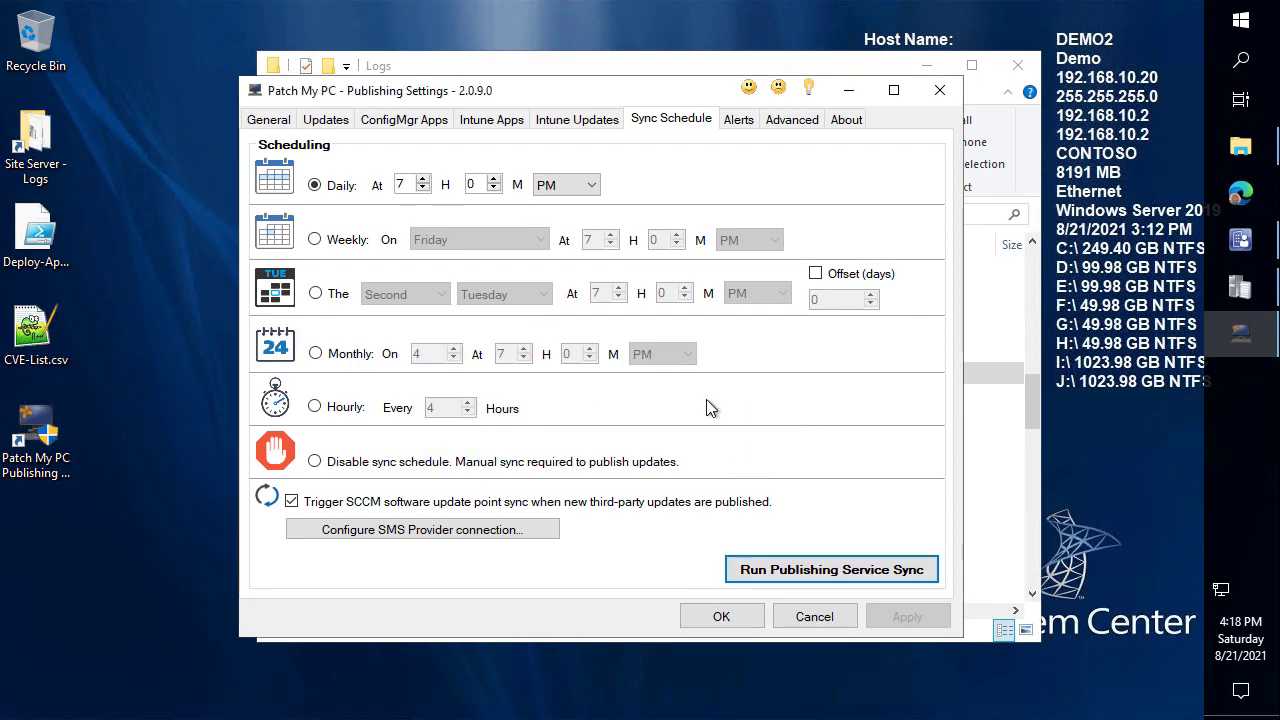
pyautogui.click(268, 119)
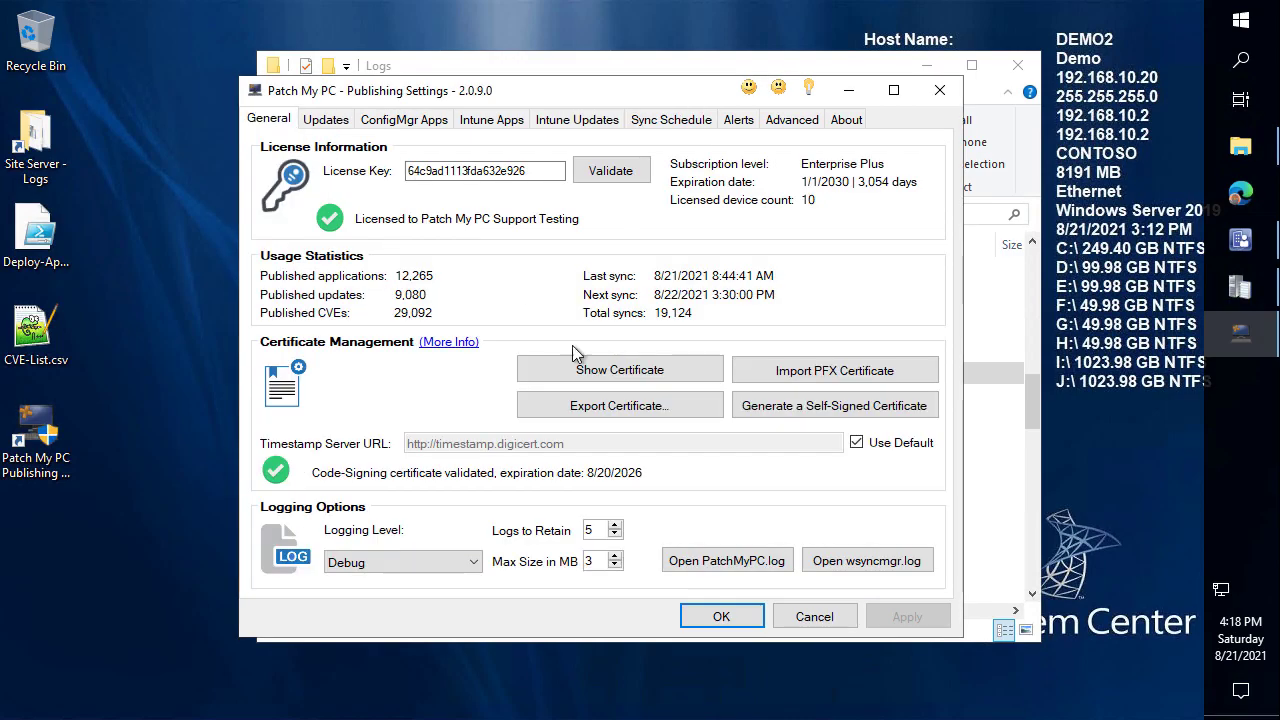
pyautogui.click(755, 563)
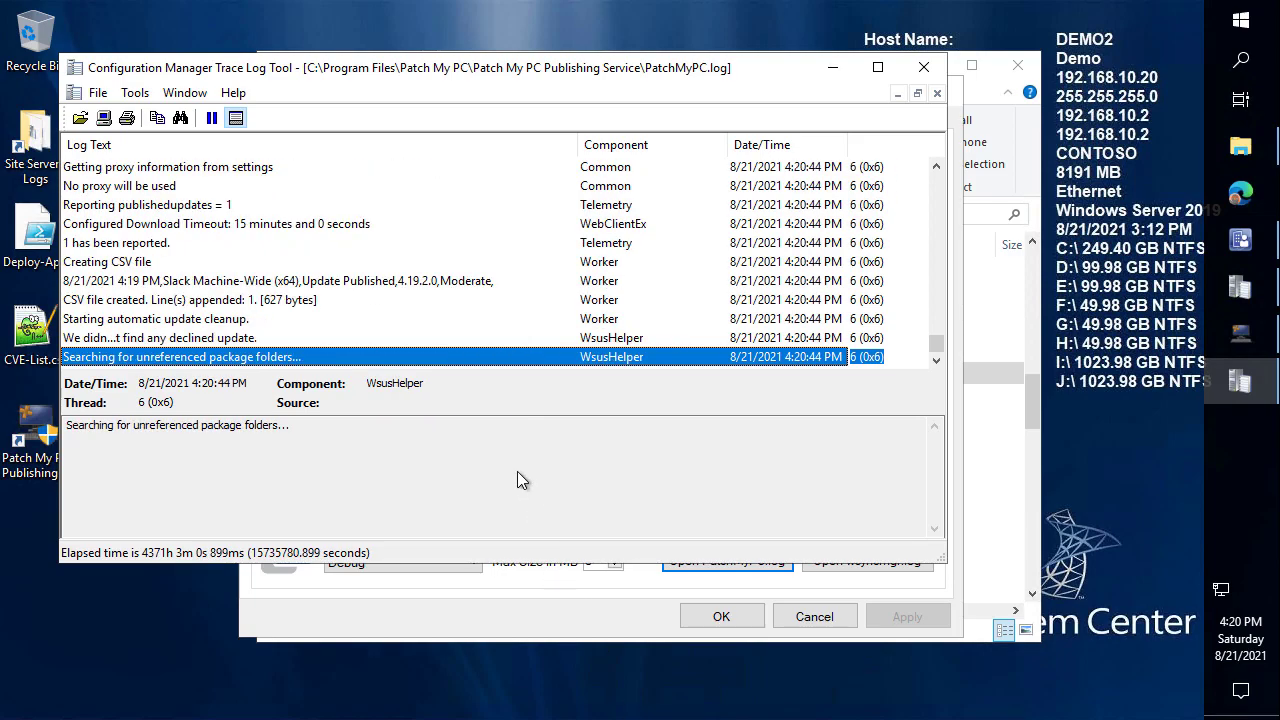
# Watch the maximized wsyncmgr.log until the sync including Slack Machine-Wide 4.19.2.0 (x64) finishes.
pyautogui.click(554, 622)
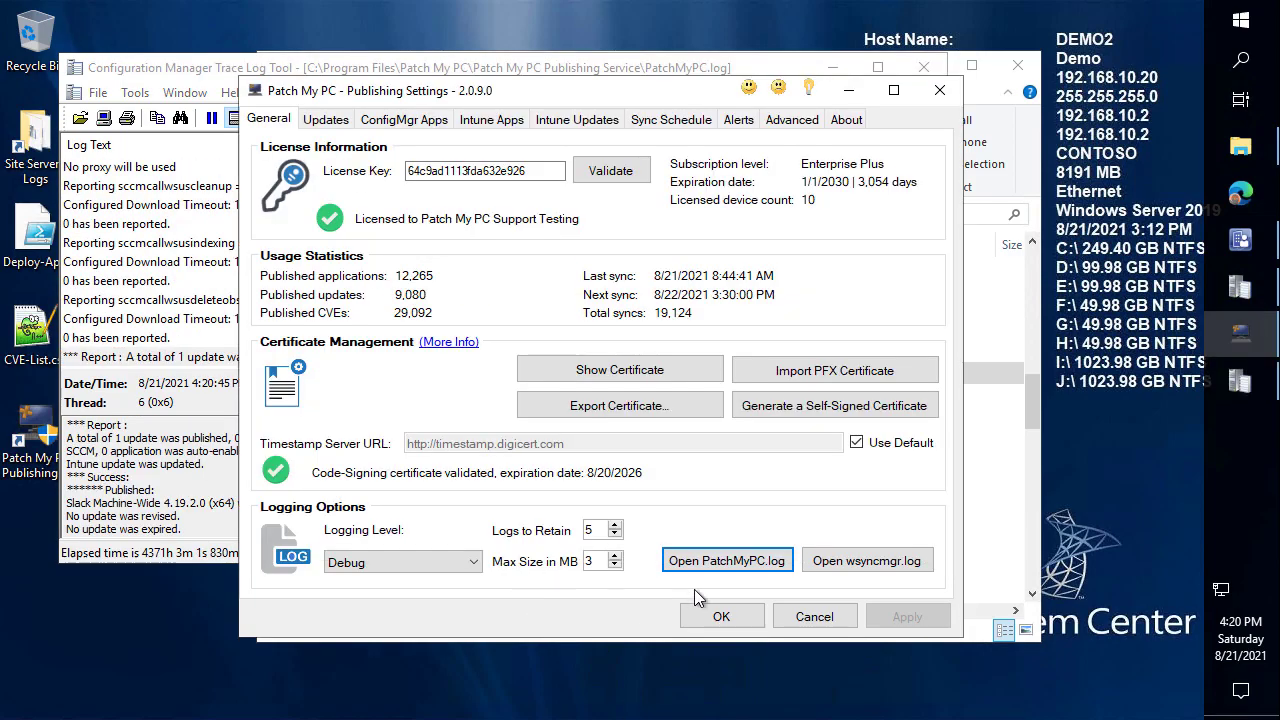
pyautogui.click(867, 562)
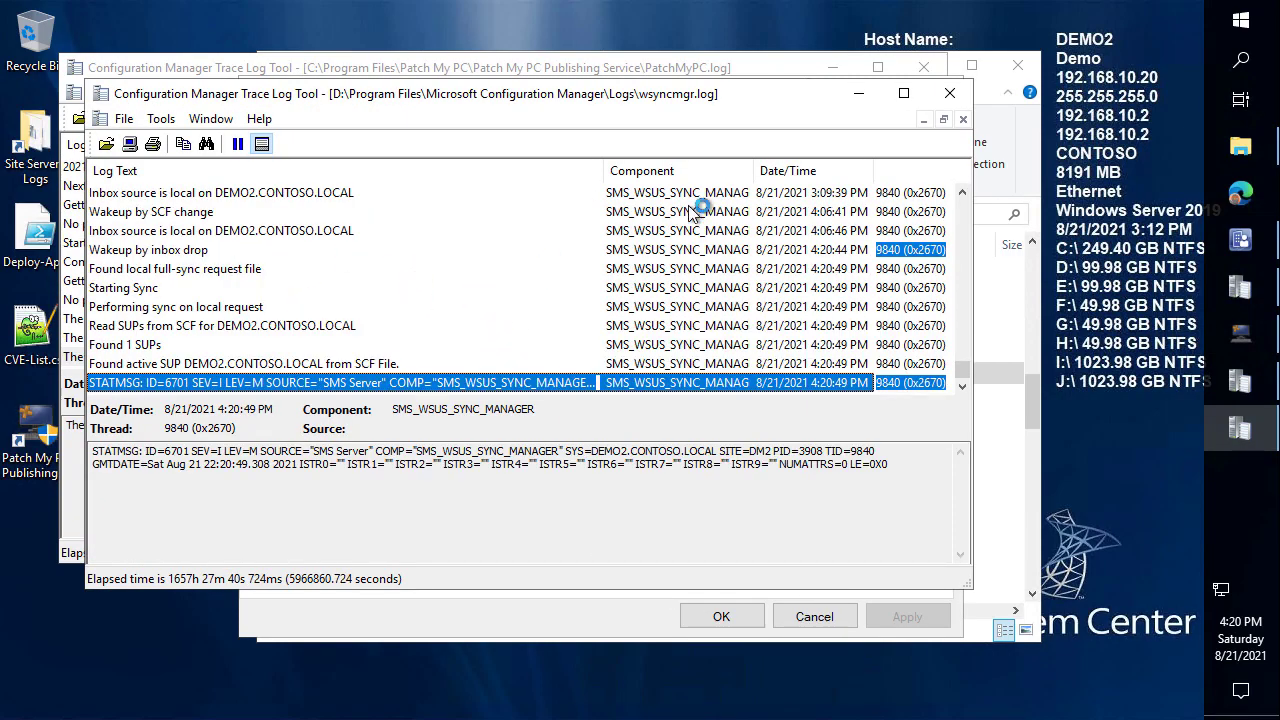
pyautogui.click(914, 95)
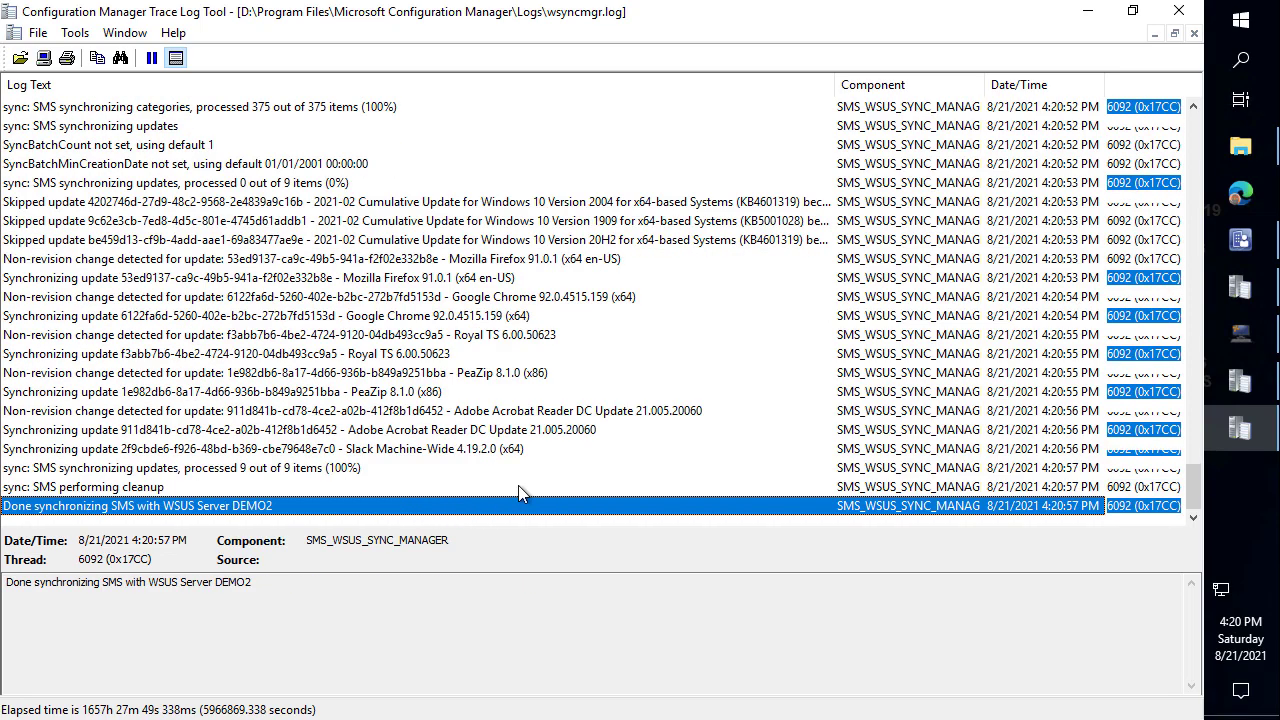
pyautogui.click(1247, 256)
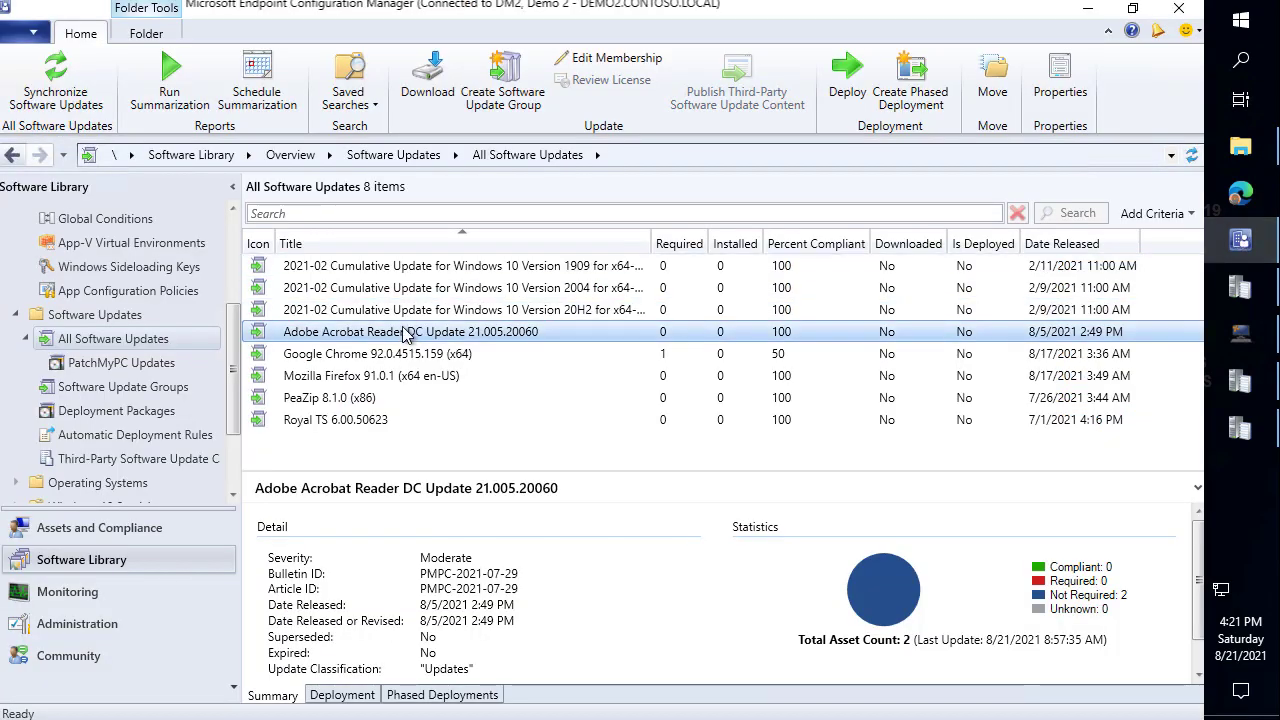
# Refresh DM2's software updates list and select the newly arrived Slack update.
pyautogui.click(1191, 155)
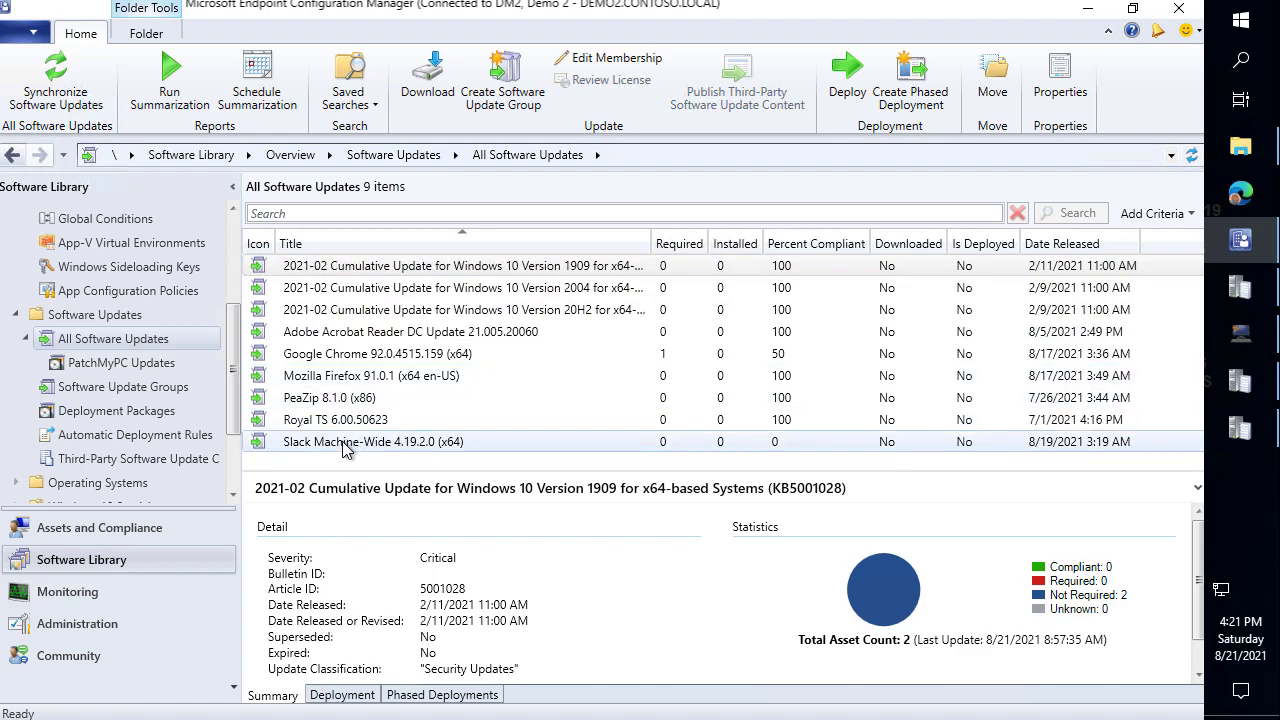
pyautogui.click(345, 442)
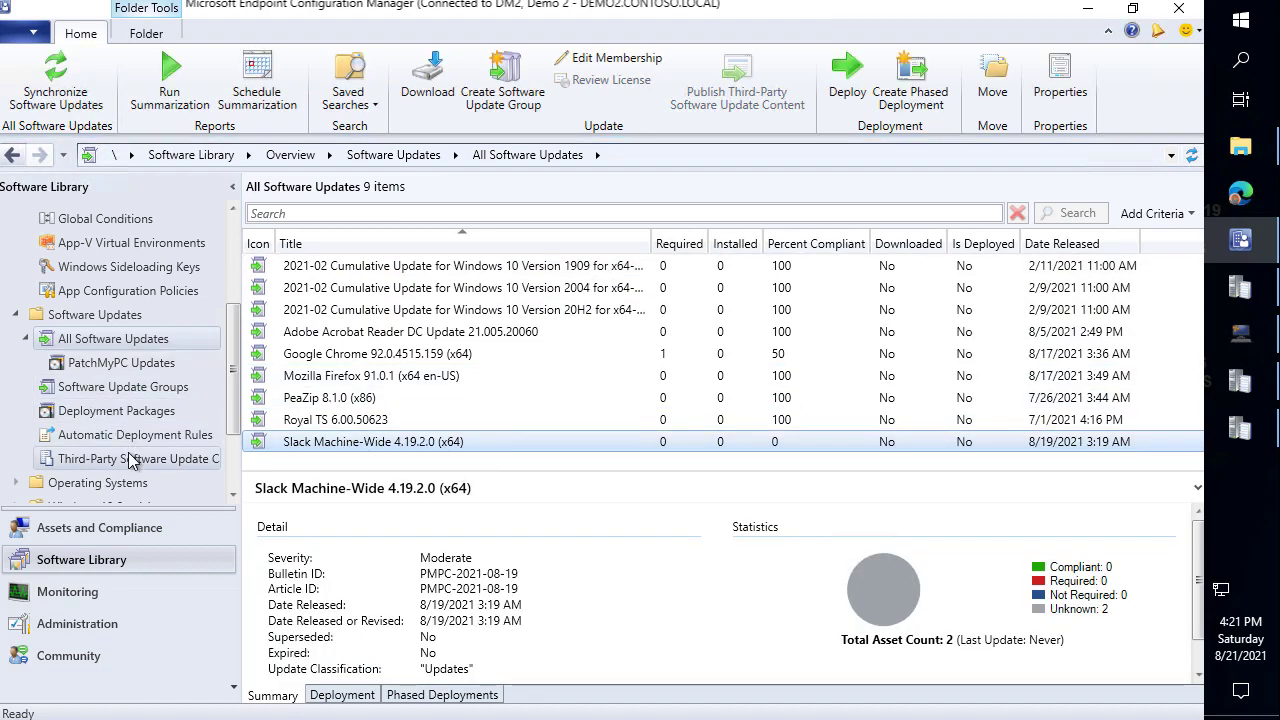
pyautogui.scroll(-2, 170, 440)
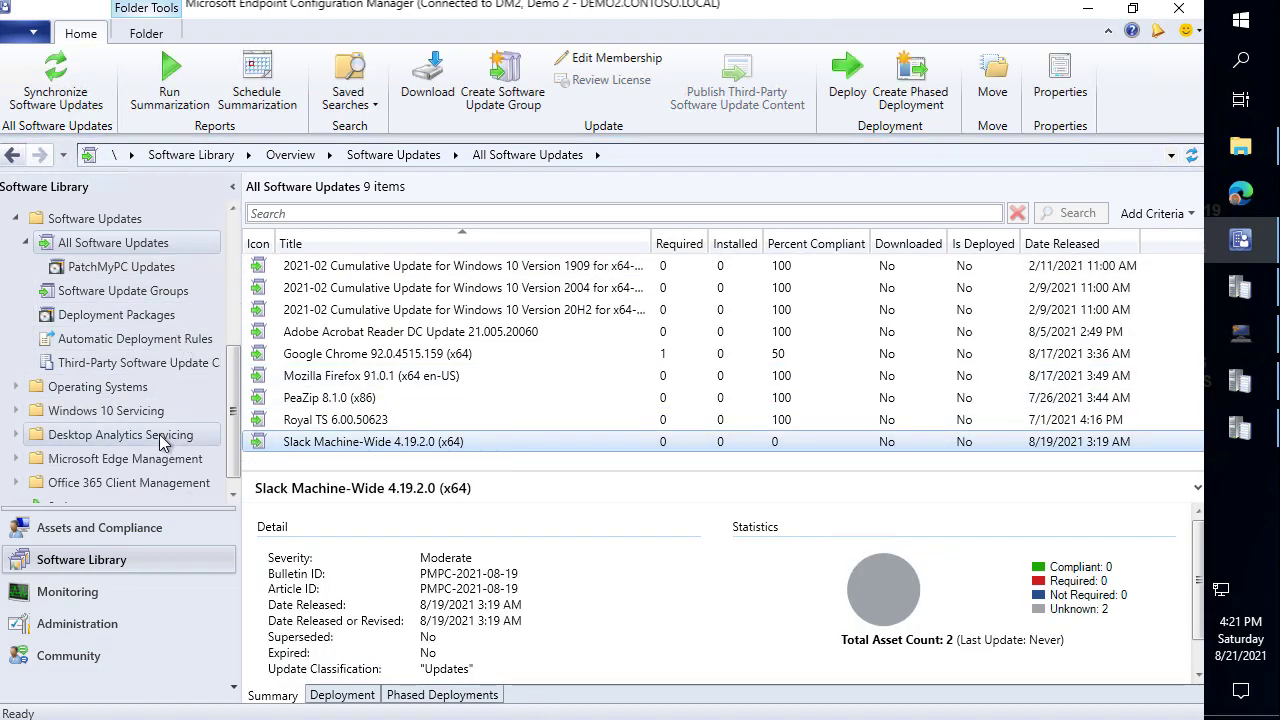
# Start the Example 2 migration job again and confirm with Yes.
pyautogui.click(134, 628)
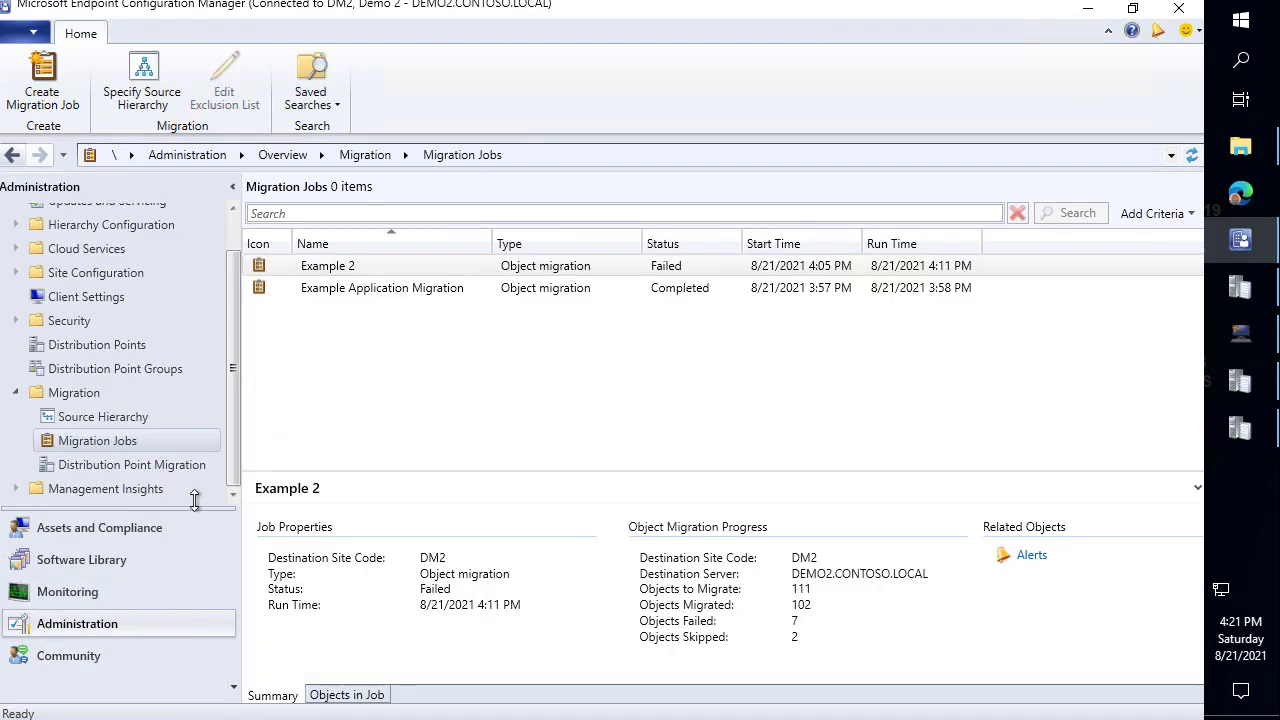
pyautogui.click(368, 265)
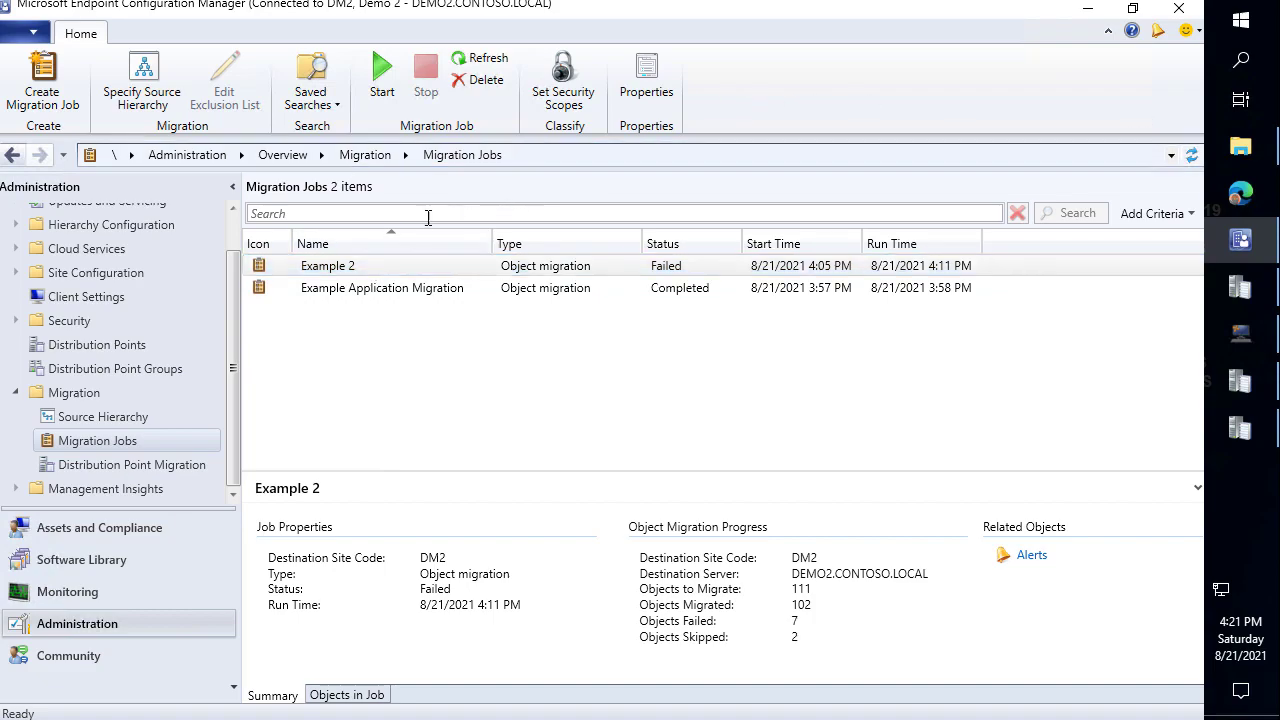
pyautogui.rightClick(400, 265)
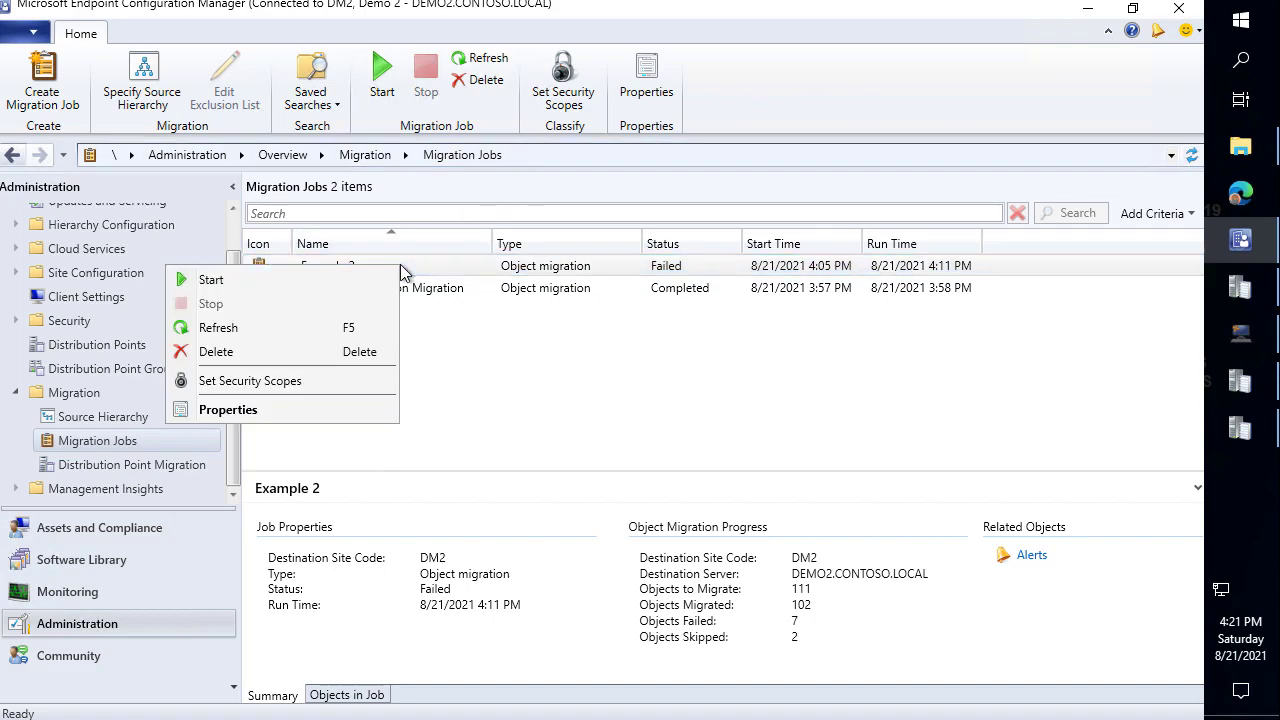
pyautogui.click(286, 283)
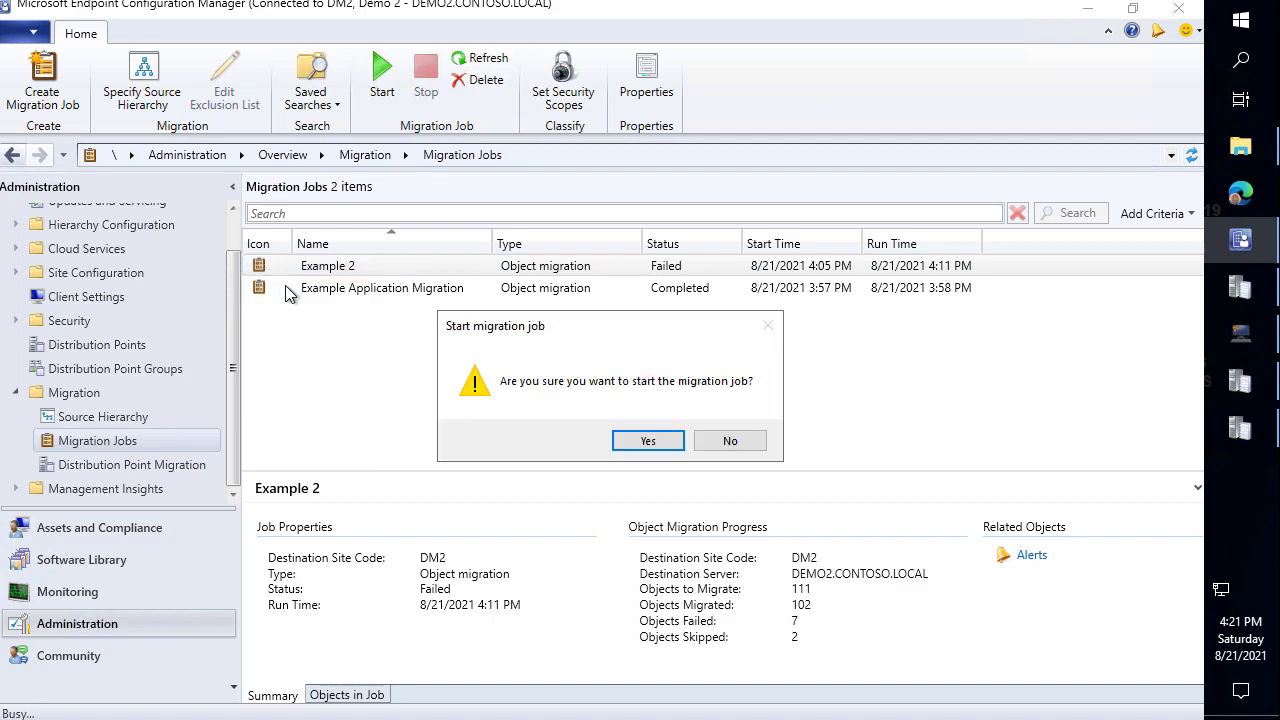
pyautogui.click(648, 441)
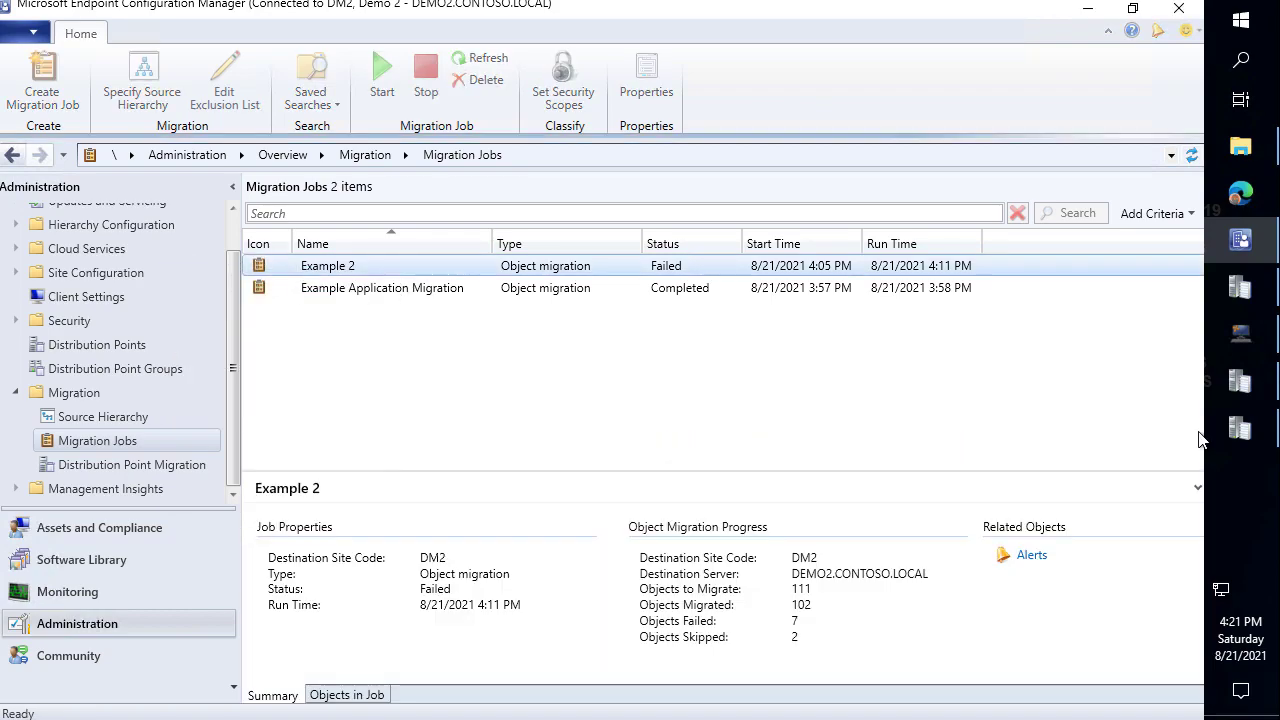
pyautogui.click(1251, 441)
# Follow the newest migmctrl.log lines showing Patch My PC Software Updates migration start and completion.
pyautogui.click(706, 353)
pyautogui.press('End')
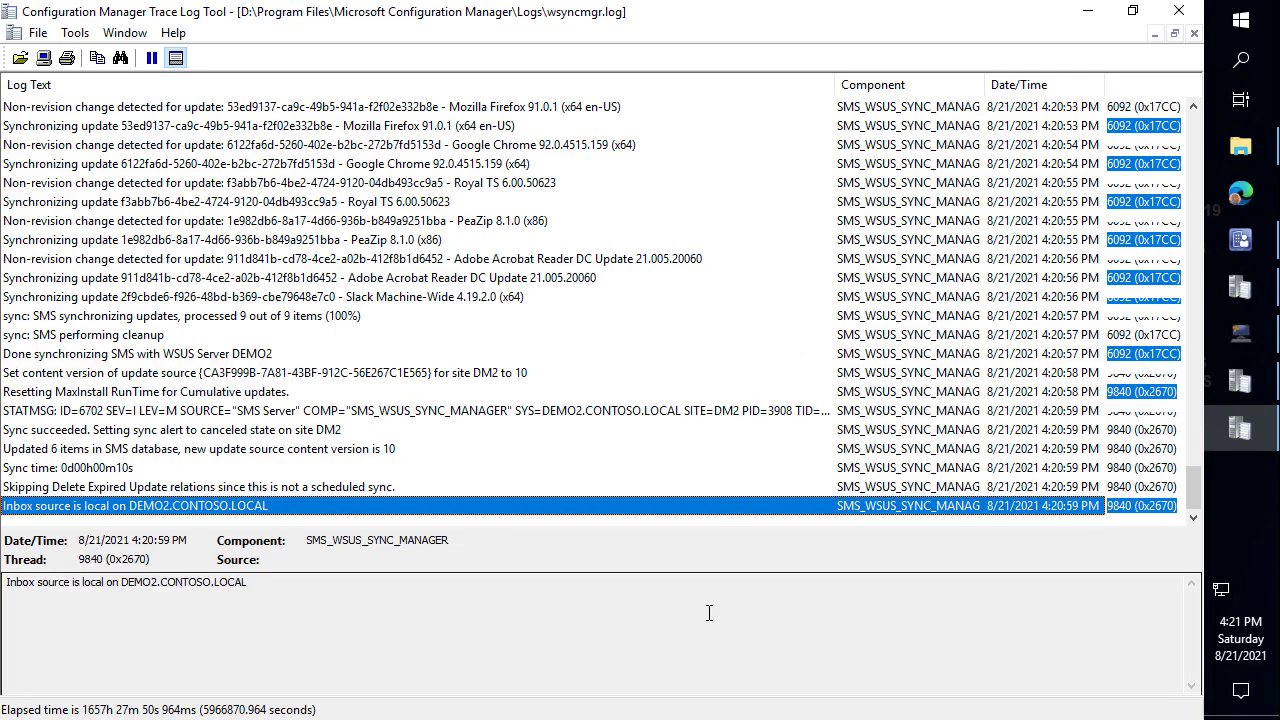
pyautogui.click(1240, 287)
pyautogui.click(697, 277)
pyautogui.press('End')
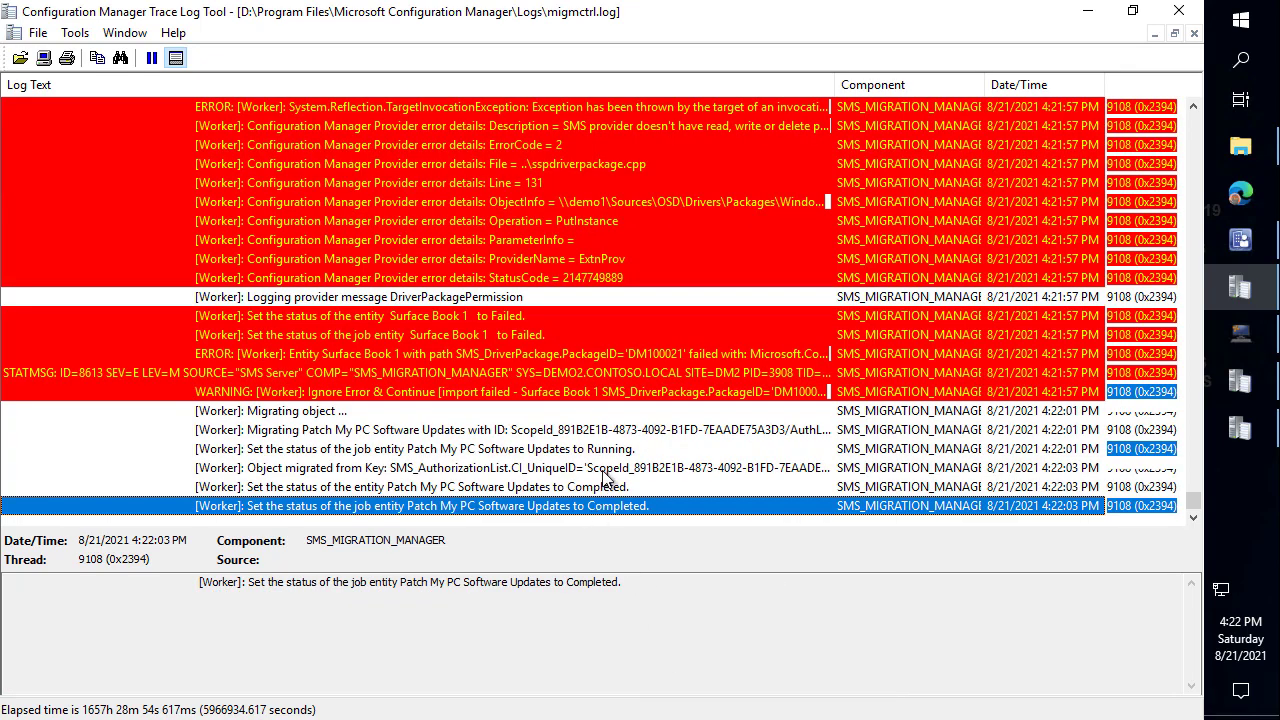
pyautogui.click(587, 486)
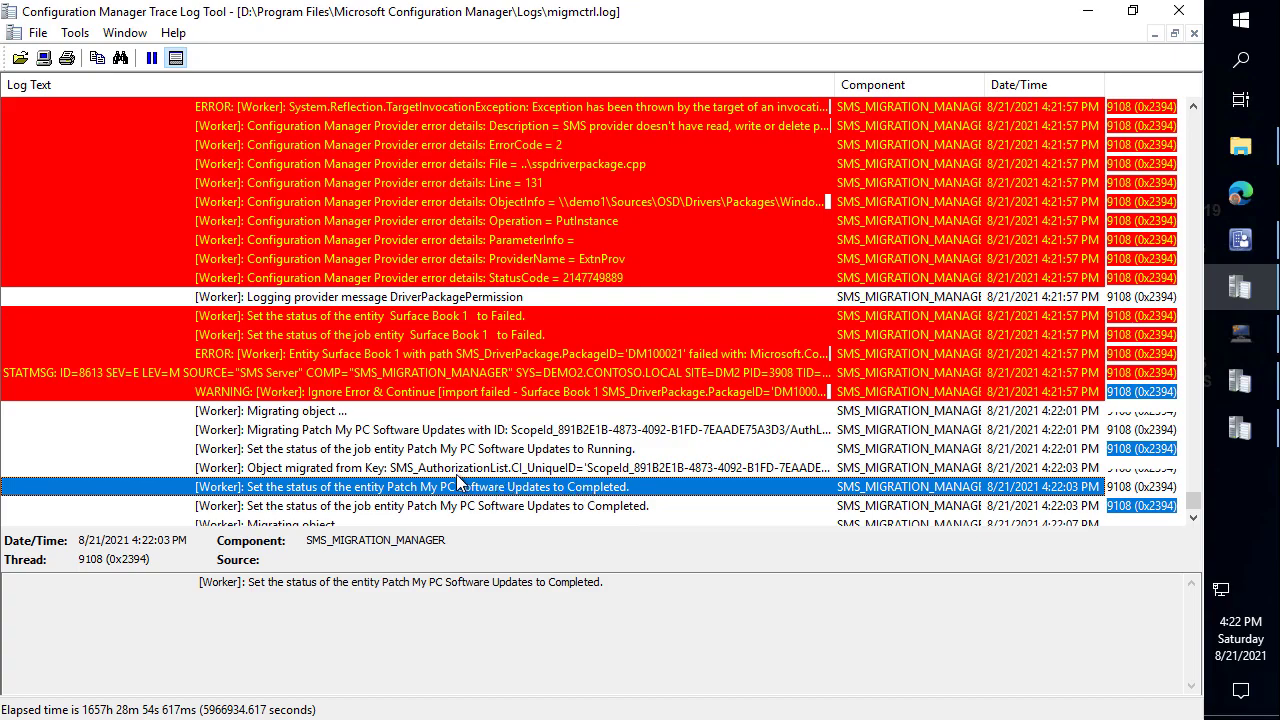
pyautogui.scroll(-1, 448, 462)
pyautogui.click(452, 430)
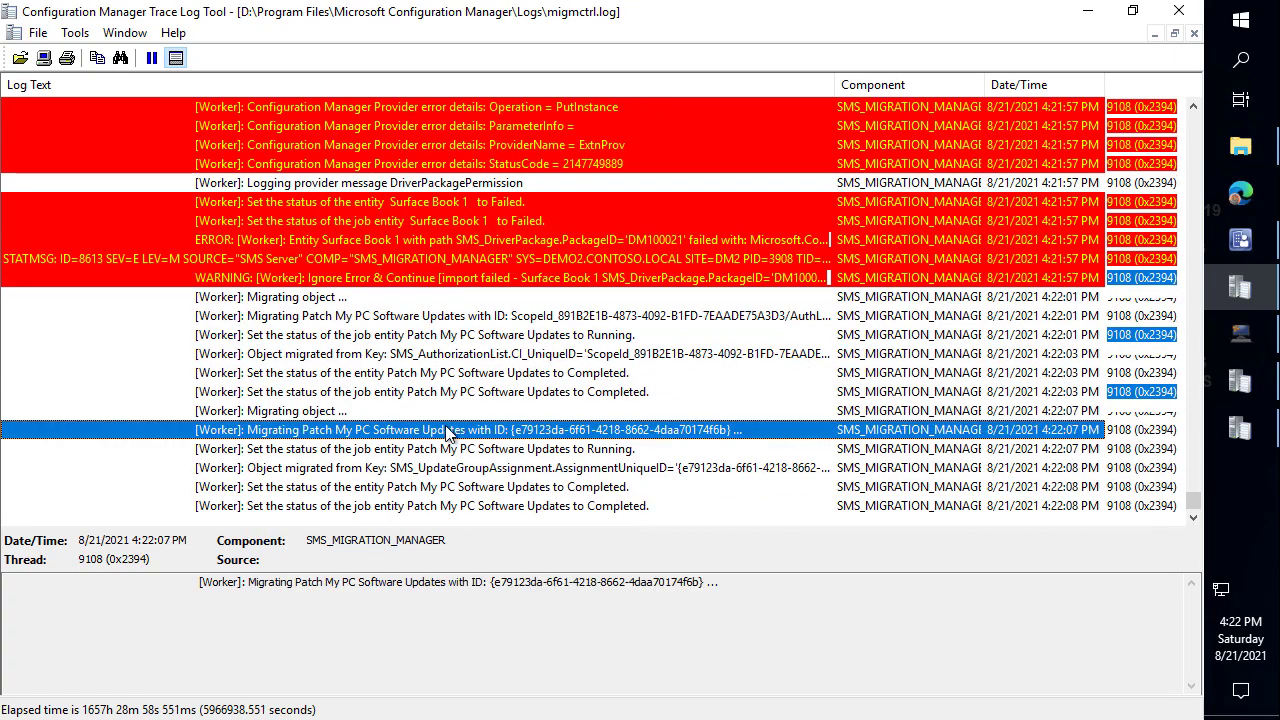
pyautogui.click(460, 376)
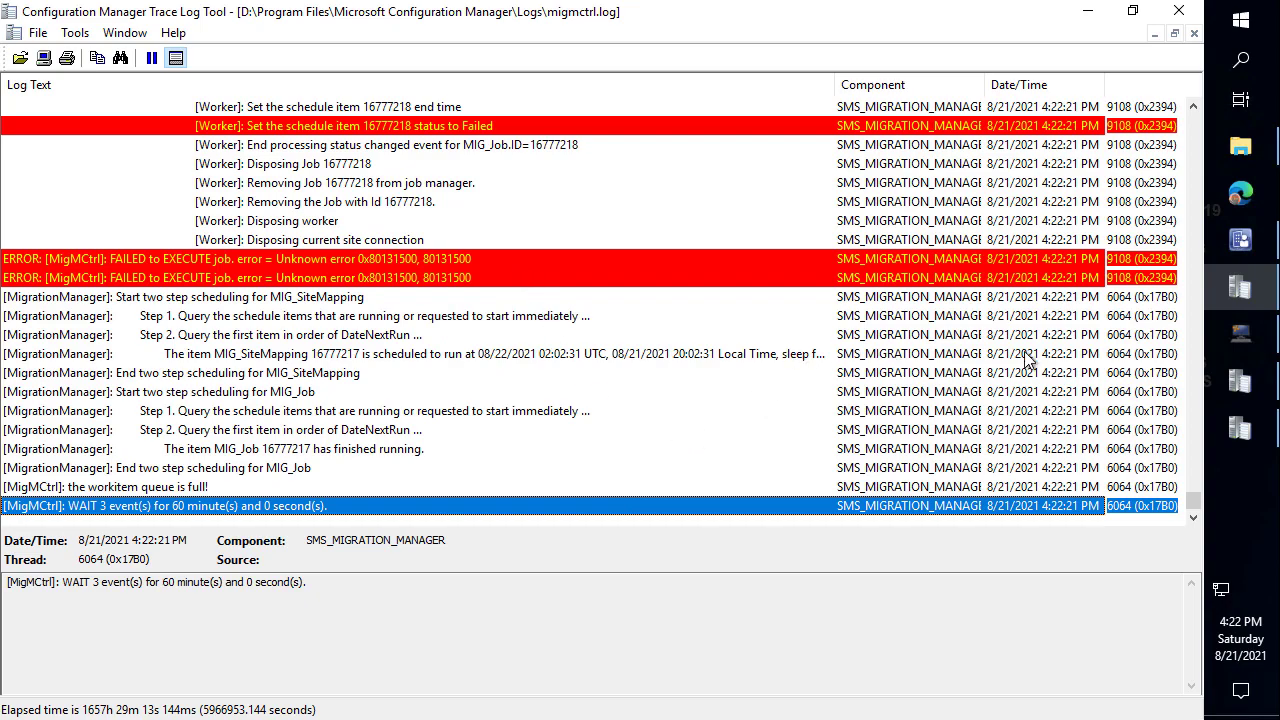
pyautogui.click(1240, 243)
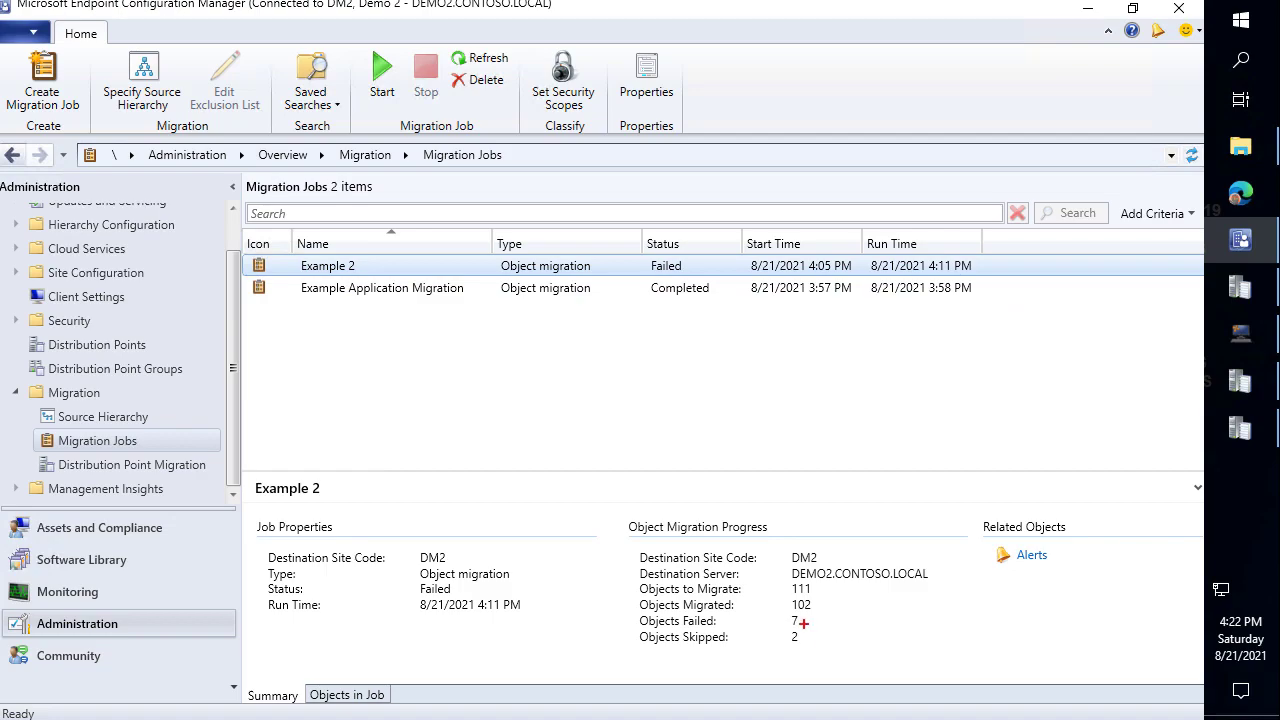
# Refresh Migration Jobs to confirm Example 2 shows 107 objects migrated and 1 failed.
pyautogui.press('Escape')
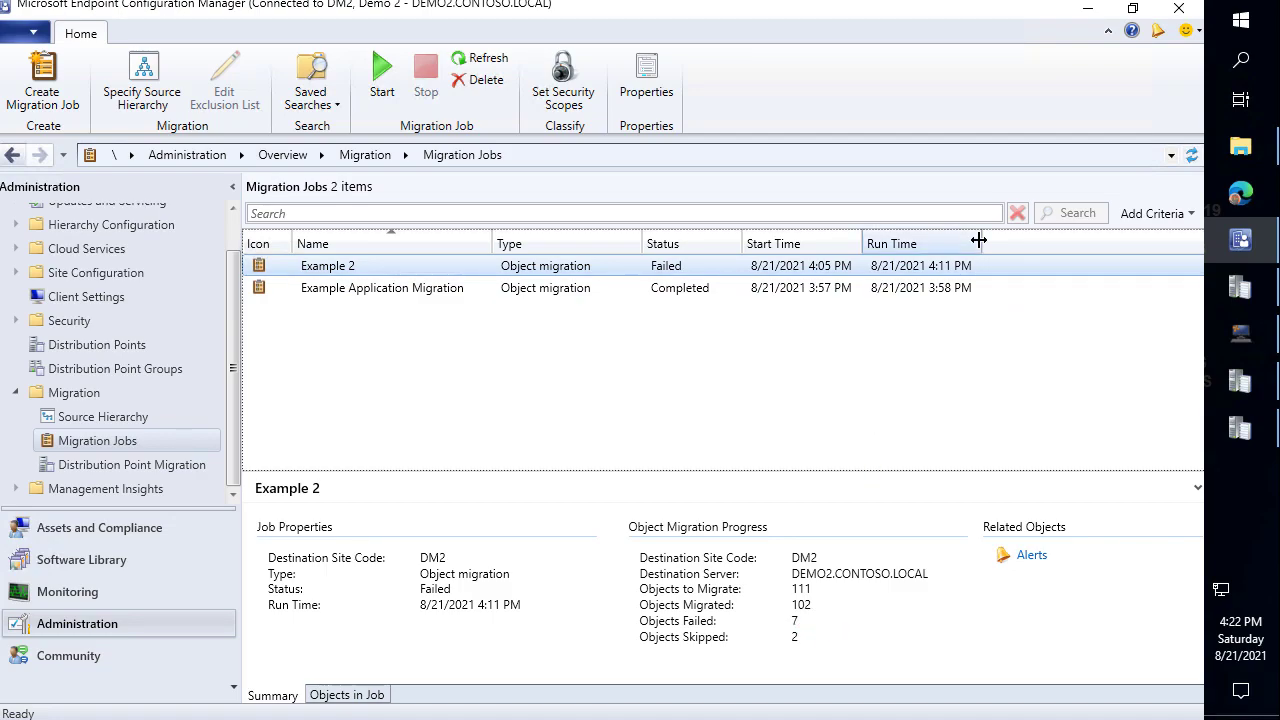
pyautogui.click(1192, 157)
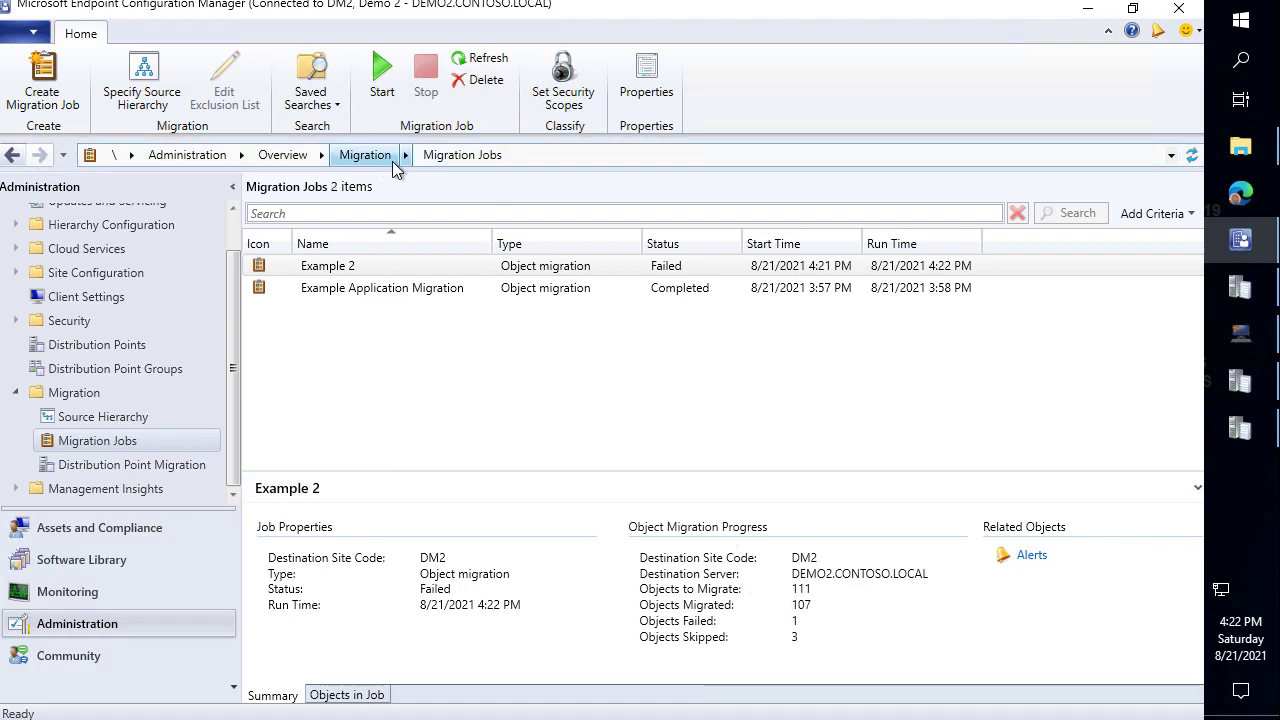
pyautogui.click(129, 558)
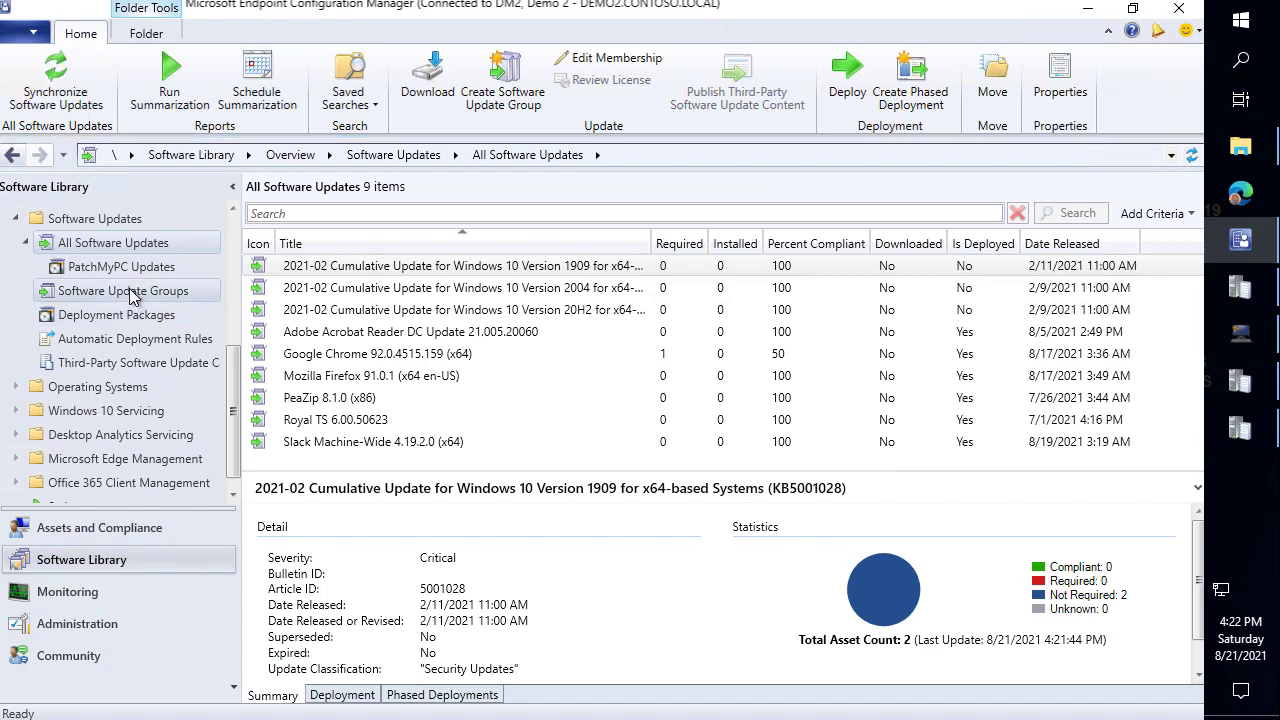
pyautogui.click(139, 300)
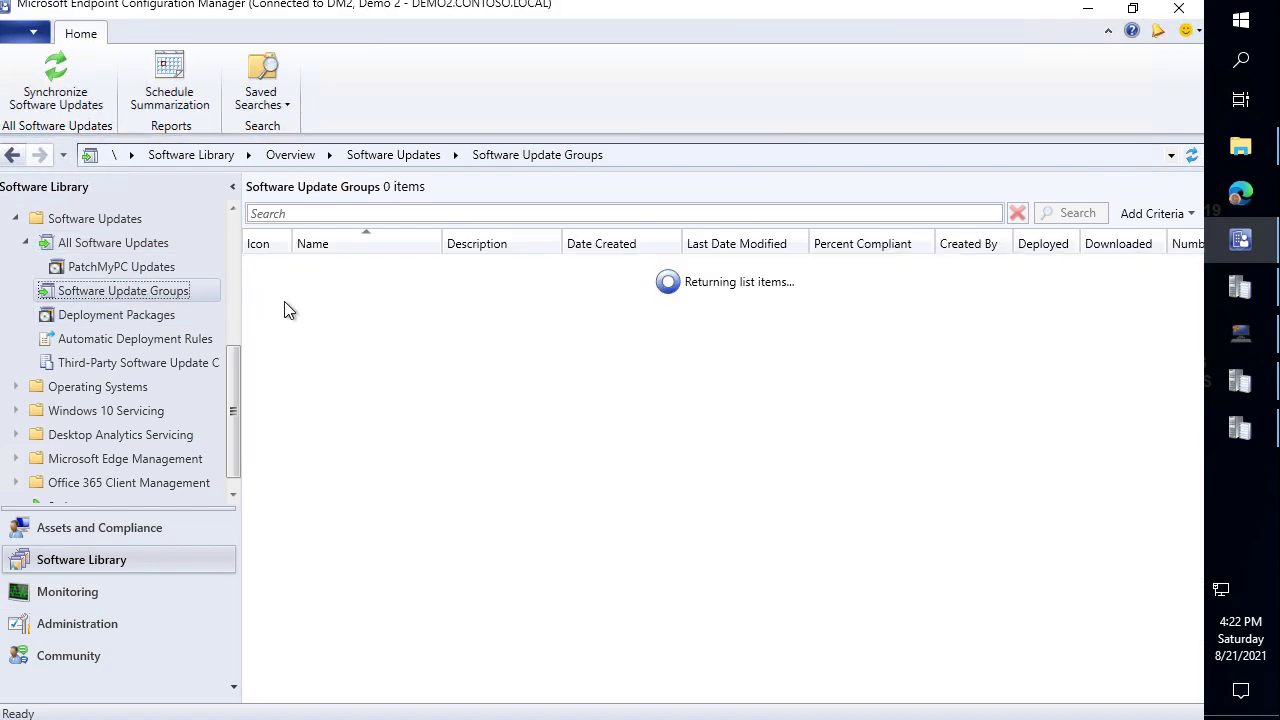
# Show the members of the migrated Patch My PC Software Updates group.
pyautogui.moveTo(437, 243); pyautogui.dragTo(472, 243)
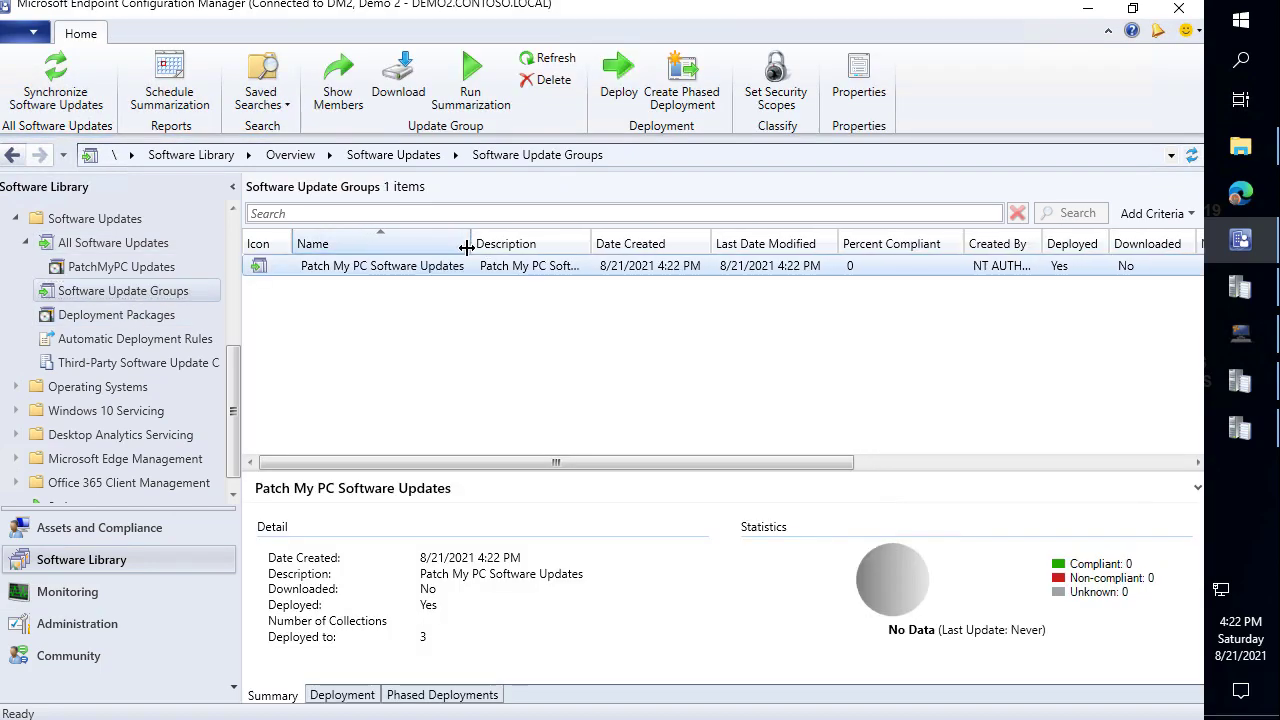
pyautogui.click(431, 271)
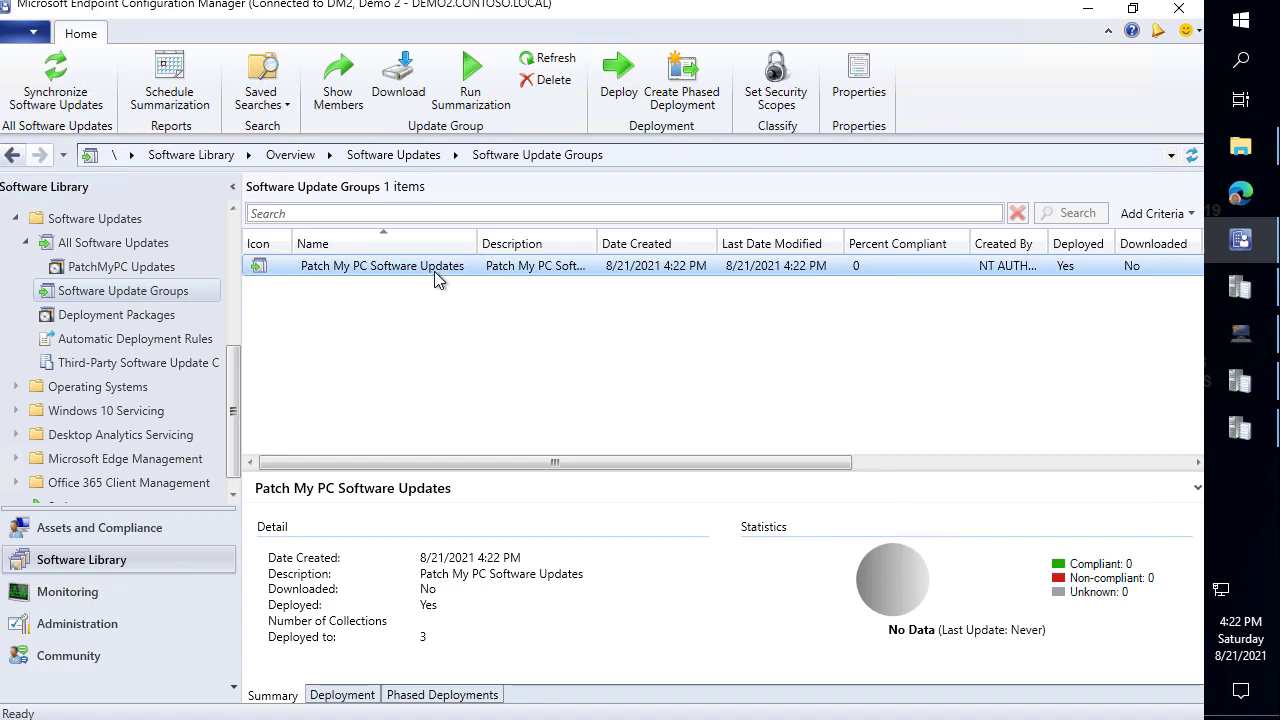
pyautogui.rightClick(447, 274)
pyautogui.click(400, 283)
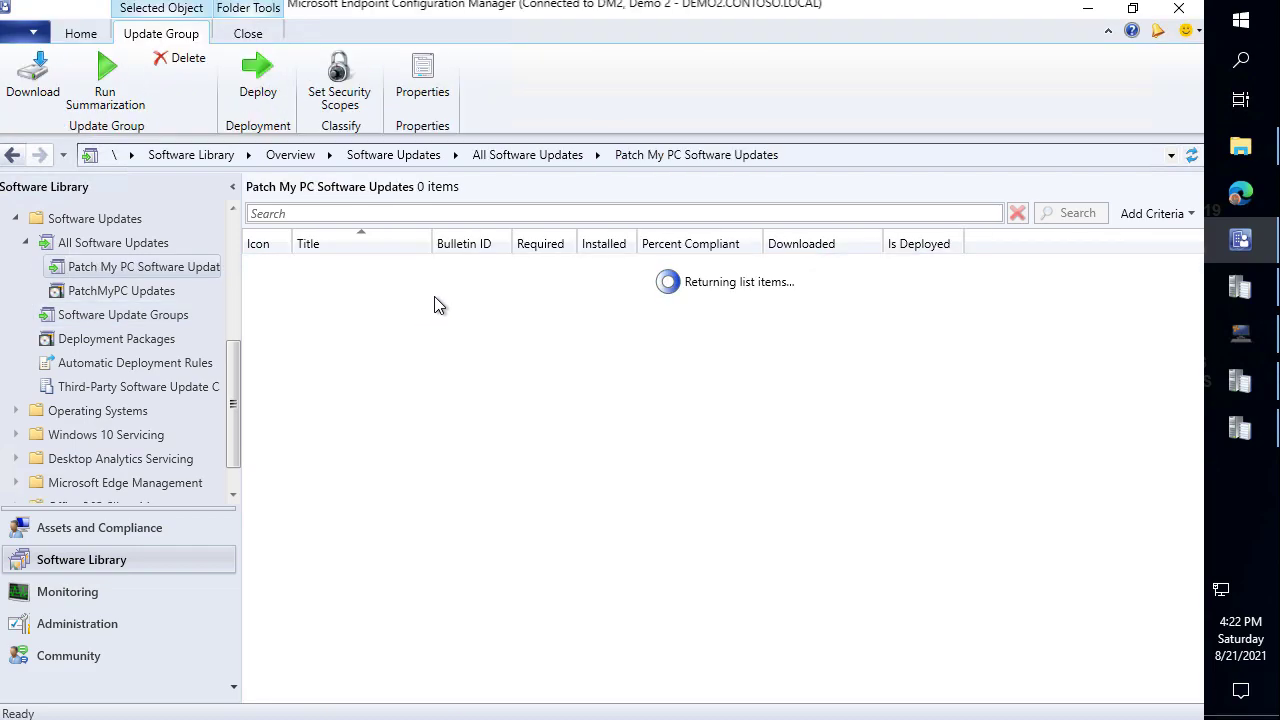
pyautogui.moveTo(432, 246); pyautogui.dragTo(604, 276)
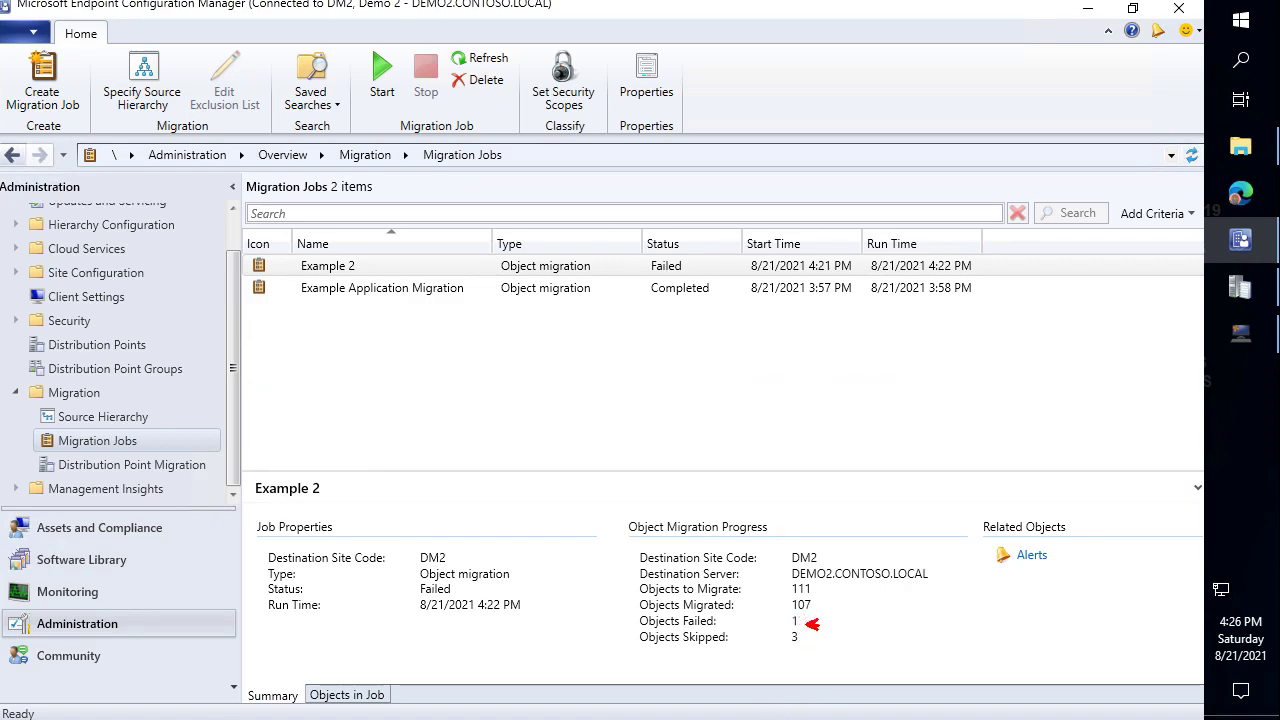
pyautogui.press('Escape')
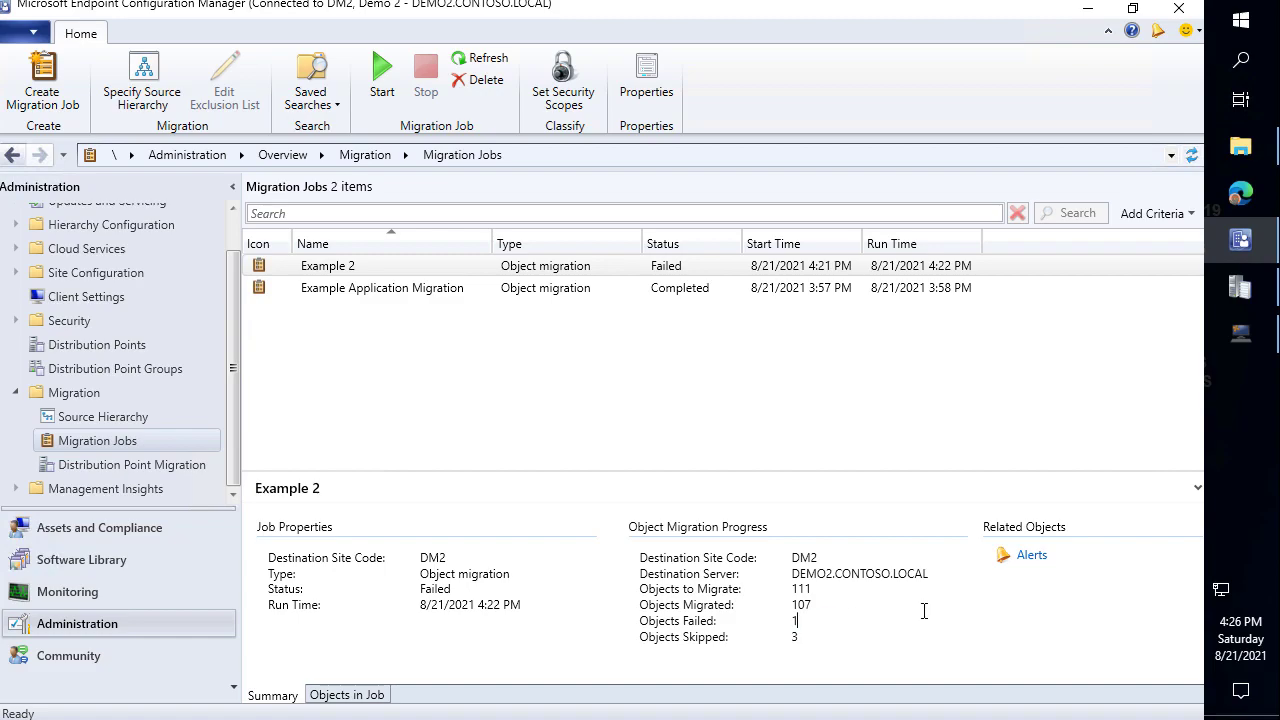
pyautogui.click(1247, 298)
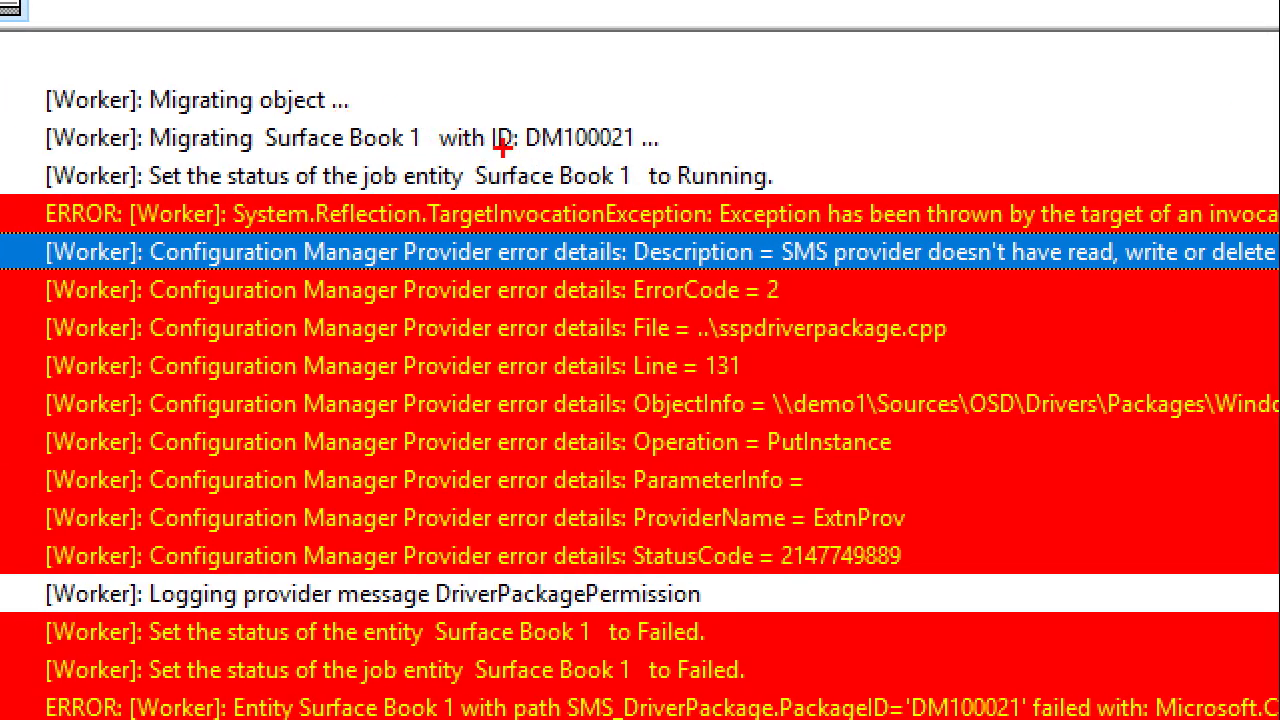
# Read the Surface Book 1 error: the SMS provider lacks permission on its demo1 package source path.
pyautogui.moveTo(466, 155); pyautogui.dragTo(642, 195)
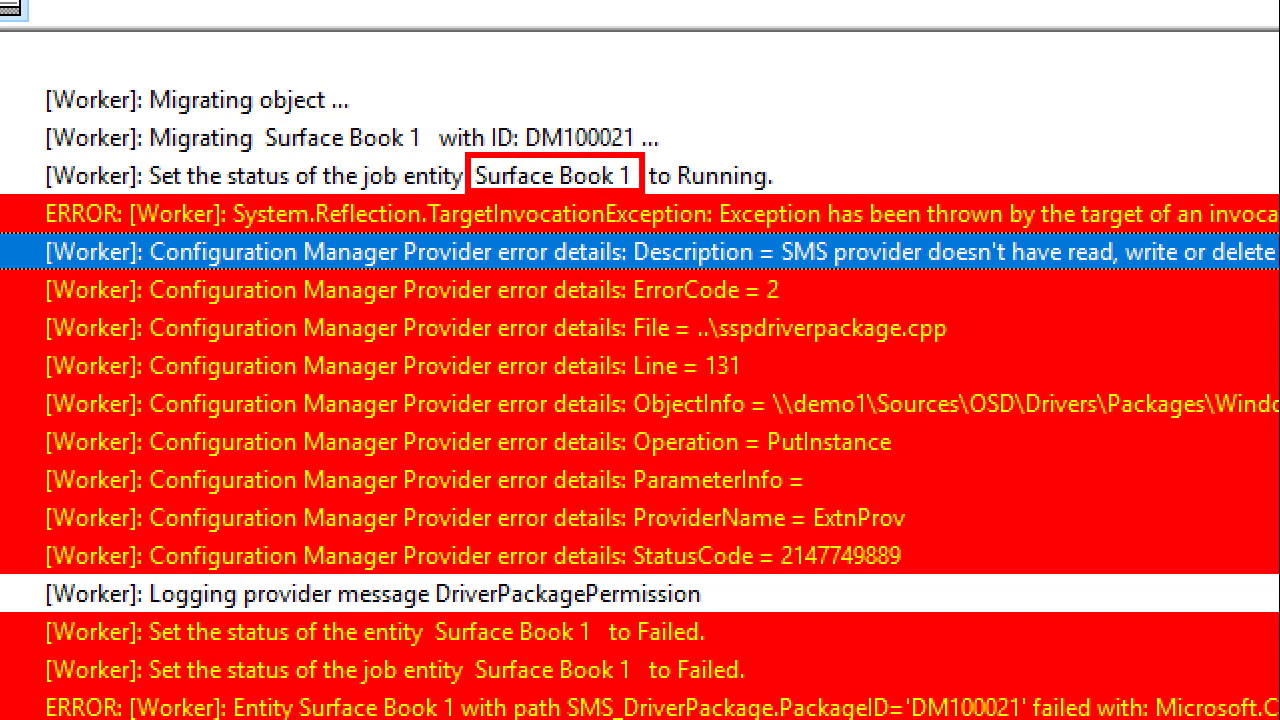
pyautogui.press('Escape')
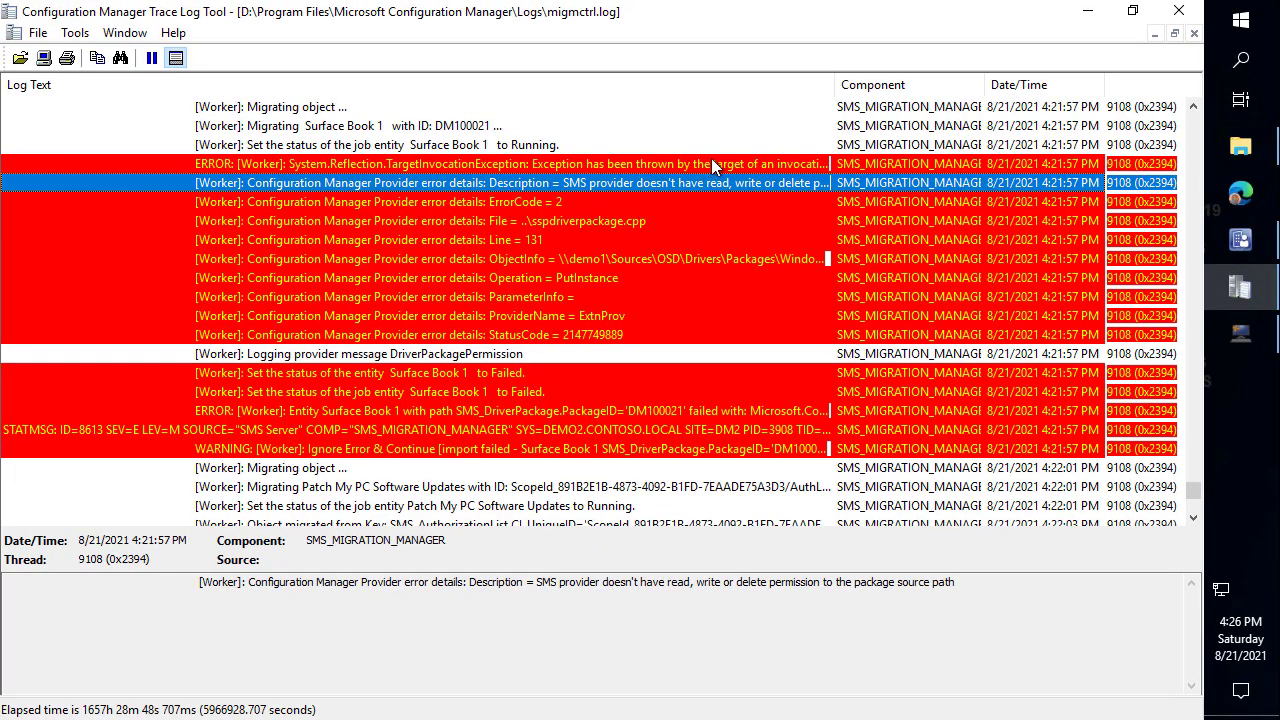
pyautogui.click(750, 169)
pyautogui.click(715, 186)
pyautogui.click(737, 261)
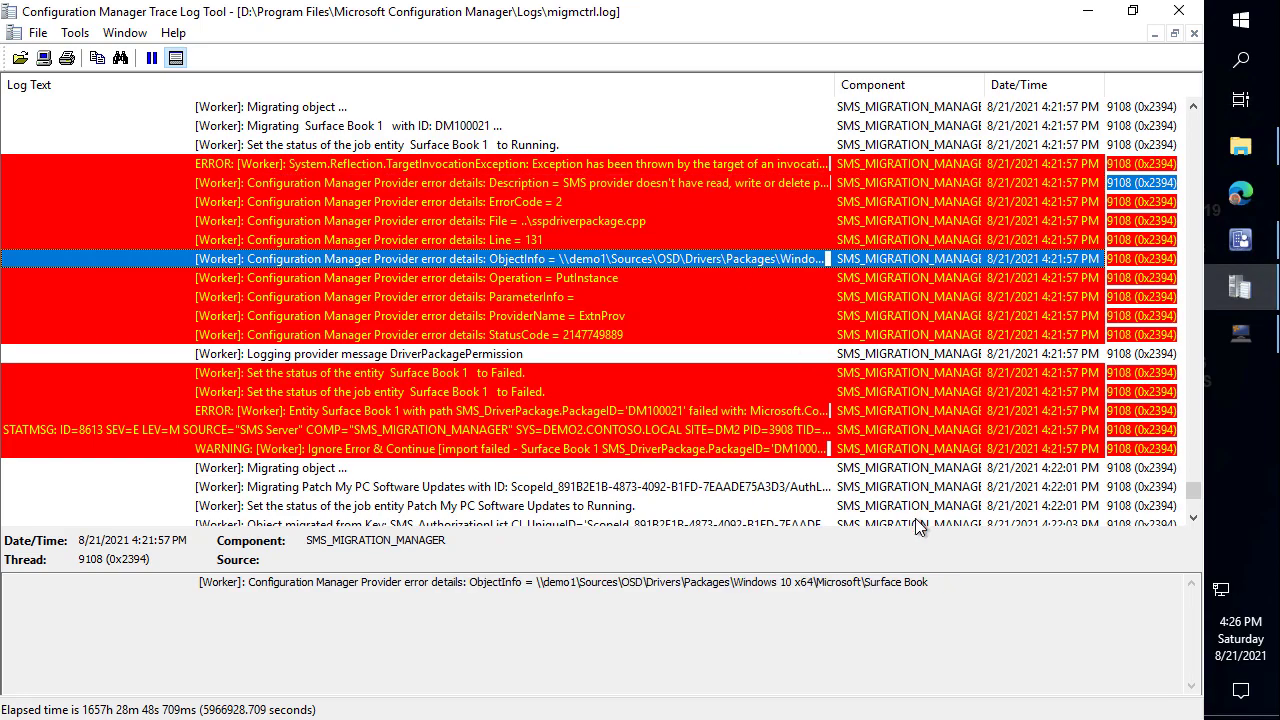
pyautogui.moveTo(943, 594); pyautogui.dragTo(537, 590)
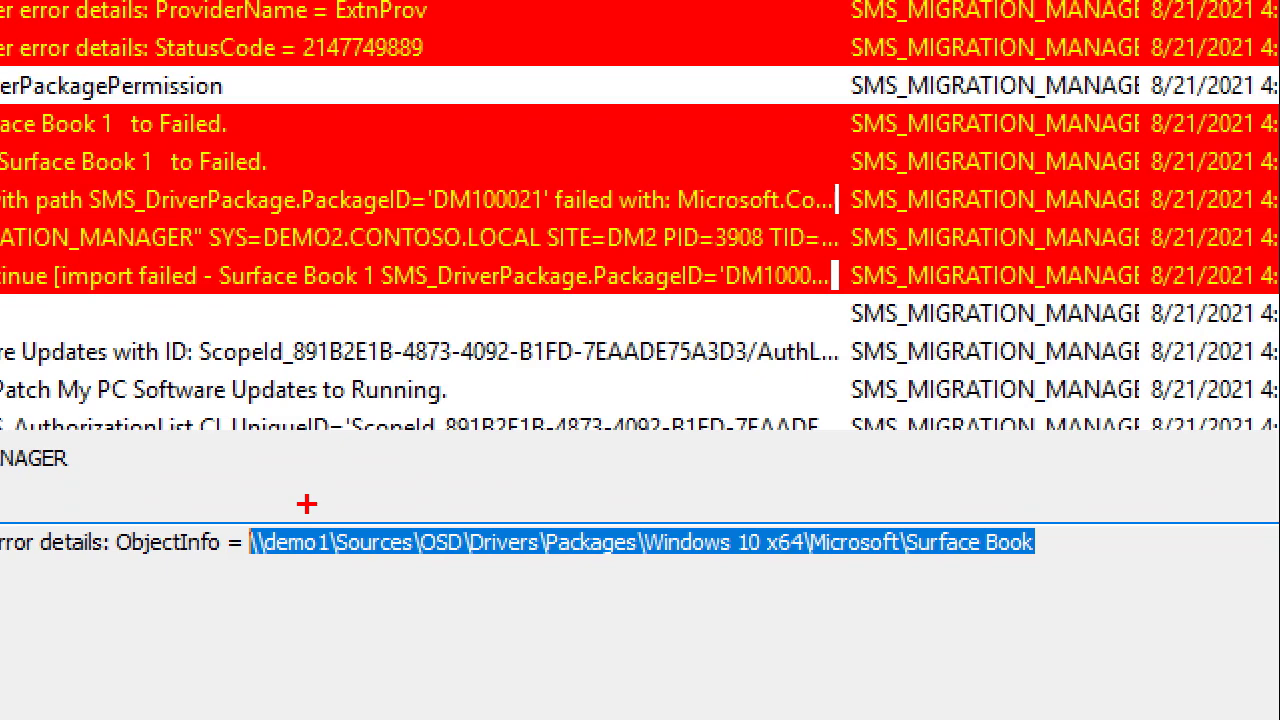
pyautogui.moveTo(306, 503); pyautogui.dragTo(324, 385)
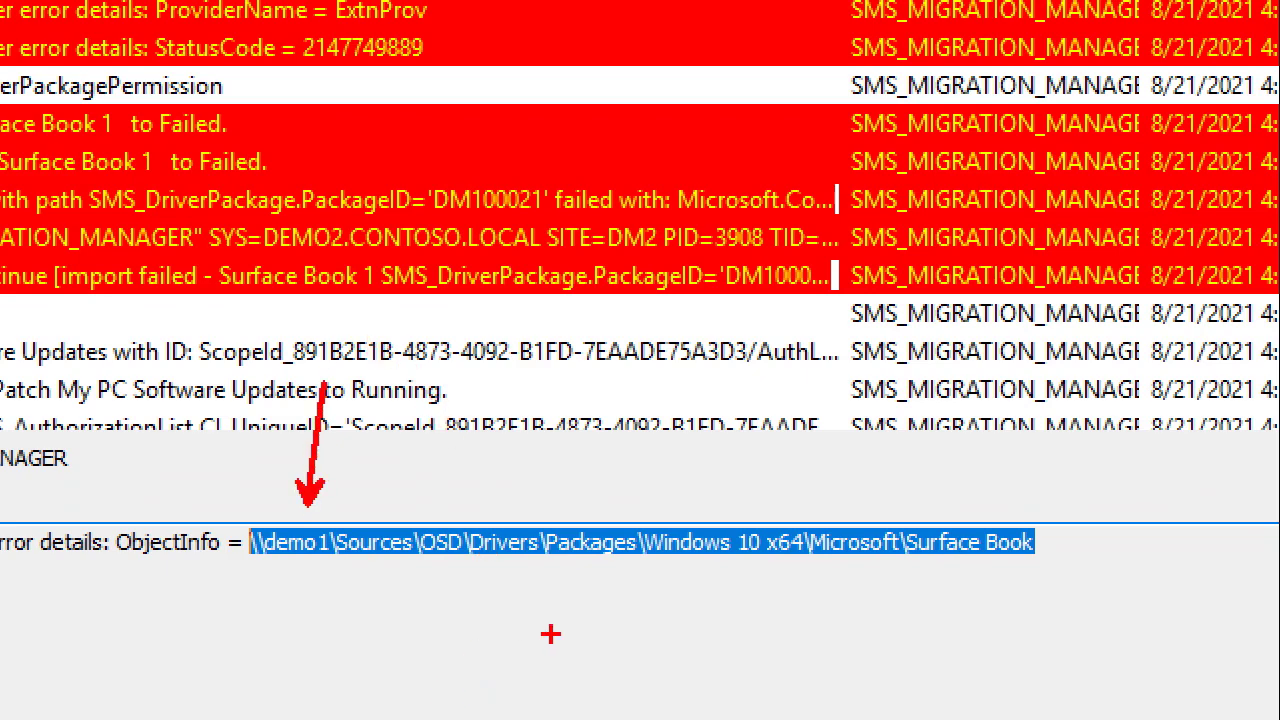
pyautogui.press('Escape')
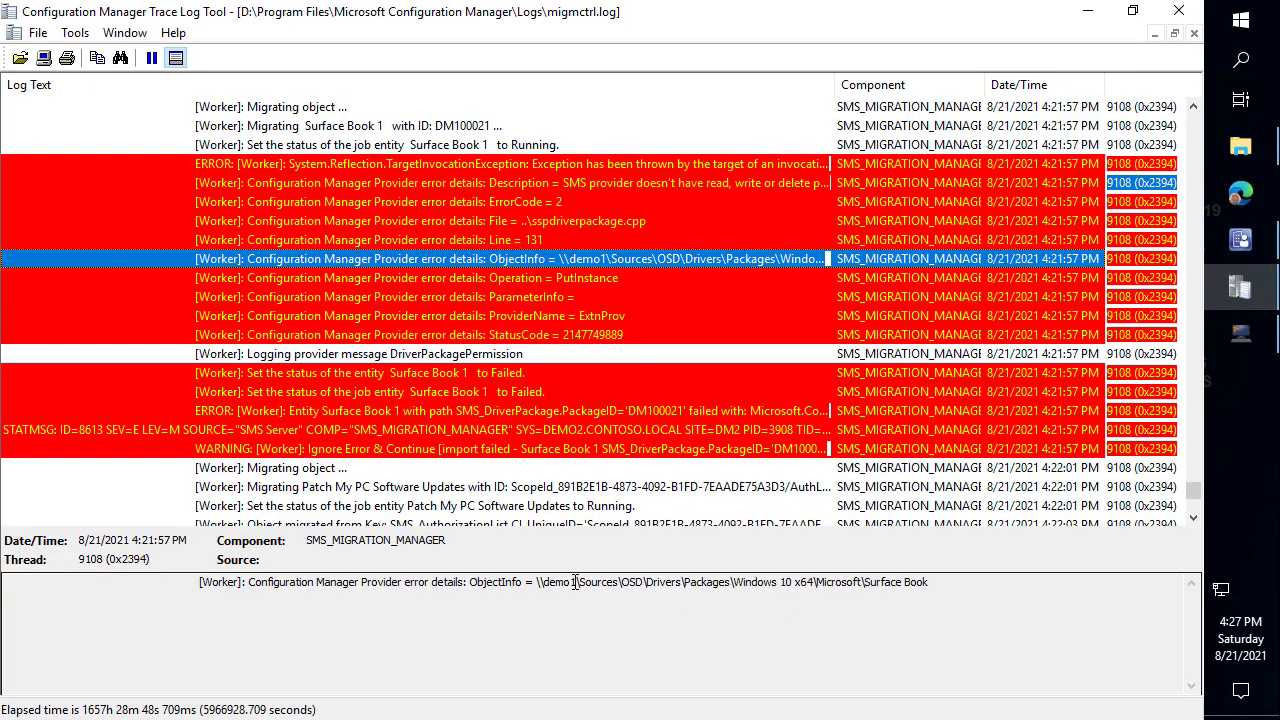
pyautogui.moveTo(578, 585); pyautogui.dragTo(545, 583)
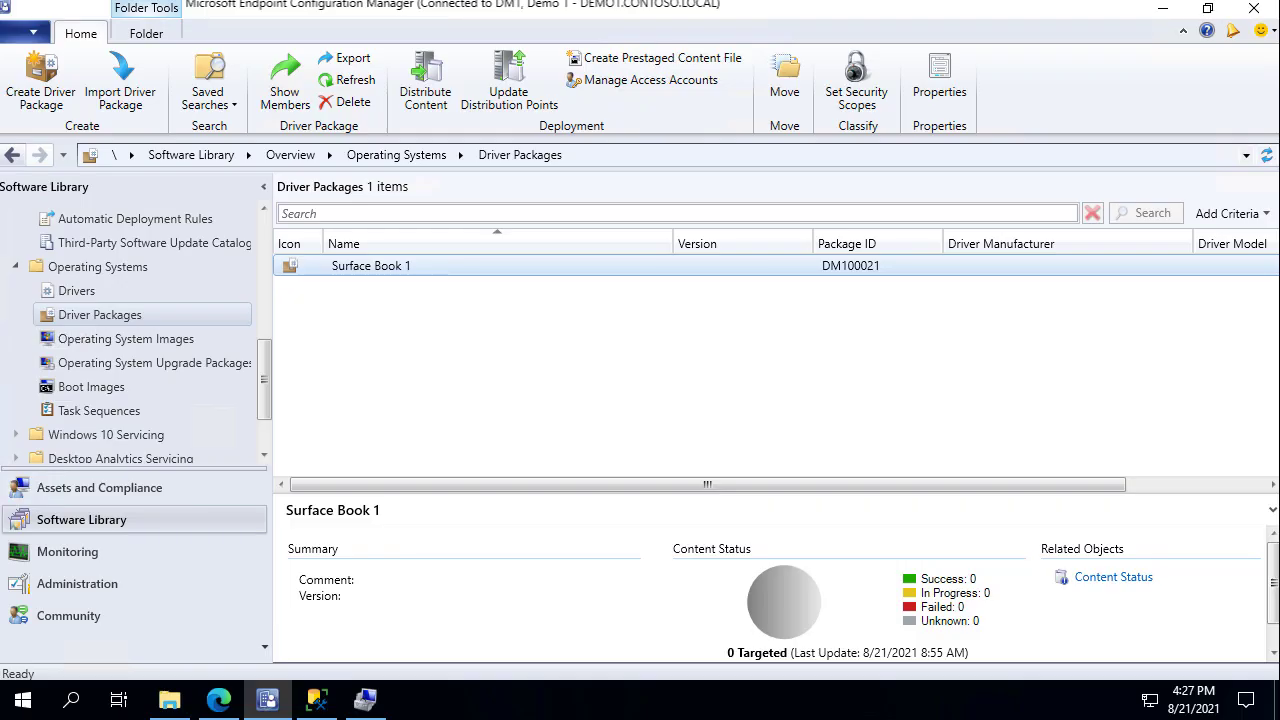
# Browse the OSD folder on the demo1 Sources share, then bring Computer Management's Shares list forward.
pyautogui.click(168, 703)
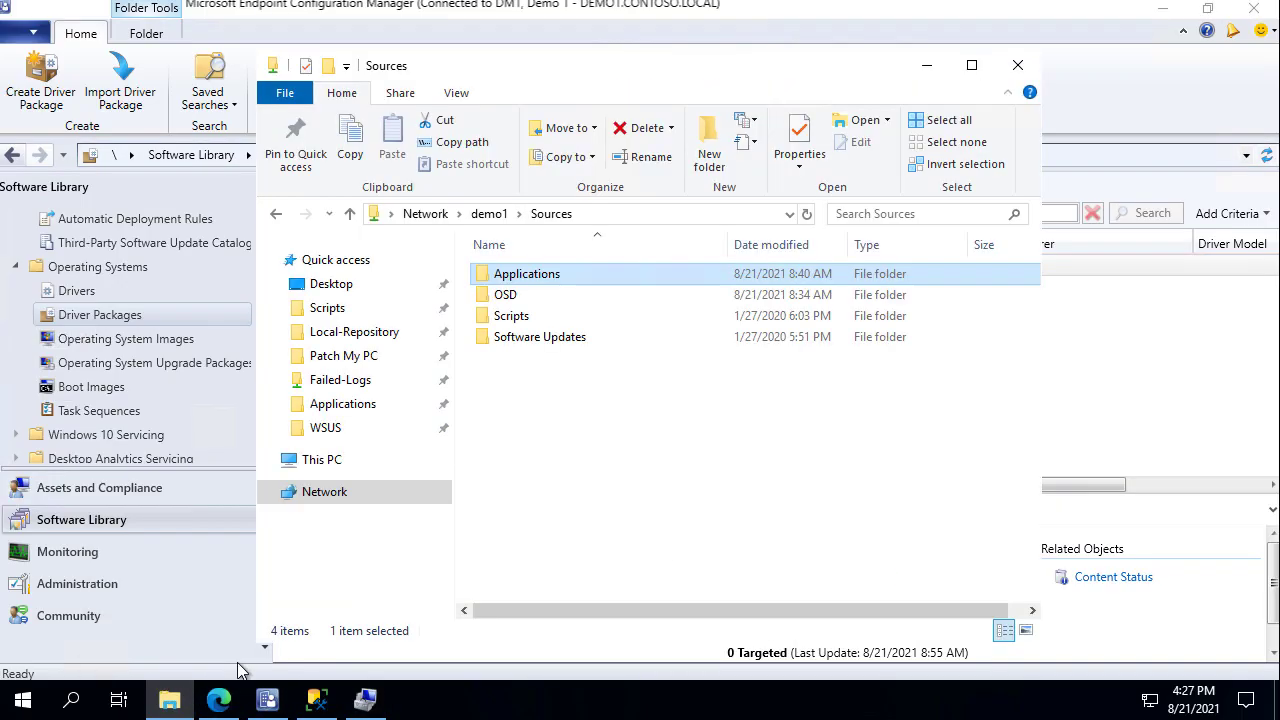
pyautogui.doubleClick(508, 295)
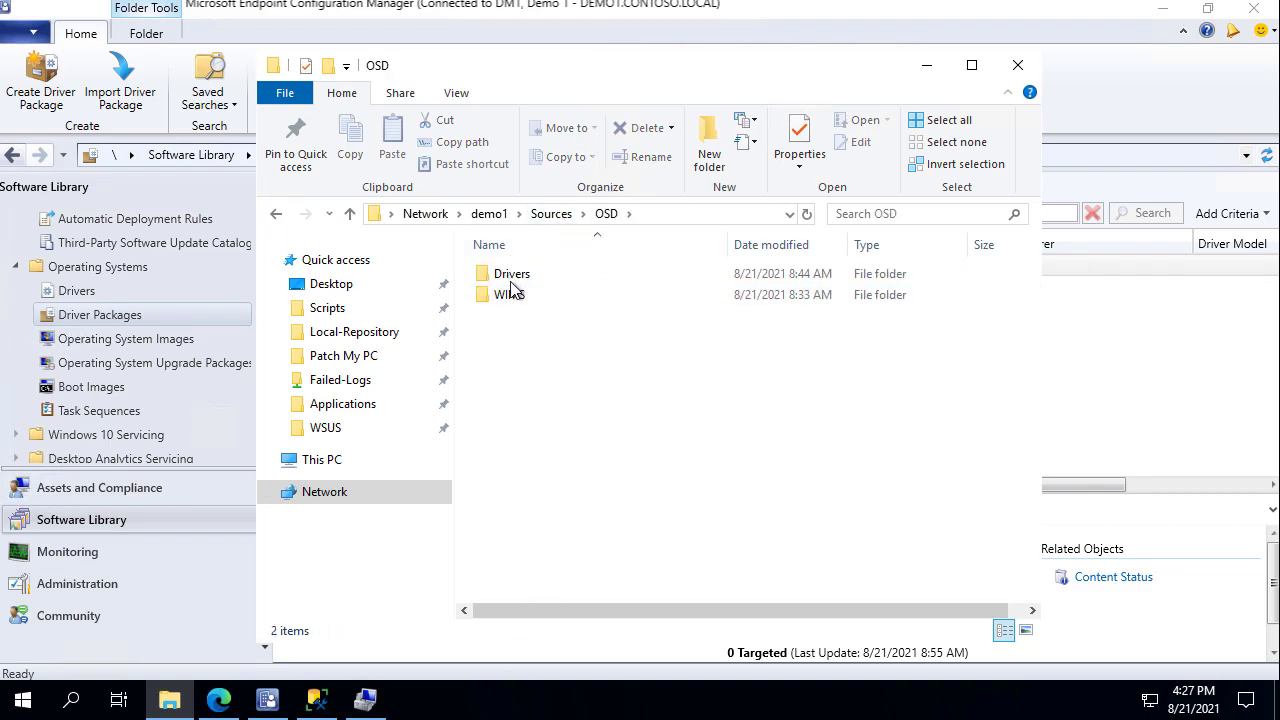
pyautogui.click(713, 218)
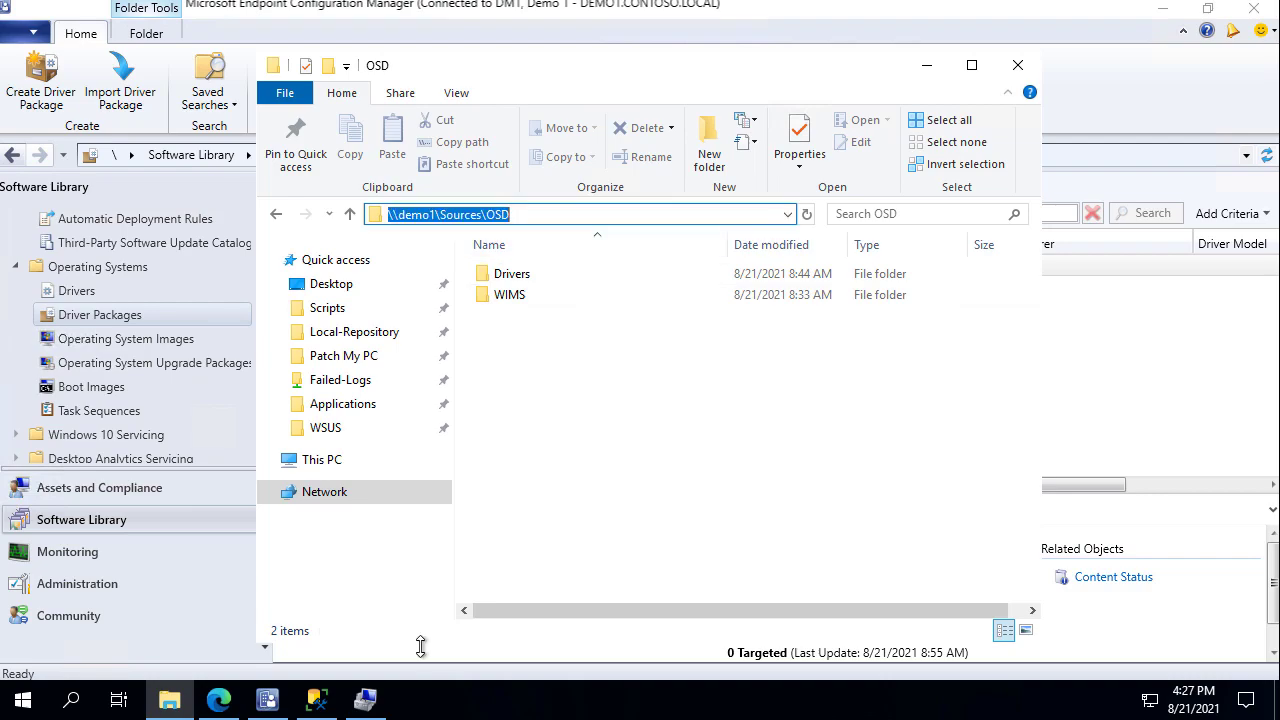
pyautogui.moveTo(218, 703)
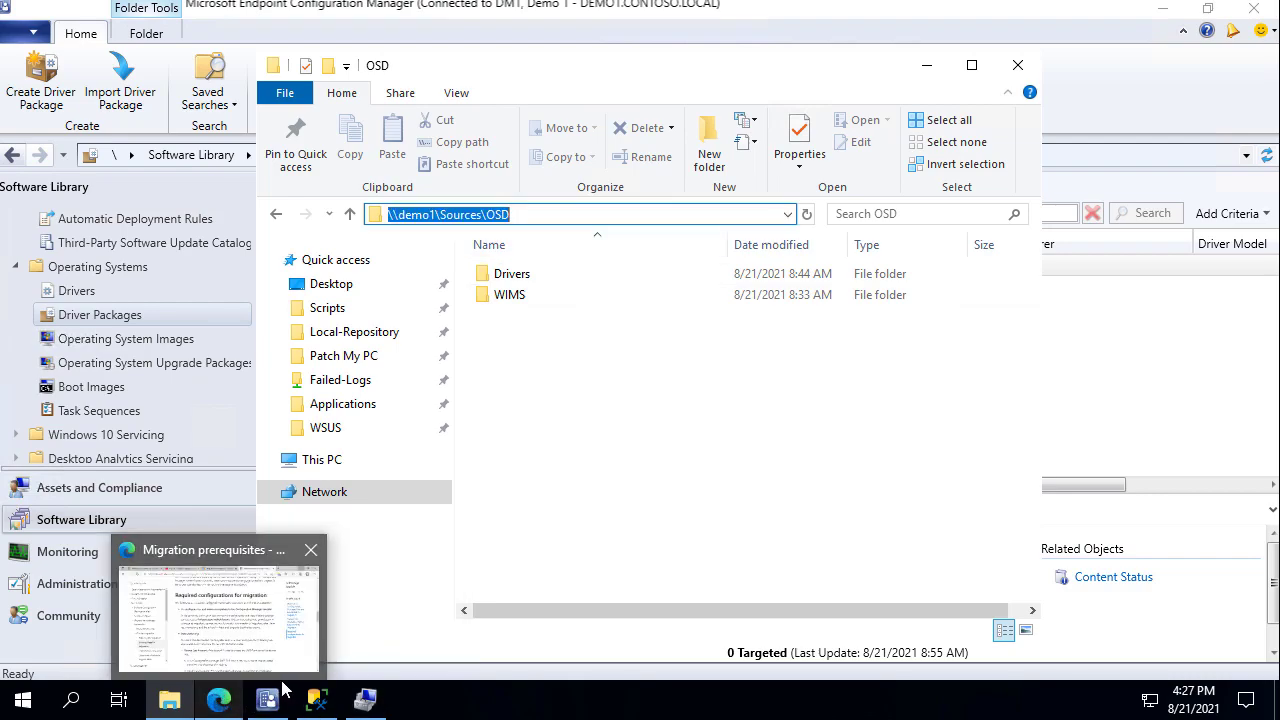
pyautogui.click(364, 702)
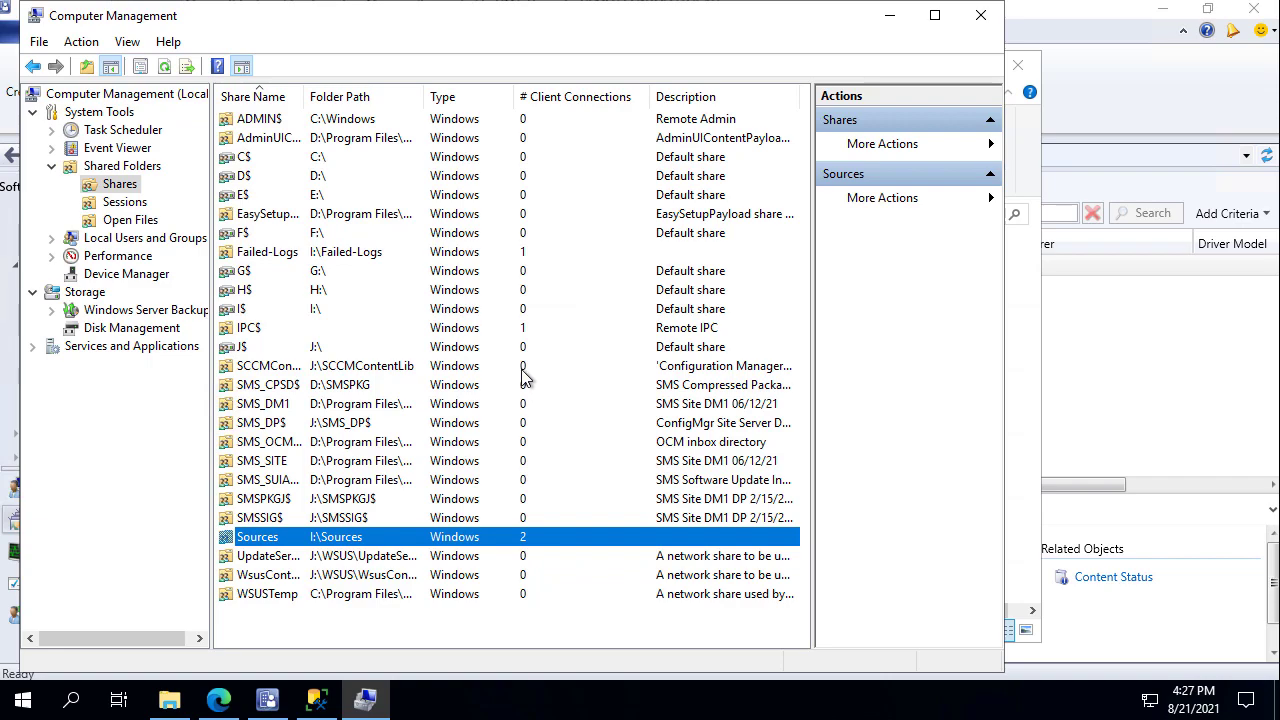
# Open the Sources folder's security permissions and include Computers in the account search.
pyautogui.doubleClick(290, 538)
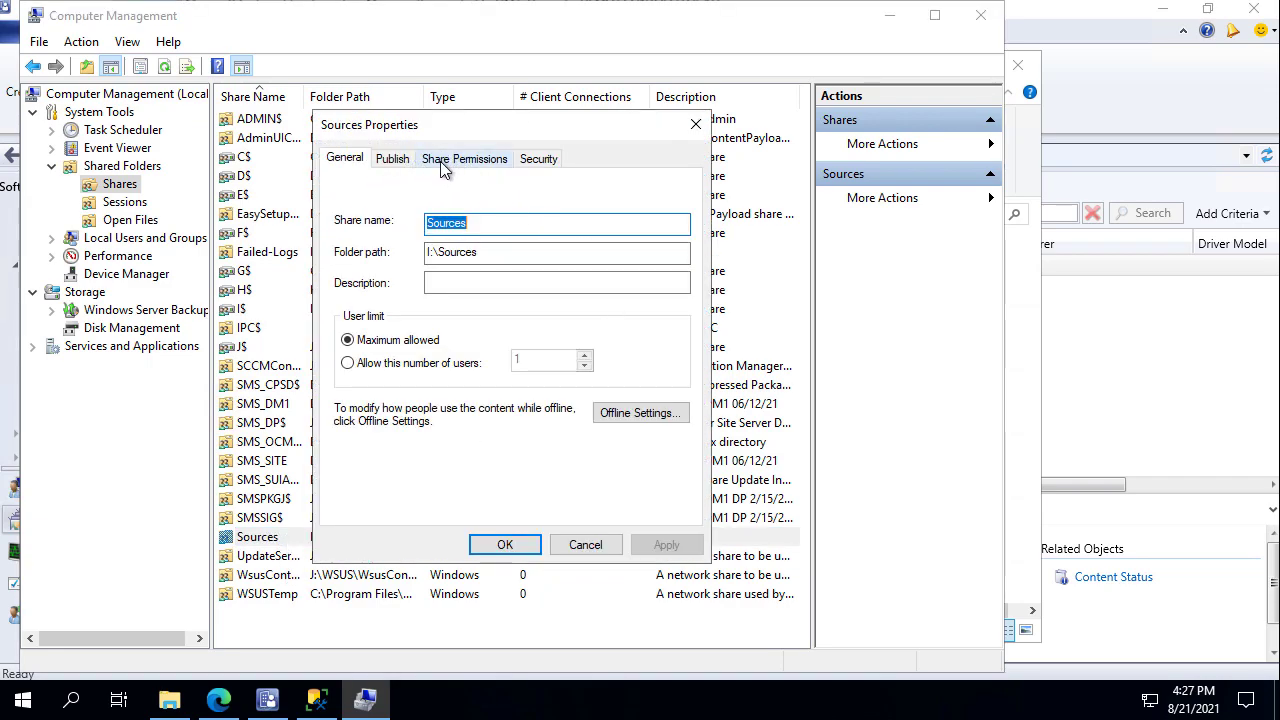
pyautogui.click(450, 160)
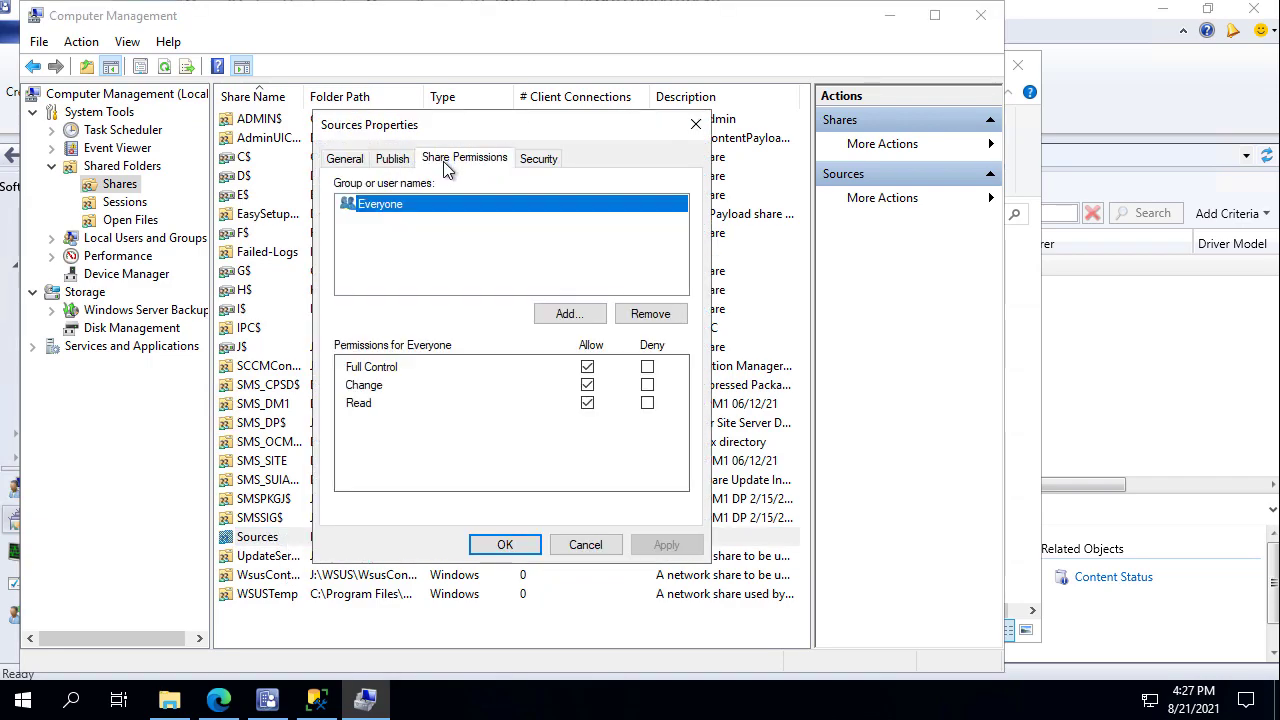
pyautogui.click(552, 158)
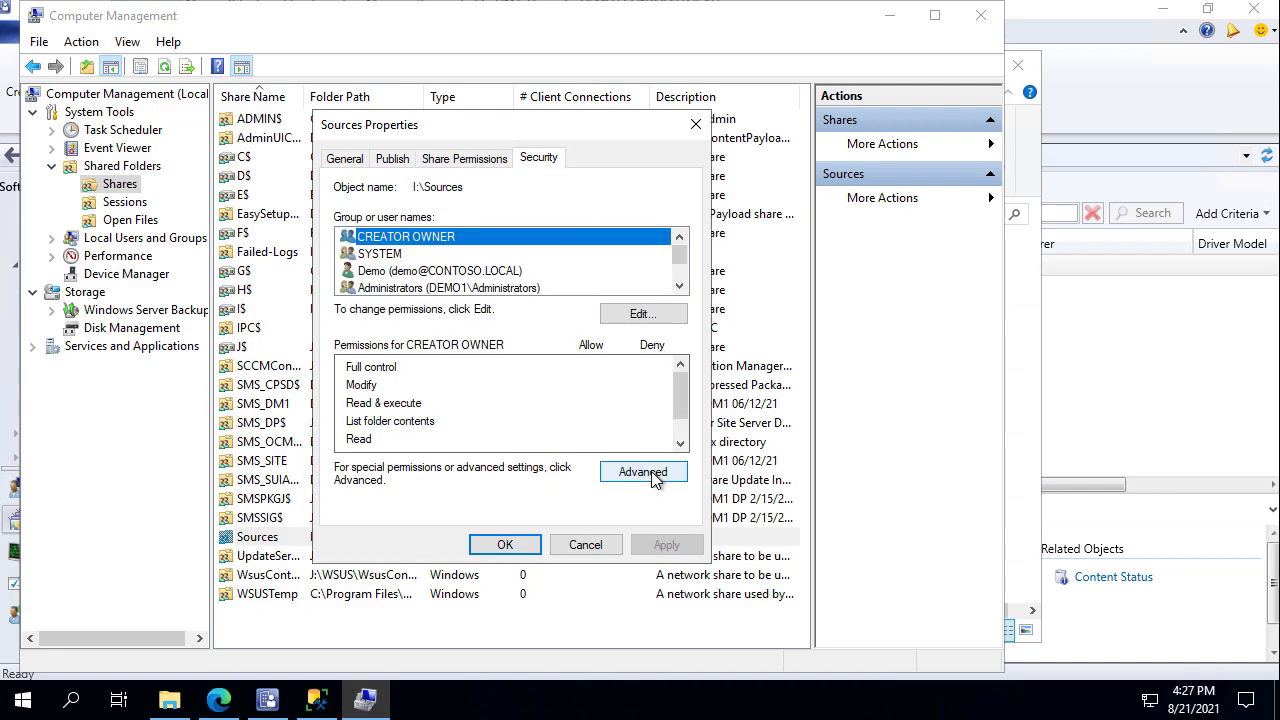
pyautogui.click(663, 319)
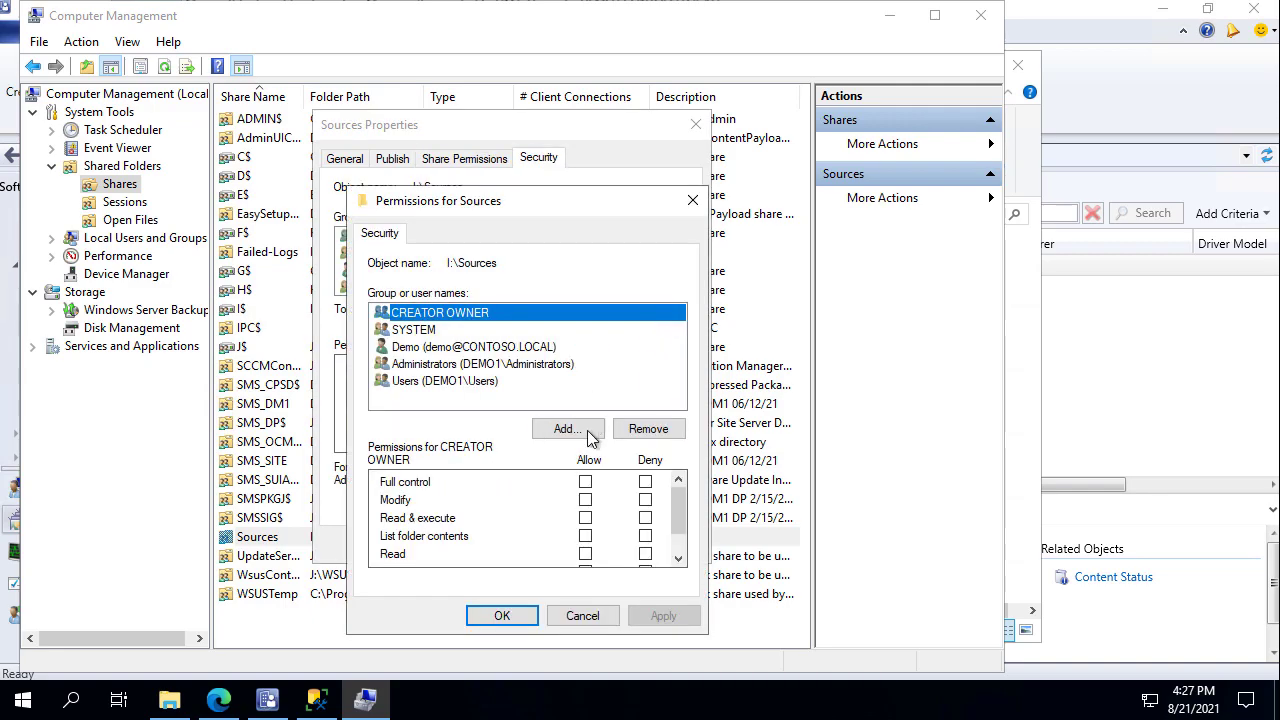
pyautogui.click(570, 426)
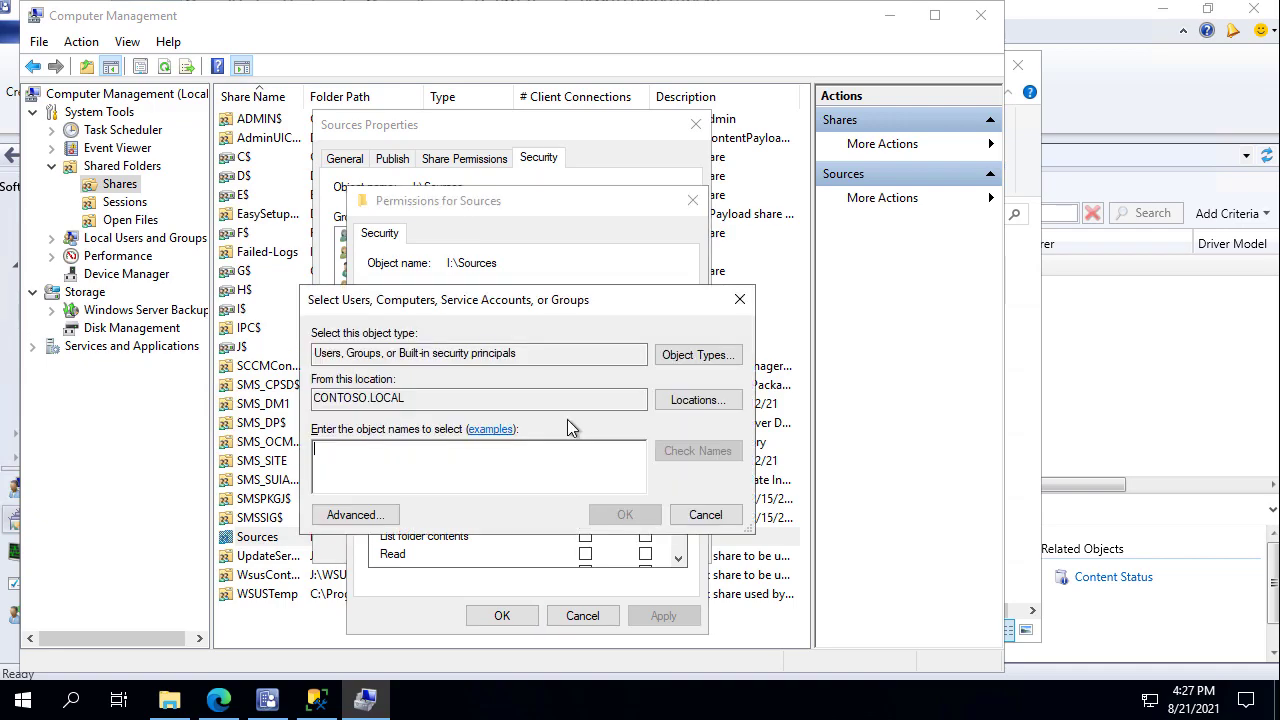
pyautogui.click(712, 358)
pyautogui.click(303, 400)
pyautogui.press('Return')
# Add the DEMO2 computer account with Full control Allow and apply the change.
pyautogui.write('demo2')
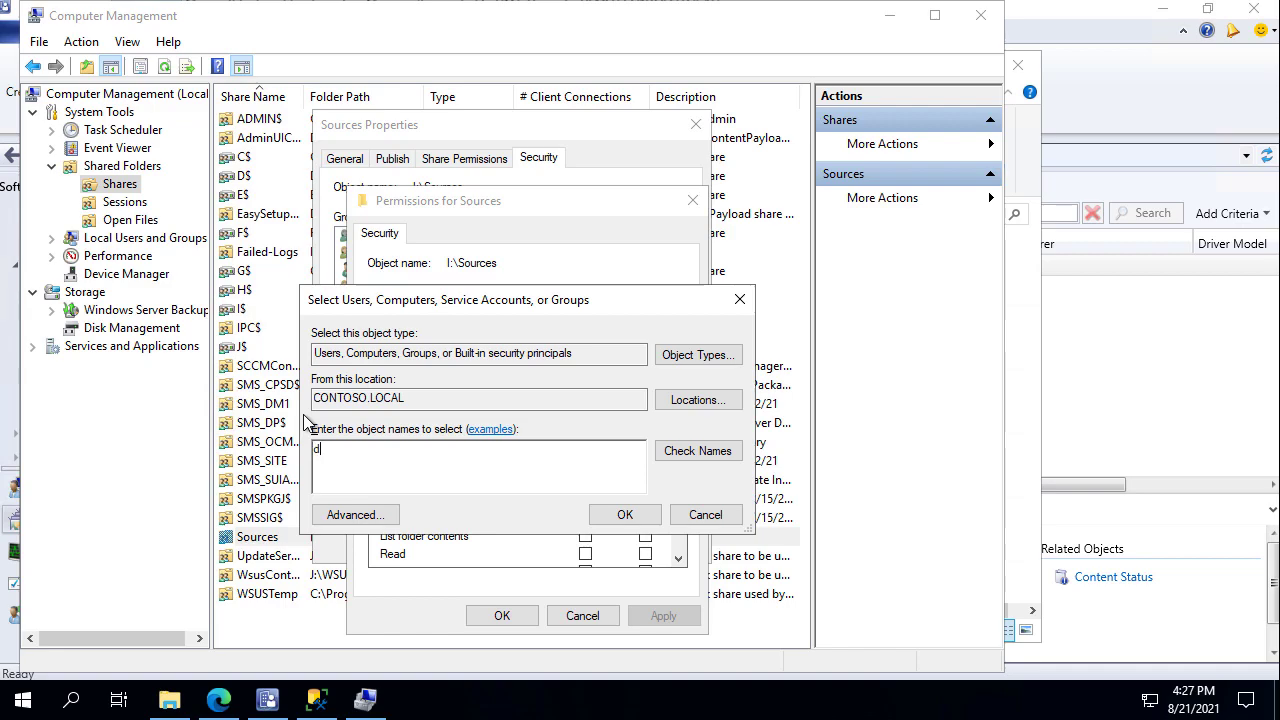
pyautogui.press('Return')
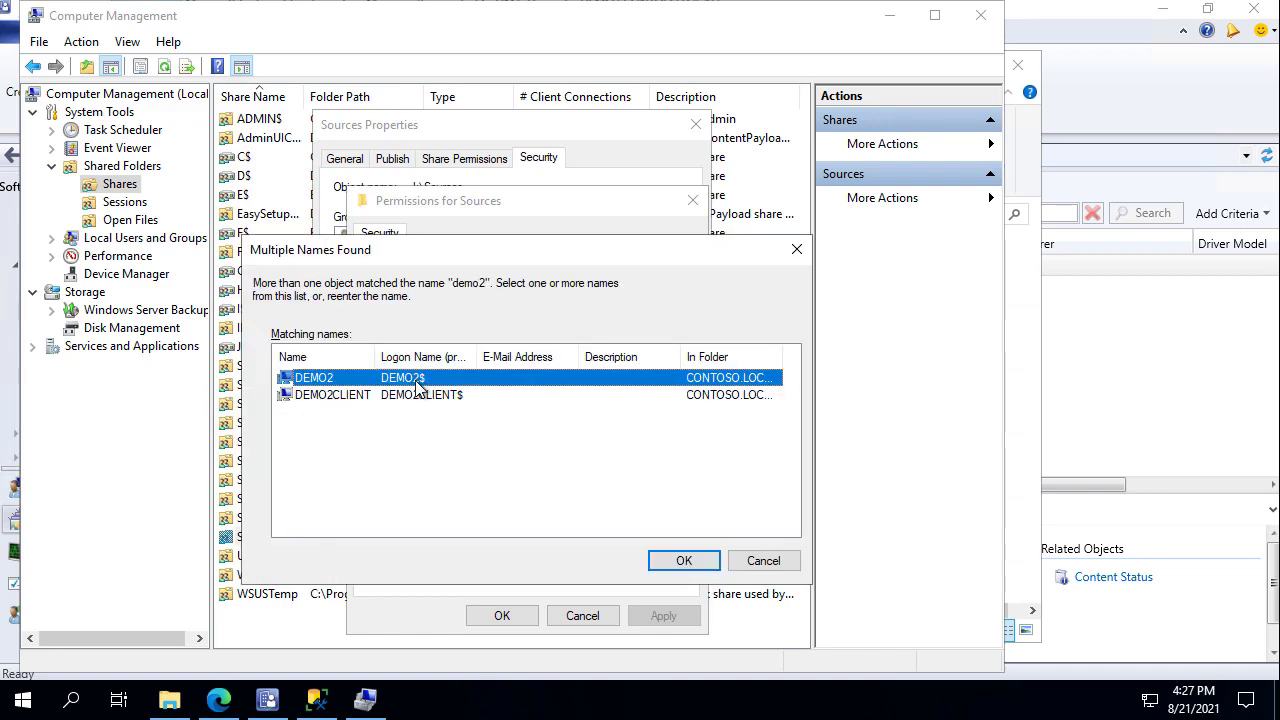
pyautogui.press('Return')
pyautogui.press('Return')
pyautogui.click(585, 482)
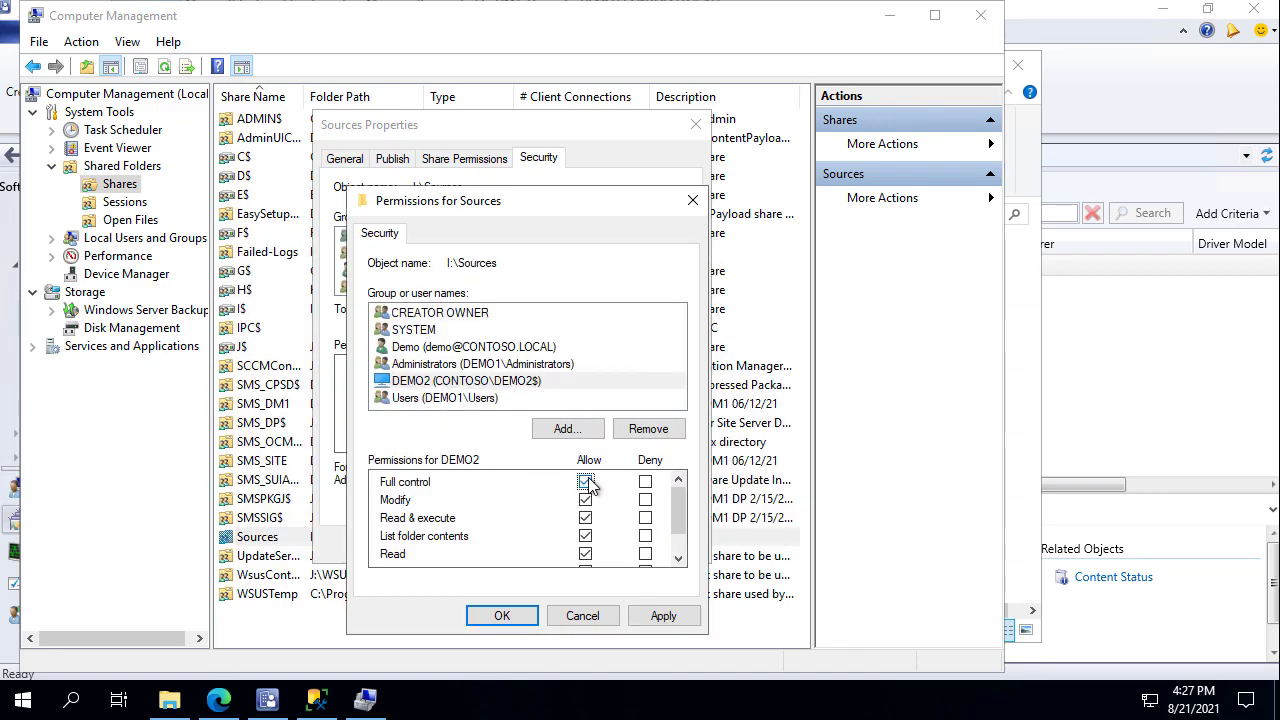
pyautogui.click(663, 616)
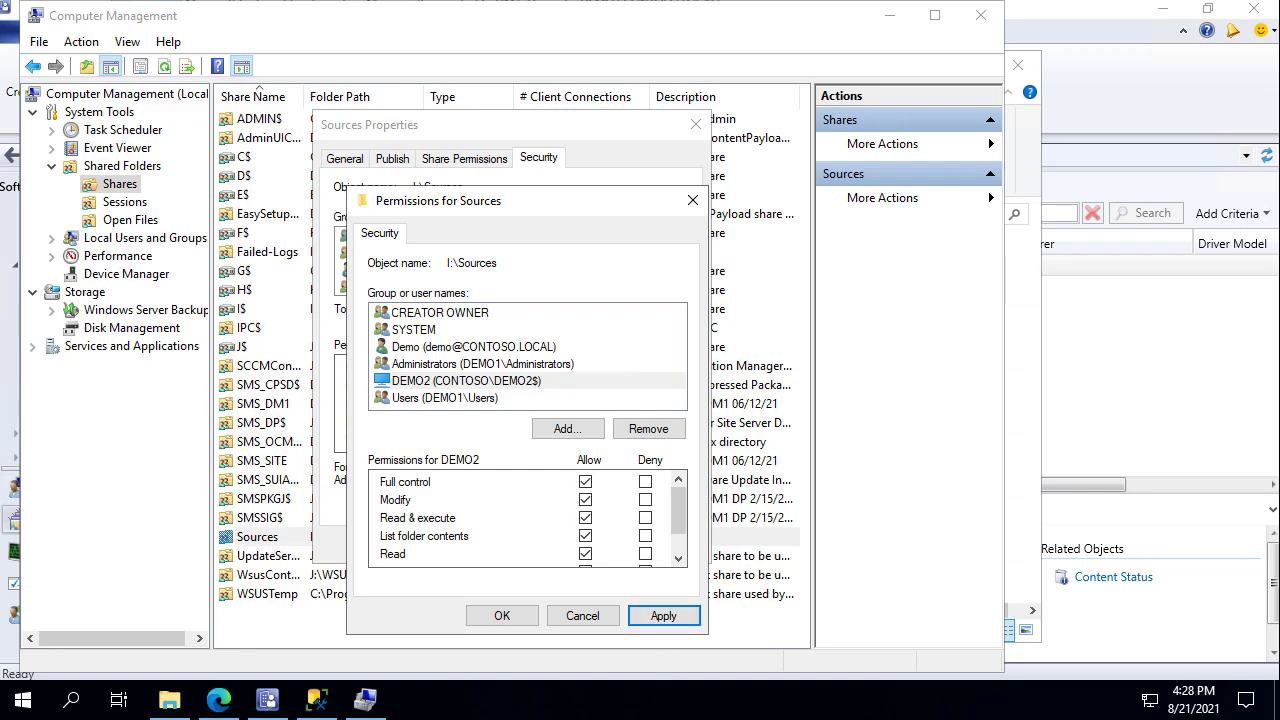
pyautogui.click(526, 620)
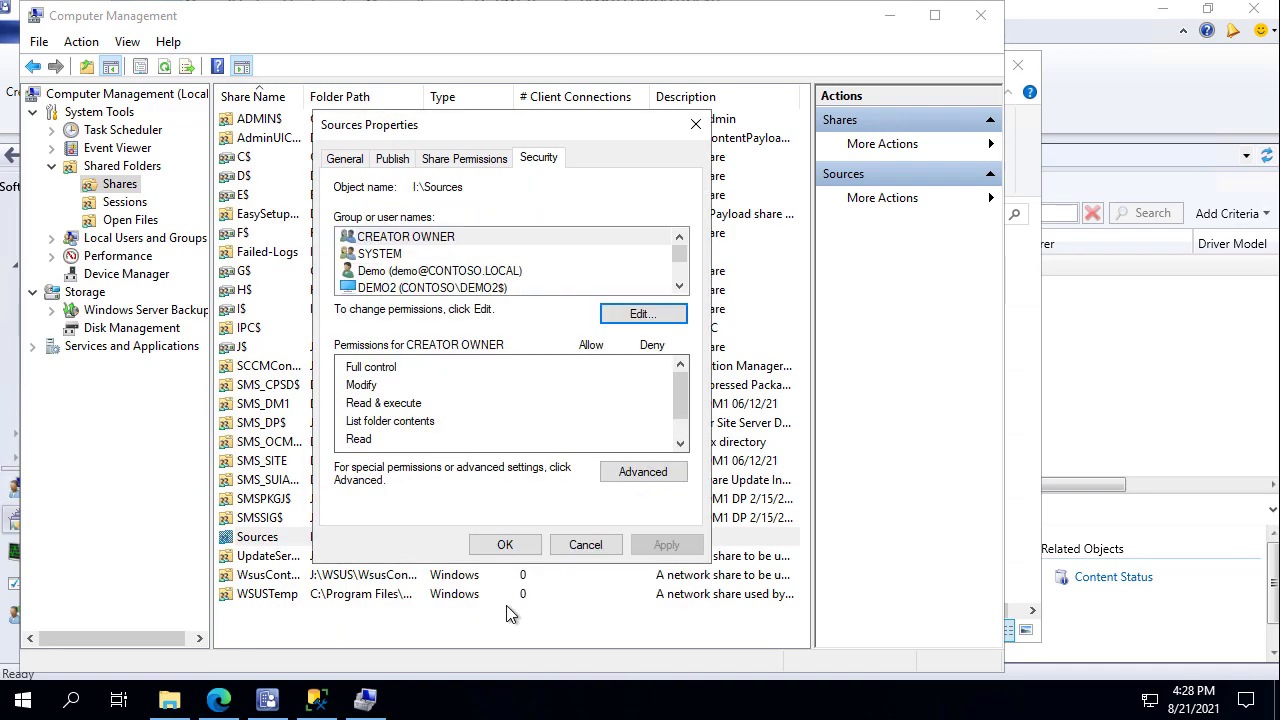
pyautogui.click(516, 550)
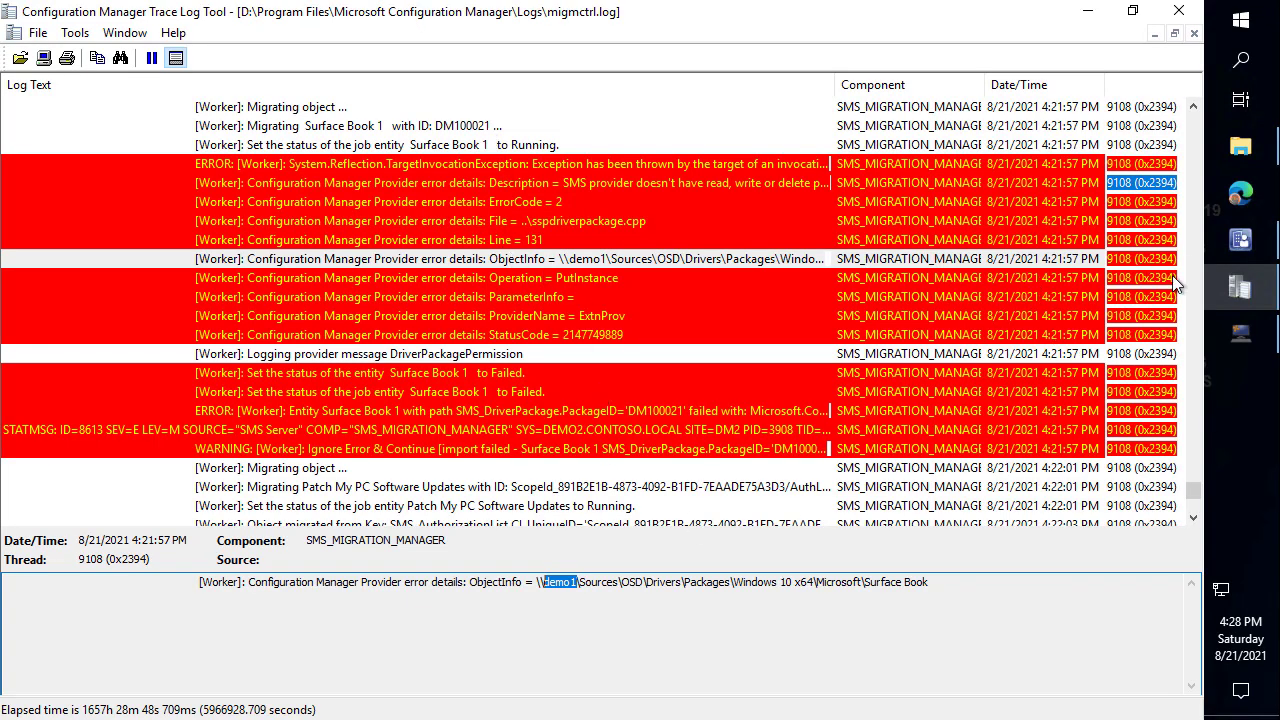
# Rerun the Example 2 migration job and check that Driver Packages is still empty.
pyautogui.click(812, 336)
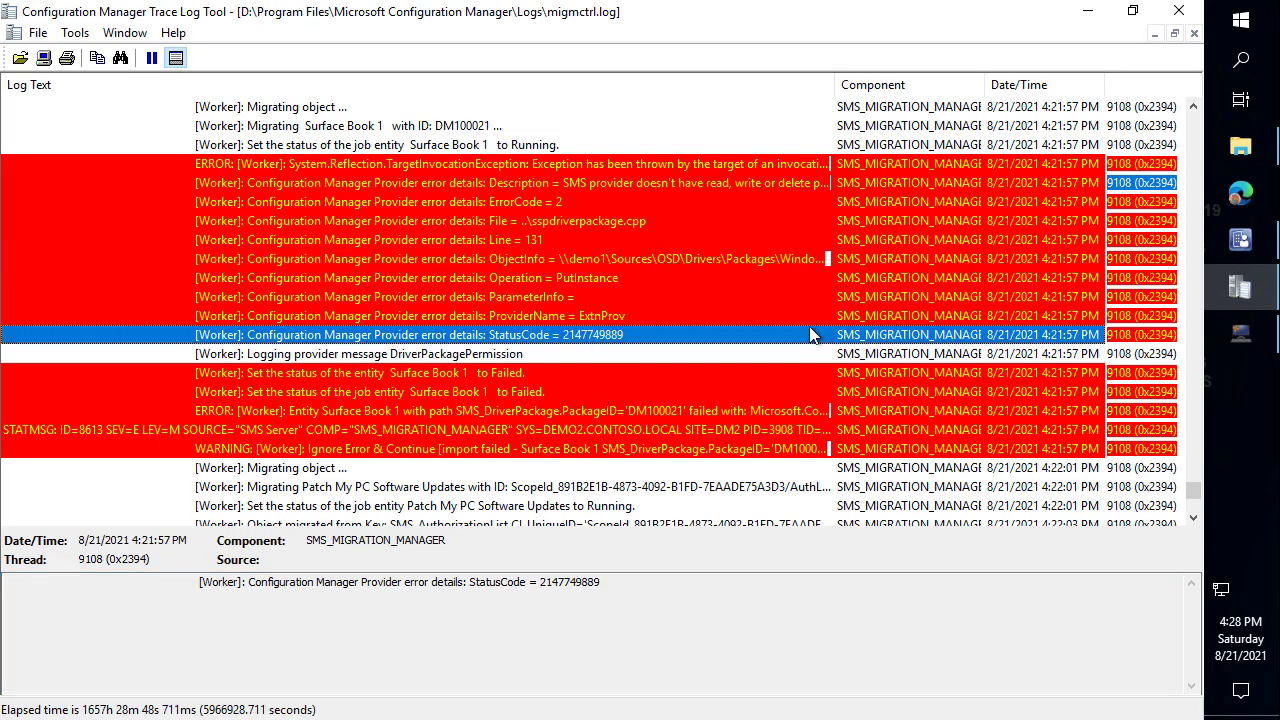
pyautogui.press('End')
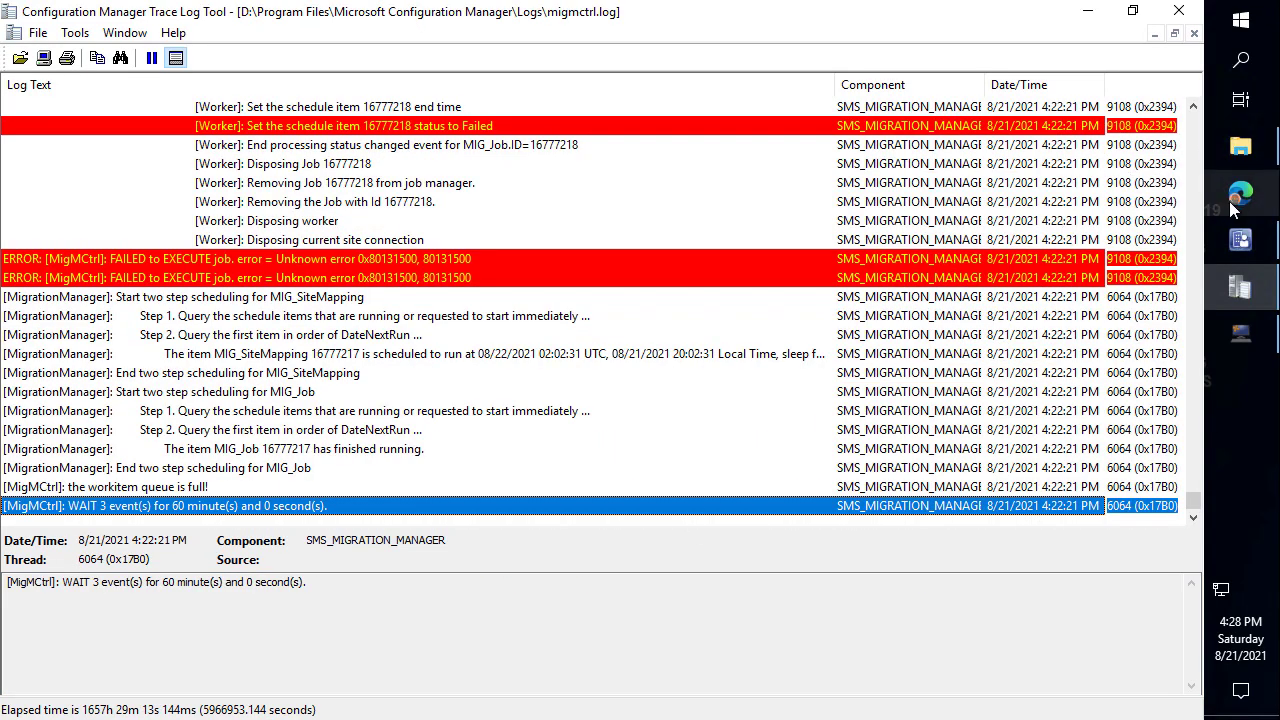
pyautogui.click(1240, 240)
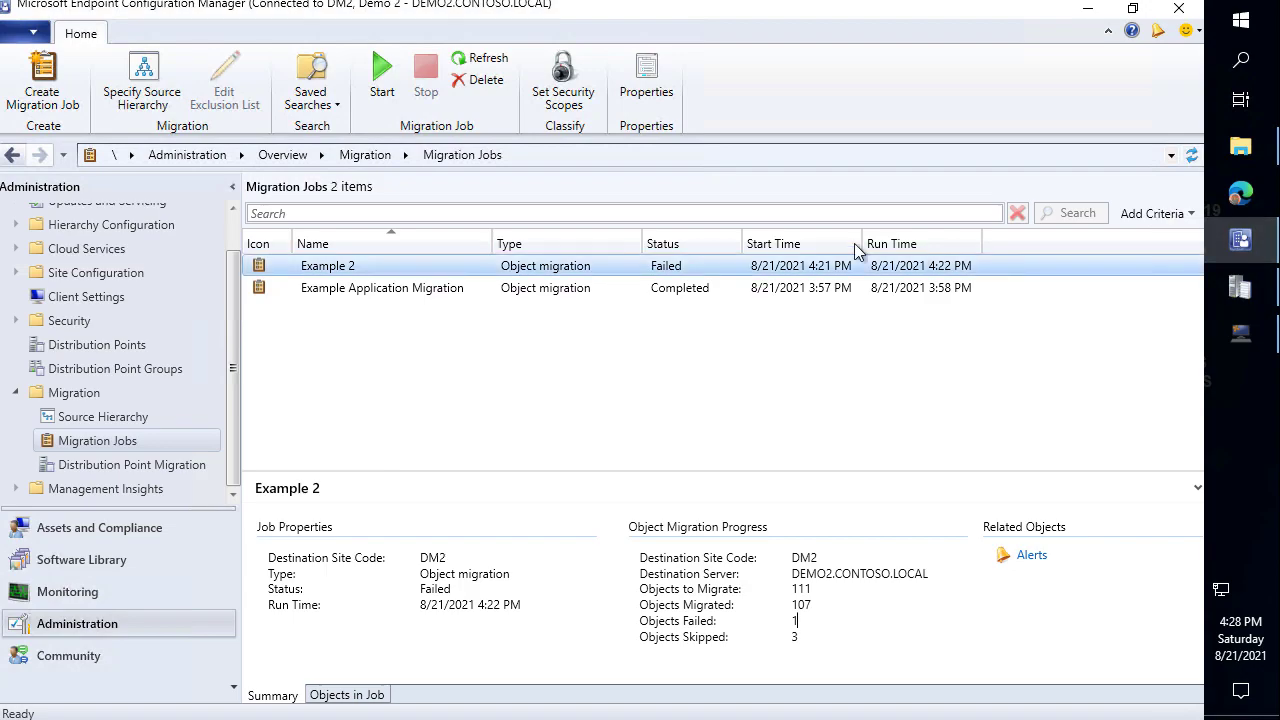
pyautogui.rightClick(378, 263)
pyautogui.click(261, 277)
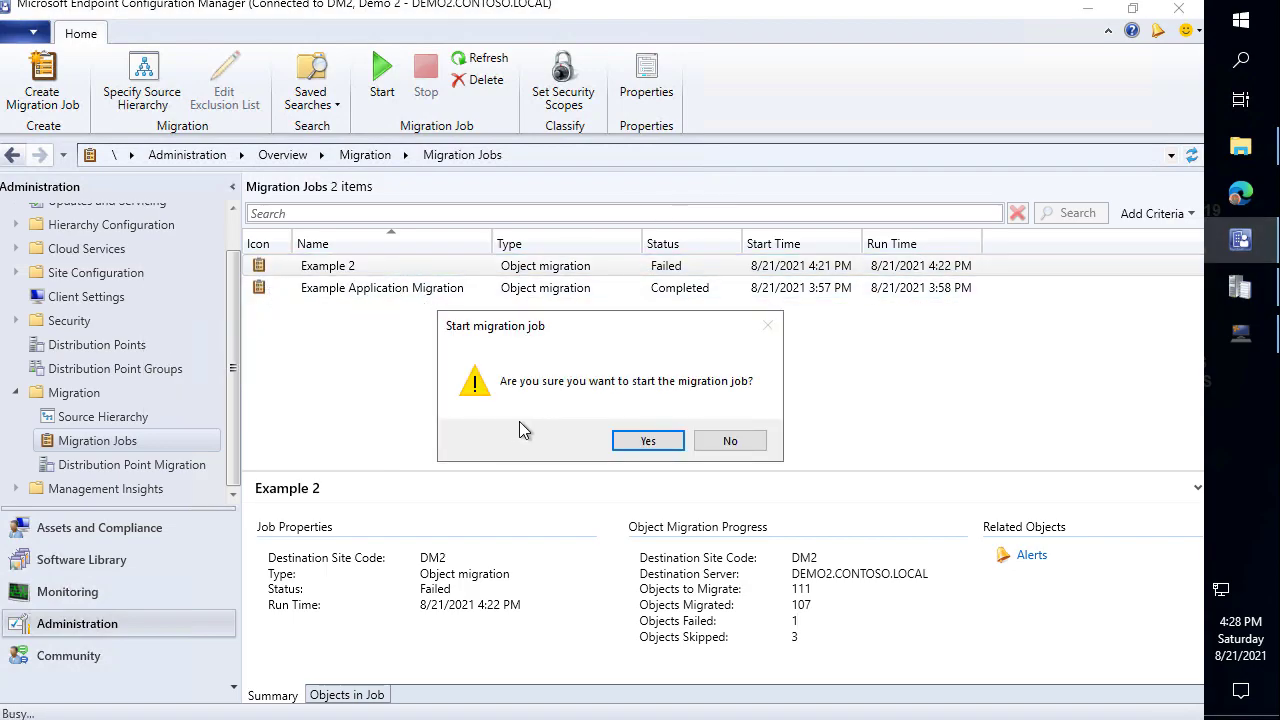
pyautogui.click(640, 441)
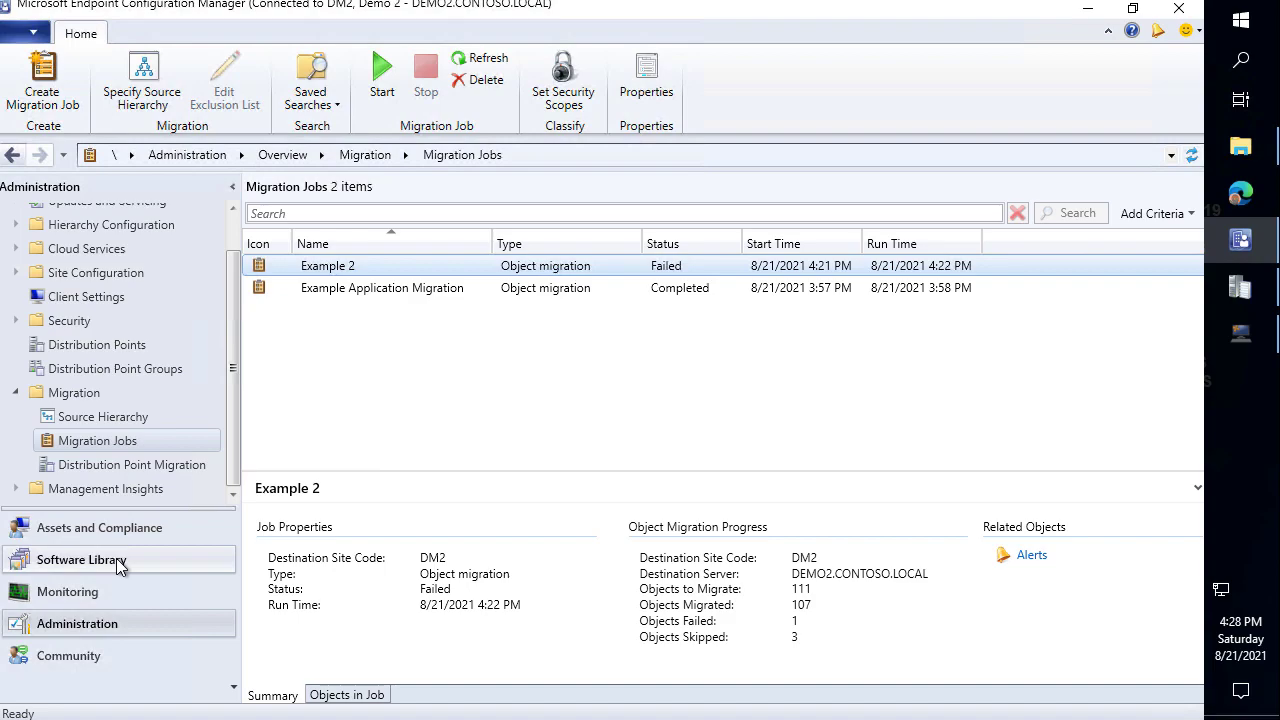
pyautogui.click(119, 566)
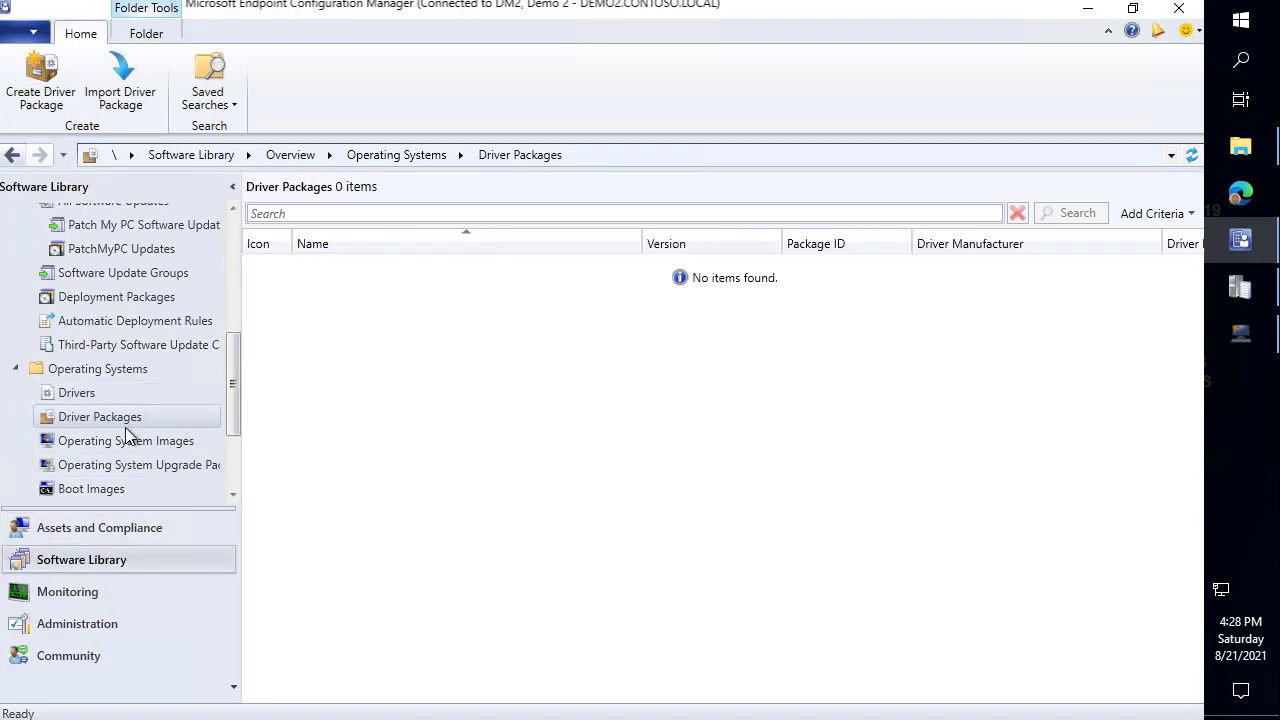
pyautogui.click(1248, 294)
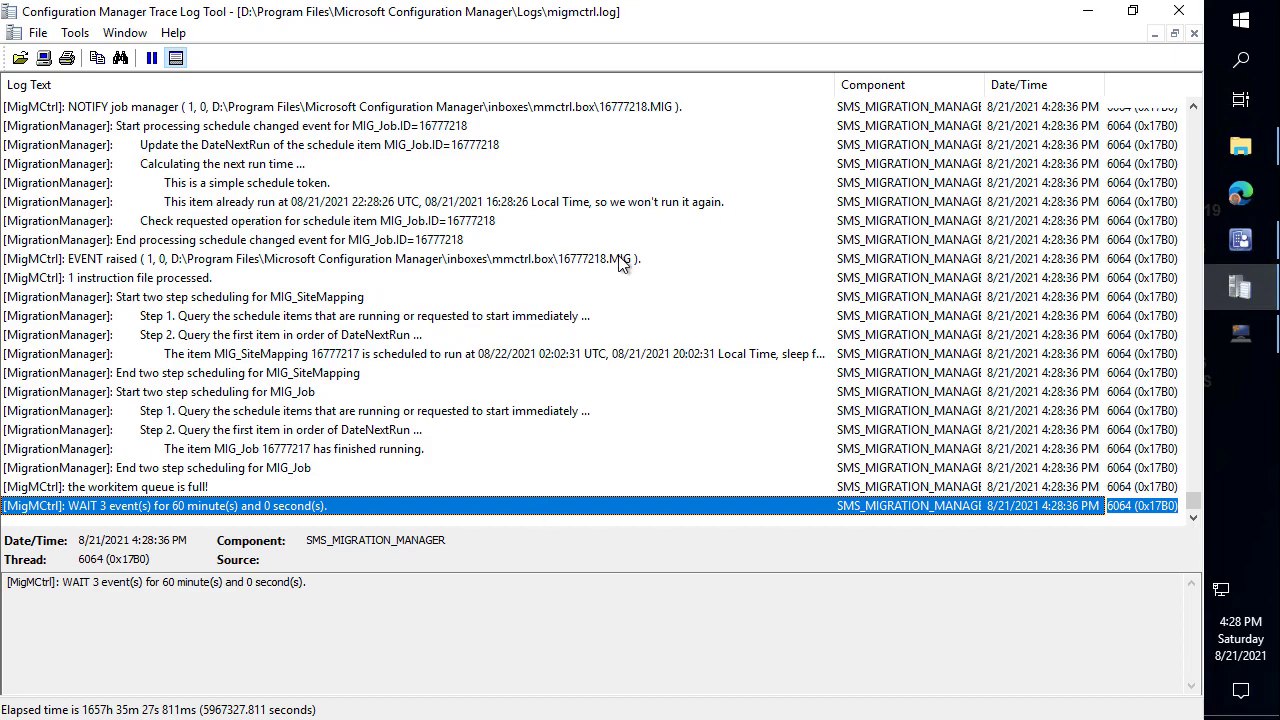
# Find the 'Migrating Surface Book 1' log entry, then refresh Driver Packages to see Surface Book 1 (DM100021).
pyautogui.click(615, 279)
pyautogui.scroll(8, 605, 283)
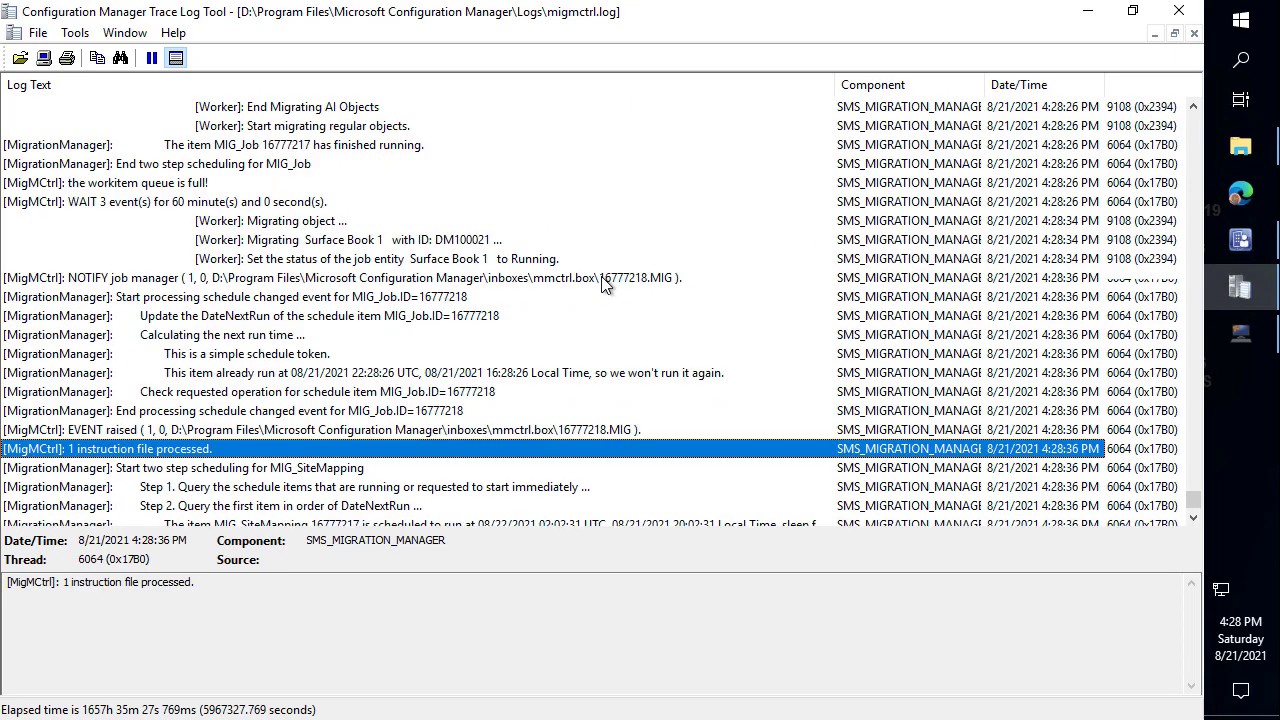
pyautogui.scroll(-4, 572, 330)
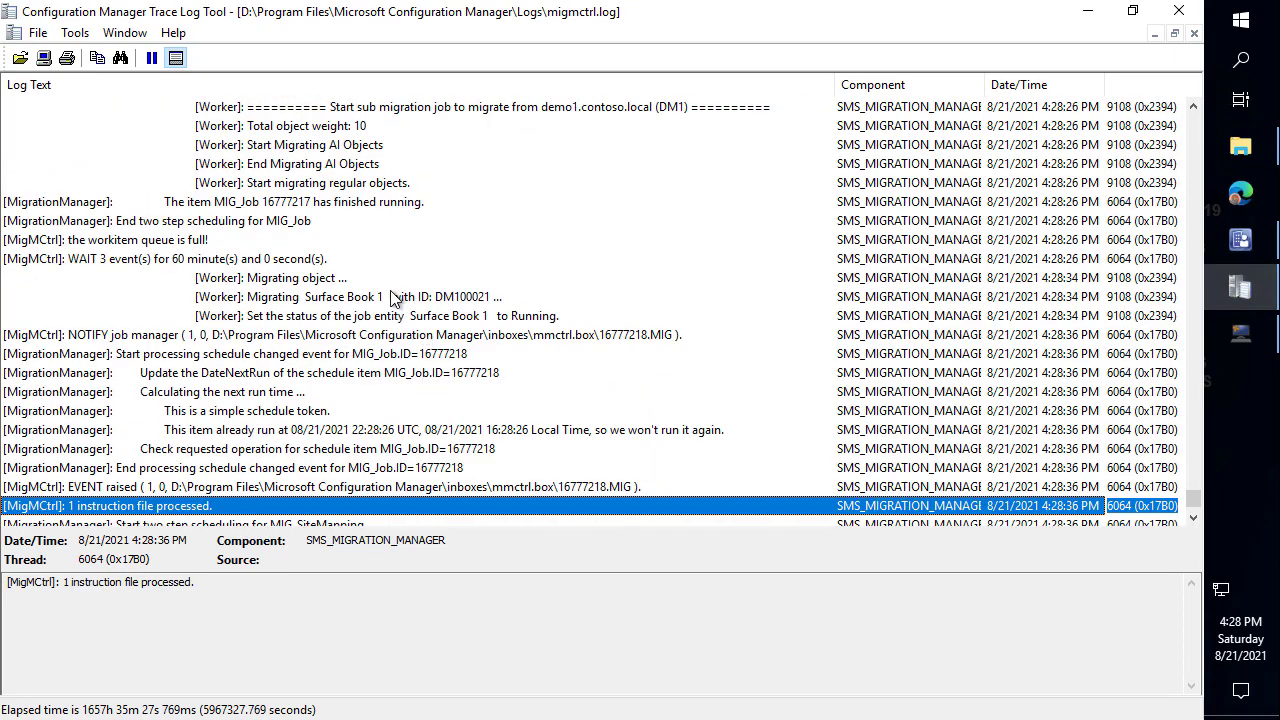
pyautogui.click(401, 298)
pyautogui.moveTo(496, 286); pyautogui.dragTo(608, 189)
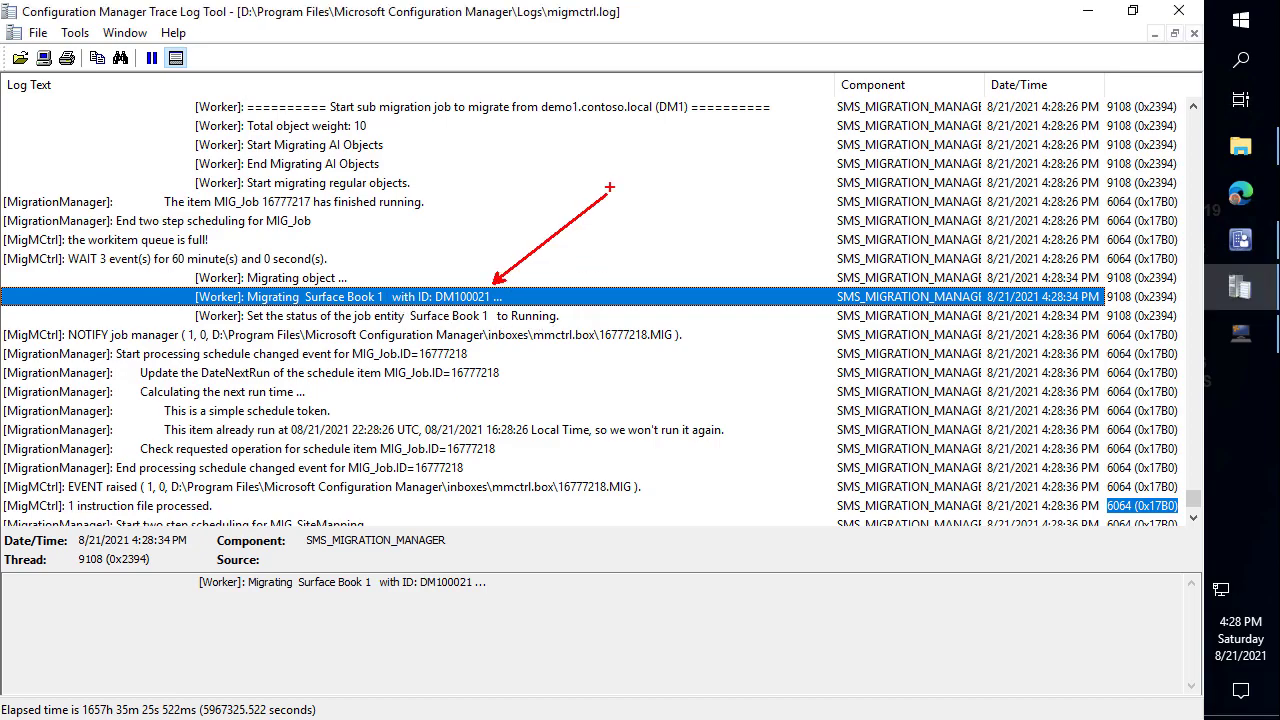
pyautogui.click(1240, 240)
pyautogui.click(1190, 155)
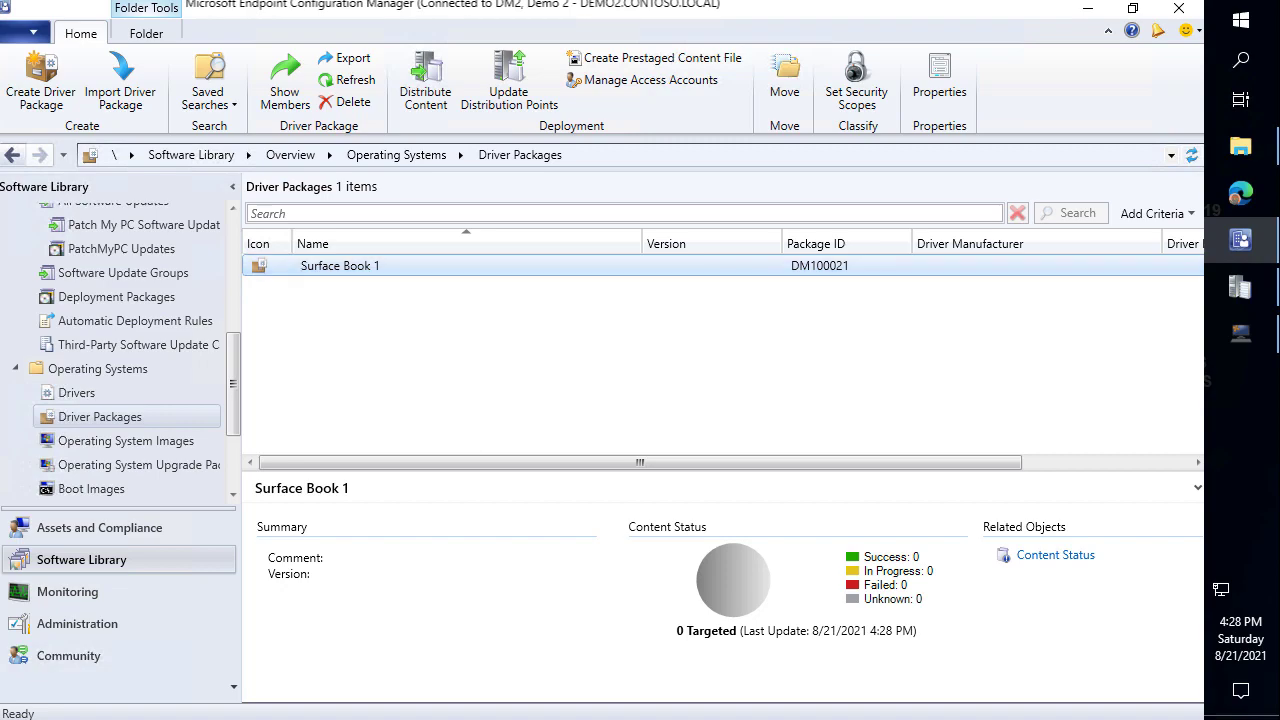
# Open the Application Management Applications list, showing 22 items.
pyautogui.moveTo(229, 386); pyautogui.dragTo(205, 173)
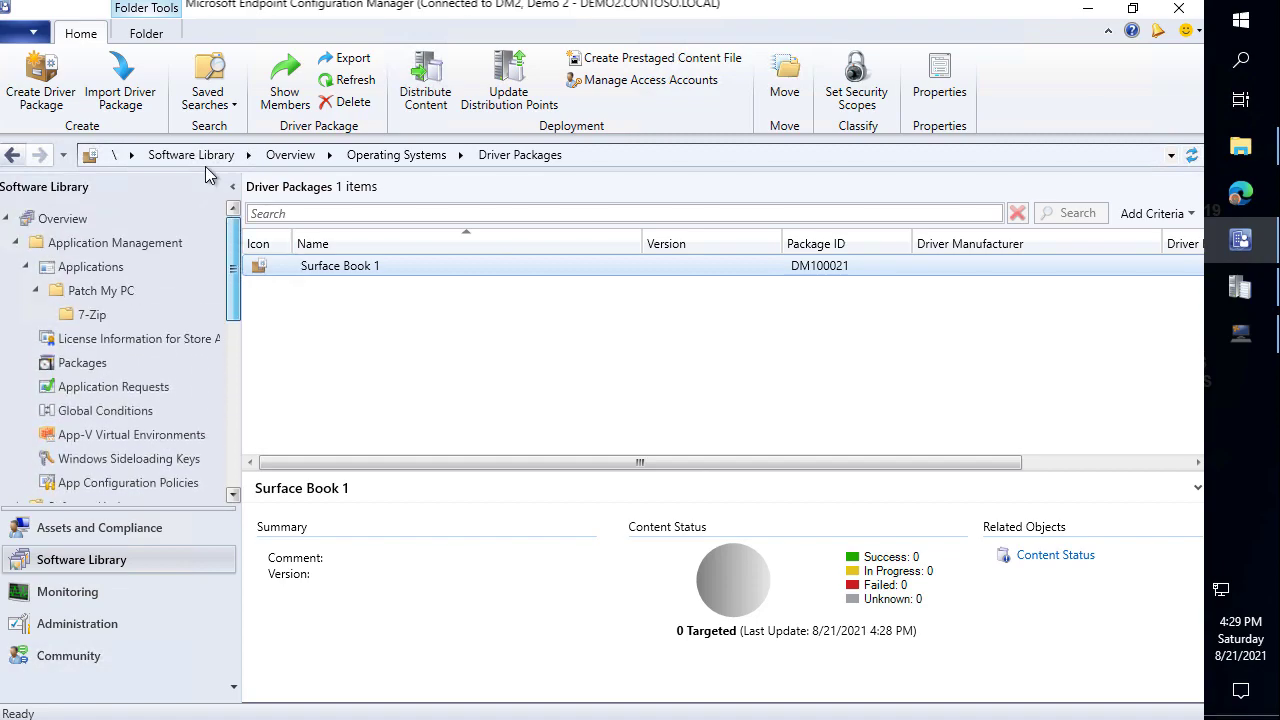
pyautogui.click(98, 267)
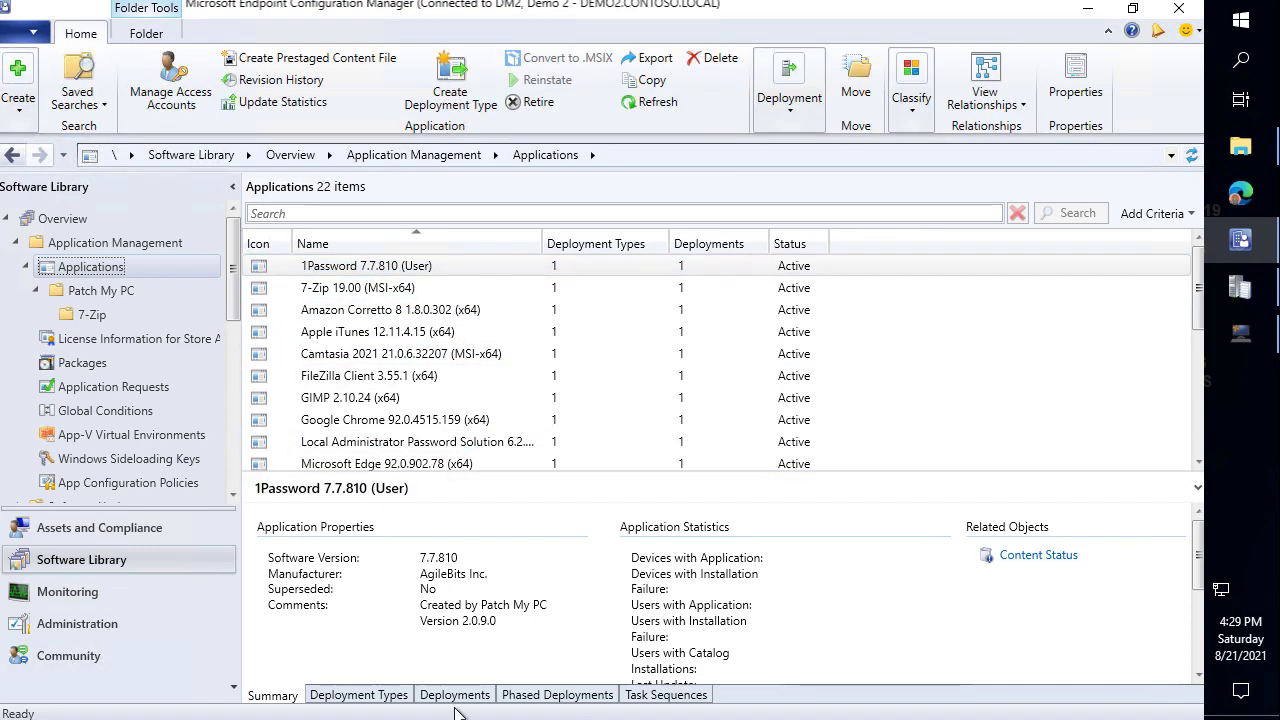
# Open the 1Password deployment type's properties at its content location settings.
pyautogui.click(388, 695)
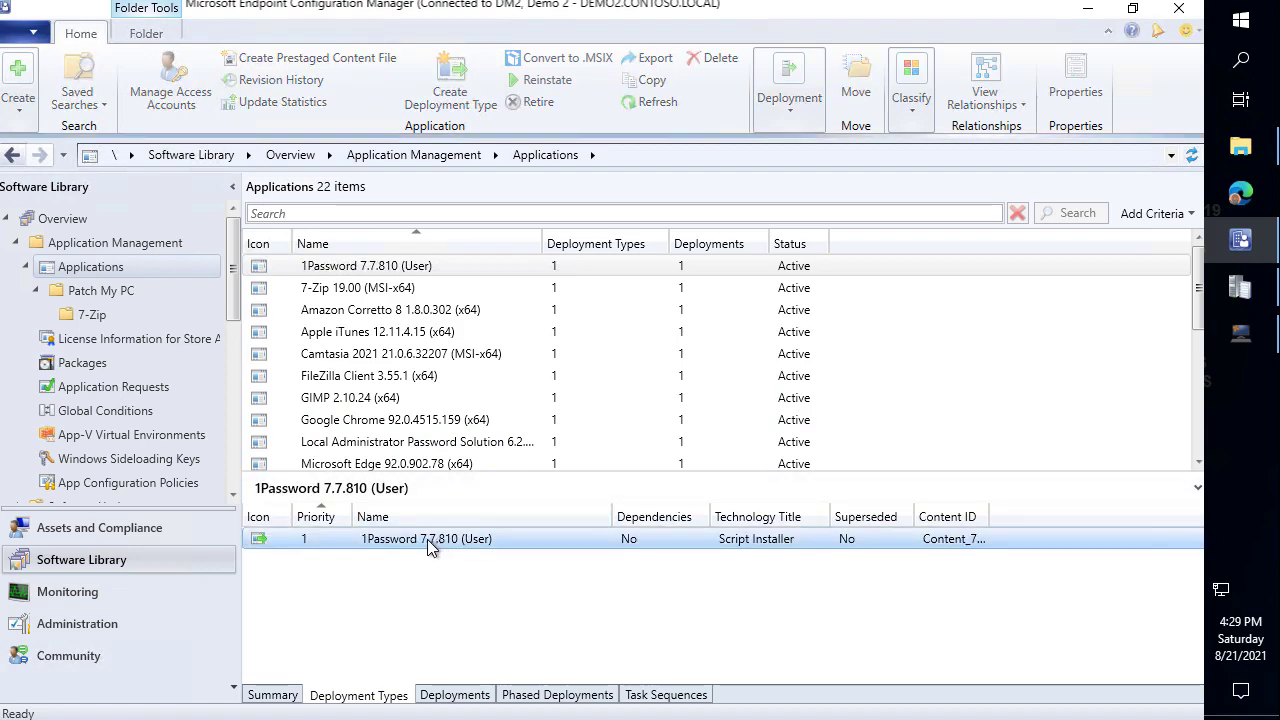
pyautogui.click(418, 541)
pyautogui.rightClick(418, 541)
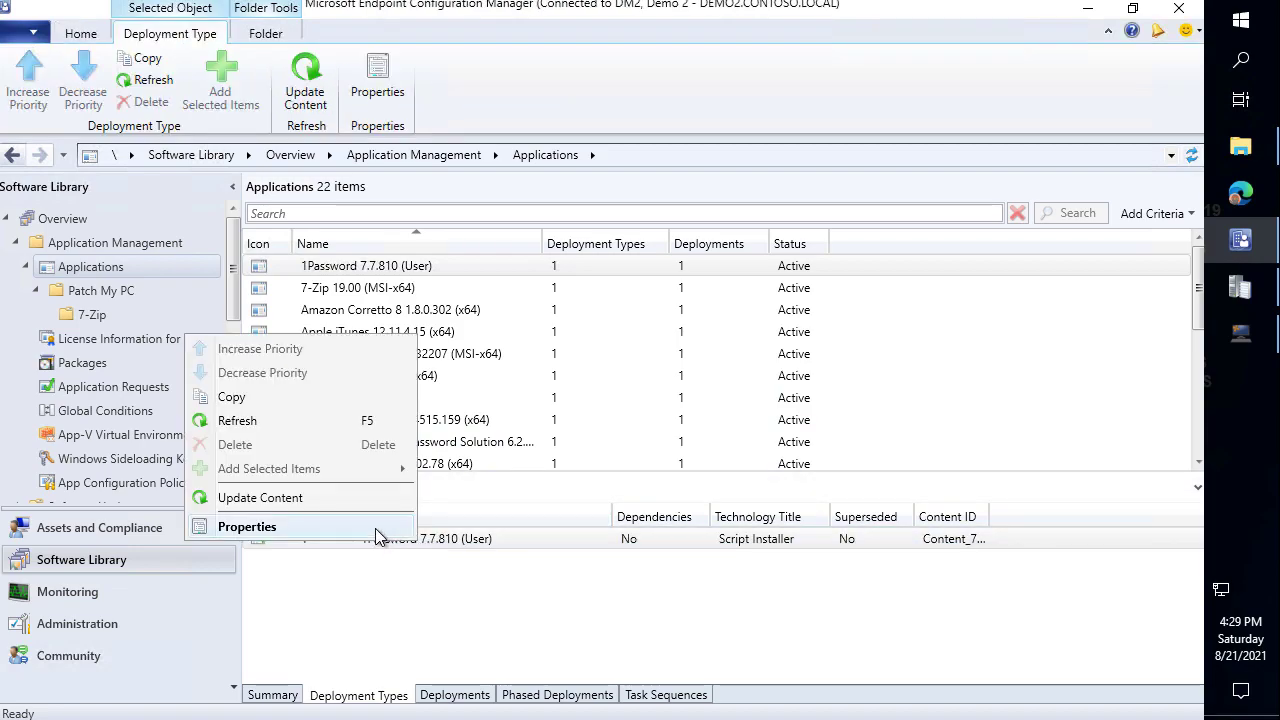
pyautogui.click(380, 530)
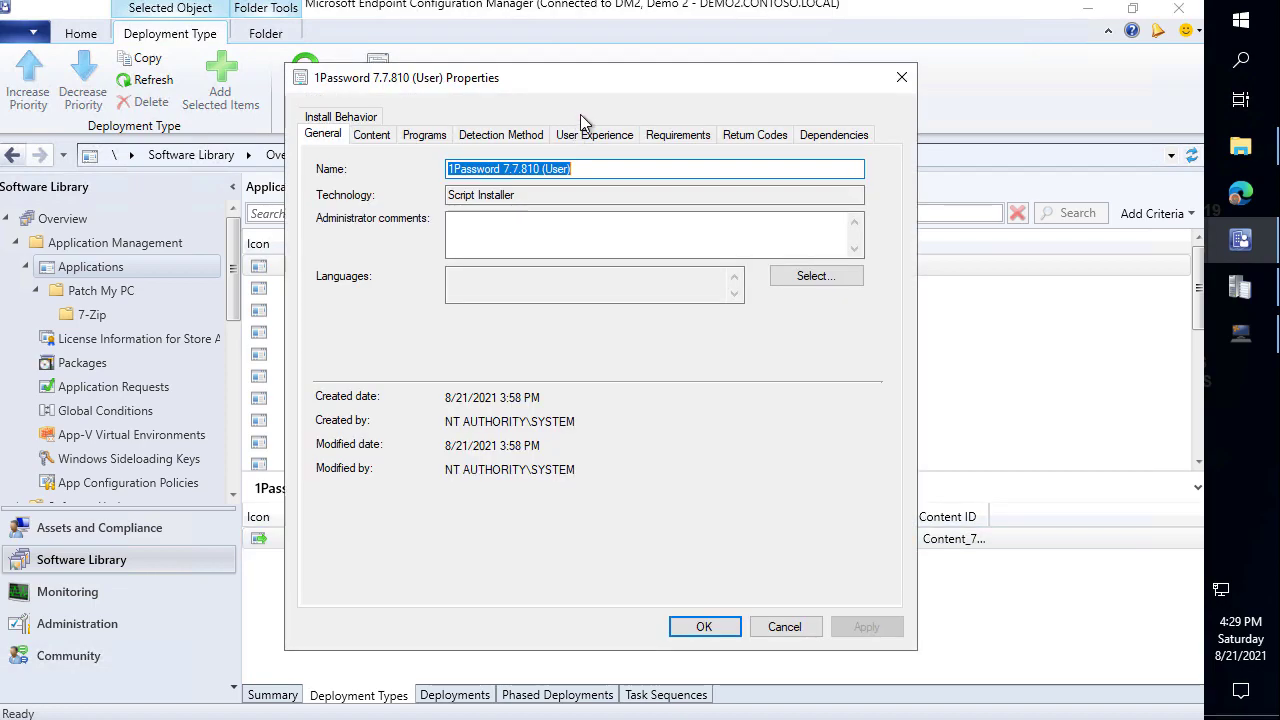
pyautogui.moveTo(610, 78); pyautogui.dragTo(874, 82)
pyautogui.click(640, 140)
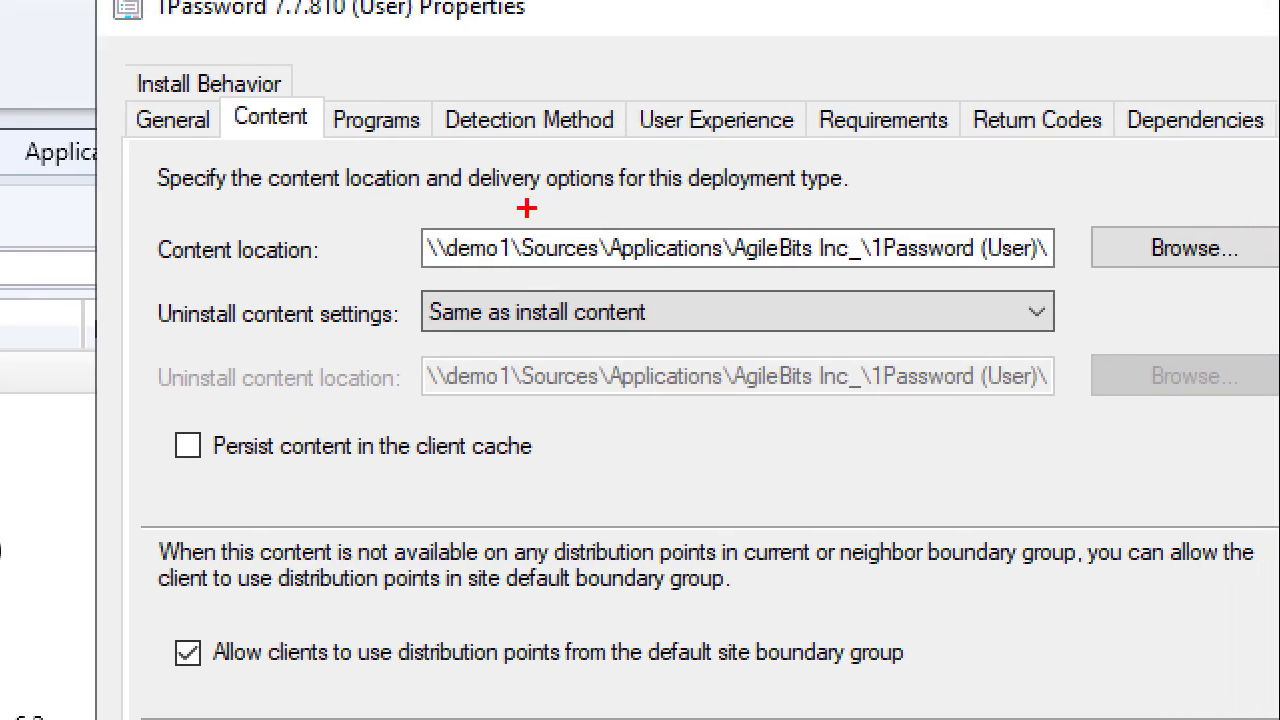
pyautogui.moveTo(502, 226); pyautogui.dragTo(612, 116)
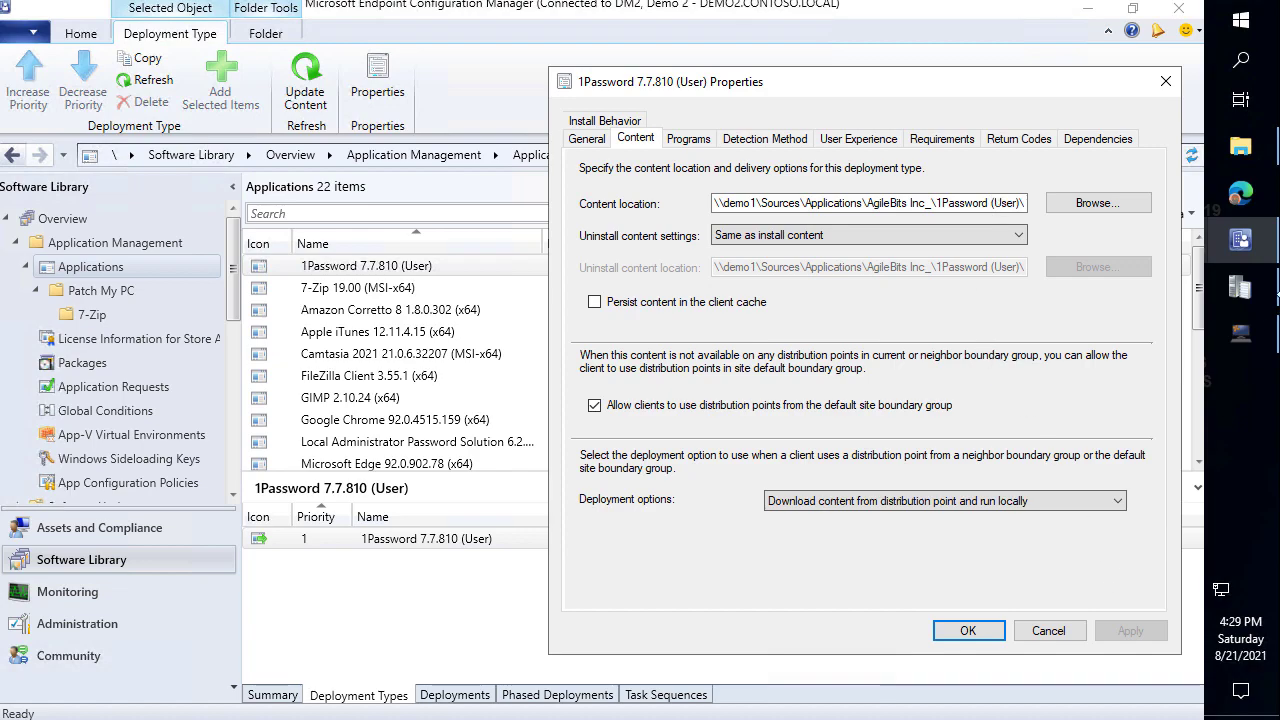
# Untick 'Allow clients to use distribution points from the default site boundary group'.
pyautogui.moveTo(1240, 288)
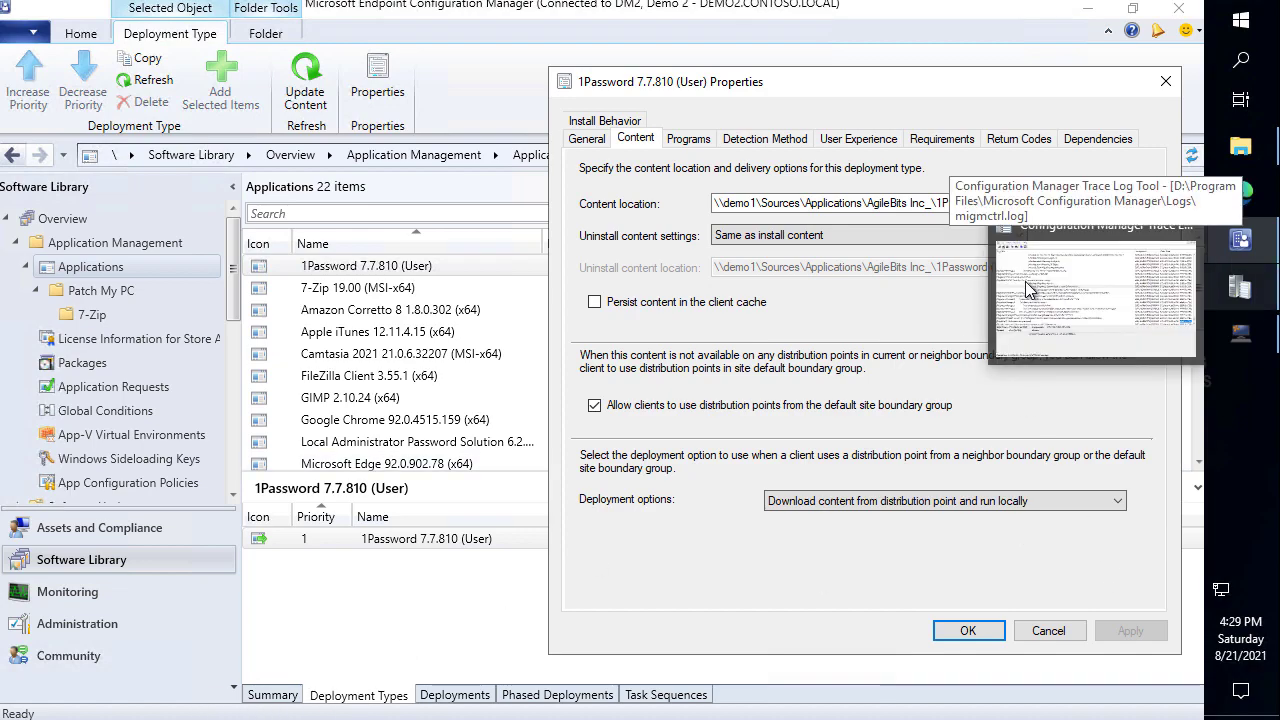
pyautogui.click(1057, 400)
pyautogui.click(1236, 200)
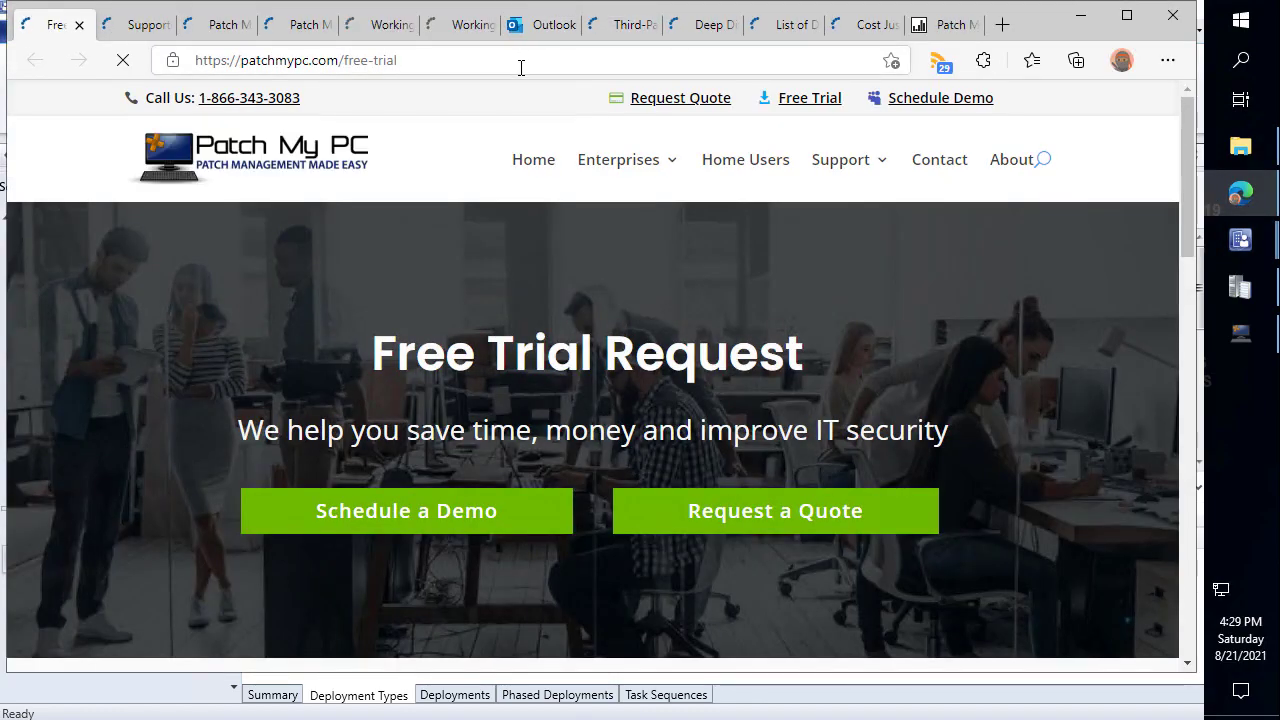
# Load the ConfigMgr Content Source Update Tool 1.0.0 article and close the other tabs.
pyautogui.click(520, 66)
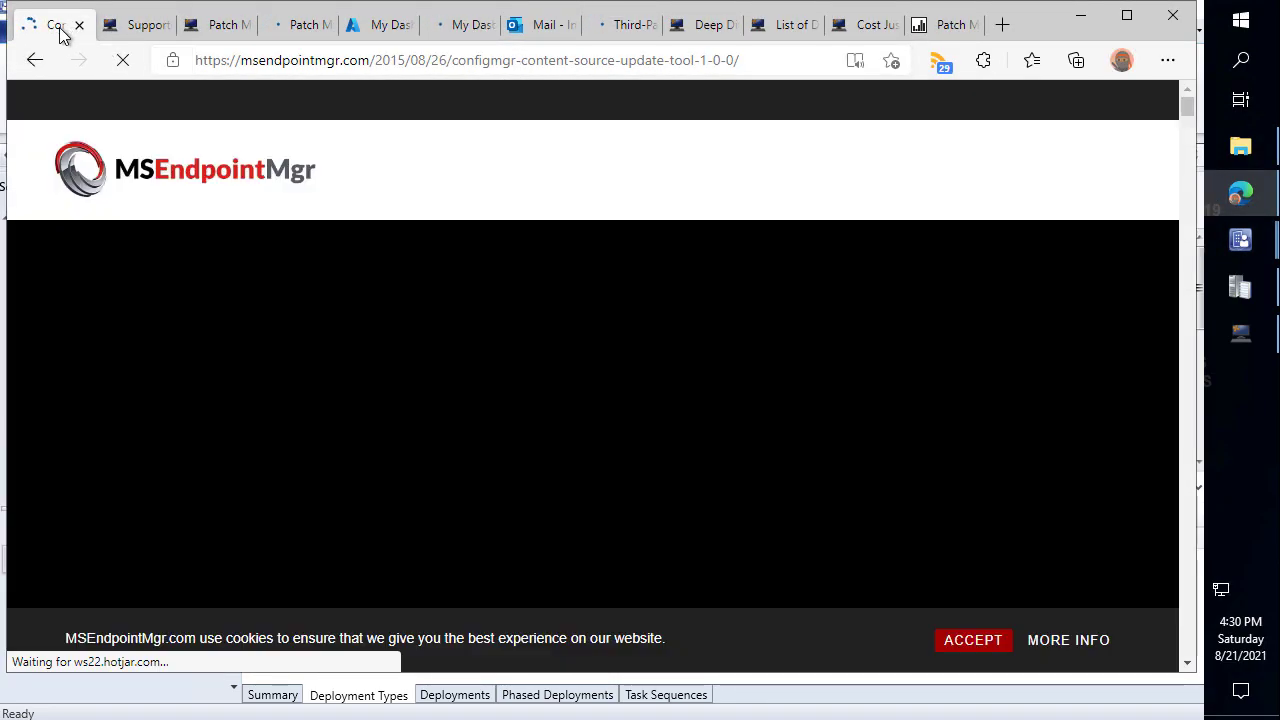
pyautogui.rightClick(58, 30)
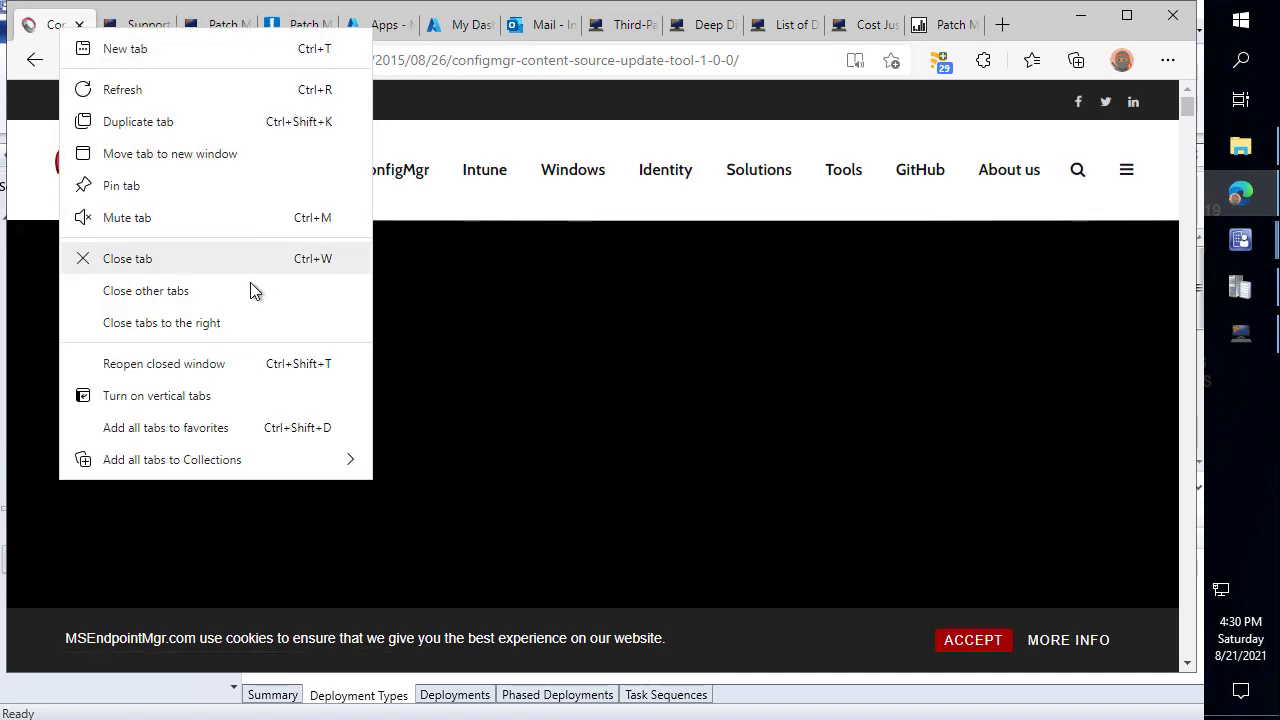
pyautogui.click(237, 322)
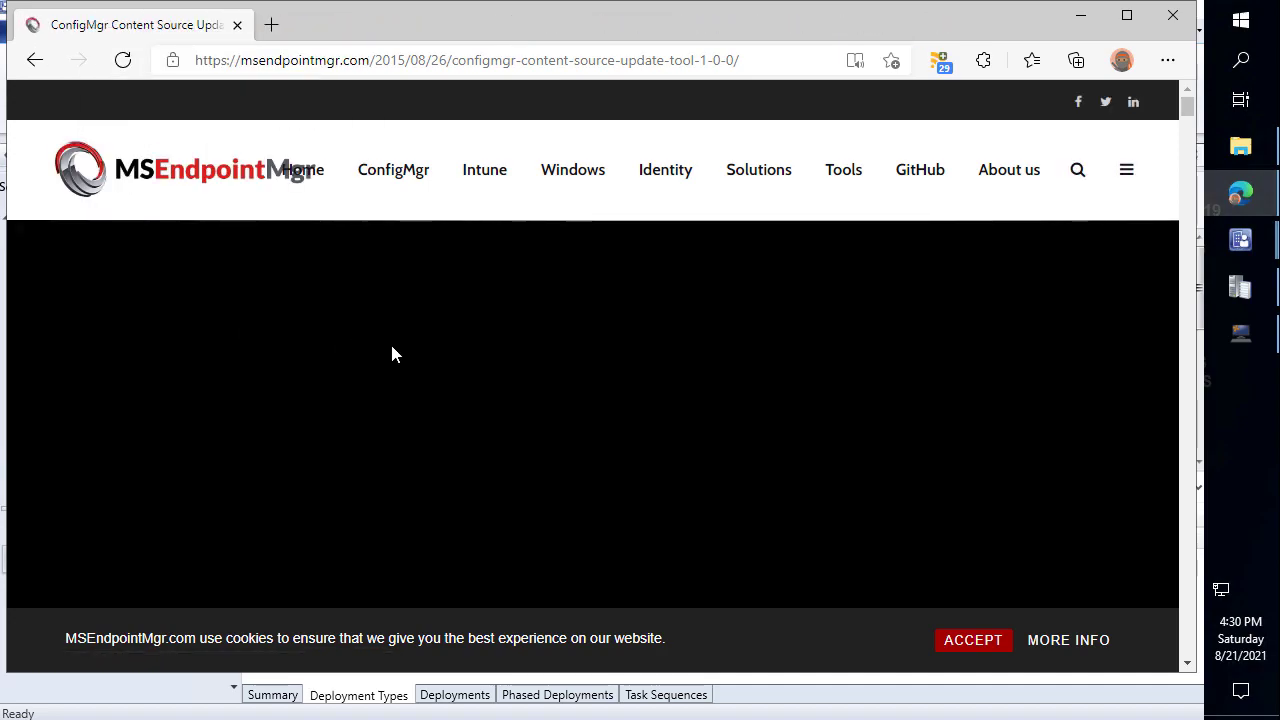
# In the Example of usage, highlight the \\CM01\Source$ and \\CM01\Source$\Pkgs paths.
pyautogui.scroll(-3, 380, 339)
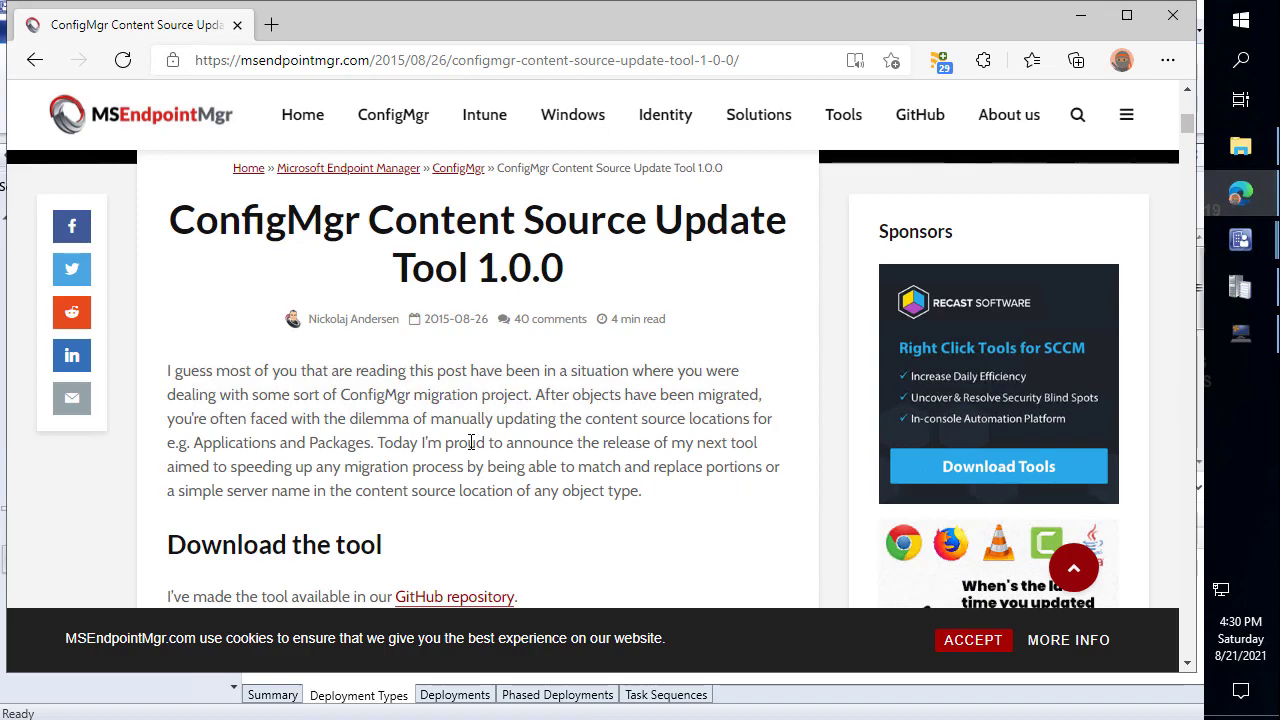
pyautogui.scroll(-5, 473, 375)
pyautogui.scroll(-6, 473, 375)
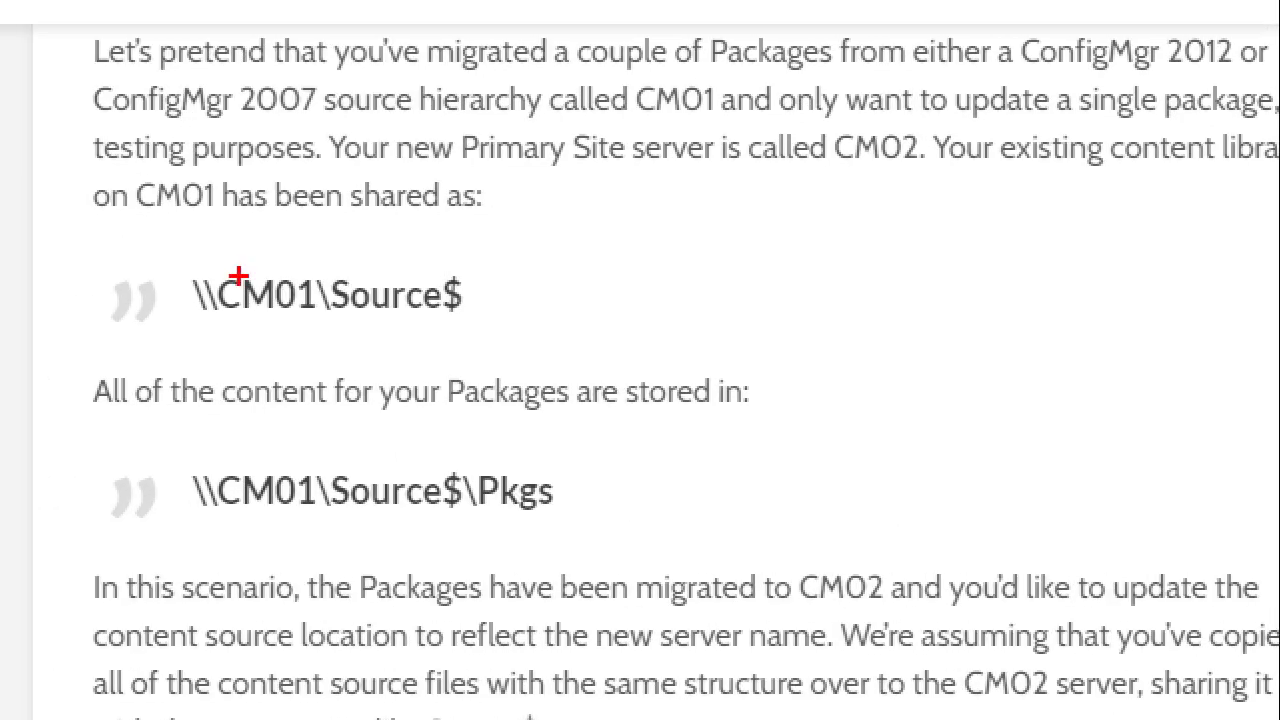
pyautogui.moveTo(213, 252); pyautogui.dragTo(122, 44)
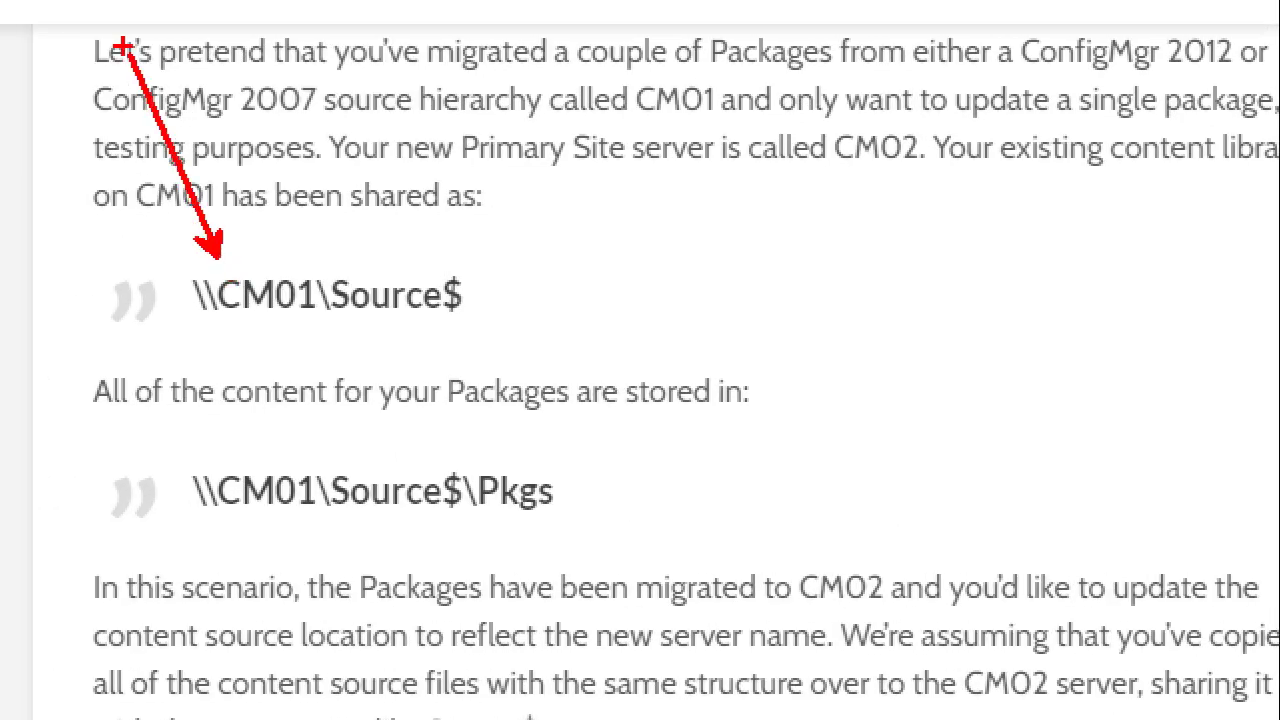
pyautogui.moveTo(206, 454)
pyautogui.mouseDown()
pyautogui.moveTo(114, 400)
pyautogui.moveTo(37, 260)
pyautogui.moveTo(78, 205)
pyautogui.mouseUp()
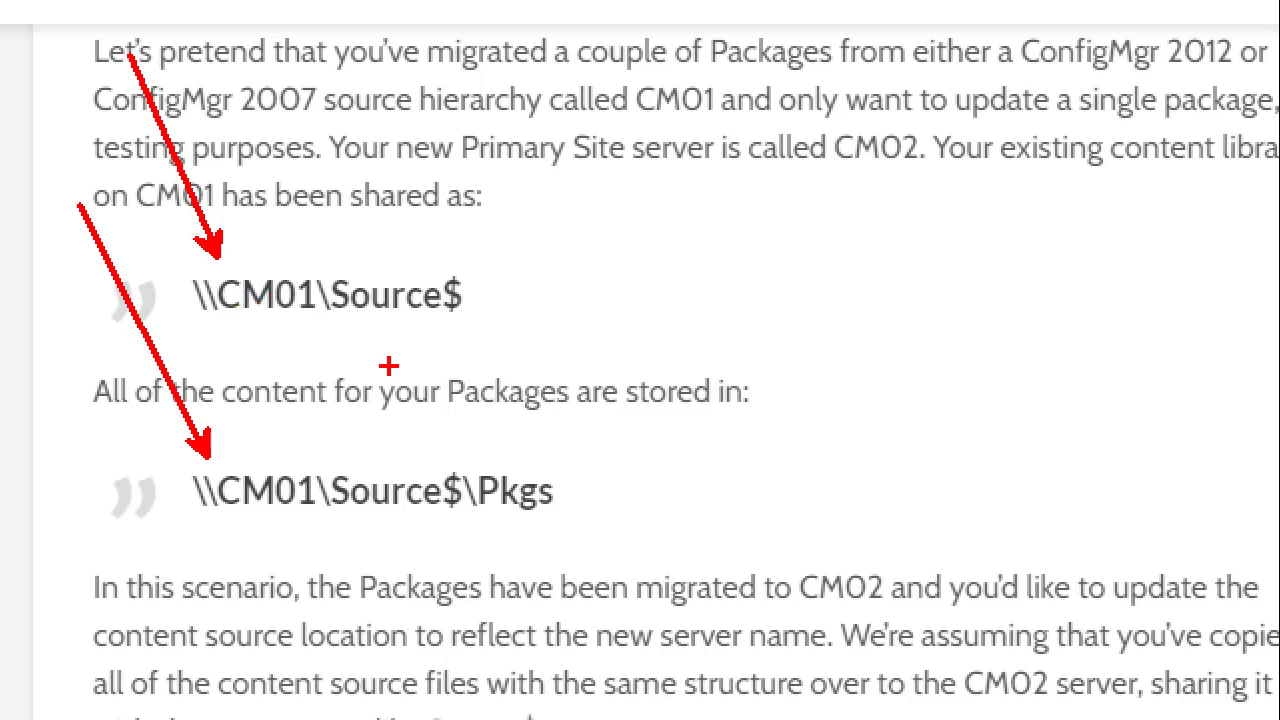
pyautogui.press('Escape')
pyautogui.moveTo(365, 286); pyautogui.dragTo(212, 287)
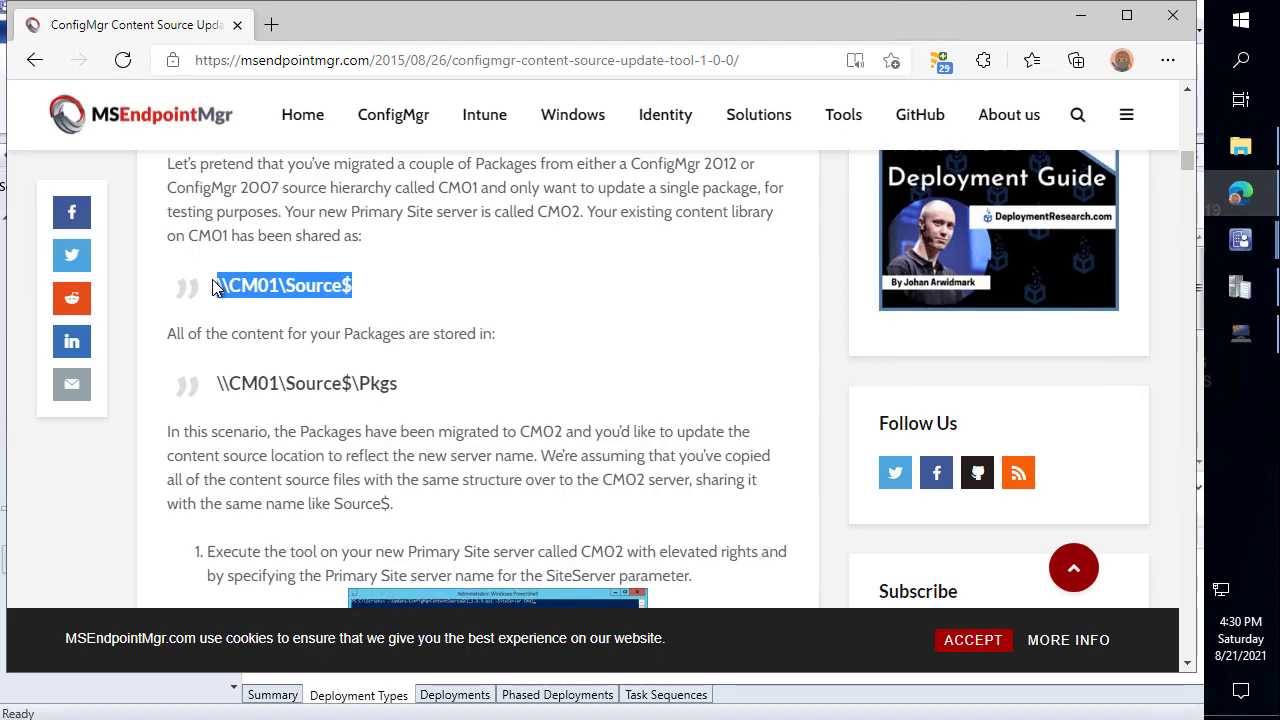
pyautogui.scroll(5, 470, 380)
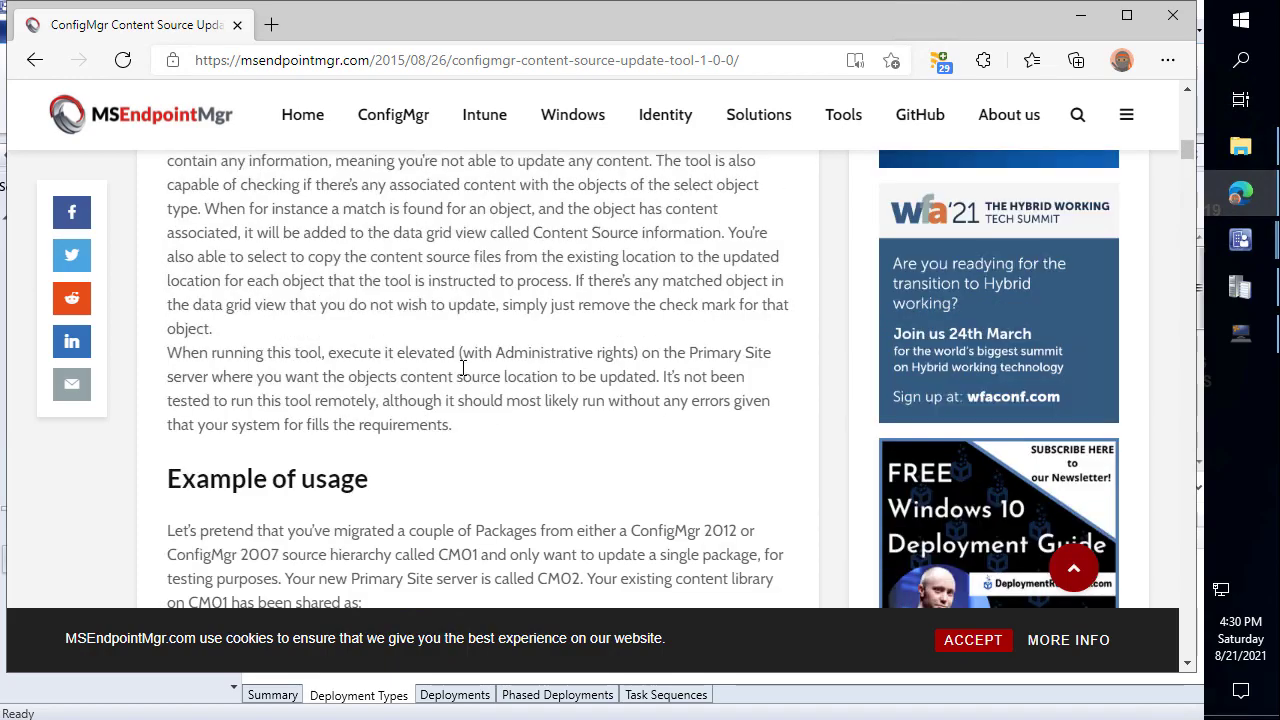
pyautogui.scroll(5, 488, 390)
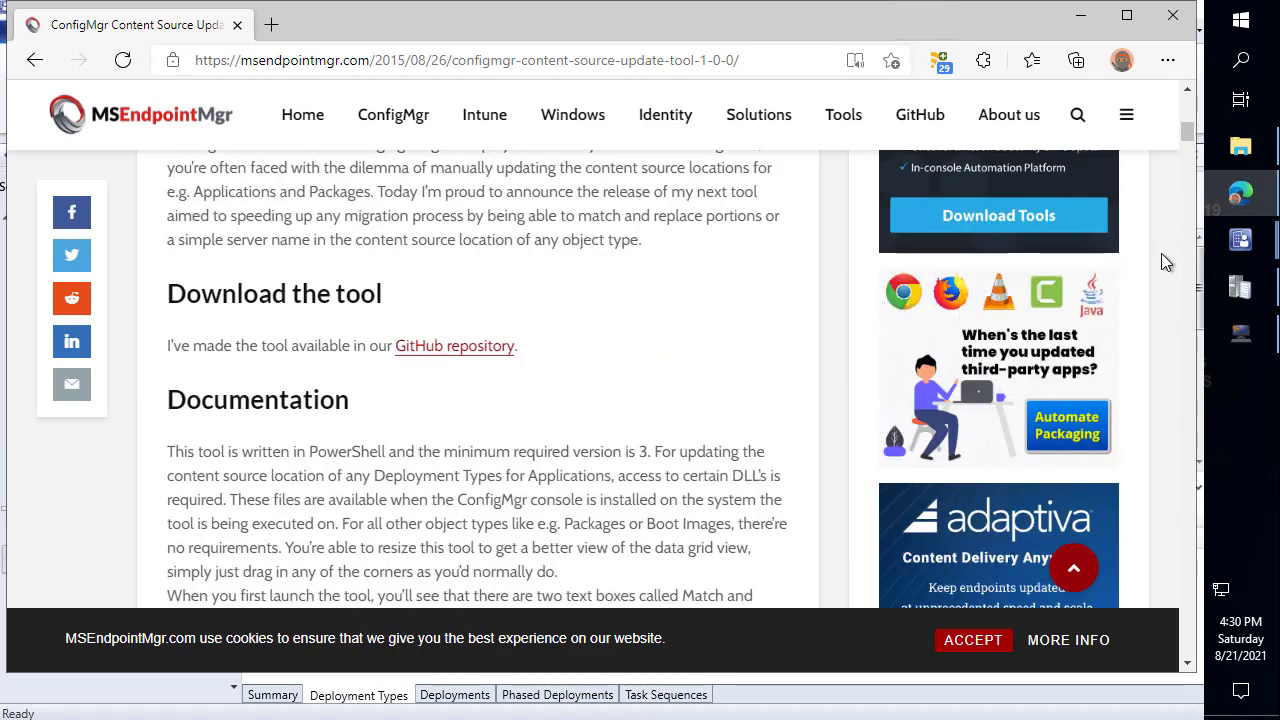
pyautogui.moveTo(1247, 242)
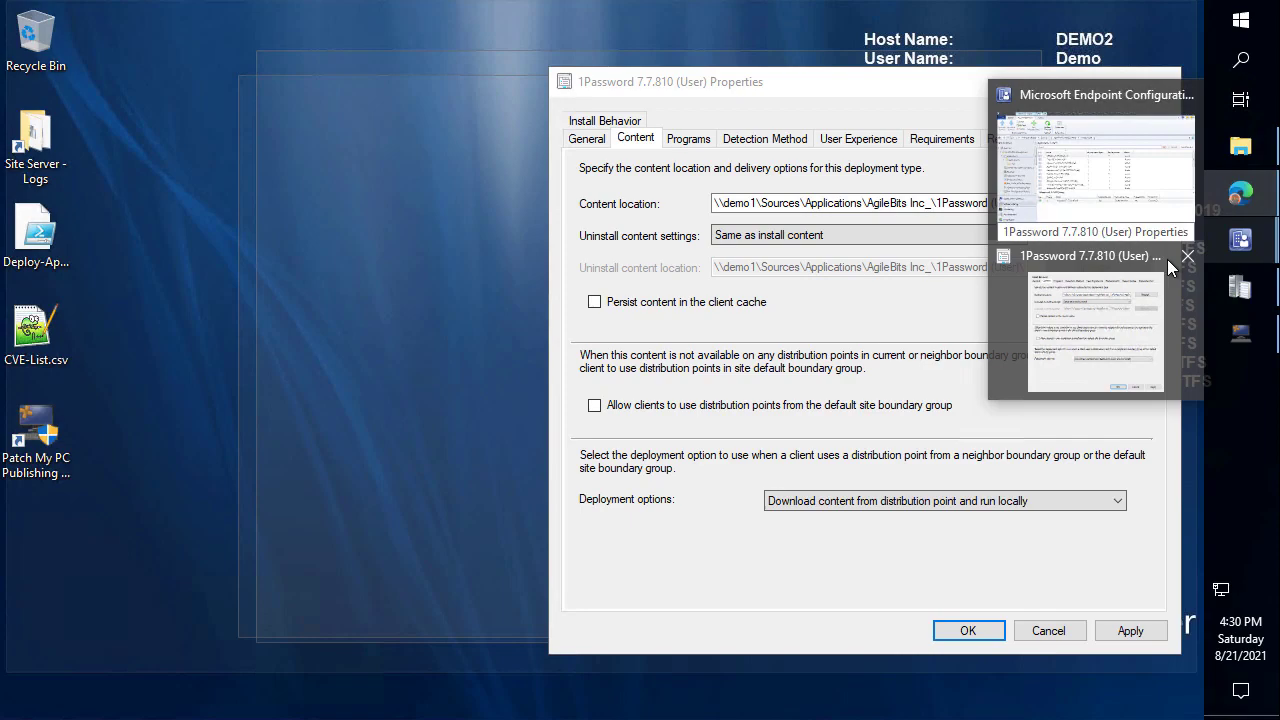
# Point out the demo1 server in 1Password's content location, then cancel the properties.
pyautogui.click(1167, 259)
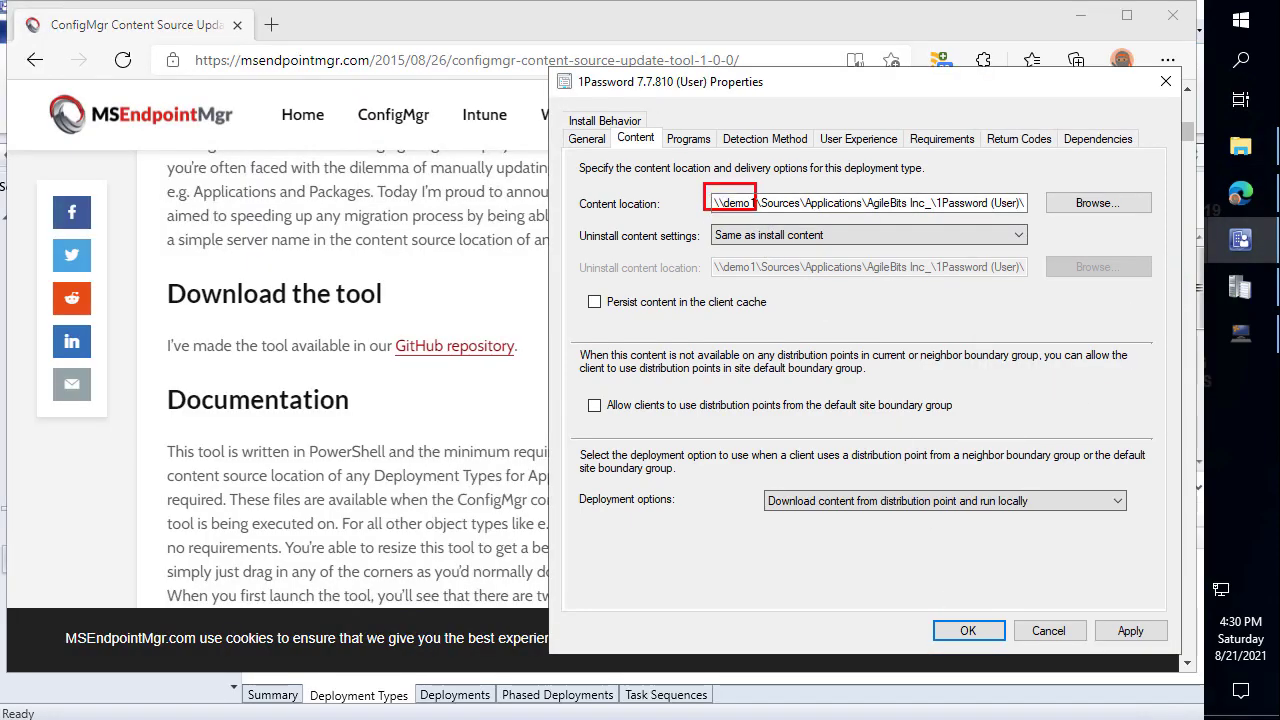
pyautogui.moveTo(711, 228); pyautogui.dragTo(664, 288)
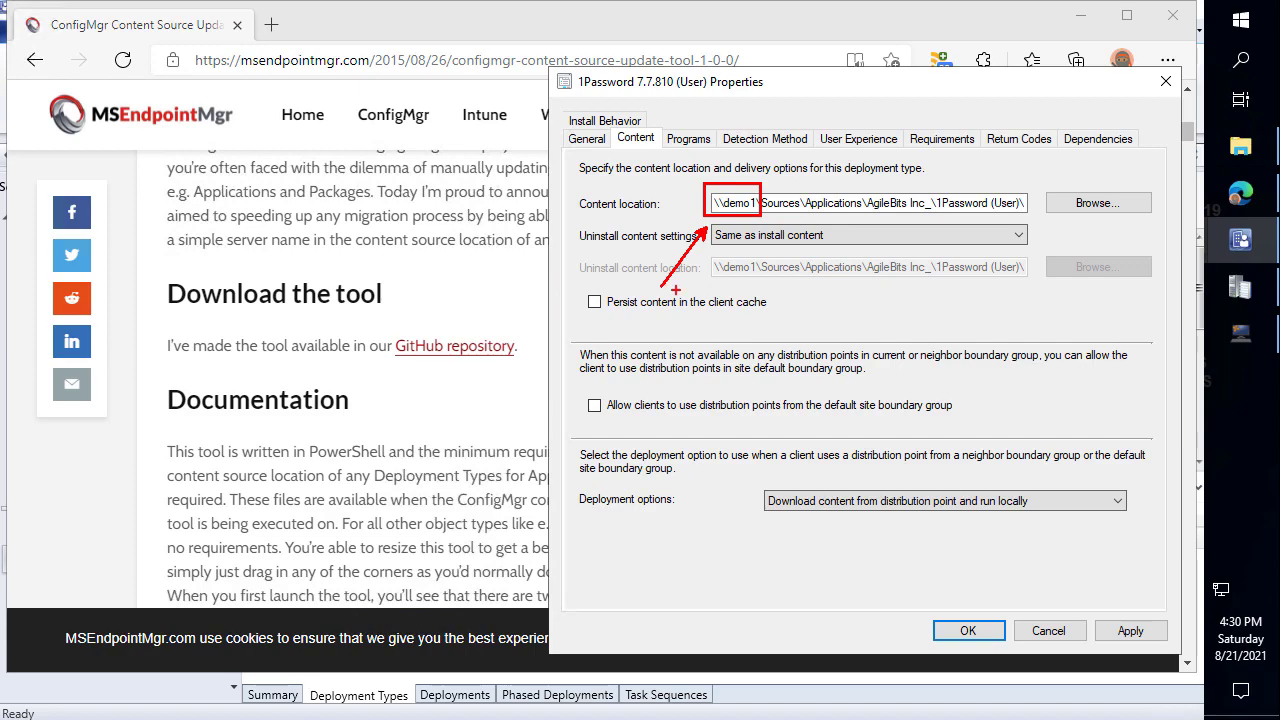
pyautogui.press('Escape')
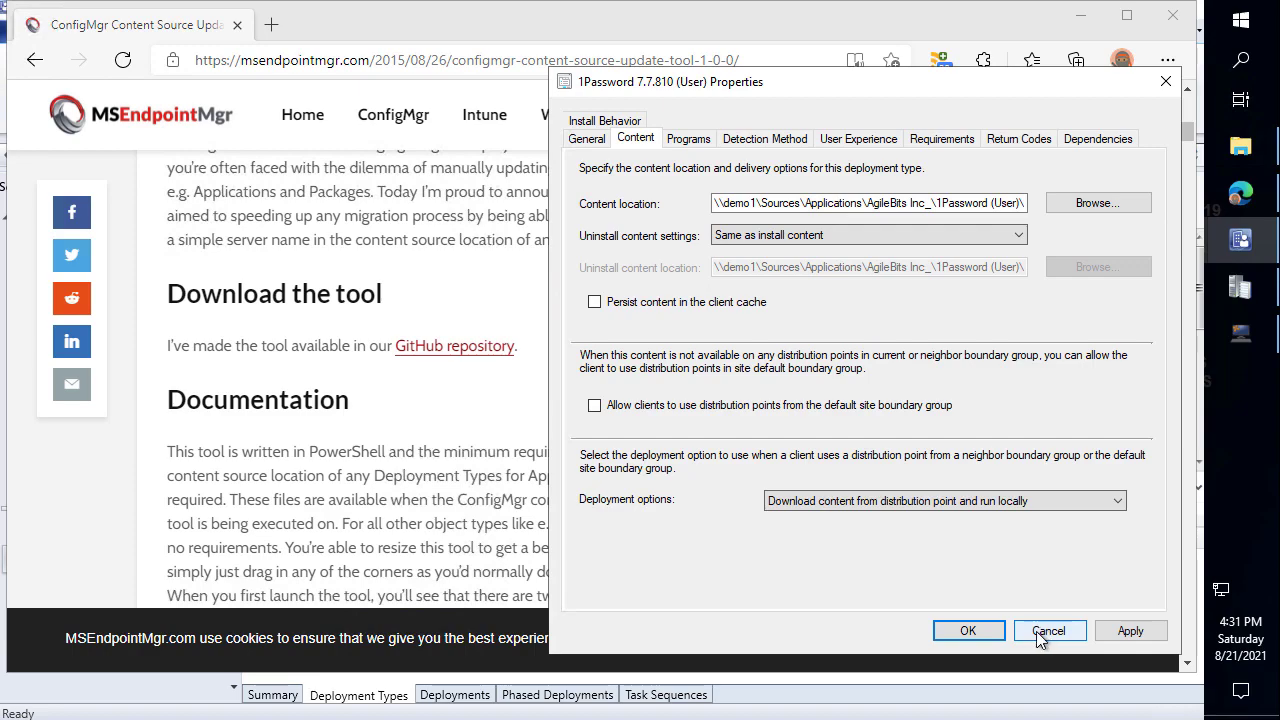
pyautogui.click(1048, 631)
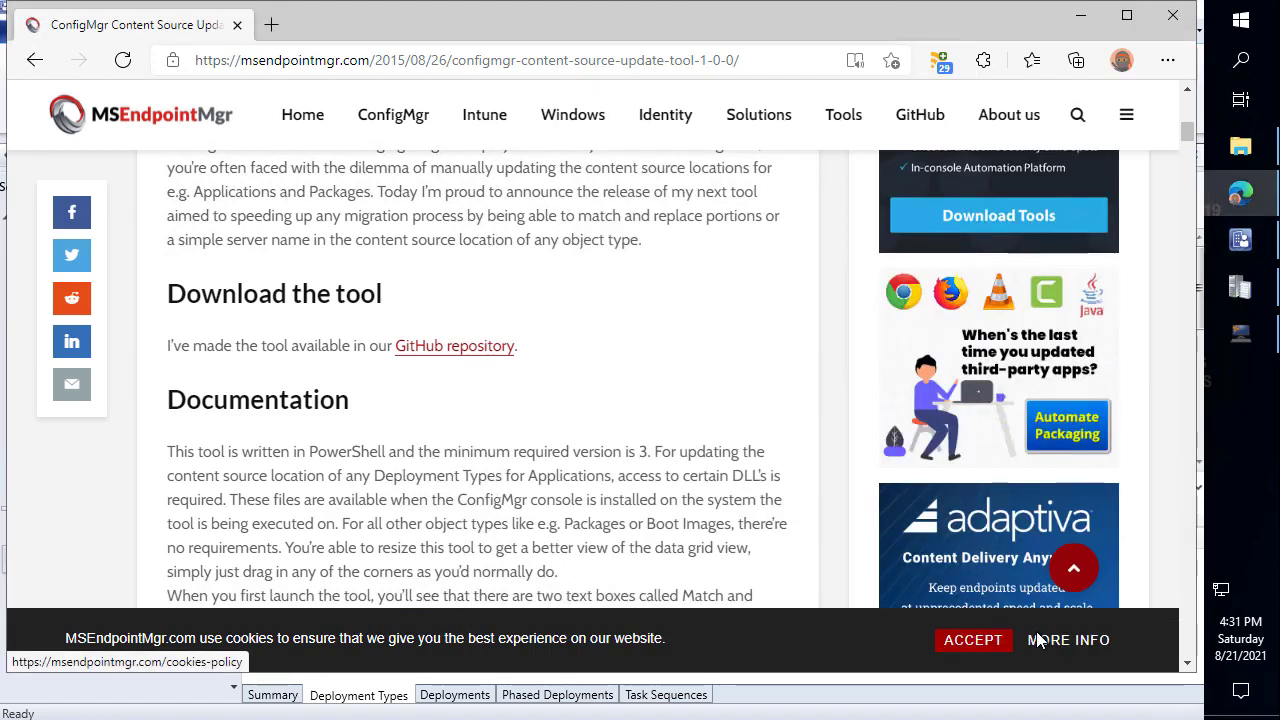
# Finish reading the MSEndpointMgr article and return to the Configuration Manager console's Applications list.
pyautogui.scroll(1, 602, 528)
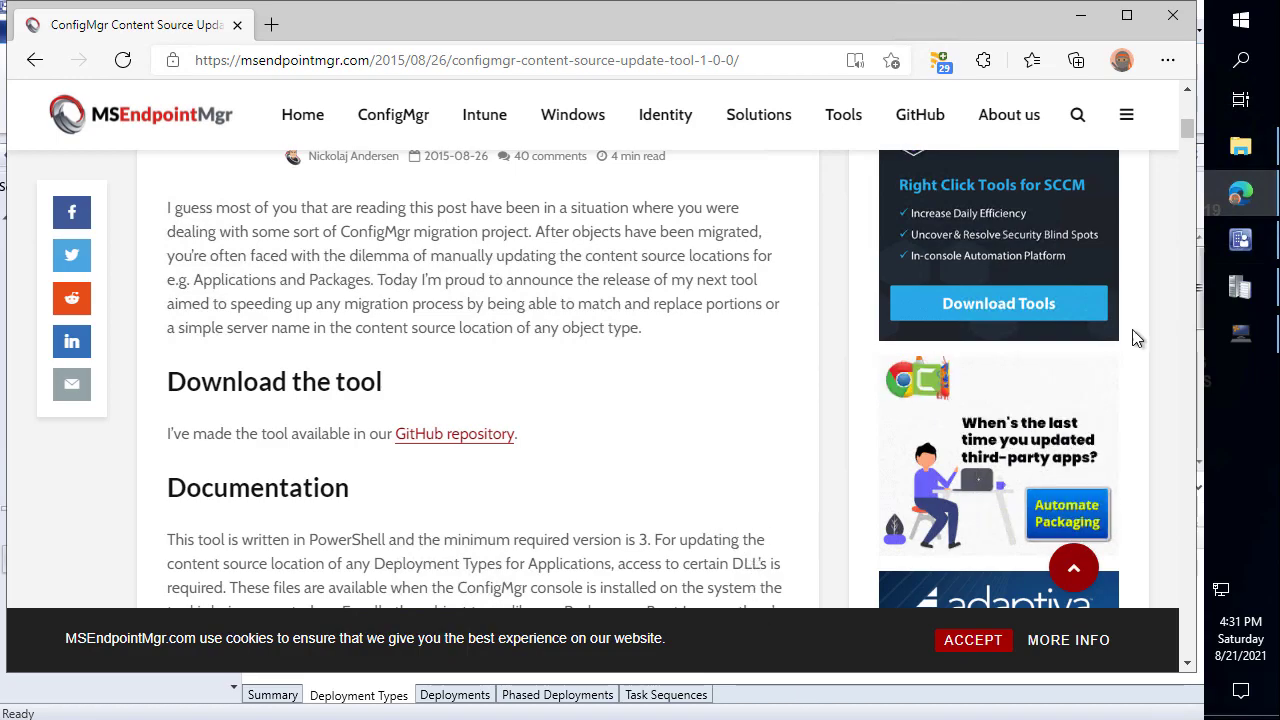
pyautogui.hotkey('alt', 'Tab')
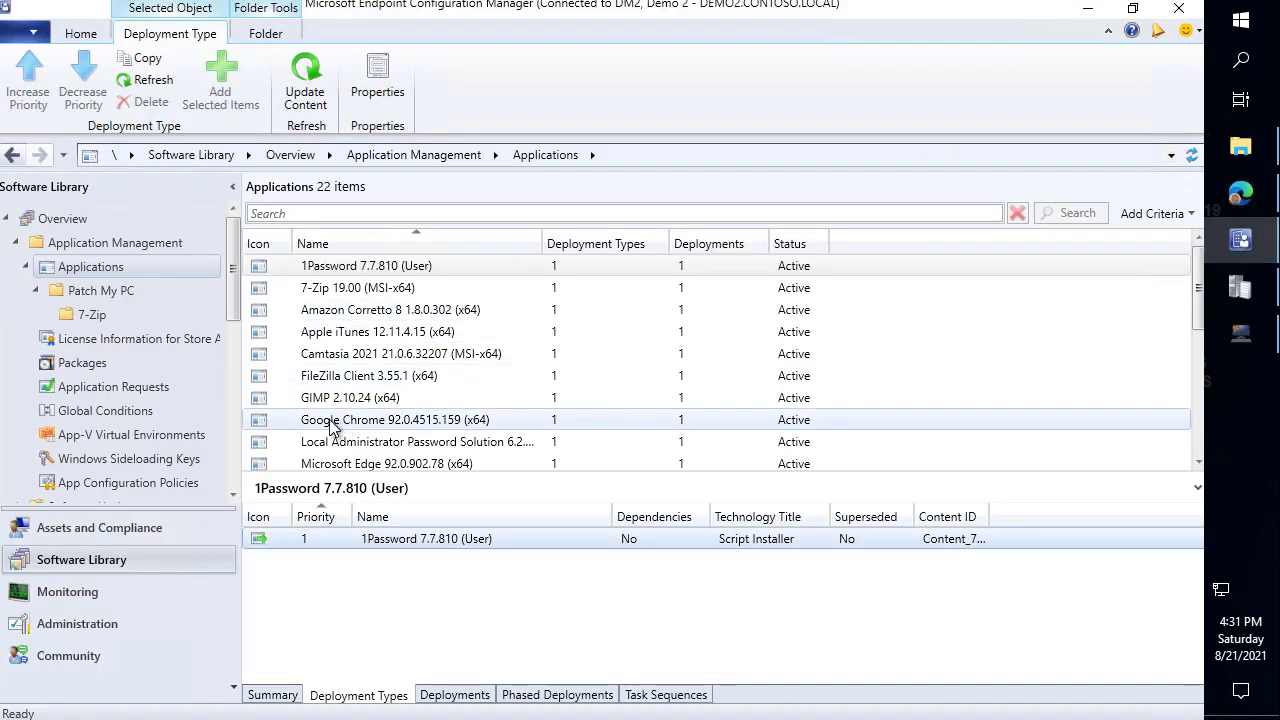
# Open Migration's Source Hierarchy in Administration to see DM1 with 110 of 220 objects migrated.
pyautogui.scroll(-6, 184, 390)
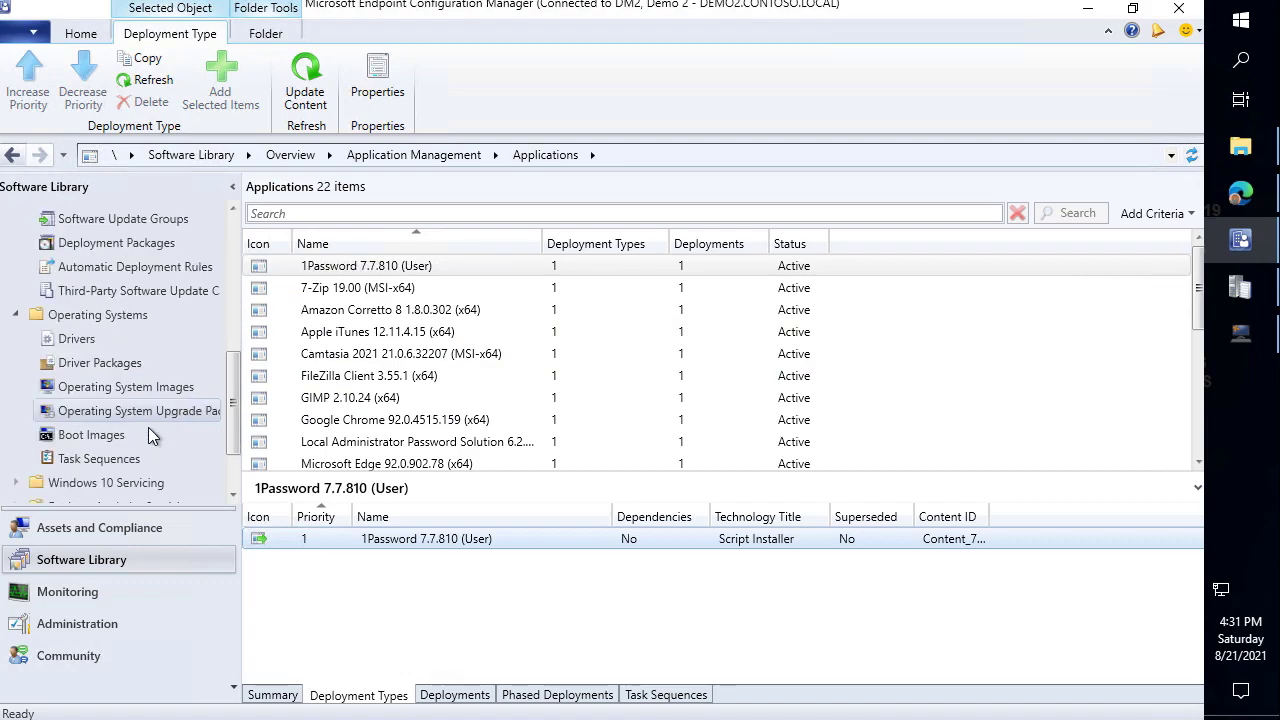
pyautogui.scroll(-2, 131, 473)
pyautogui.click(86, 620)
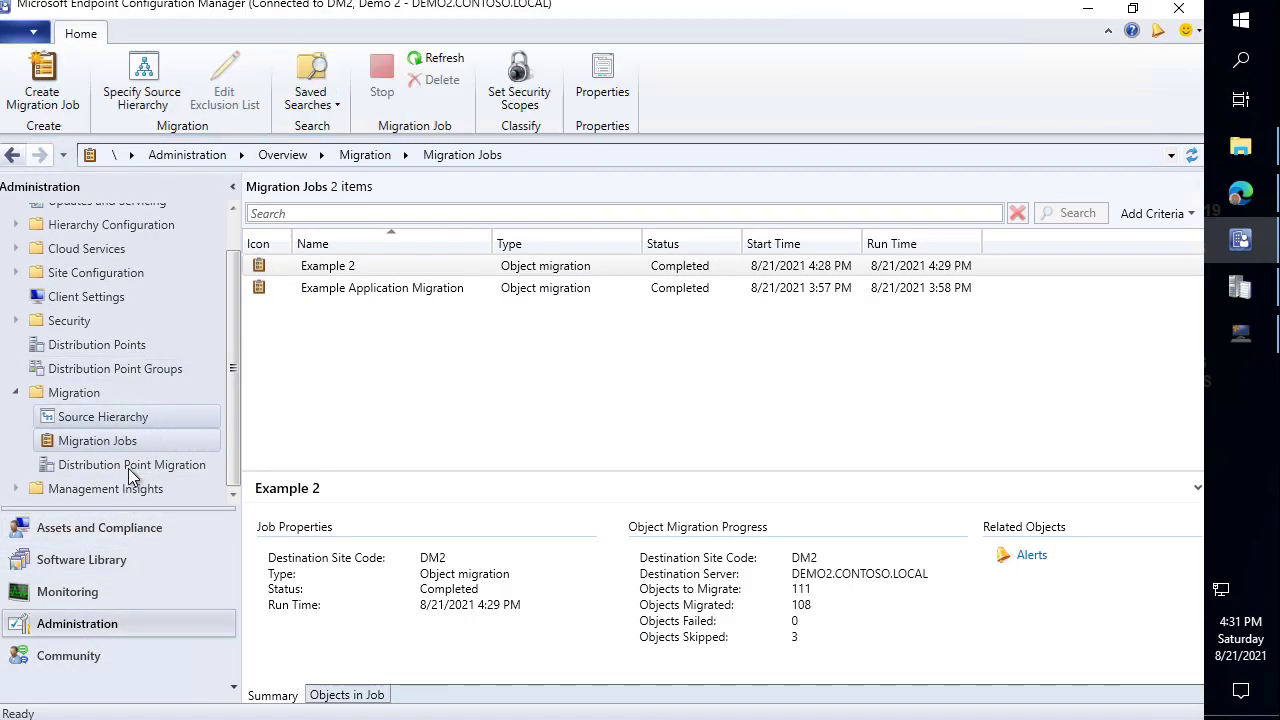
pyautogui.click(105, 418)
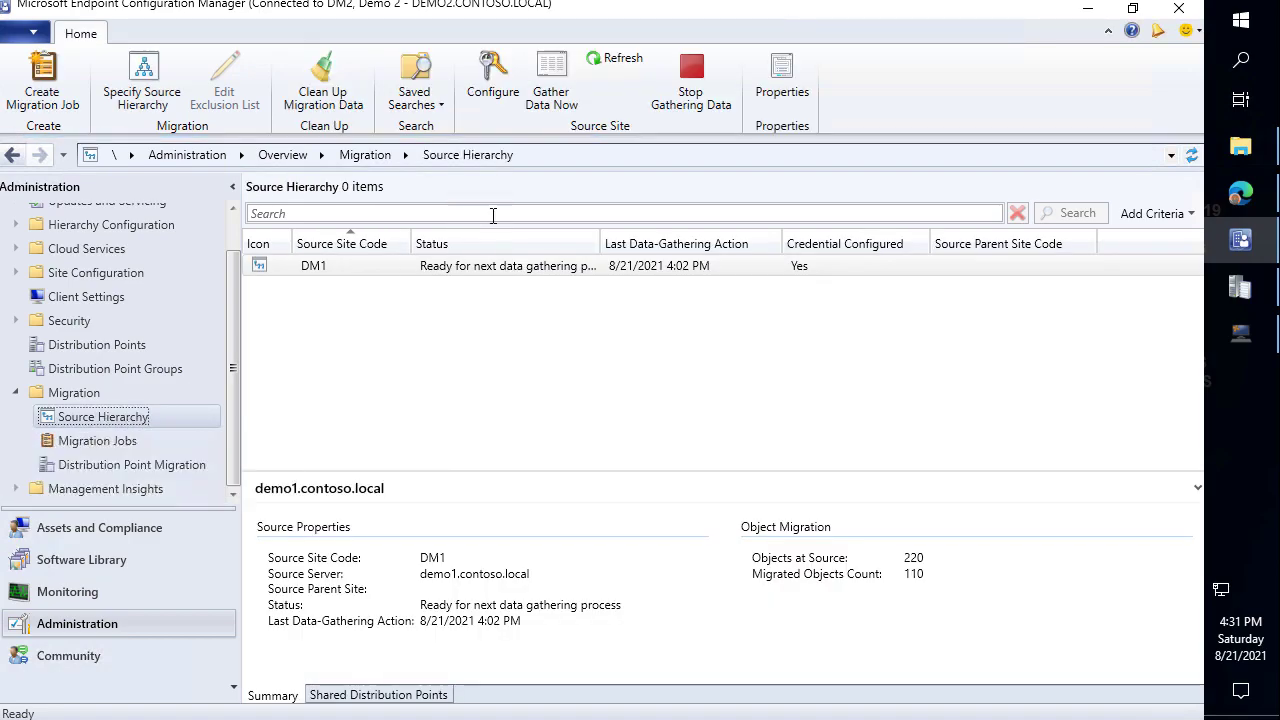